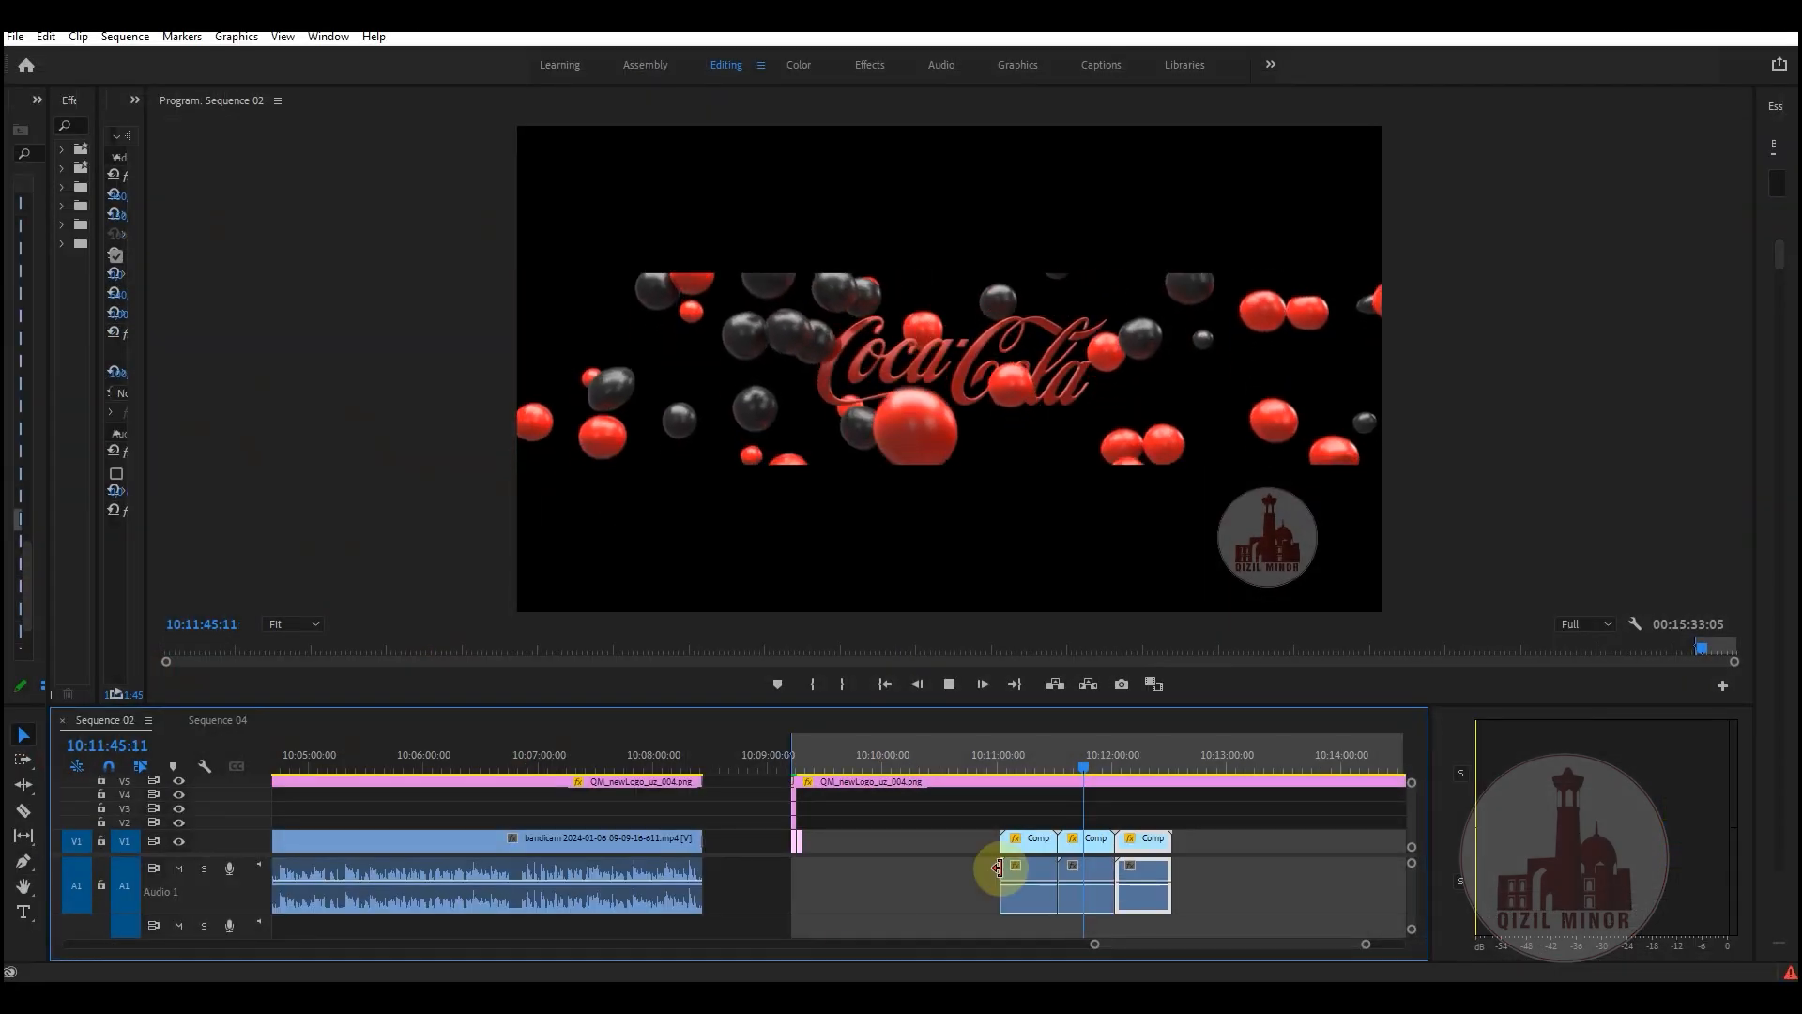
# - Review the rendered Coca-Cola animation in the Sequence 02 timeline
pyautogui.click(1063, 759)
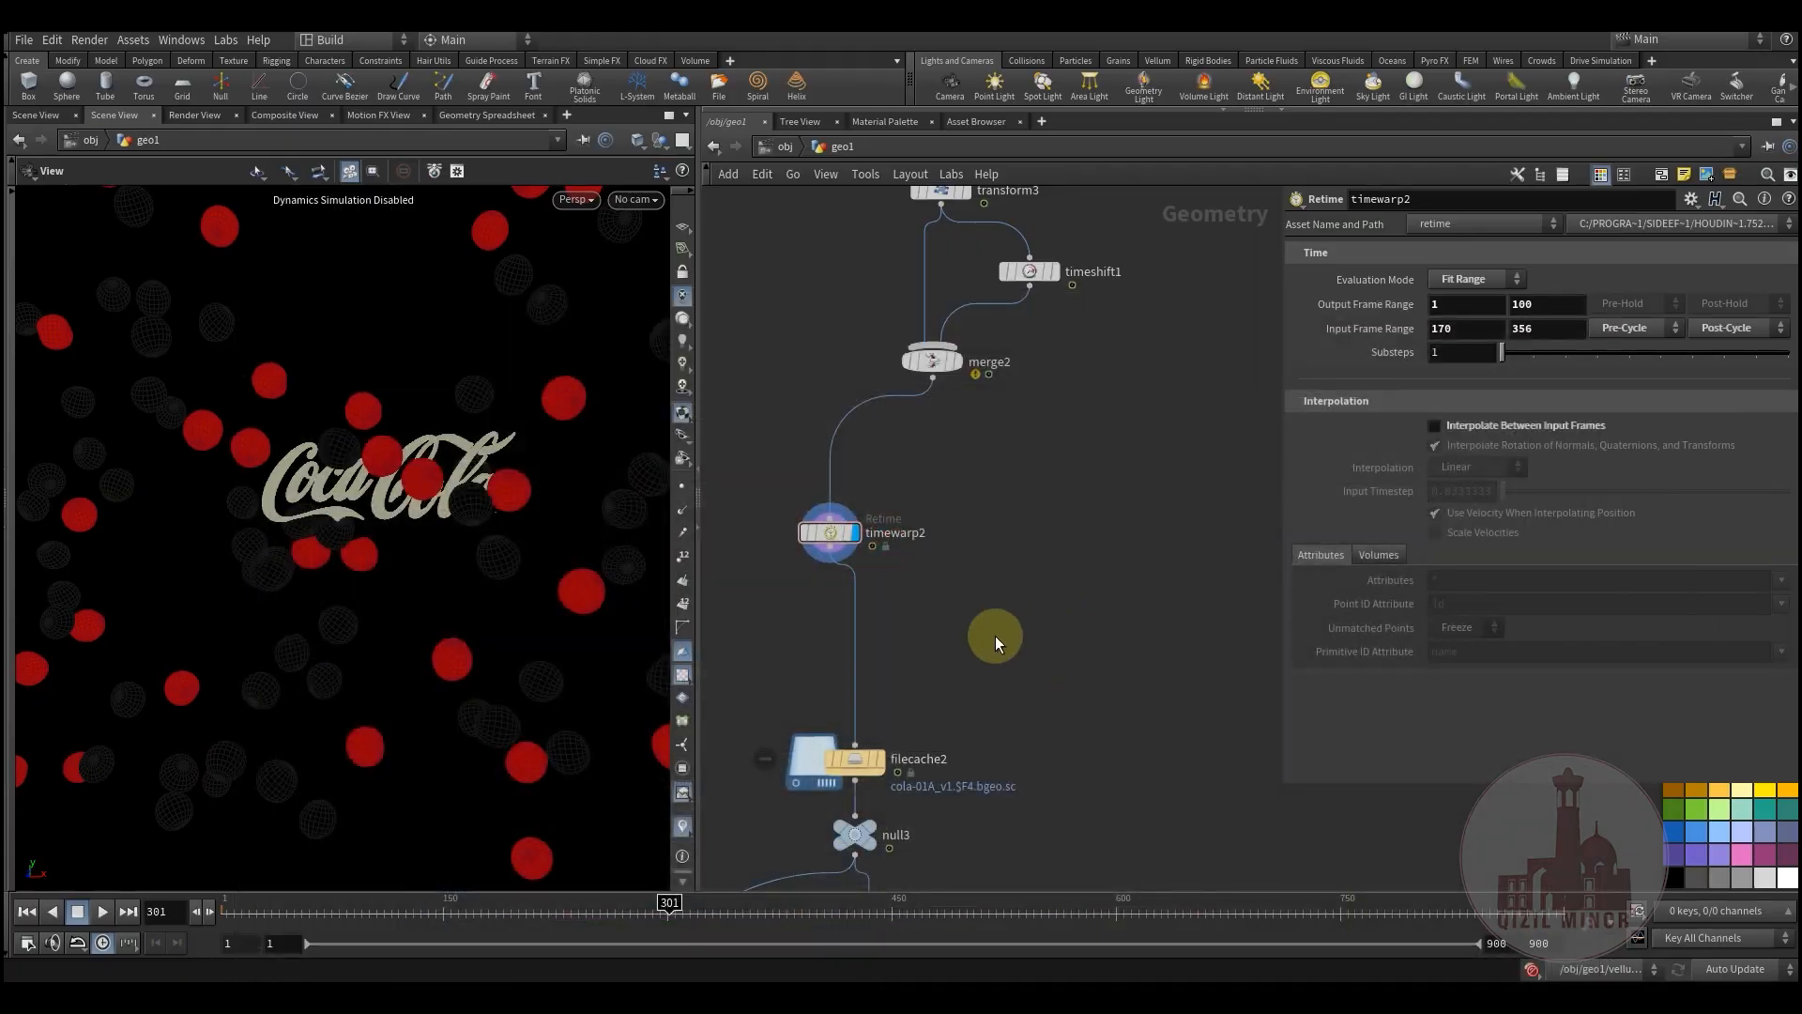
# - Switch to Houdini, leave geo1 for the object-level network and turn on scene lighting in the viewport
pyautogui.scroll(3, 892, 371)
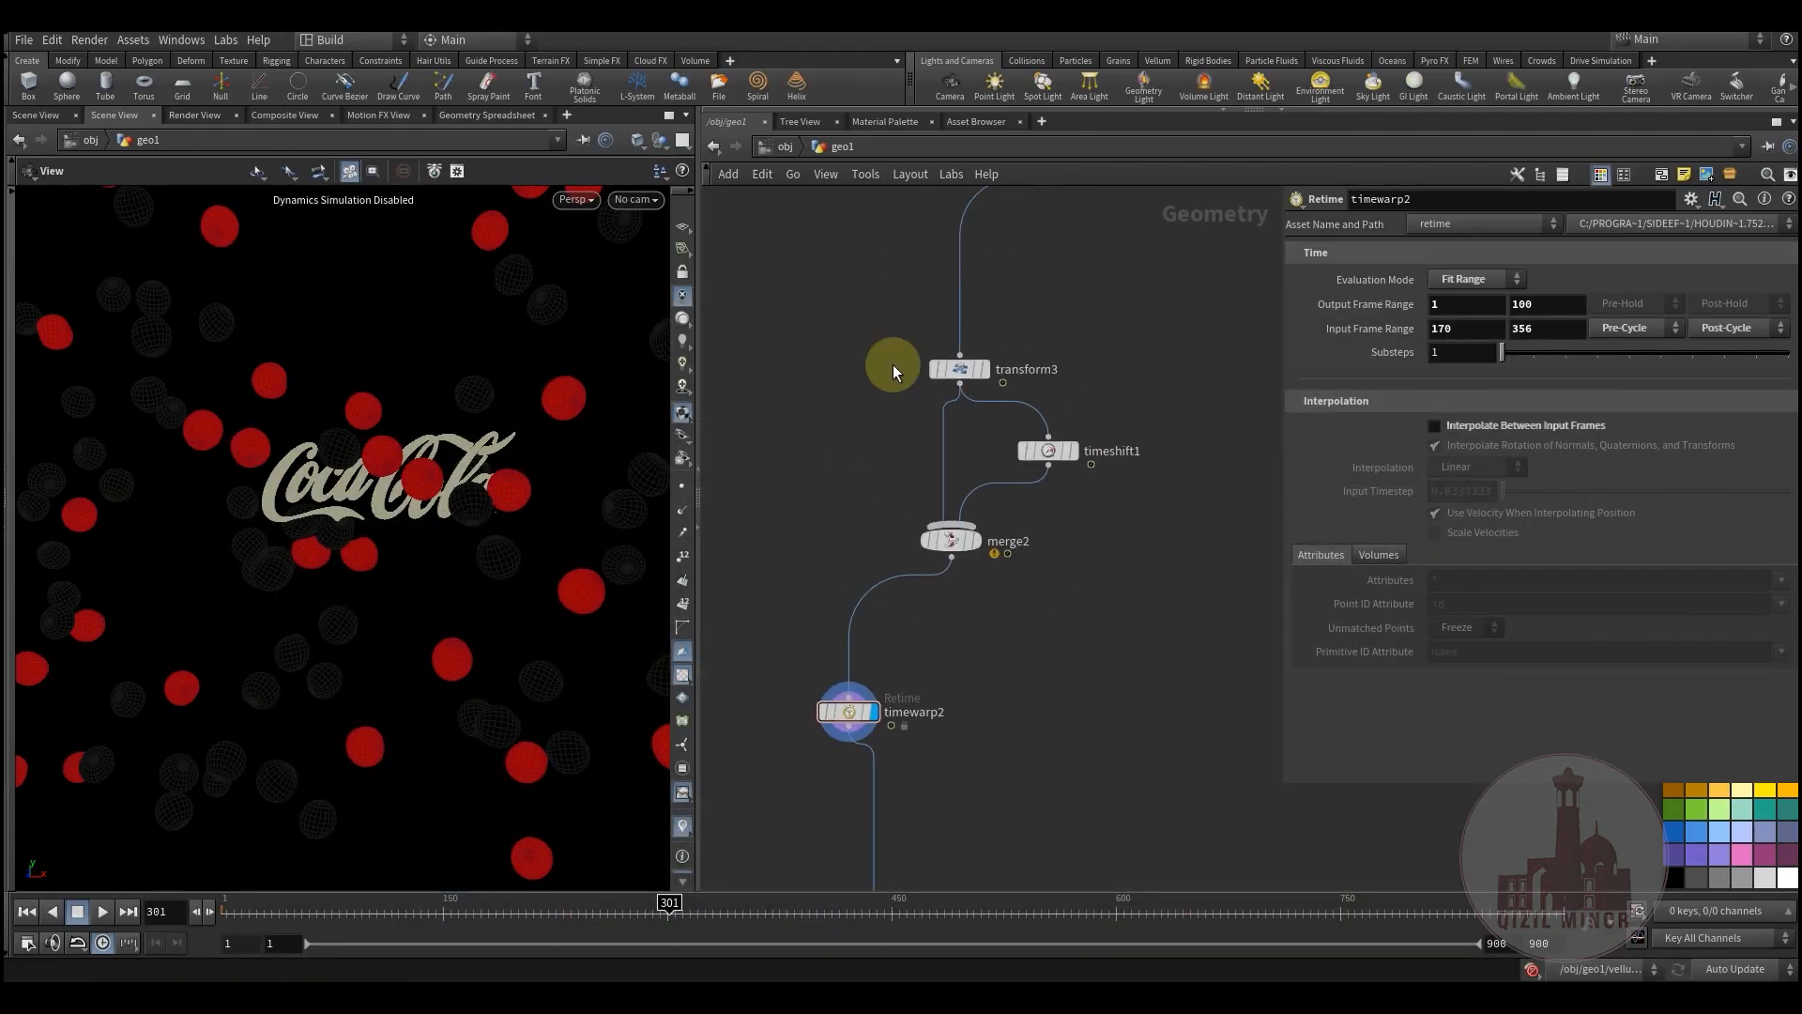
pyautogui.click(779, 150)
pyautogui.moveTo(1051, 719); pyautogui.dragTo(1080, 584, button='middle')
pyautogui.moveTo(1006, 507); pyautogui.dragTo(838, 691)
pyautogui.click(1136, 641)
pyautogui.moveTo(1136, 641); pyautogui.dragTo(1023, 717, button='middle')
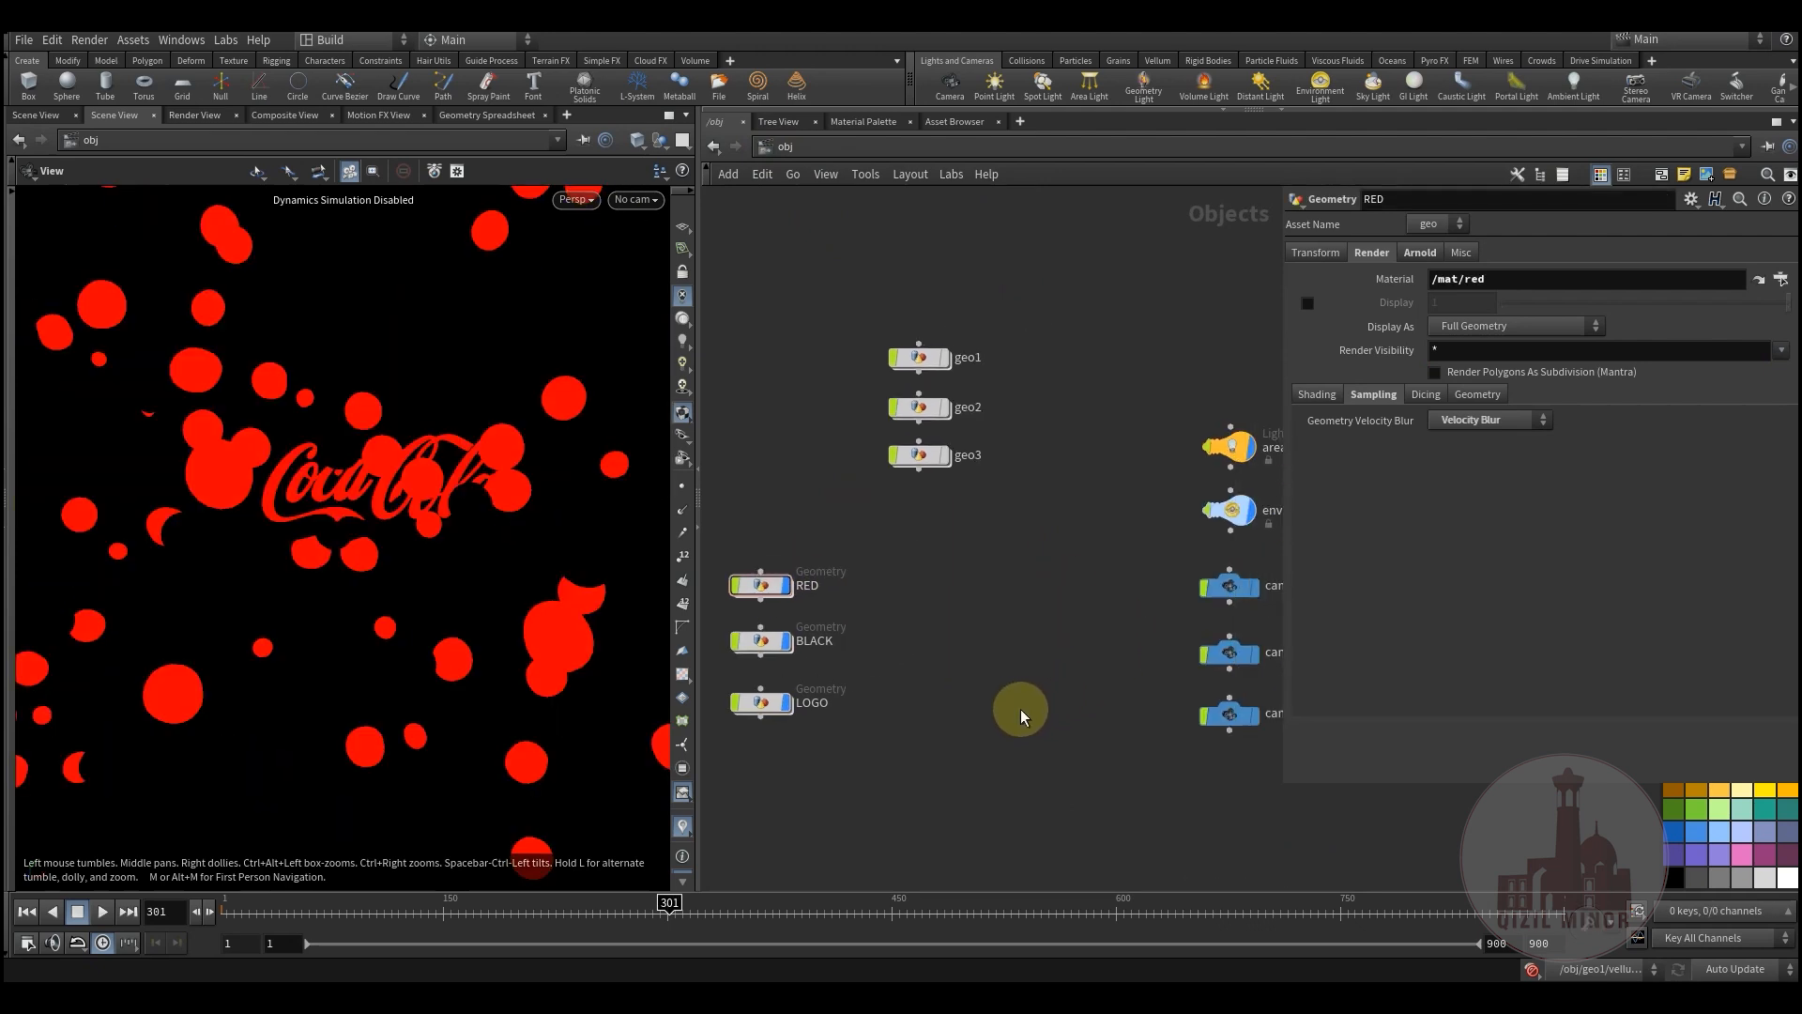
pyautogui.click(683, 320)
pyautogui.moveTo(952, 670)
pyautogui.mouseDown(button='middle')
pyautogui.moveTo(957, 627)
pyautogui.moveTo(930, 661)
pyautogui.moveTo(945, 599)
pyautogui.moveTo(1027, 582)
pyautogui.mouseUp(button='middle')
pyautogui.click(637, 142)
pyautogui.click(704, 330)
pyautogui.scroll(-2, 947, 615)
# - Examine the RED, BLACK and LOGO render objects individually and together in the viewport
pyautogui.moveTo(1030, 508); pyautogui.dragTo(840, 686)
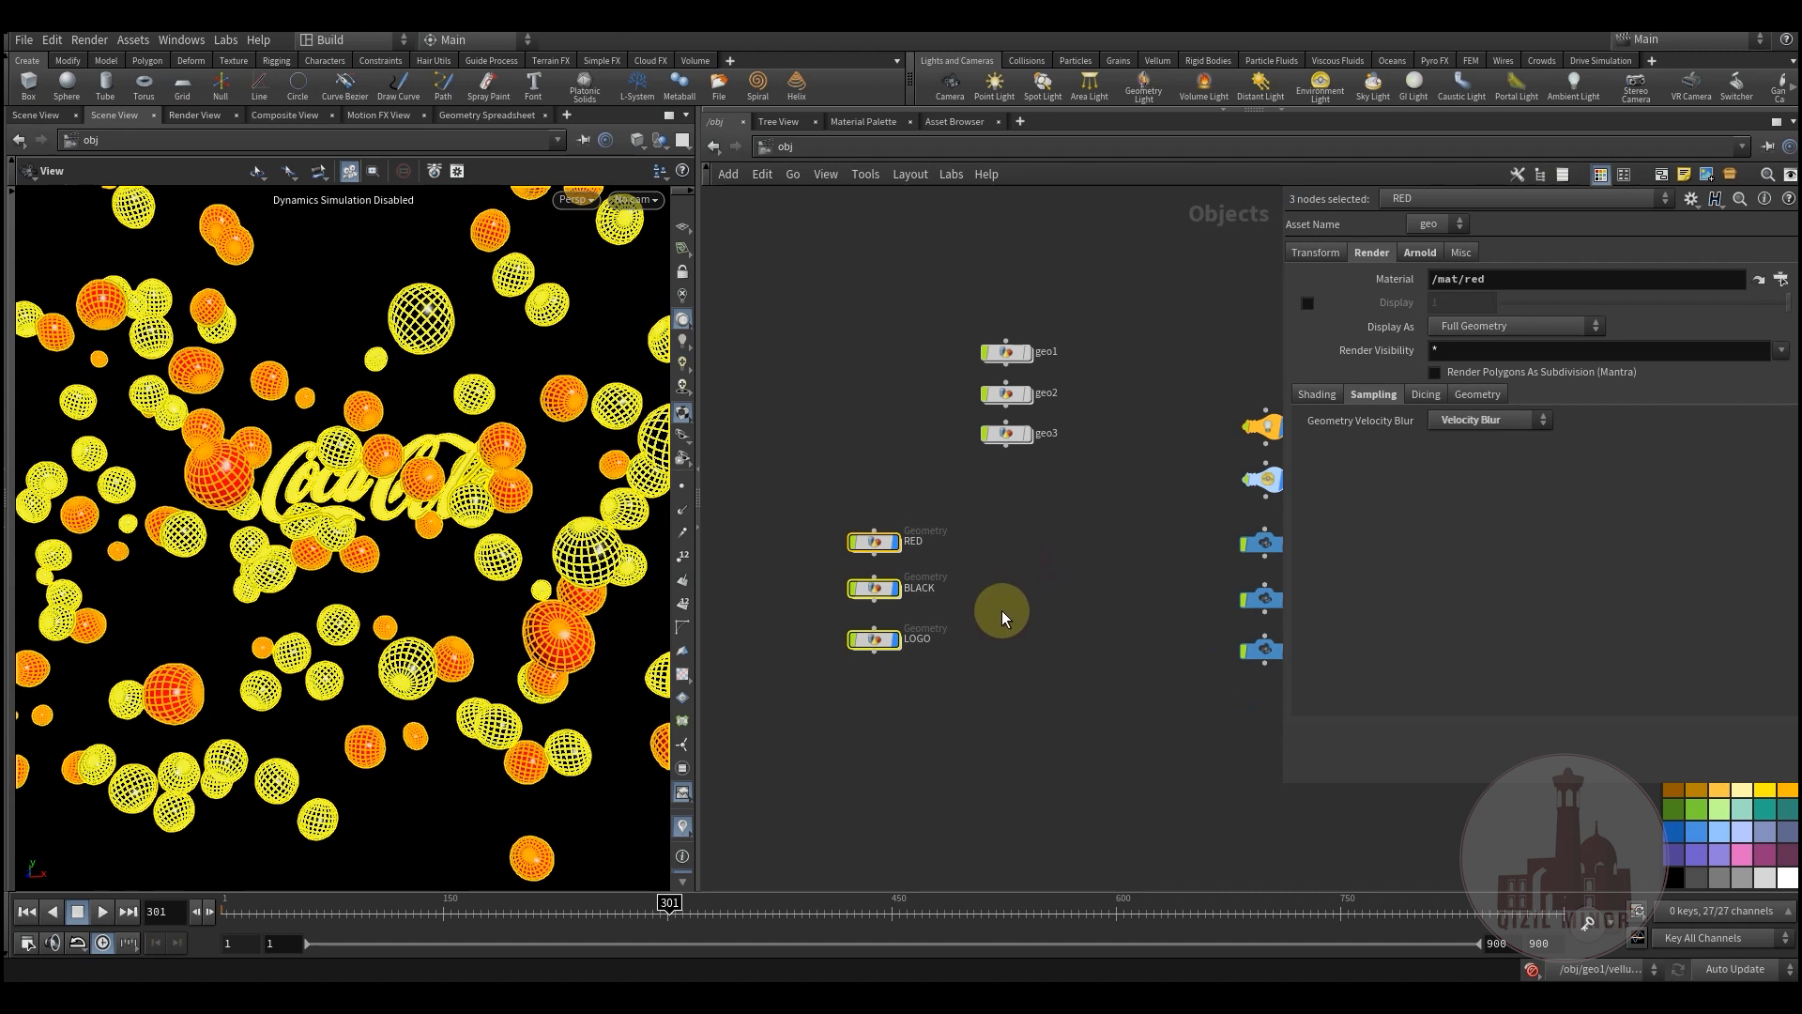
pyautogui.click(803, 475)
pyautogui.moveTo(800, 484); pyautogui.dragTo(929, 563)
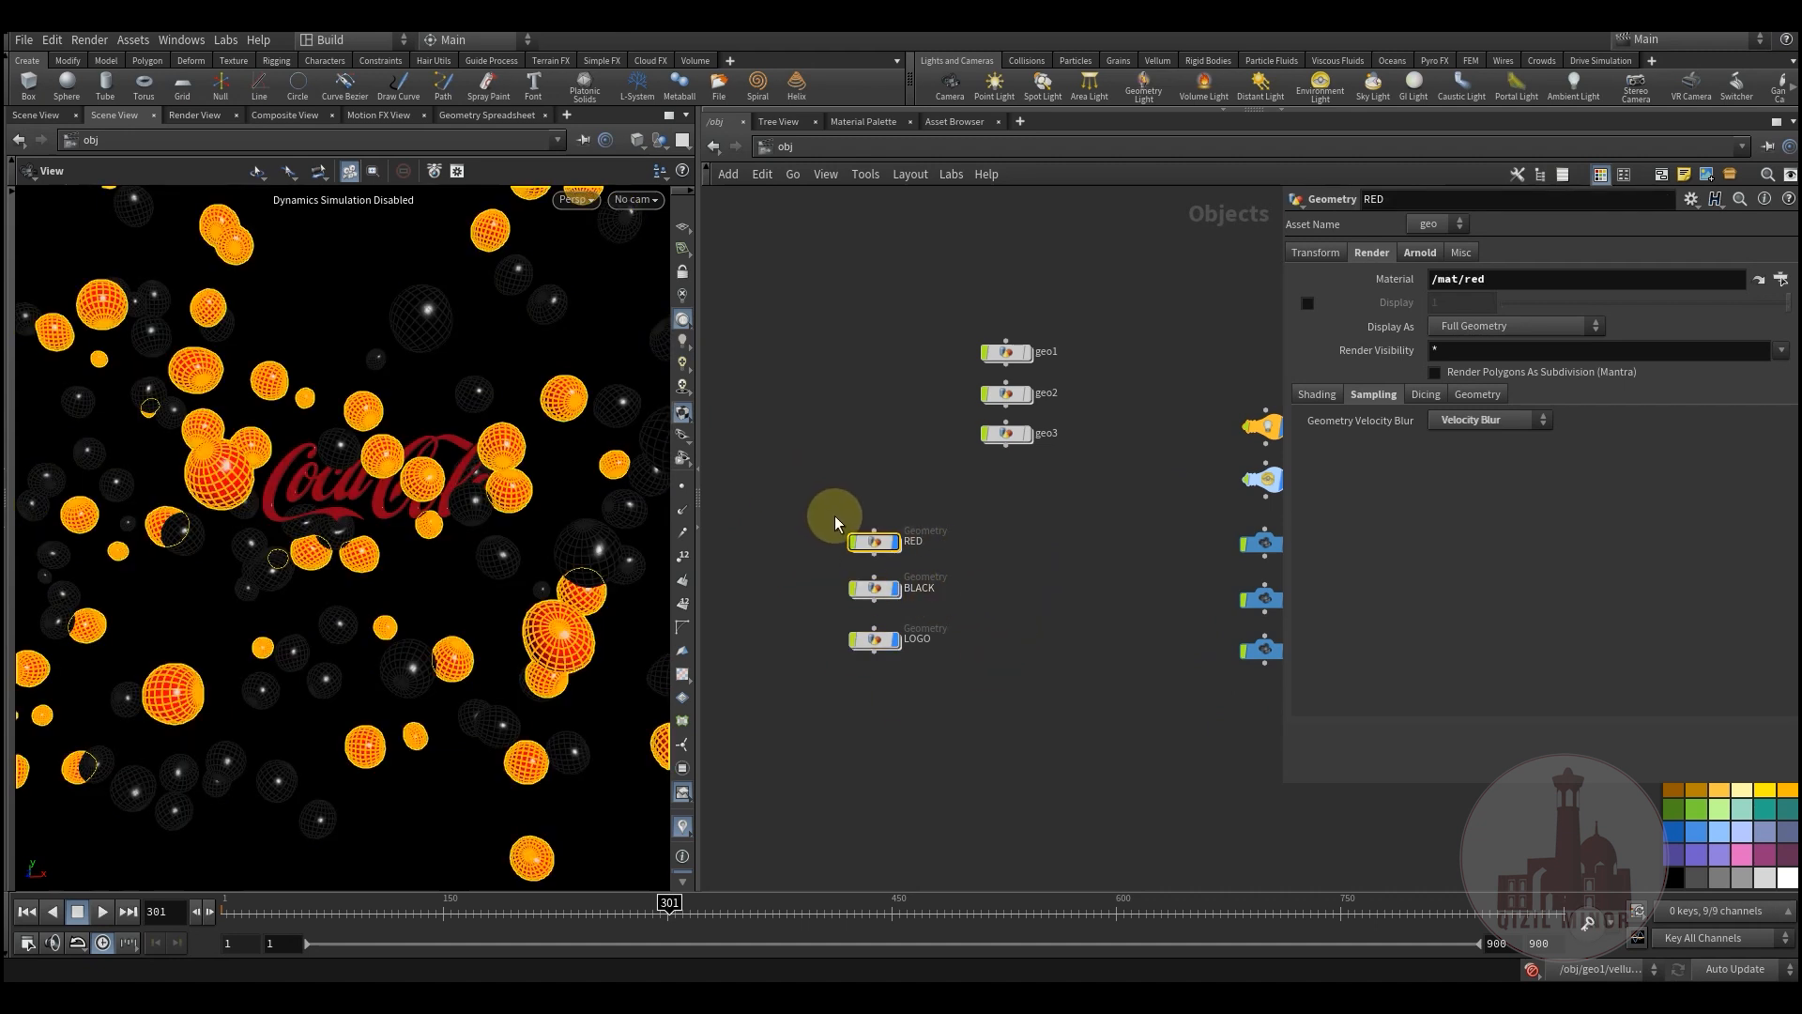
pyautogui.moveTo(916, 558); pyautogui.dragTo(907, 595)
pyautogui.moveTo(925, 673); pyautogui.dragTo(927, 676)
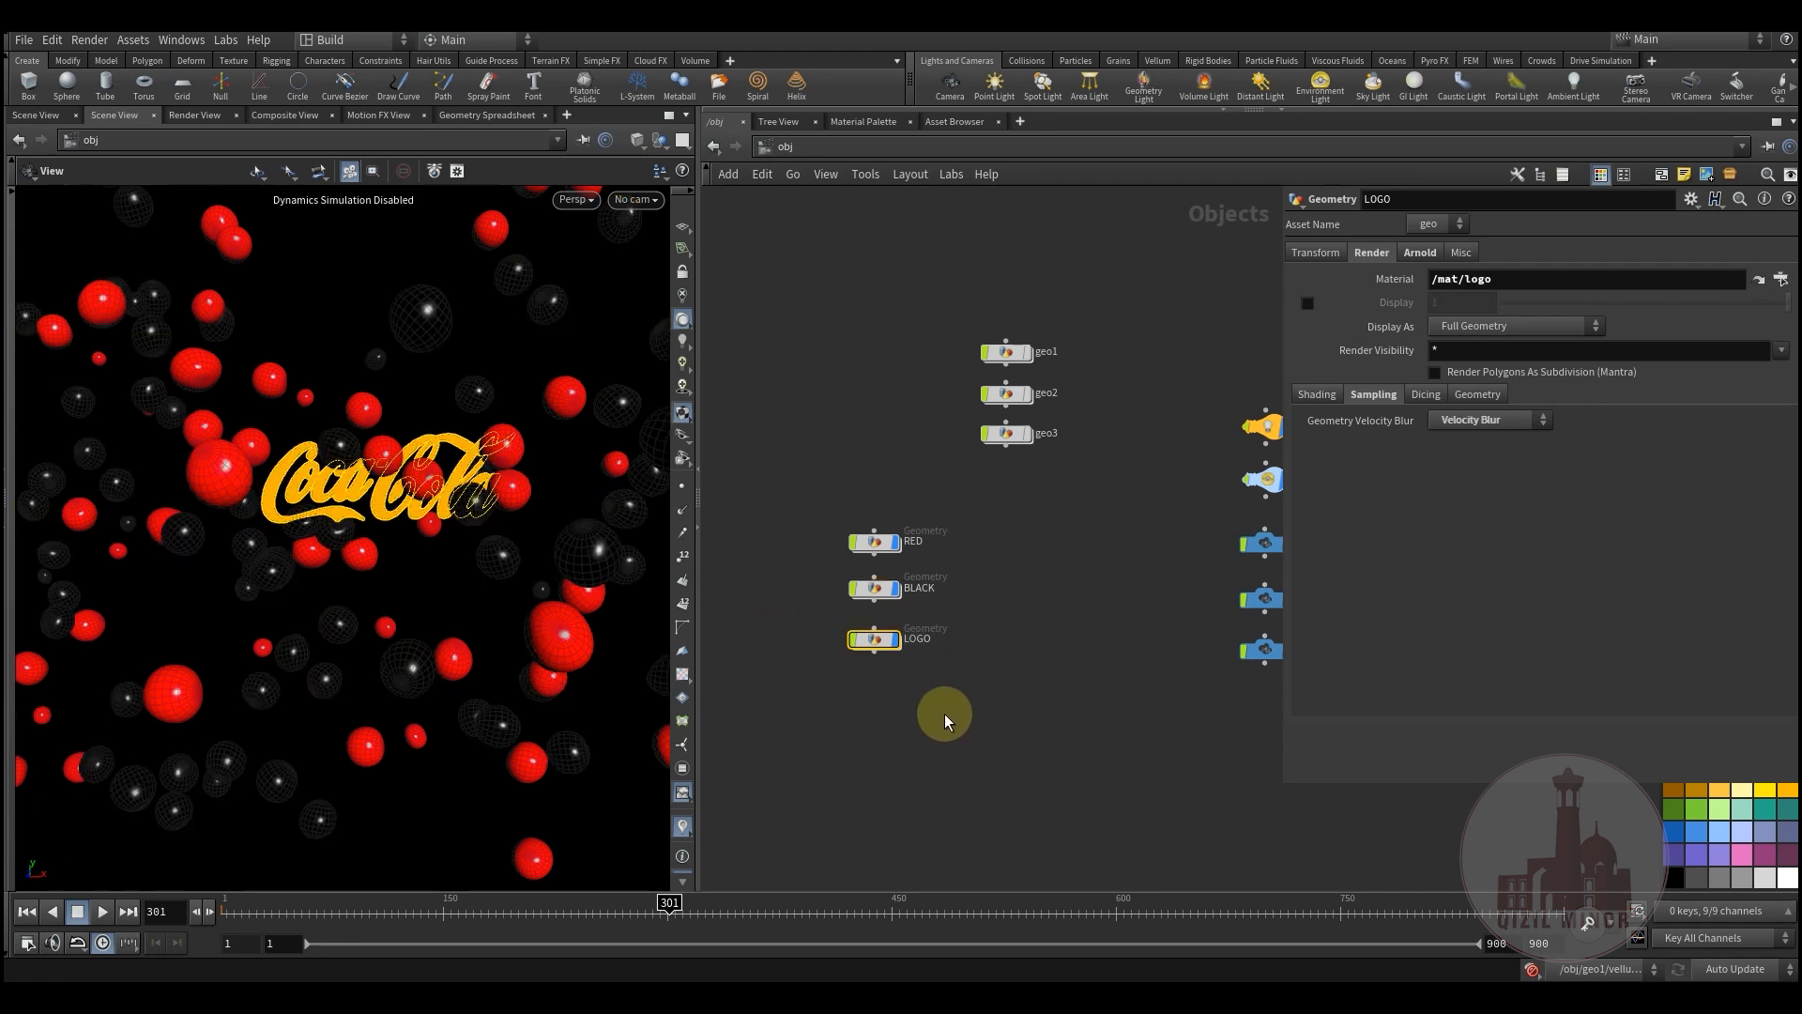
pyautogui.moveTo(793, 493); pyautogui.dragTo(907, 685)
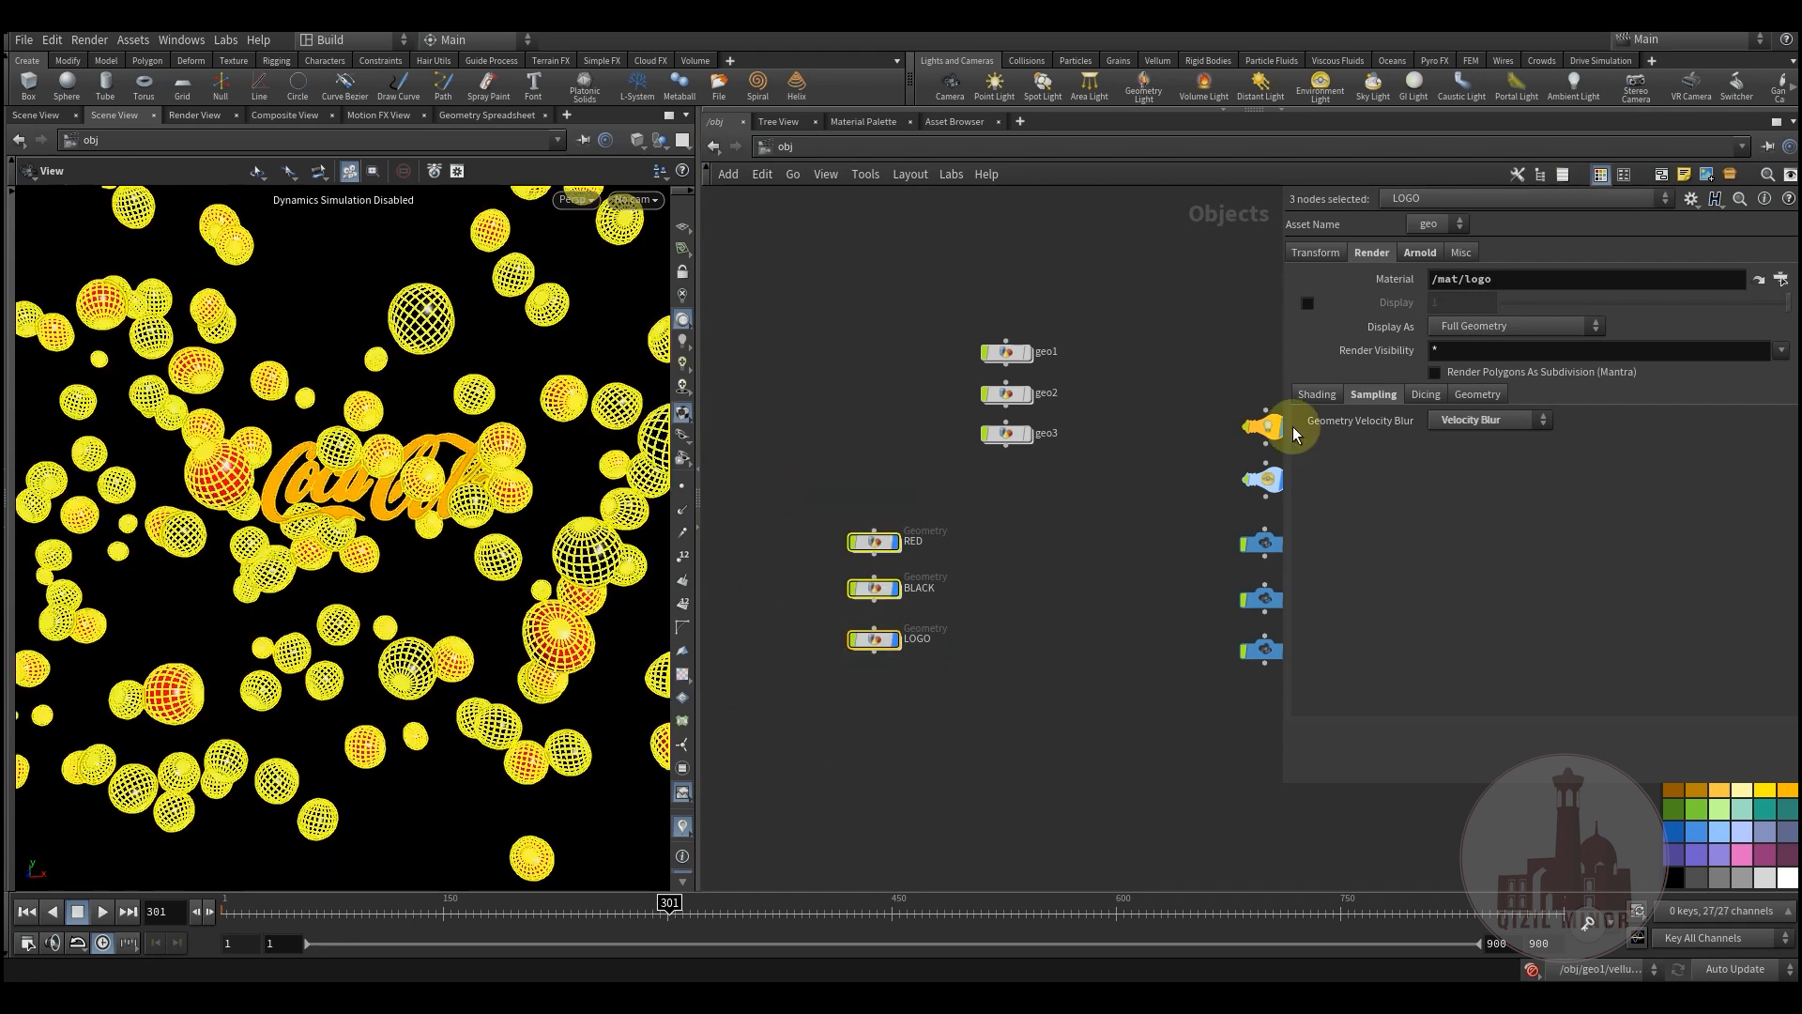
# - Examine the geo1, geo2 and geo3 objects, the two lights and the settings of cam1
pyautogui.moveTo(1022, 570); pyautogui.dragTo(939, 591, button='middle')
pyautogui.click(975, 588)
pyautogui.moveTo(910, 475); pyautogui.dragTo(912, 478)
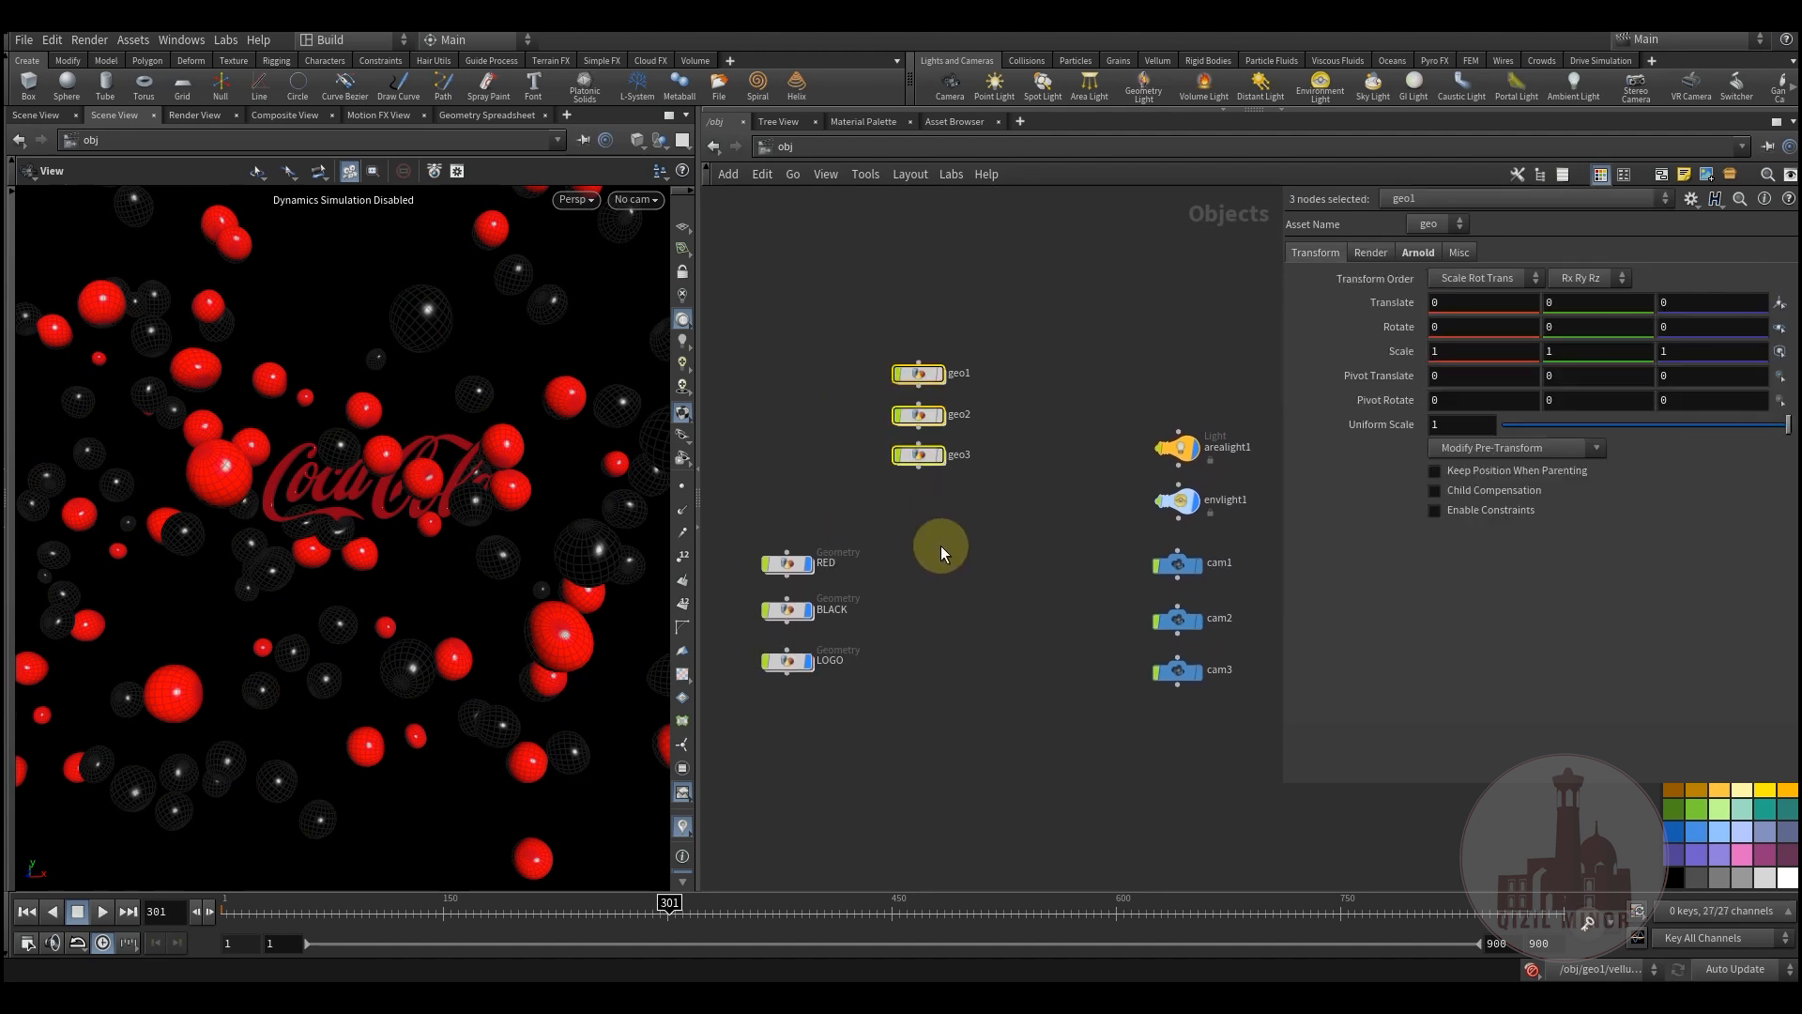
pyautogui.moveTo(862, 327); pyautogui.dragTo(967, 496)
pyautogui.moveTo(1042, 648); pyautogui.dragTo(905, 612, button='middle')
pyautogui.click(905, 611)
pyautogui.moveTo(960, 373); pyautogui.dragTo(1133, 504)
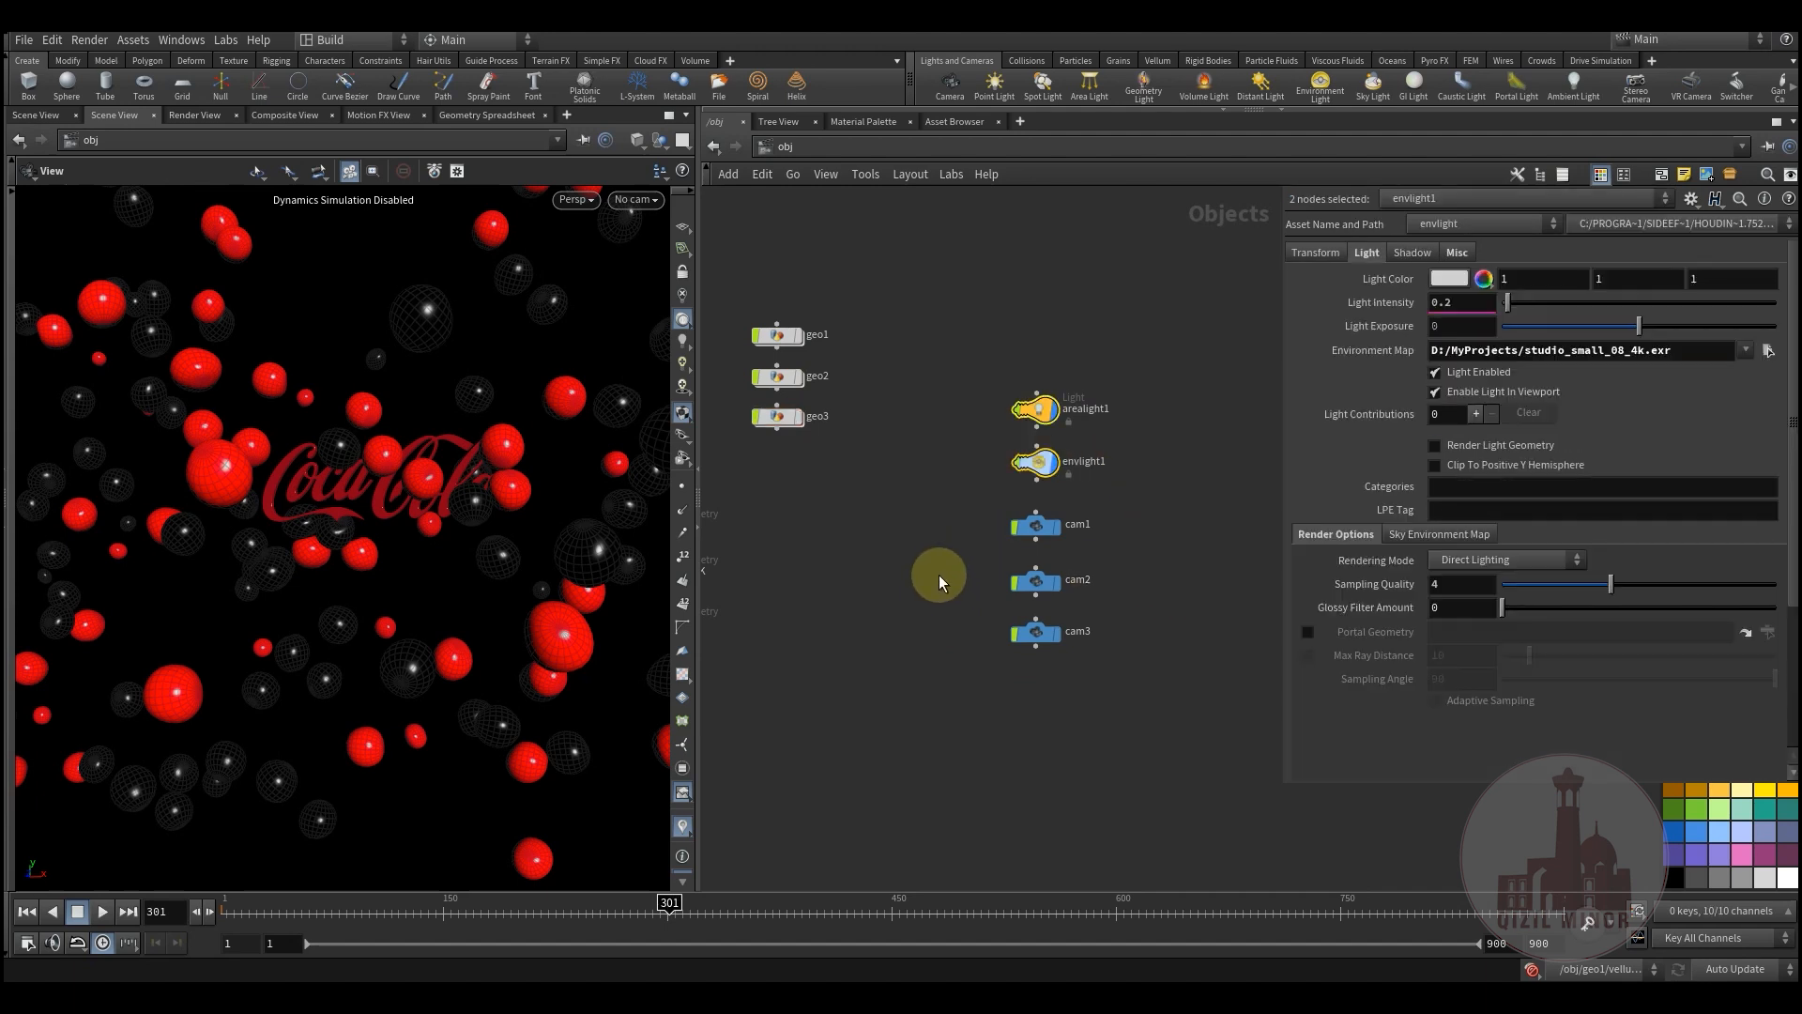
pyautogui.moveTo(1115, 720); pyautogui.dragTo(1115, 720)
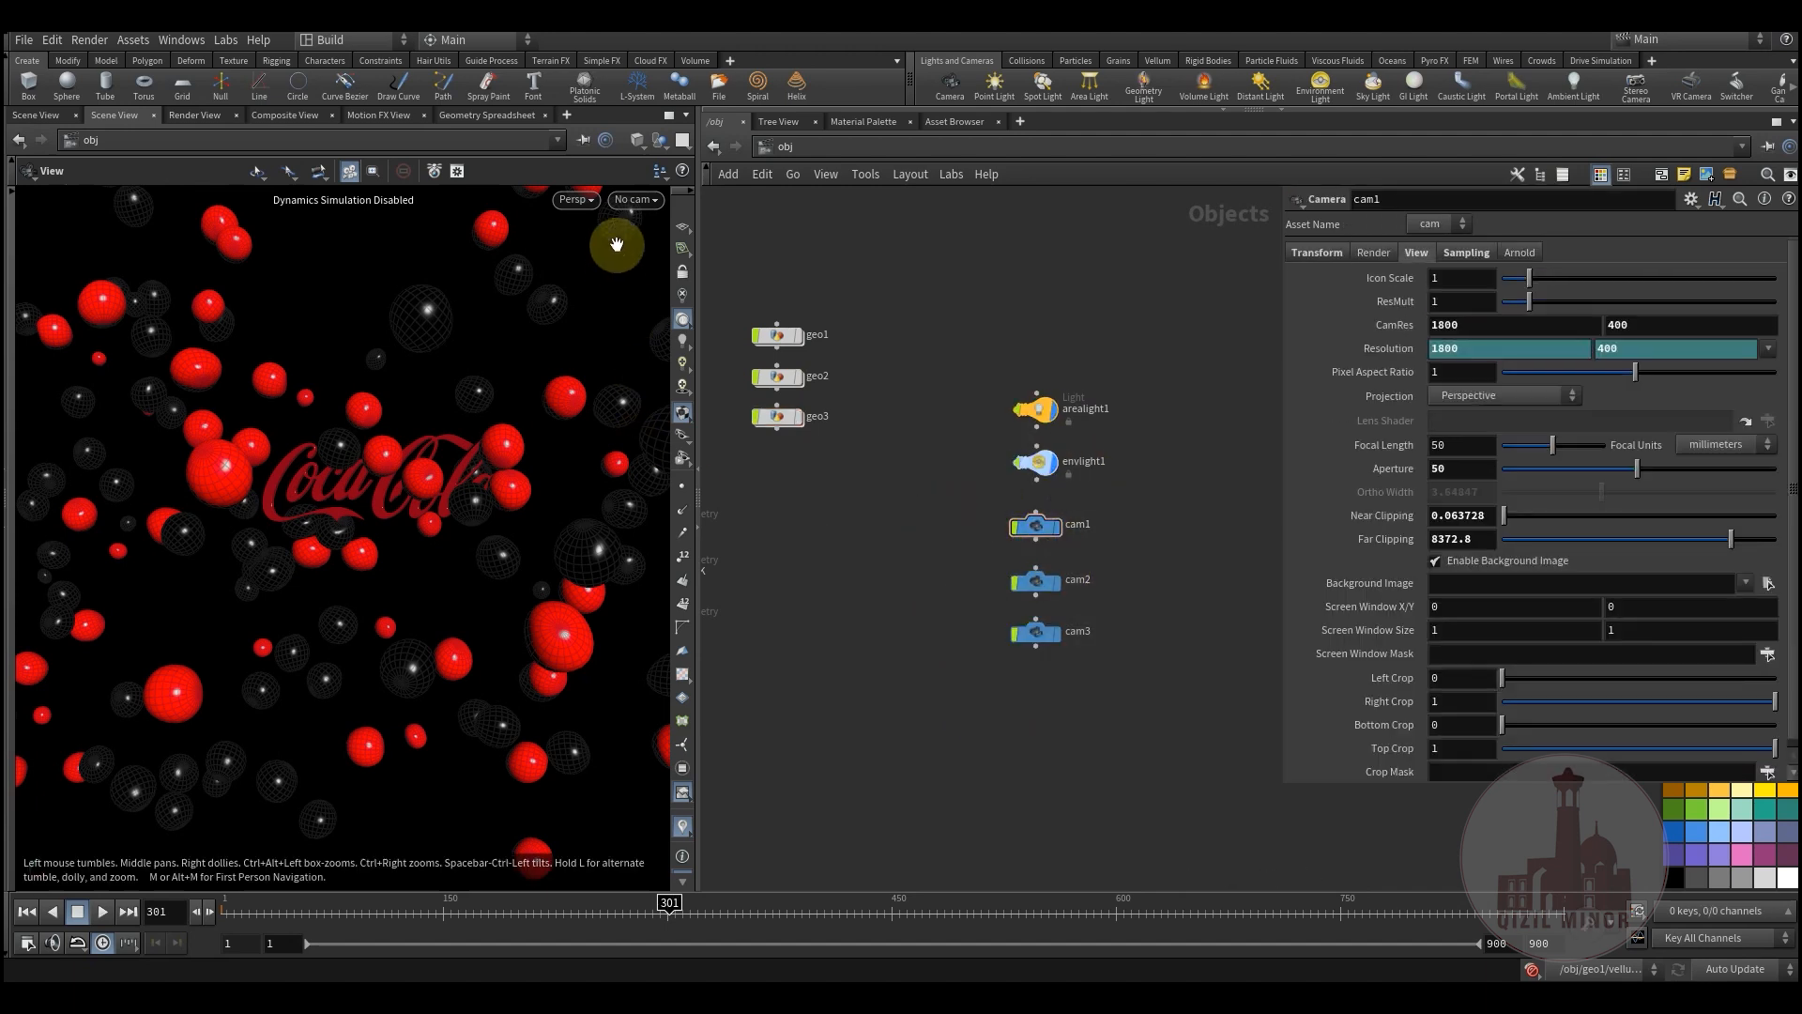
# - View the scene through cam1, cam2 and cam3 in turn
pyautogui.click(637, 199)
pyautogui.click(644, 302)
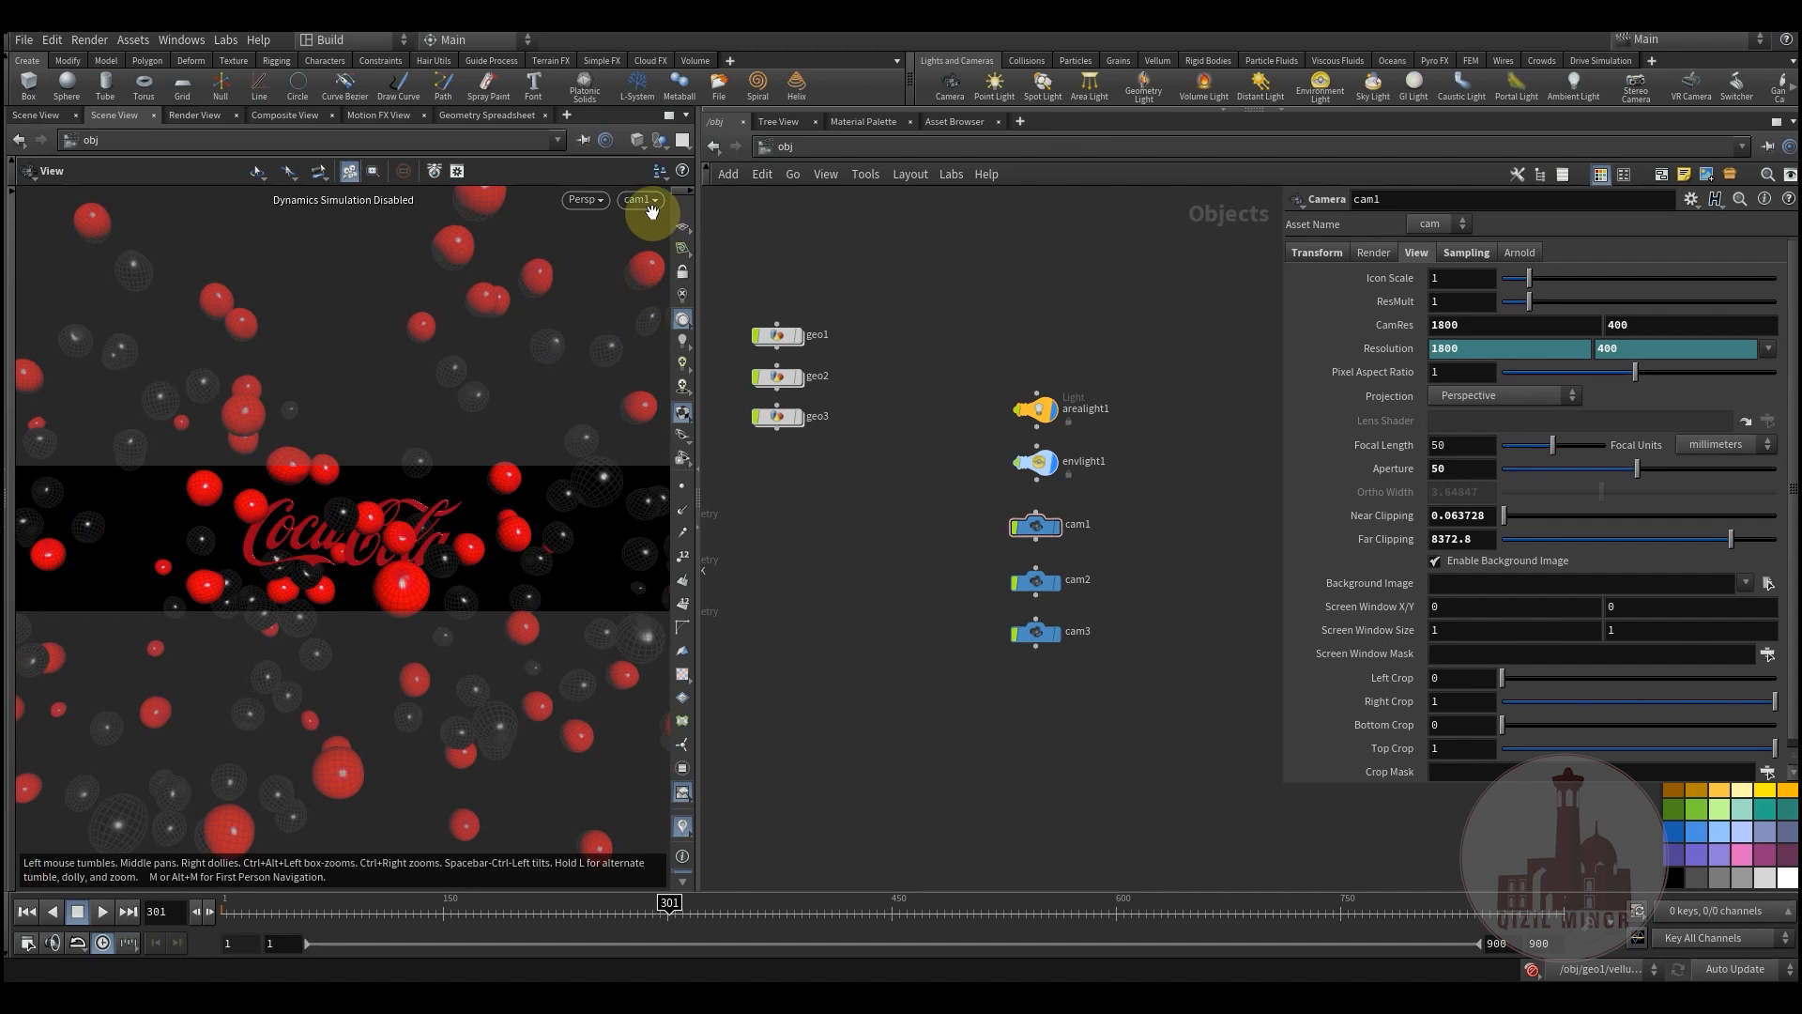
pyautogui.click(653, 199)
pyautogui.click(640, 313)
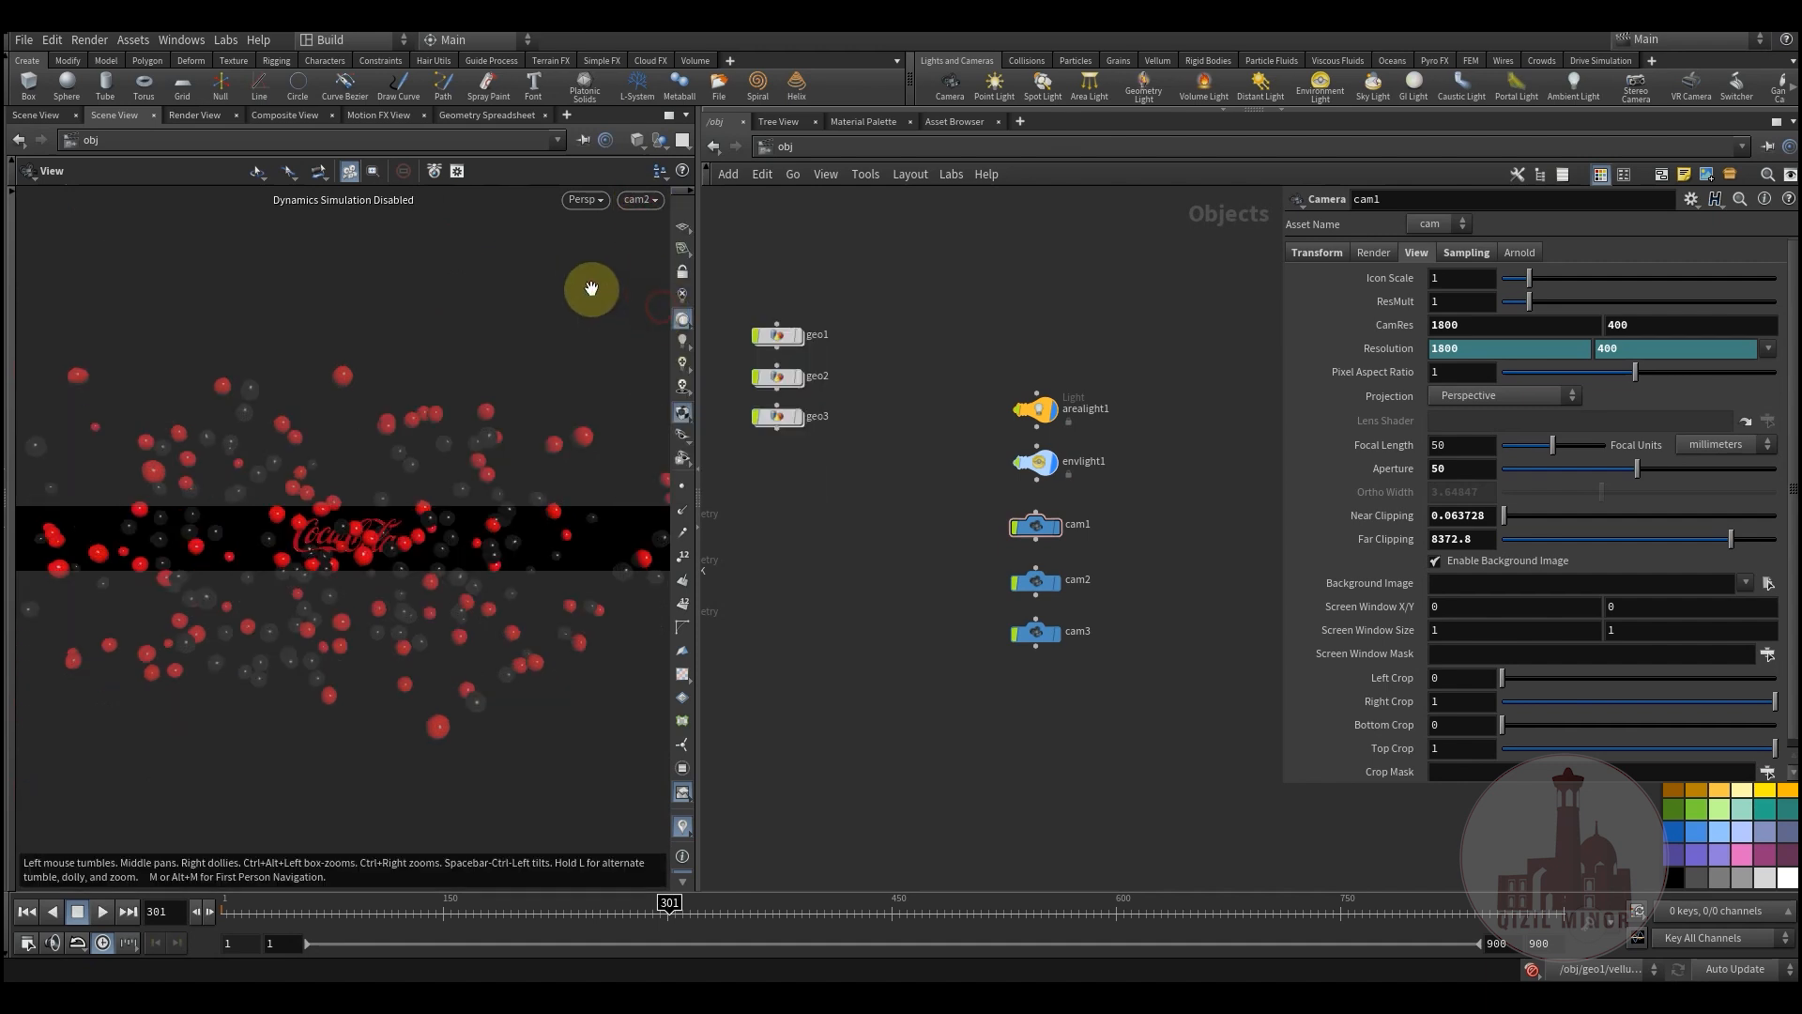
pyautogui.click(637, 200)
pyautogui.click(644, 323)
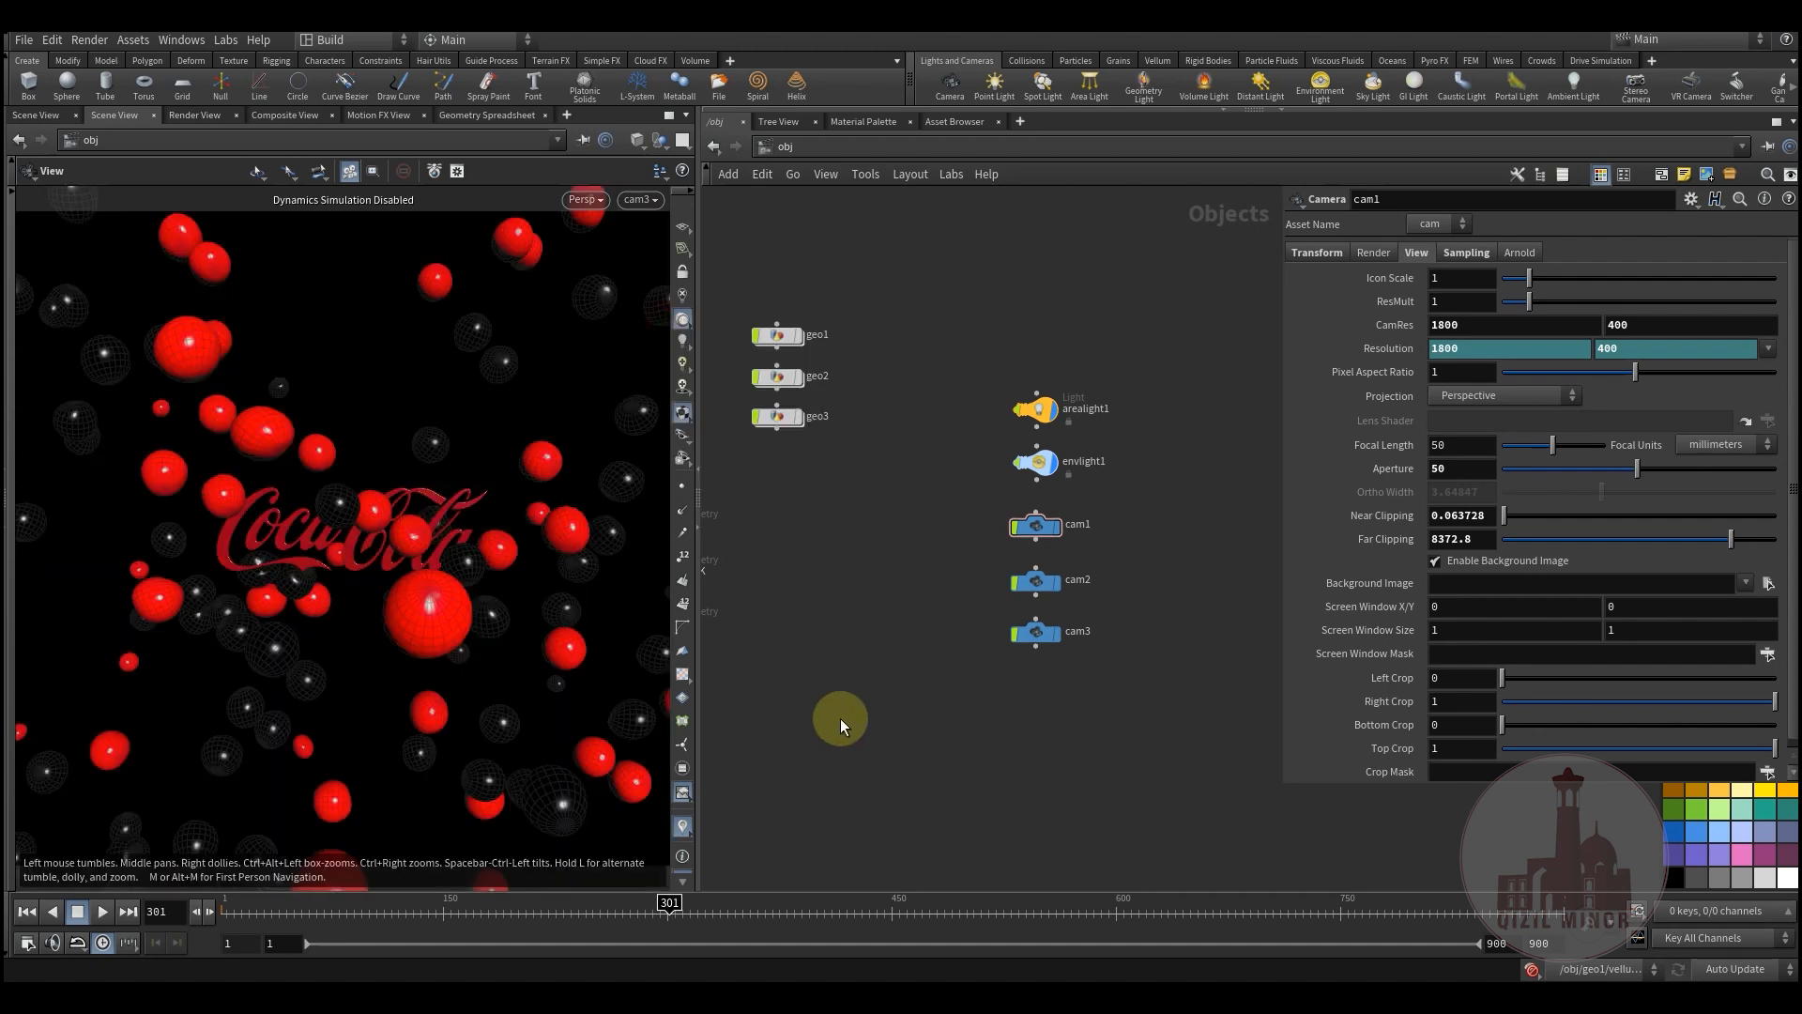
# - Examine the environment map file and light settings of envlight1
pyautogui.moveTo(896, 662); pyautogui.dragTo(889, 719, button='middle')
pyautogui.moveTo(864, 636); pyautogui.dragTo(859, 685, button='middle')
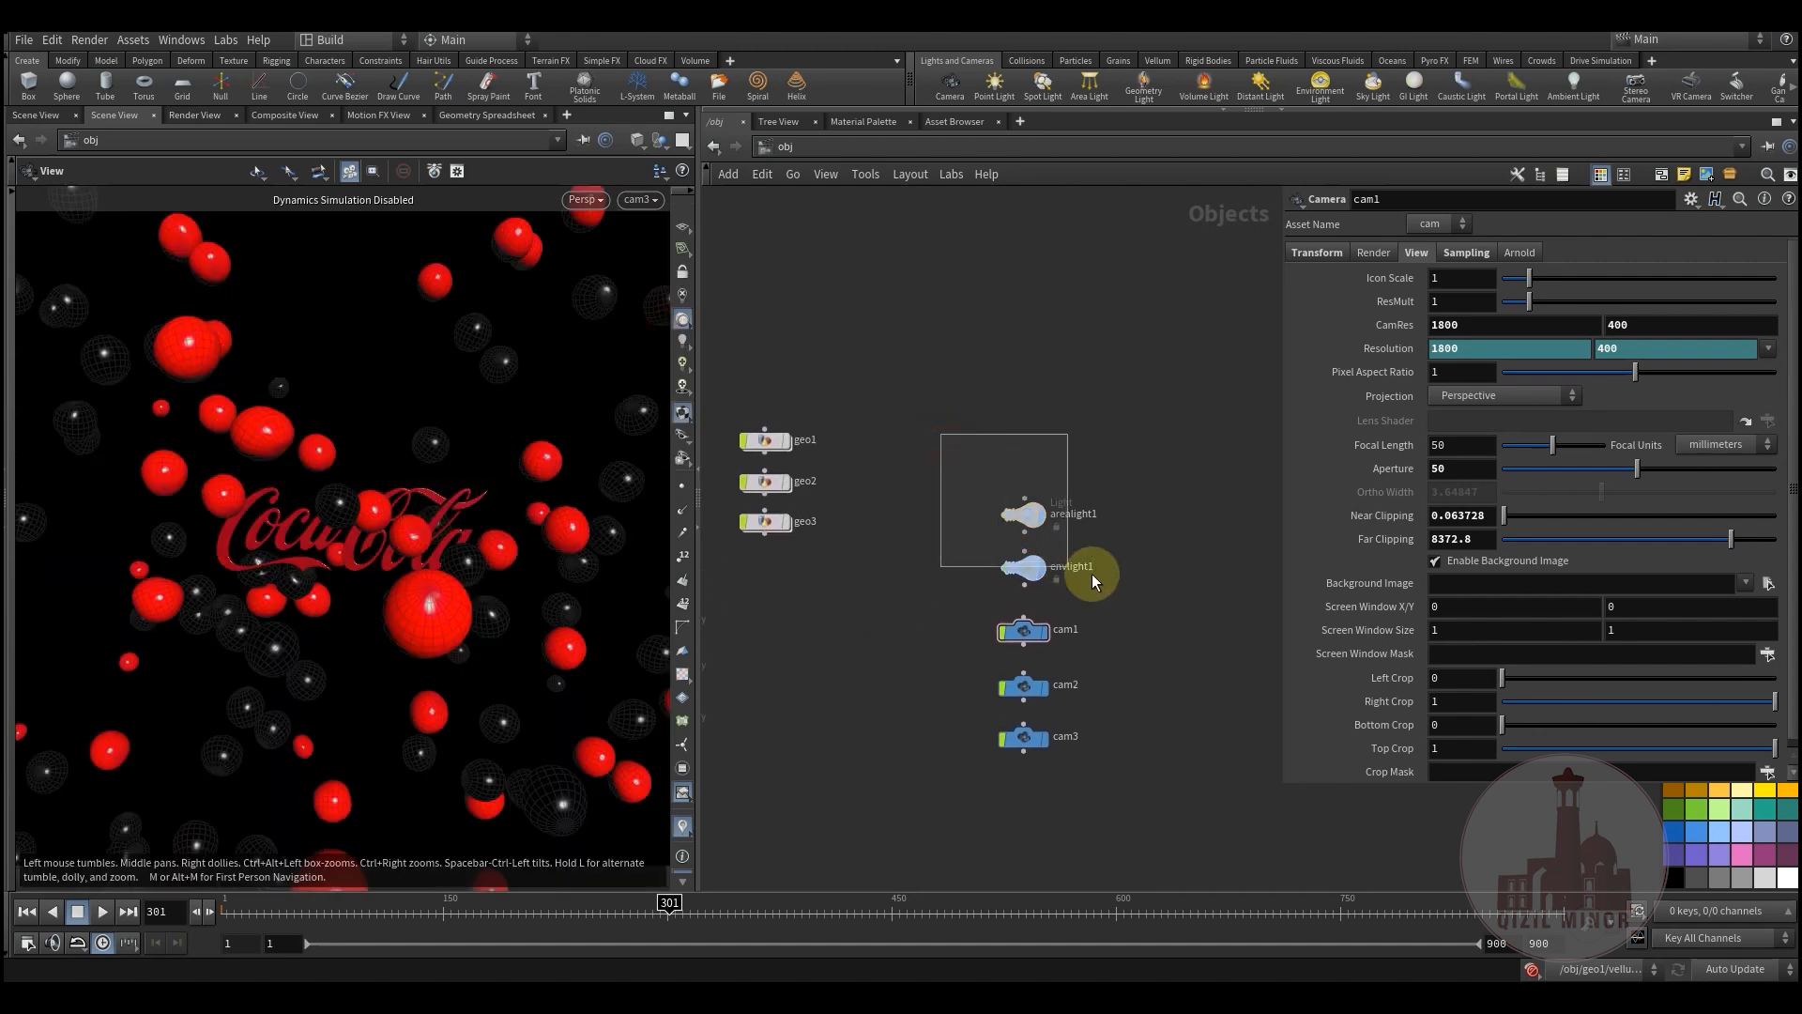
pyautogui.moveTo(1091, 572); pyautogui.dragTo(1091, 573)
pyautogui.click(1023, 591)
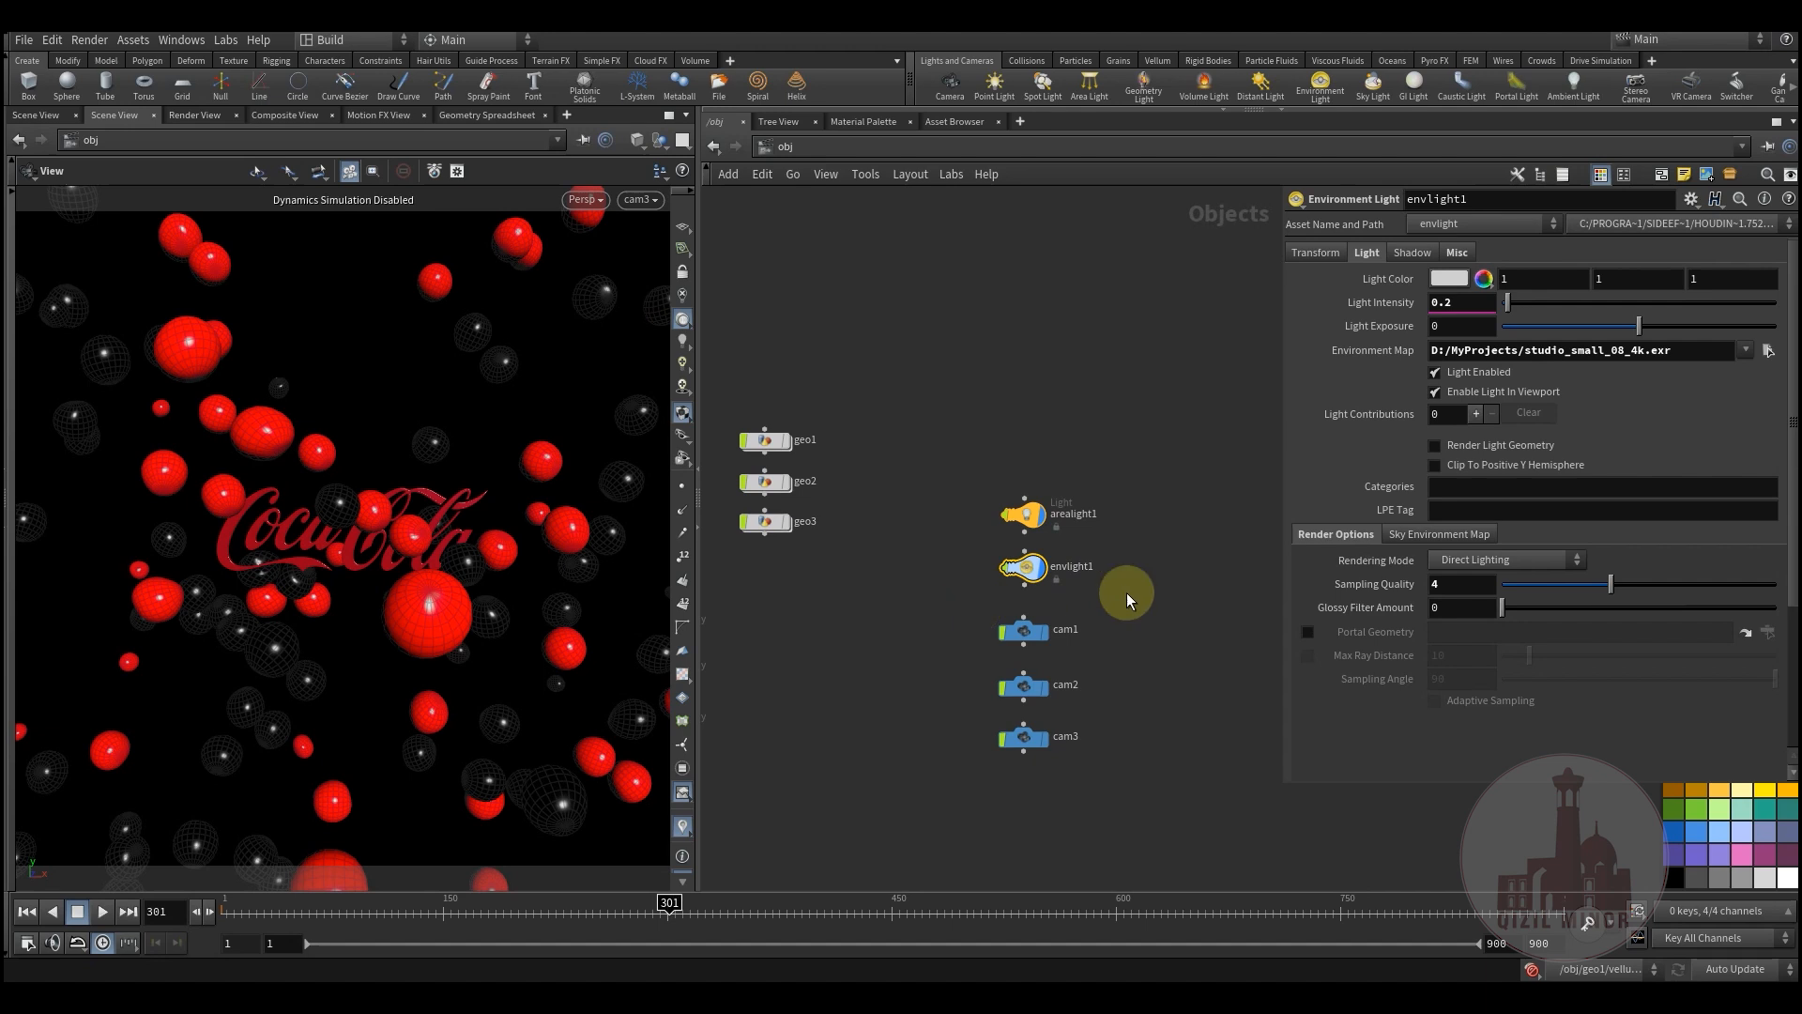
pyautogui.moveTo(1662, 353); pyautogui.dragTo(1557, 358)
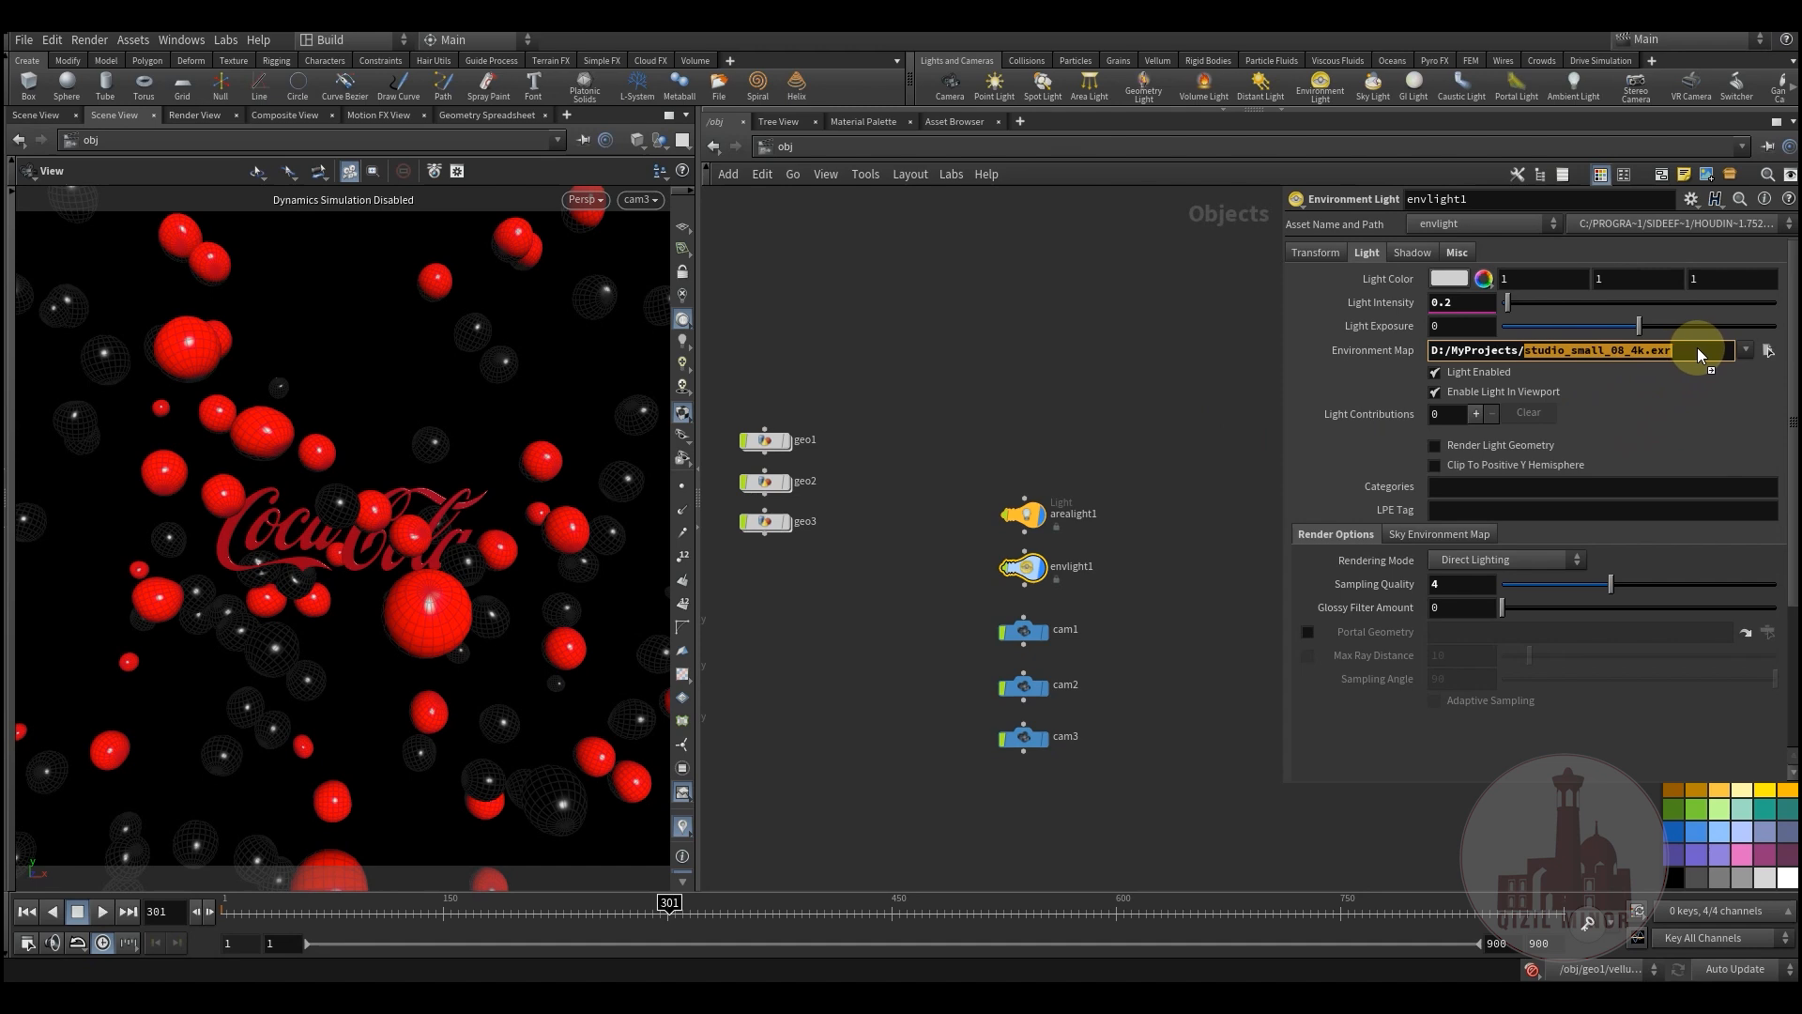
pyautogui.moveTo(1611, 352); pyautogui.dragTo(1537, 352)
pyautogui.moveTo(1135, 515)
pyautogui.mouseDown(button='middle')
pyautogui.moveTo(1115, 484)
pyautogui.moveTo(1120, 528)
pyautogui.moveTo(1158, 535)
pyautogui.moveTo(1175, 515)
pyautogui.moveTo(1123, 442)
pyautogui.moveTo(1088, 452)
pyautogui.moveTo(1146, 549)
pyautogui.mouseUp(button='middle')
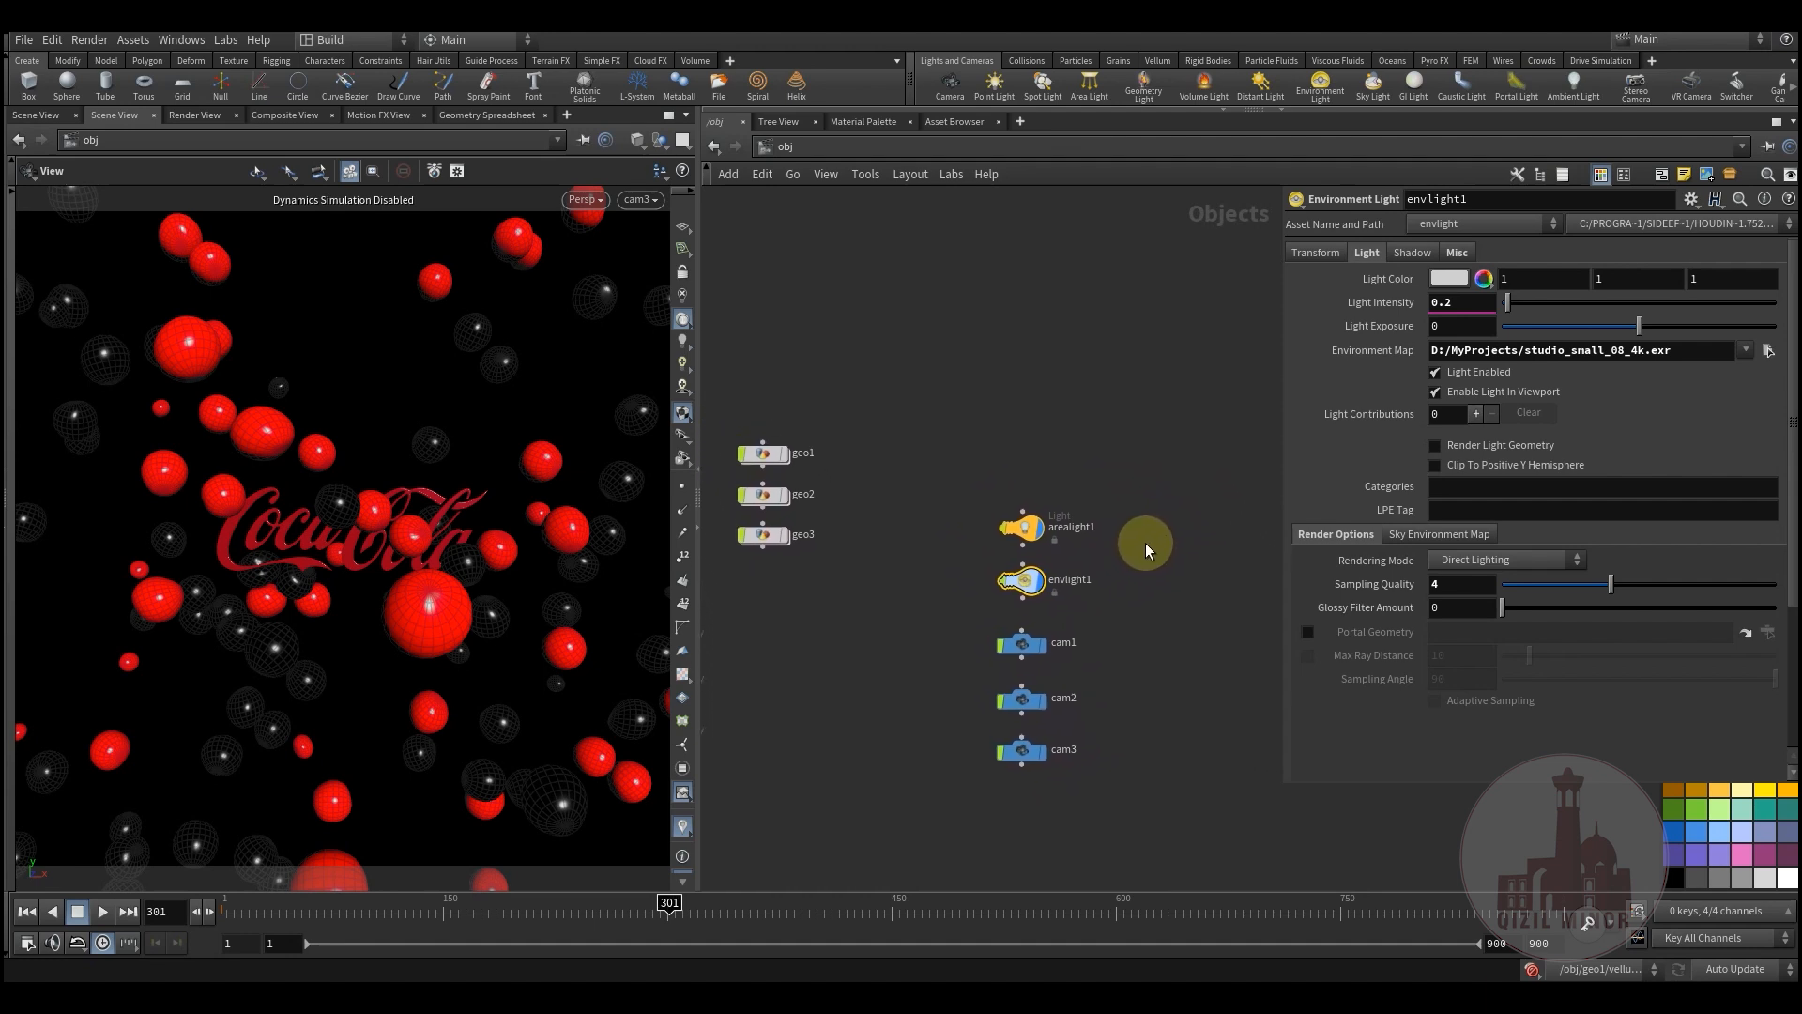
# - Examine the light settings of arealight1 and orbit around the scene outside the camera view
pyautogui.moveTo(1164, 567); pyautogui.dragTo(995, 489)
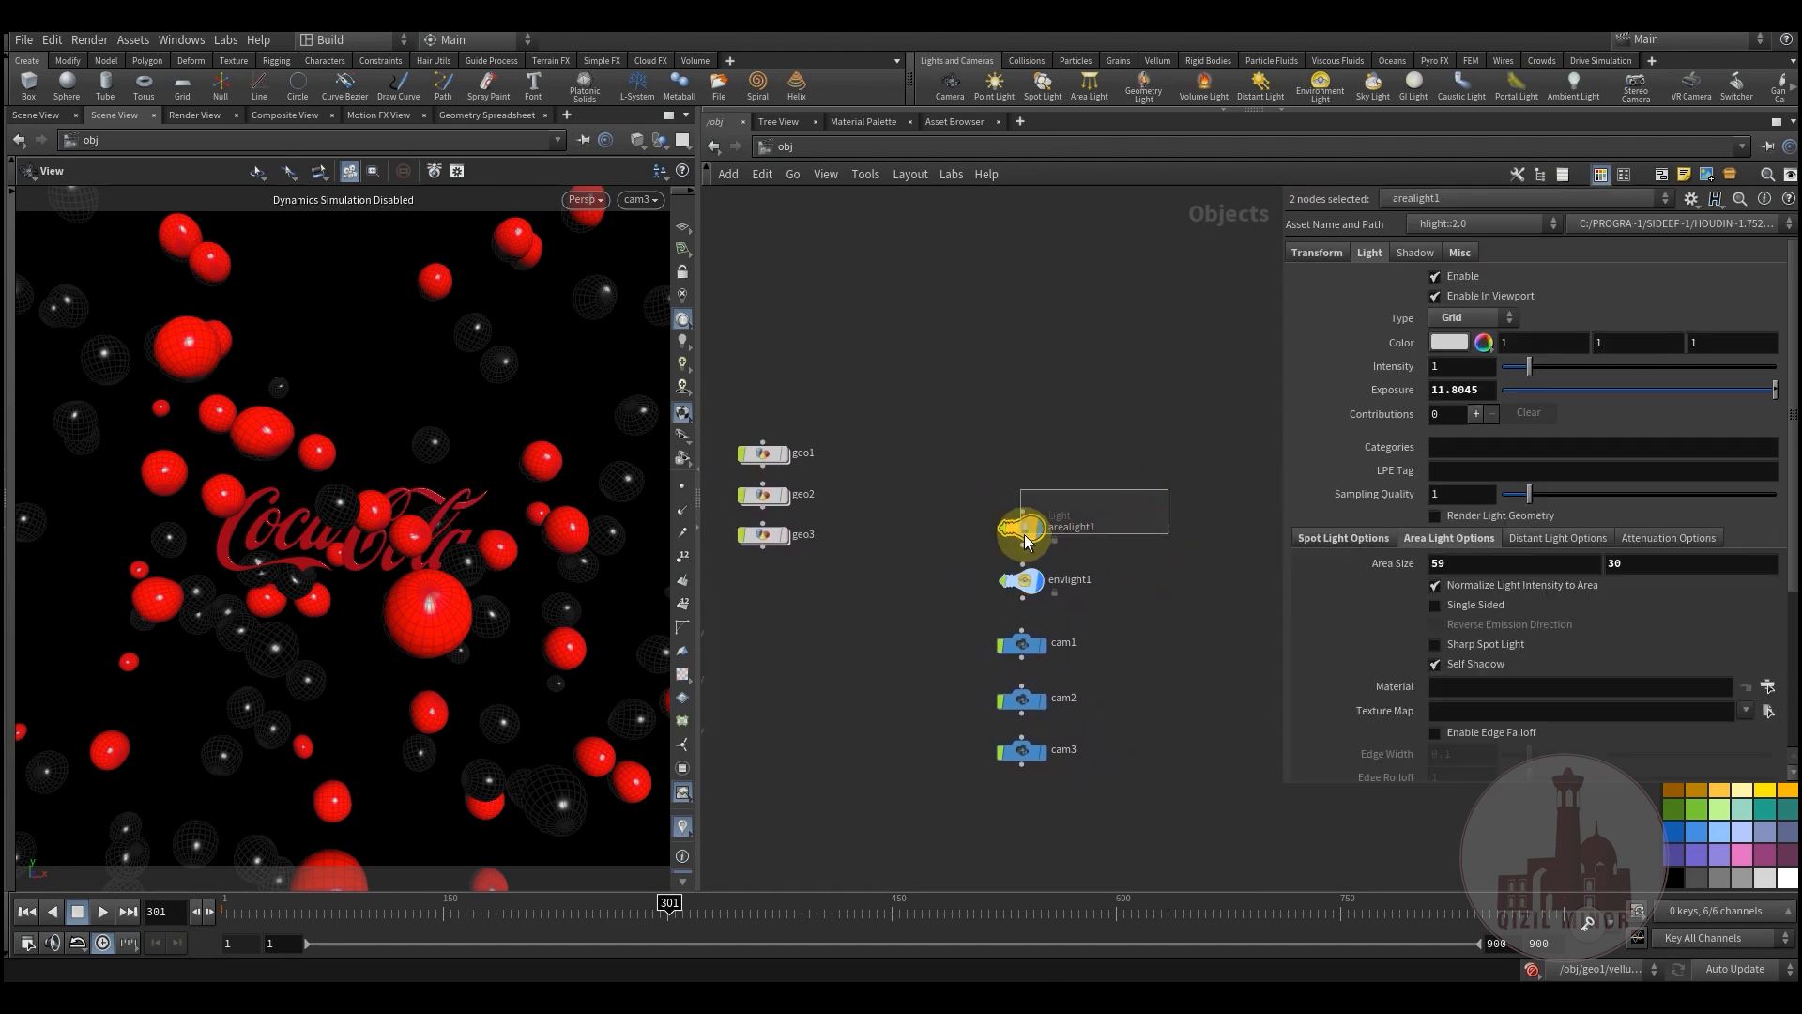
pyautogui.moveTo(340, 449); pyautogui.dragTo(422, 539)
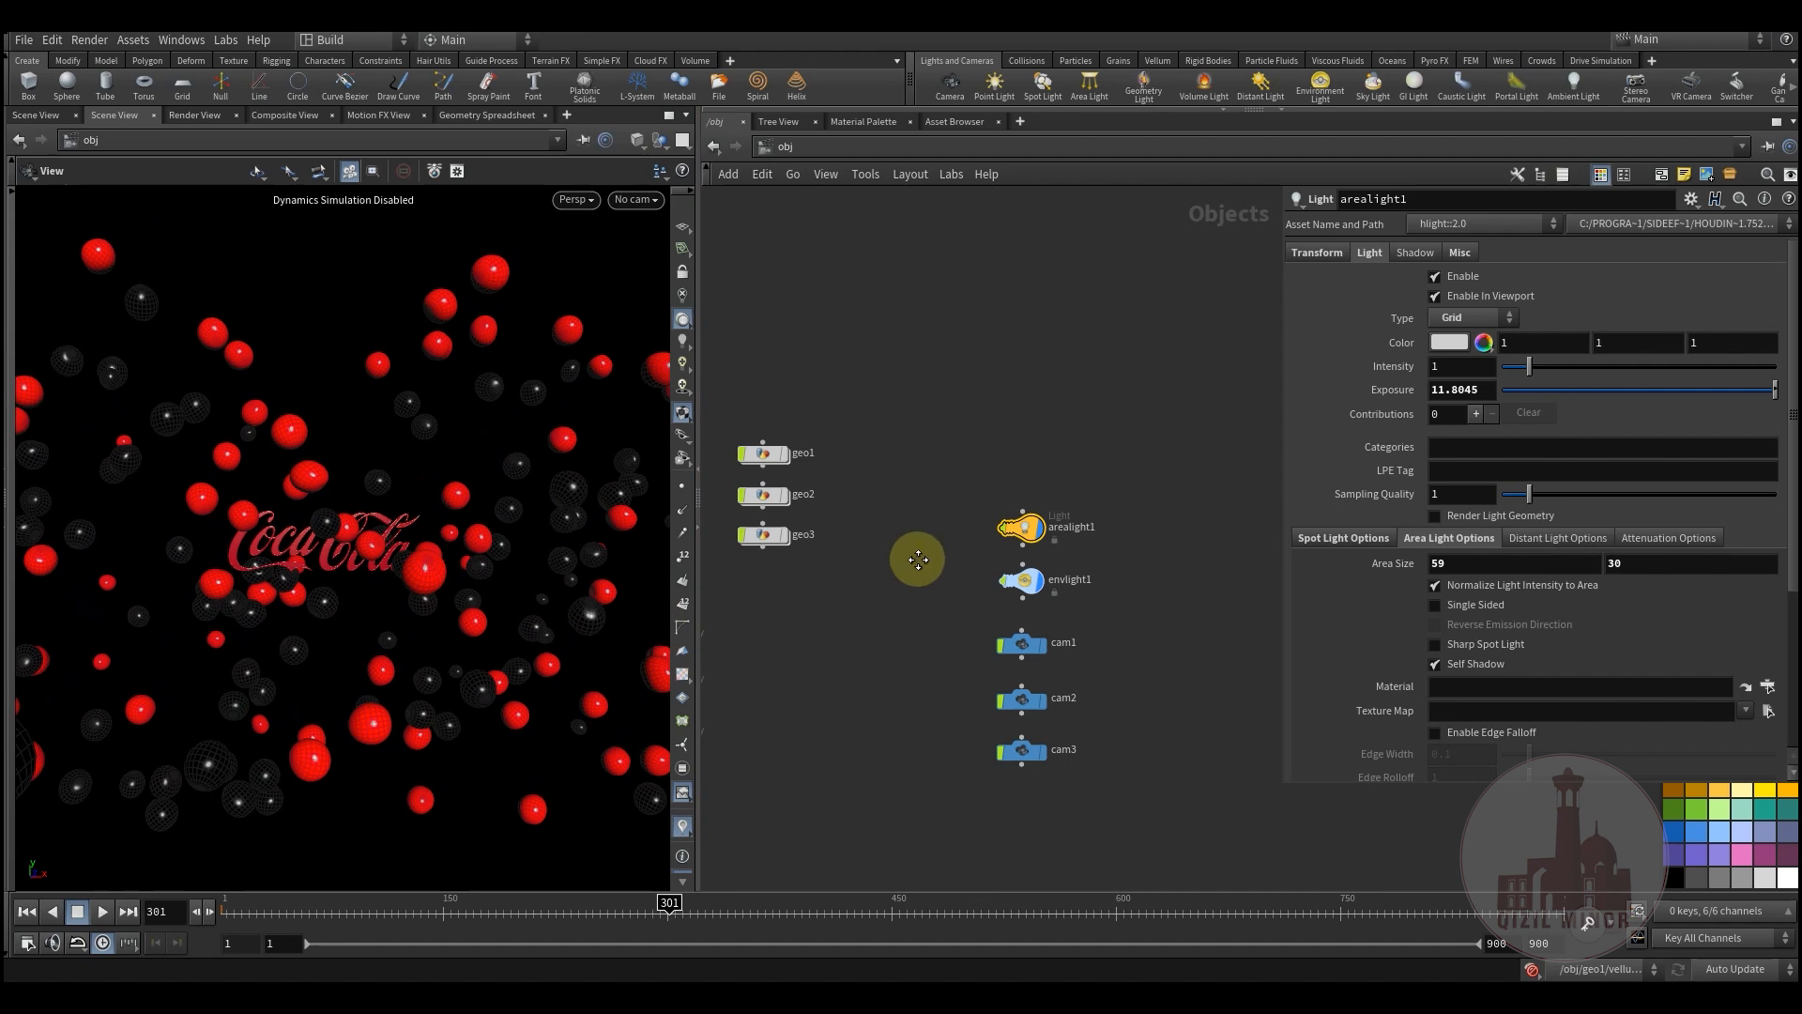
pyautogui.moveTo(842, 592); pyautogui.dragTo(971, 616, button='middle')
pyautogui.click(993, 635)
pyautogui.moveTo(997, 692); pyautogui.dragTo(1047, 728, button='middle')
pyautogui.scroll(3, 983, 676)
pyautogui.moveTo(958, 398); pyautogui.dragTo(968, 481, button='middle')
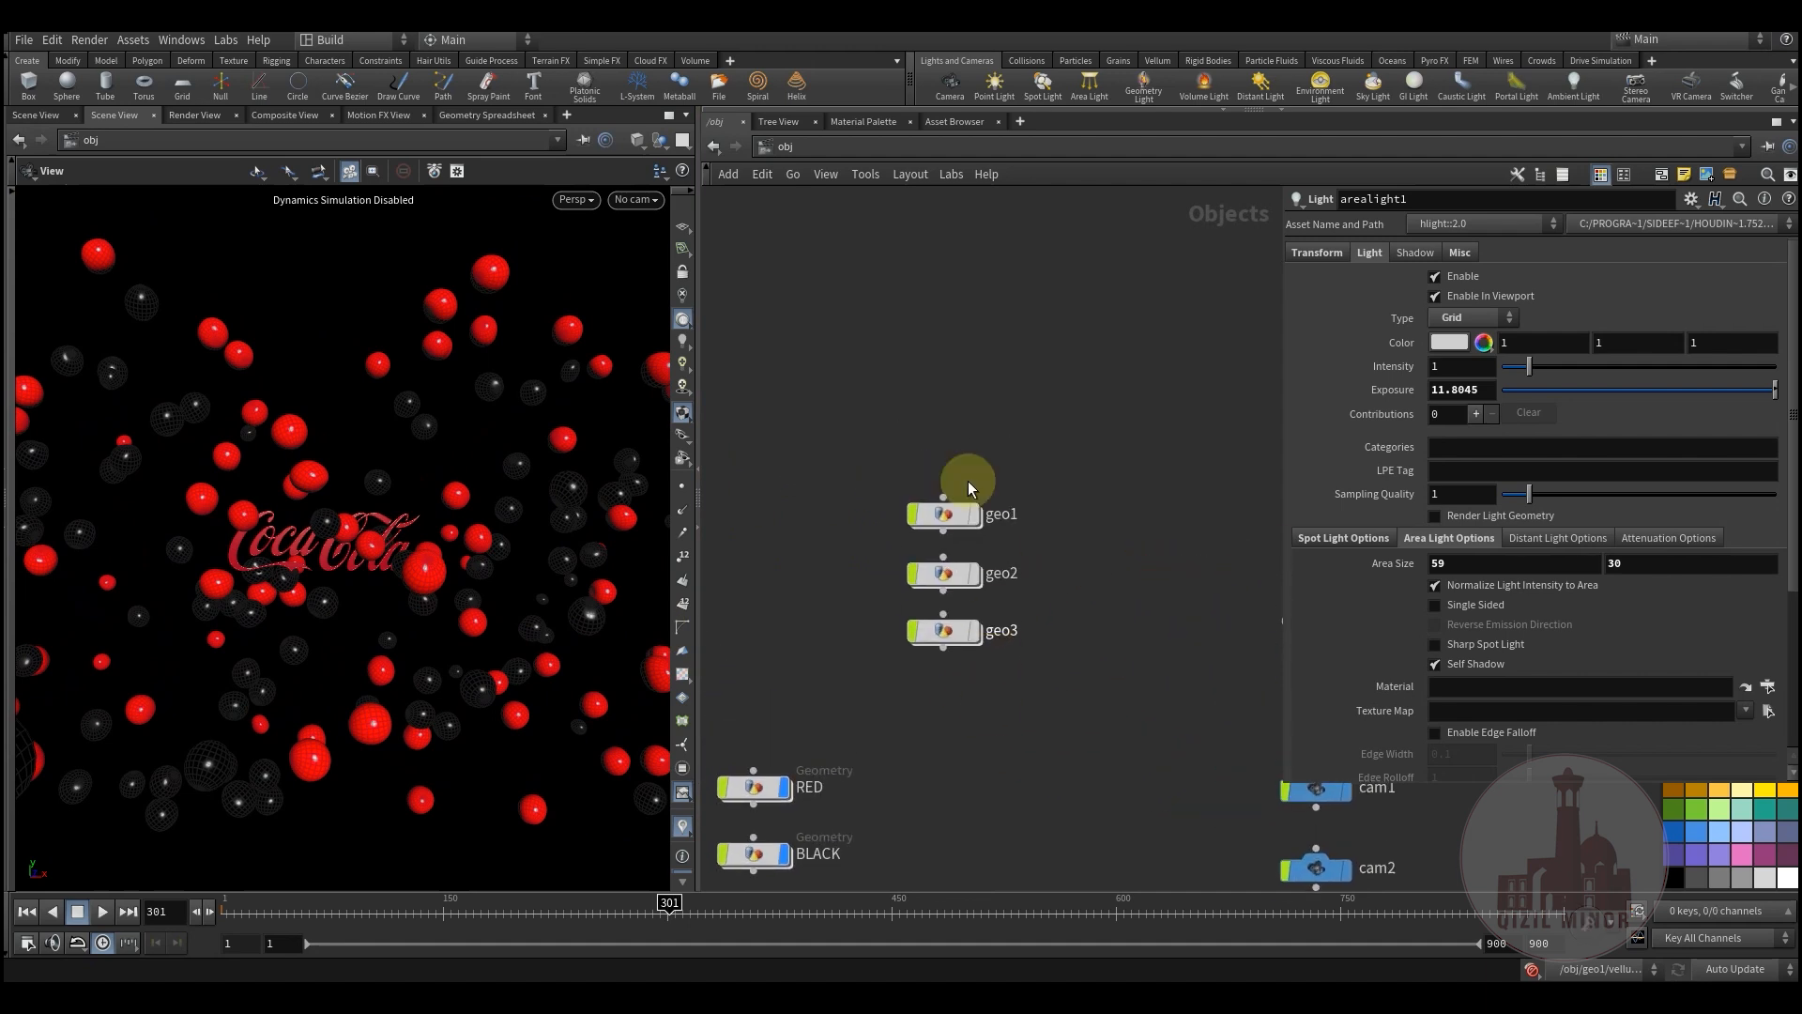
# - Examine the geo1, geo2 and geo3 objects in the object network
pyautogui.moveTo(859, 657); pyautogui.dragTo(853, 528, button='middle')
pyautogui.moveTo(847, 378); pyautogui.dragTo(1113, 659)
pyautogui.click(944, 657)
pyautogui.moveTo(1005, 500); pyautogui.dragTo(1009, 512)
pyautogui.moveTo(826, 353); pyautogui.dragTo(988, 614)
pyautogui.moveTo(817, 485); pyautogui.dragTo(1032, 615)
pyautogui.moveTo(1025, 458); pyautogui.dragTo(1028, 460)
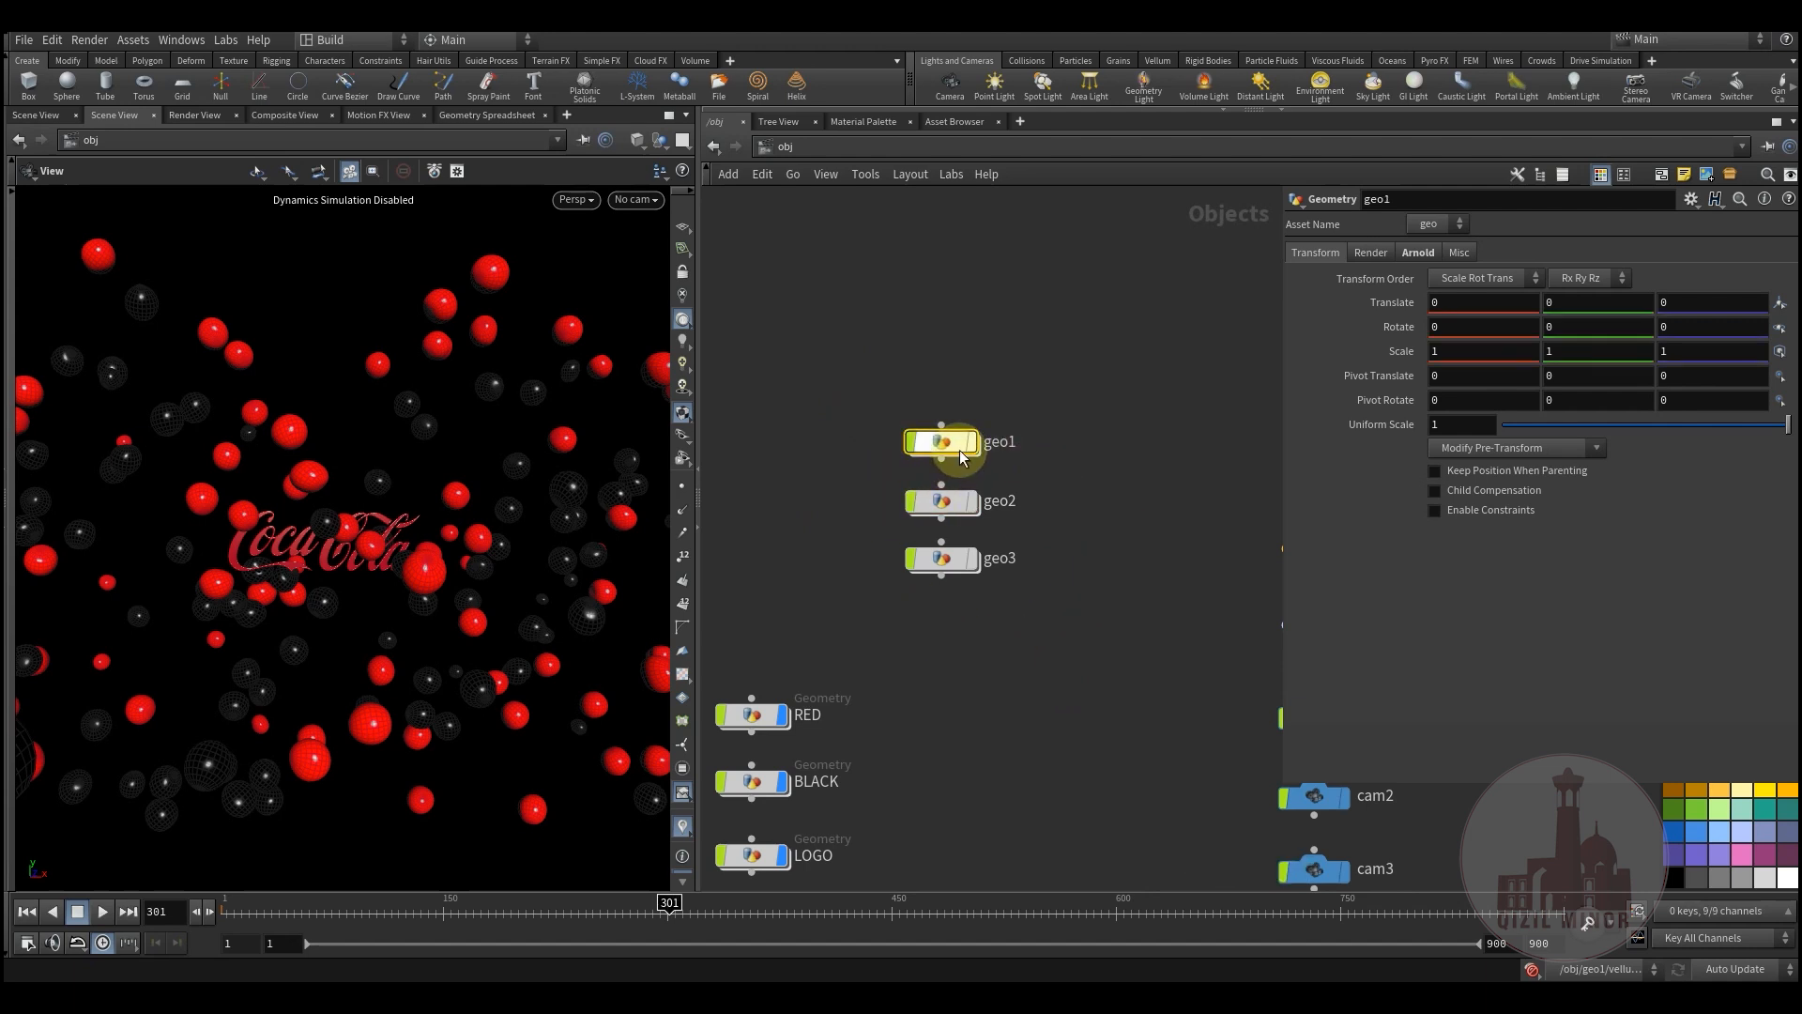
# - Hide the RED, BLACK and LOGO objects and display geo1, geo2 and geo3 instead
pyautogui.moveTo(845, 593); pyautogui.dragTo(902, 495, button='middle')
pyautogui.moveTo(859, 479); pyautogui.dragTo(751, 803)
pyautogui.moveTo(848, 459); pyautogui.dragTo(805, 567, button='middle')
pyautogui.moveTo(845, 378); pyautogui.dragTo(964, 574)
pyautogui.click(986, 413)
pyautogui.moveTo(1110, 655); pyautogui.dragTo(1095, 620, button='middle')
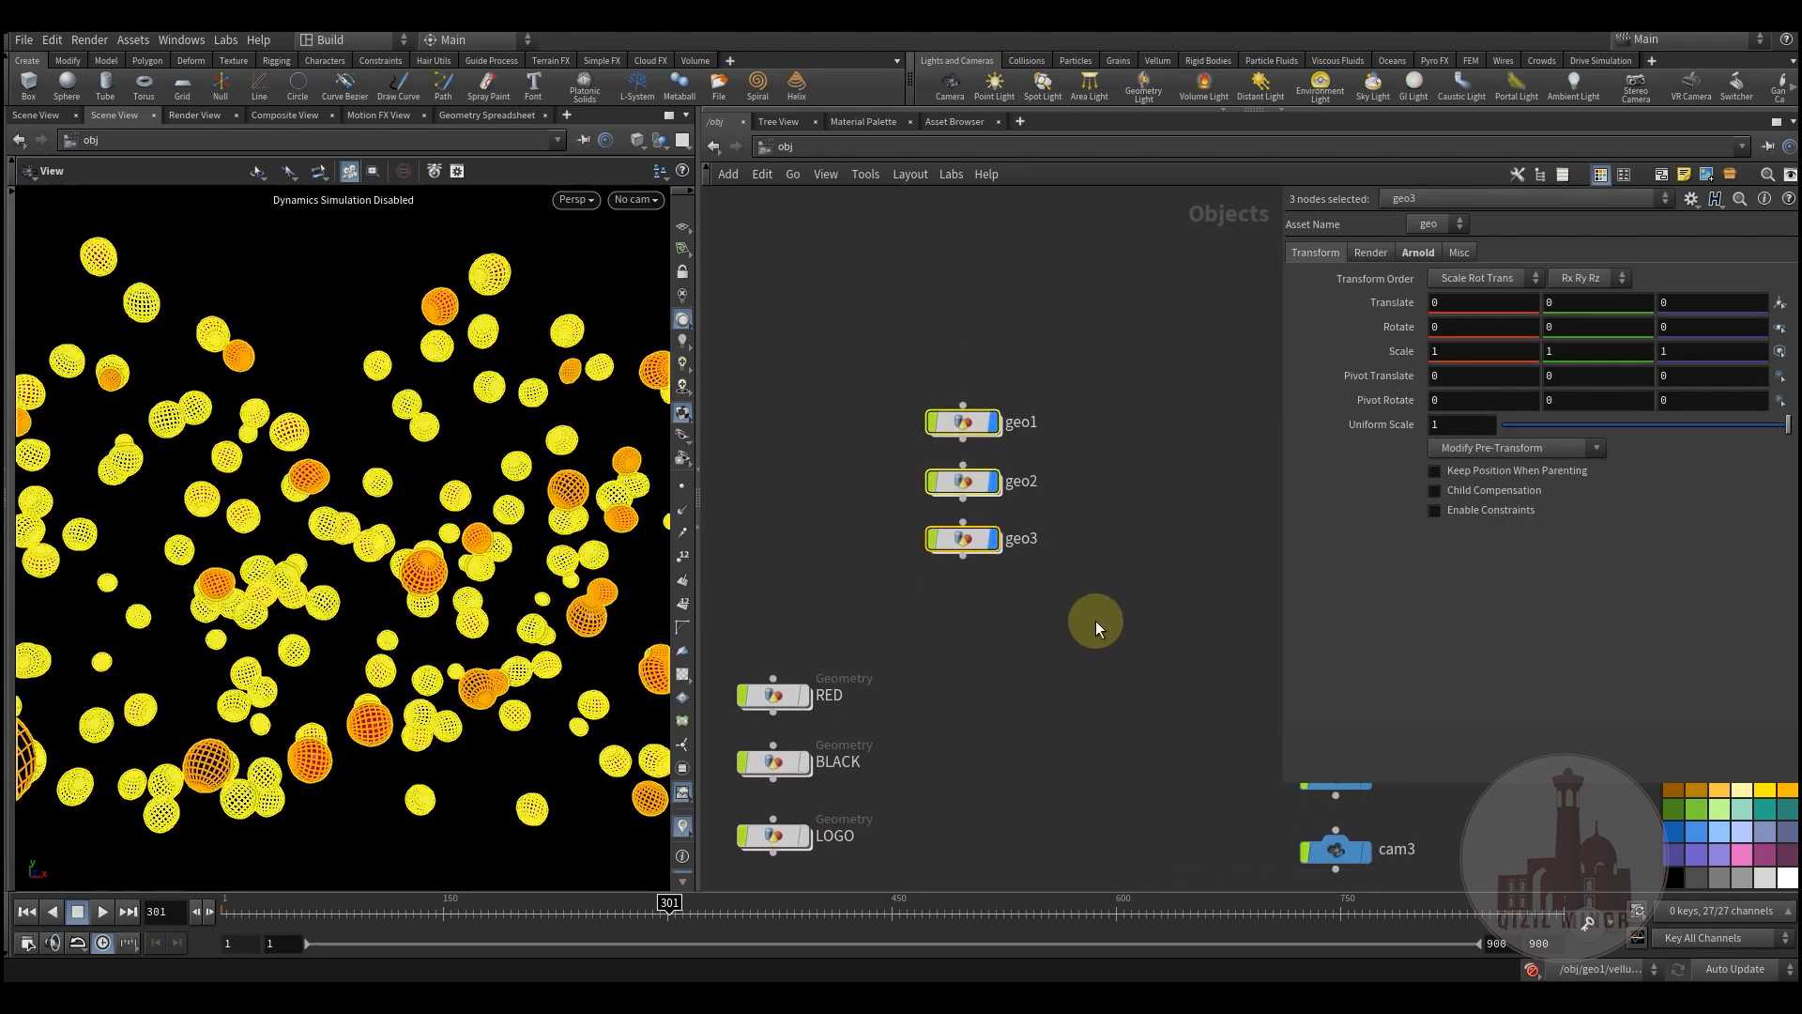
pyautogui.click(918, 623)
# - Hide geo2 and geo3 to inspect the spheres of geo1 alone from different angles
pyautogui.moveTo(294, 523); pyautogui.dragTo(526, 577)
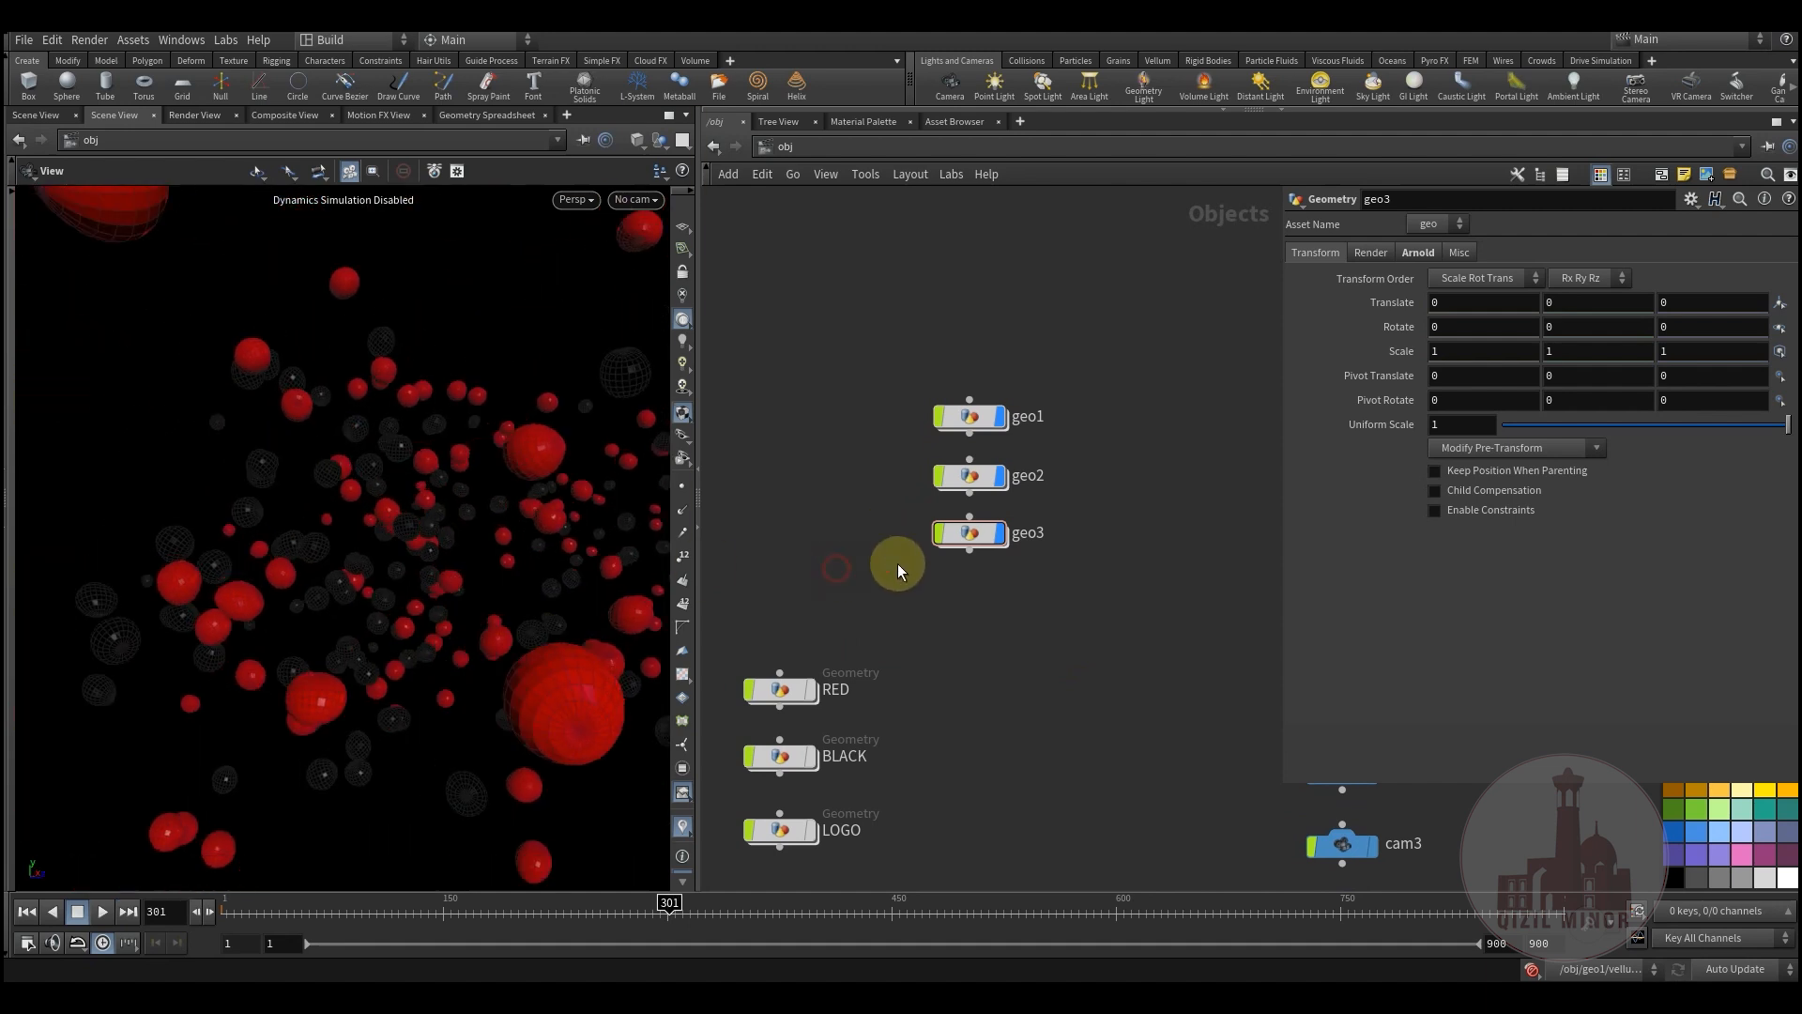
pyautogui.moveTo(987, 476); pyautogui.dragTo(995, 477)
pyautogui.click(1096, 552)
pyautogui.moveTo(338, 638); pyautogui.dragTo(423, 488)
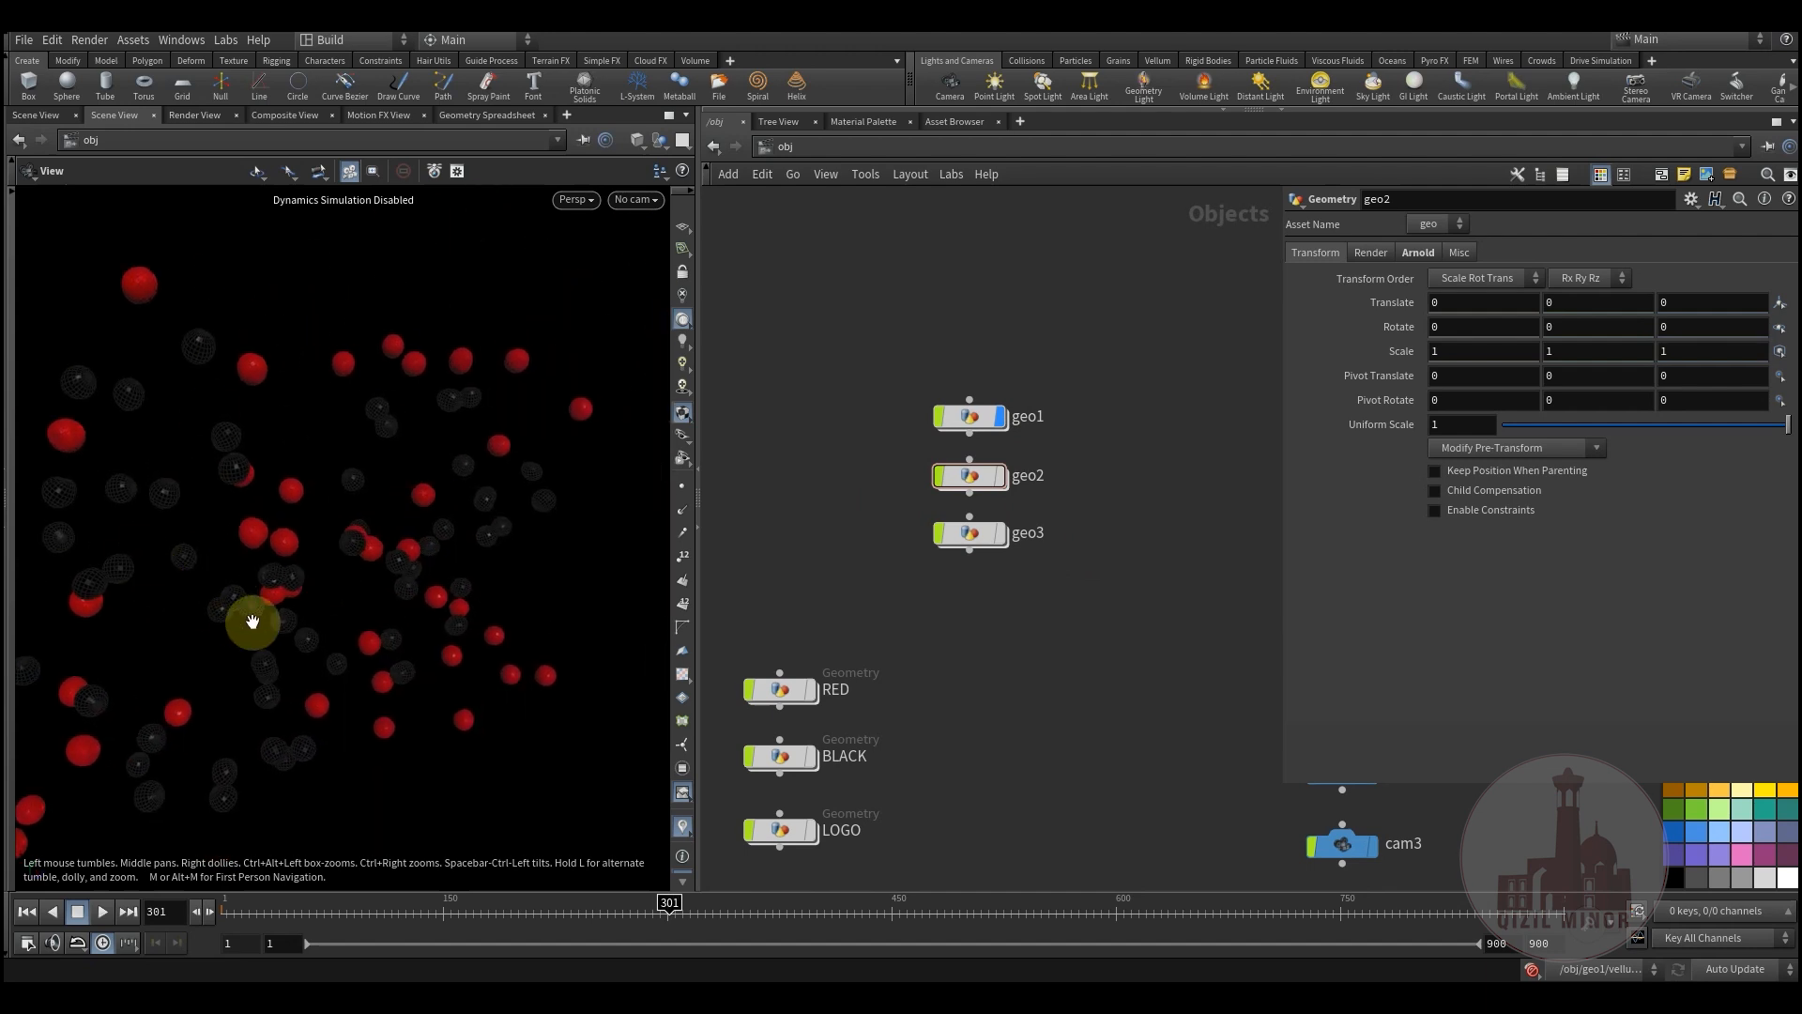
pyautogui.moveTo(331, 614); pyautogui.dragTo(368, 587)
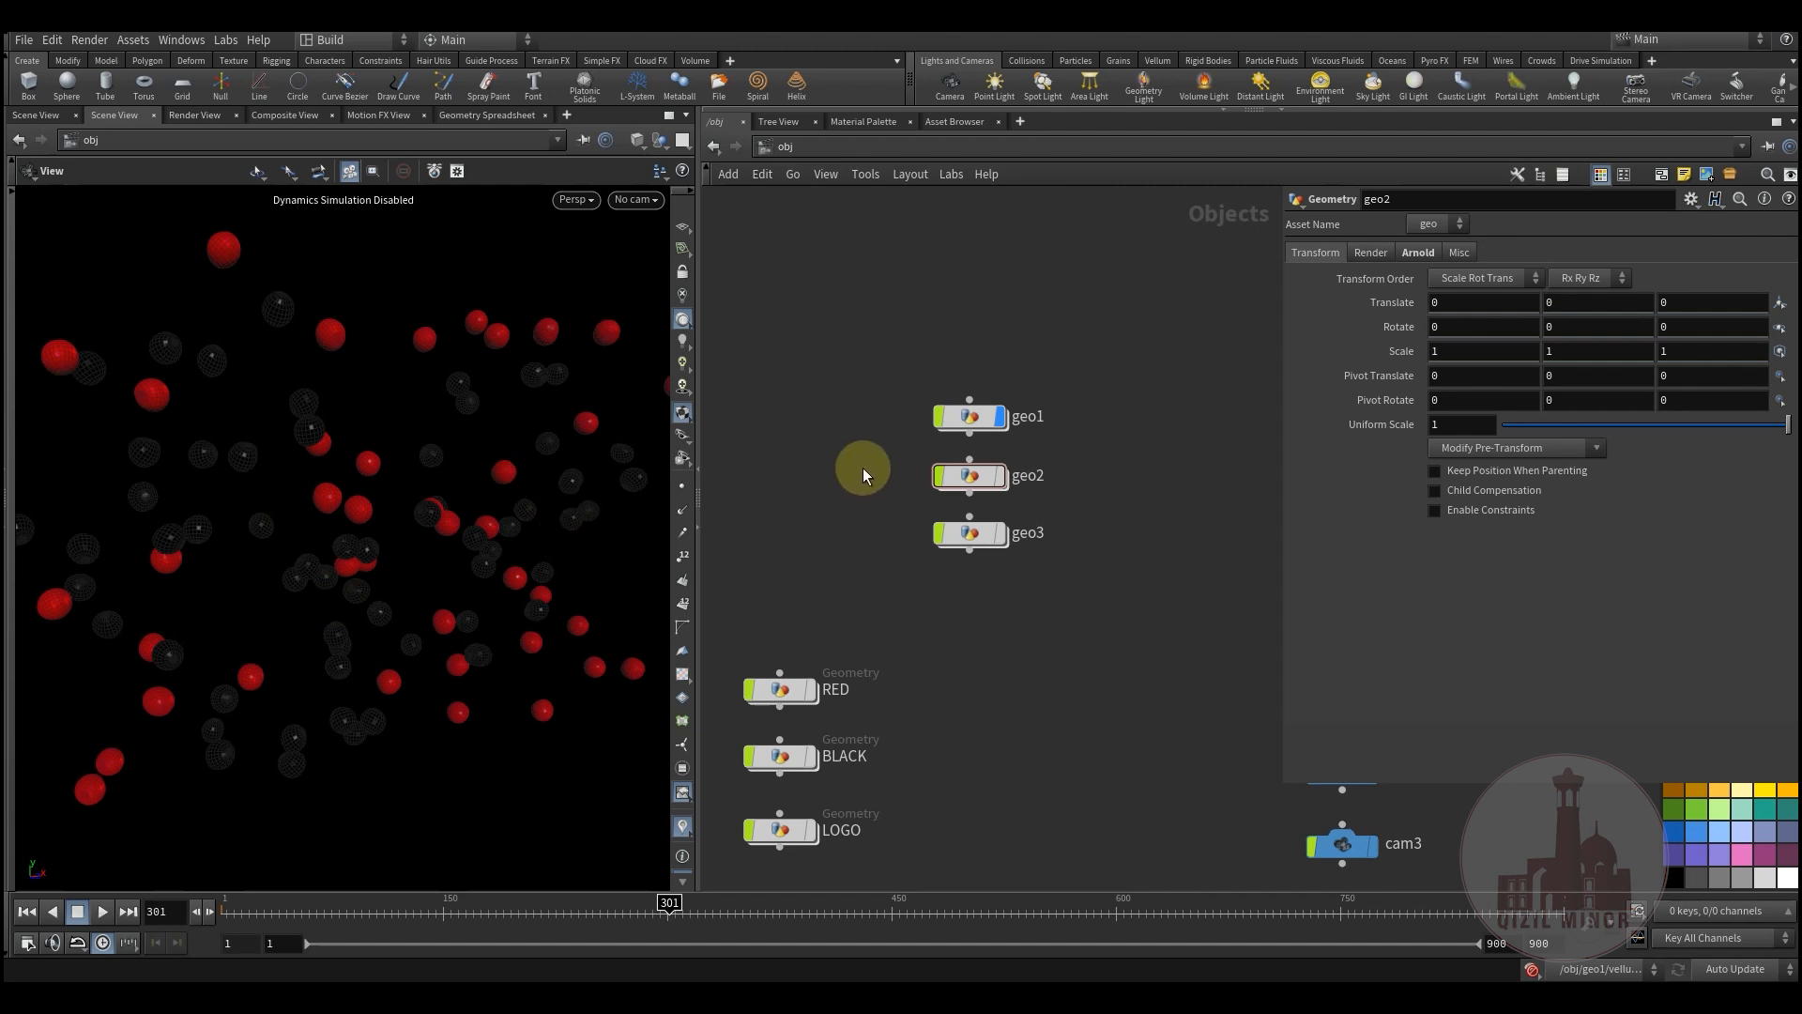
# - Display geo2 and geo3 again and inspect all three geometry objects together
pyautogui.click(983, 481)
pyautogui.moveTo(282, 423); pyautogui.dragTo(411, 567)
pyautogui.click(976, 554)
pyautogui.moveTo(277, 521); pyautogui.dragTo(687, 599)
pyautogui.moveTo(854, 461); pyautogui.dragTo(1060, 627)
pyautogui.moveTo(878, 525); pyautogui.dragTo(858, 568, button='middle')
pyautogui.click(858, 569)
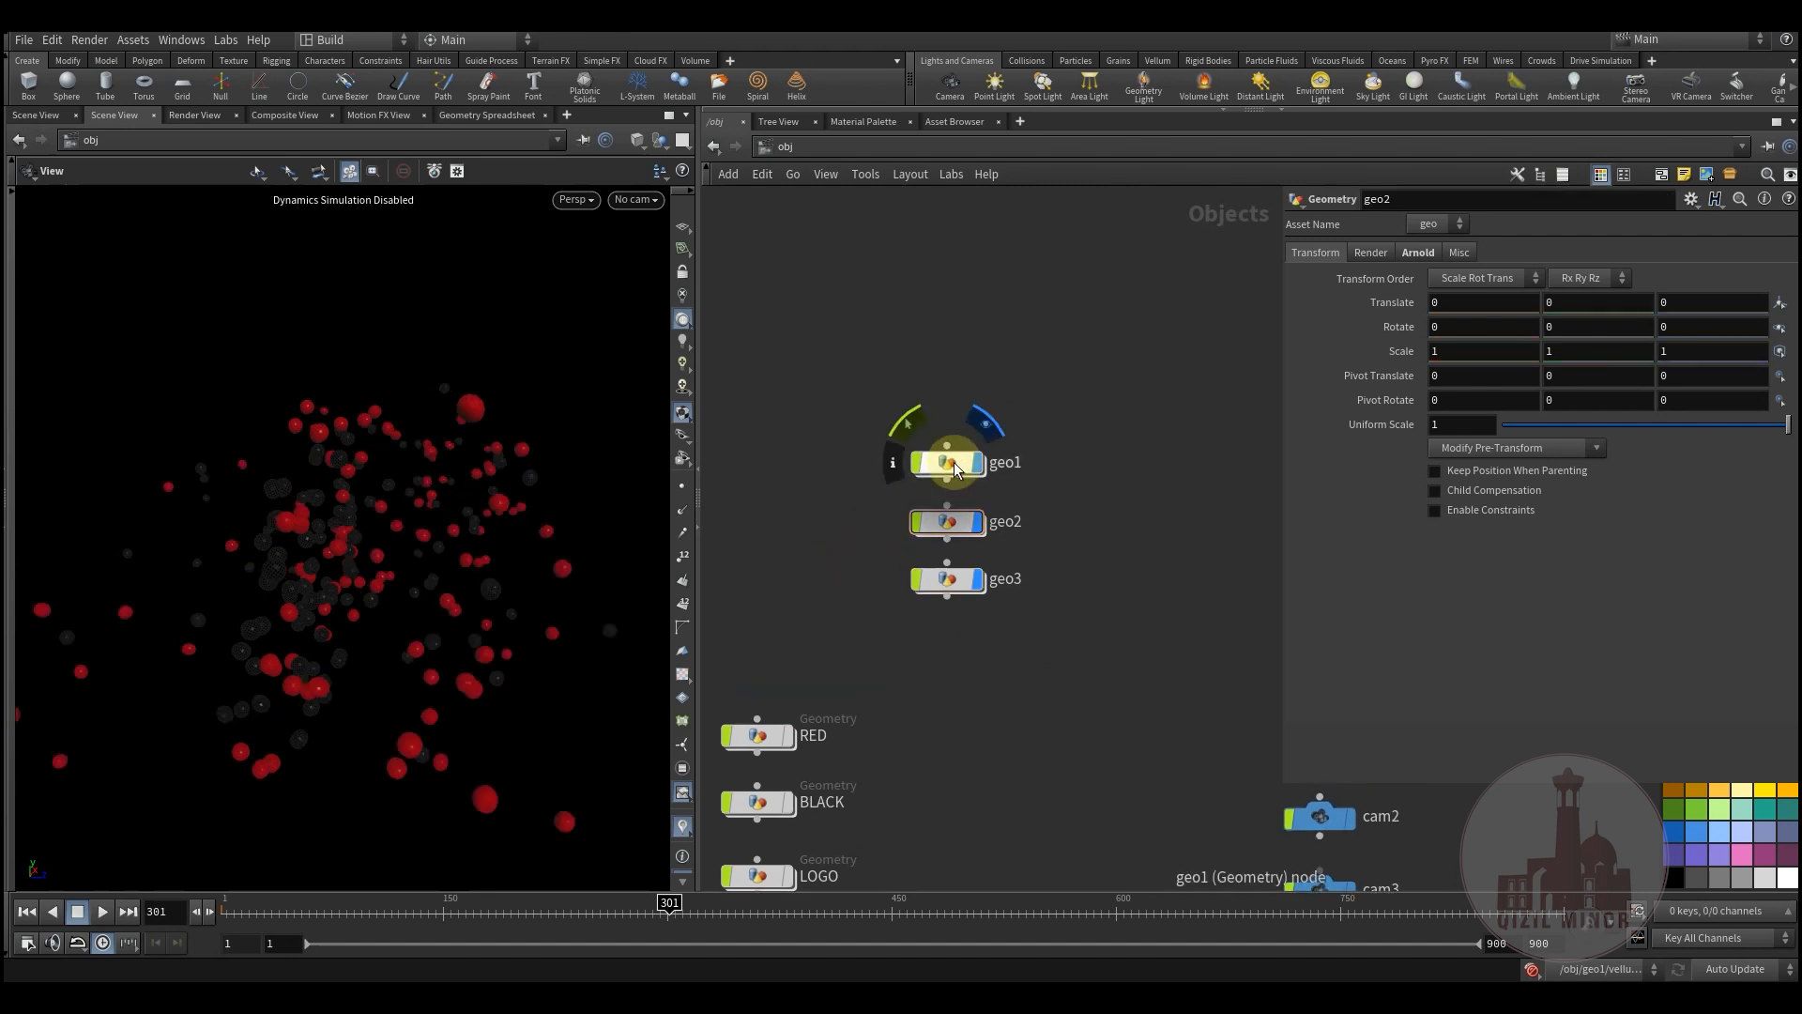
# - Open the geo1 network and select the trace1 node at the start of the node chain
pyautogui.doubleClick(954, 465)
pyautogui.moveTo(877, 374); pyautogui.dragTo(907, 620, button='middle')
pyautogui.scroll(-5, 907, 619)
pyautogui.moveTo(855, 477); pyautogui.dragTo(924, 807, button='middle')
pyautogui.scroll(3, 957, 626)
pyautogui.moveTo(956, 625); pyautogui.dragTo(854, 605, button='middle')
pyautogui.scroll(2, 870, 555)
pyautogui.scroll(3, 862, 590)
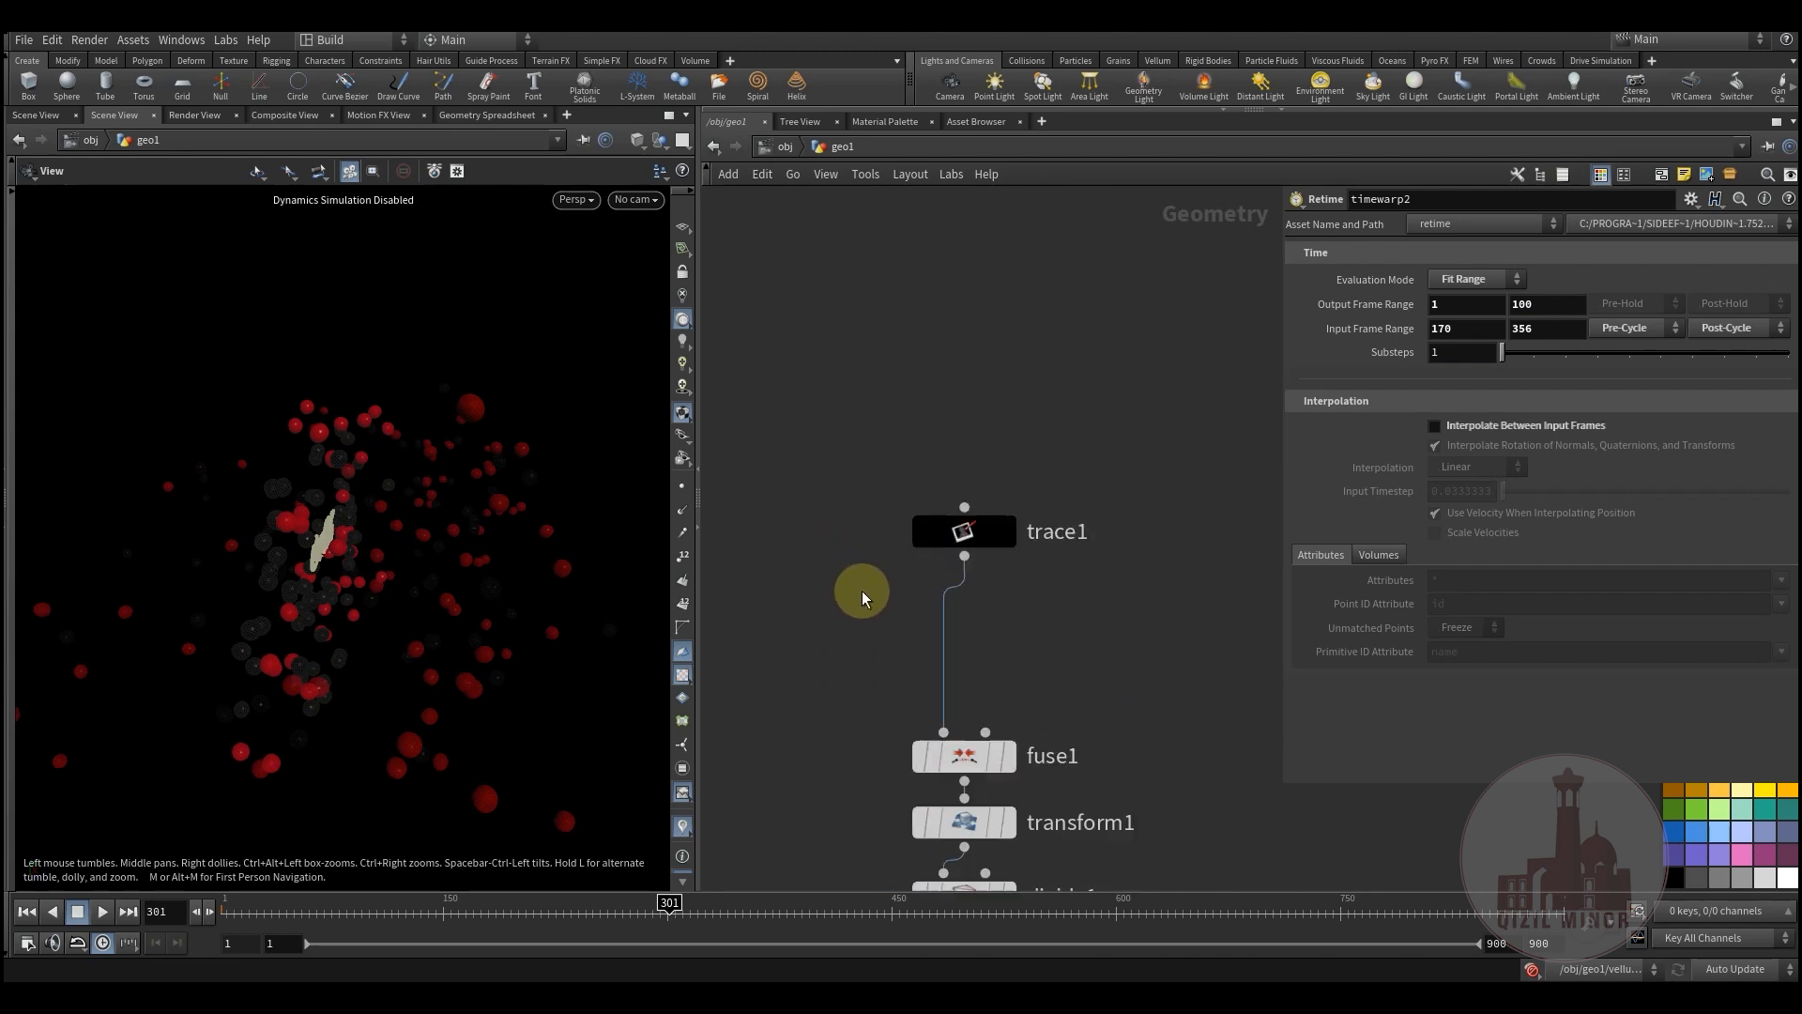
pyautogui.moveTo(862, 514); pyautogui.dragTo(848, 654, button='middle')
pyautogui.moveTo(832, 581); pyautogui.dragTo(1055, 737)
pyautogui.moveTo(953, 657); pyautogui.dragTo(939, 537)
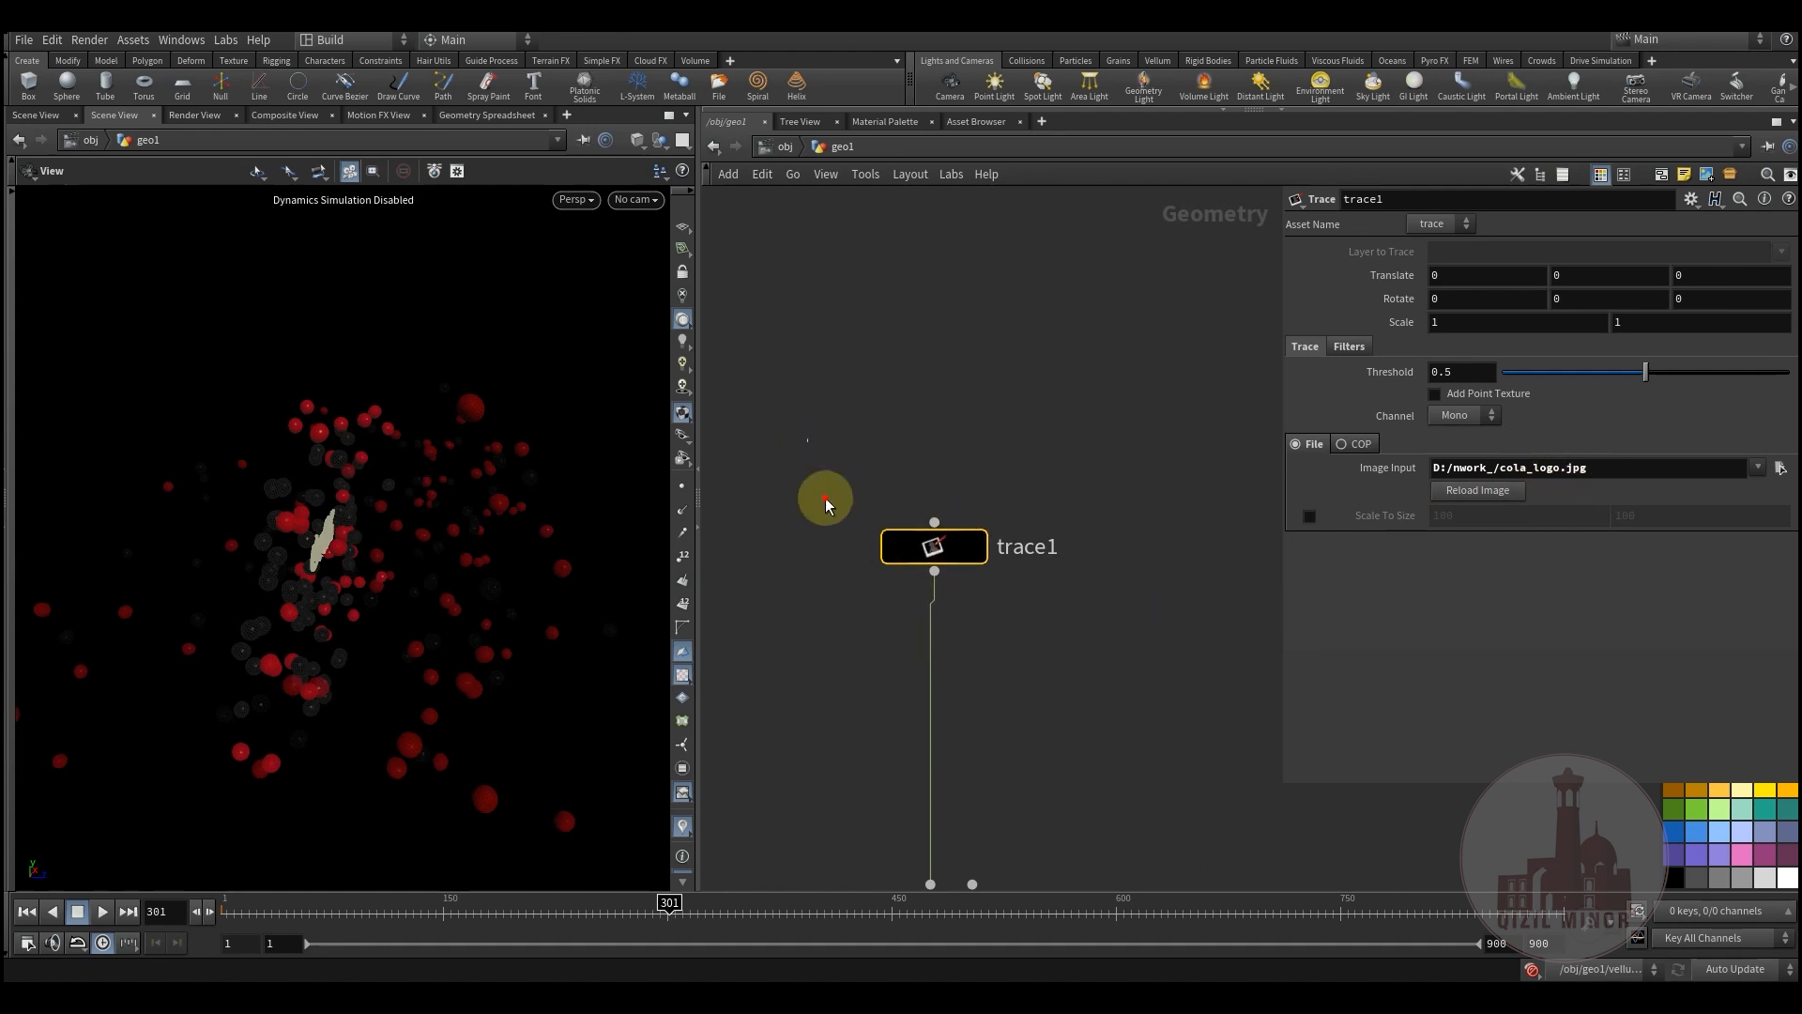
# - Examine the Coca-Cola logo geometry up close in the viewport from several angles
pyautogui.moveTo(262, 600); pyautogui.dragTo(219, 570)
pyautogui.moveTo(303, 563); pyautogui.dragTo(395, 495, button='middle')
pyautogui.moveTo(395, 496); pyautogui.dragTo(585, 552, button='right')
pyautogui.moveTo(584, 552); pyautogui.dragTo(435, 576)
pyautogui.moveTo(434, 575); pyautogui.dragTo(498, 571, button='right')
pyautogui.moveTo(498, 571); pyautogui.dragTo(349, 557)
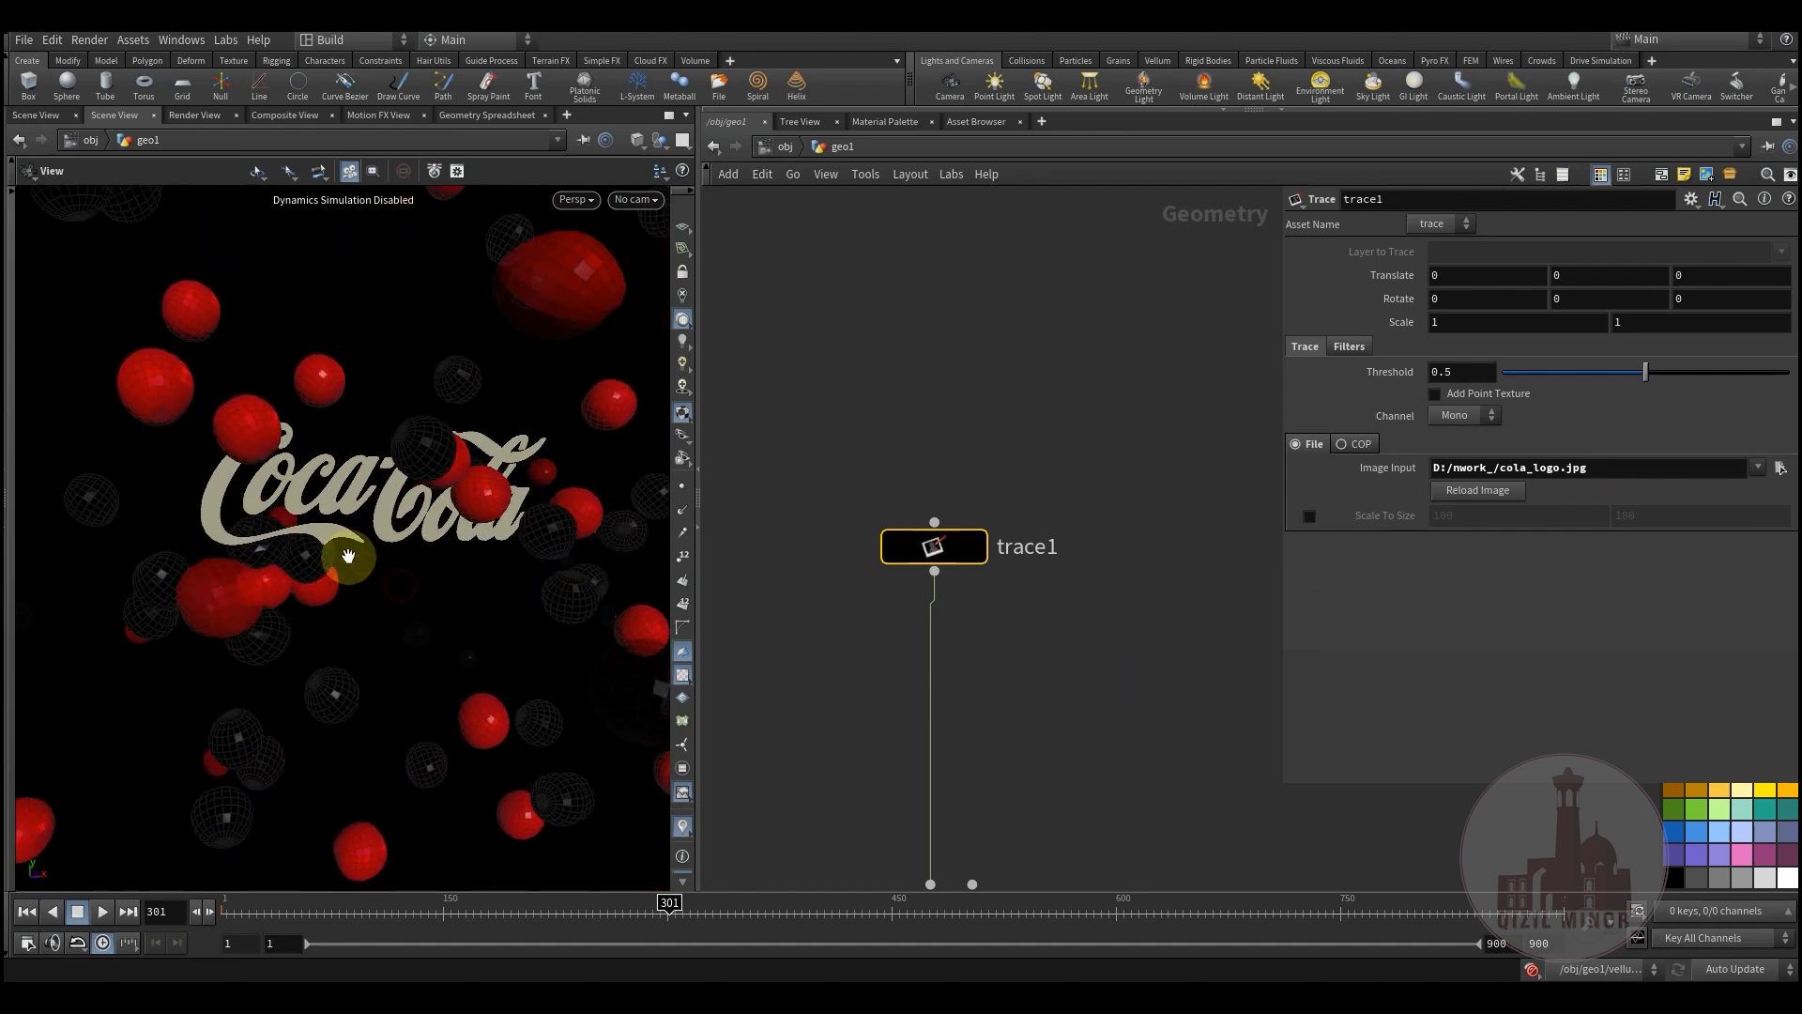
pyautogui.moveTo(319, 555); pyautogui.dragTo(439, 527, button='right')
pyautogui.moveTo(438, 526); pyautogui.dragTo(394, 576)
pyautogui.moveTo(394, 575); pyautogui.dragTo(438, 544, button='right')
pyautogui.moveTo(438, 543); pyautogui.dragTo(589, 613)
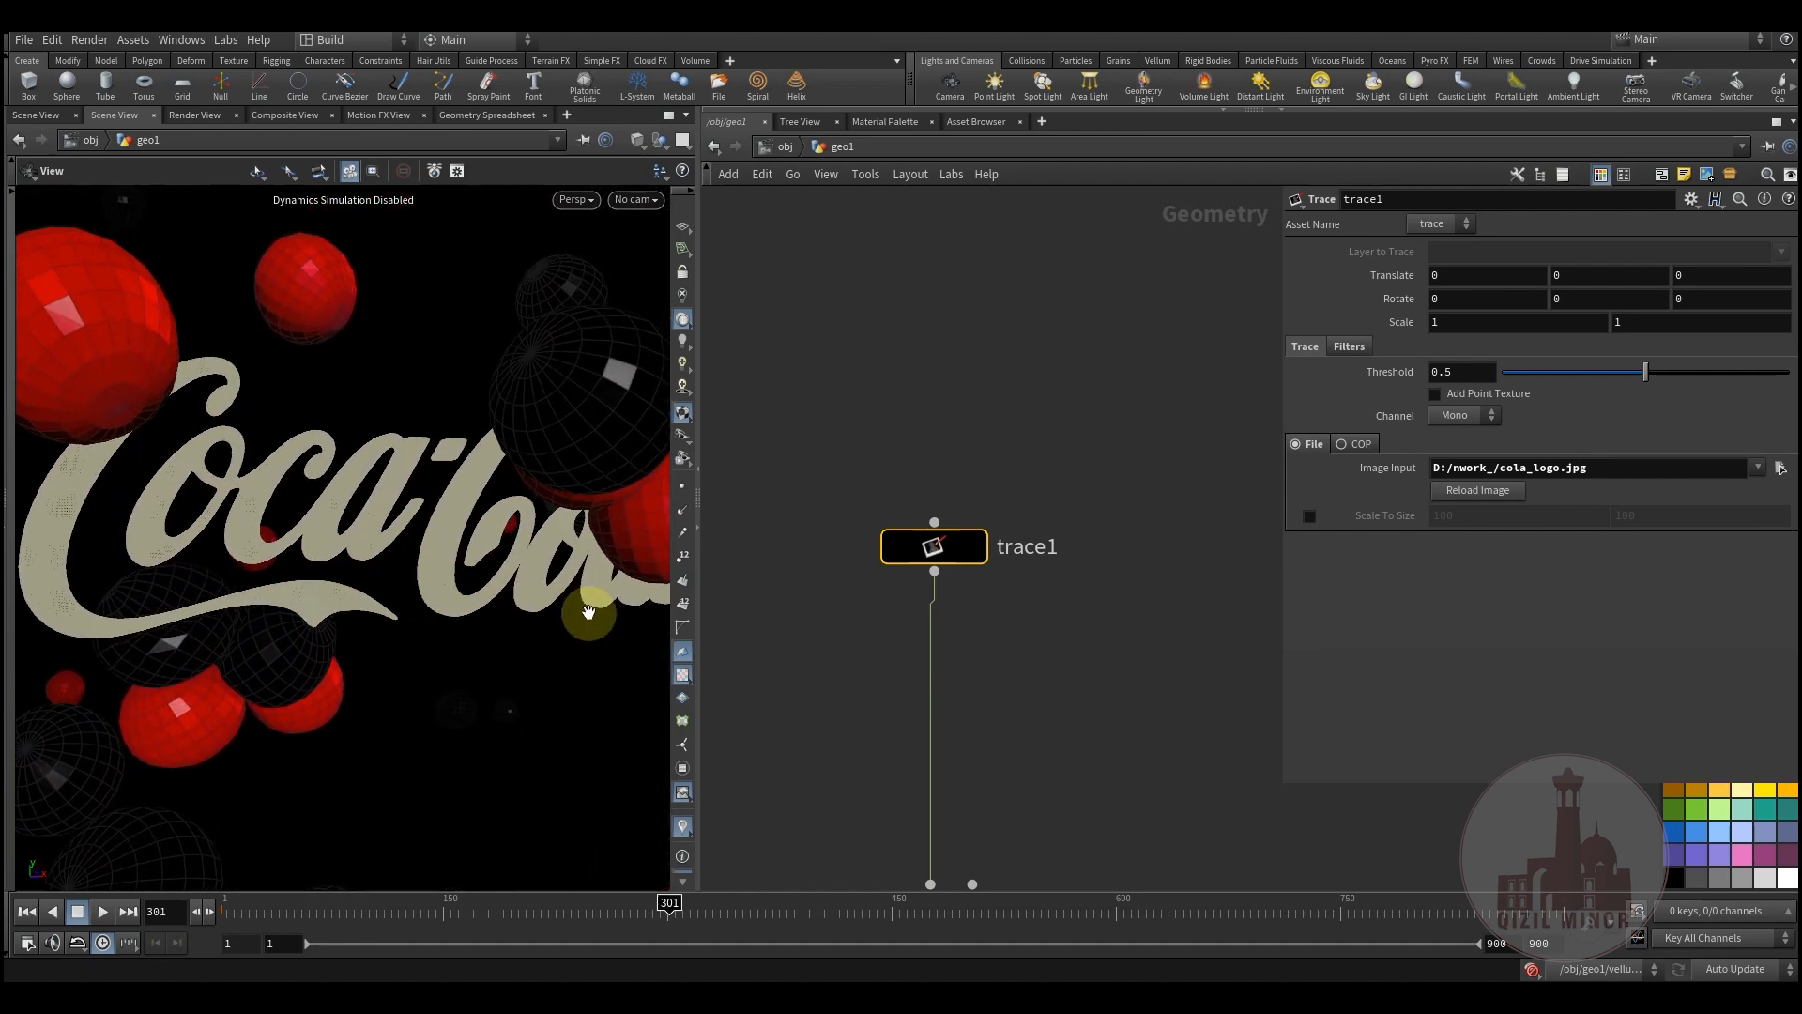
pyautogui.moveTo(1001, 608); pyautogui.dragTo(1061, 630)
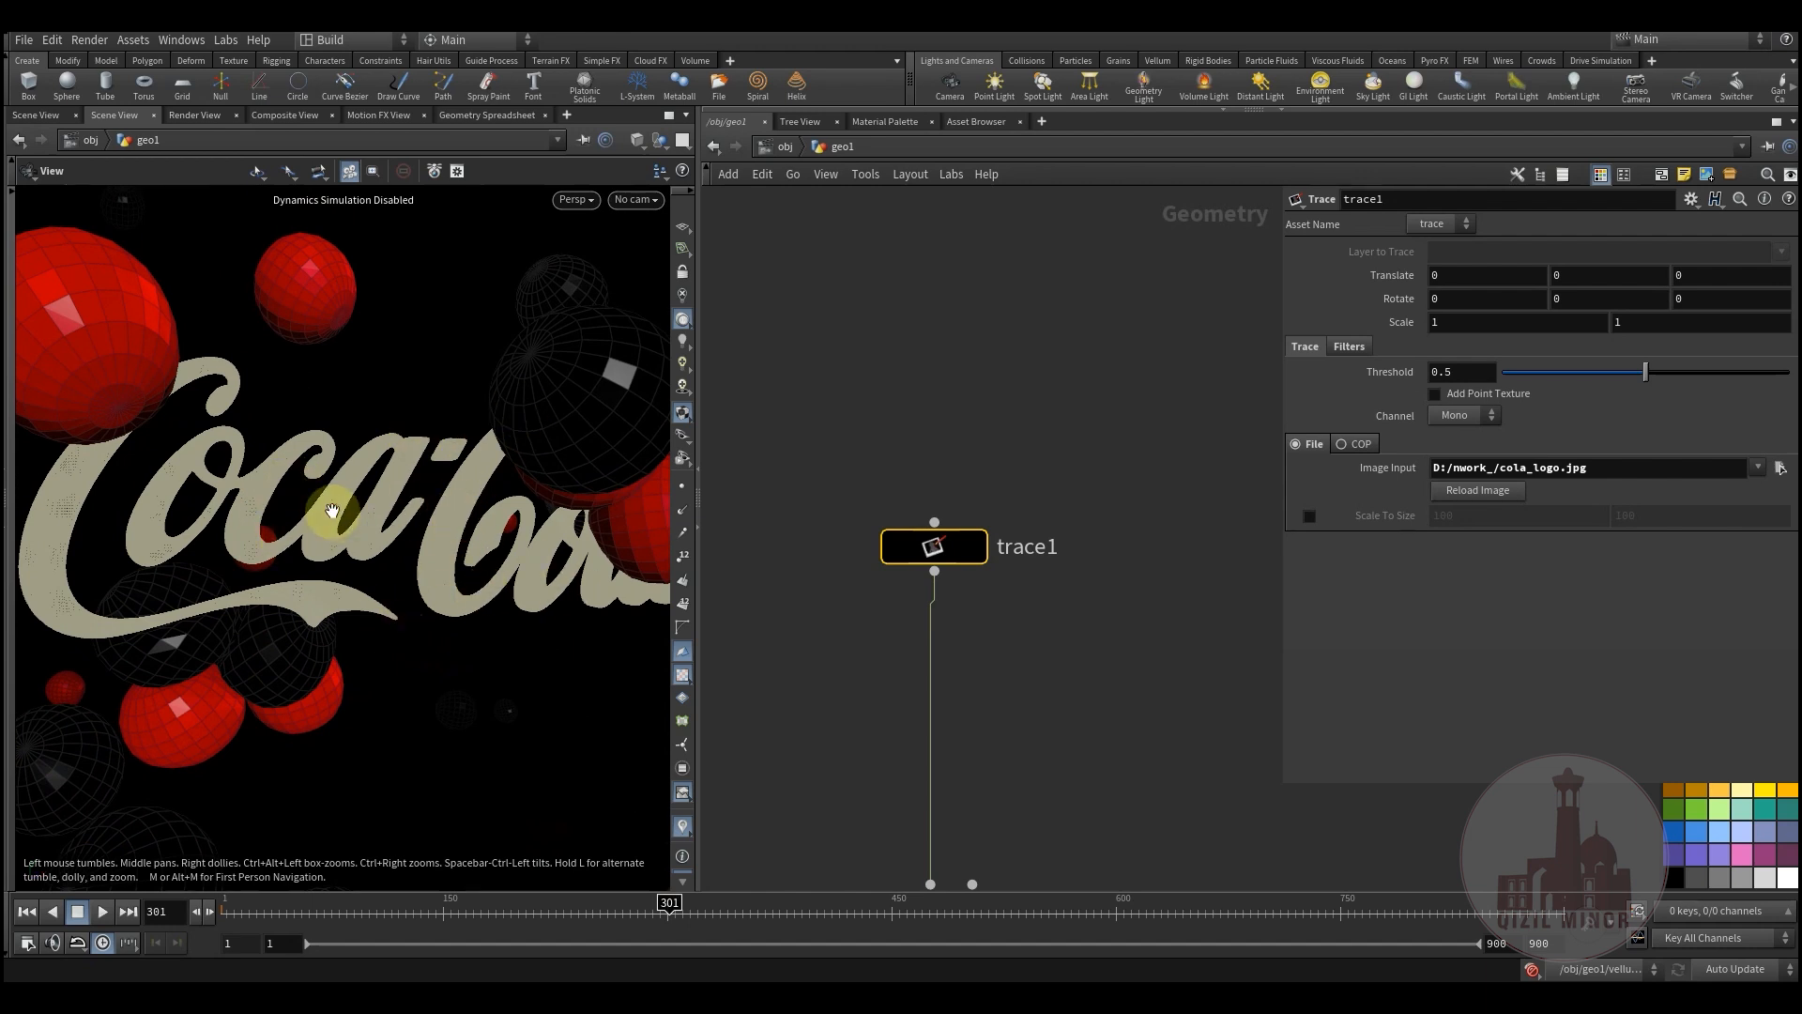
pyautogui.moveTo(462, 564); pyautogui.dragTo(338, 544)
pyautogui.moveTo(338, 544); pyautogui.dragTo(153, 431, button='right')
pyautogui.moveTo(153, 431); pyautogui.dragTo(635, 595)
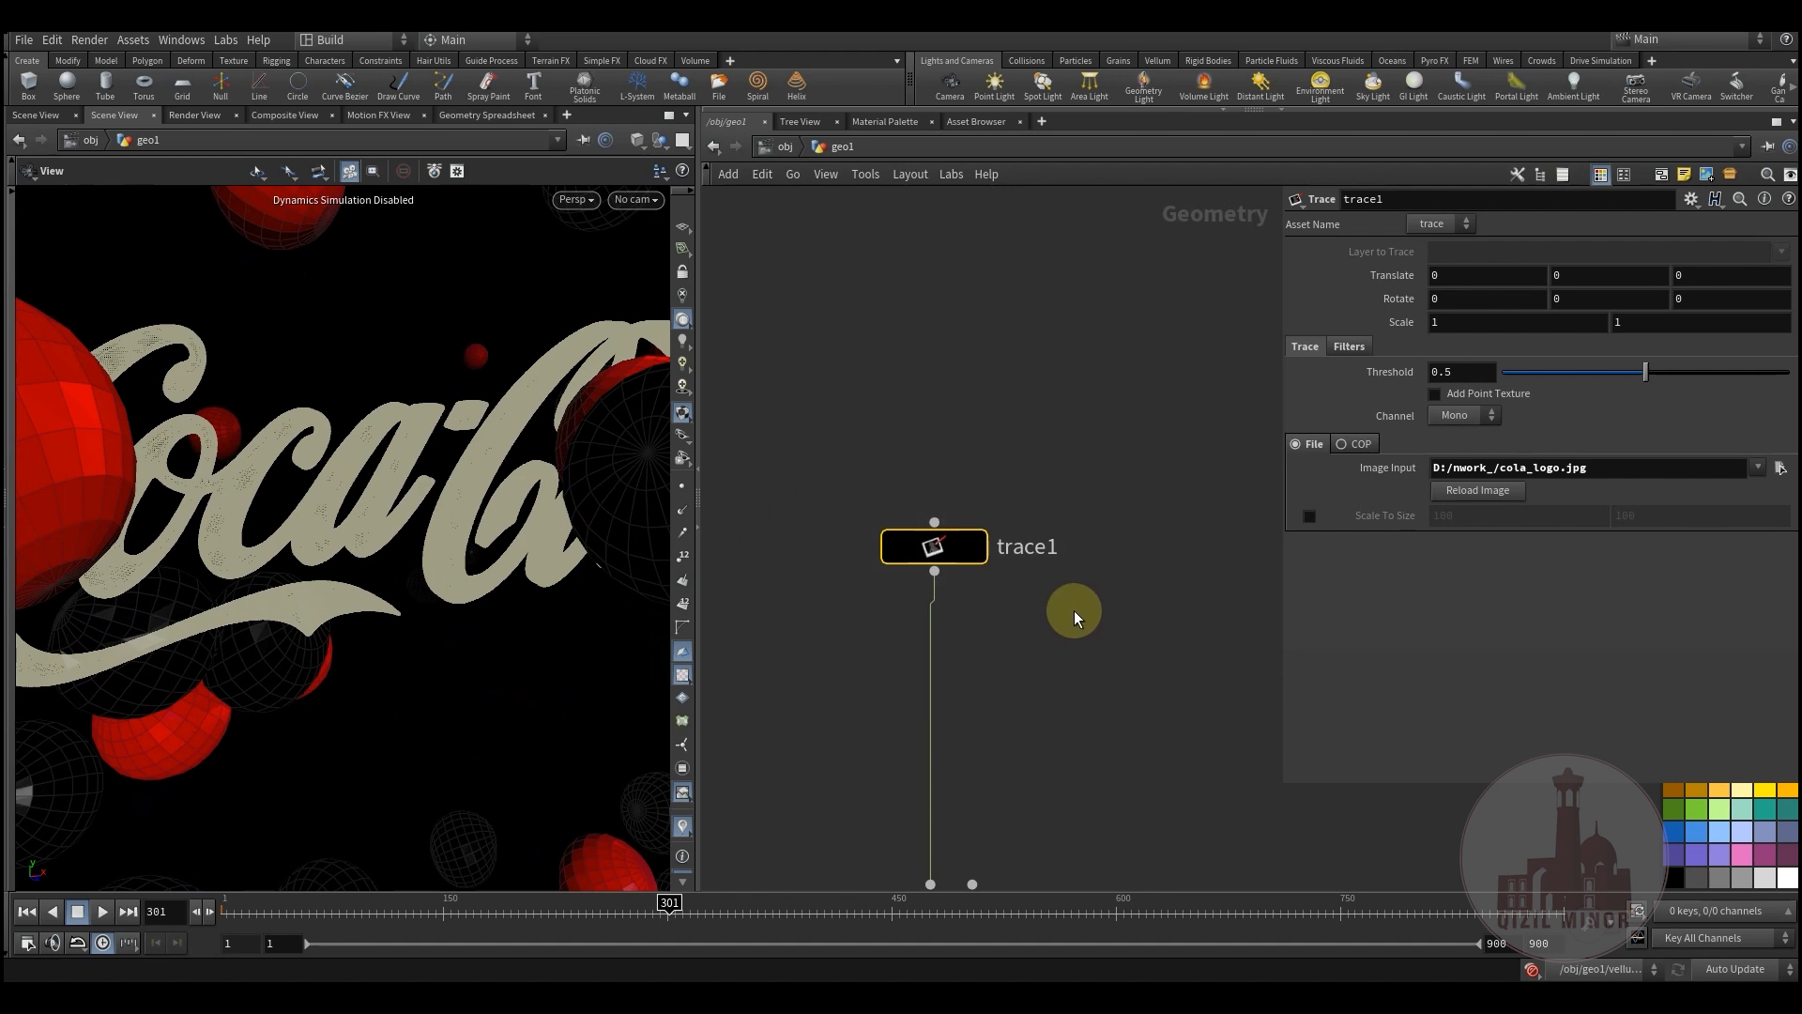
# - Display the output of the trace1 node in the viewport
pyautogui.moveTo(1057, 729); pyautogui.dragTo(1042, 576, button='middle')
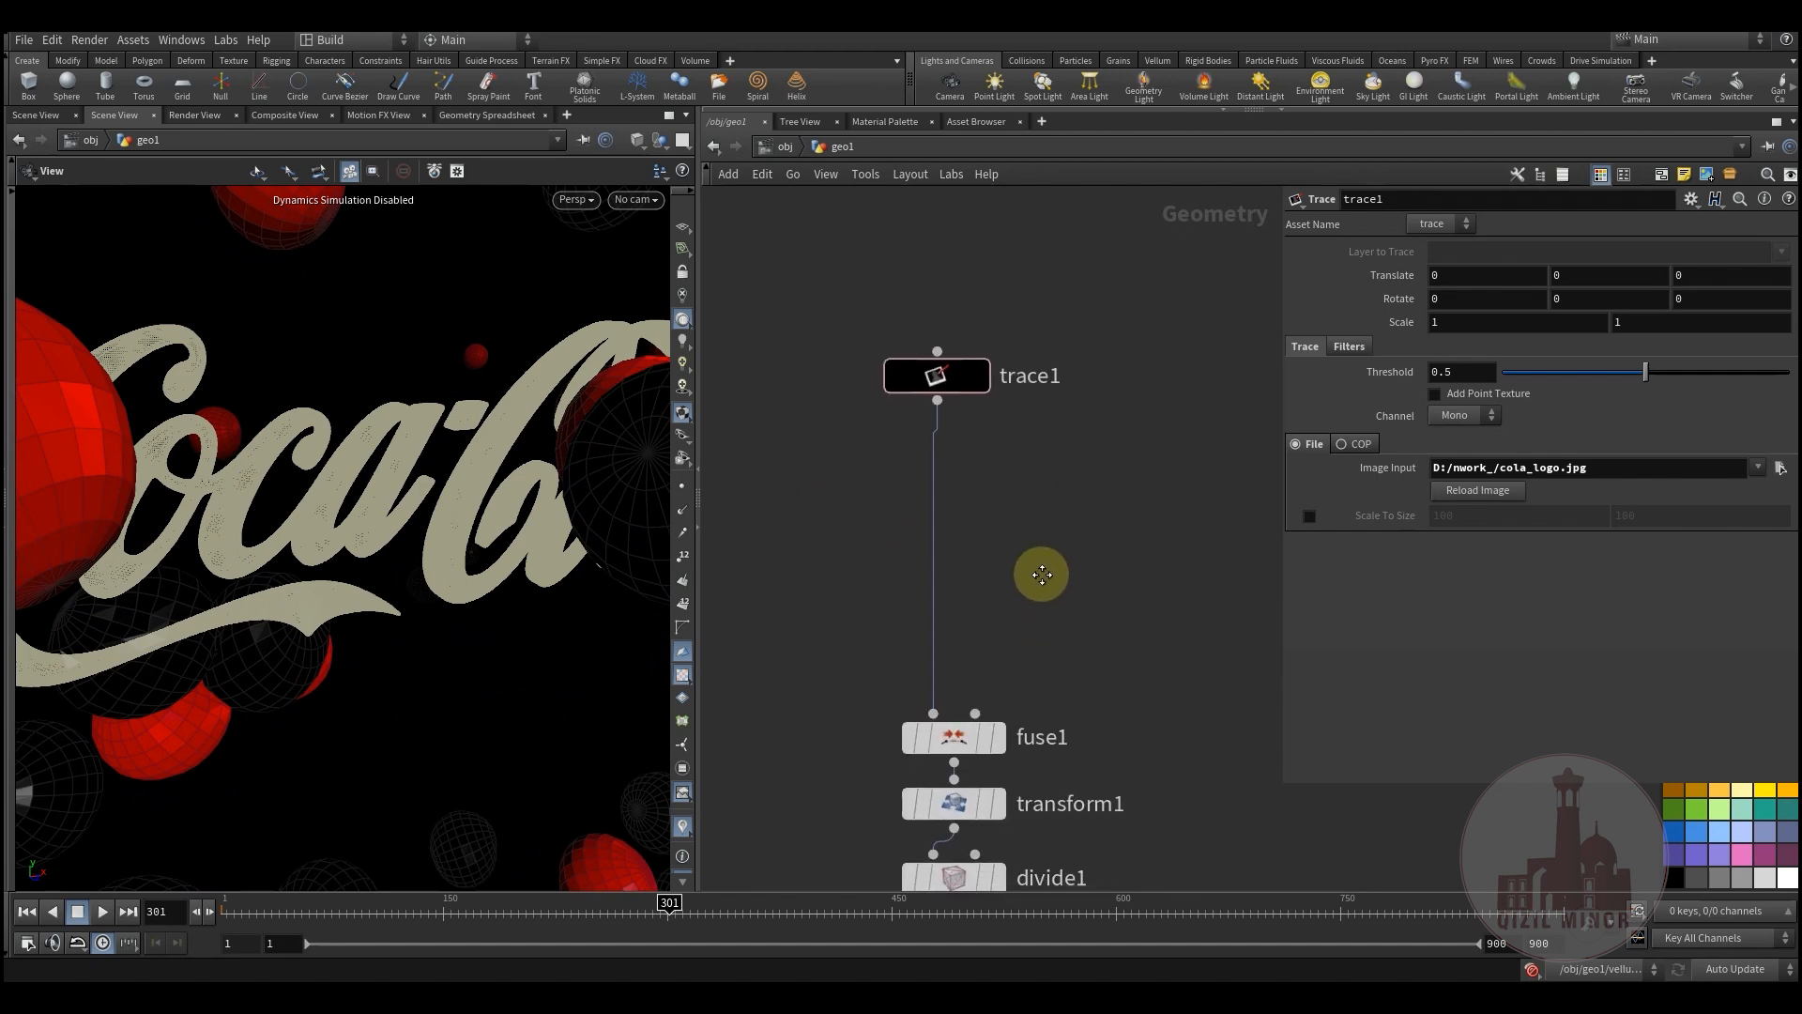
pyautogui.moveTo(1123, 476); pyautogui.dragTo(1139, 470)
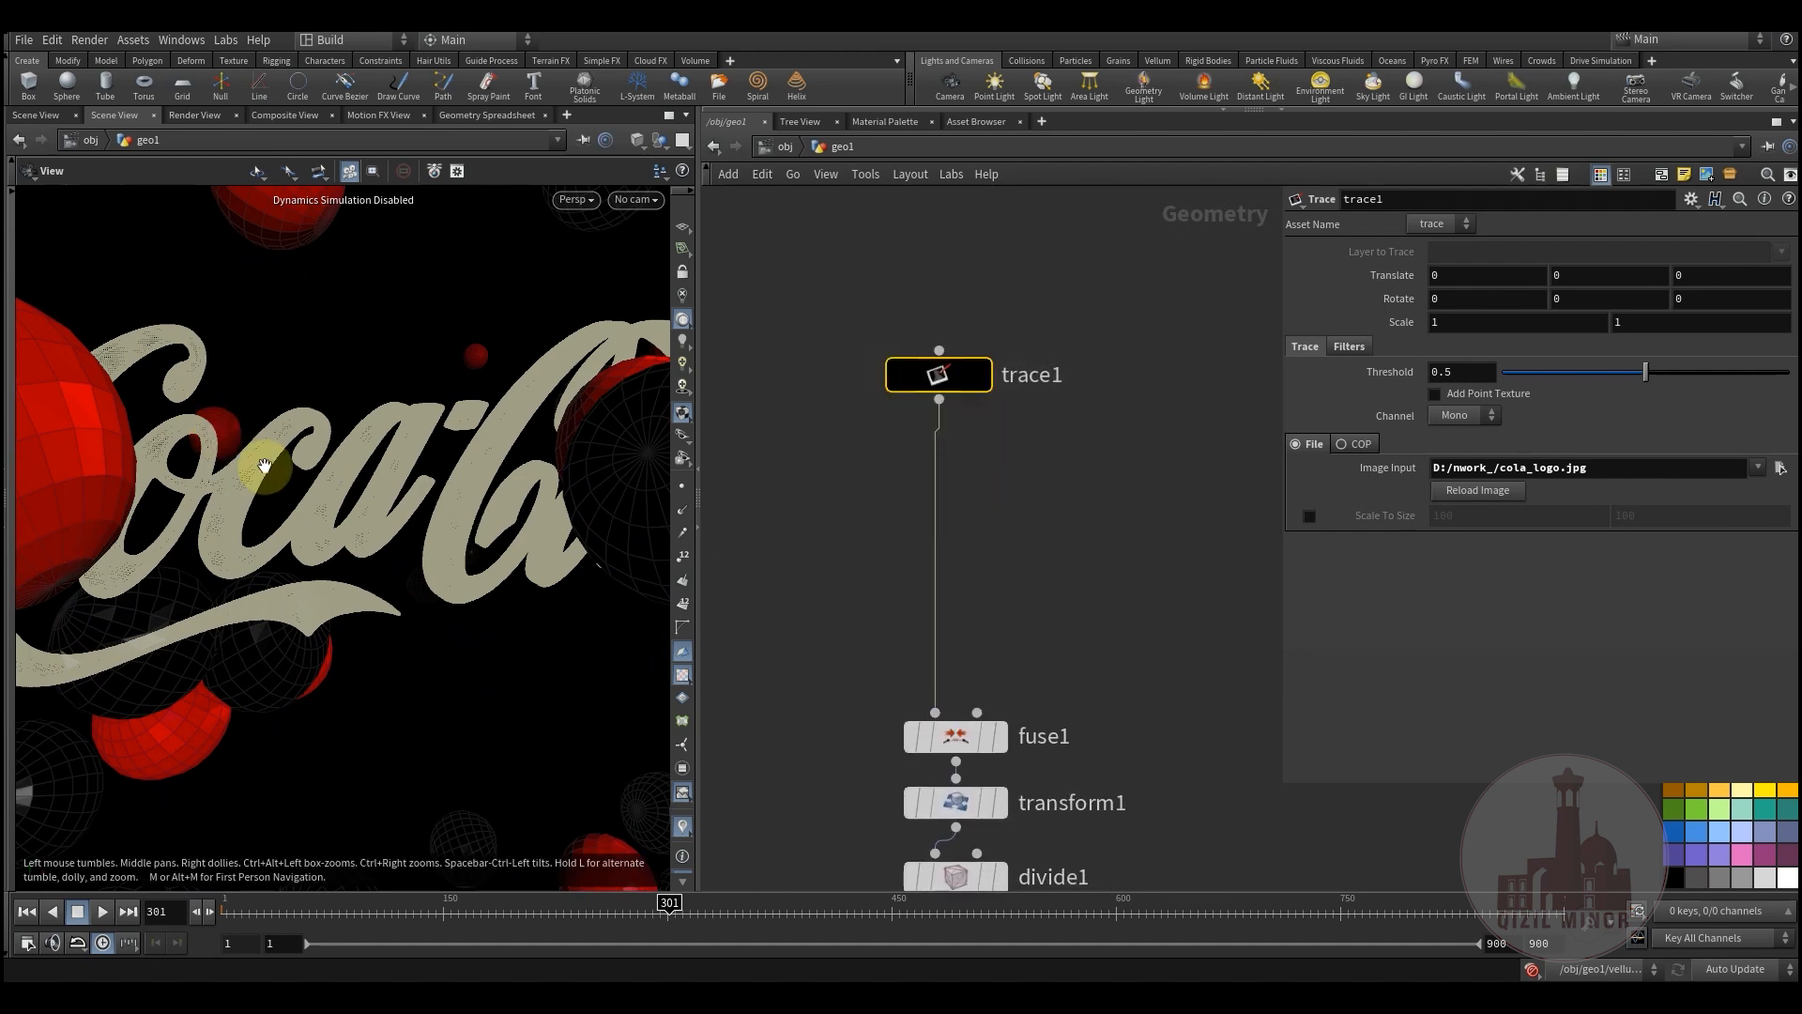
pyautogui.click(980, 374)
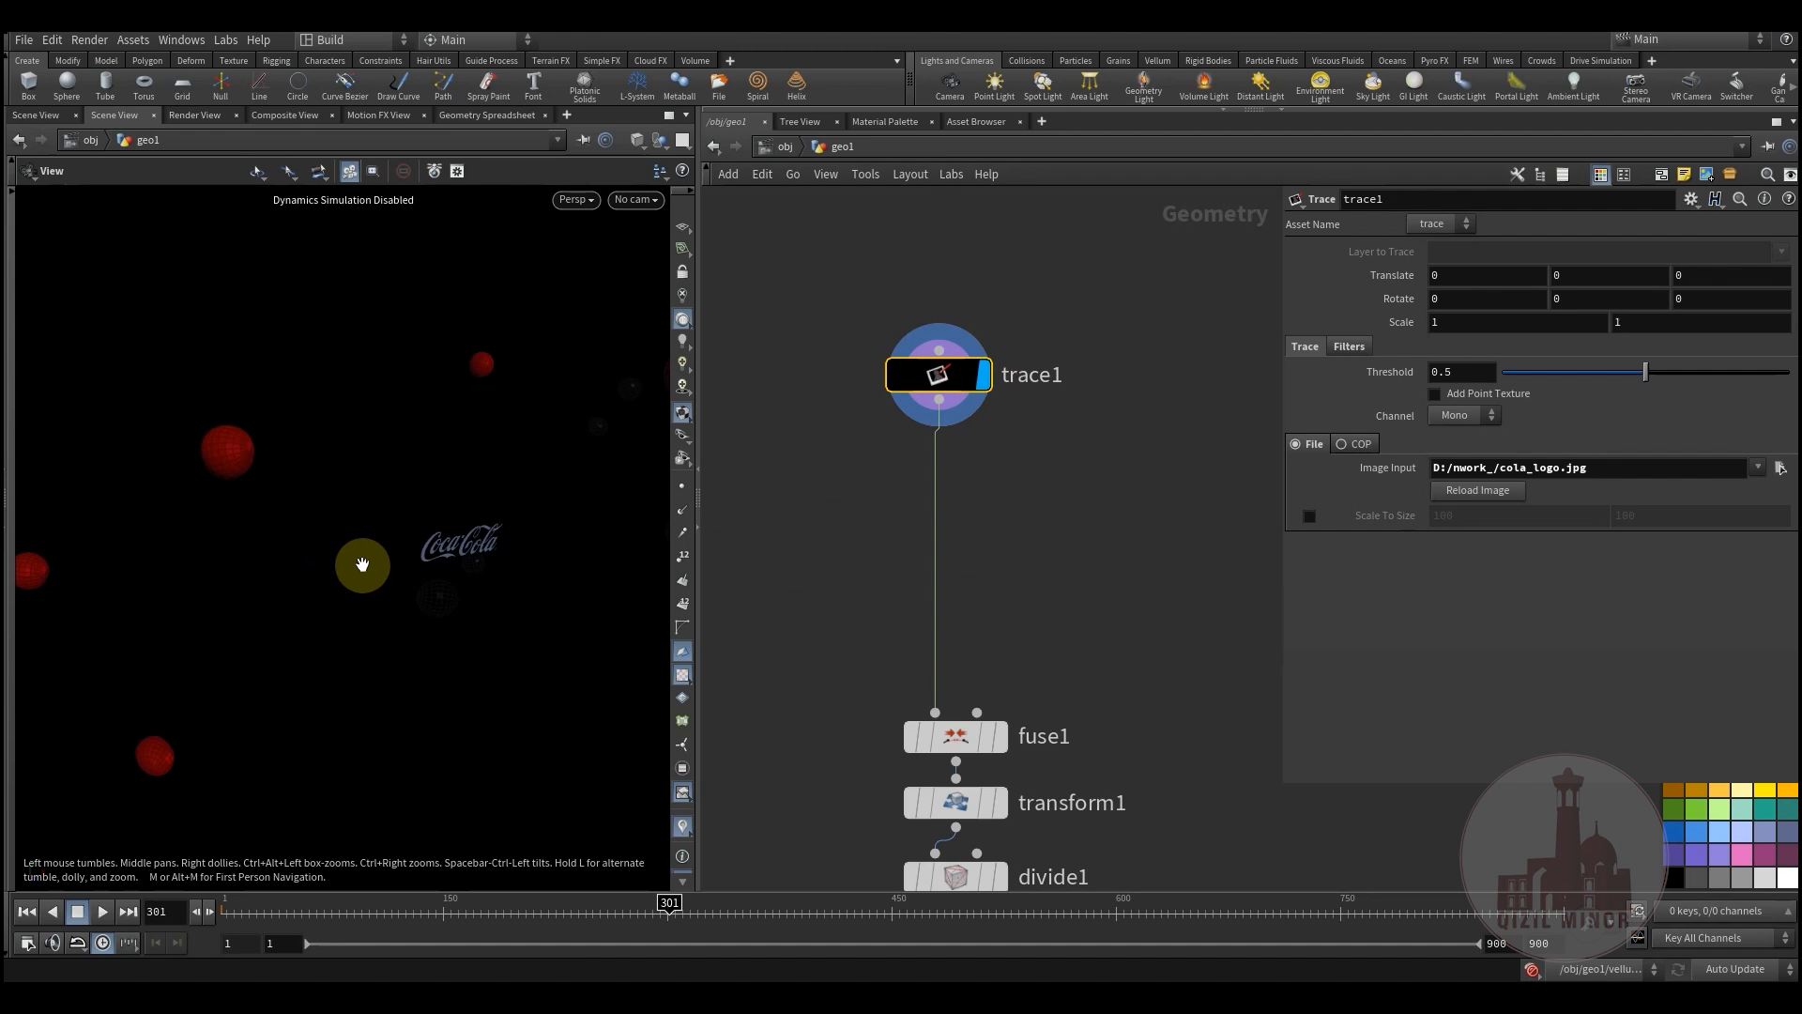
# - Frame the traced logo, turn on point display in the viewport, and check the trace1 node's info
pyautogui.hotkey('space', 'g')
pyautogui.moveTo(327, 531); pyautogui.dragTo(208, 492)
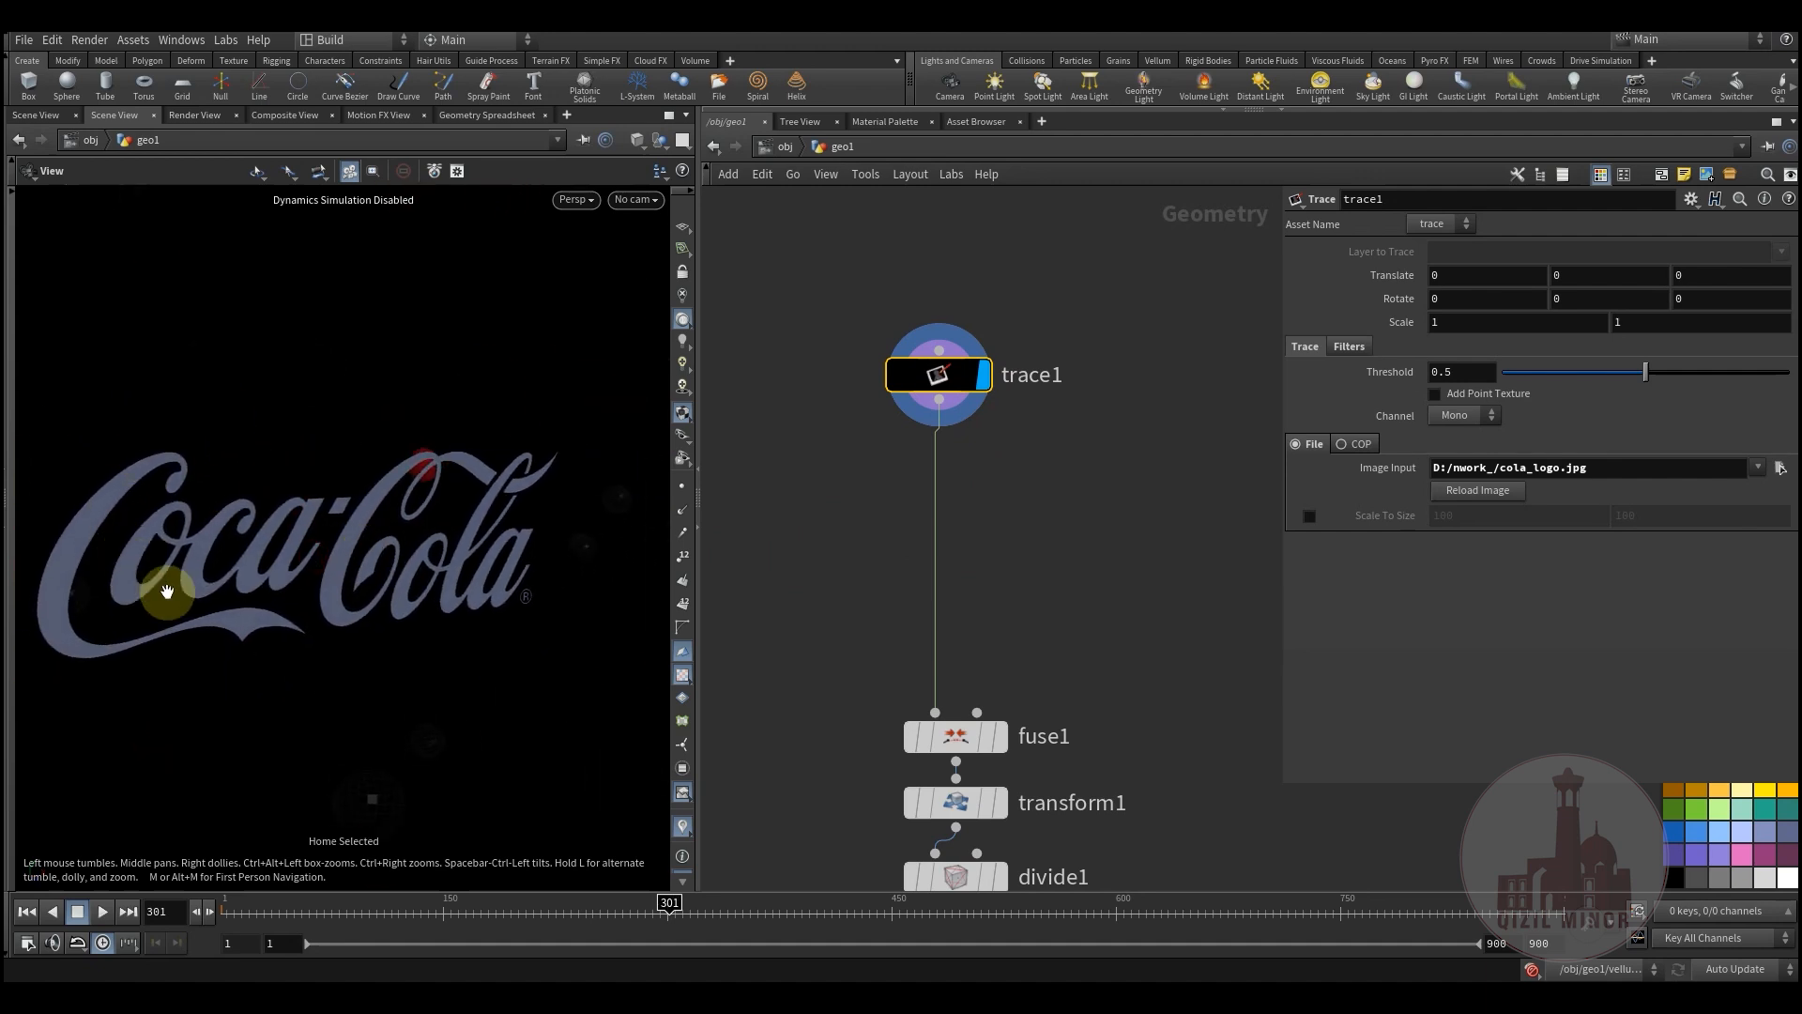
pyautogui.click(683, 486)
pyautogui.moveTo(225, 515); pyautogui.dragTo(345, 537)
pyautogui.moveTo(1003, 537); pyautogui.dragTo(1000, 404, button='middle')
pyautogui.middleClick(951, 242)
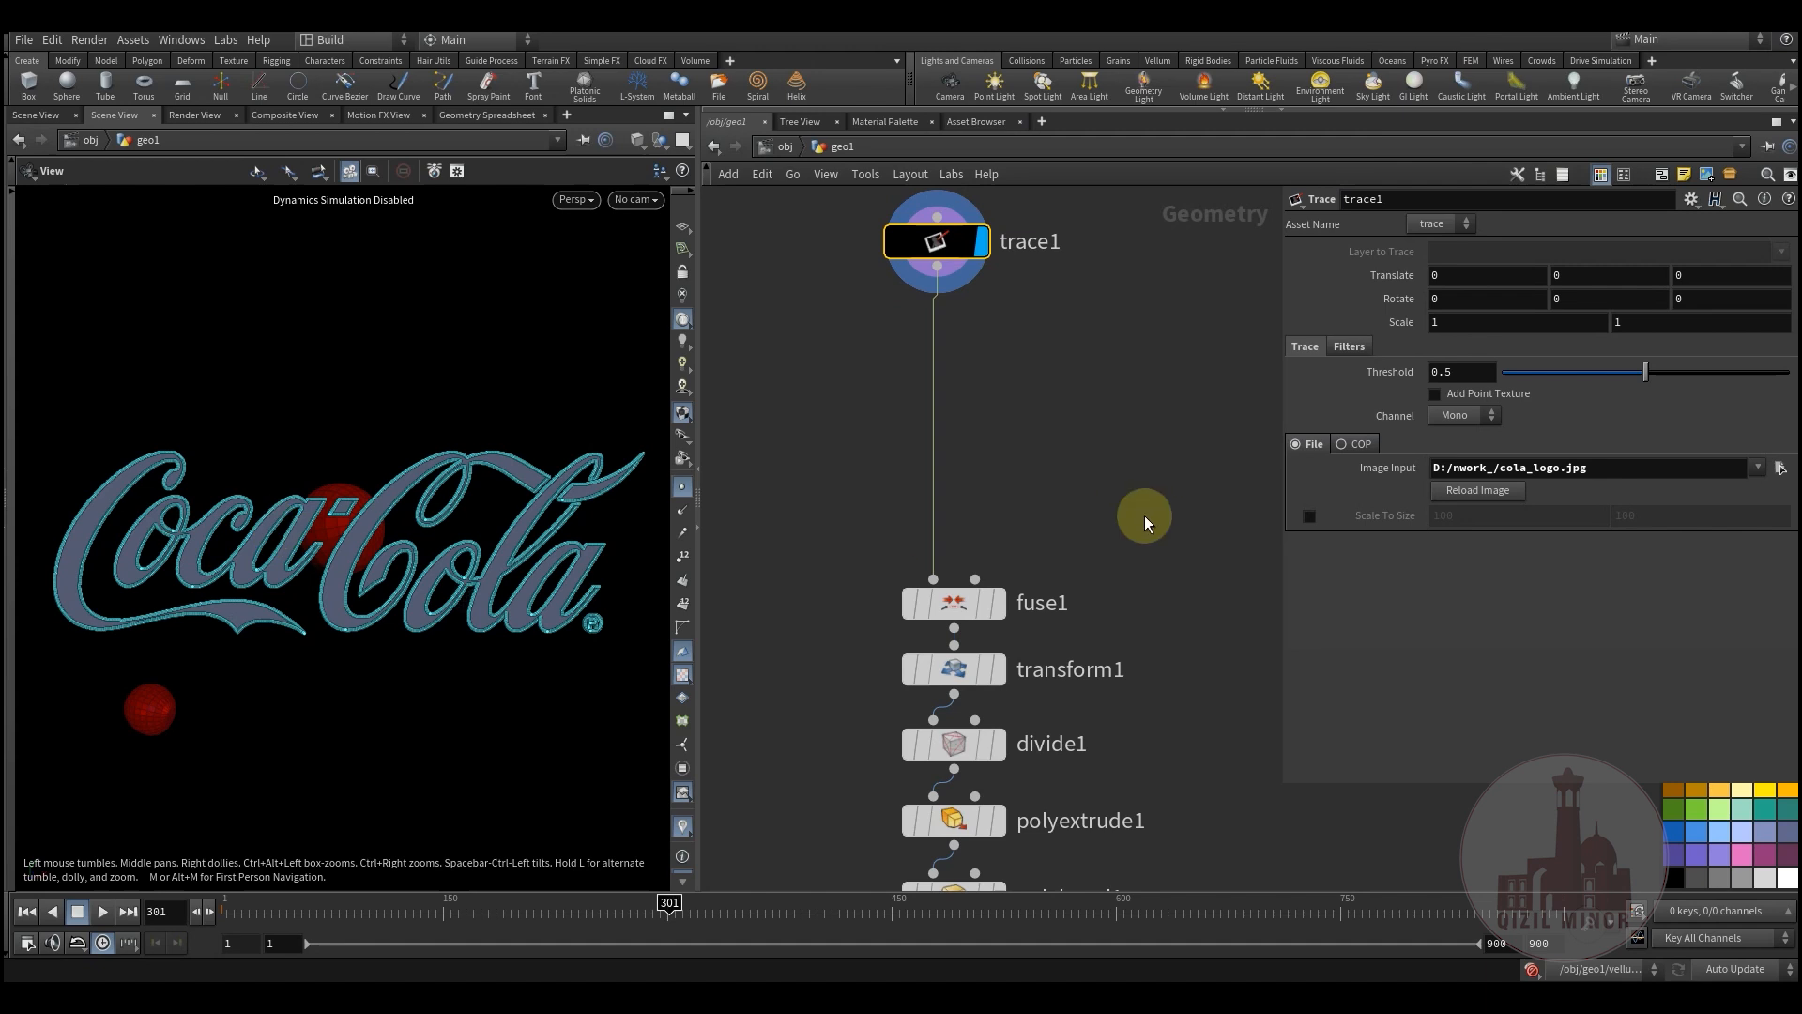
# - Display the fuse1 node with its parameters and examine the fused outline points up close
pyautogui.moveTo(1146, 515); pyautogui.dragTo(1088, 444, button='middle')
pyautogui.click(1020, 468)
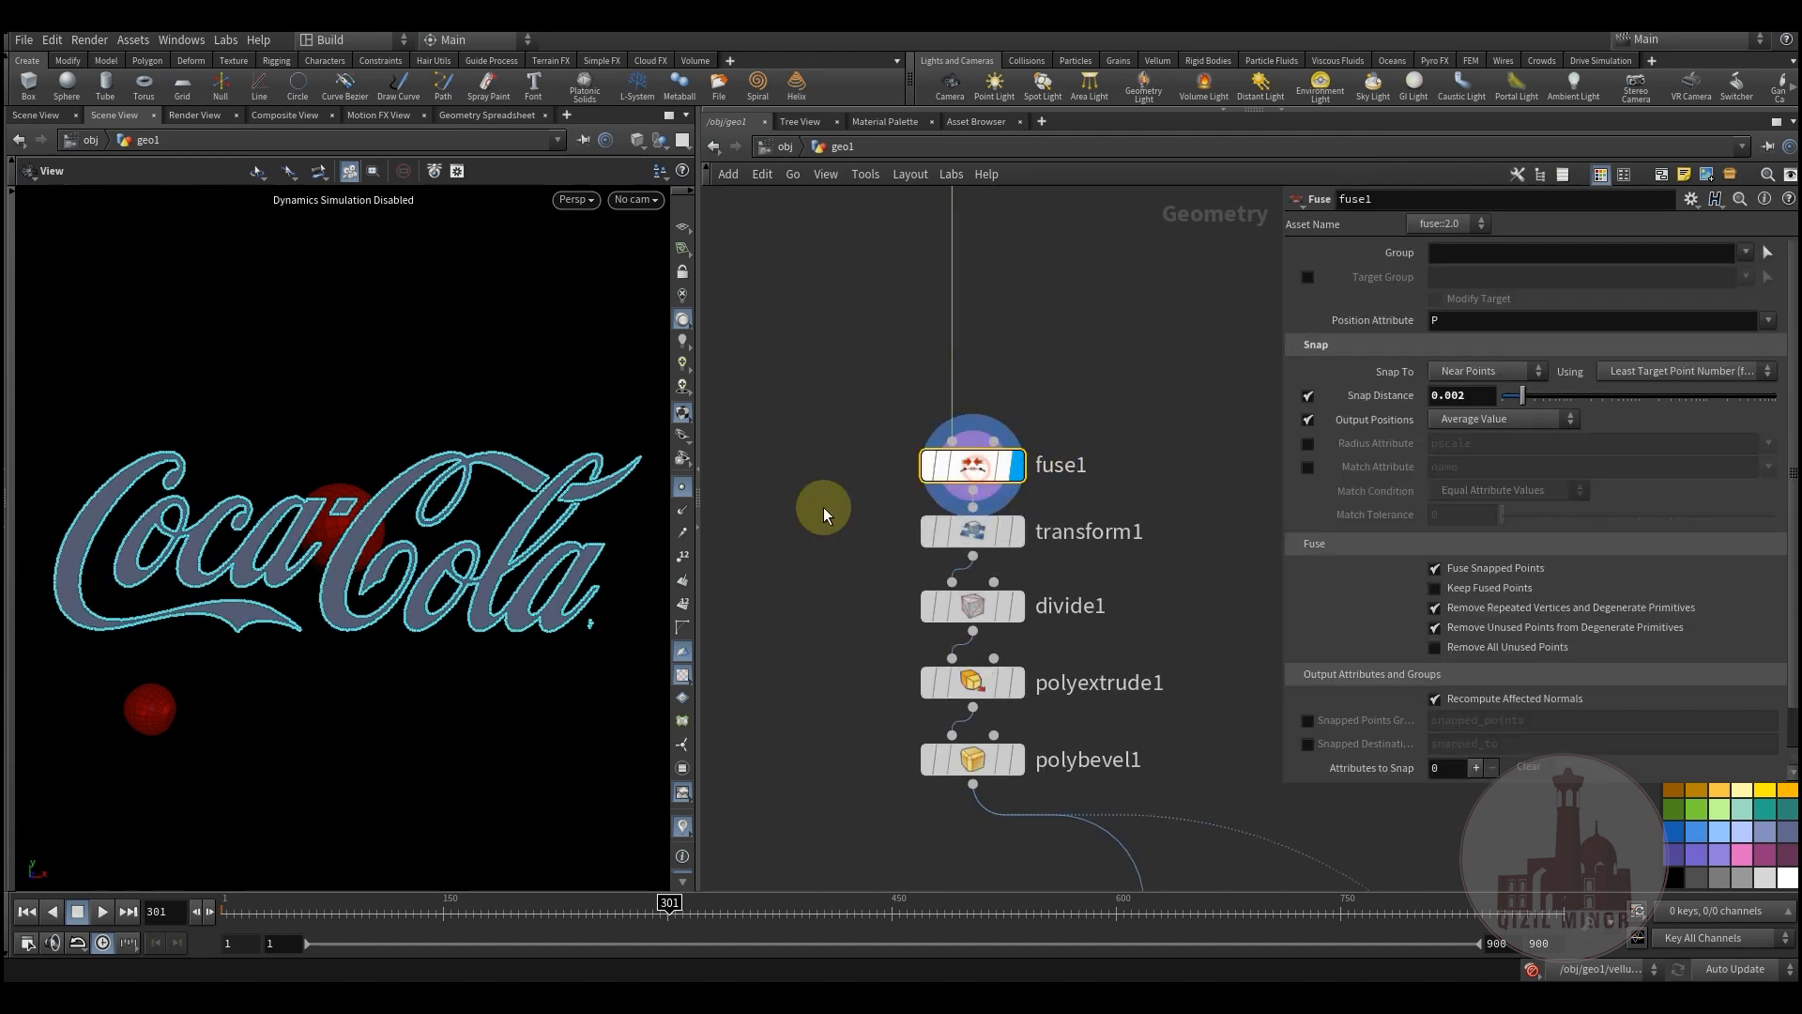
pyautogui.moveTo(106, 516); pyautogui.dragTo(150, 528)
pyautogui.scroll(12, 149, 528)
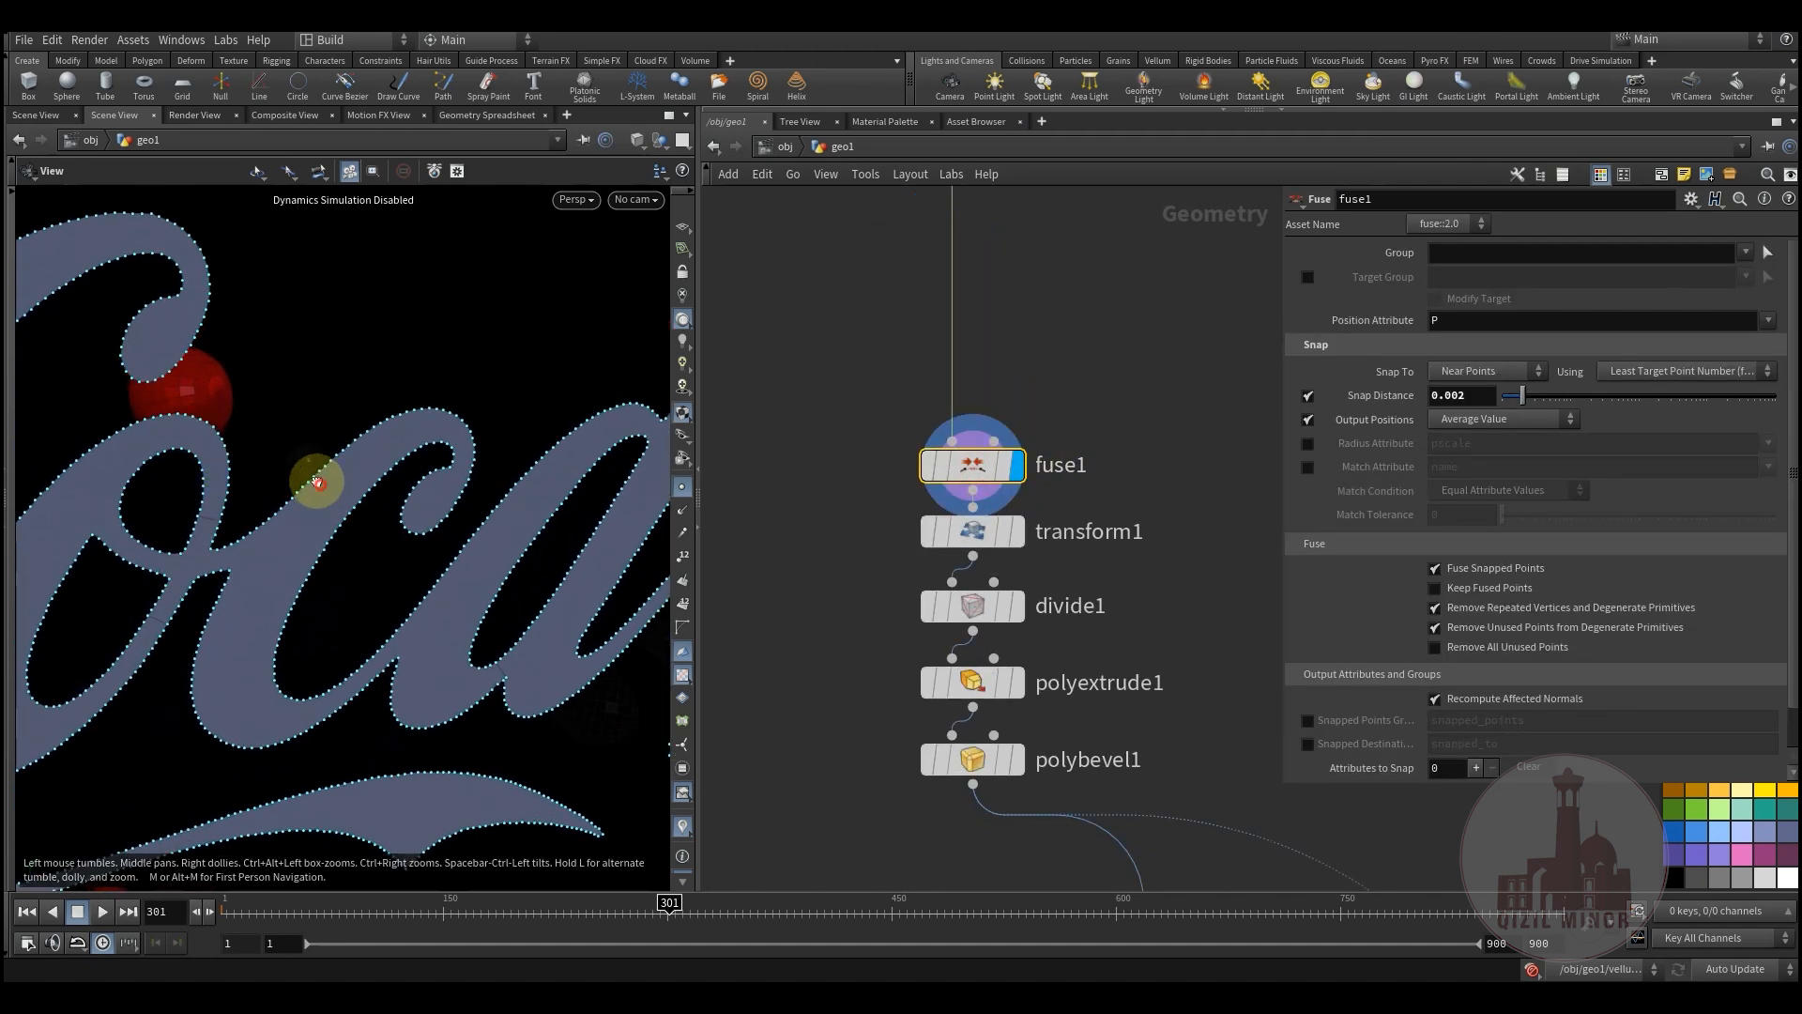
pyautogui.scroll(-3, 301, 491)
pyautogui.scroll(10, 403, 459)
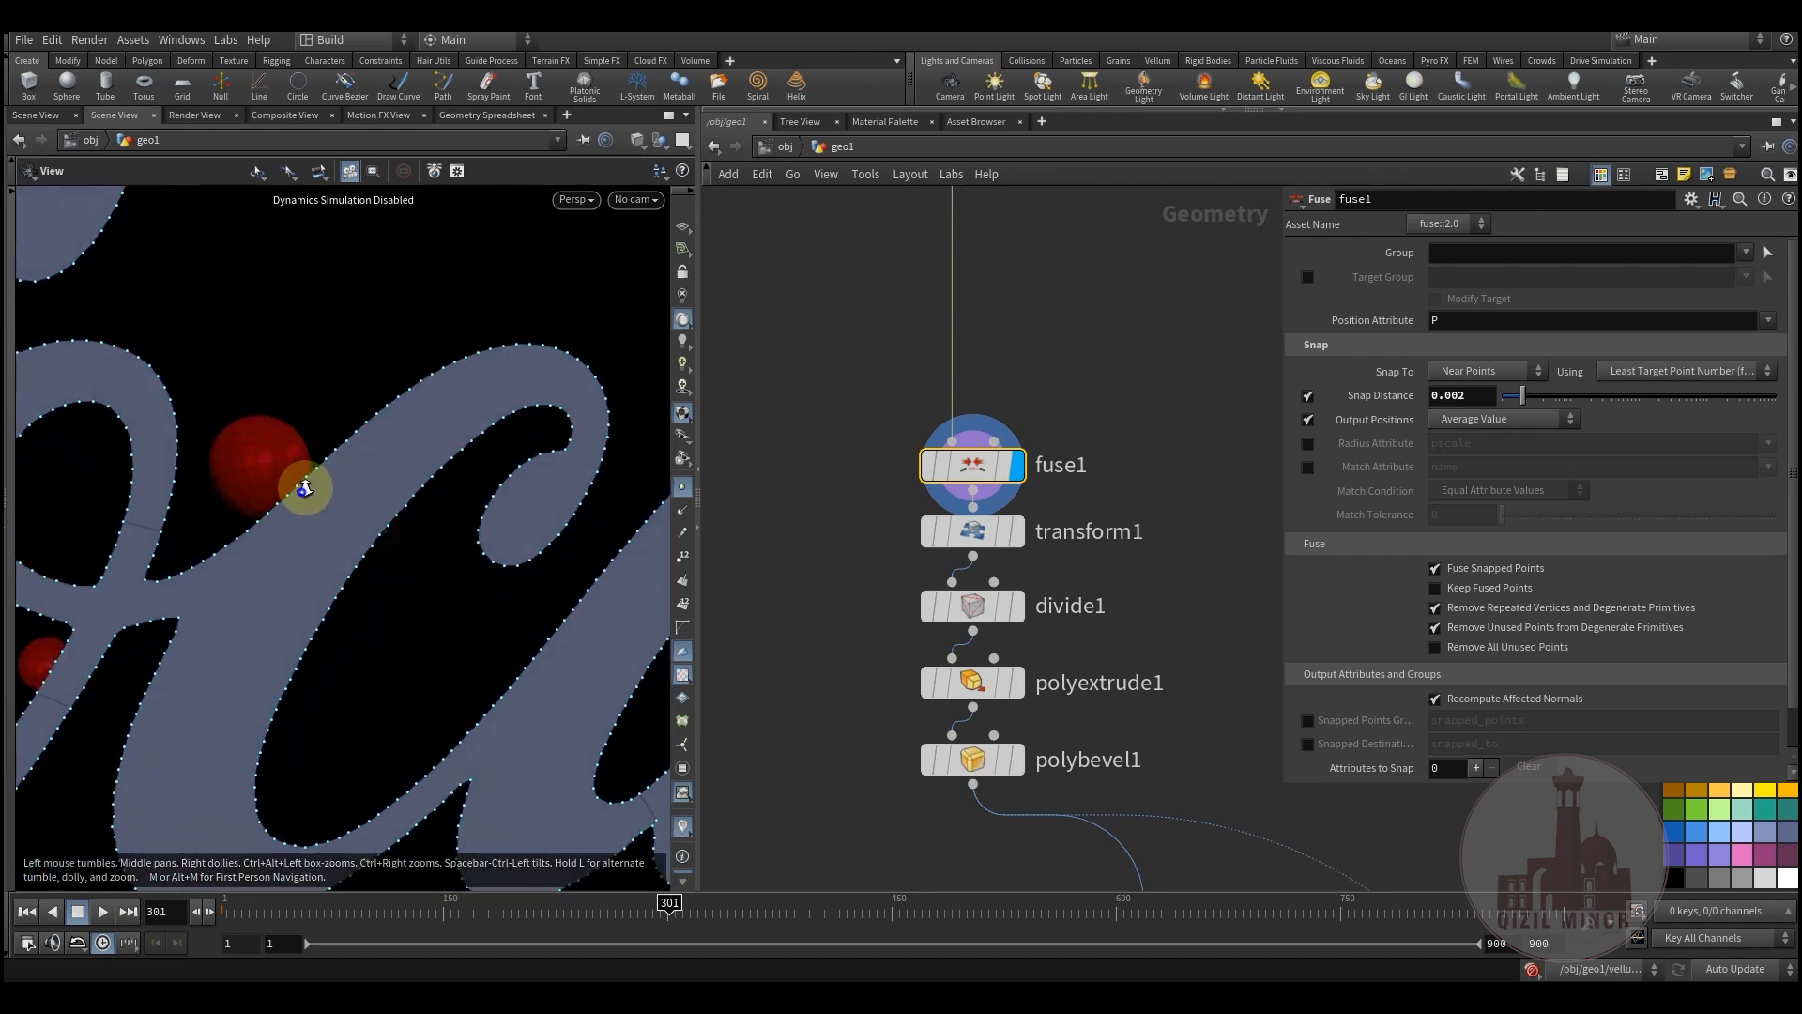
pyautogui.scroll(-4, 409, 379)
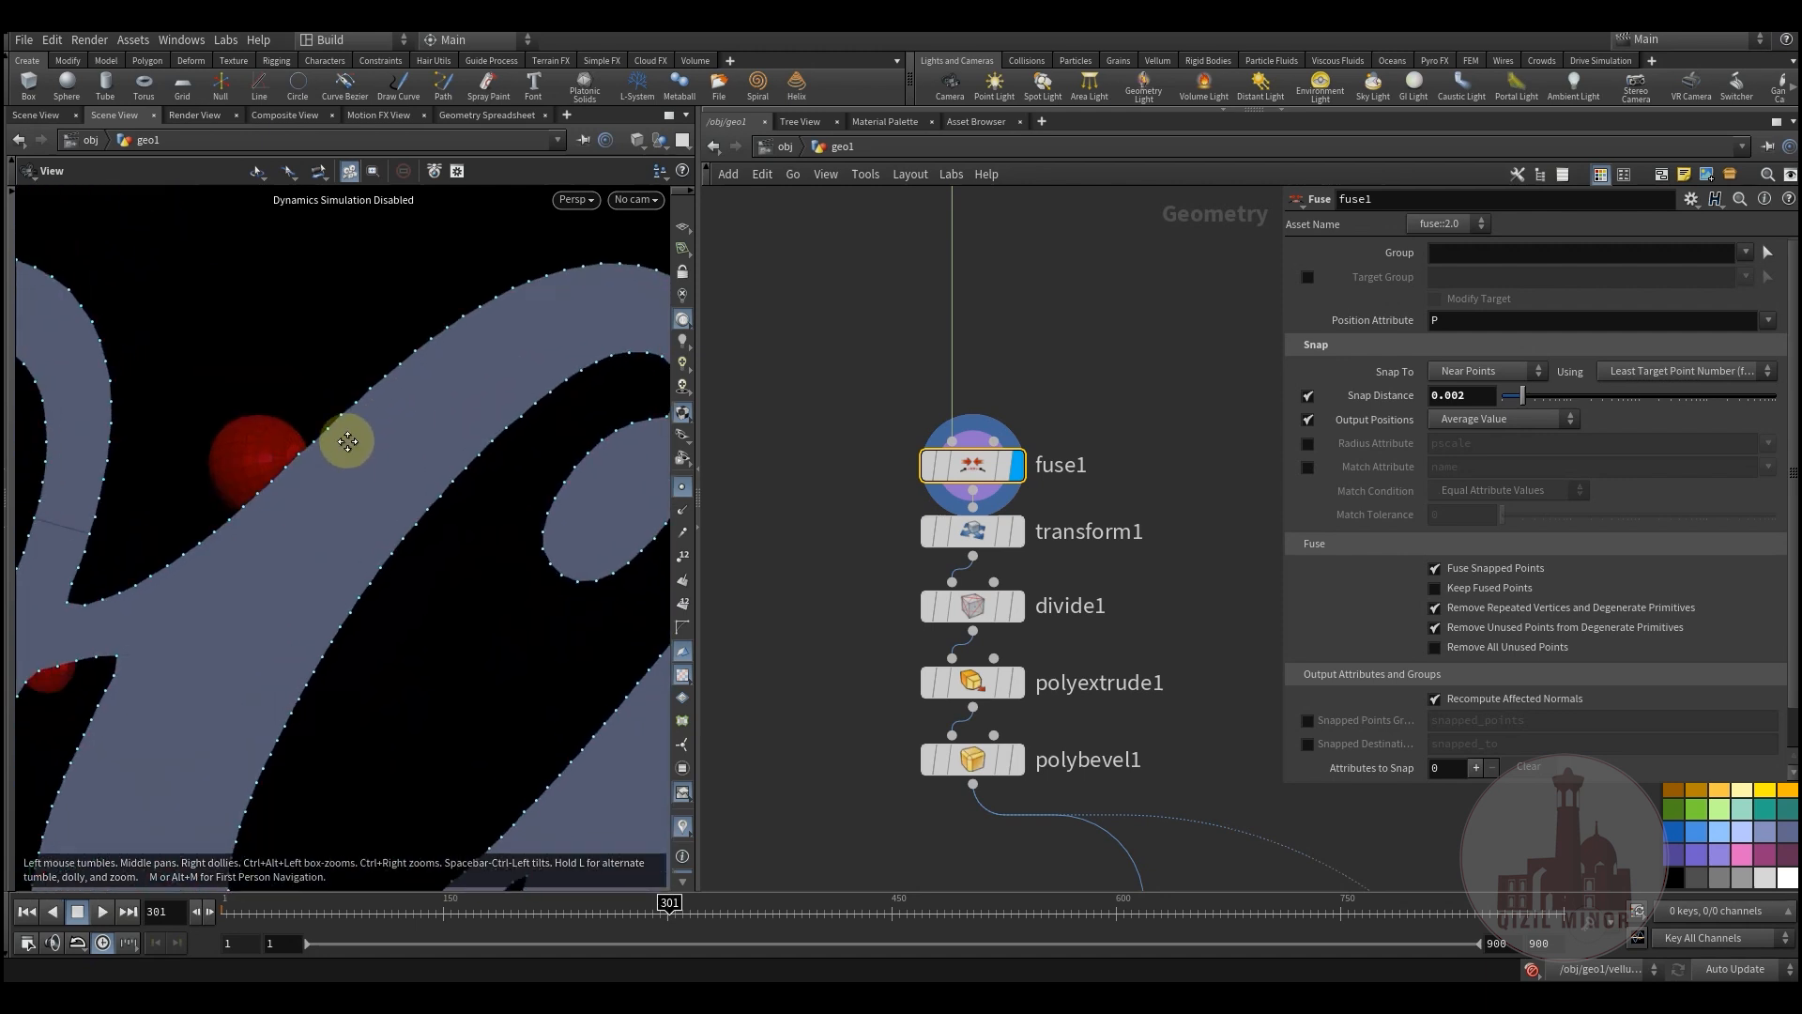
pyautogui.scroll(8, 354, 522)
# - Check the fuse1 node's info, then reframe the logo and inspect its outline points along the lettering
pyautogui.middleClick(981, 463)
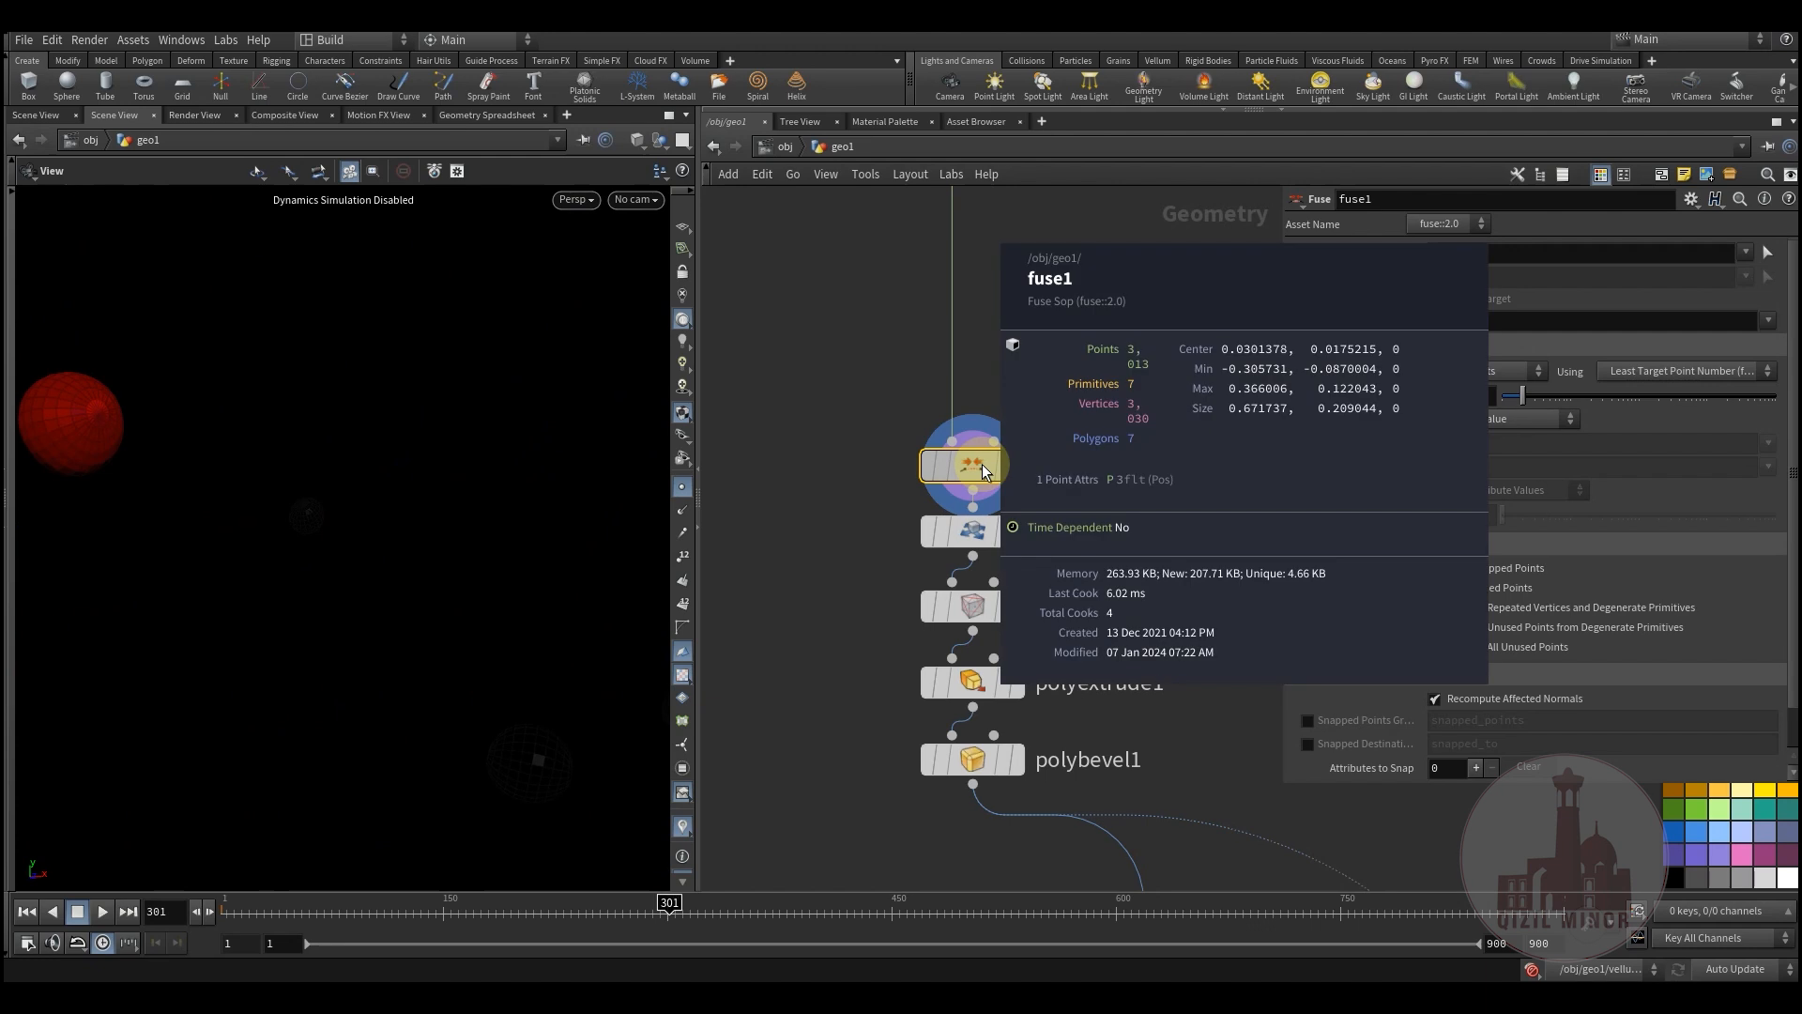
pyautogui.moveTo(813, 326); pyautogui.dragTo(839, 446, button='middle')
pyautogui.press('g')
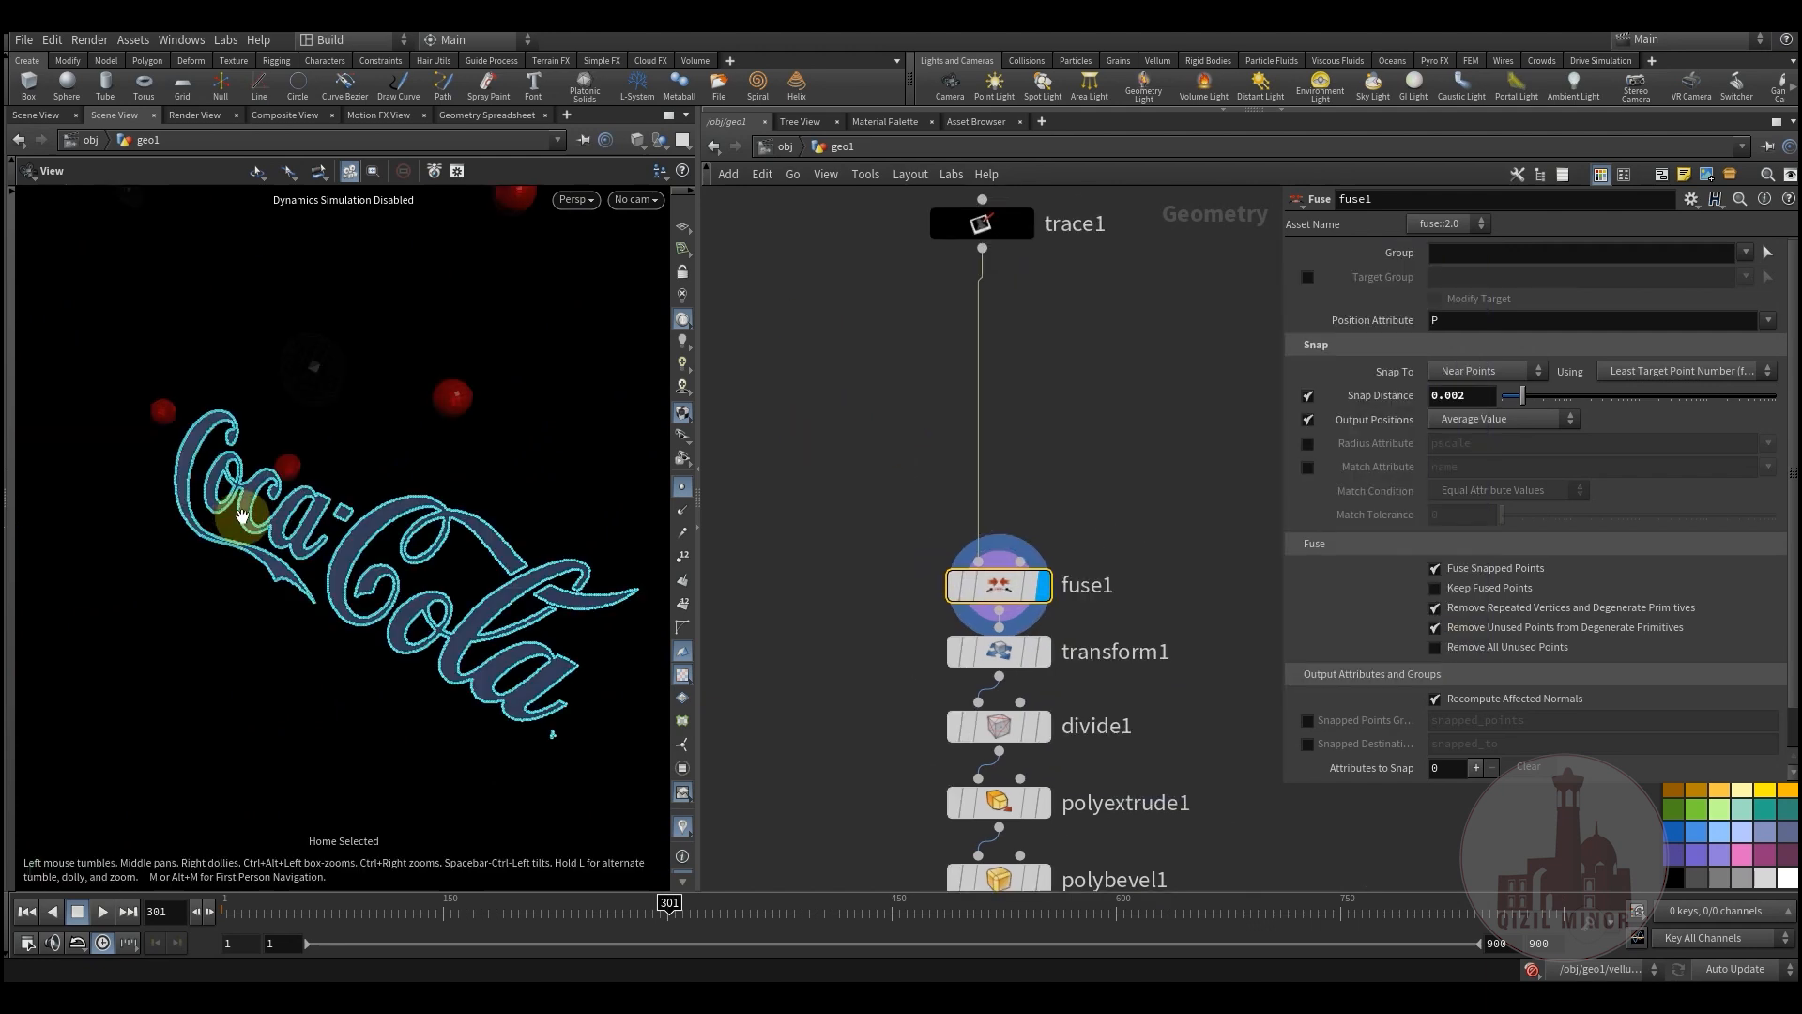
pyautogui.scroll(6, 390, 487)
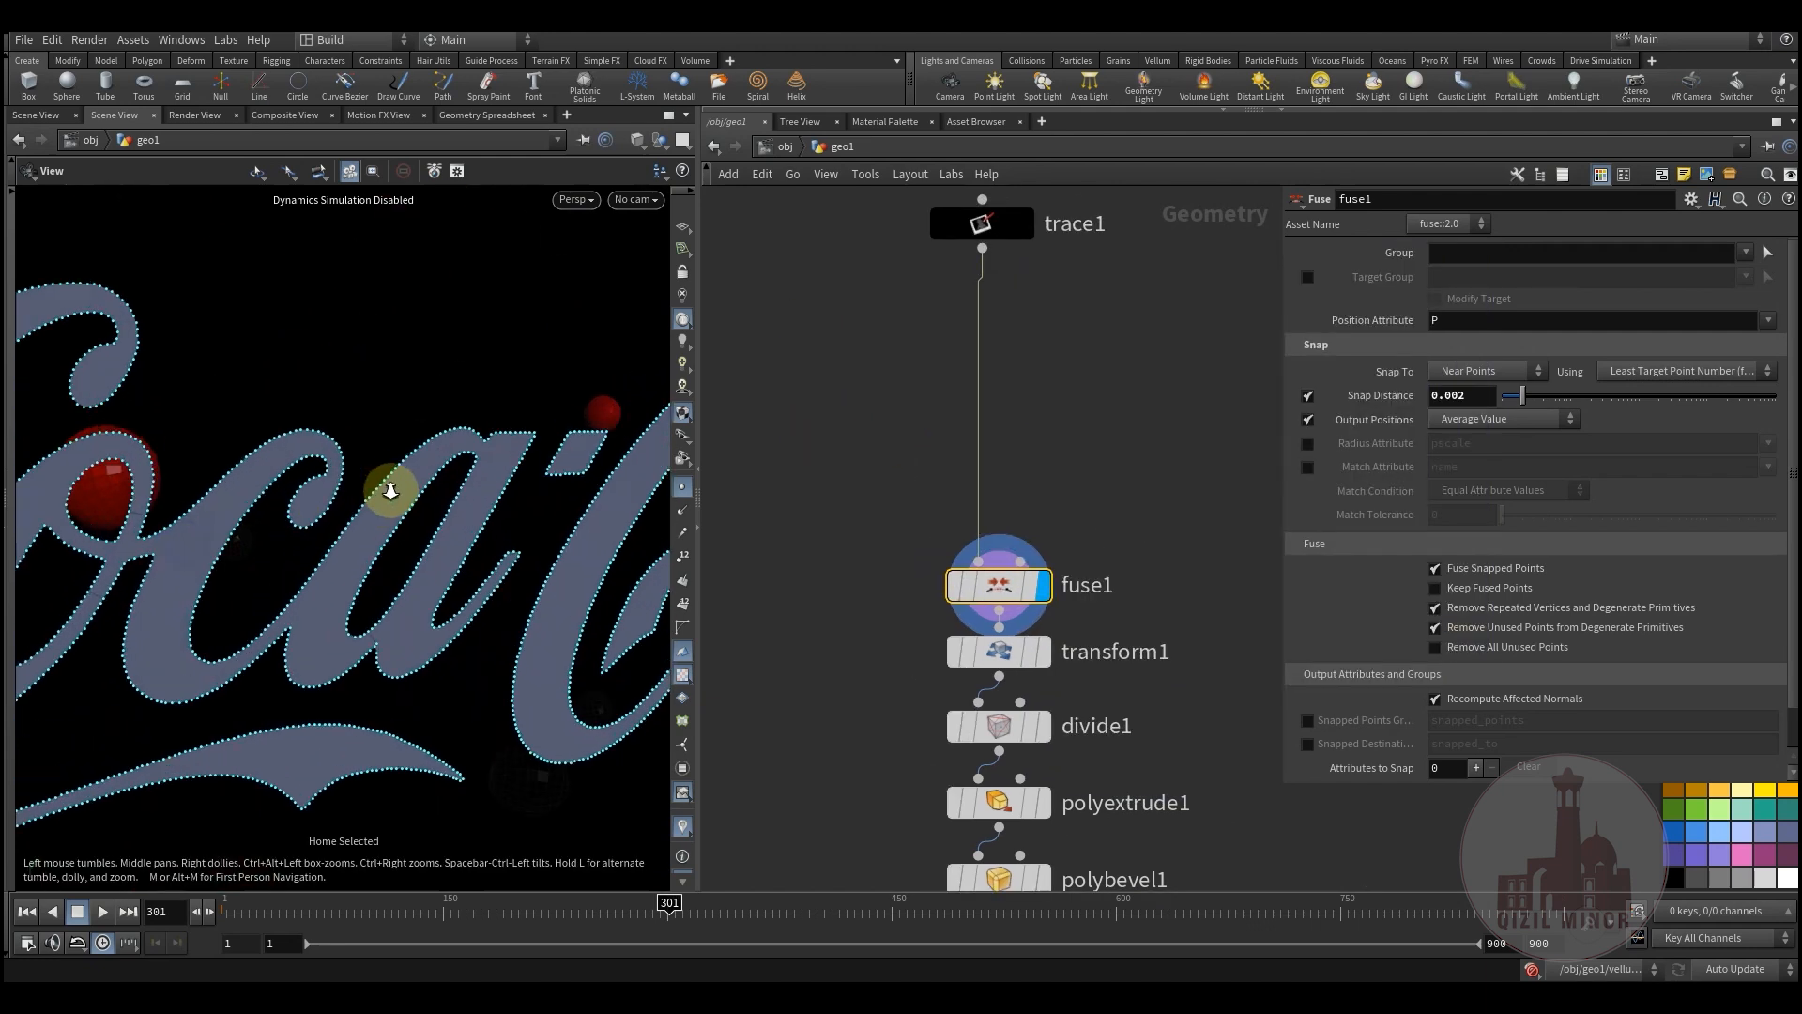
pyautogui.moveTo(1077, 598); pyautogui.dragTo(1077, 598)
pyautogui.moveTo(369, 503)
pyautogui.mouseDown(button='middle')
pyautogui.moveTo(310, 519)
pyautogui.moveTo(340, 523)
pyautogui.mouseUp(button='middle')
pyautogui.moveTo(340, 523); pyautogui.dragTo(247, 470, button='right')
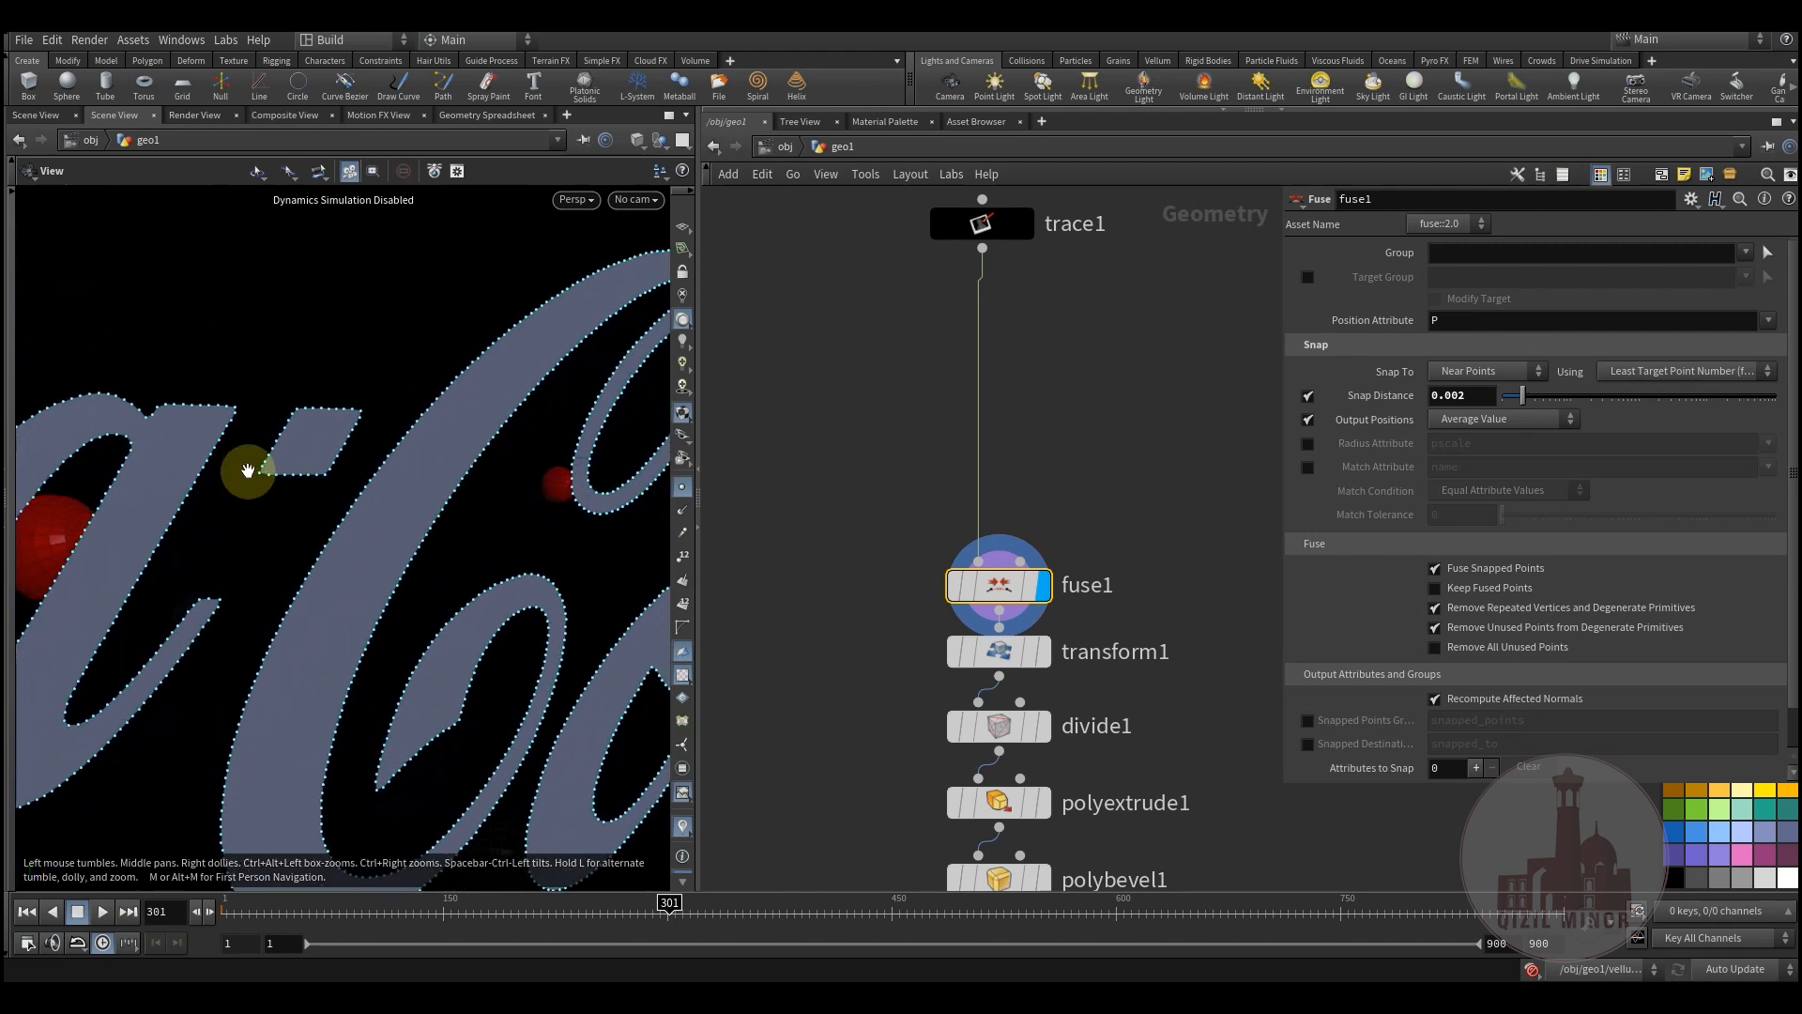
pyautogui.moveTo(359, 457); pyautogui.dragTo(438, 511, button='right')
pyautogui.moveTo(564, 535); pyautogui.dragTo(232, 481, button='right')
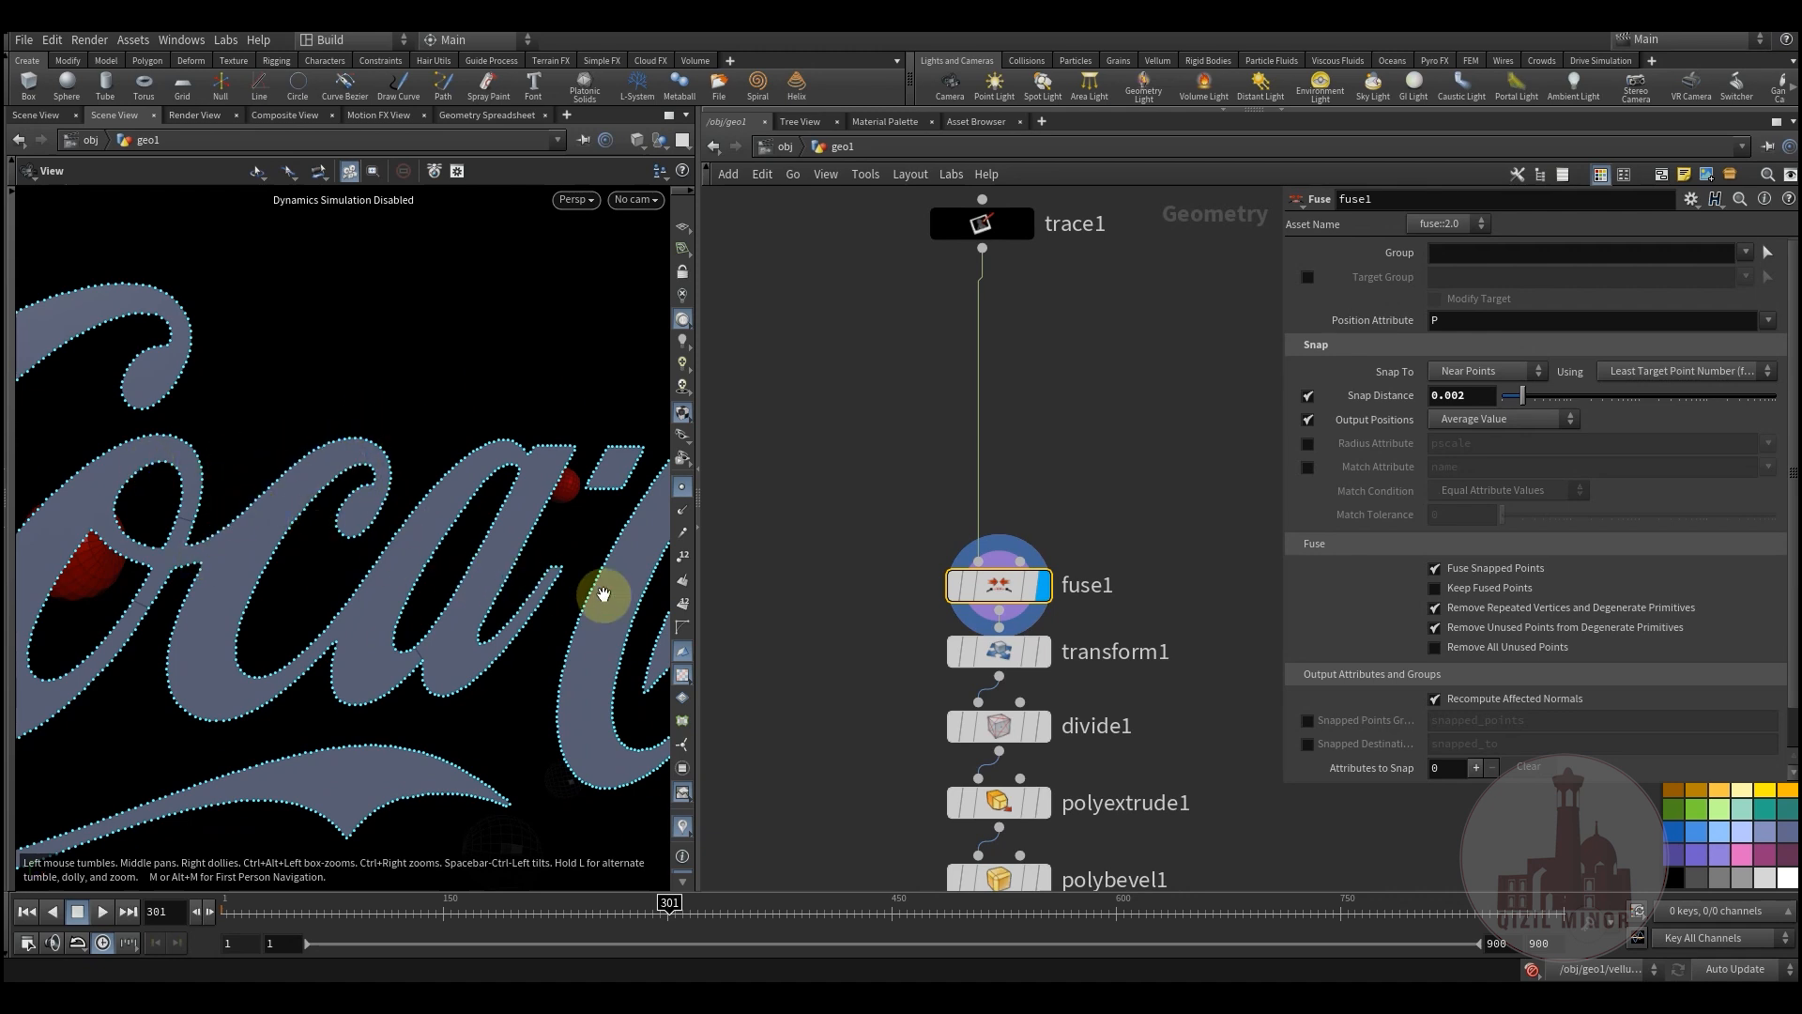
pyautogui.moveTo(603, 594); pyautogui.dragTo(527, 576, button='right')
# - Display the transform1 node, open its parameters, and frame the scaled logo in the viewport
pyautogui.moveTo(1019, 651); pyautogui.dragTo(988, 573, button='middle')
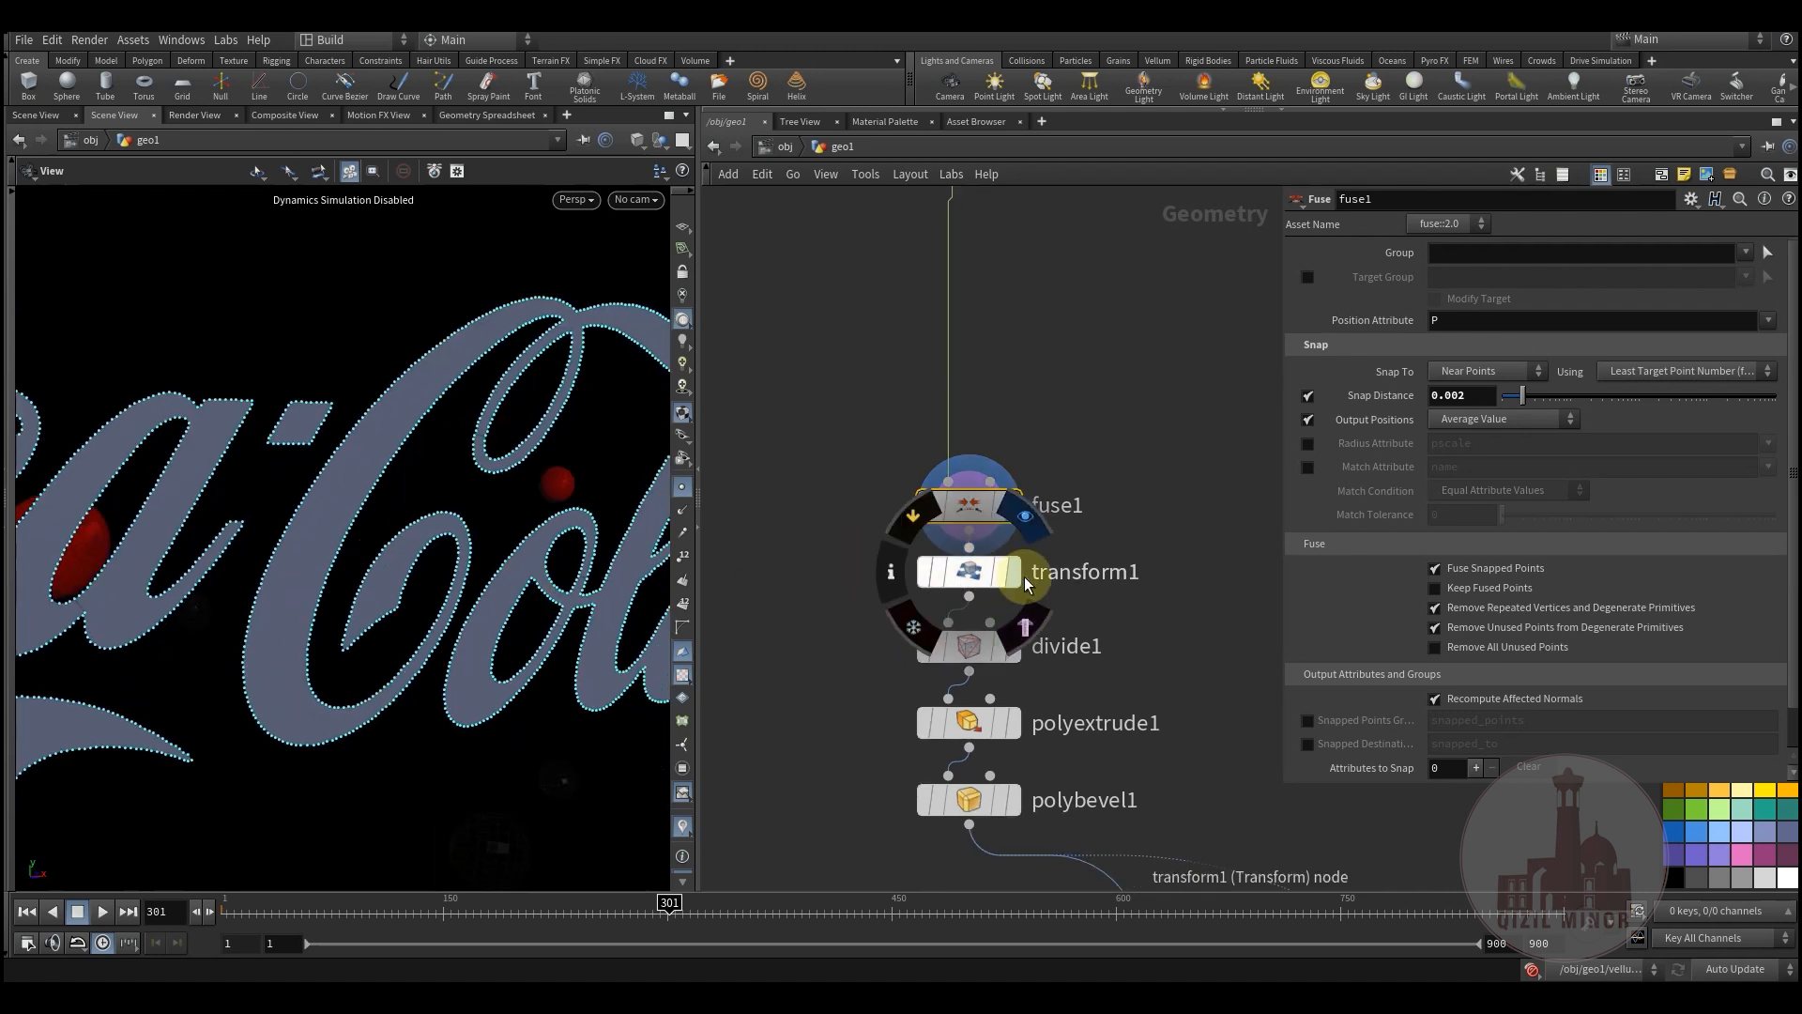
pyautogui.click(1021, 575)
pyautogui.press('g')
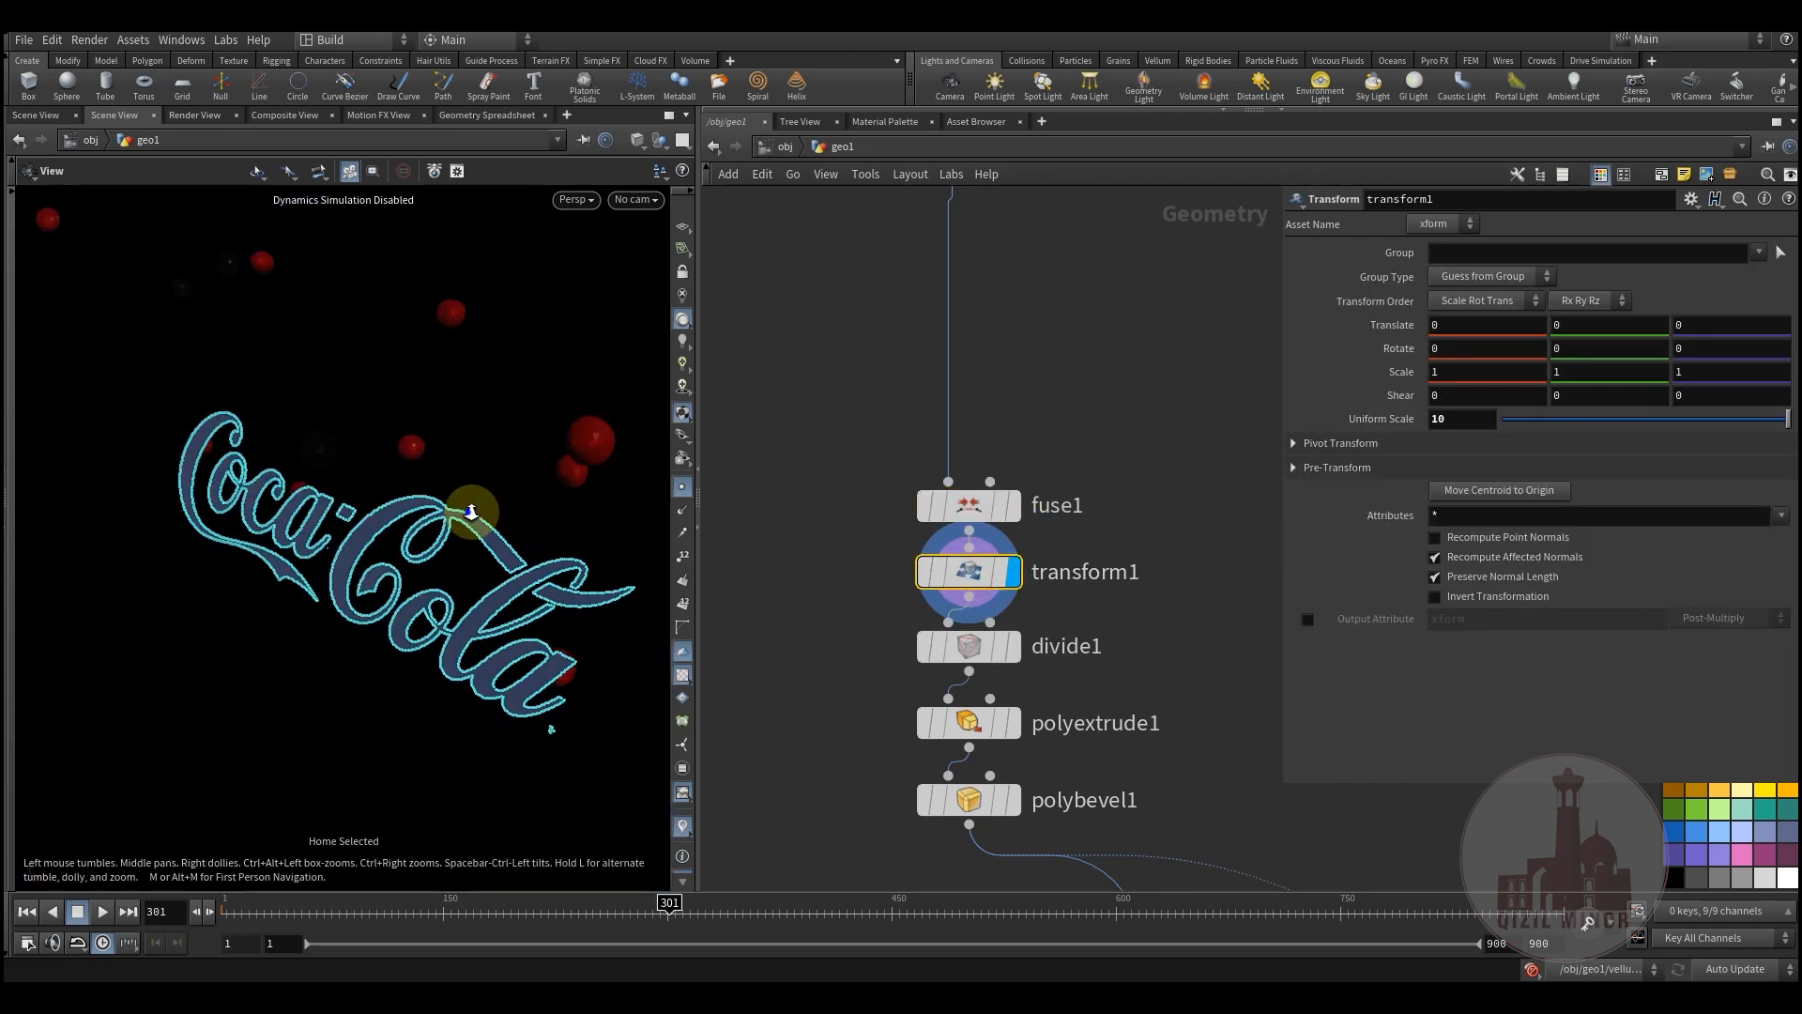
pyautogui.moveTo(1179, 538); pyautogui.dragTo(1205, 444, button='middle')
# - Display the divide1 node with its parameters and inspect the bricked polygons on the logo
pyautogui.click(1007, 556)
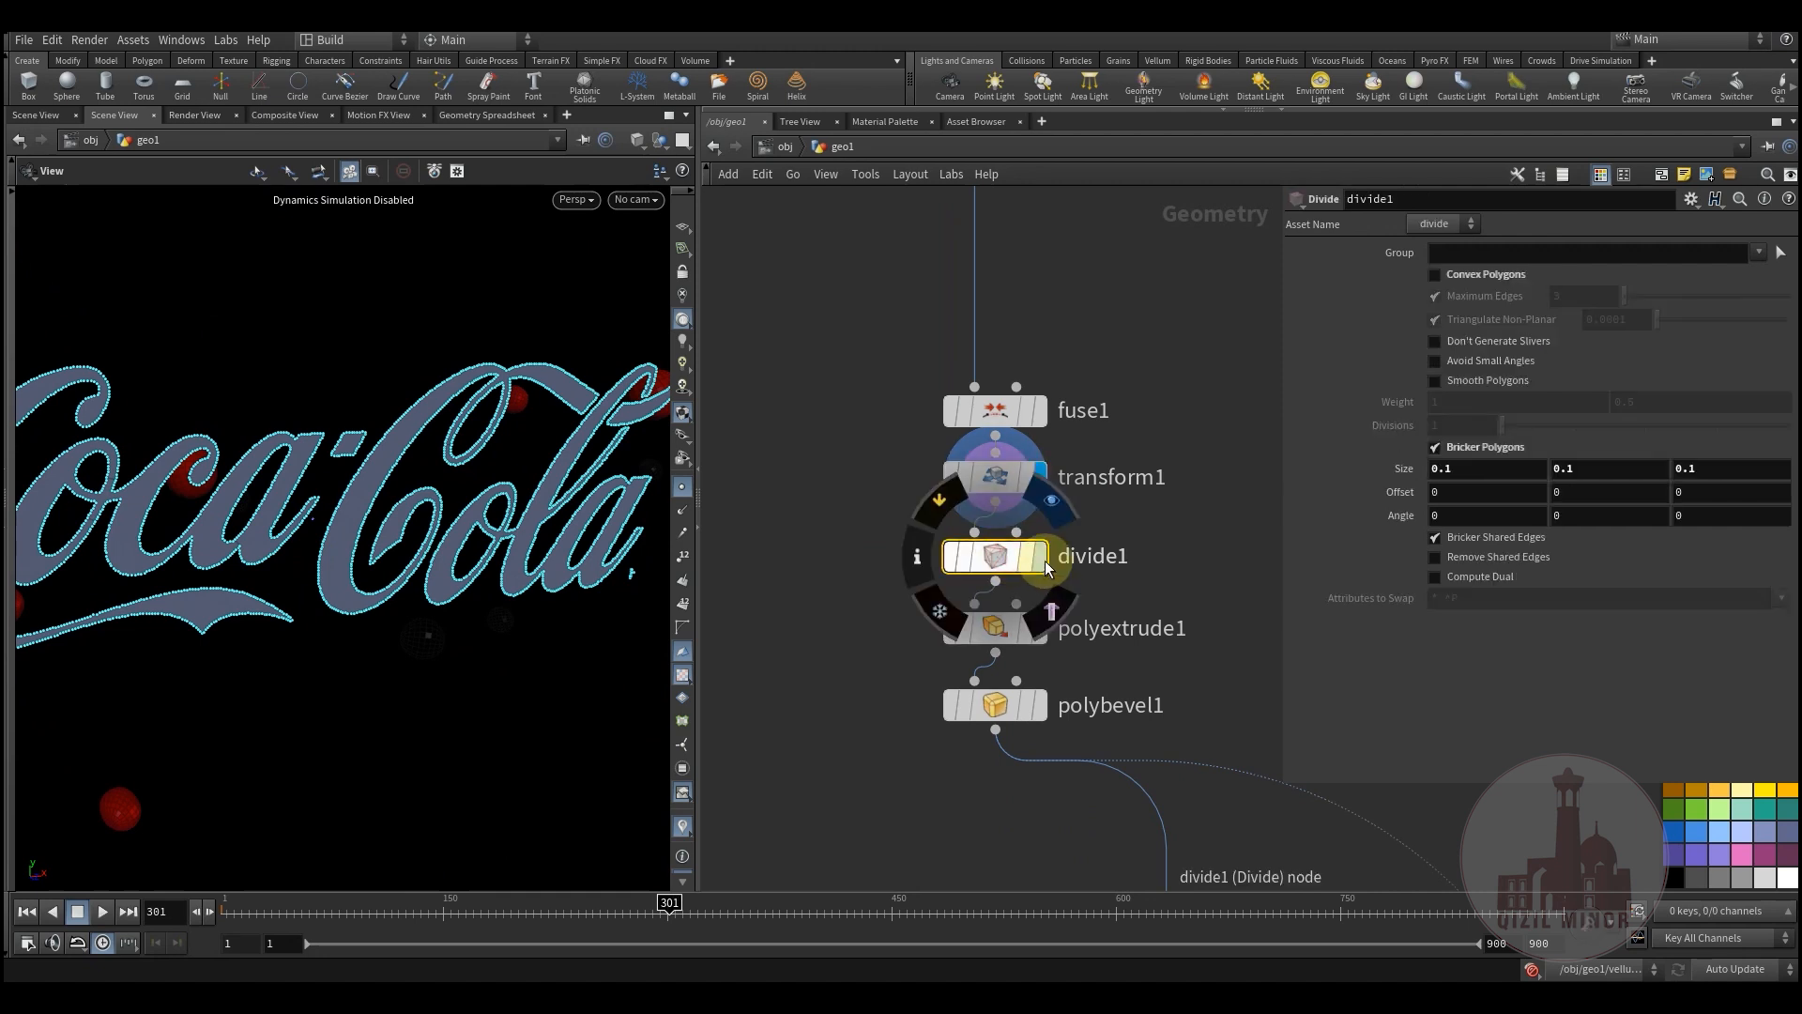
pyautogui.click(1039, 555)
pyautogui.scroll(8, 191, 509)
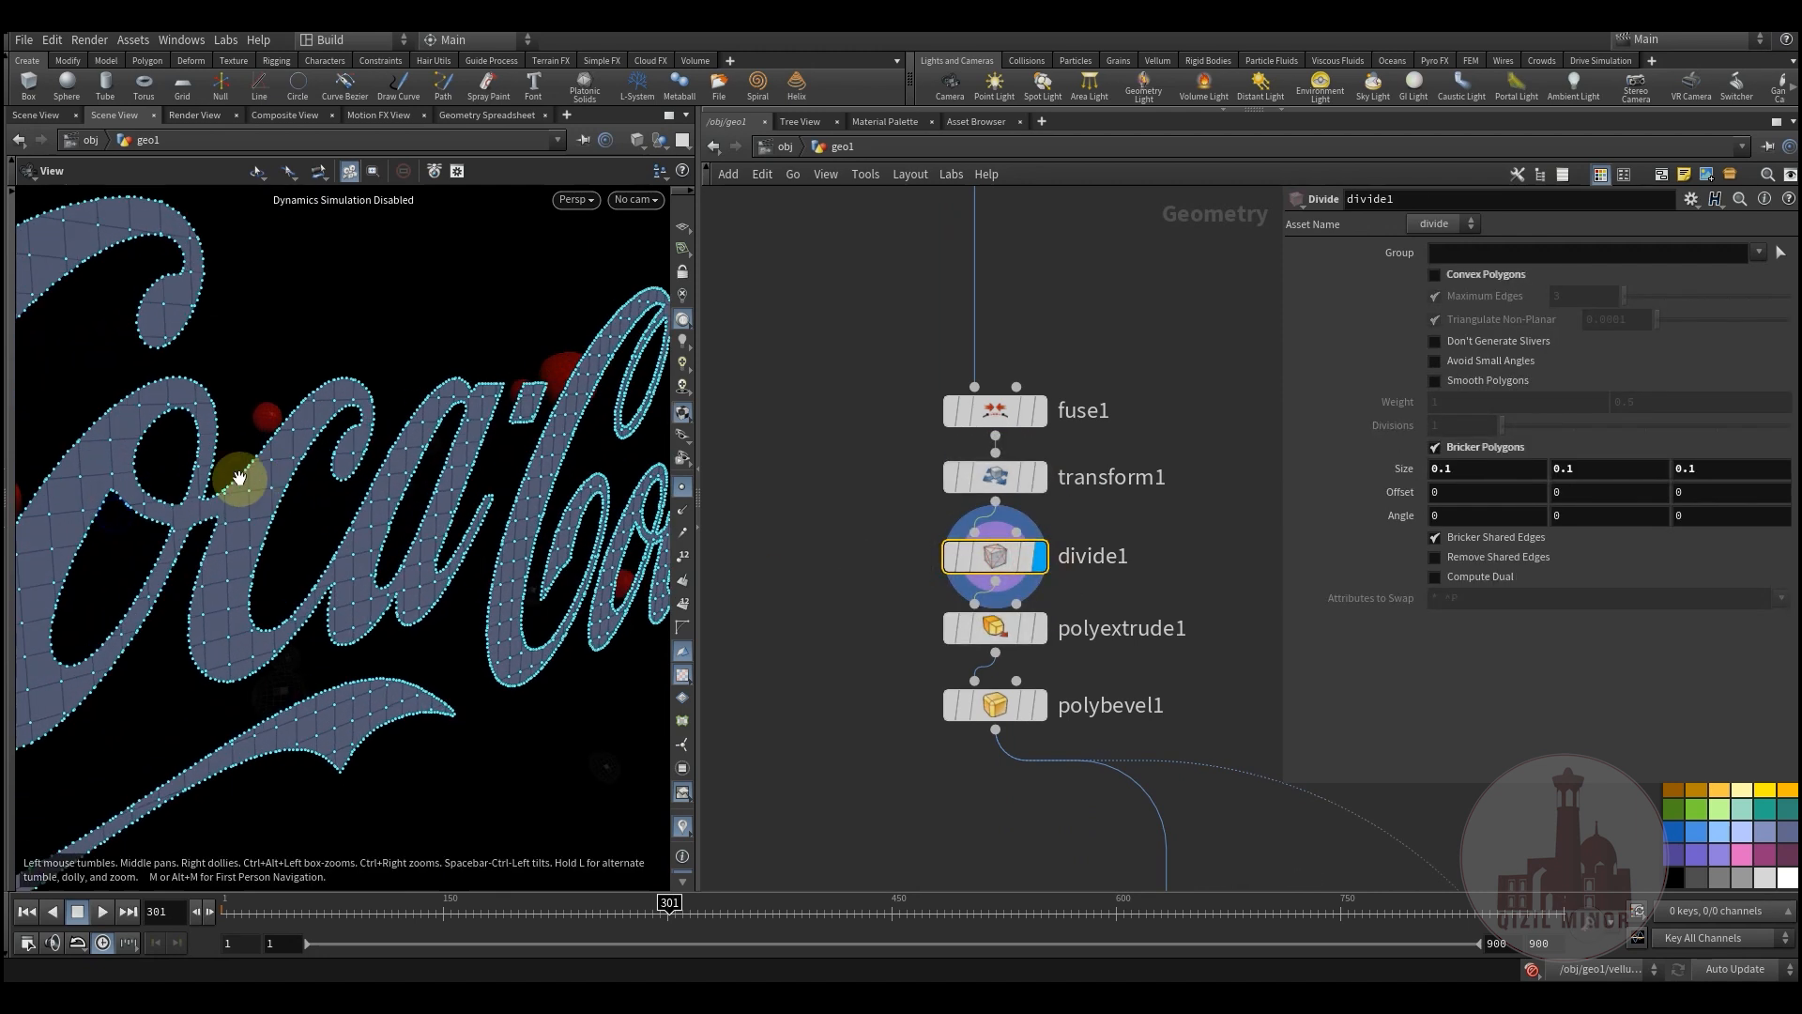
pyautogui.moveTo(218, 475); pyautogui.dragTo(184, 518)
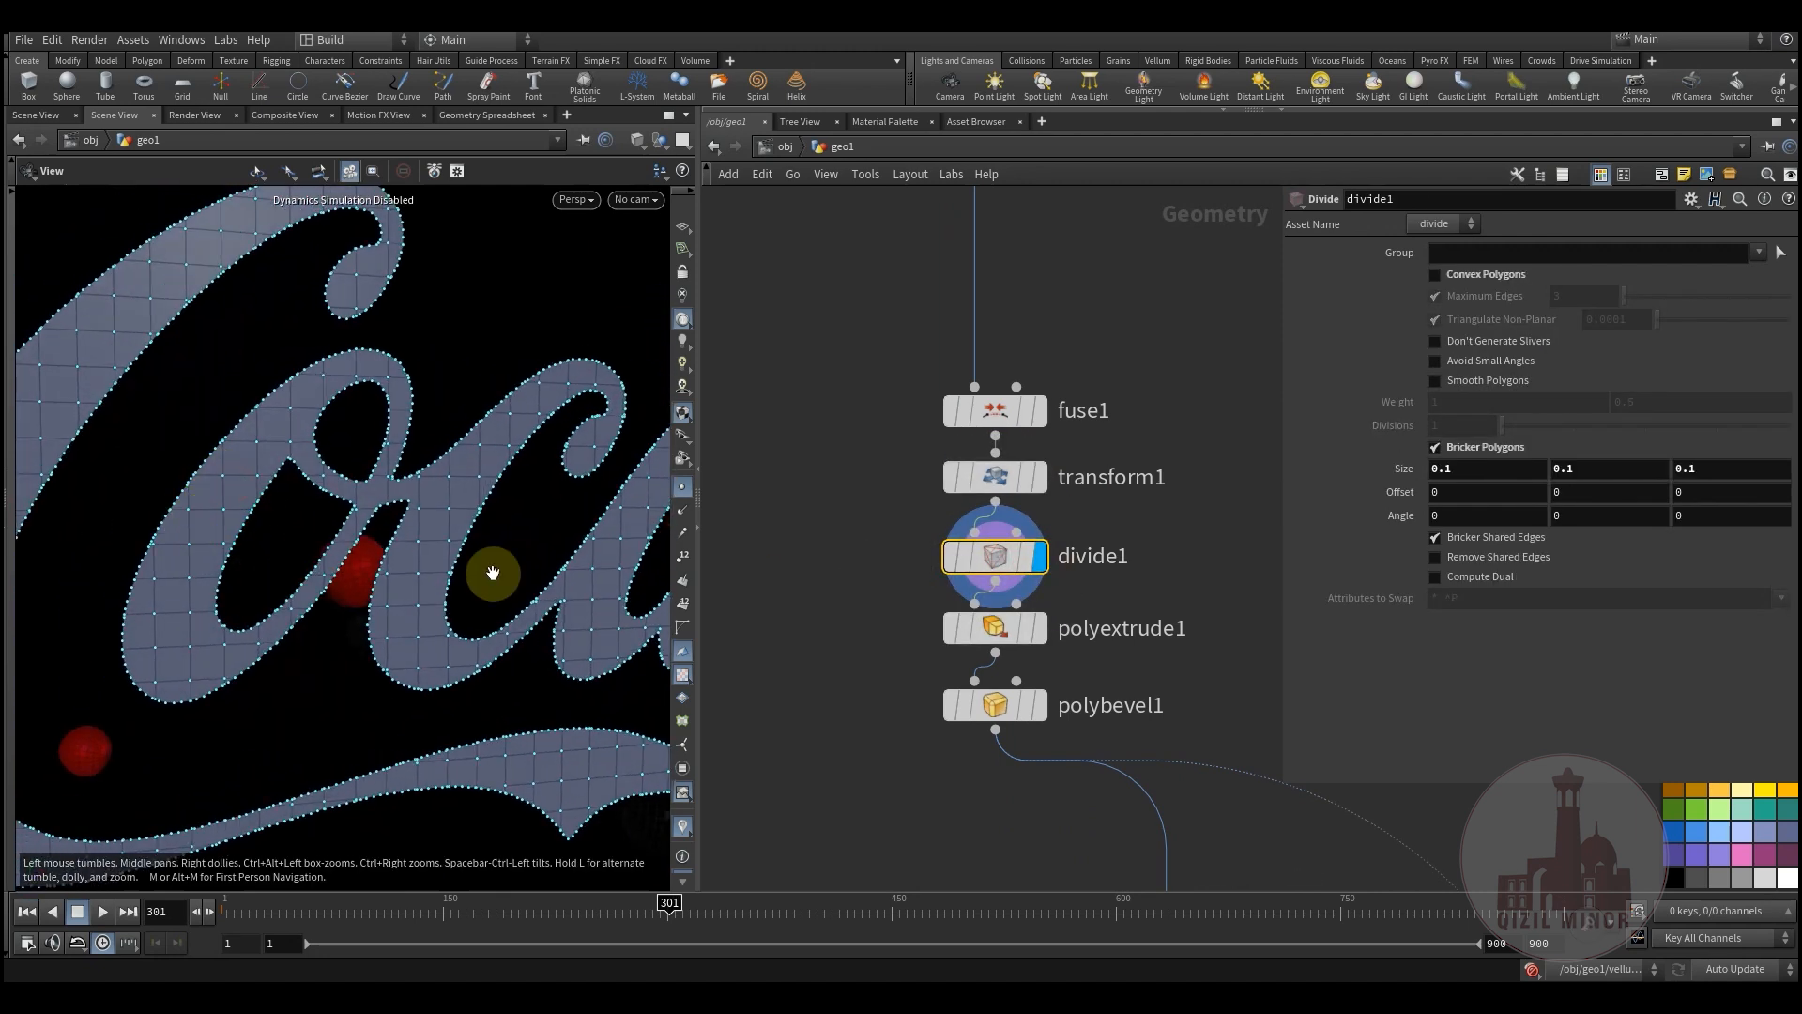
# - Display the polyextrude1 node with its parameters and view the extruded logo from an angle
pyautogui.click(1043, 642)
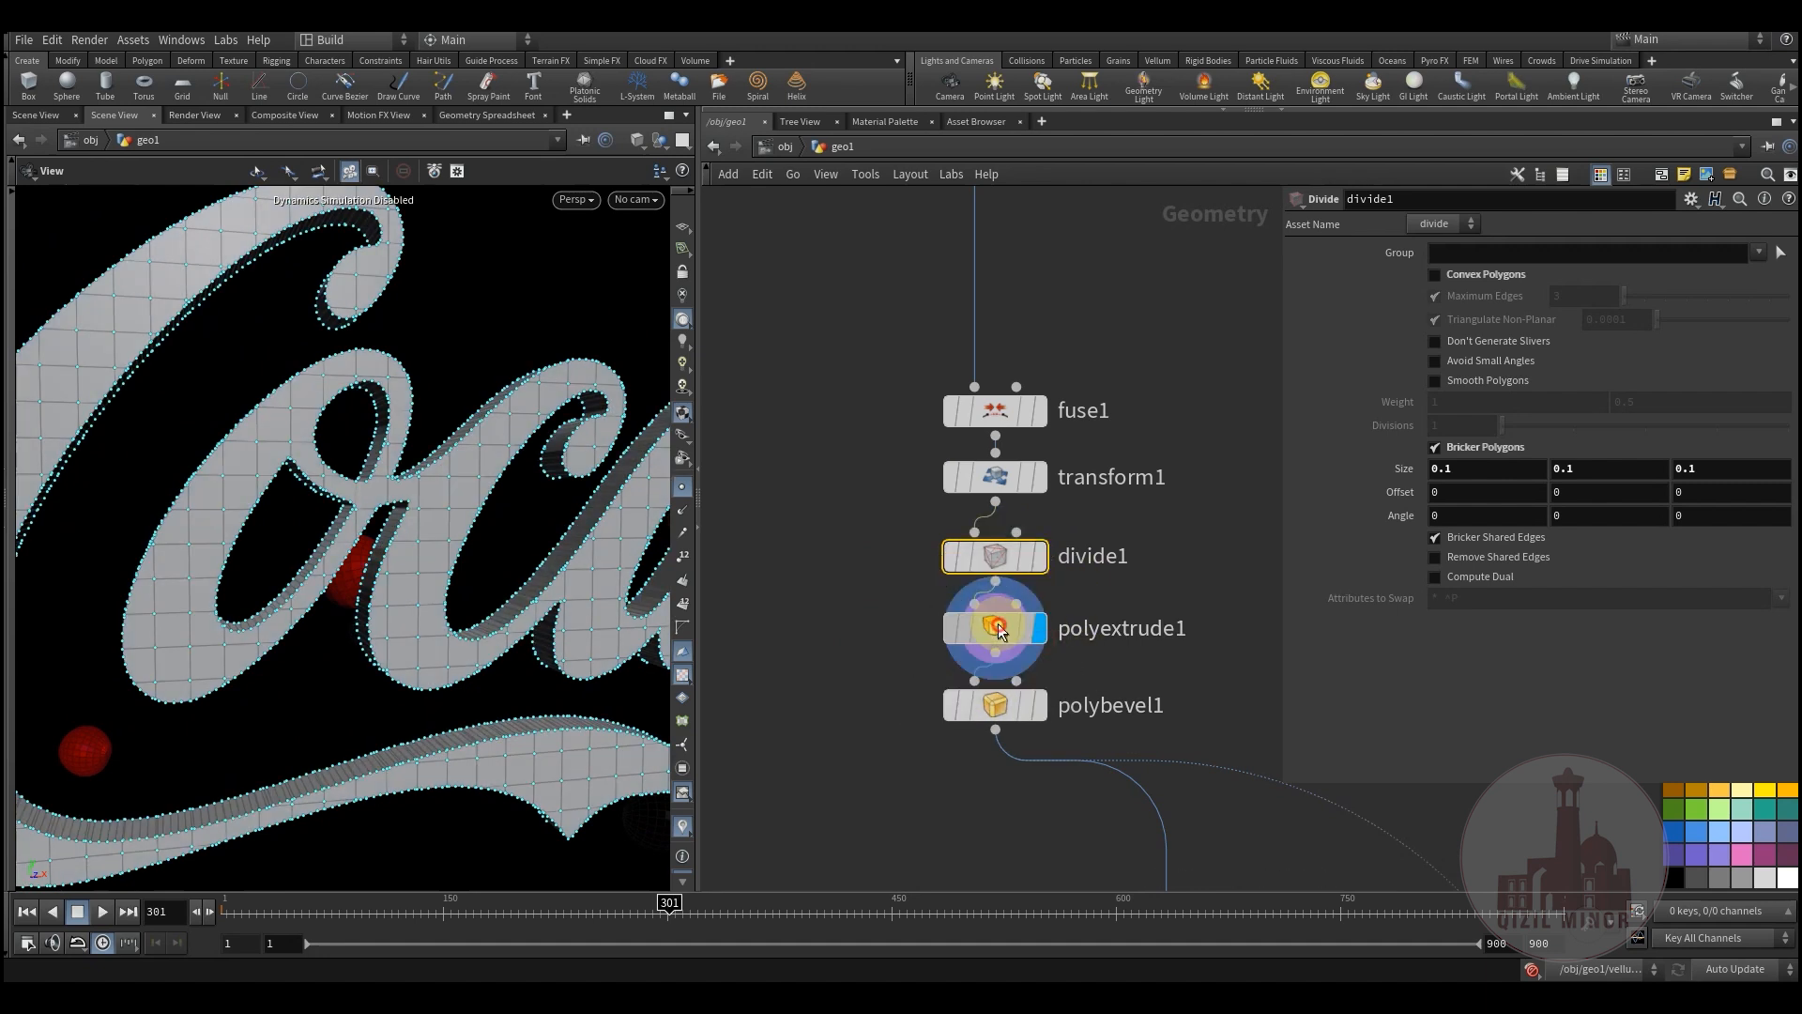
pyautogui.click(999, 631)
pyautogui.scroll(-4, 322, 526)
pyautogui.keyDown('alt'); pyautogui.moveTo(322, 527); pyautogui.dragTo(568, 595); pyautogui.keyUp('alt')
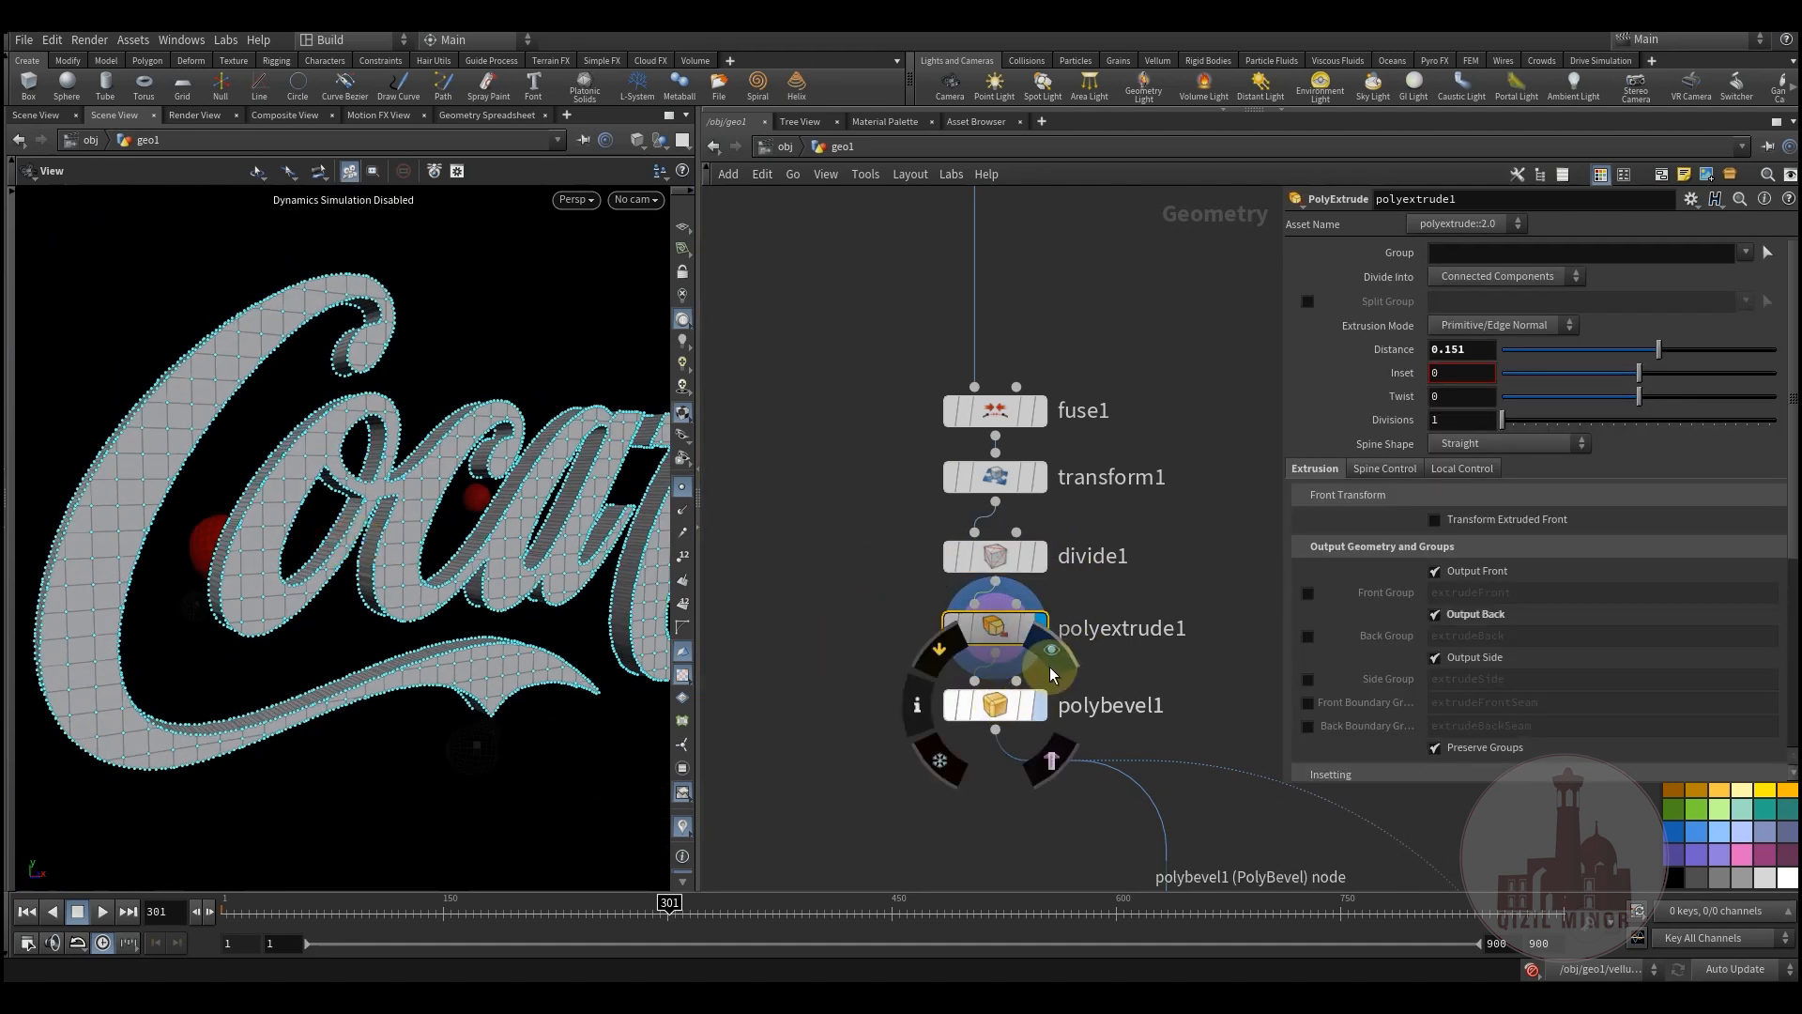
# - Display the polybevel1 node with its parameters and examine the beveled logo edges
pyautogui.click(997, 706)
pyautogui.click(1040, 706)
pyautogui.moveTo(993, 830); pyautogui.dragTo(997, 608, button='middle')
pyautogui.moveTo(245, 552); pyautogui.dragTo(178, 590)
pyautogui.moveTo(928, 719); pyautogui.dragTo(730, 511, button='middle')
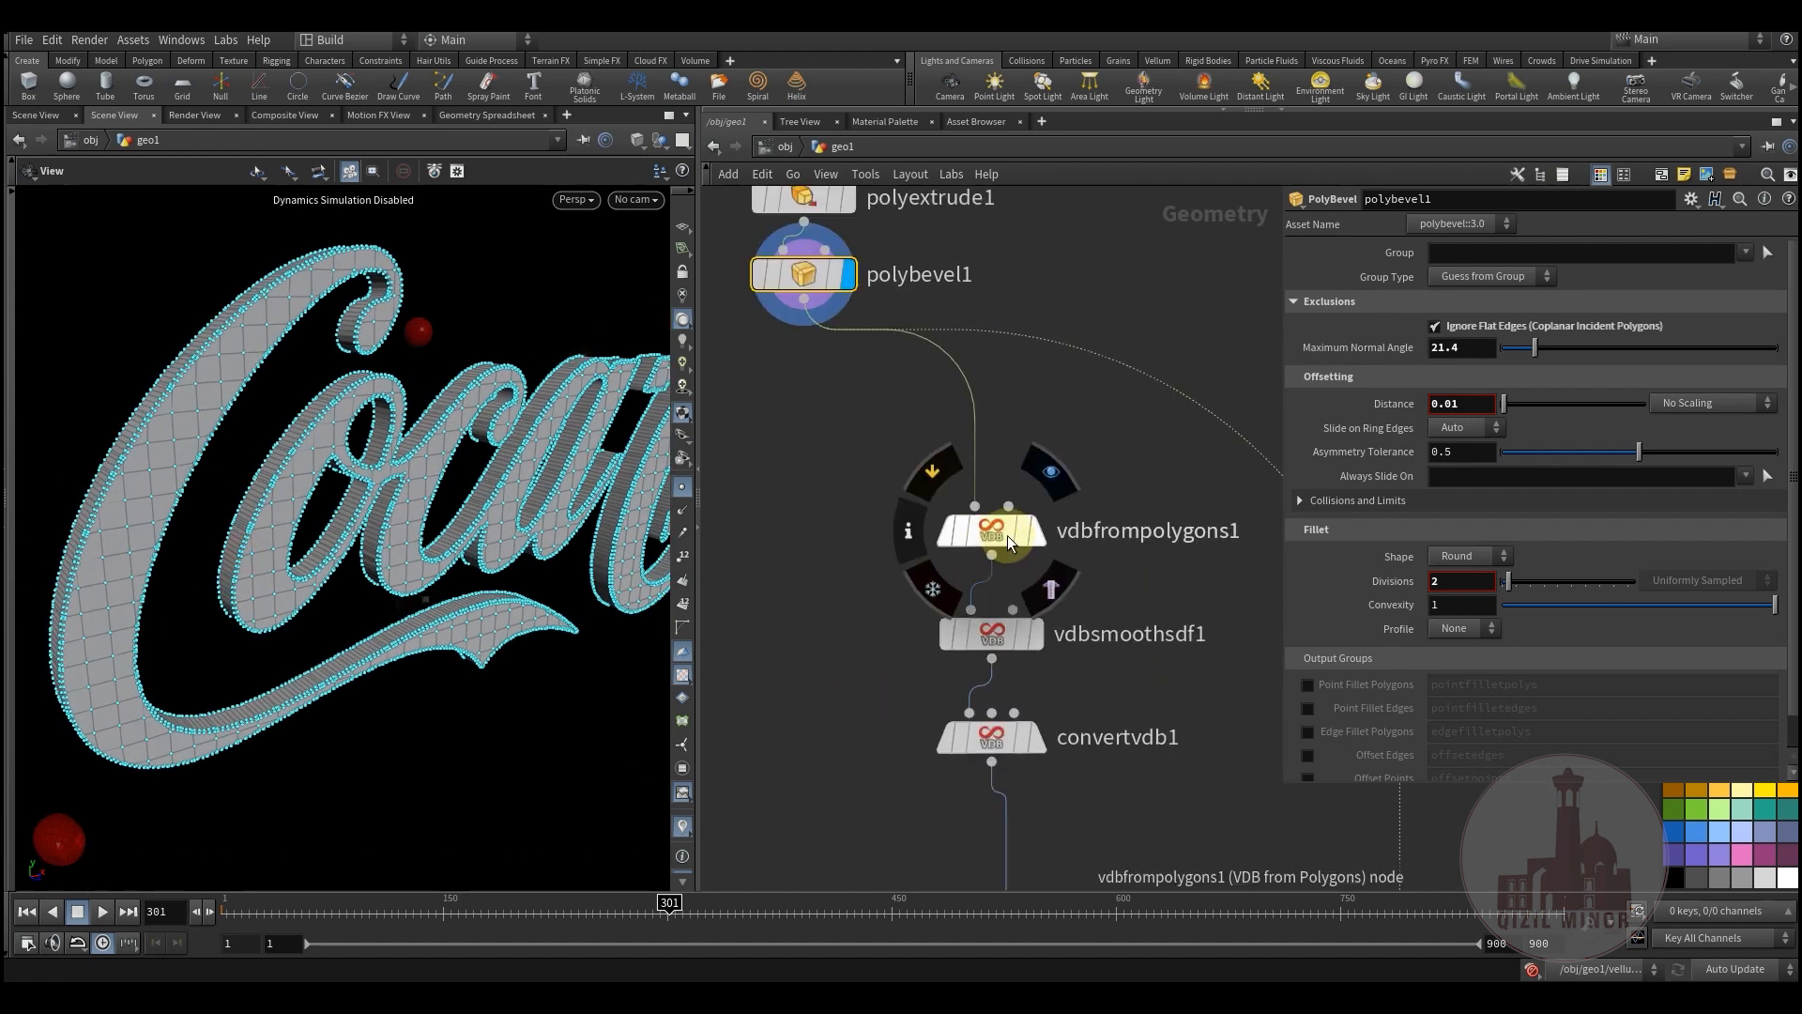
# - Display the vdbfrompolygons1 node and review its parameters, followed by the vdbsmoothsdf1 node
pyautogui.click(1039, 534)
pyautogui.click(993, 537)
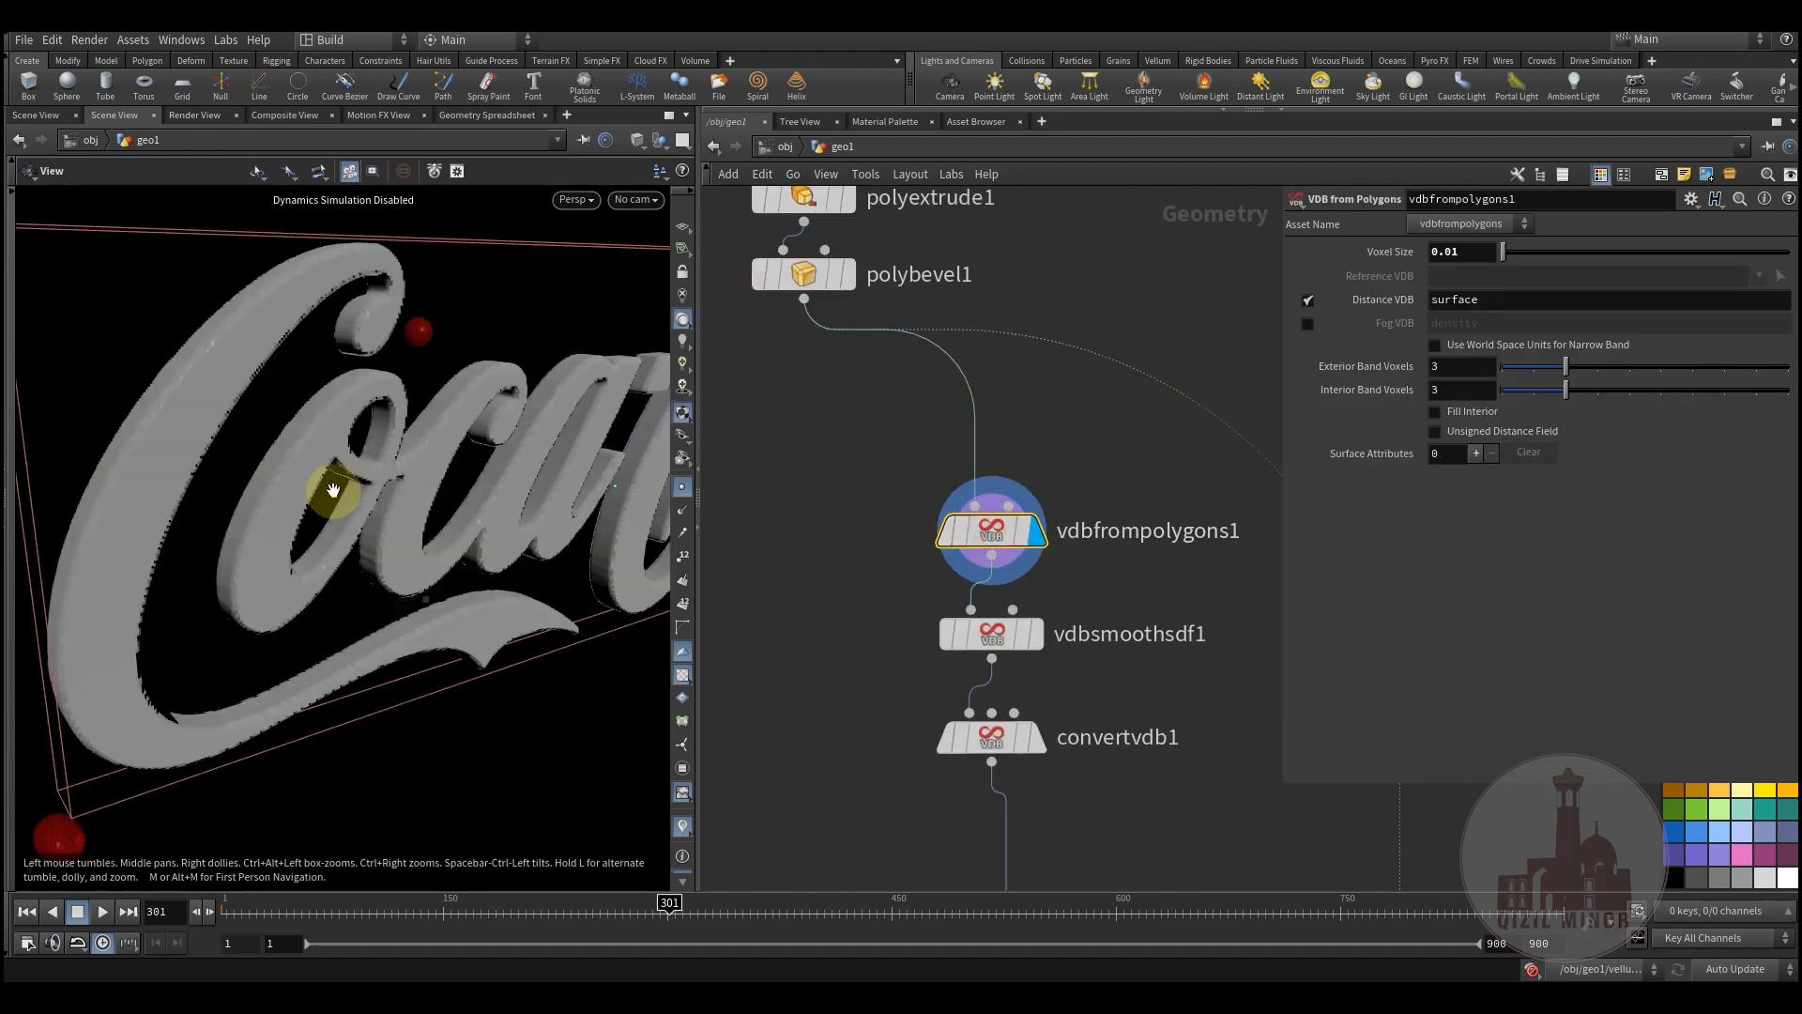
pyautogui.click(1045, 595)
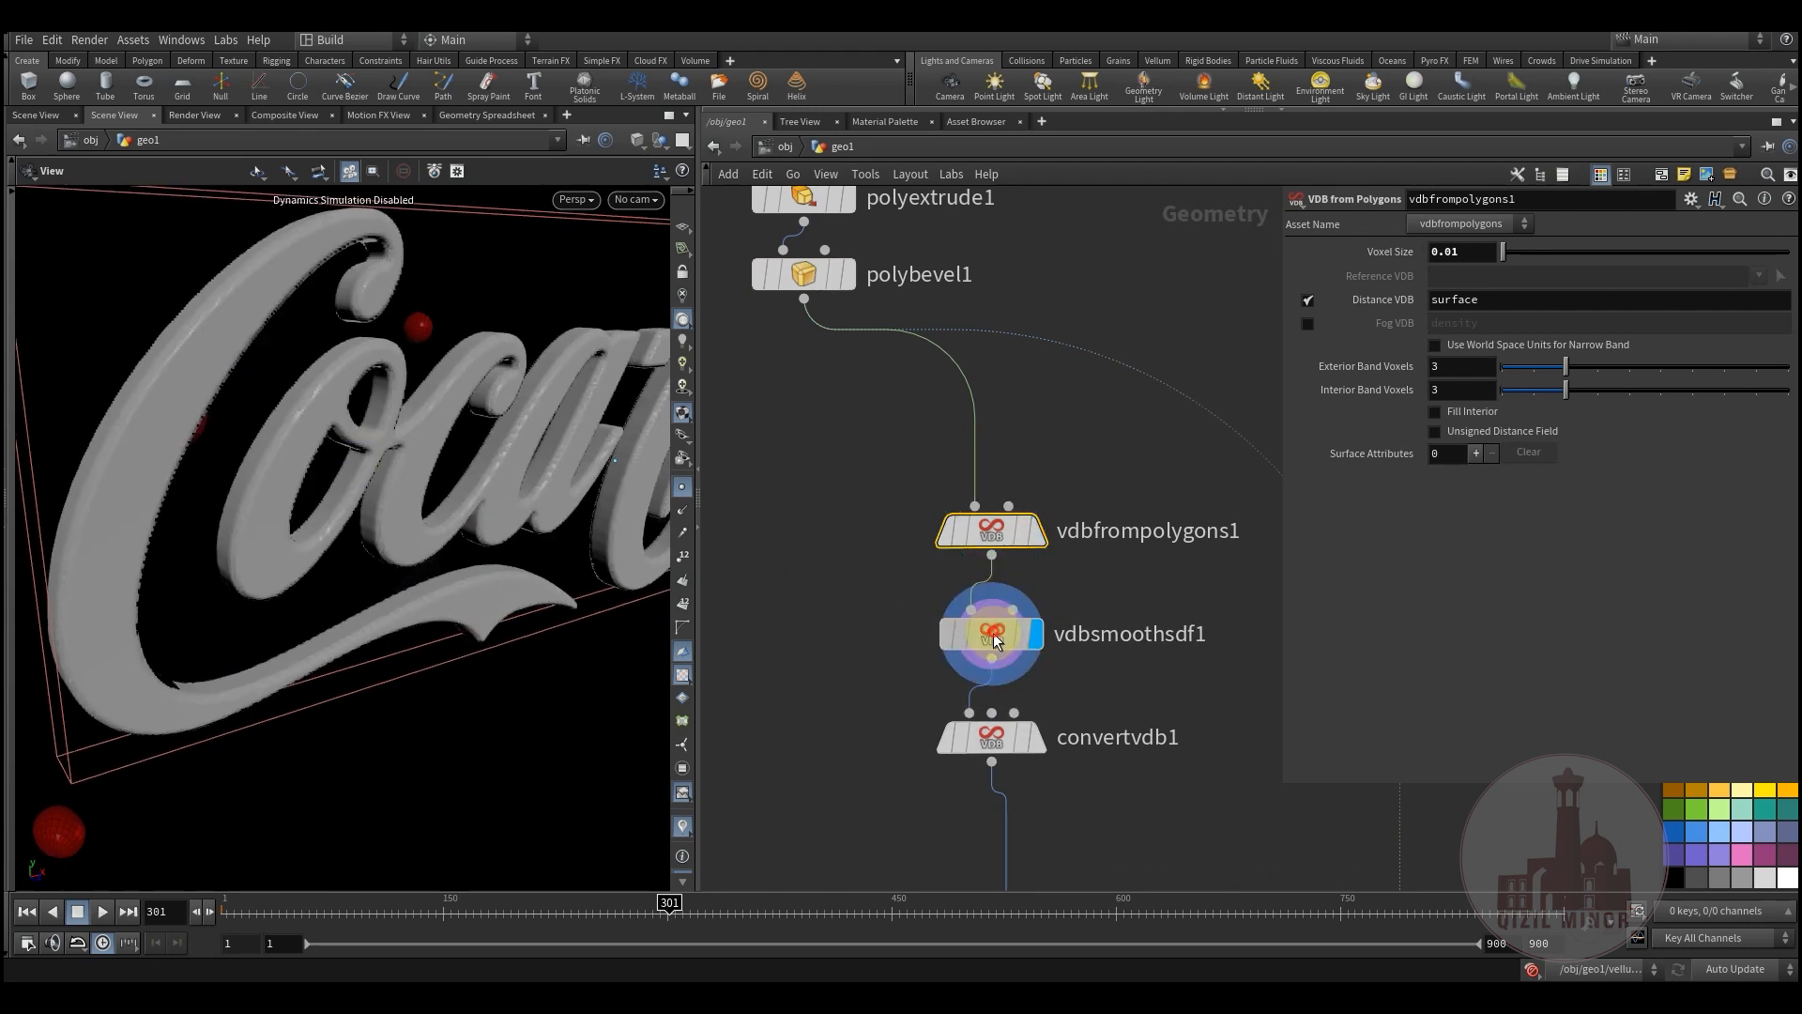
pyautogui.click(997, 638)
# - Display the convertvdb1 node with its parameters and examine the converted logo mesh with point display turned off
pyautogui.click(1040, 729)
pyautogui.click(1005, 744)
pyautogui.moveTo(429, 570)
pyautogui.mouseDown()
pyautogui.moveTo(523, 499)
pyautogui.moveTo(690, 504)
pyautogui.moveTo(486, 523)
pyautogui.mouseUp()
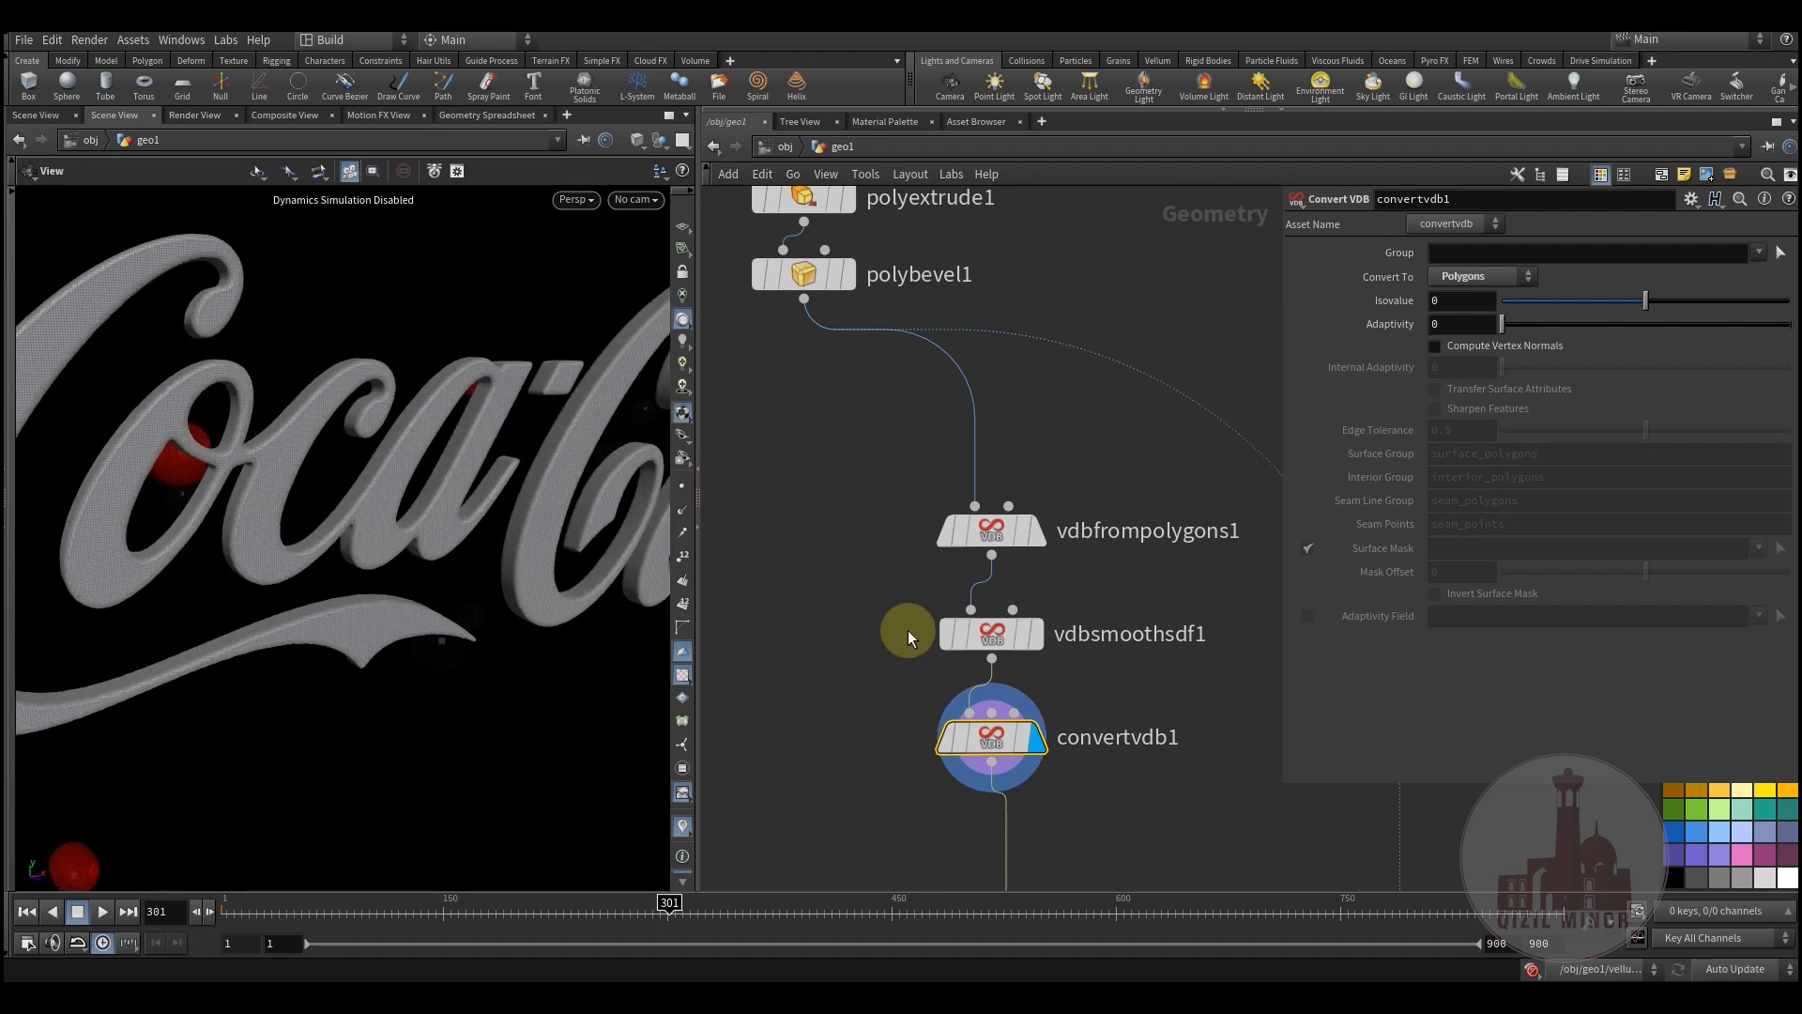
pyautogui.moveTo(1006, 754); pyautogui.dragTo(1005, 757)
pyautogui.moveTo(431, 510); pyautogui.dragTo(326, 511)
pyautogui.moveTo(327, 511); pyautogui.dragTo(379, 515, button='middle')
# - Select the three VDB nodes together and inspect the smoothed logo surface up close
pyautogui.moveTo(840, 473); pyautogui.dragTo(1070, 788)
pyautogui.moveTo(375, 481); pyautogui.dragTo(357, 439)
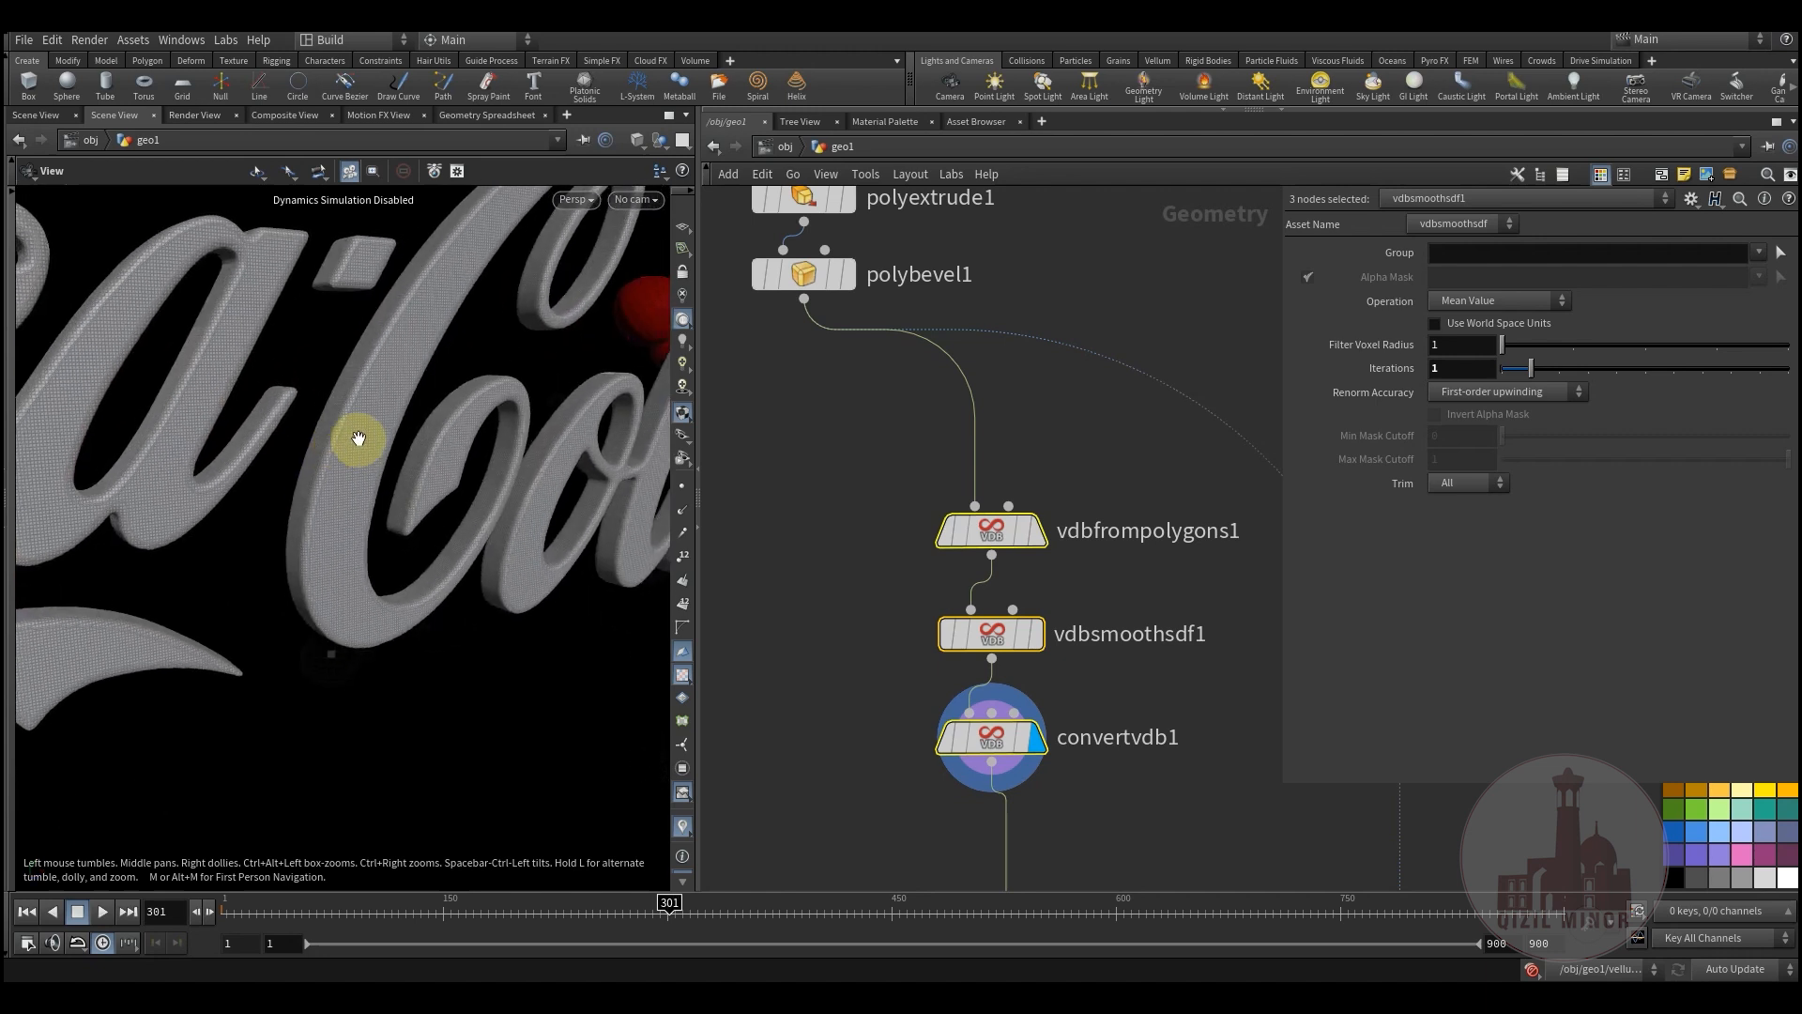
pyautogui.moveTo(847, 489); pyautogui.dragTo(1078, 808)
pyautogui.moveTo(354, 414); pyautogui.dragTo(403, 488)
# - Follow the chain past null1 to color1, display color1 with its parameters, and view the red logo
pyautogui.moveTo(835, 688); pyautogui.dragTo(809, 454, button='middle')
pyautogui.scroll(-3, 808, 454)
pyautogui.click(961, 569)
pyautogui.moveTo(949, 698); pyautogui.dragTo(961, 416, button='middle')
pyautogui.click(956, 576)
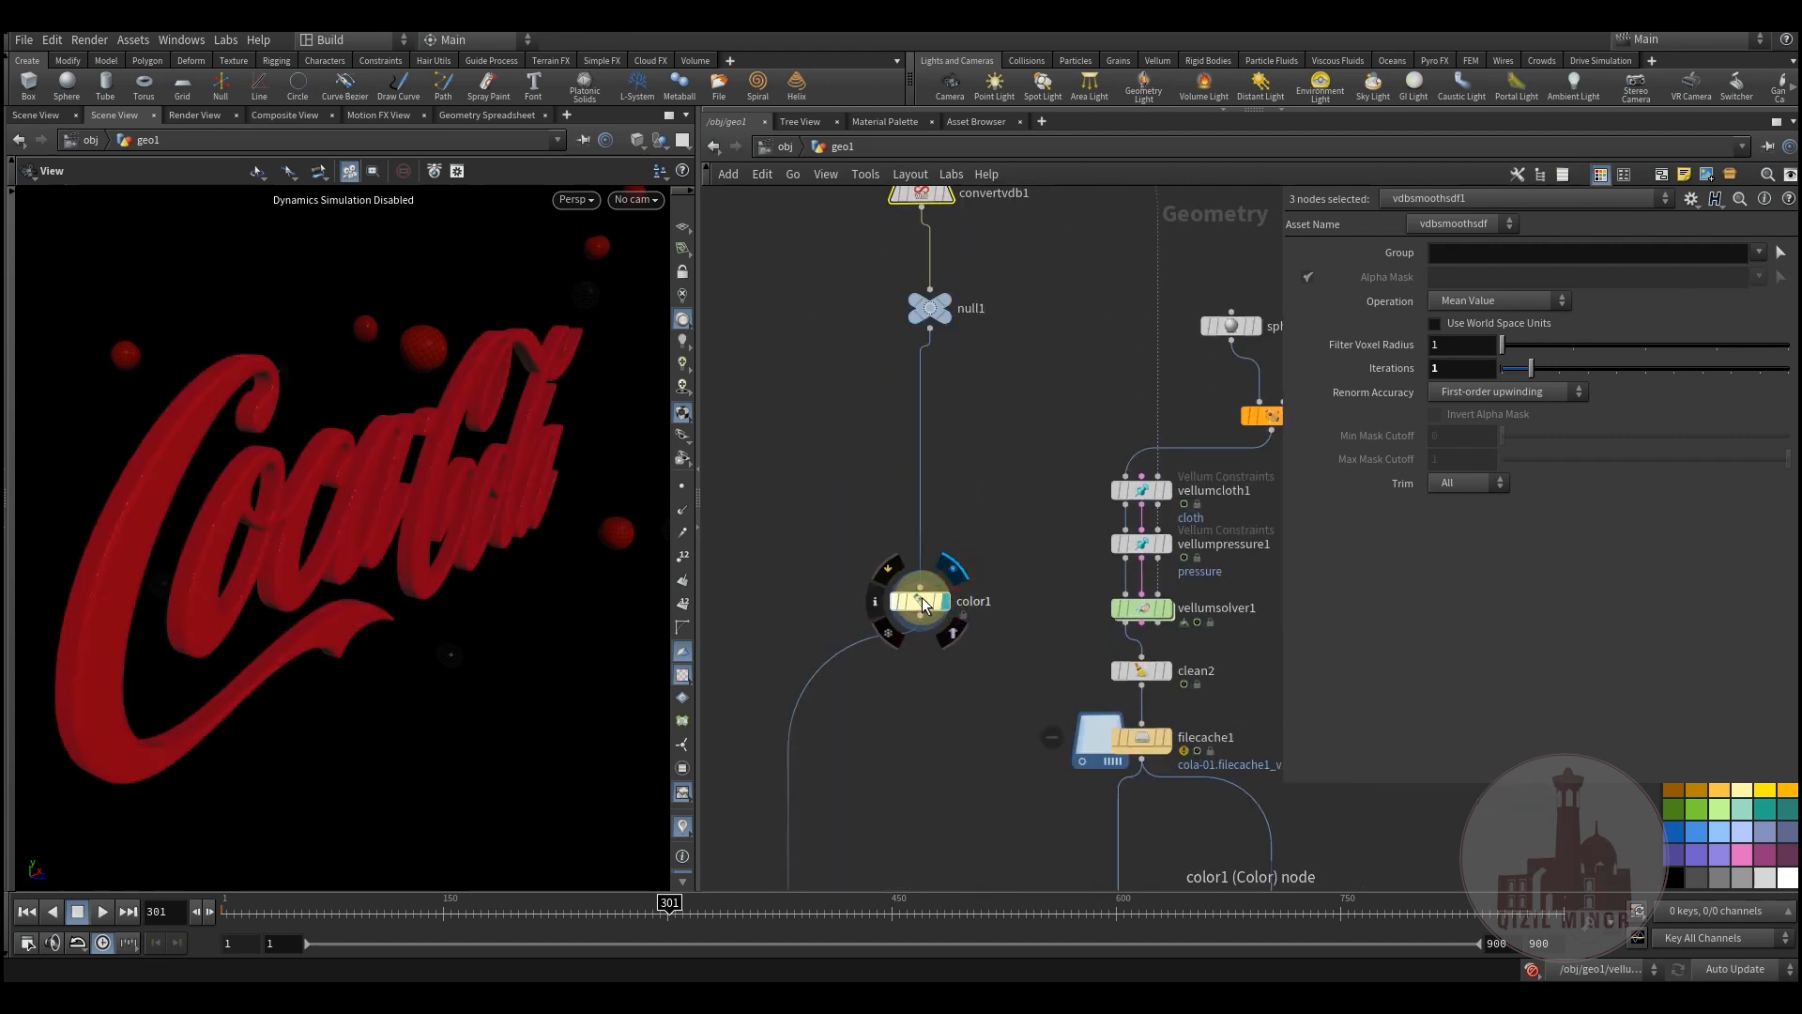
pyautogui.click(921, 601)
pyautogui.moveTo(366, 519); pyautogui.dragTo(407, 588)
# - Look over the node network around the color1 branch and view the red logo from several angles
pyautogui.moveTo(859, 684); pyautogui.dragTo(881, 331, button='middle')
pyautogui.scroll(-3, 881, 330)
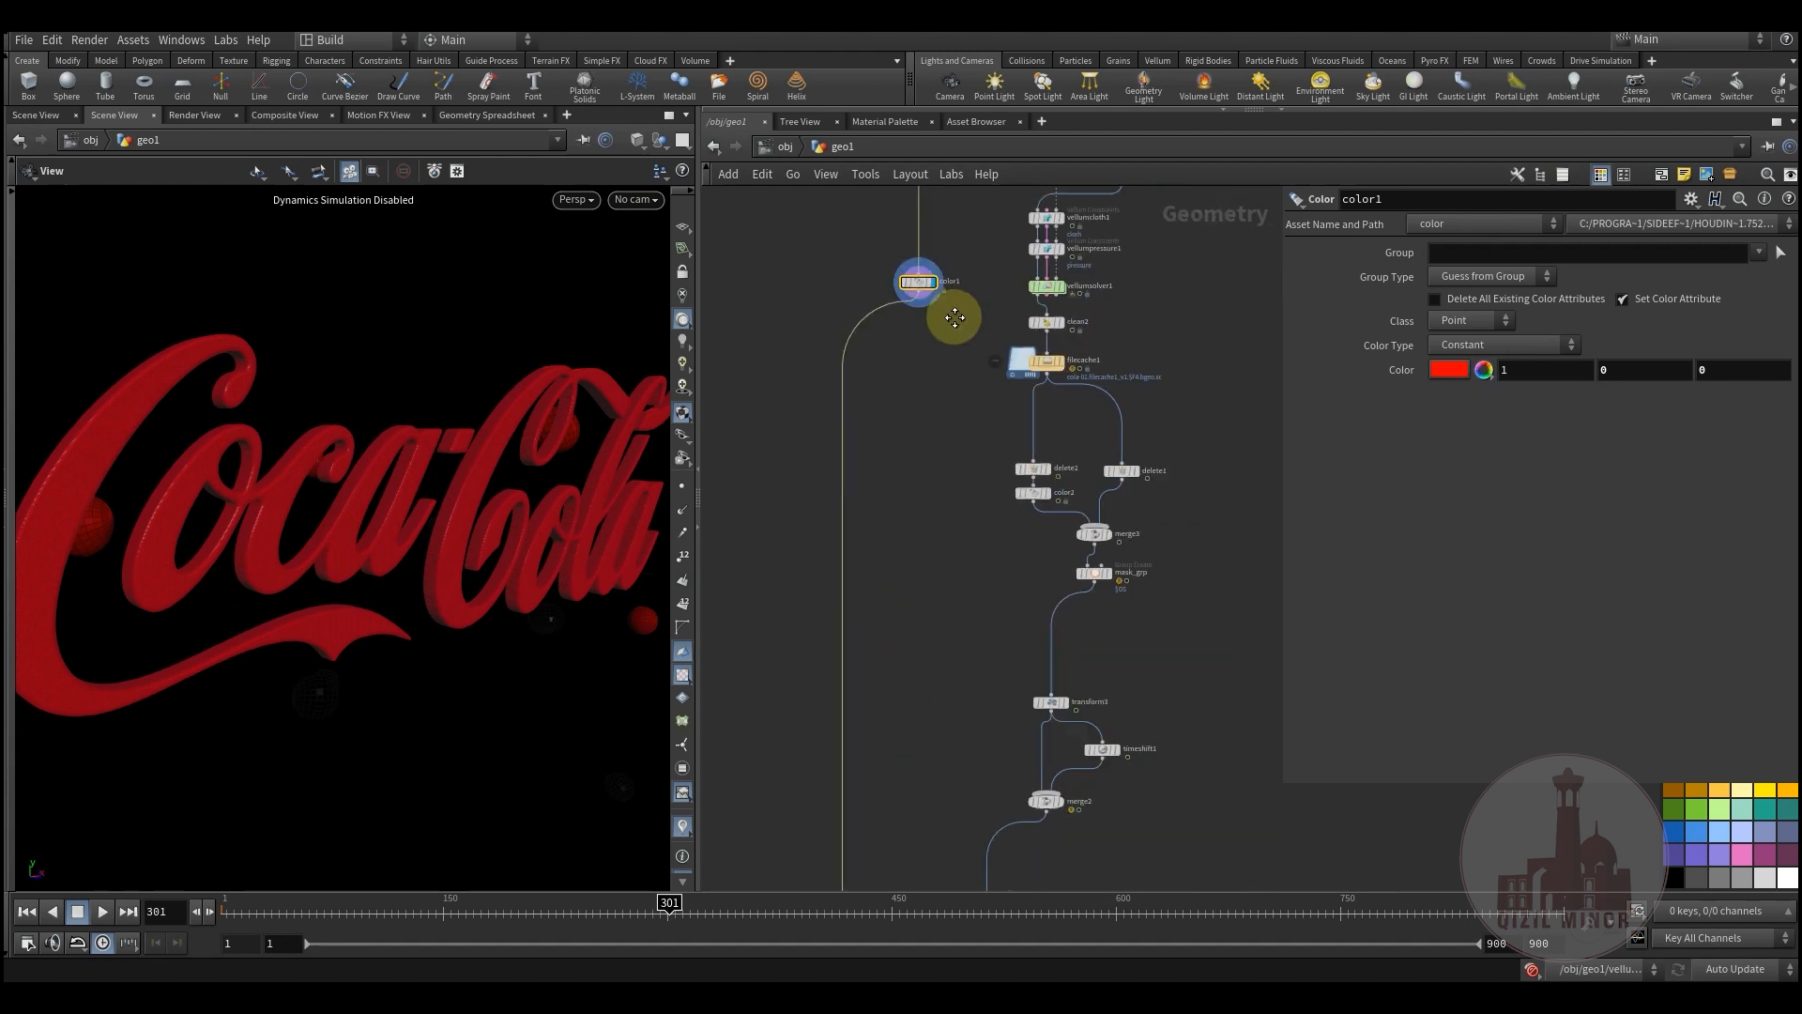
pyautogui.moveTo(791, 821); pyautogui.dragTo(836, 386, button='middle')
pyautogui.moveTo(225, 488); pyautogui.dragTo(391, 495)
pyautogui.moveTo(390, 495); pyautogui.dragTo(557, 431, button='right')
pyautogui.moveTo(556, 431); pyautogui.dragTo(429, 467)
pyautogui.moveTo(949, 508); pyautogui.dragTo(911, 742, button='middle')
pyautogui.moveTo(939, 347); pyautogui.dragTo(881, 619, button='middle')
pyautogui.moveTo(959, 273); pyautogui.dragTo(882, 469, button='middle')
# - Locate the grid1 node at the start of the sphere branch and display it with its parameters
pyautogui.scroll(4, 1013, 584)
pyautogui.moveTo(1055, 437); pyautogui.dragTo(960, 850, button='middle')
pyautogui.scroll(2, 988, 805)
pyautogui.scroll(-2, 986, 798)
pyautogui.click(1024, 447)
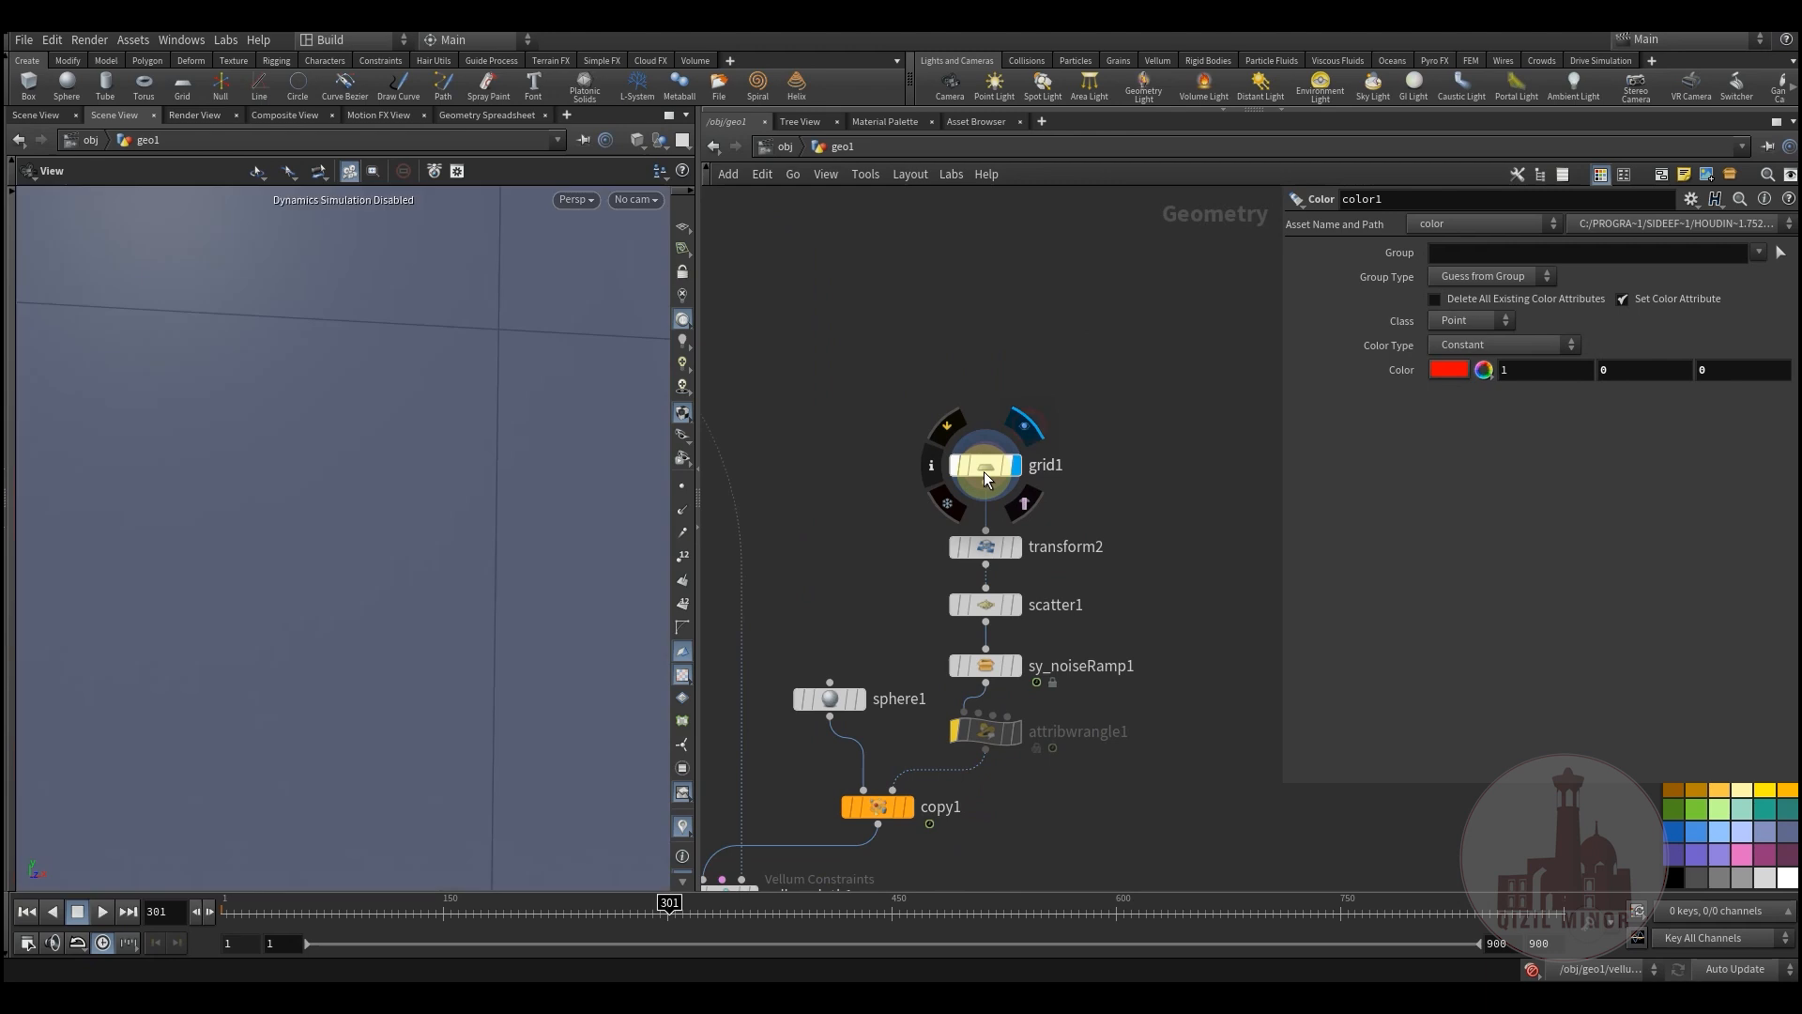
pyautogui.moveTo(414, 554); pyautogui.dragTo(314, 583)
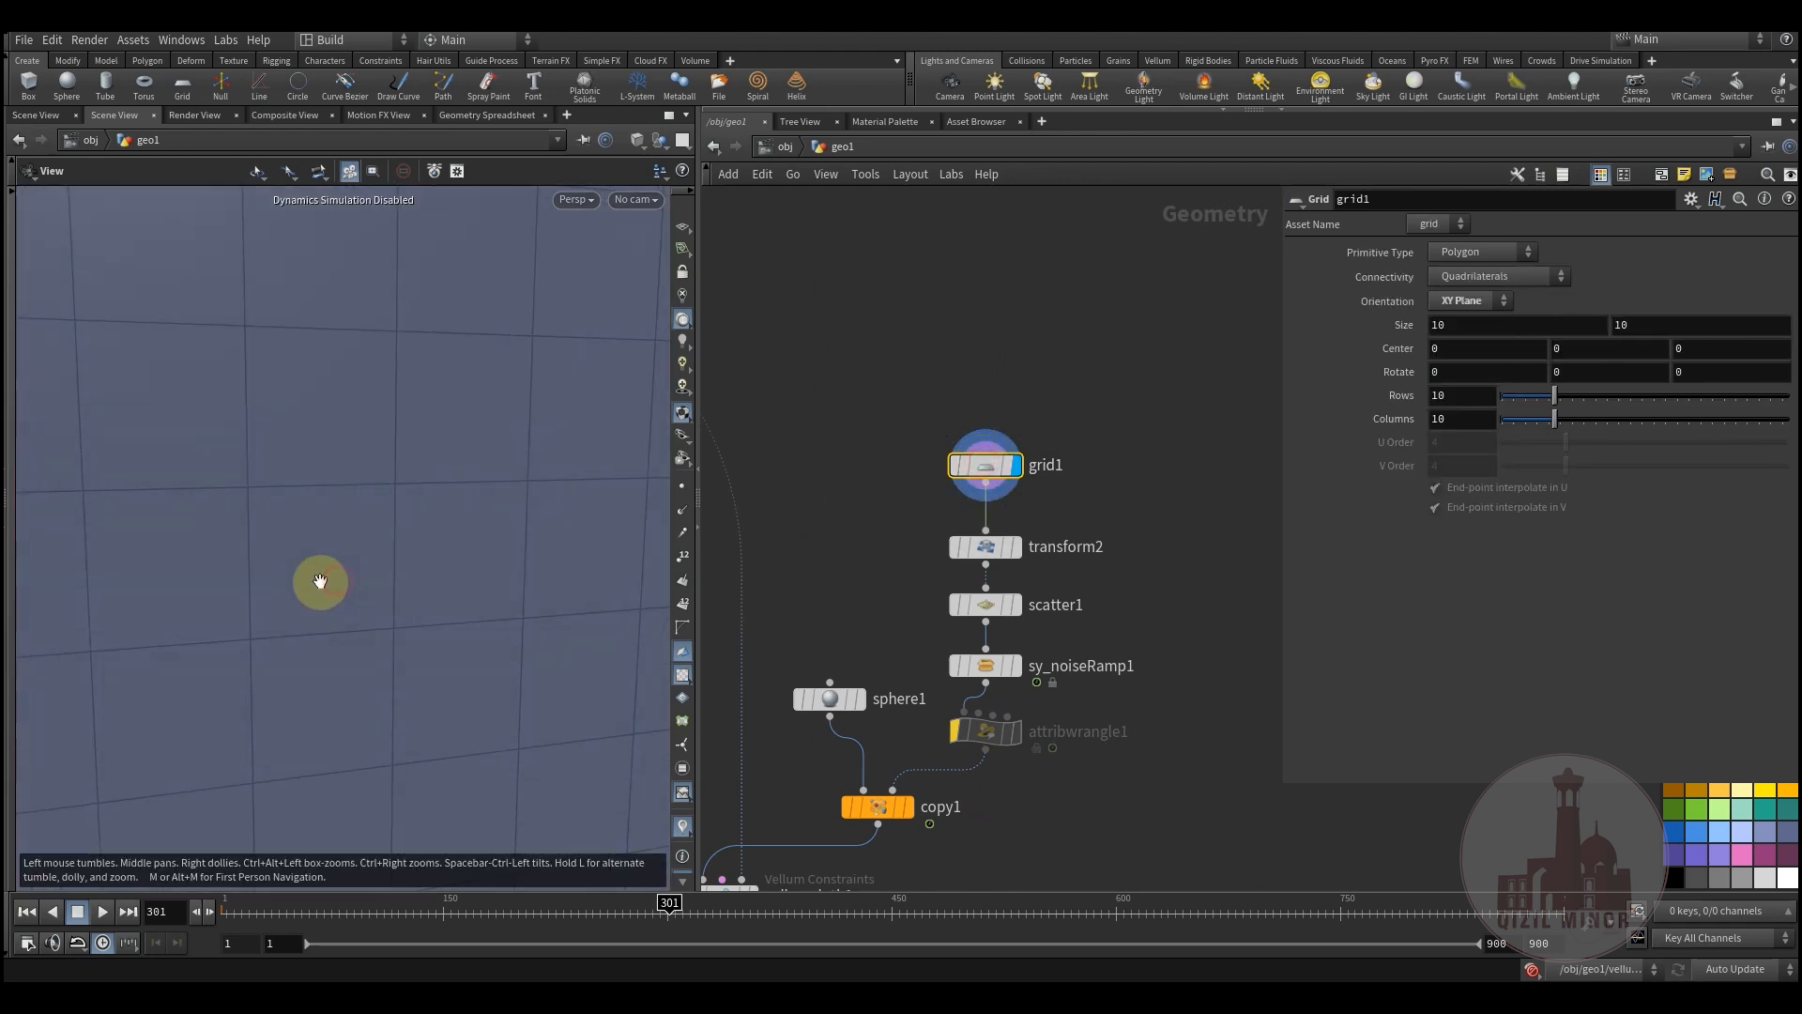
# - Display the color1 node again and look at the logo through cam1
pyautogui.moveTo(817, 487); pyautogui.dragTo(1064, 422, button='middle')
pyautogui.scroll(-2, 1028, 555)
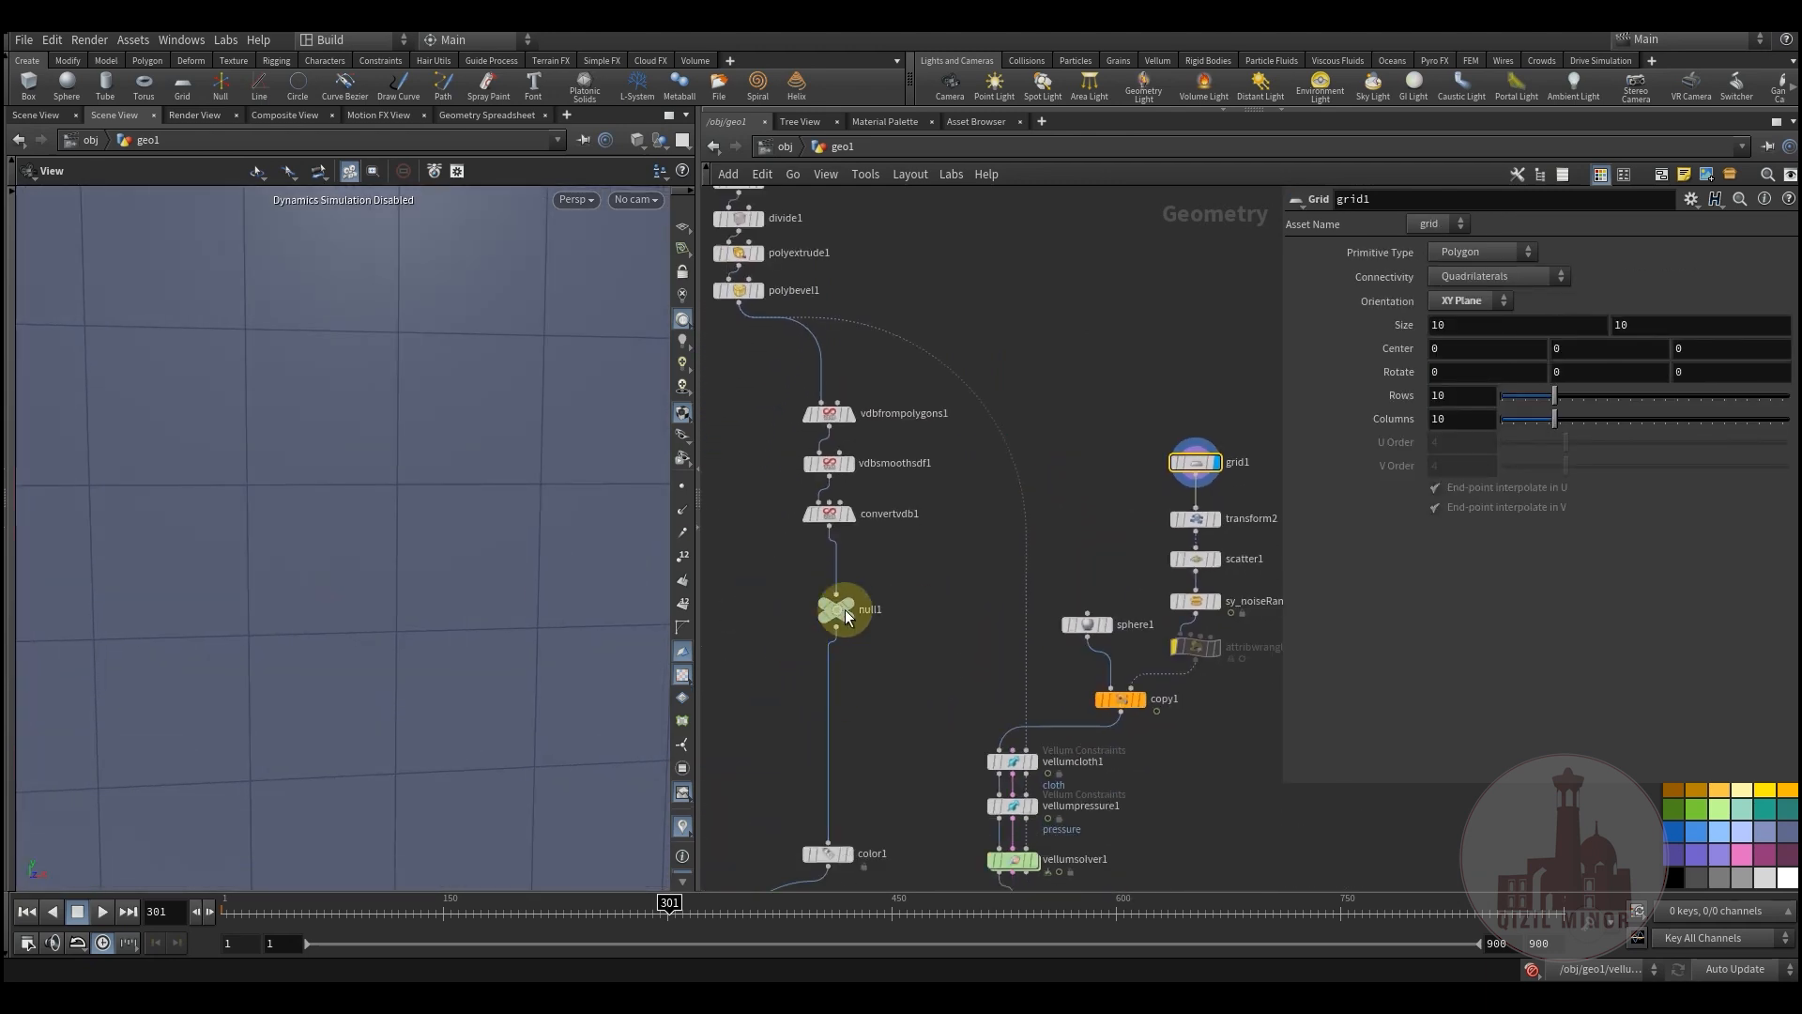
pyautogui.click(839, 856)
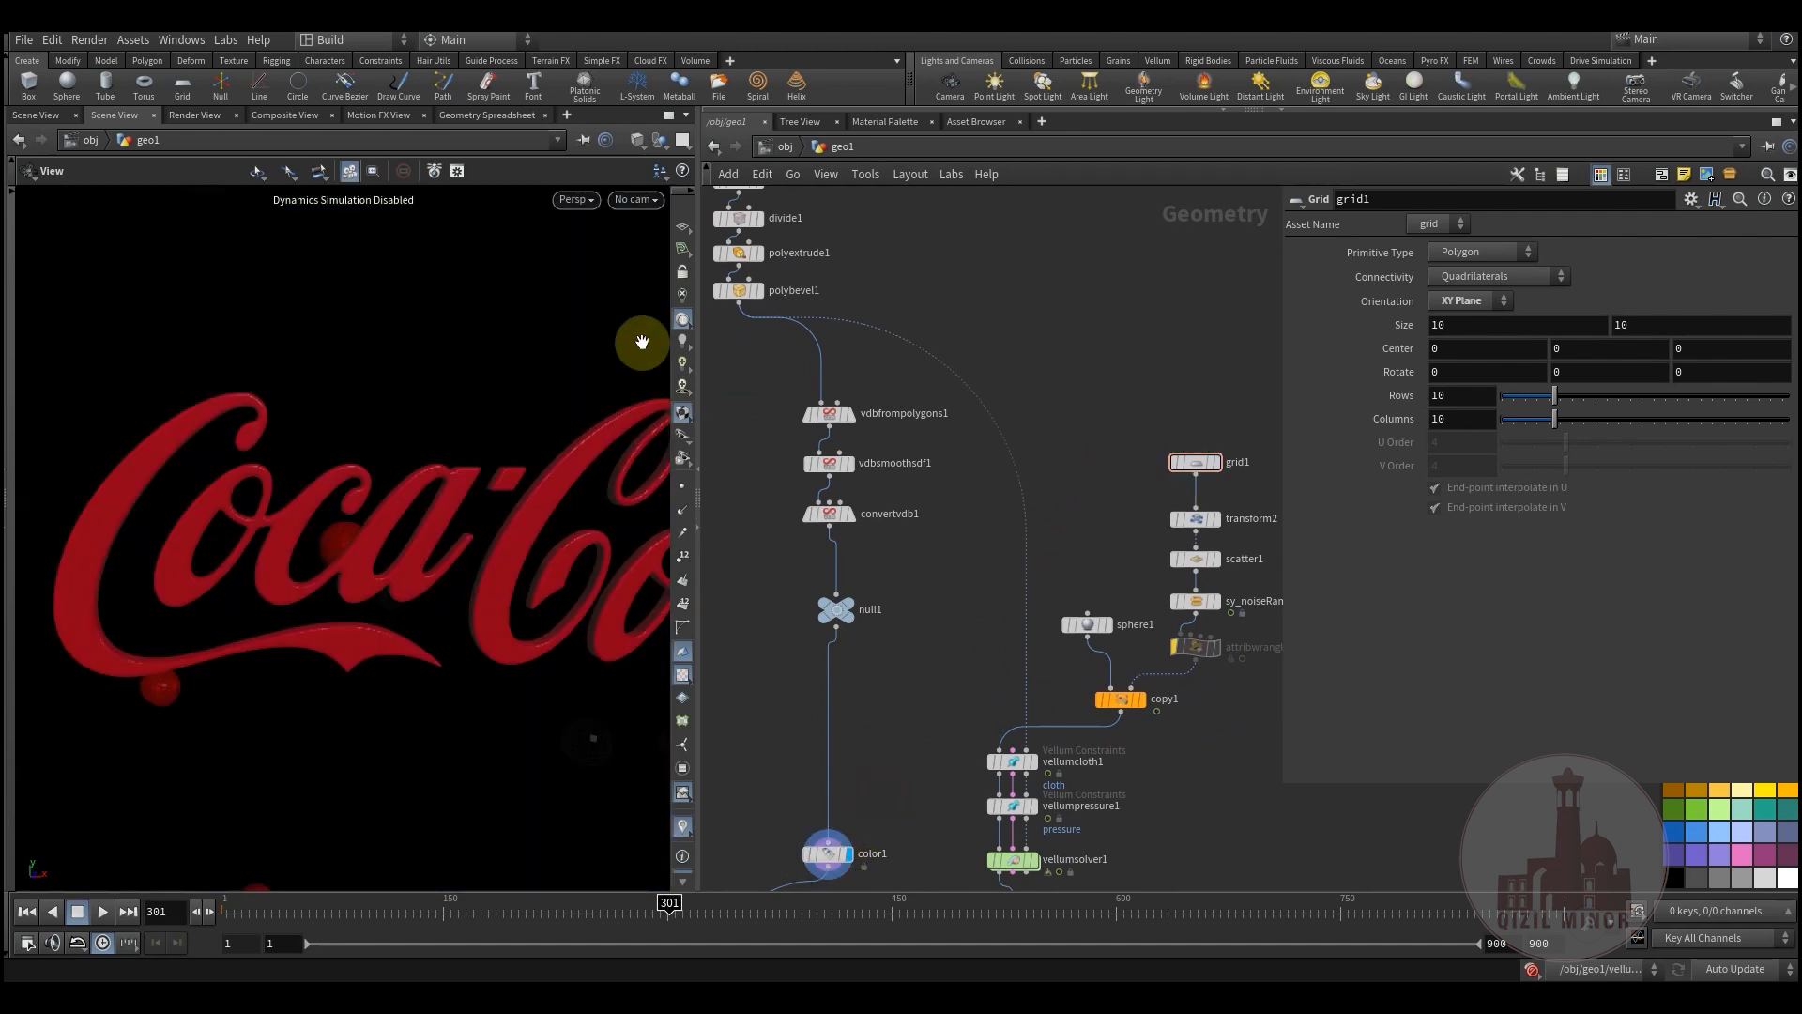
pyautogui.click(627, 200)
pyautogui.click(646, 288)
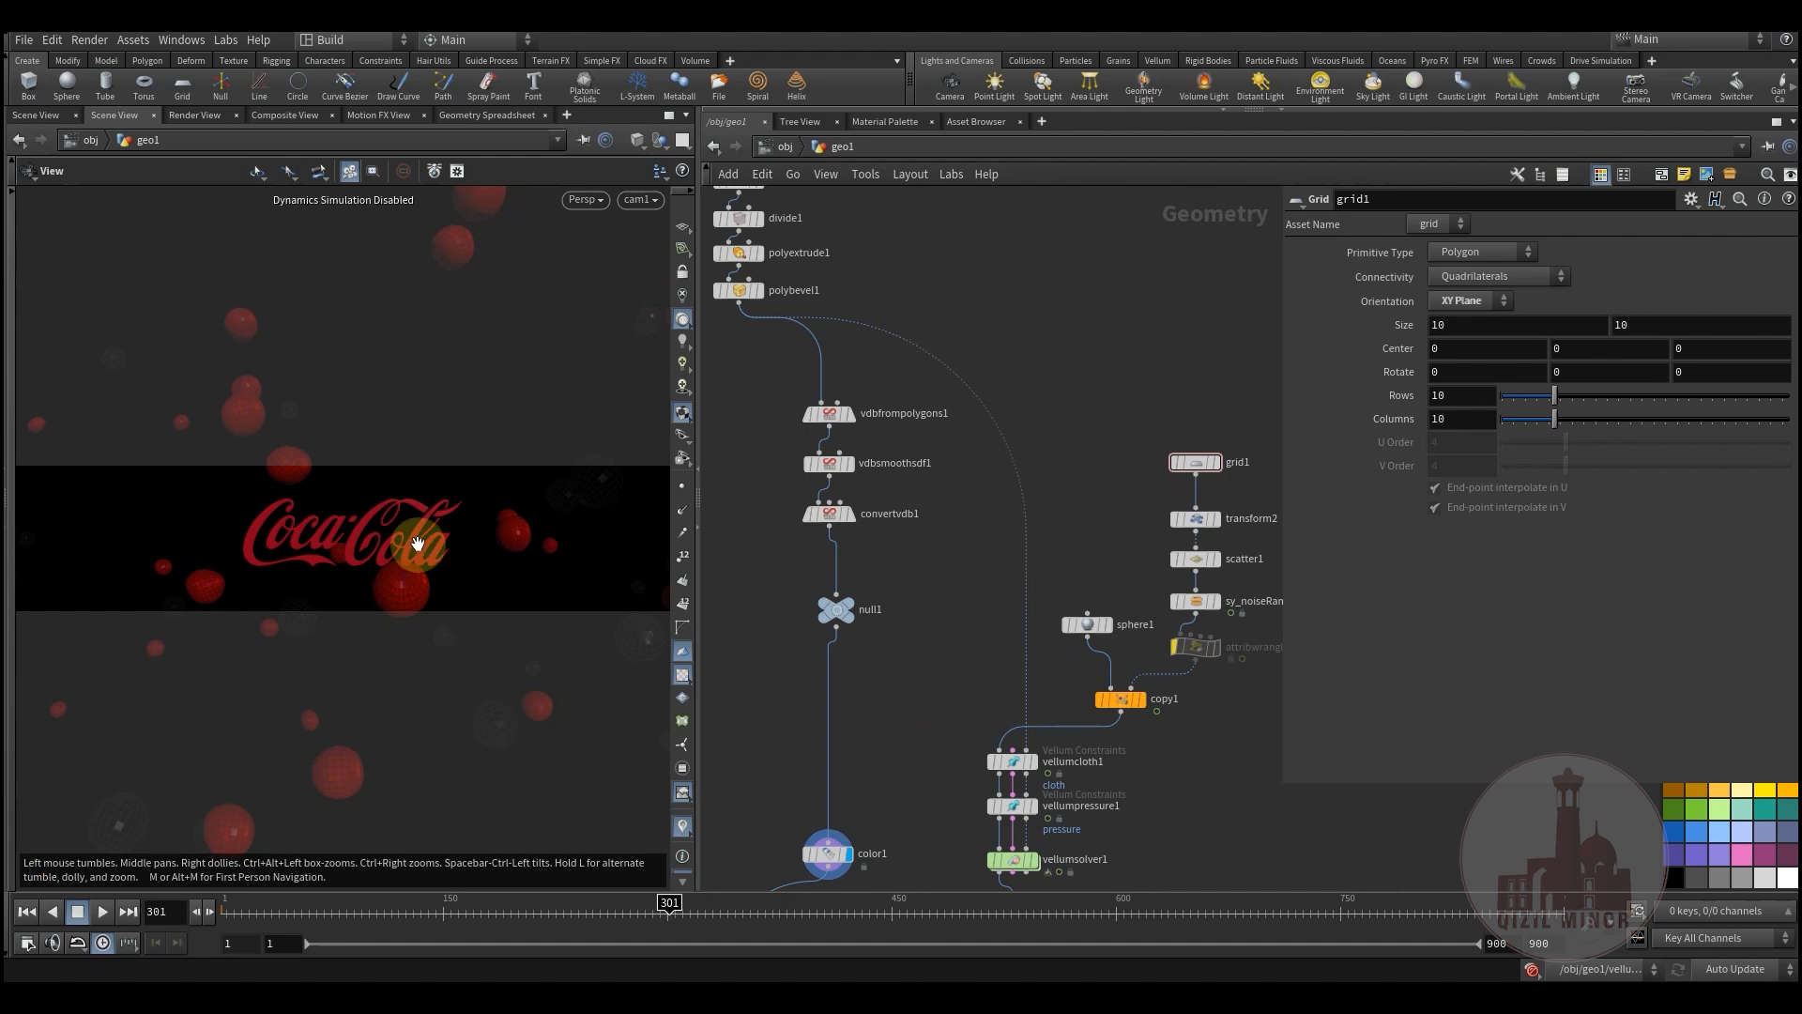
# - Return to the sphere branch and display the grid1 node through cam1
pyautogui.moveTo(929, 696); pyautogui.dragTo(1157, 701, button='middle')
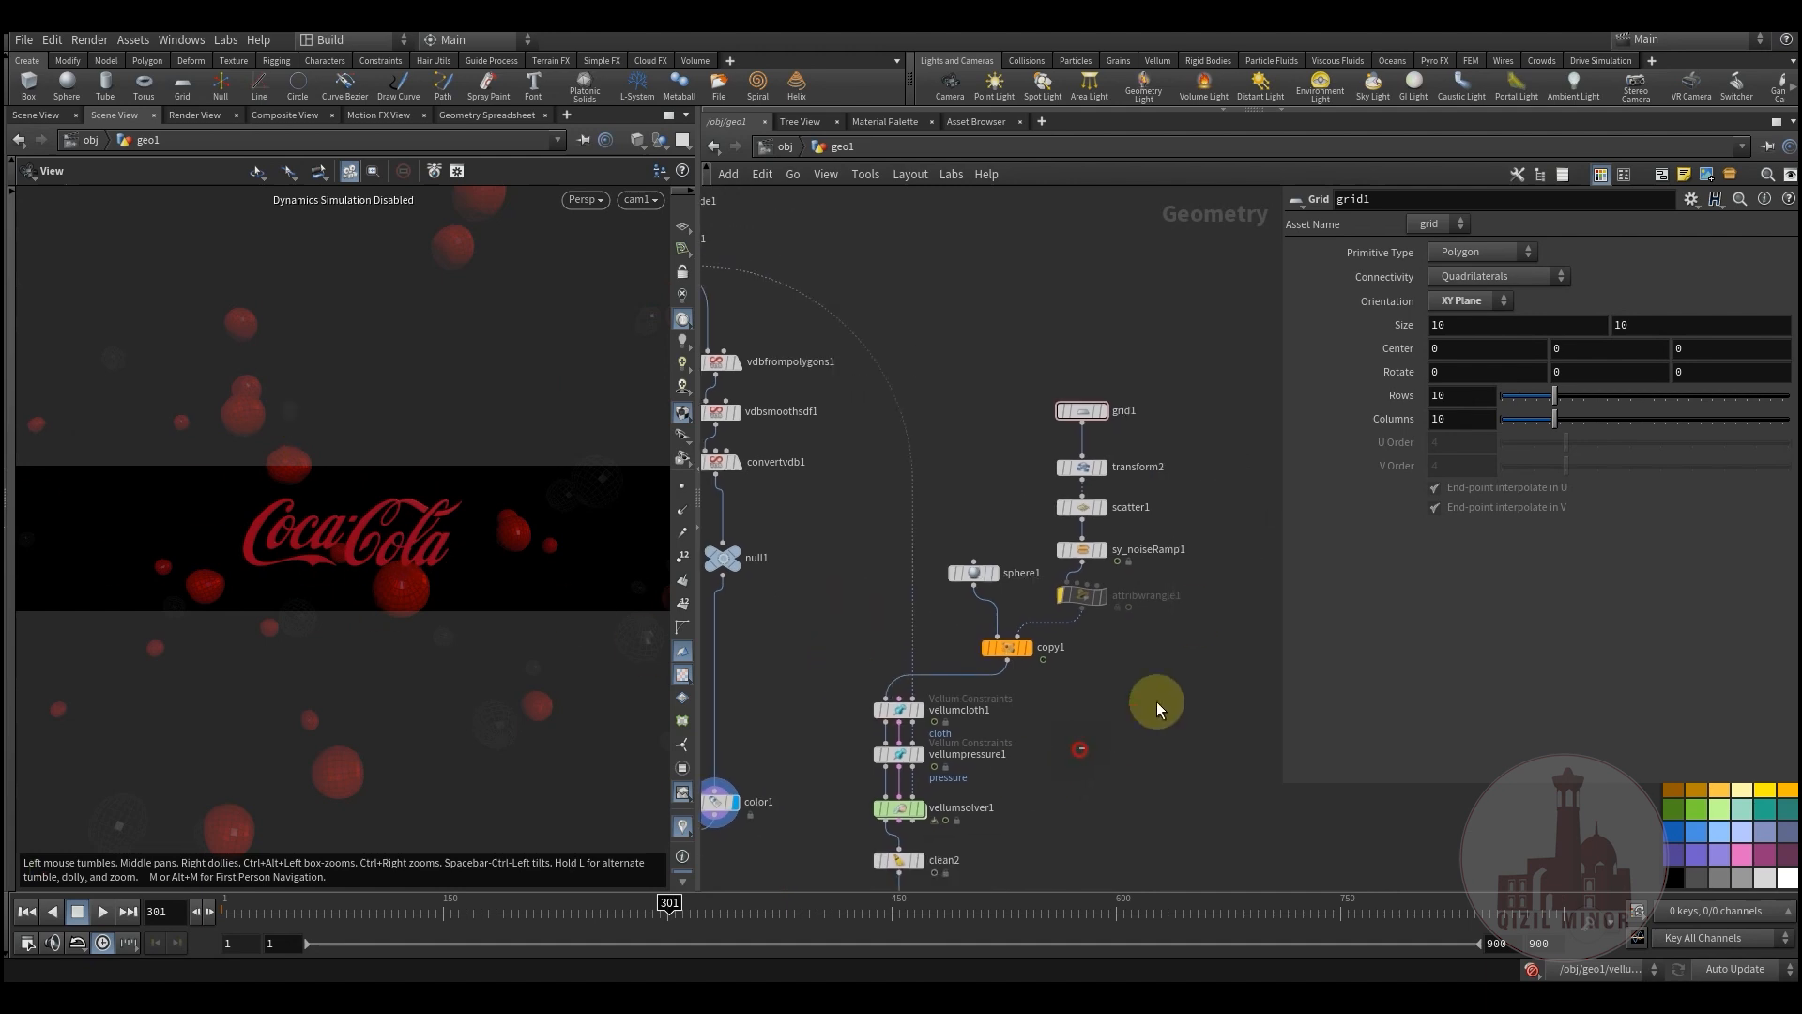
pyautogui.click(657, 146)
pyautogui.click(756, 198)
pyautogui.click(1108, 383)
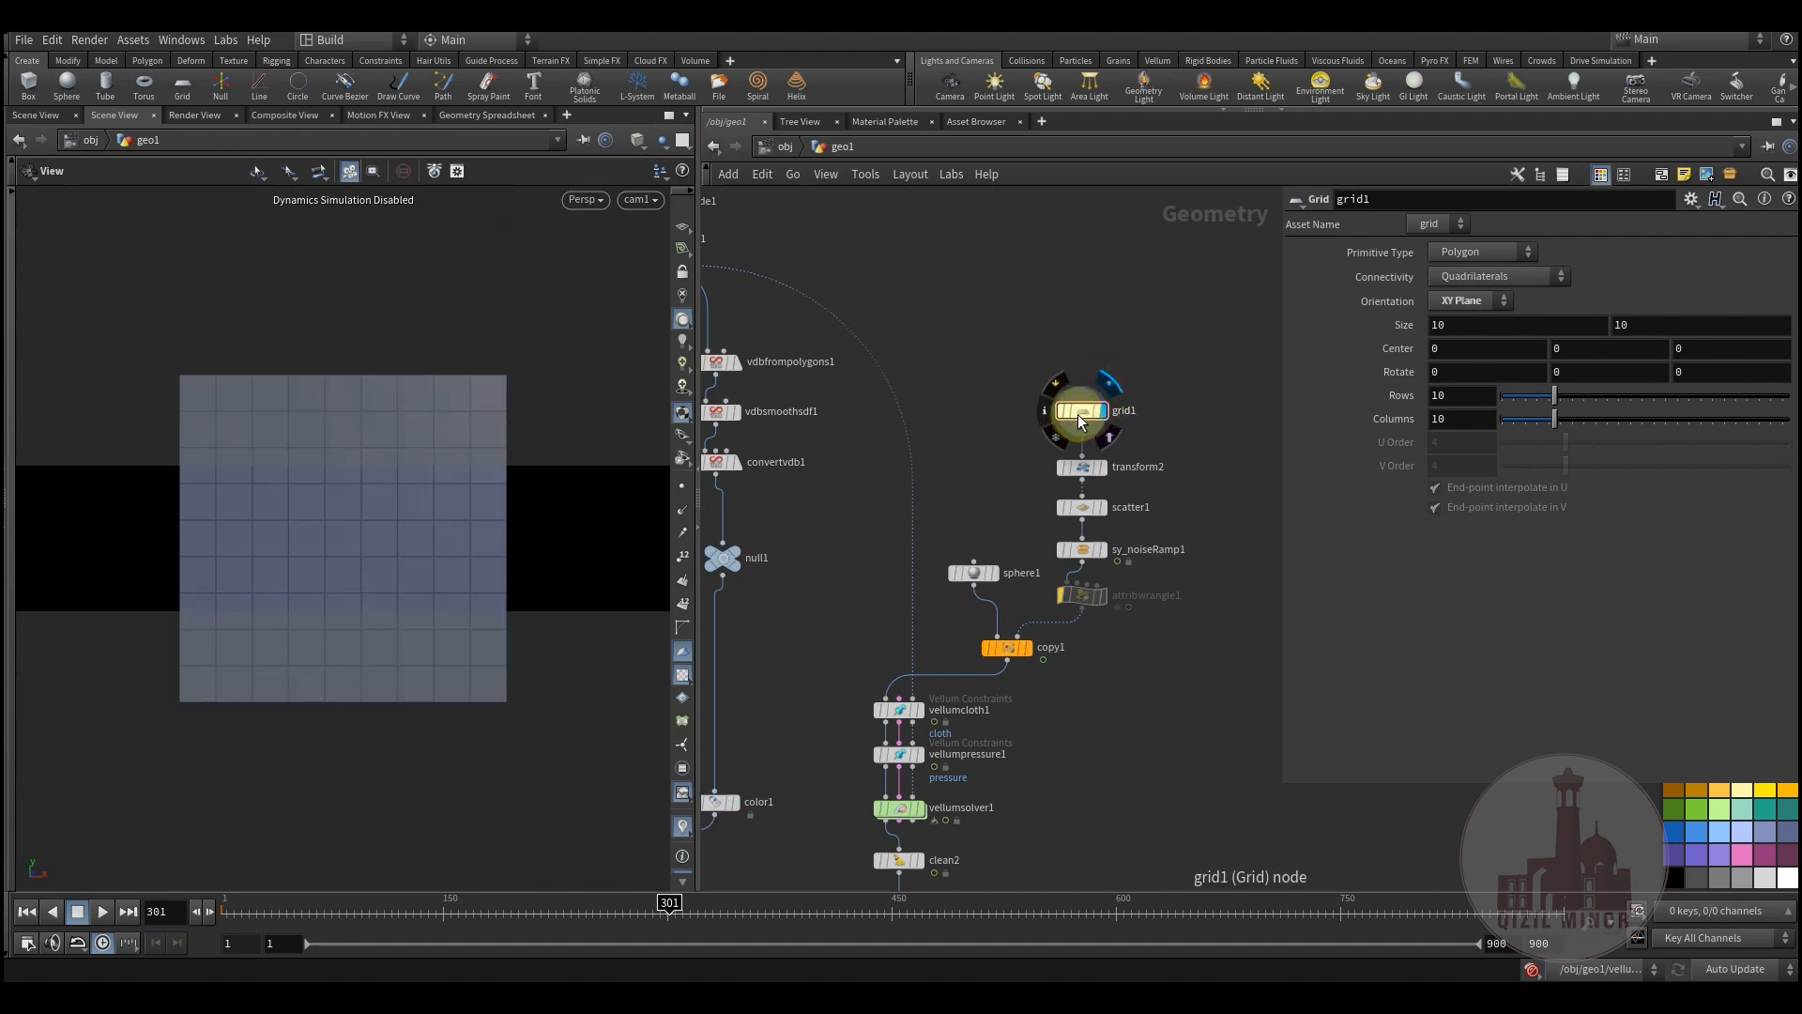
pyautogui.scroll(3, 1123, 538)
# - Display the transform2 node and review its parameters, then display the scatter1 node's points
pyautogui.click(1110, 413)
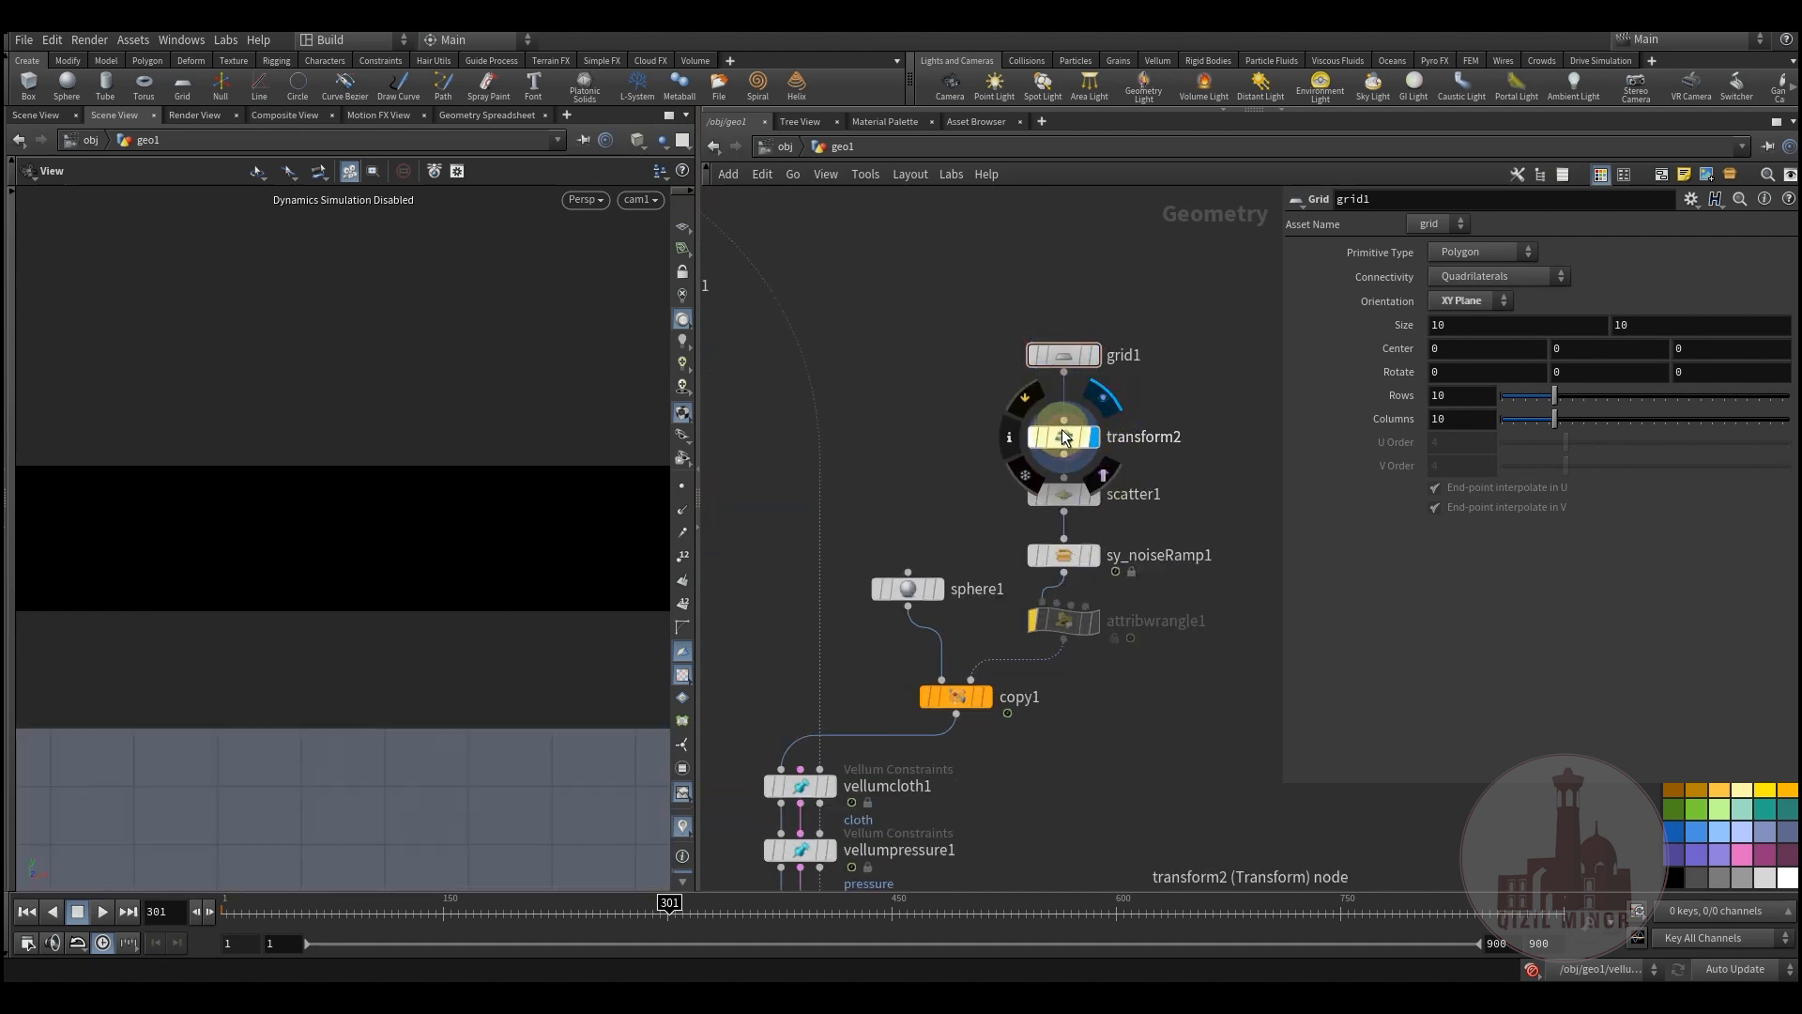
pyautogui.click(1061, 434)
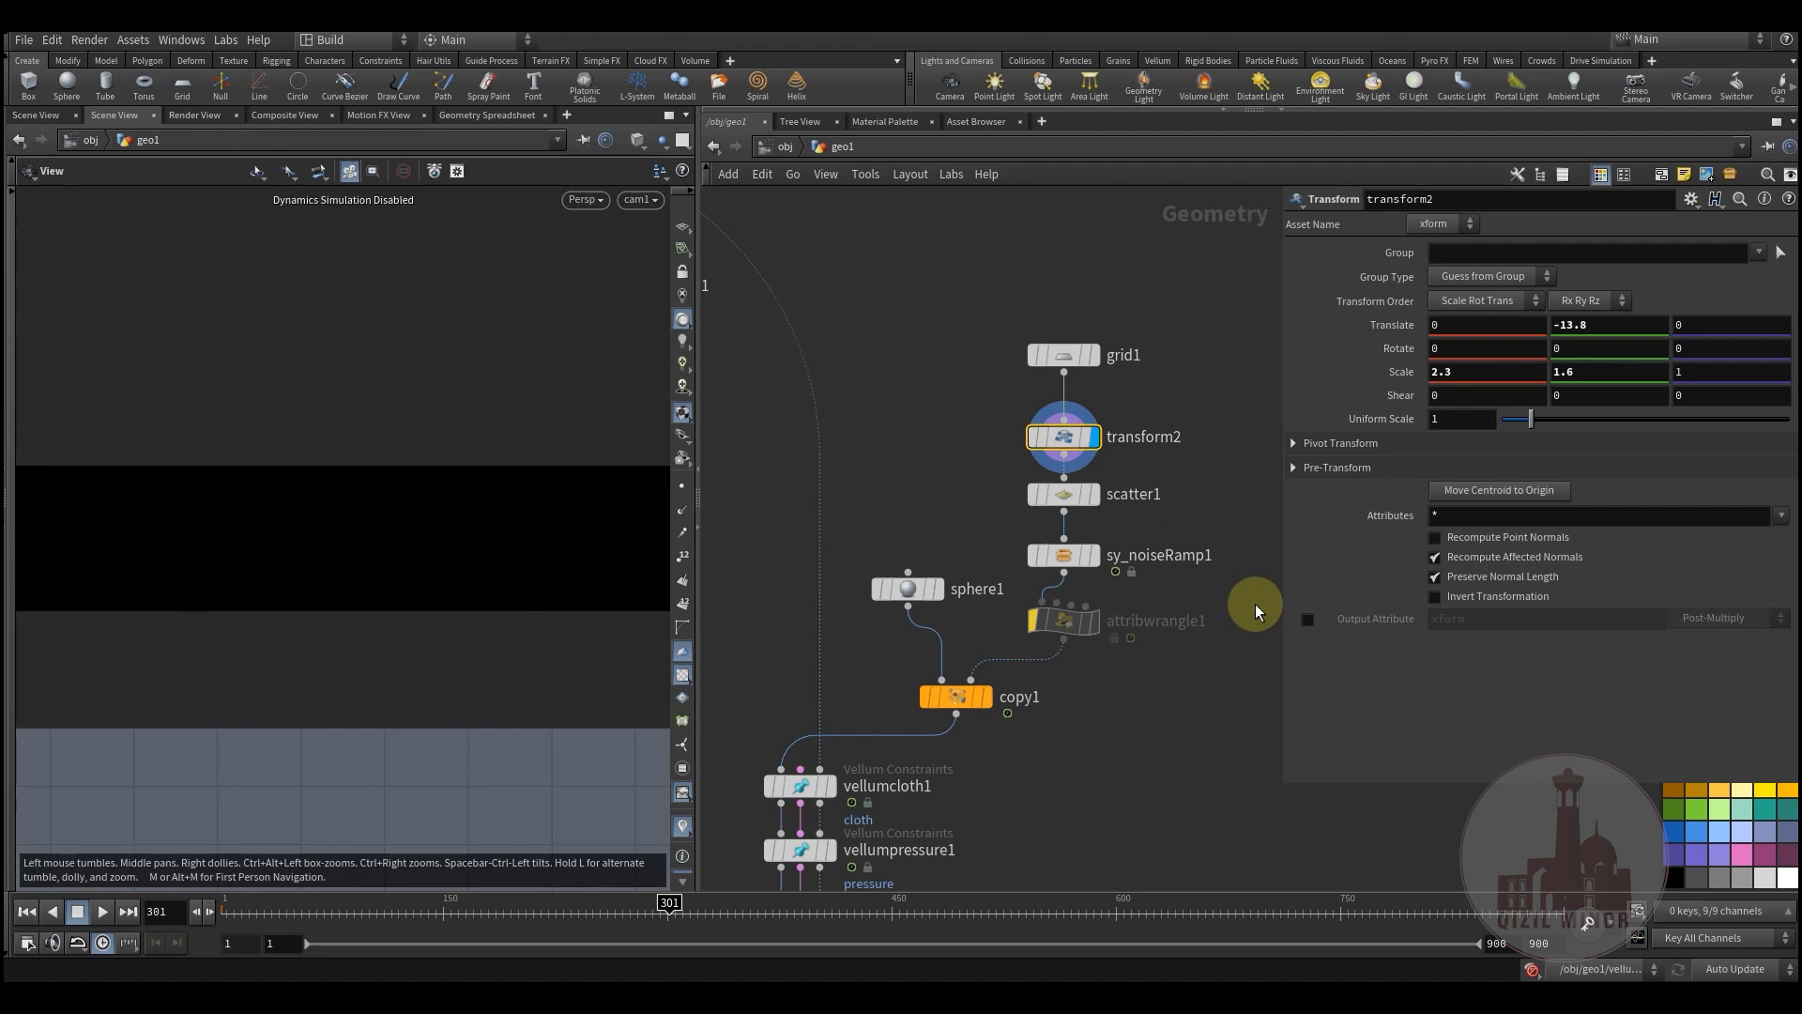
pyautogui.click(1094, 493)
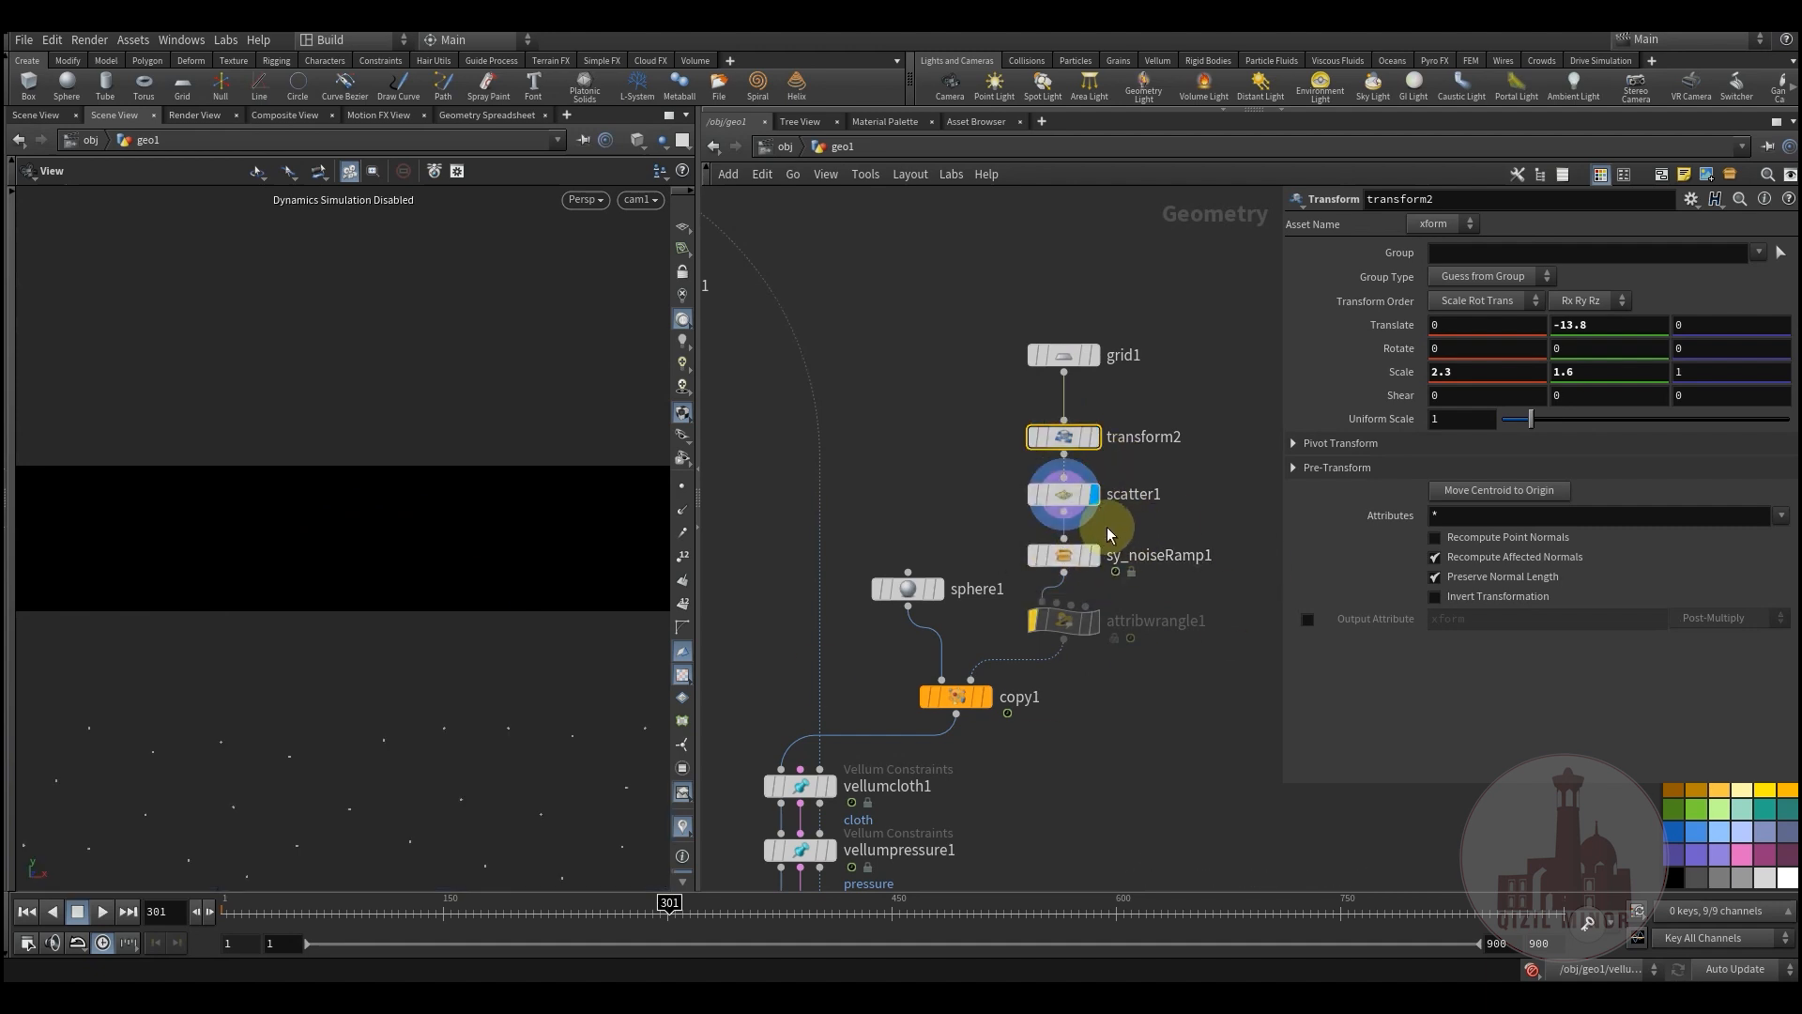
# - Display the sy_noiseRamp1 node with its ramp and noise parameters, and examine its colored points outside the camera view
pyautogui.click(1079, 554)
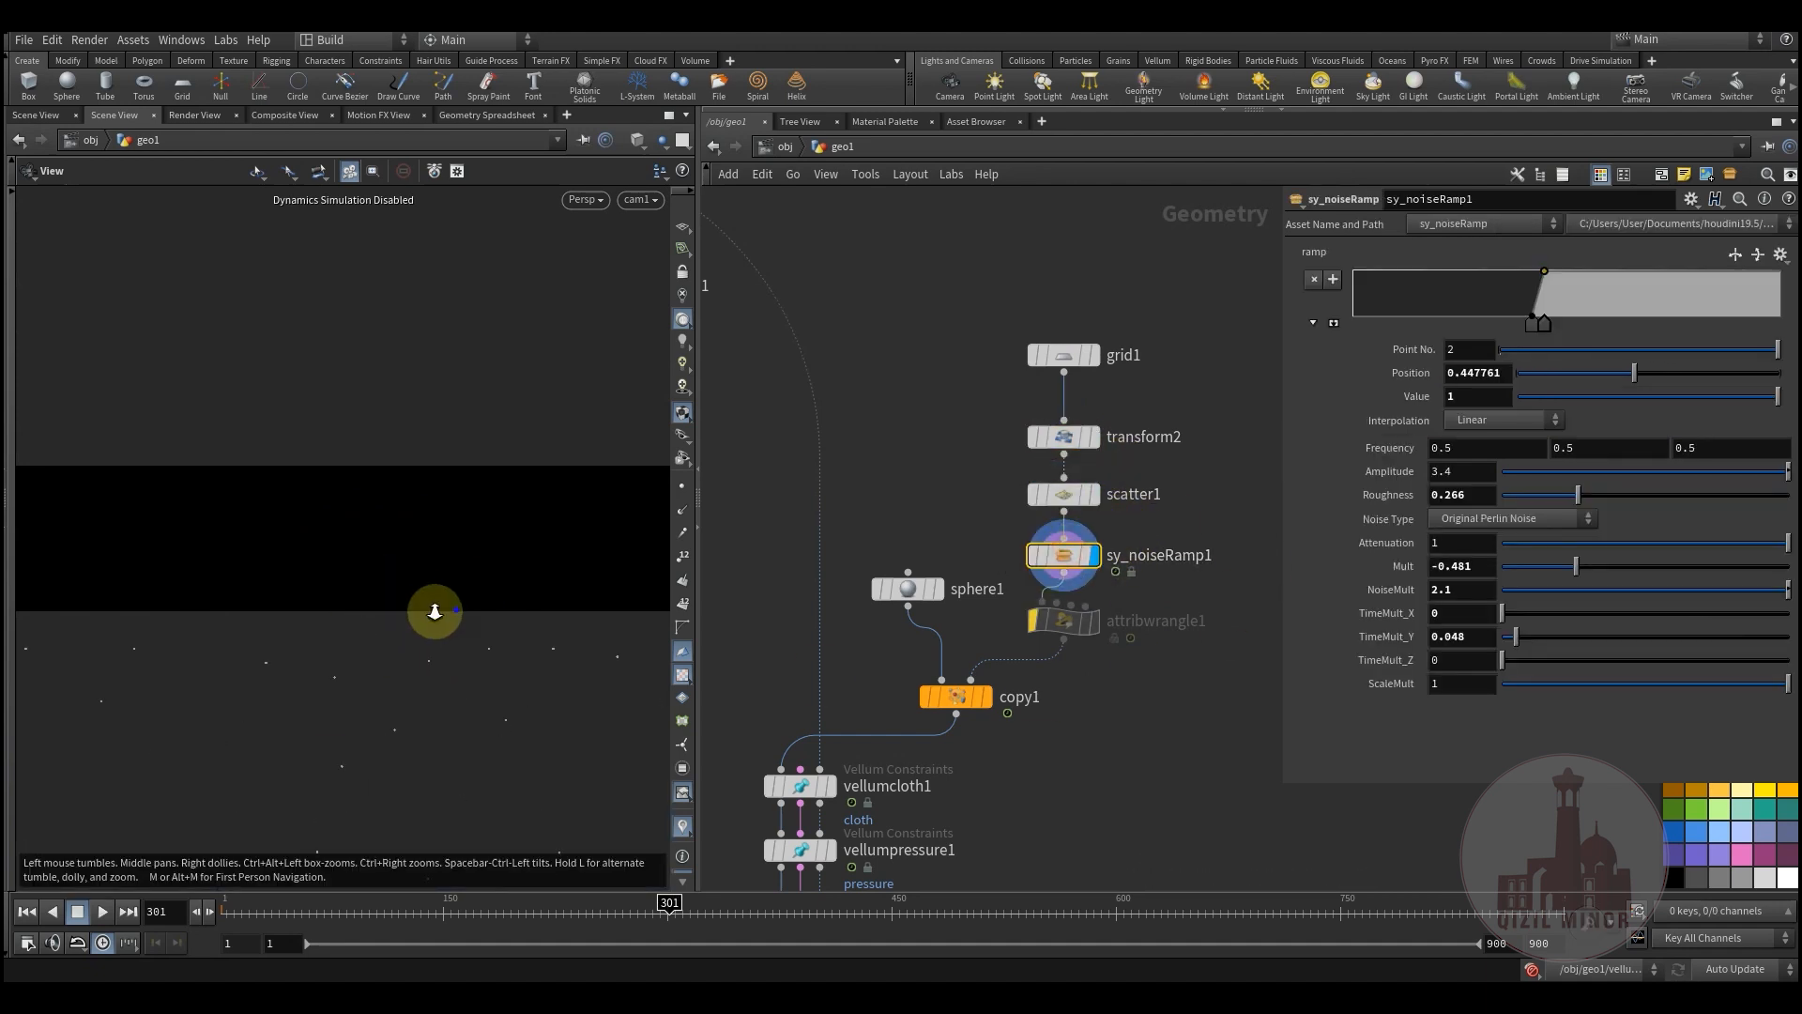
pyautogui.moveTo(435, 611); pyautogui.dragTo(390, 734)
pyautogui.moveTo(339, 597); pyautogui.dragTo(459, 634)
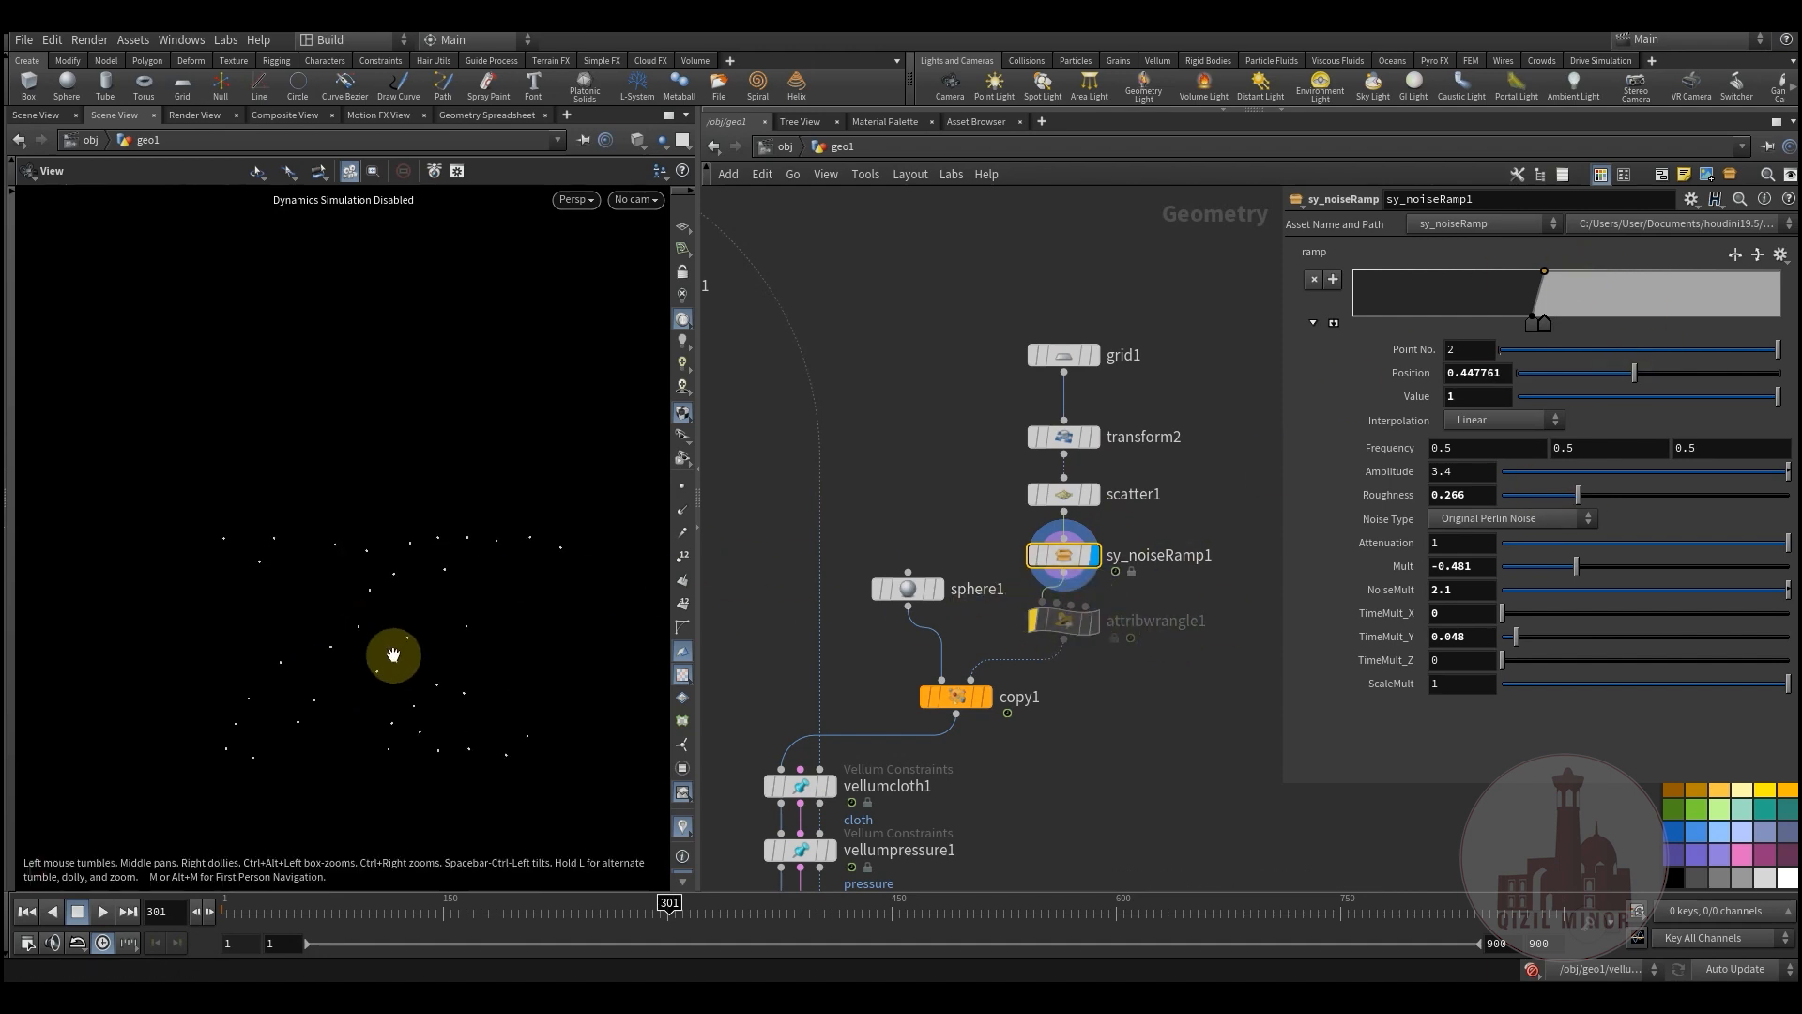
pyautogui.moveTo(394, 605); pyautogui.dragTo(491, 693)
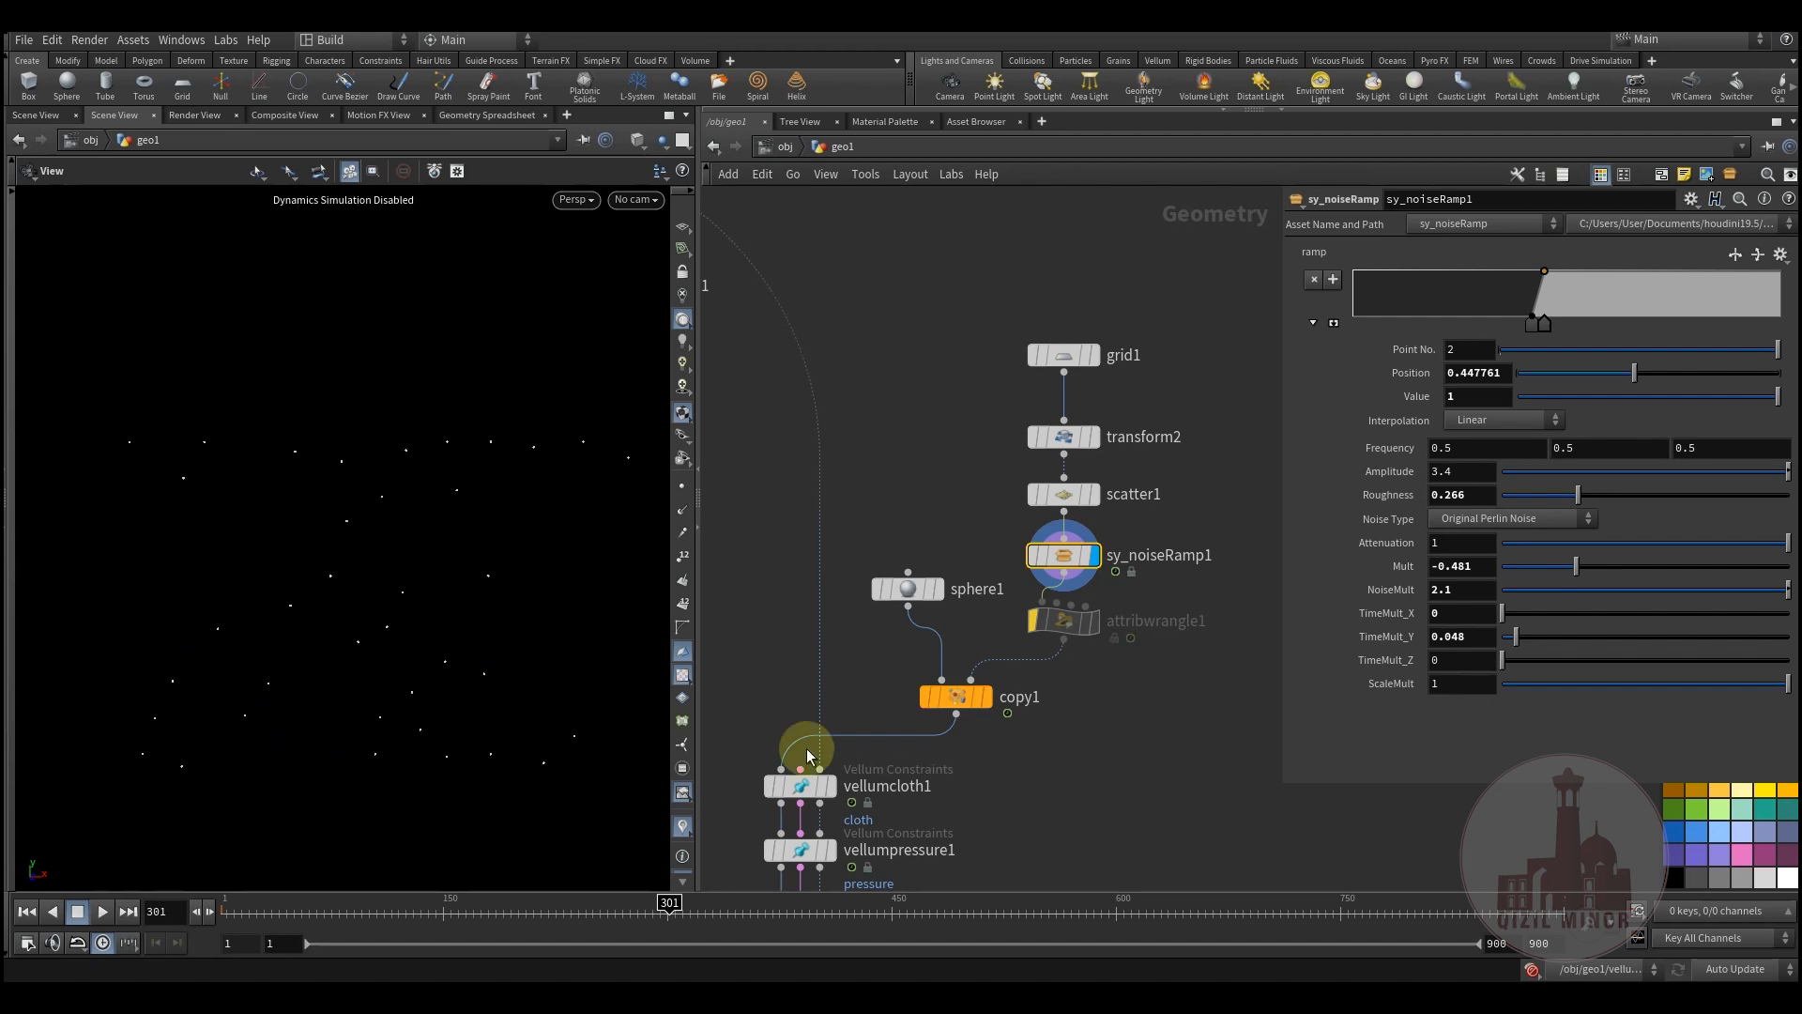
# - Display the copy1 node and examine its copied spheres, then display the vellumcloth1 node with its parameters
pyautogui.click(960, 704)
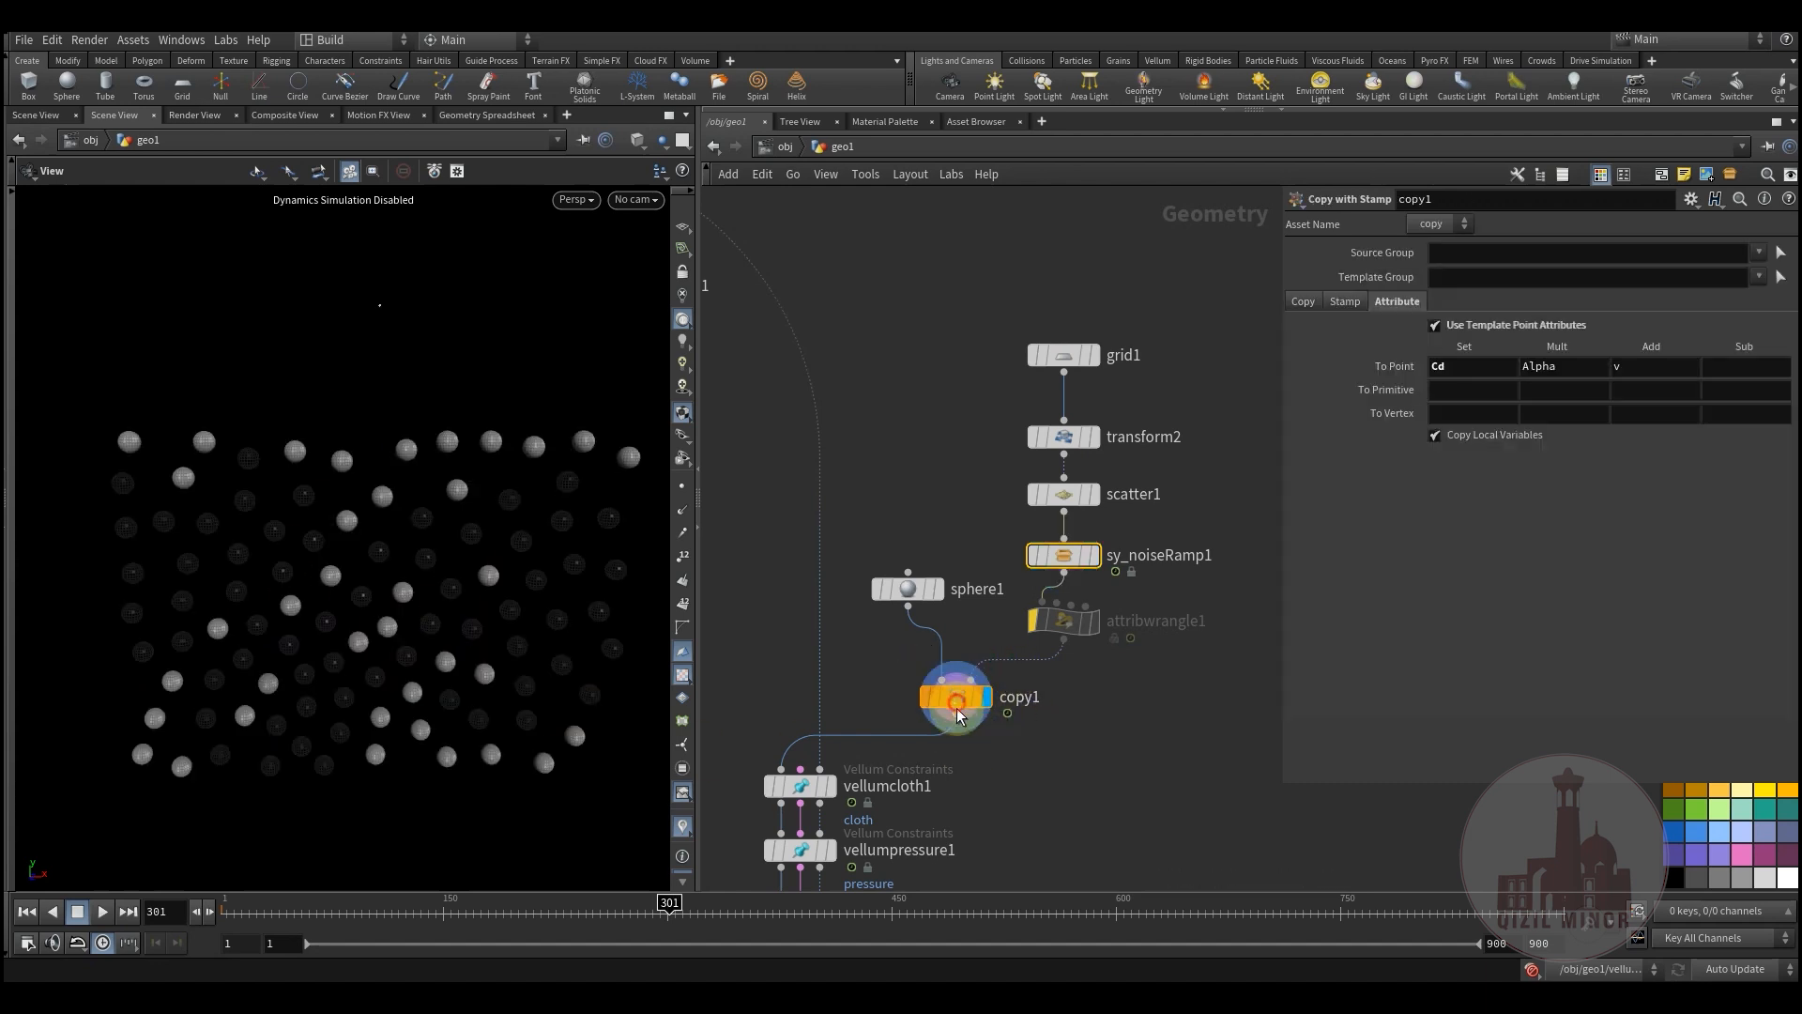
pyautogui.moveTo(258, 584); pyautogui.dragTo(500, 657)
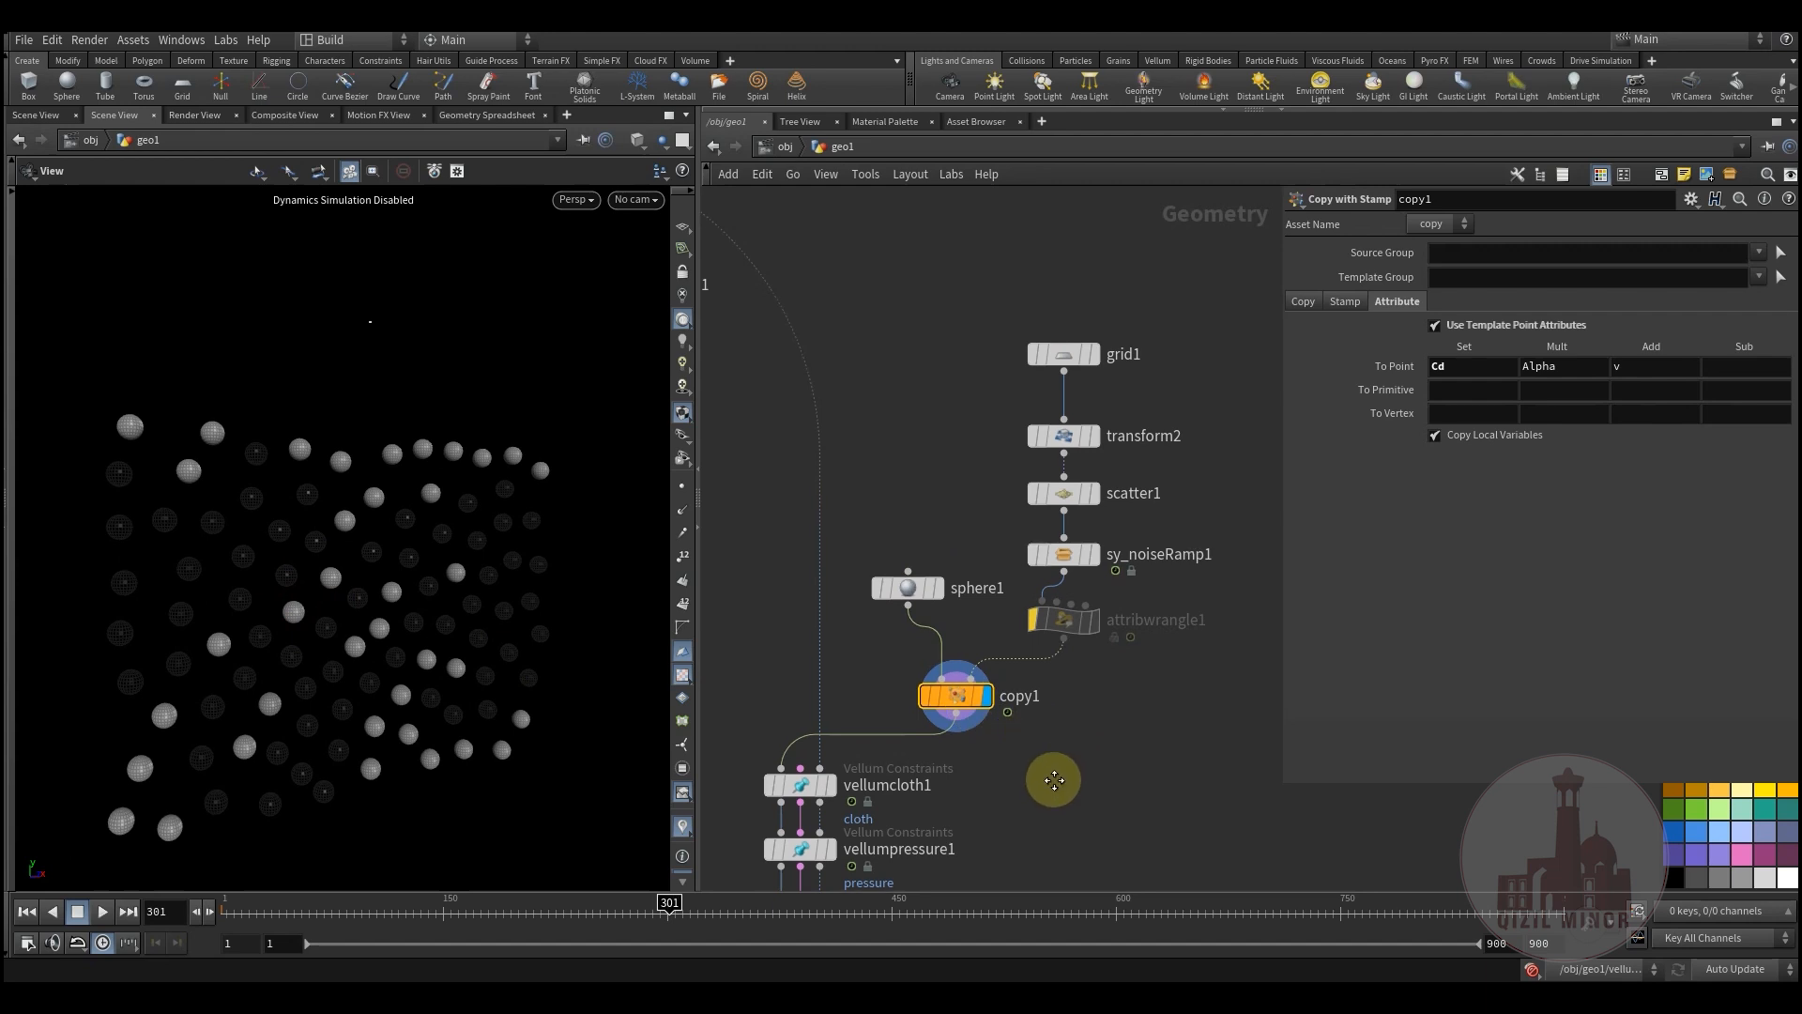
pyautogui.moveTo(1050, 776); pyautogui.dragTo(1113, 542, button='middle')
pyautogui.moveTo(918, 542)
pyautogui.click(873, 570)
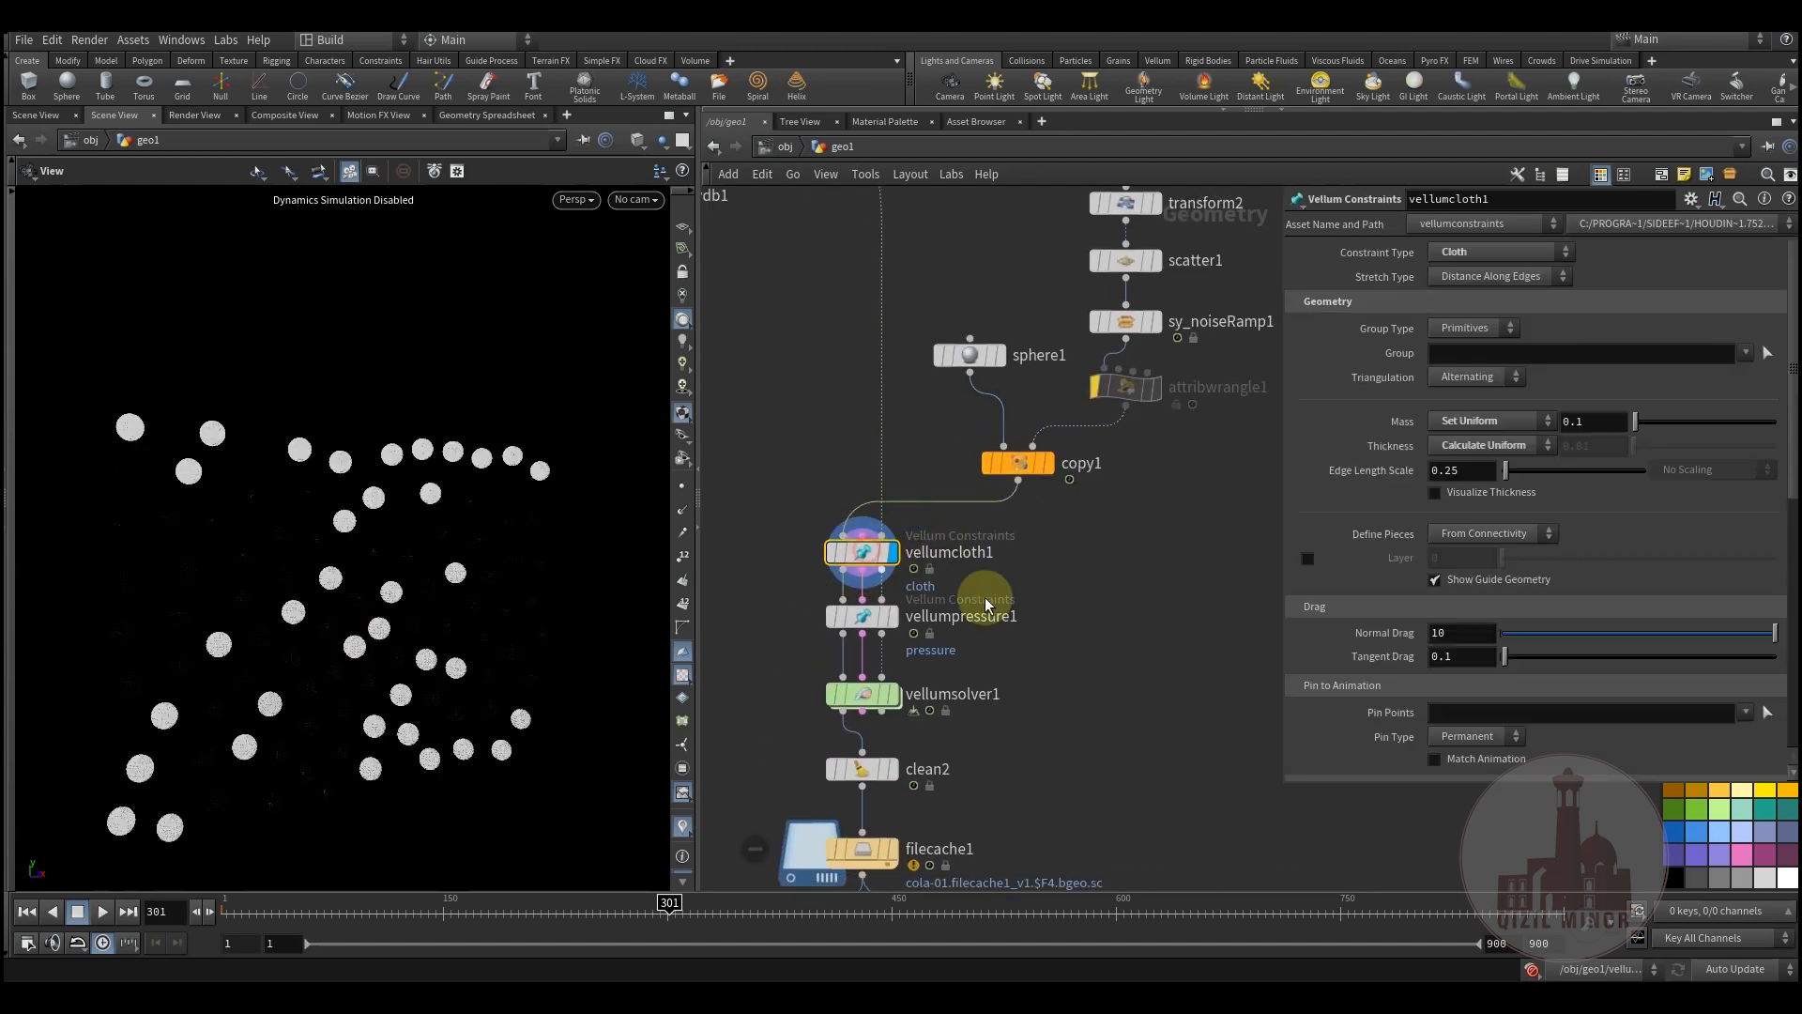
pyautogui.moveTo(1114, 666); pyautogui.dragTo(1115, 616, button='middle')
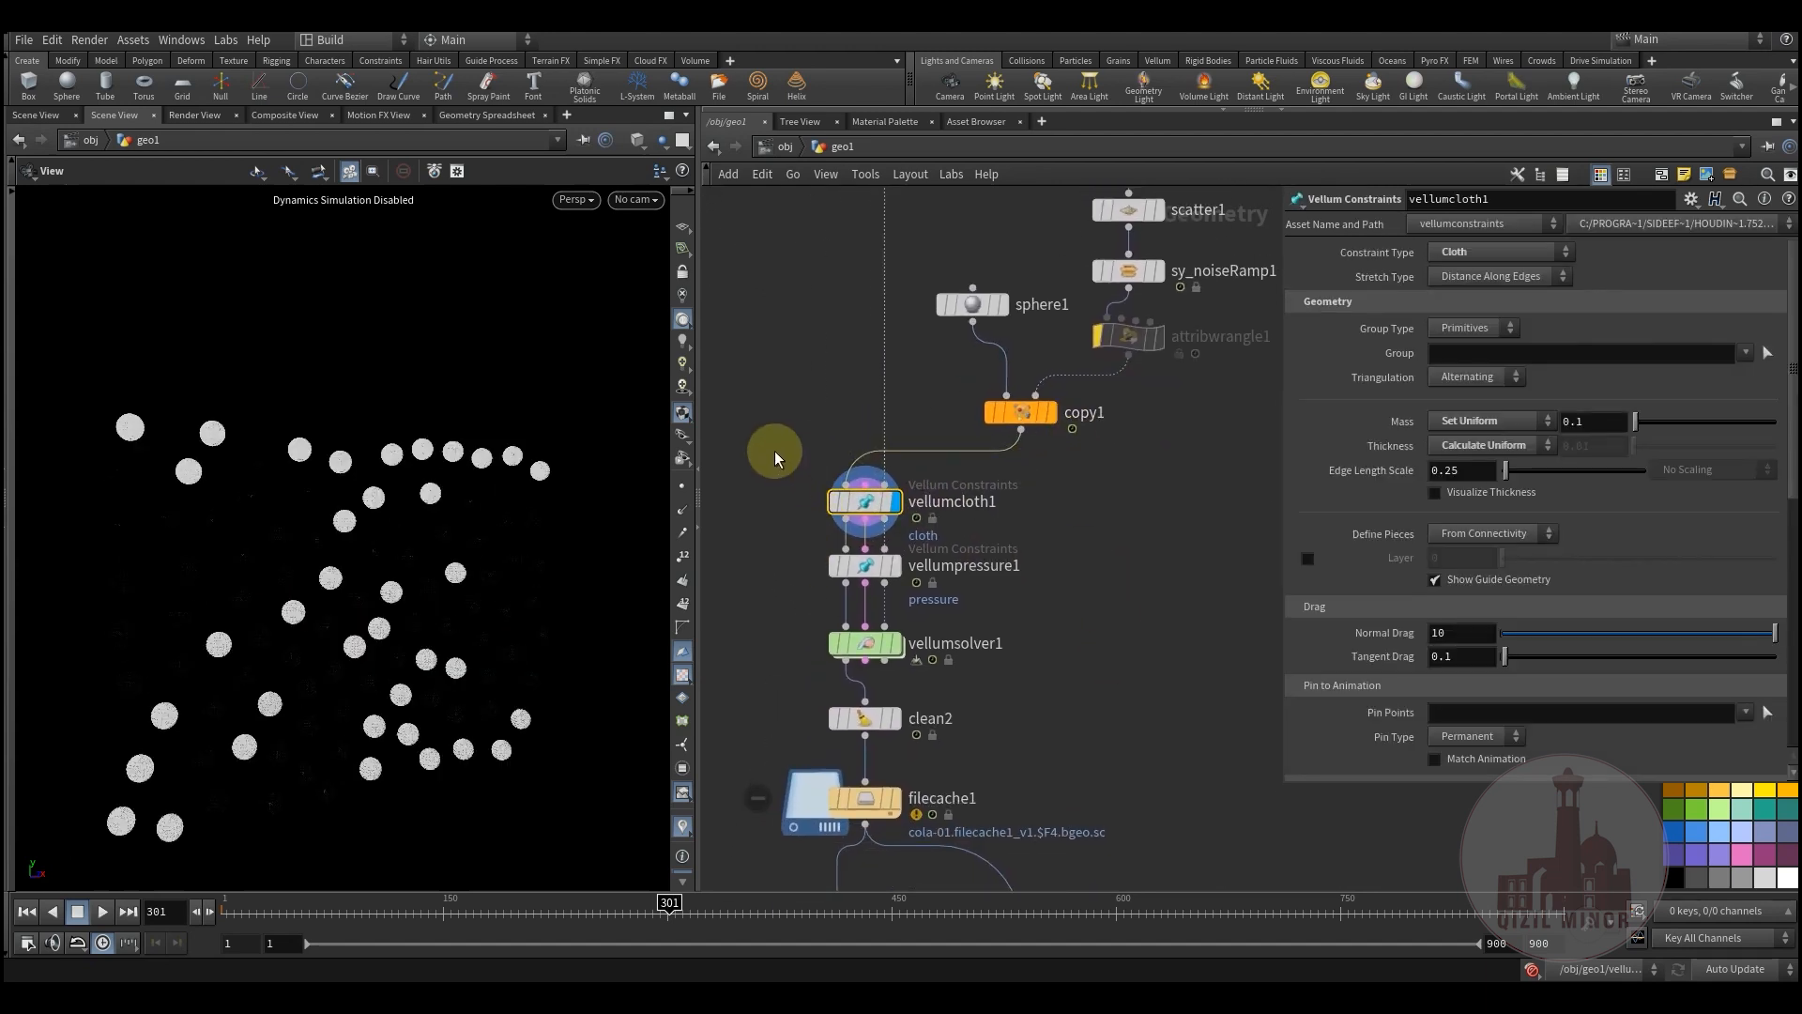
# - Select the vellumcloth1, vellumpressure1 and vellumsolver1 nodes in turn and together to review the vellum setup
pyautogui.click(877, 646)
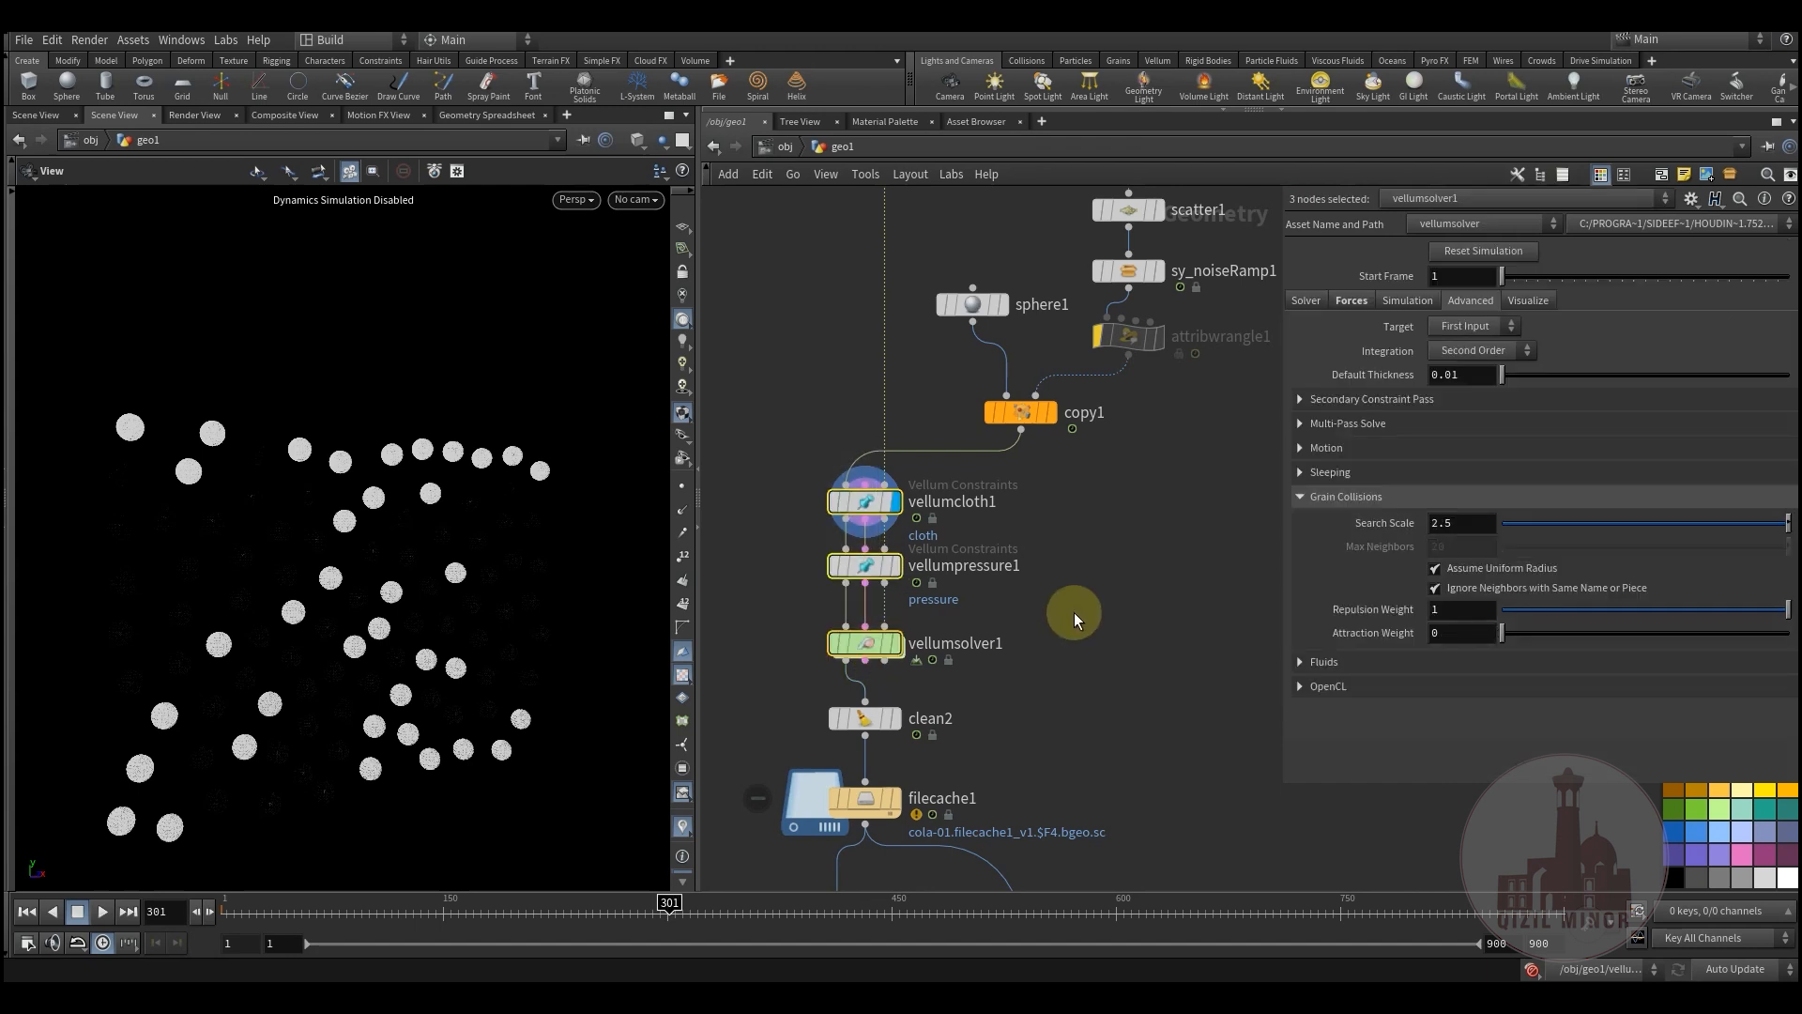
pyautogui.moveTo(1087, 573); pyautogui.dragTo(1021, 583, button='middle')
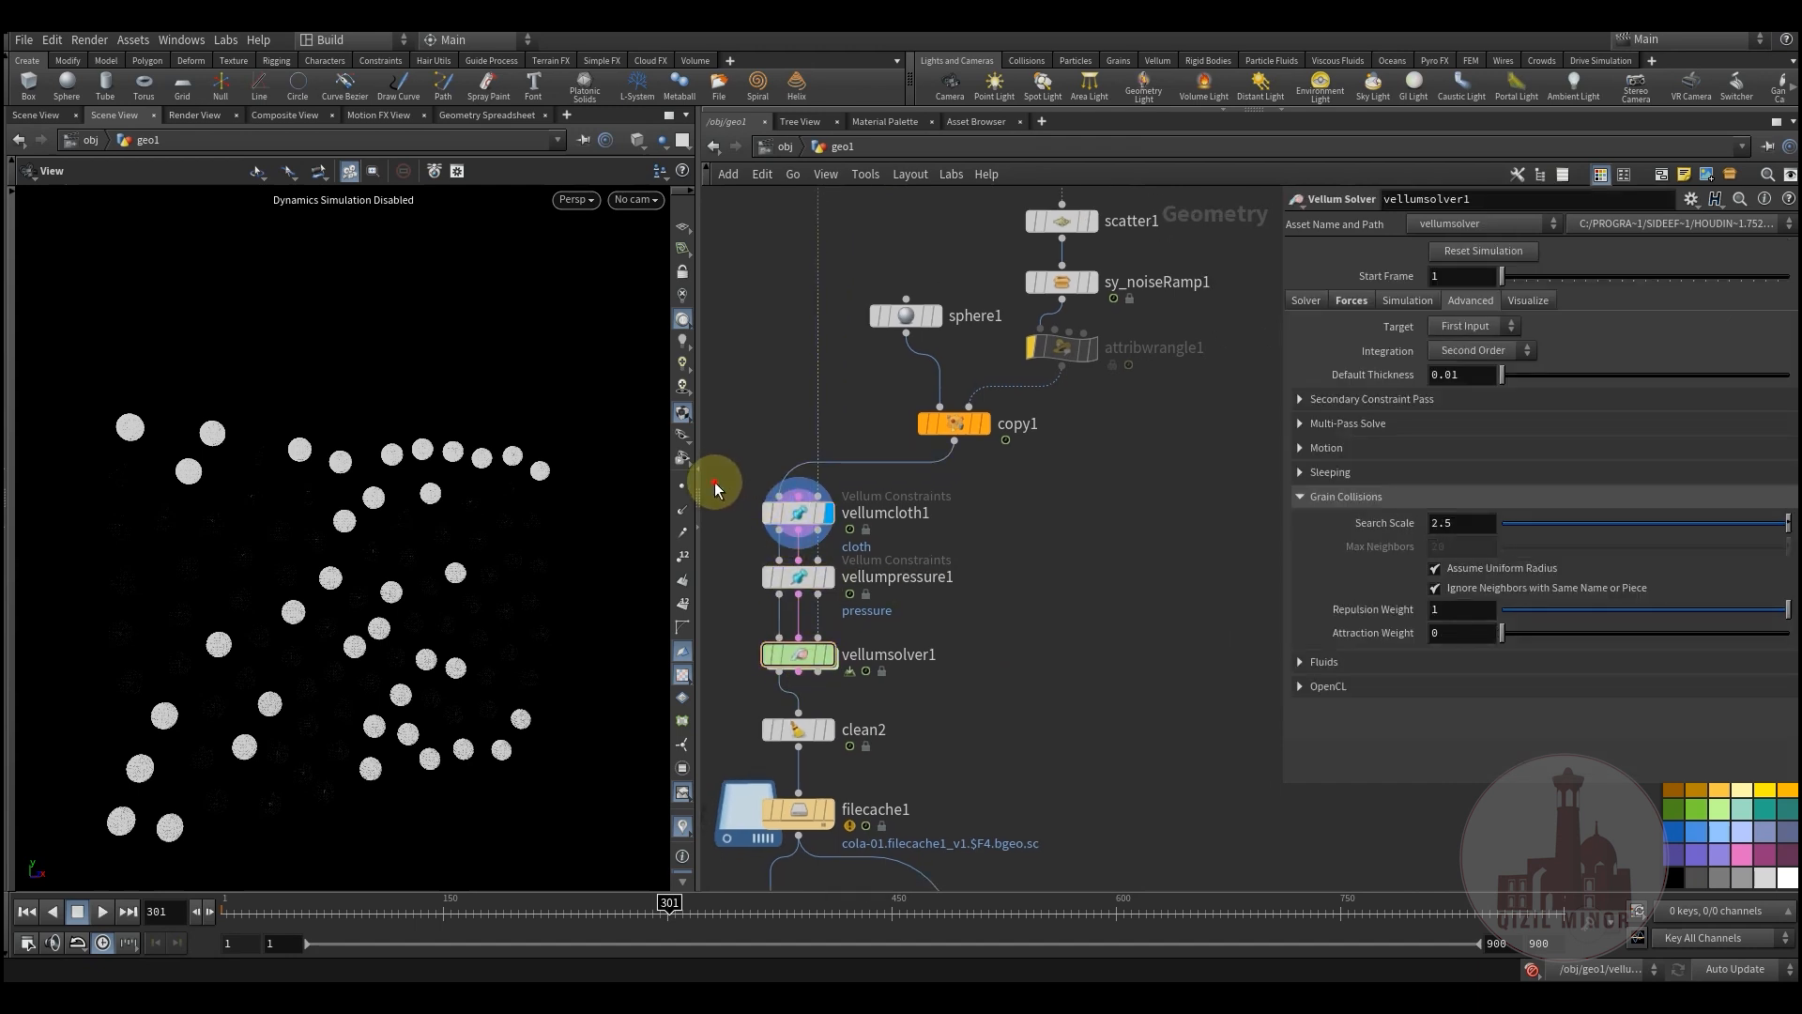
pyautogui.moveTo(829, 593); pyautogui.dragTo(832, 593)
pyautogui.moveTo(1026, 553); pyautogui.dragTo(1024, 471, button='middle')
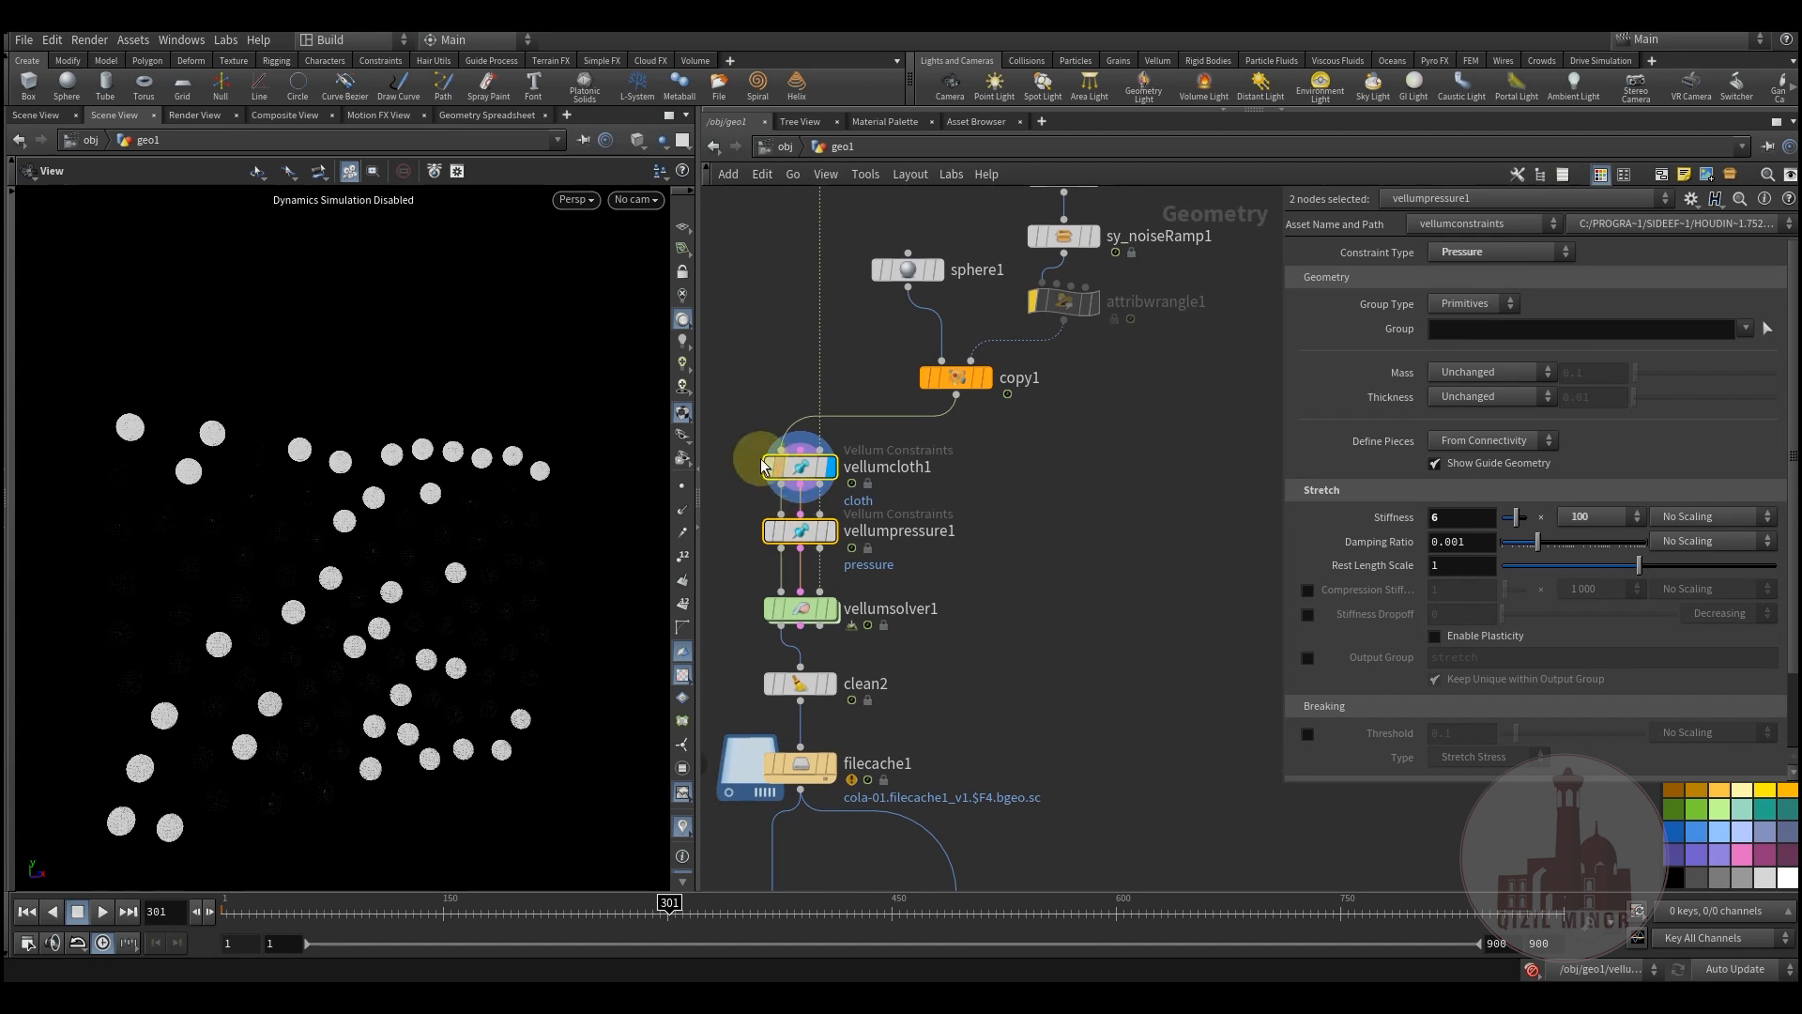
pyautogui.click(770, 608)
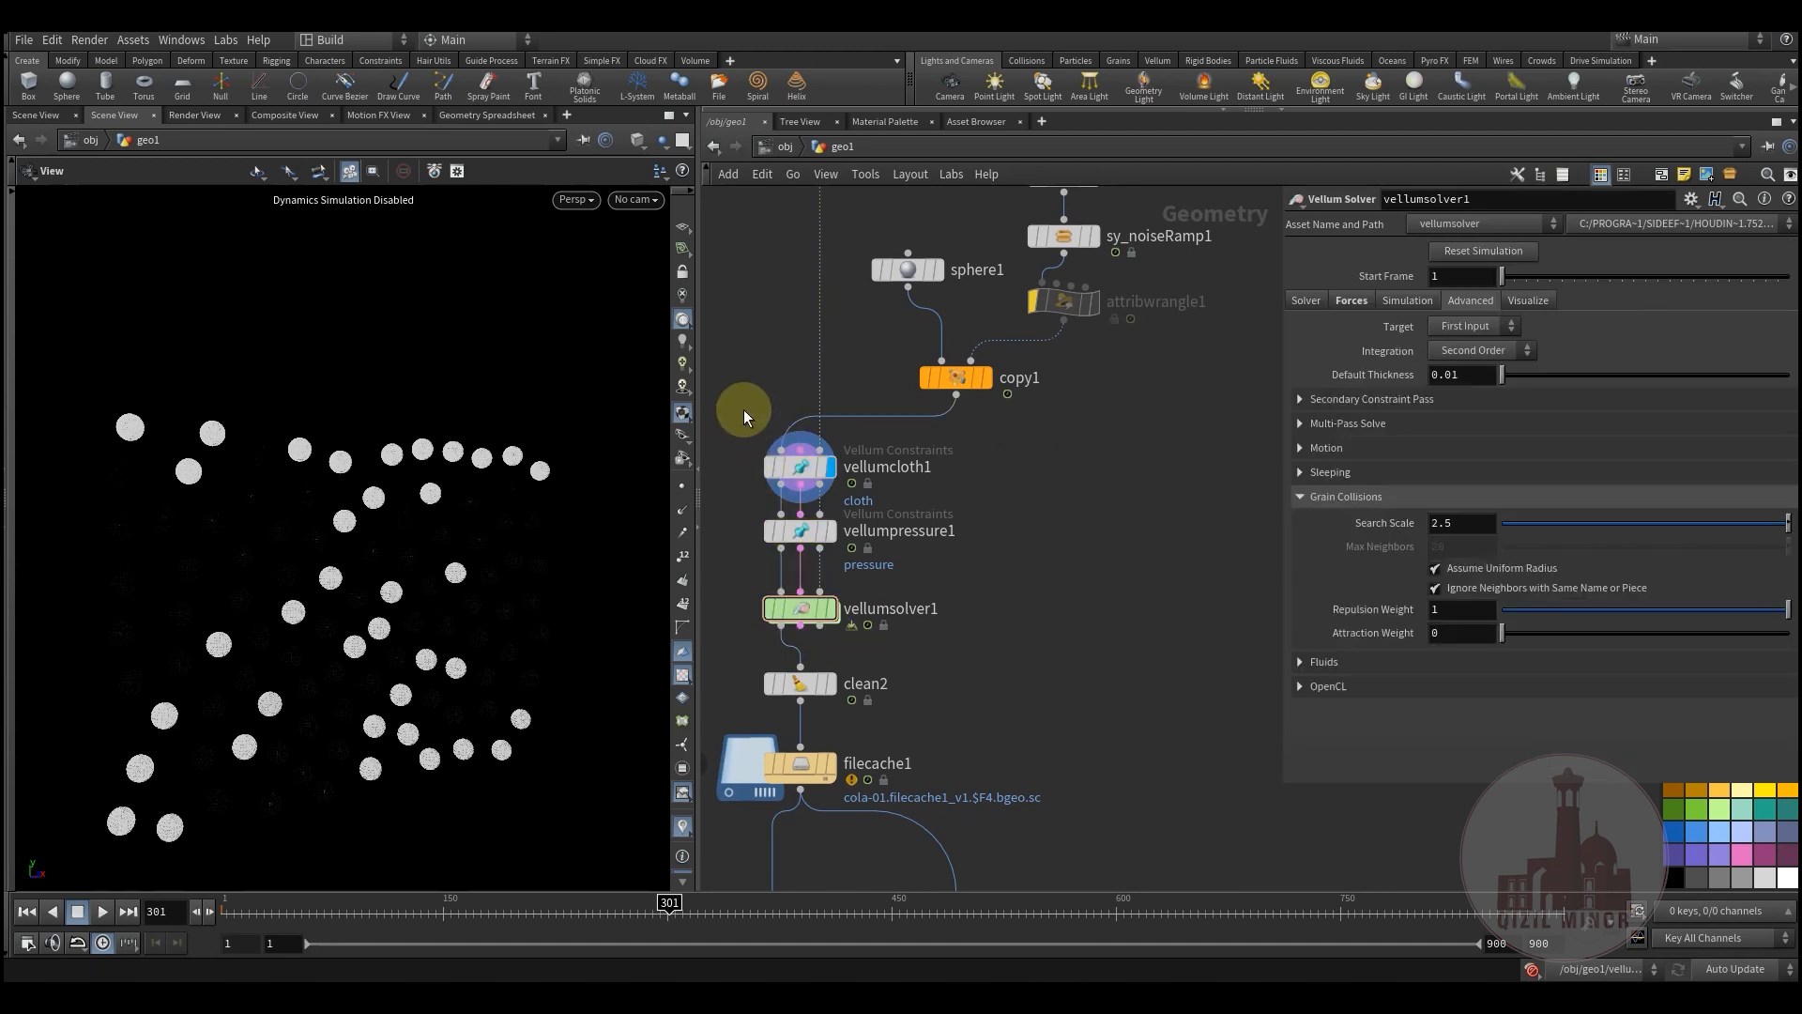
pyautogui.moveTo(730, 432); pyautogui.dragTo(840, 618)
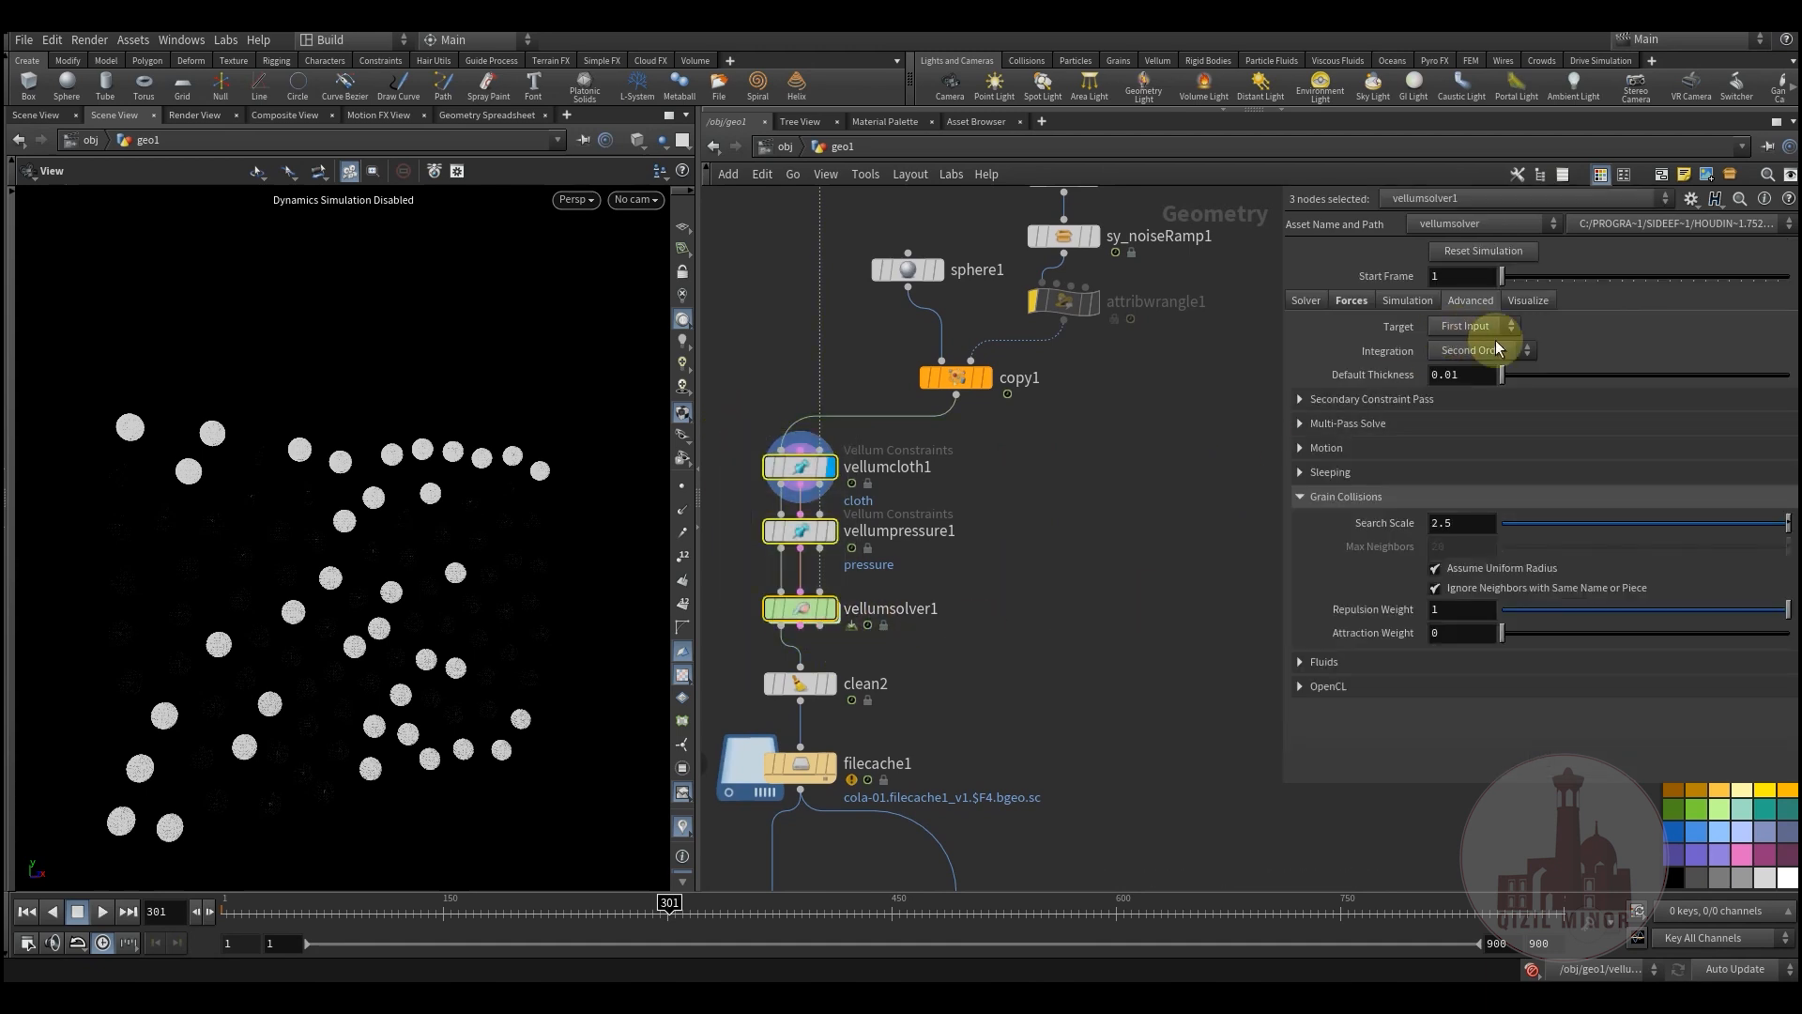
pyautogui.moveTo(1014, 566); pyautogui.dragTo(1068, 555, button='middle')
# - Look up the Vellum category in the node creation list, then select the vellumsolver1 node
pyautogui.click(1068, 556)
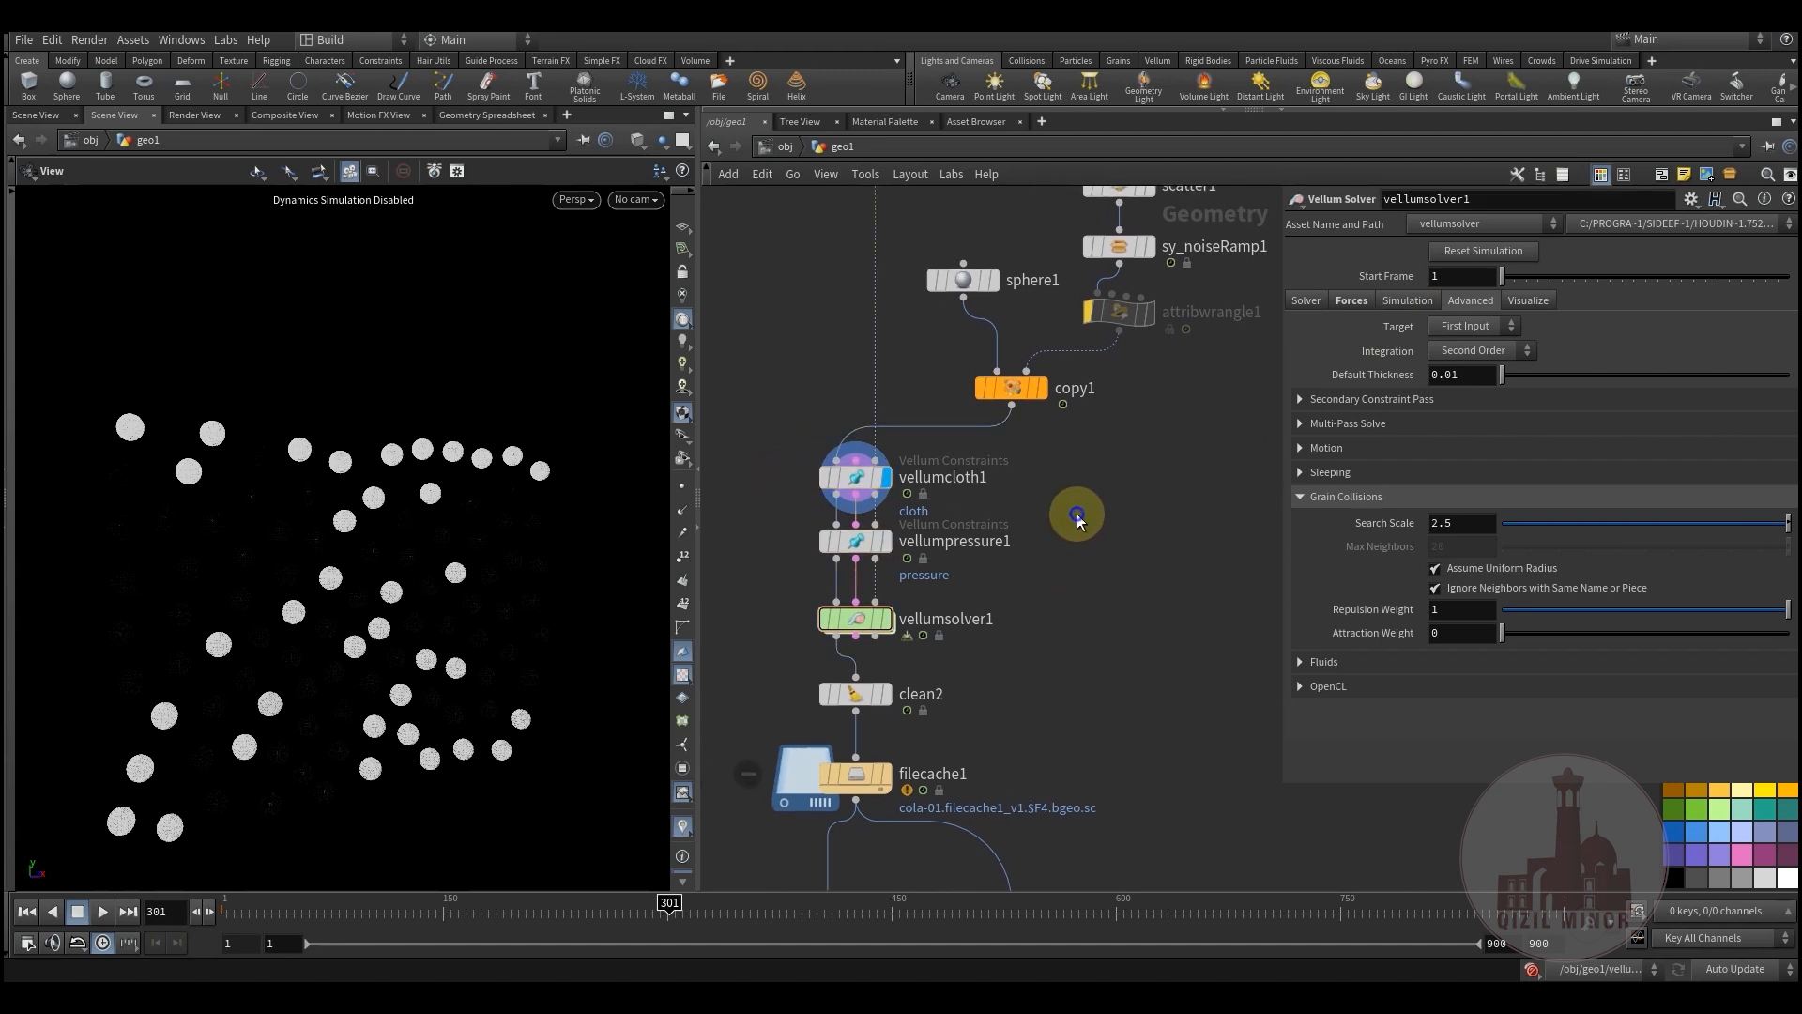
pyautogui.press('Tab')
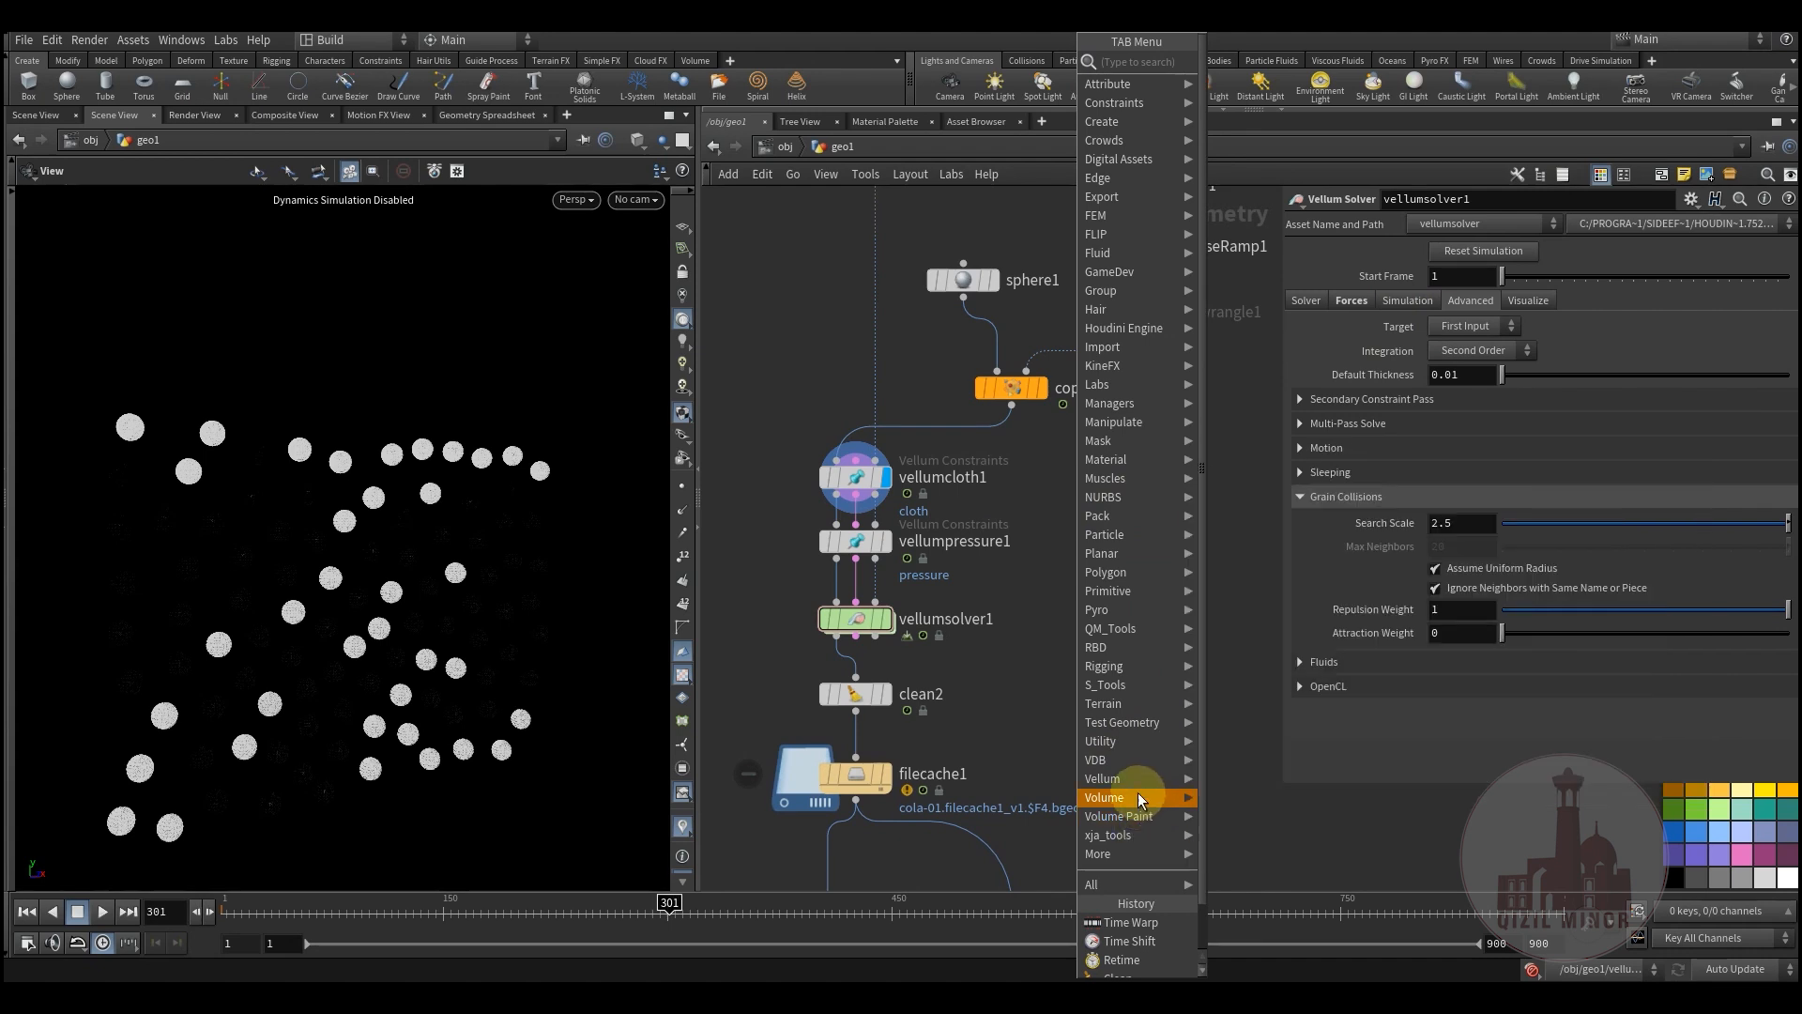
pyautogui.moveTo(1190, 785)
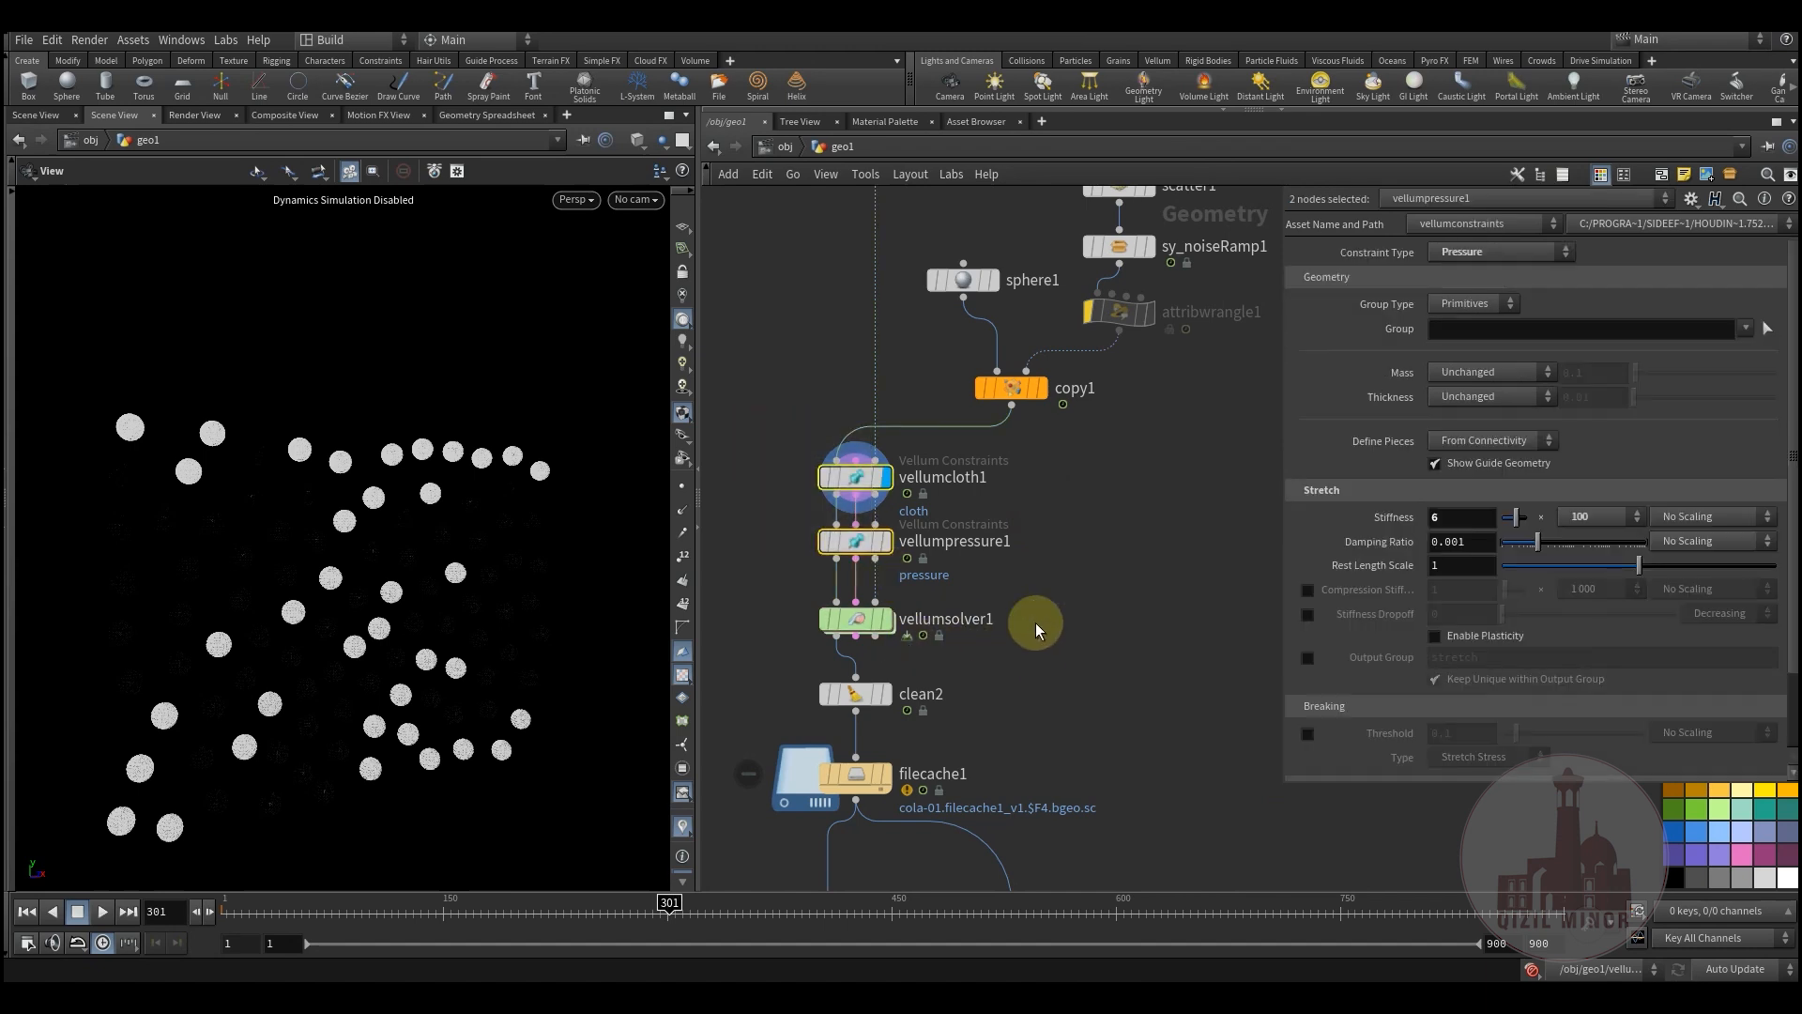
pyautogui.click(844, 609)
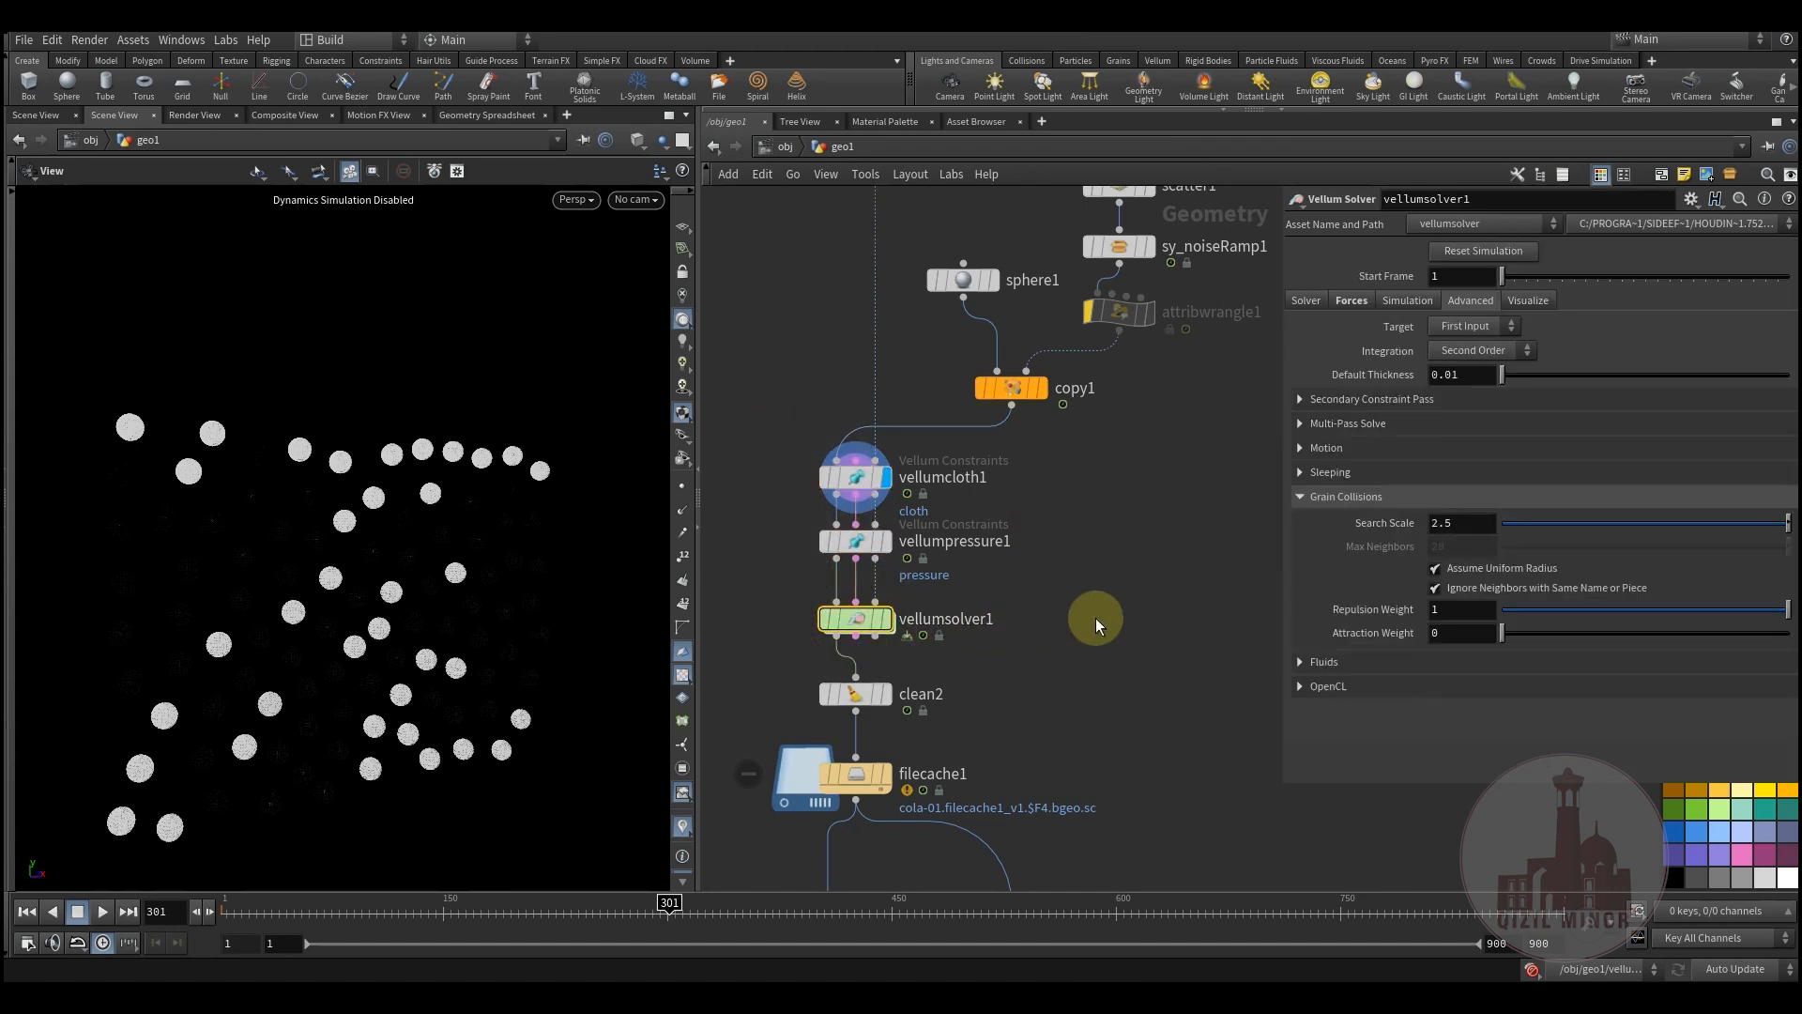
# - Examine the network connections running from the logo and sphere branches through the vellum nodes to filecache1
pyautogui.moveTo(1117, 611); pyautogui.dragTo(1112, 680, button='middle')
pyautogui.moveTo(951, 573); pyautogui.dragTo(1003, 712, button='middle')
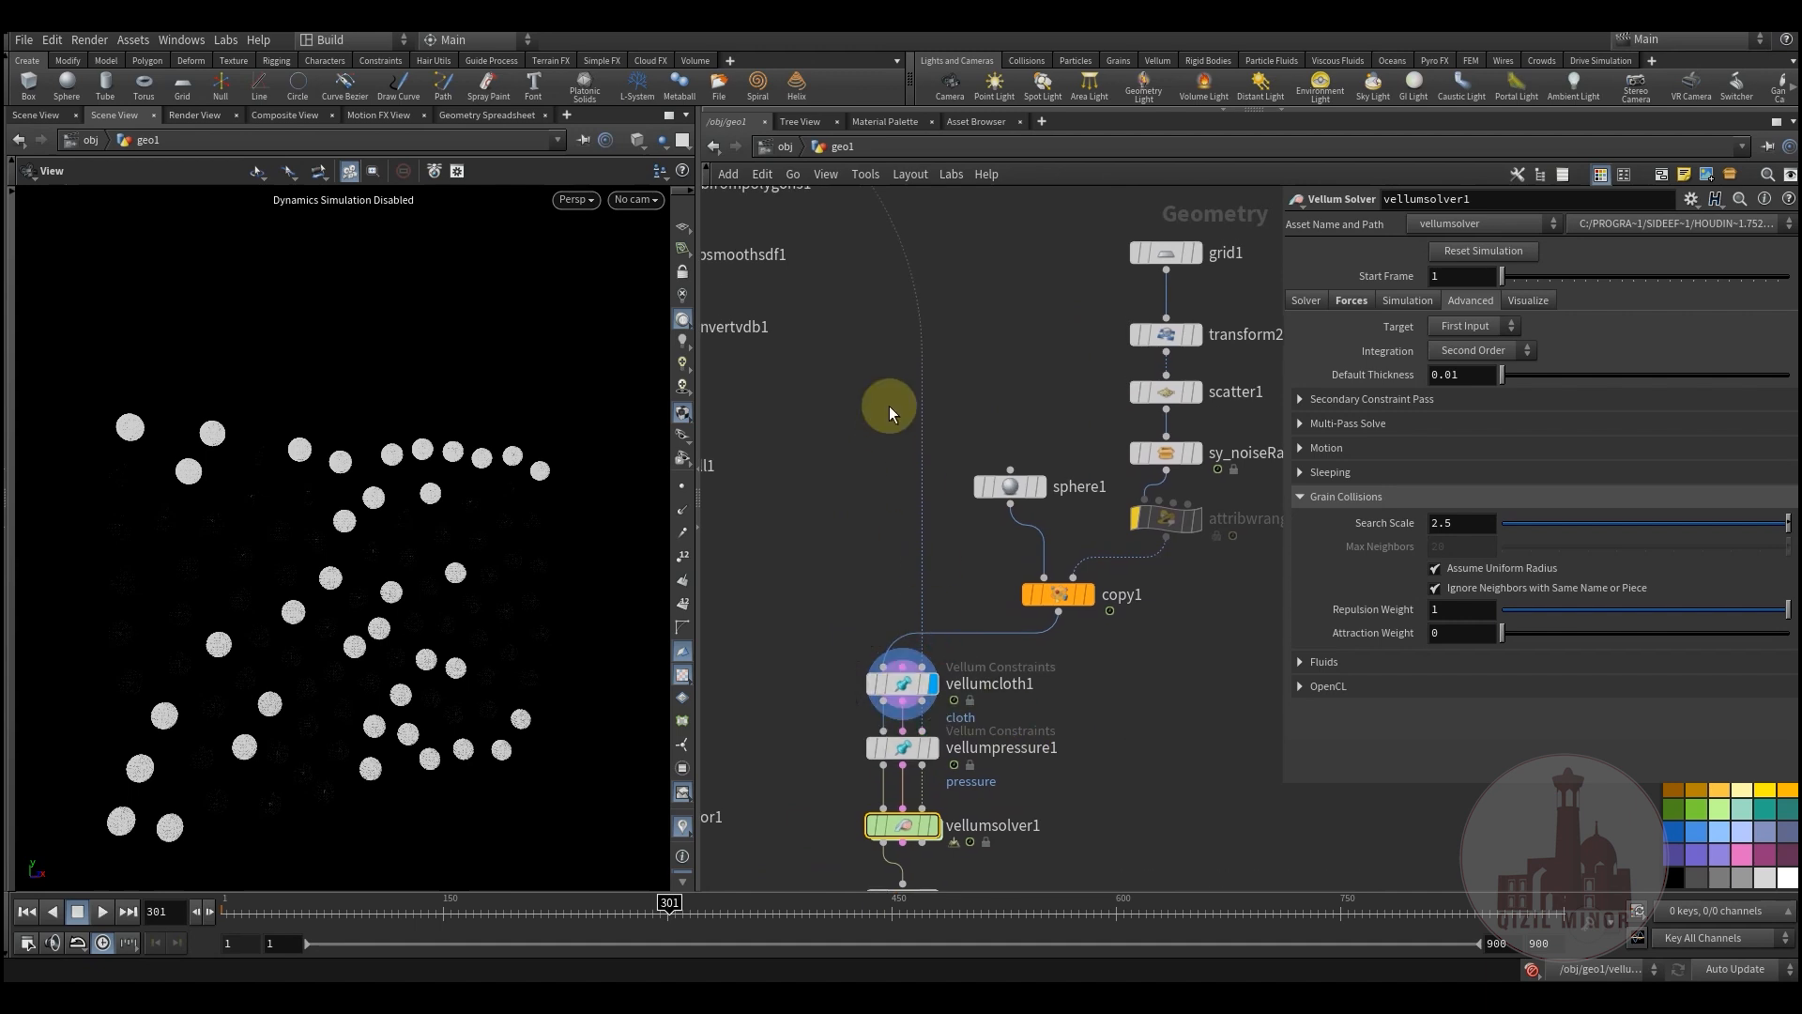
pyautogui.moveTo(889, 406); pyautogui.dragTo(948, 616, button='middle')
pyautogui.moveTo(970, 699); pyautogui.dragTo(967, 550, button='middle')
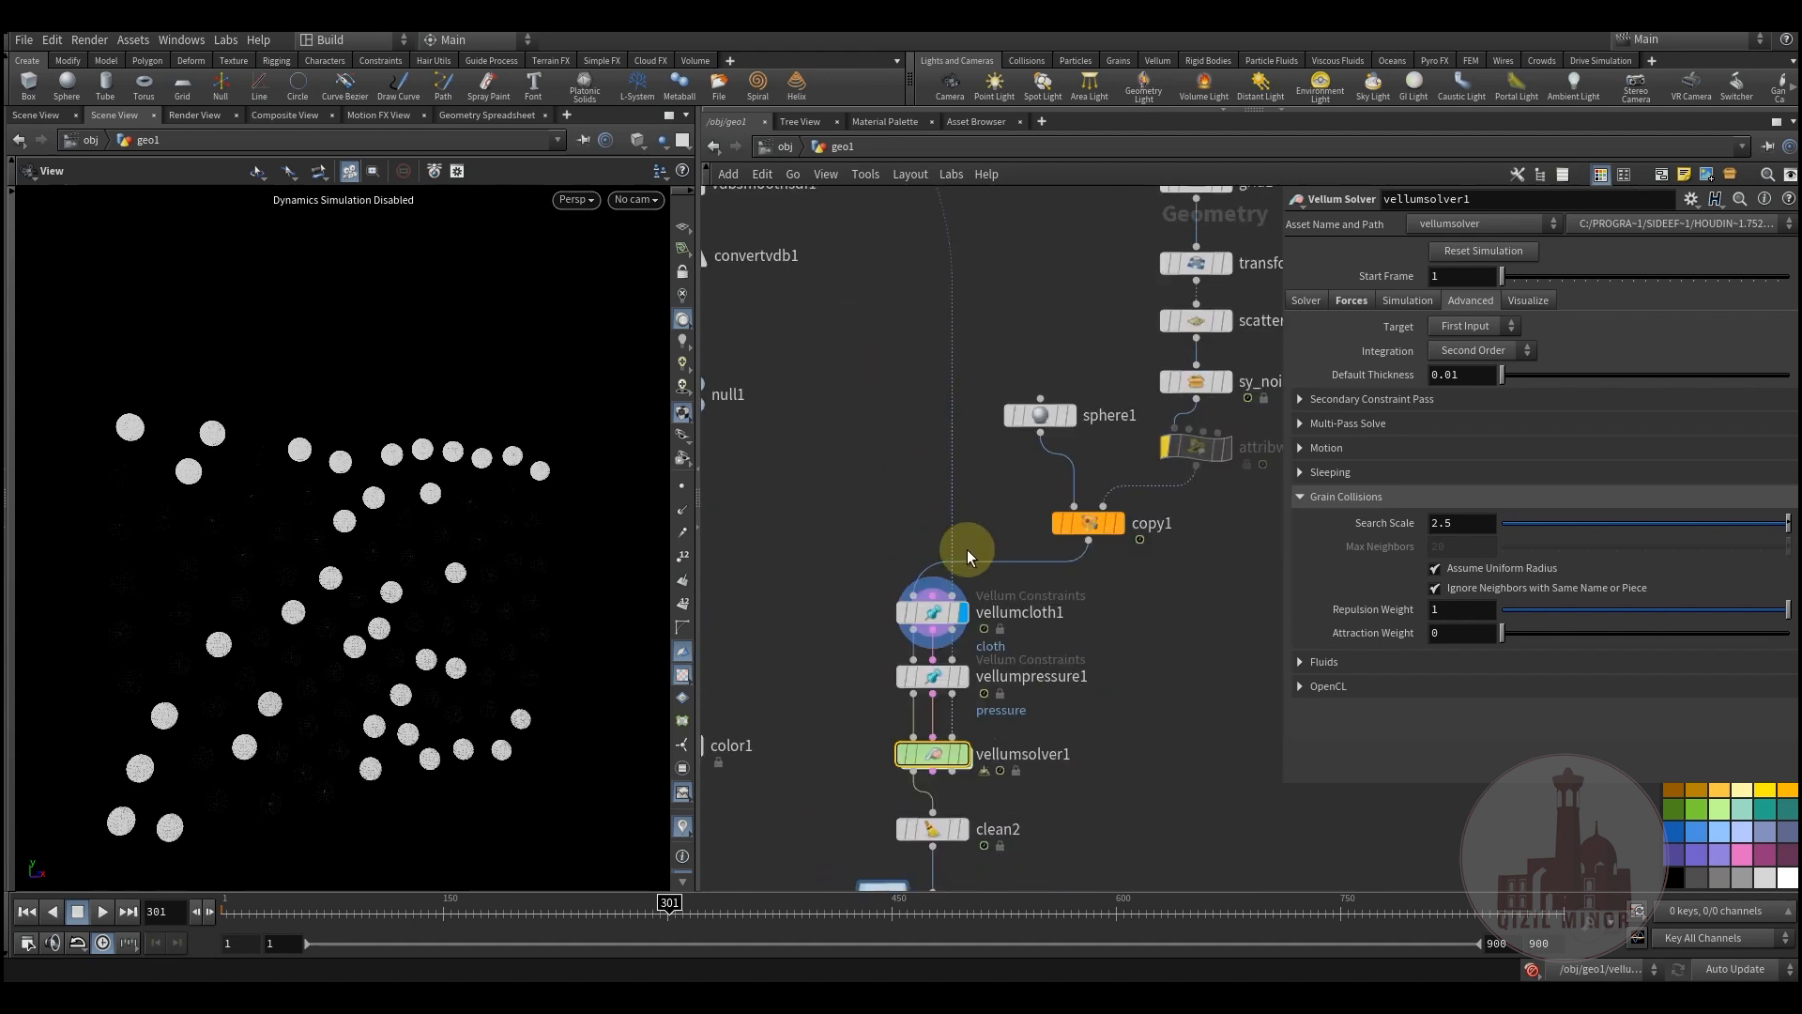
pyautogui.moveTo(1149, 600); pyautogui.dragTo(1071, 453, button='middle')
pyautogui.moveTo(1042, 657)
pyautogui.mouseDown(button='middle')
pyautogui.moveTo(1082, 604)
pyautogui.moveTo(1060, 639)
pyautogui.mouseUp(button='middle')
pyautogui.moveTo(1061, 647); pyautogui.dragTo(1120, 600, button='middle')
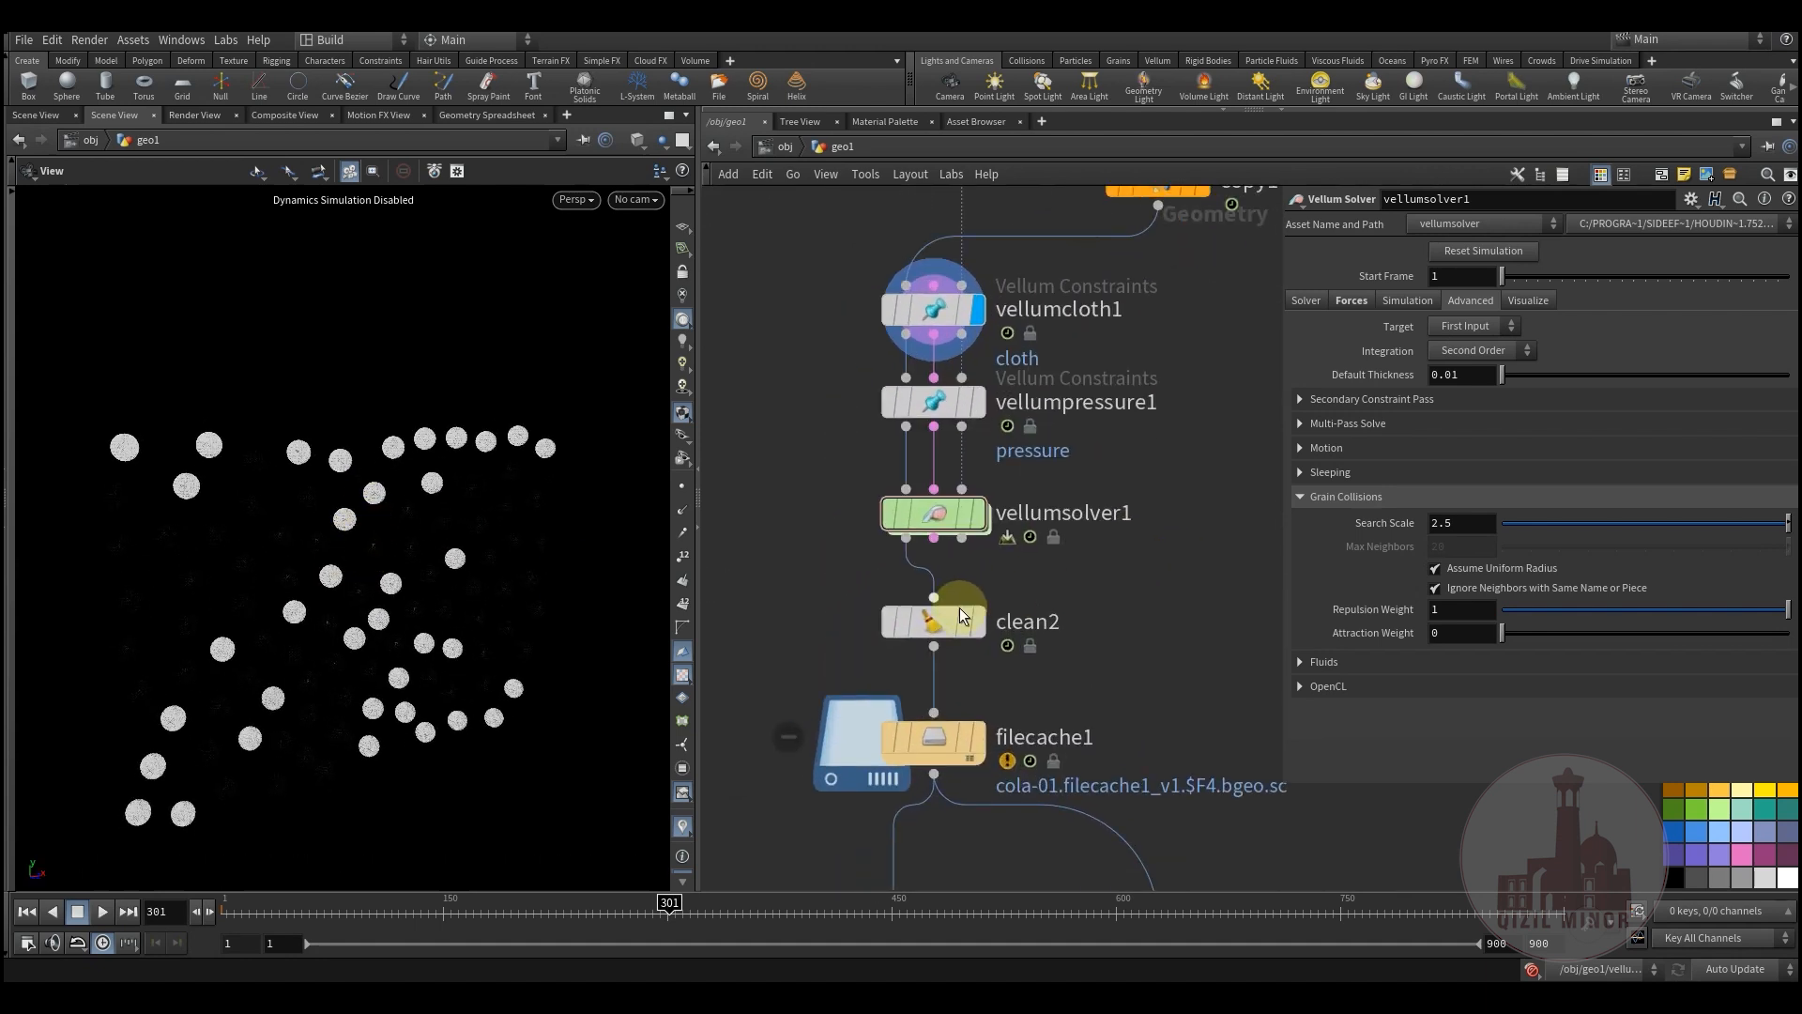
pyautogui.moveTo(1181, 547); pyautogui.dragTo(1206, 645, button='middle')
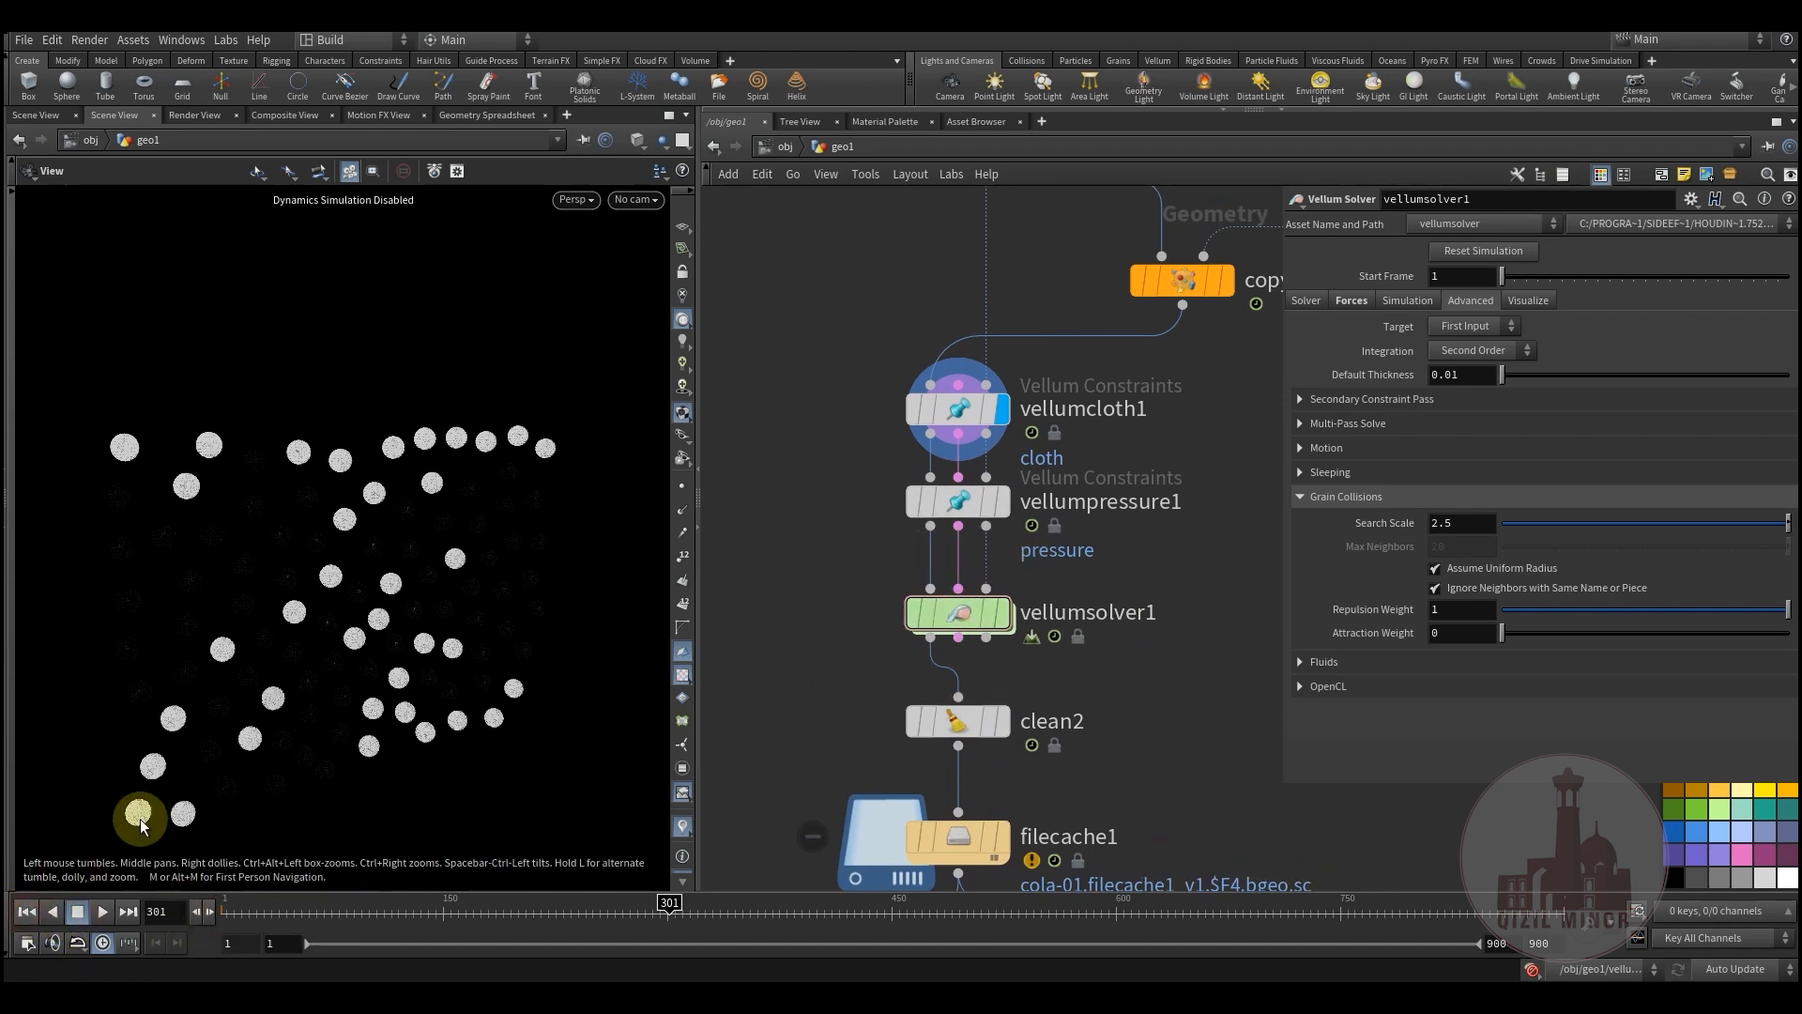
# - Rewind to frame 1 and scrub the timeline to examine how the vellumcloth1 spheres change color
pyautogui.click(26, 910)
pyautogui.moveTo(310, 610); pyautogui.dragTo(441, 601)
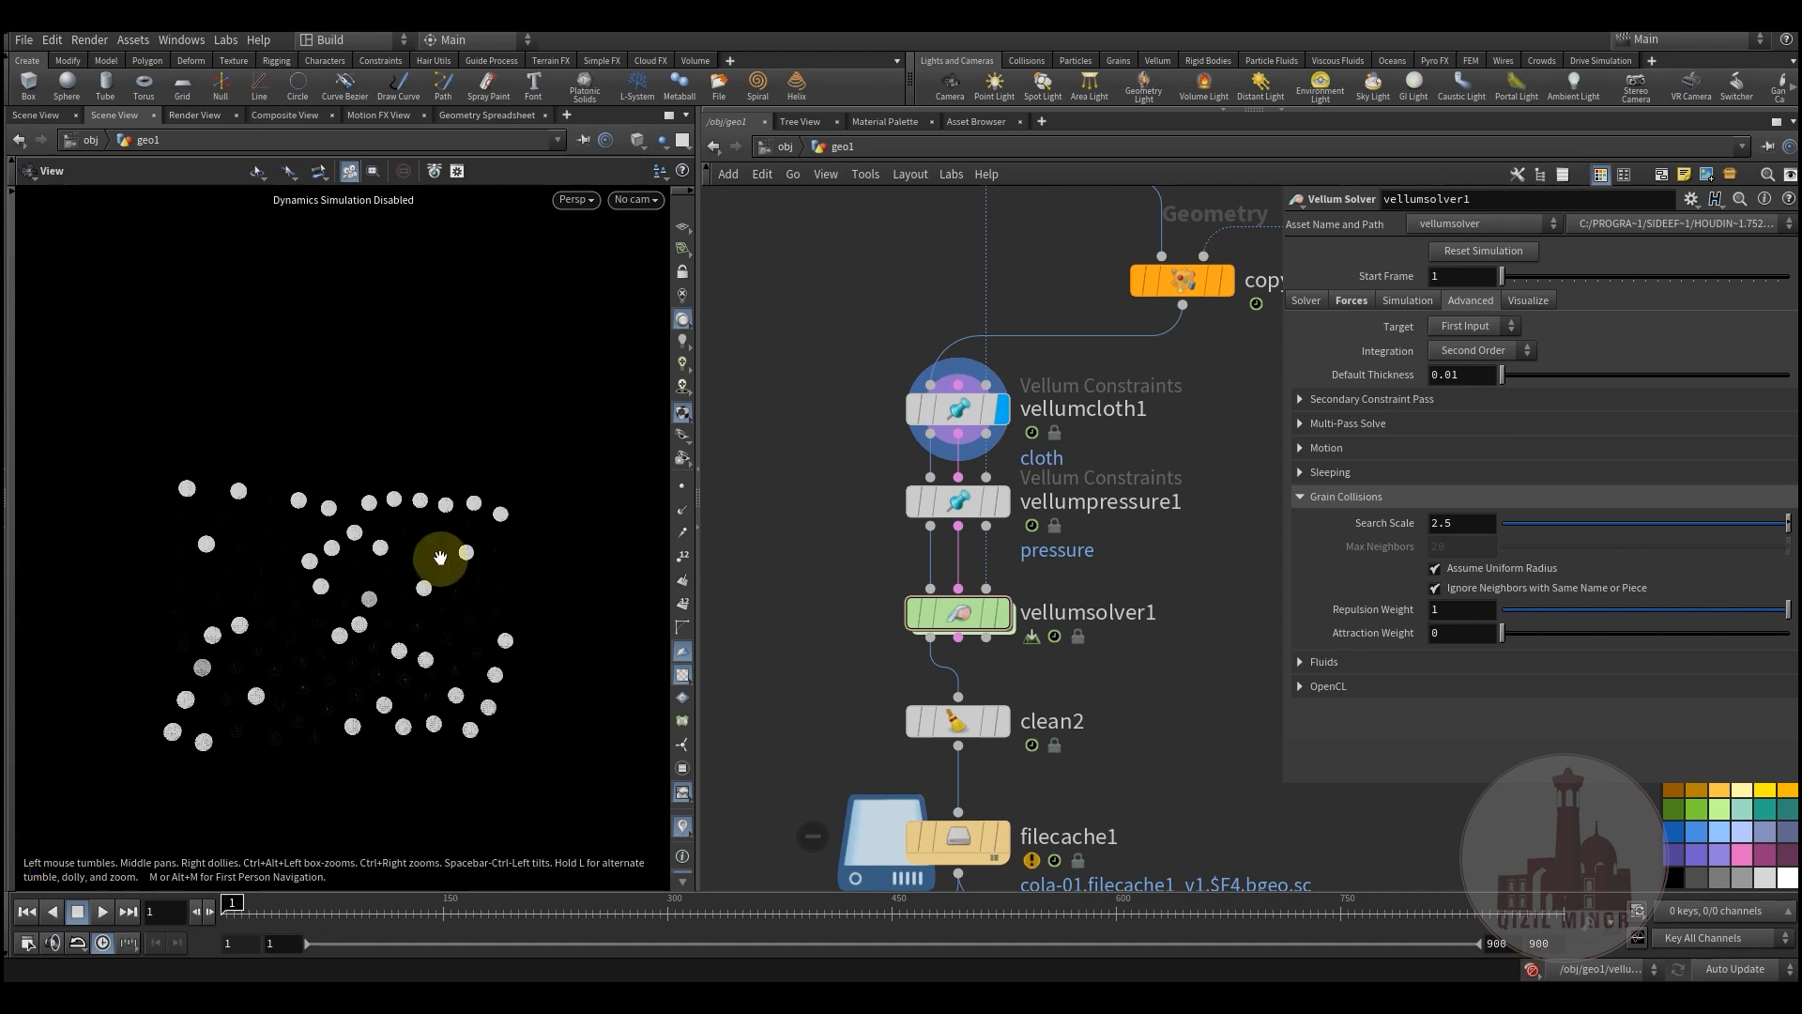
pyautogui.moveTo(402, 899); pyautogui.dragTo(316, 903)
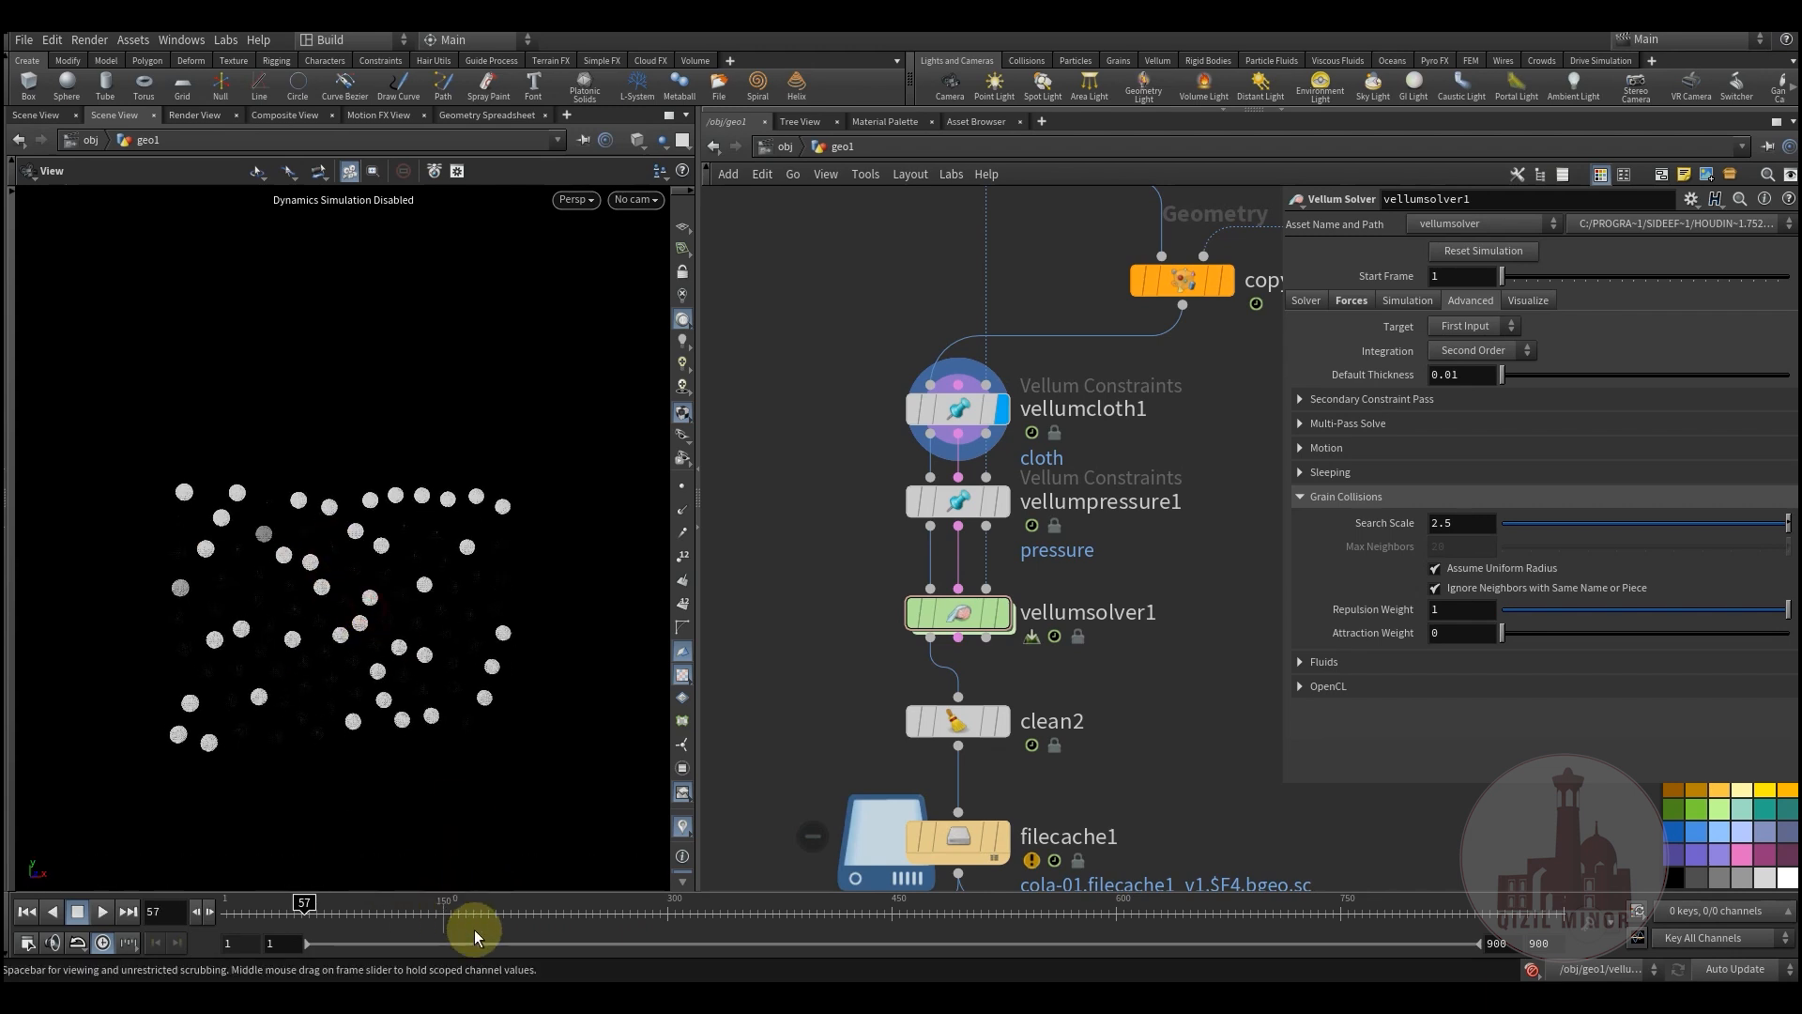
pyautogui.click(591, 918)
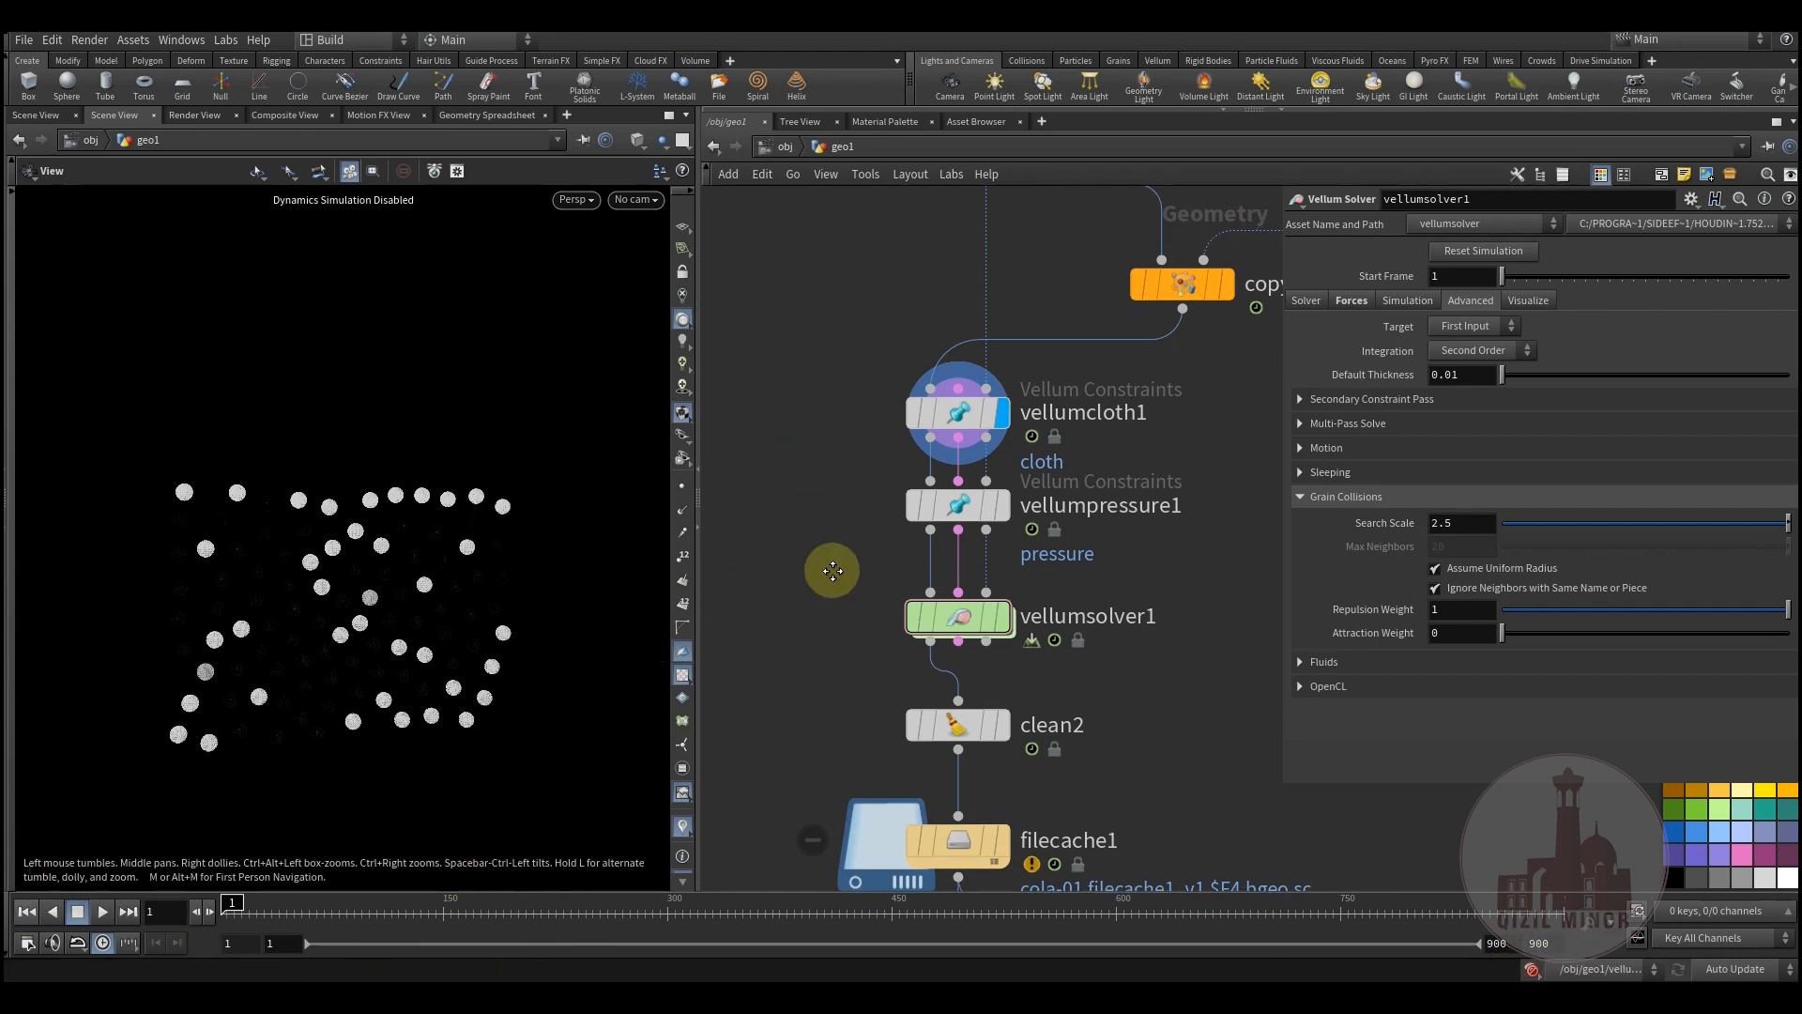
# - Display the vellumpressure1 node and review its pressure constraint parameters
pyautogui.moveTo(833, 563); pyautogui.dragTo(874, 705, button='middle')
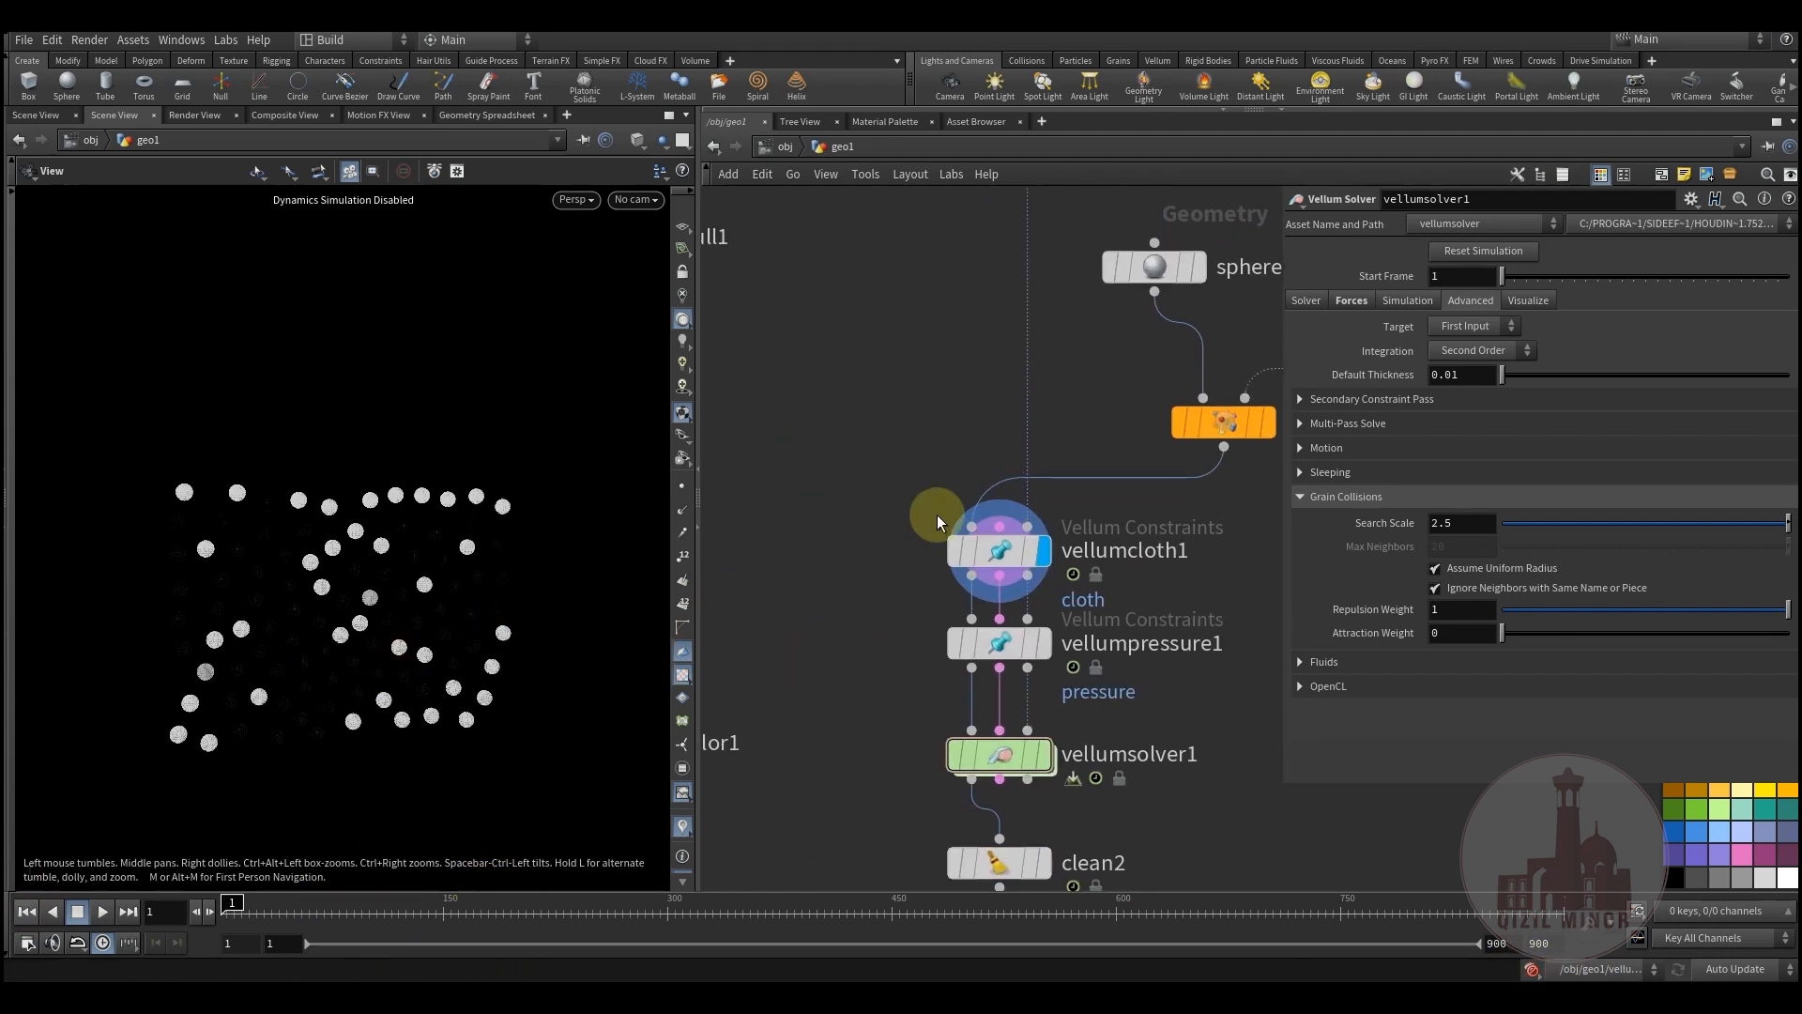
pyautogui.moveTo(861, 642); pyautogui.dragTo(839, 581, button='middle')
pyautogui.moveTo(938, 599)
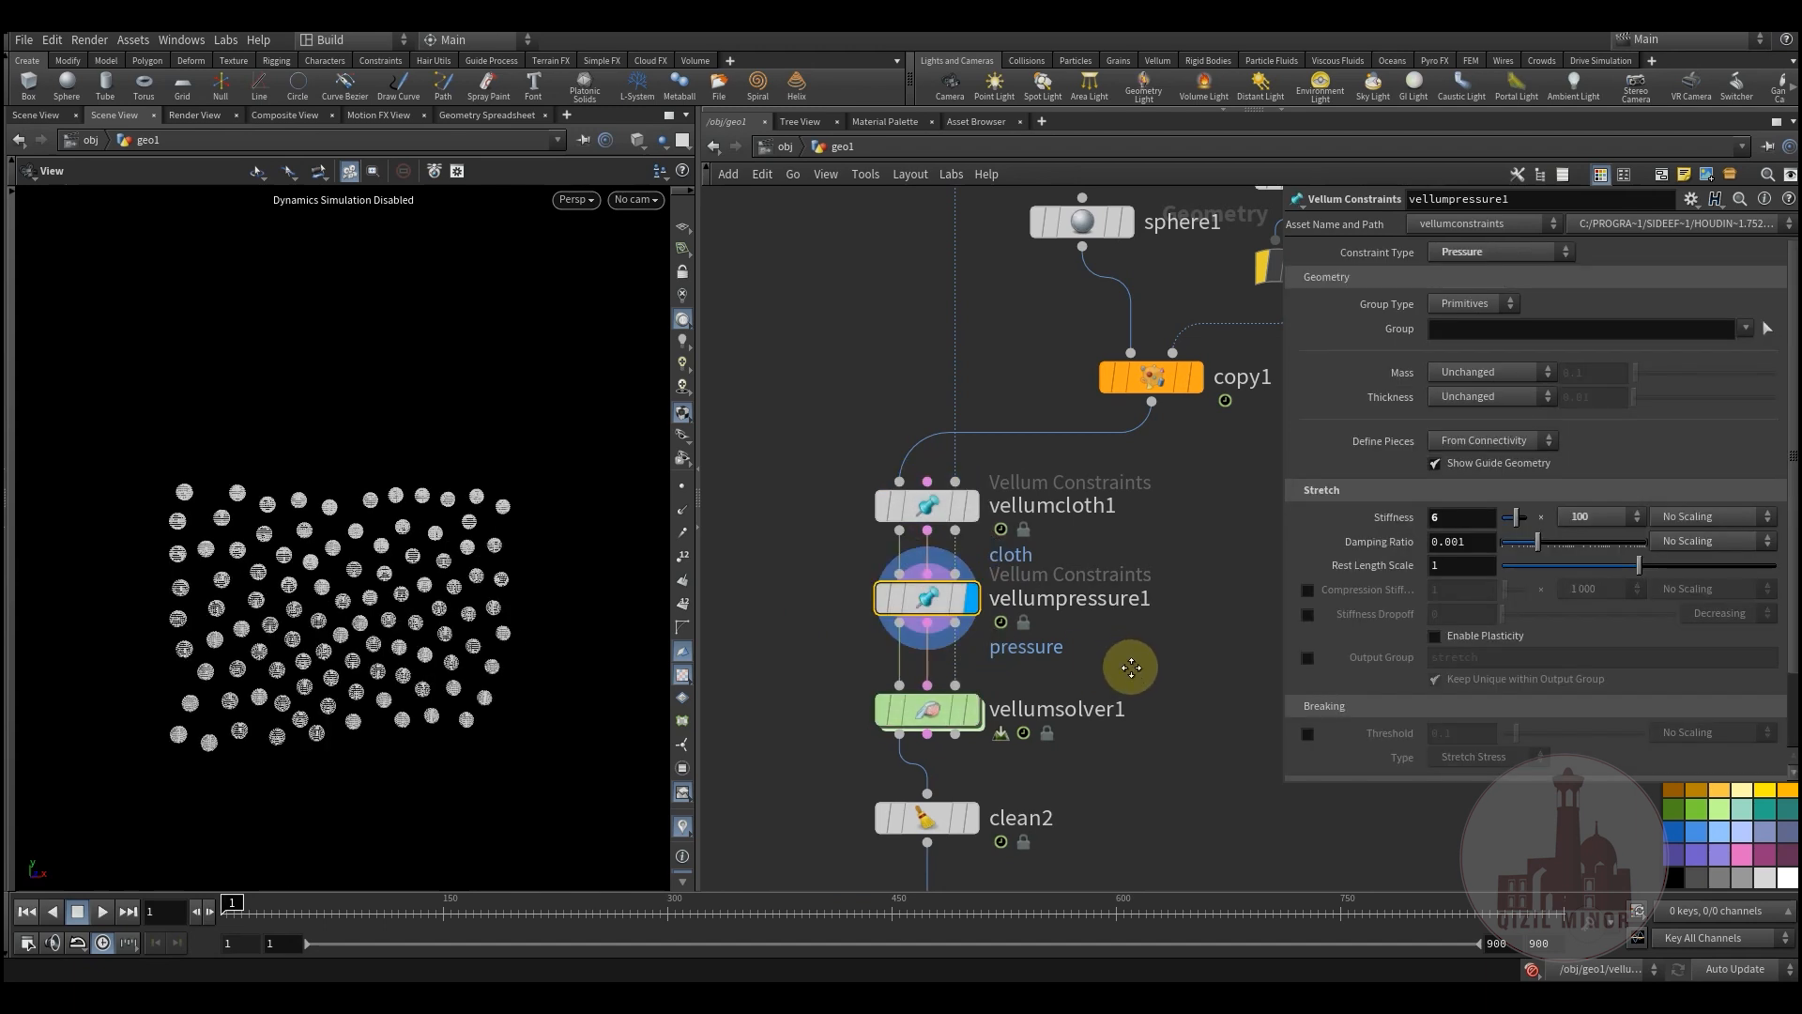
# - Display the clean2 node and inspect the vellumsolver1 node's information, including its point attributes
pyautogui.moveTo(1130, 668); pyautogui.dragTo(1130, 594, button='middle')
pyautogui.moveTo(1081, 722); pyautogui.dragTo(1120, 664, button='middle')
pyautogui.click(1002, 617)
pyautogui.middleClick(926, 602)
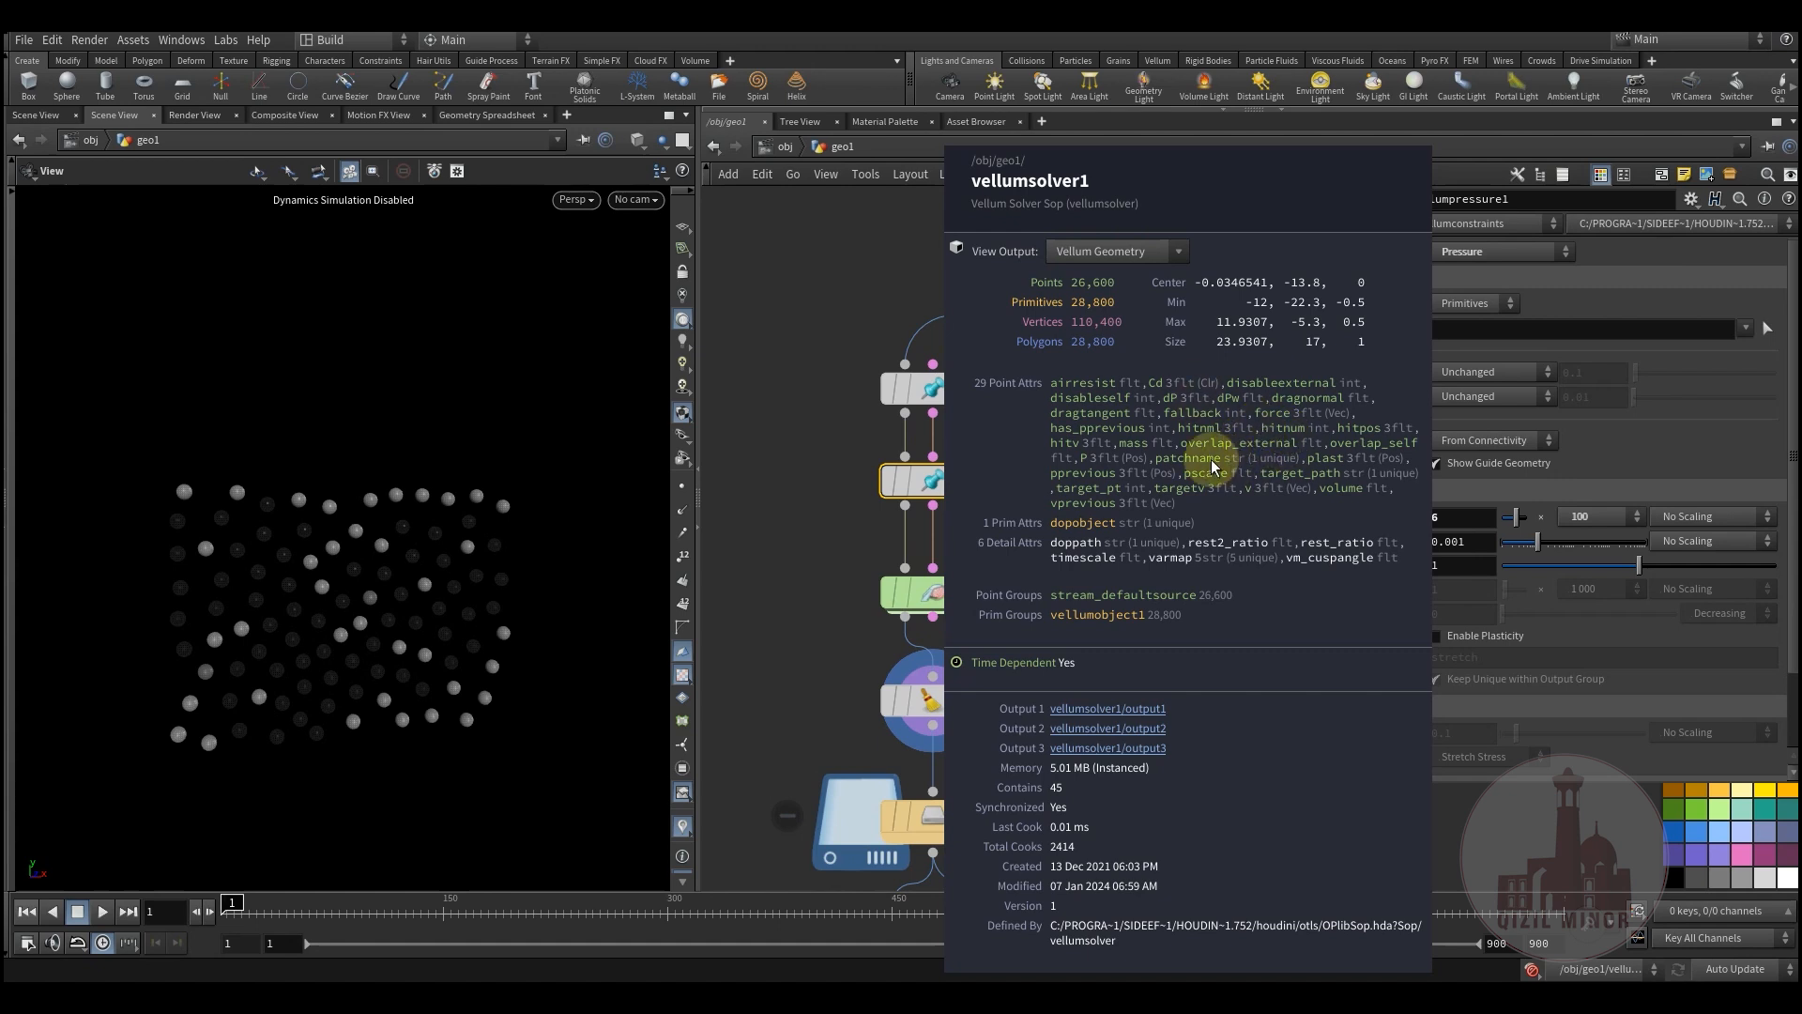
# - Review the clean2 node's parameters, highlighting the ^Cd and ^v exceptions in Remove Attribs
pyautogui.click(926, 606)
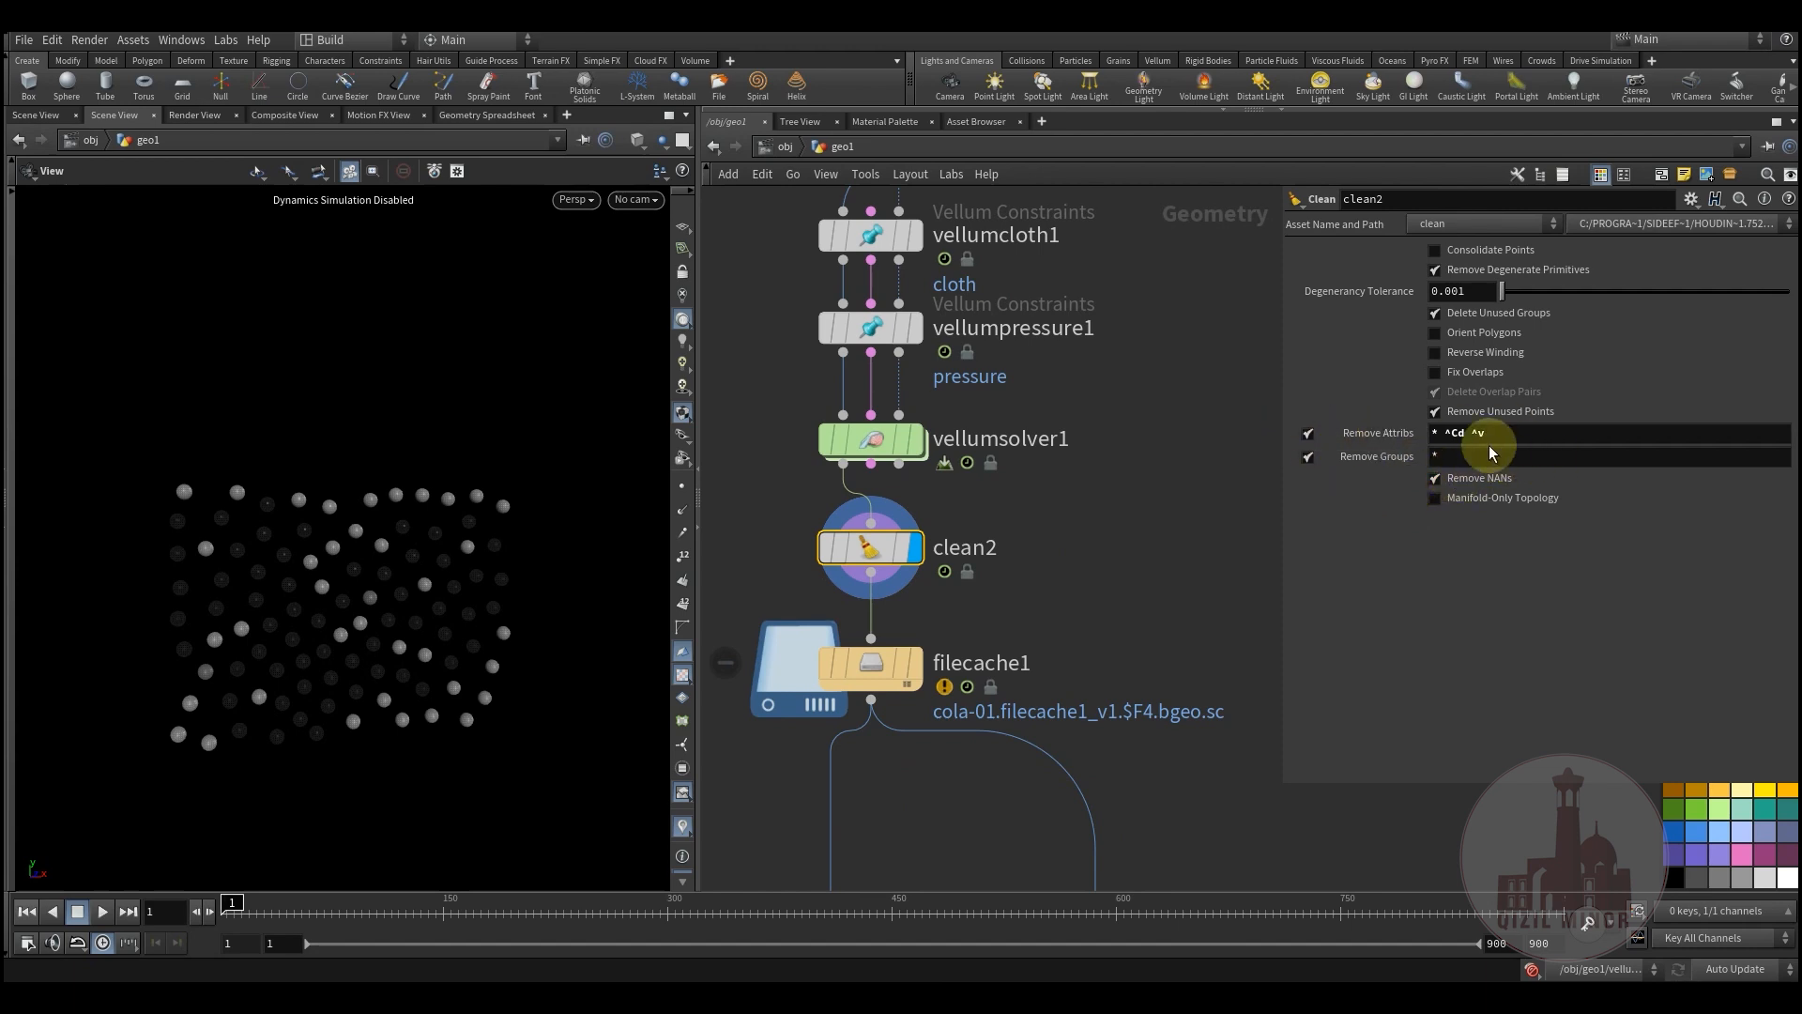
pyautogui.moveTo(1498, 434); pyautogui.dragTo(1444, 438)
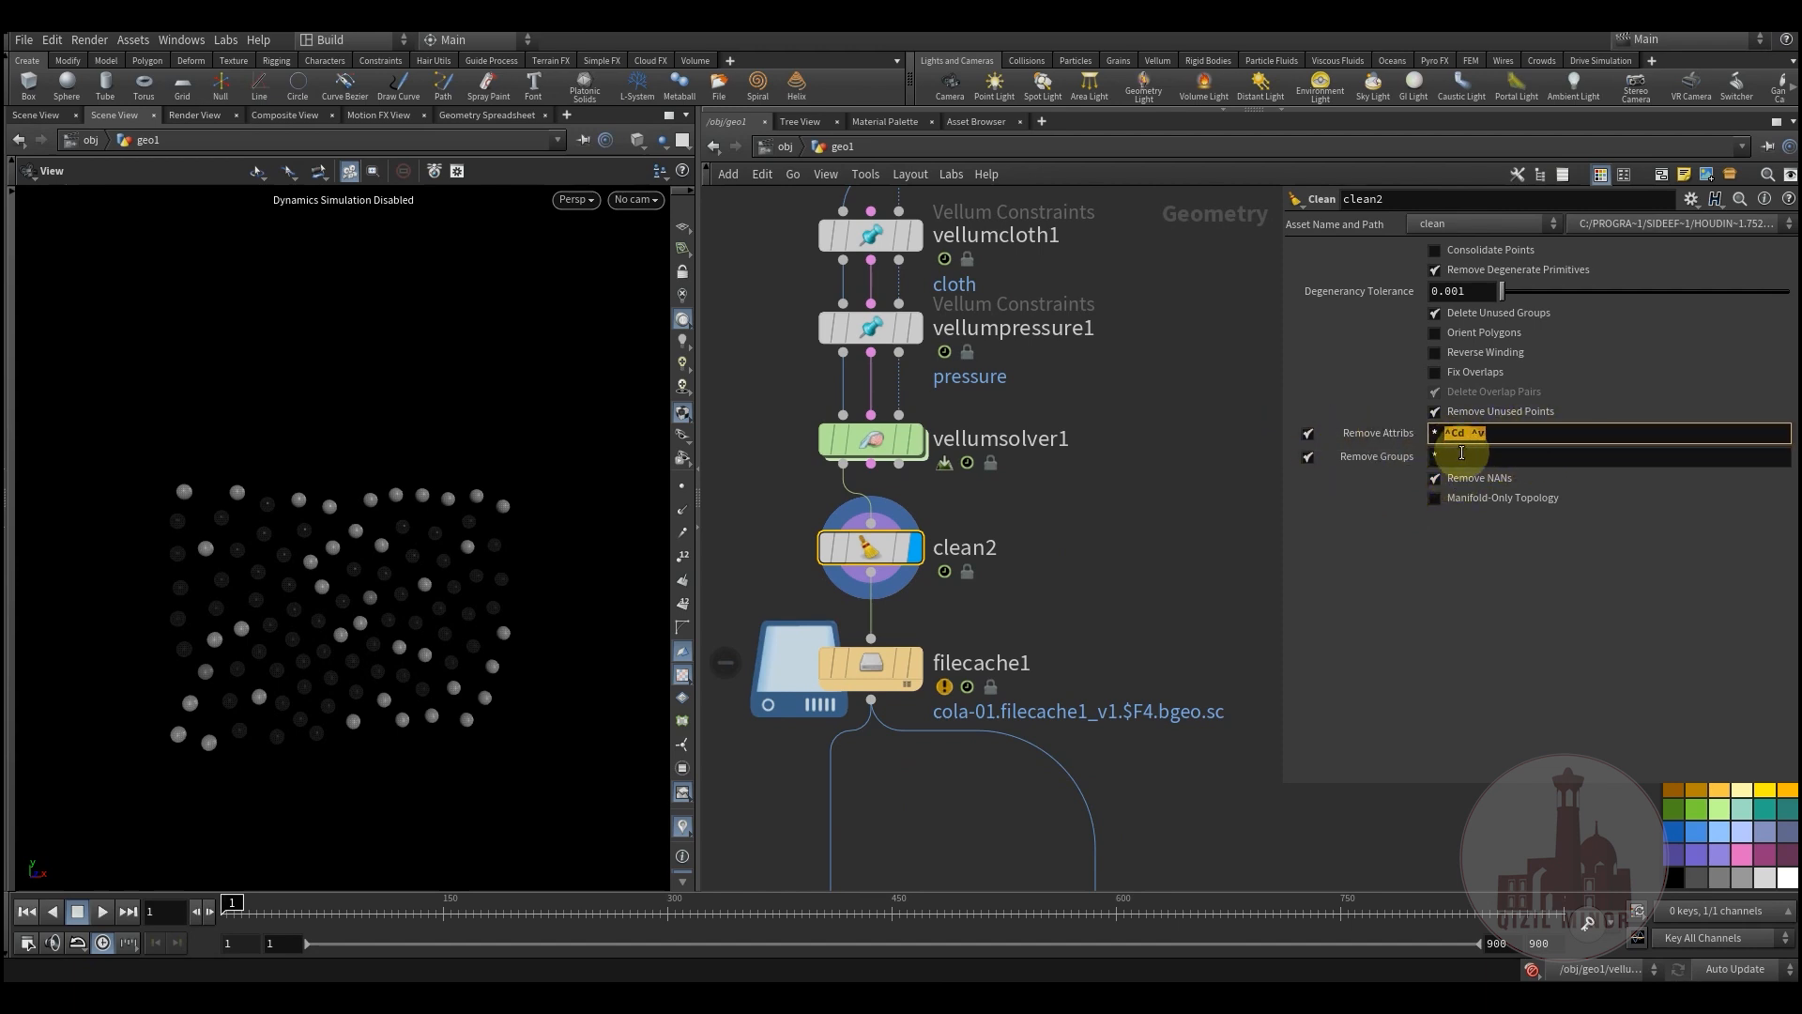
pyautogui.moveTo(1034, 560); pyautogui.dragTo(1080, 532, button='middle')
# - Review the filecache1 node's settings, display its cached spheres and scrub the timeline to frame 152
pyautogui.click(920, 593)
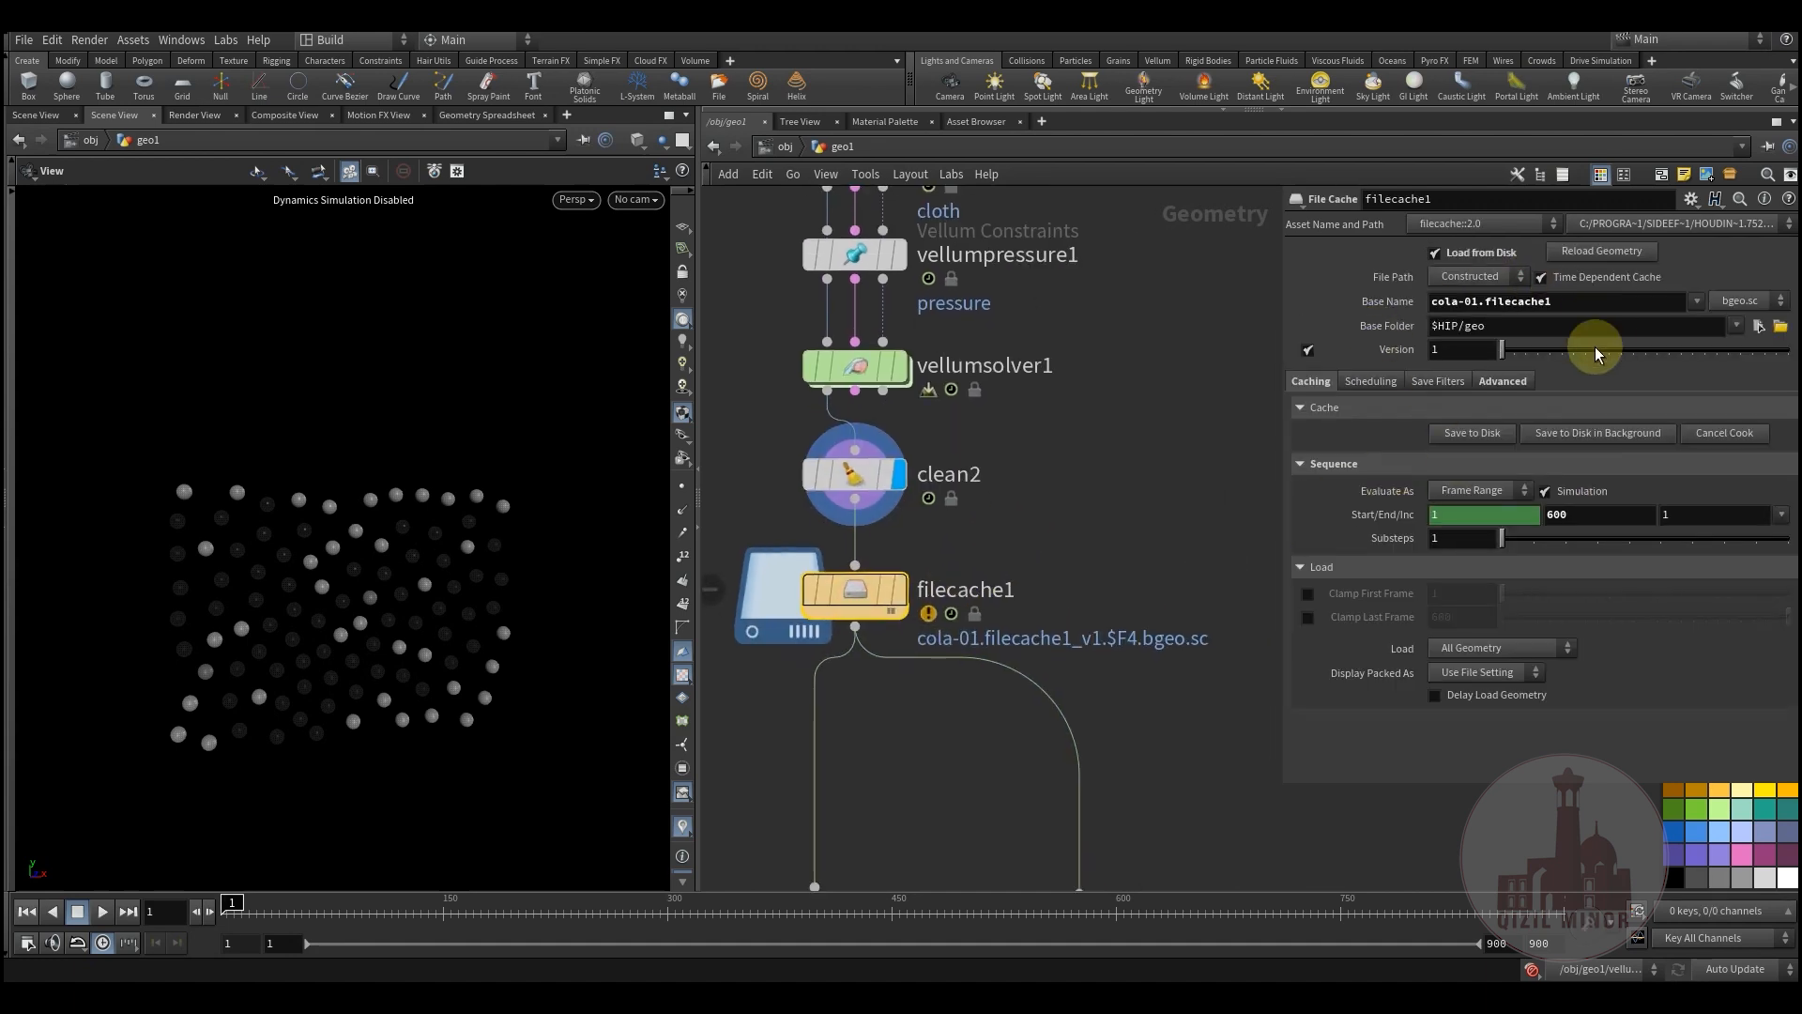
pyautogui.moveTo(1016, 559); pyautogui.dragTo(1095, 417, button='middle')
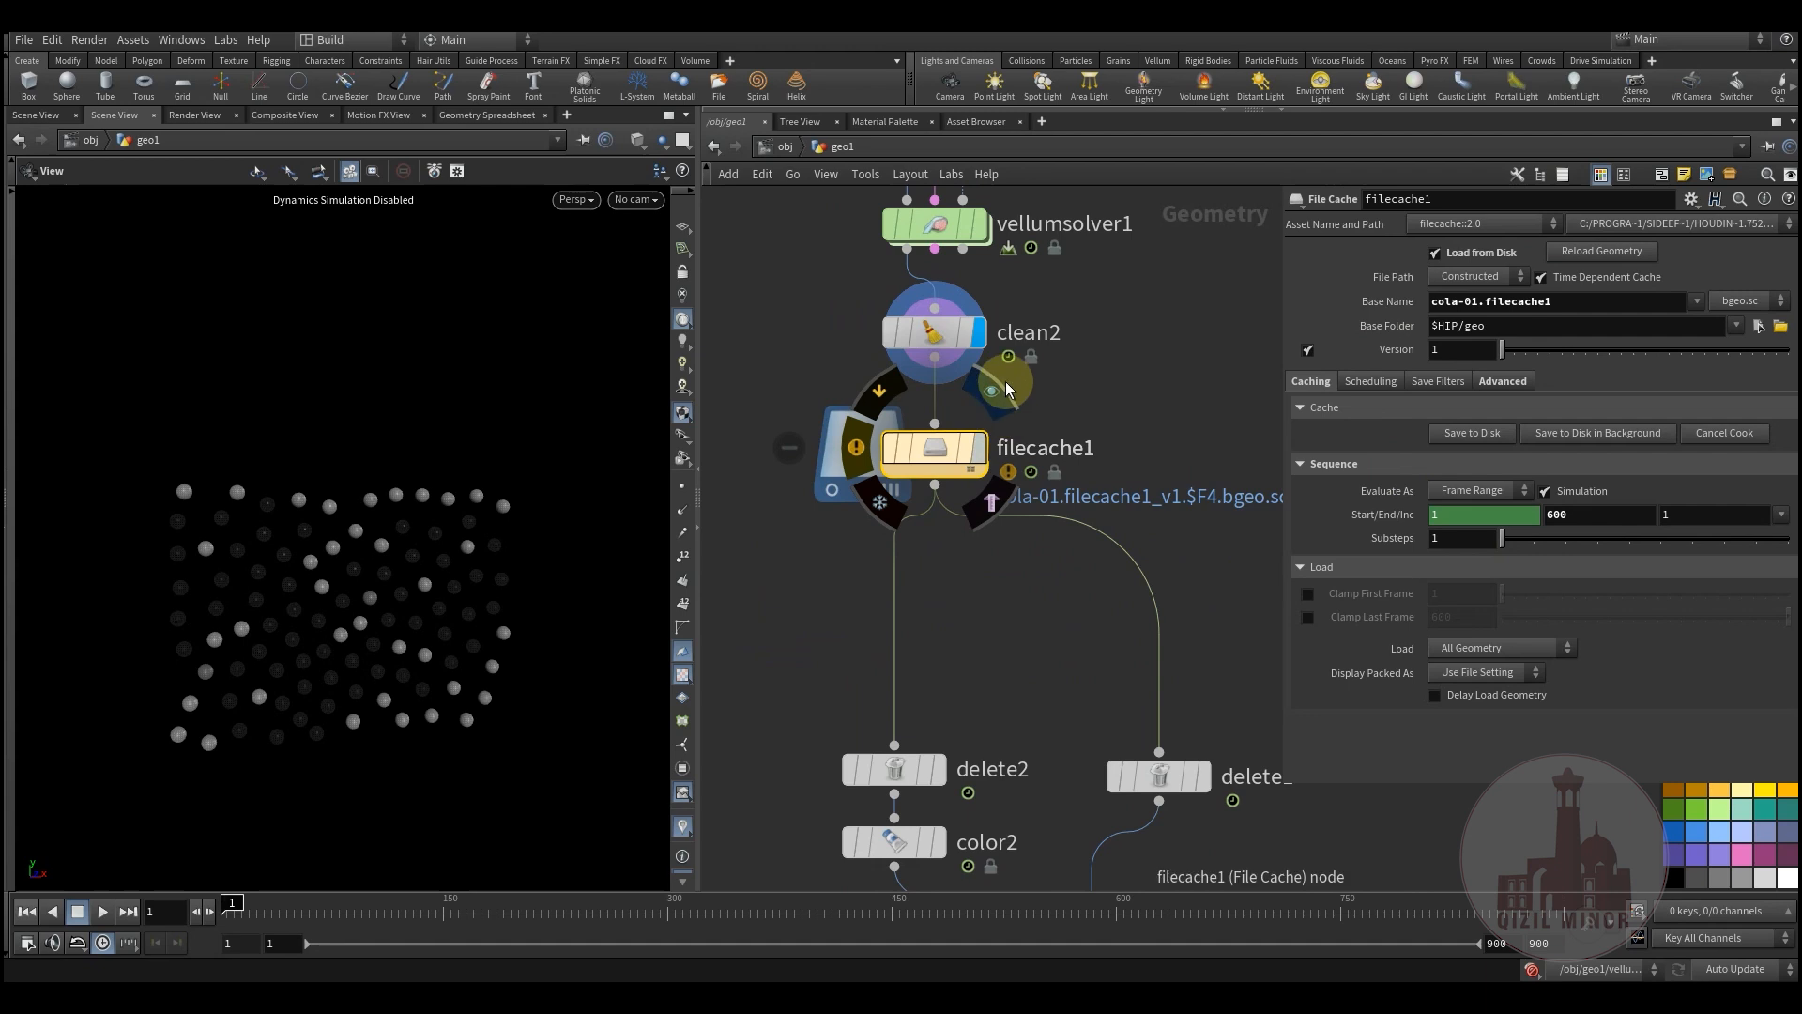
pyautogui.click(991, 391)
pyautogui.moveTo(941, 441); pyautogui.dragTo(941, 449)
pyautogui.moveTo(281, 893); pyautogui.dragTo(447, 924)
# - Template the color1 node to show the logo with the cached spheres, and look through cam1
pyautogui.moveTo(932, 583); pyautogui.dragTo(1115, 754, button='middle')
pyautogui.scroll(-3, 1115, 755)
pyautogui.click(929, 507)
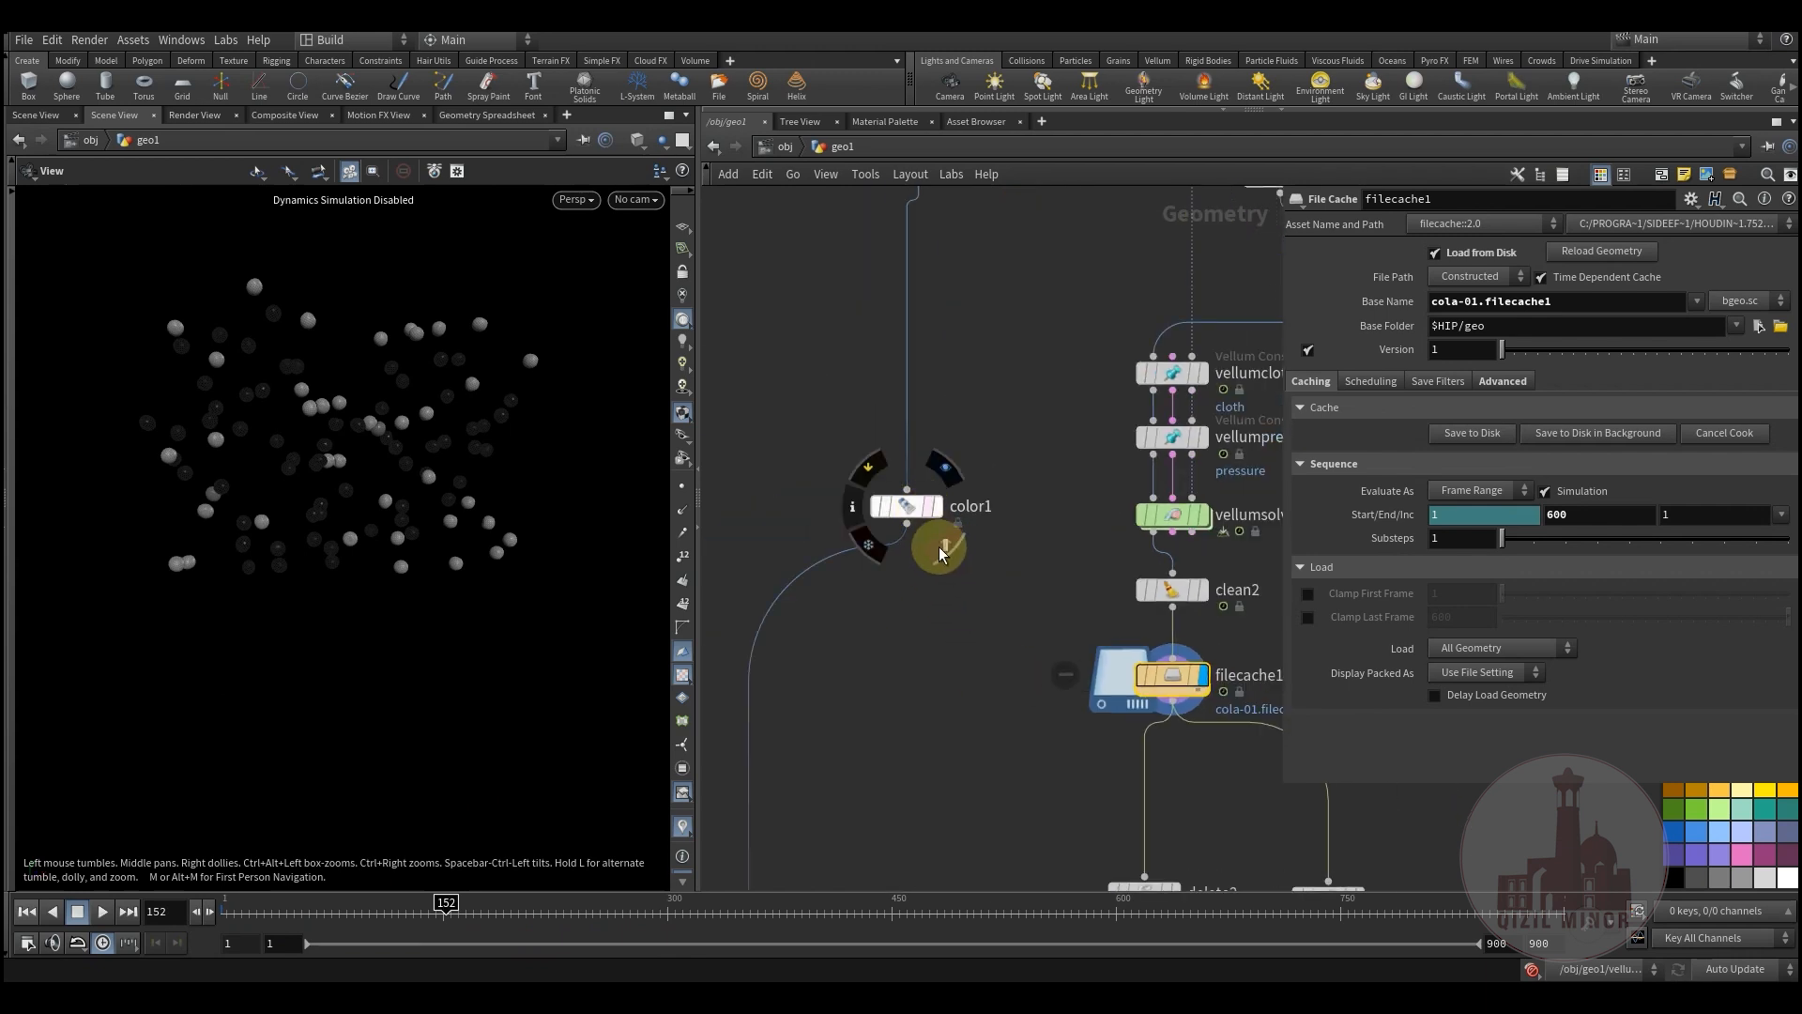
pyautogui.click(634, 199)
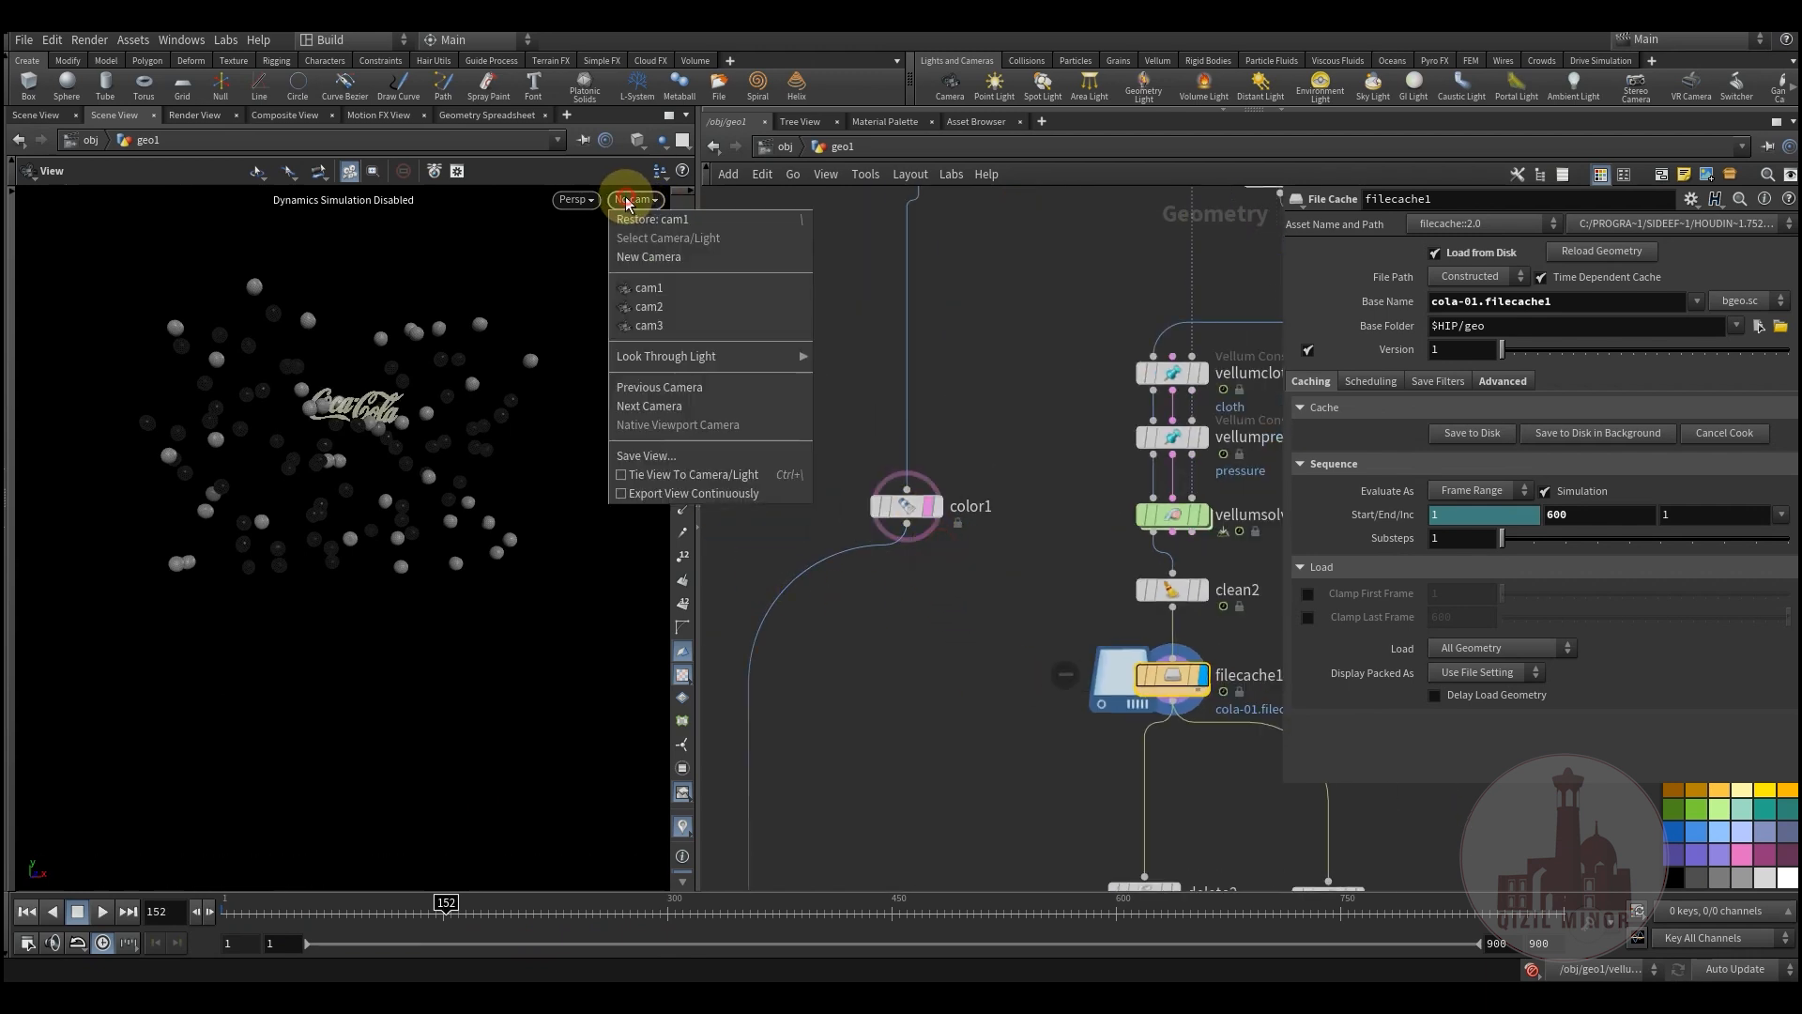
pyautogui.click(641, 274)
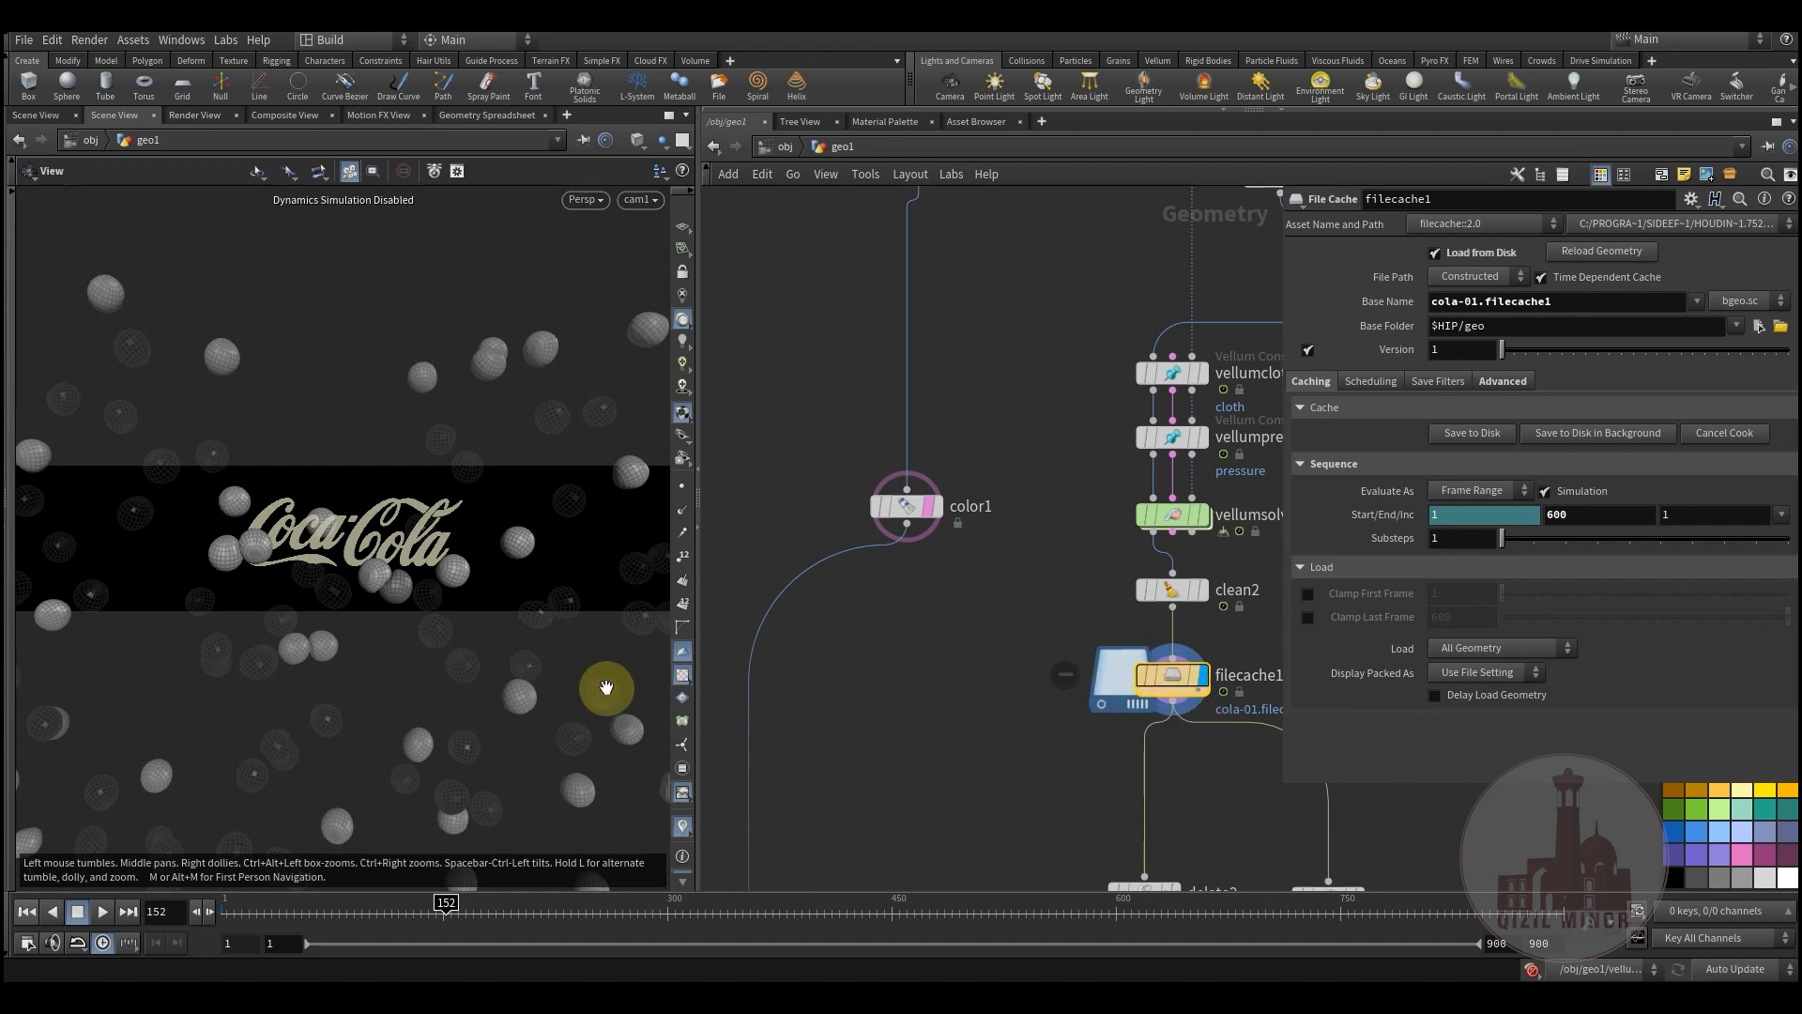
# - Display the delete2 node below filecache1 and review its point filter expression
pyautogui.moveTo(971, 762); pyautogui.dragTo(779, 490, button='middle')
pyautogui.moveTo(882, 620); pyautogui.dragTo(856, 505, button='middle')
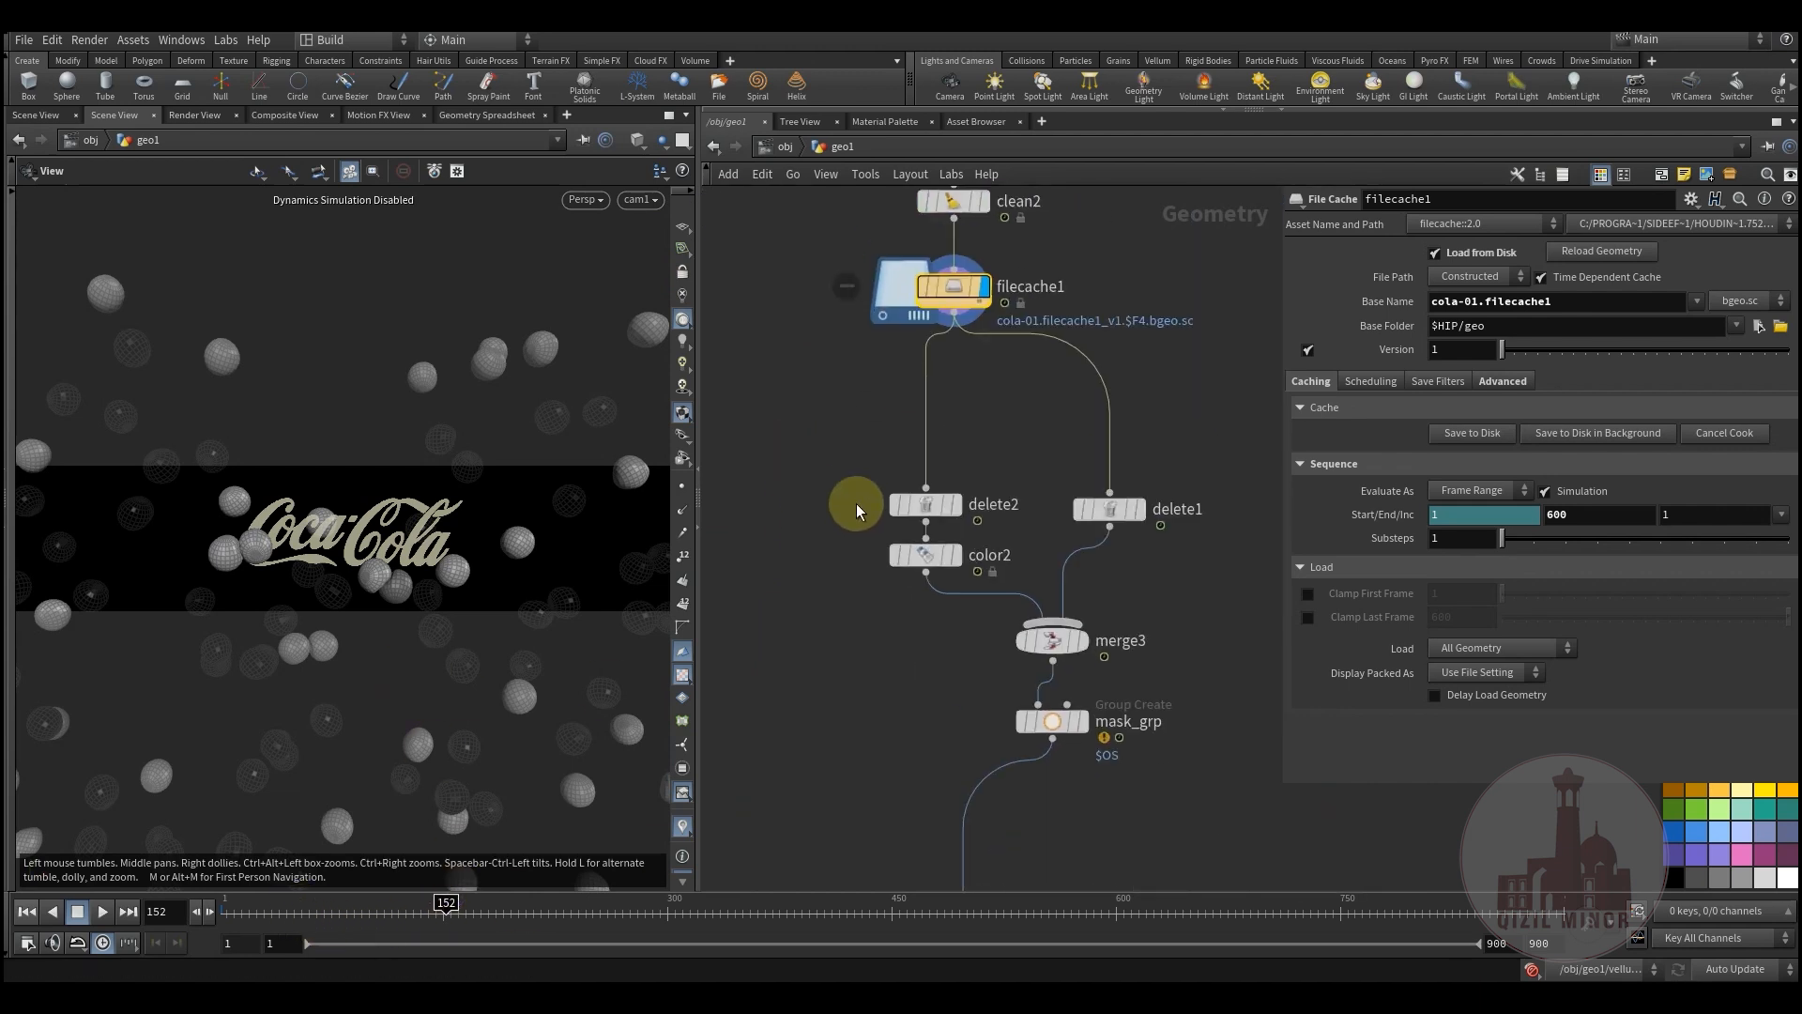
pyautogui.click(926, 502)
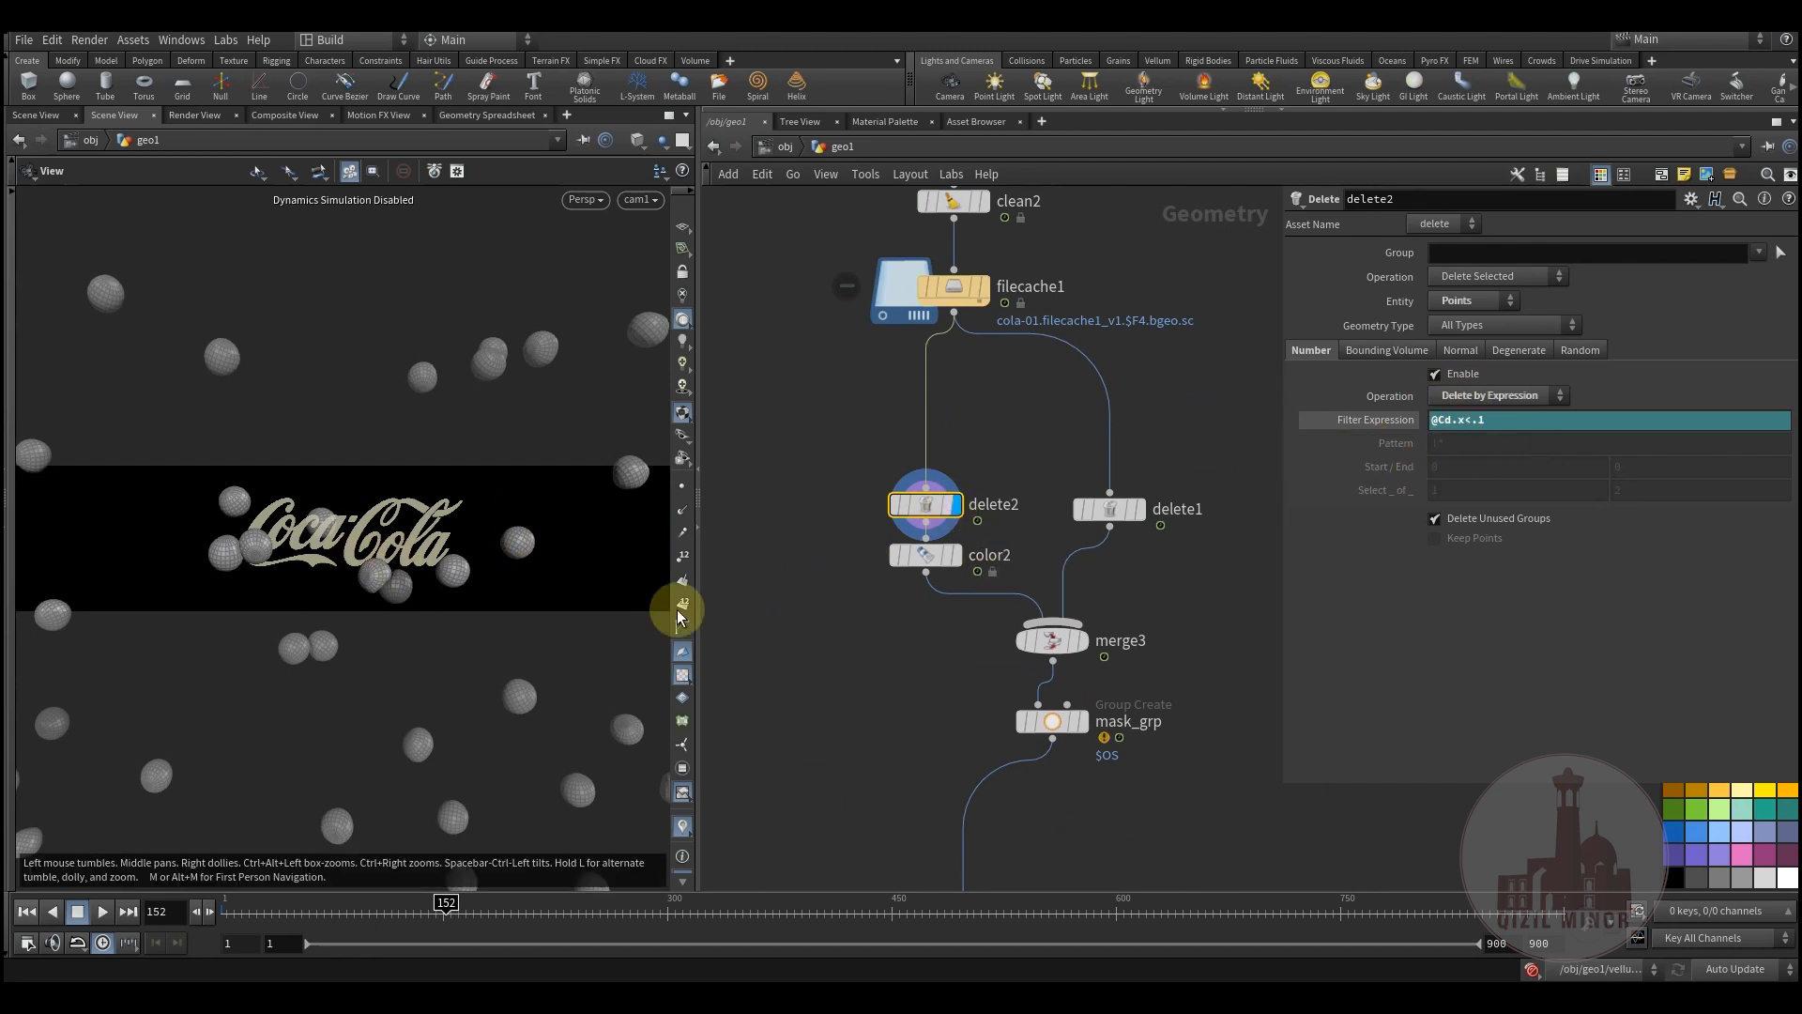
# - Display merge3 to see the red and dark spheres combined, and review the color2 node's constant color
pyautogui.click(1092, 604)
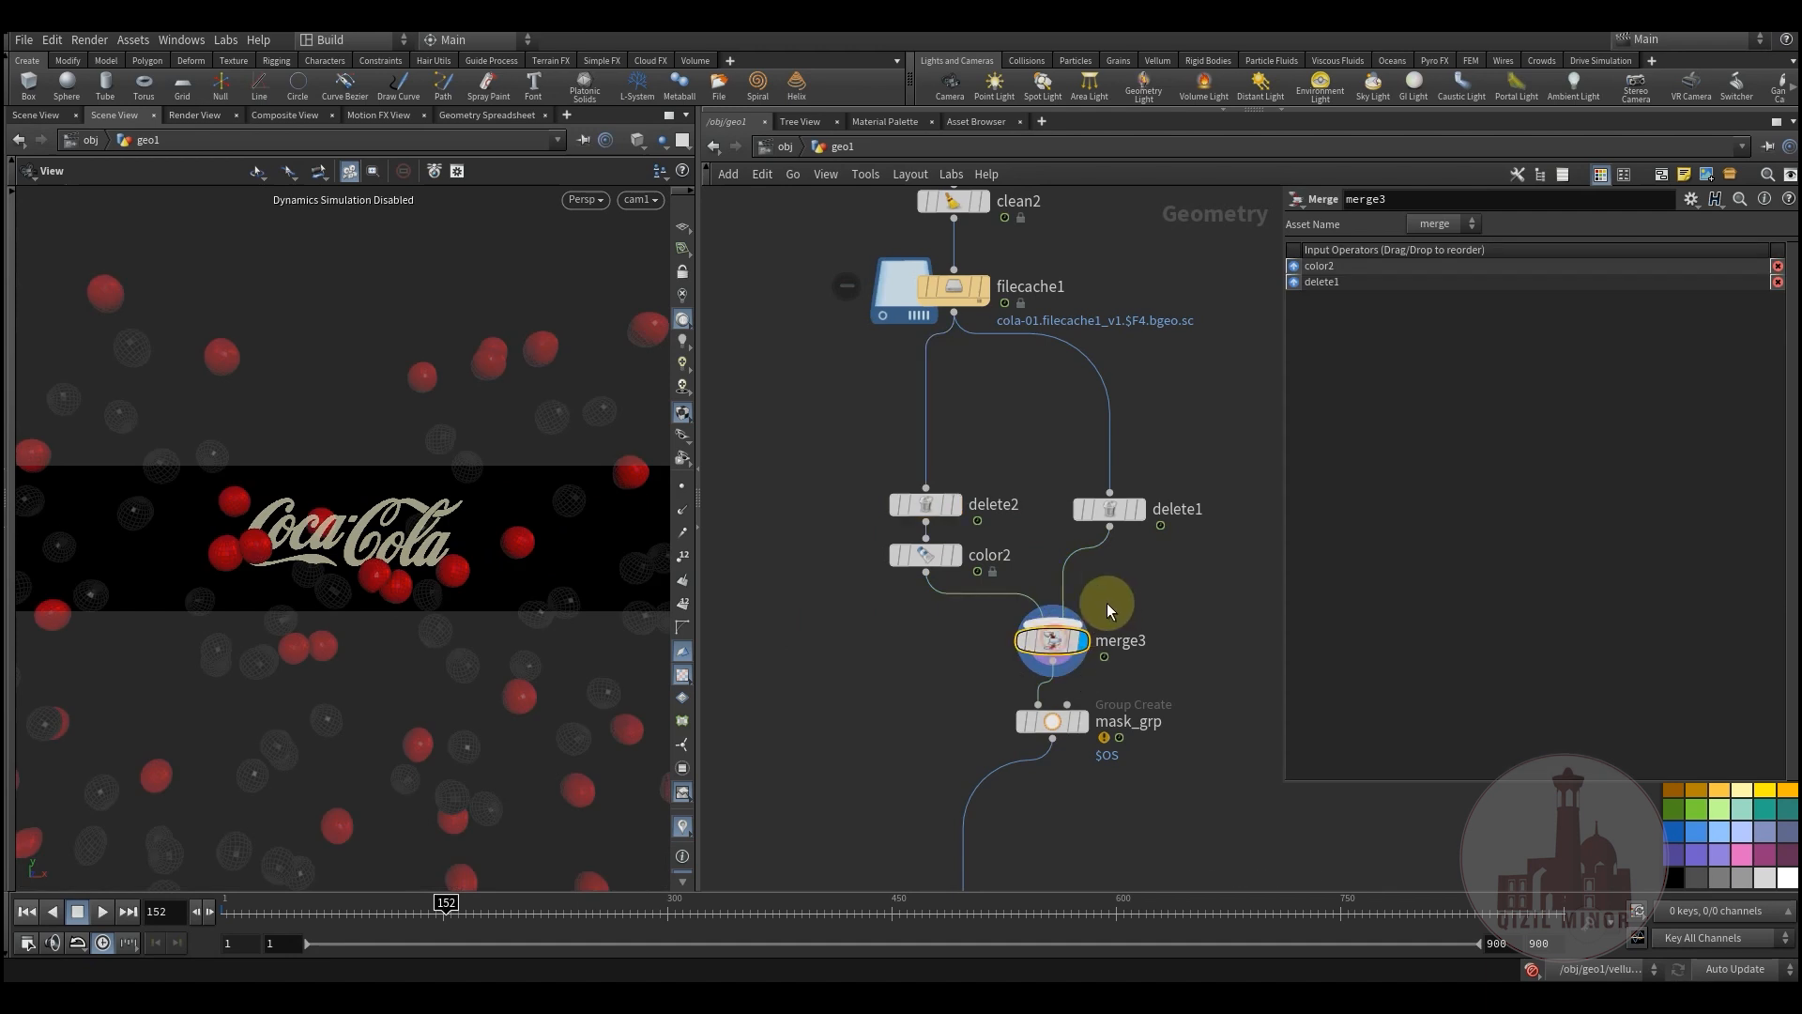
pyautogui.moveTo(1060, 693); pyautogui.dragTo(1047, 622, button='middle')
pyautogui.click(920, 488)
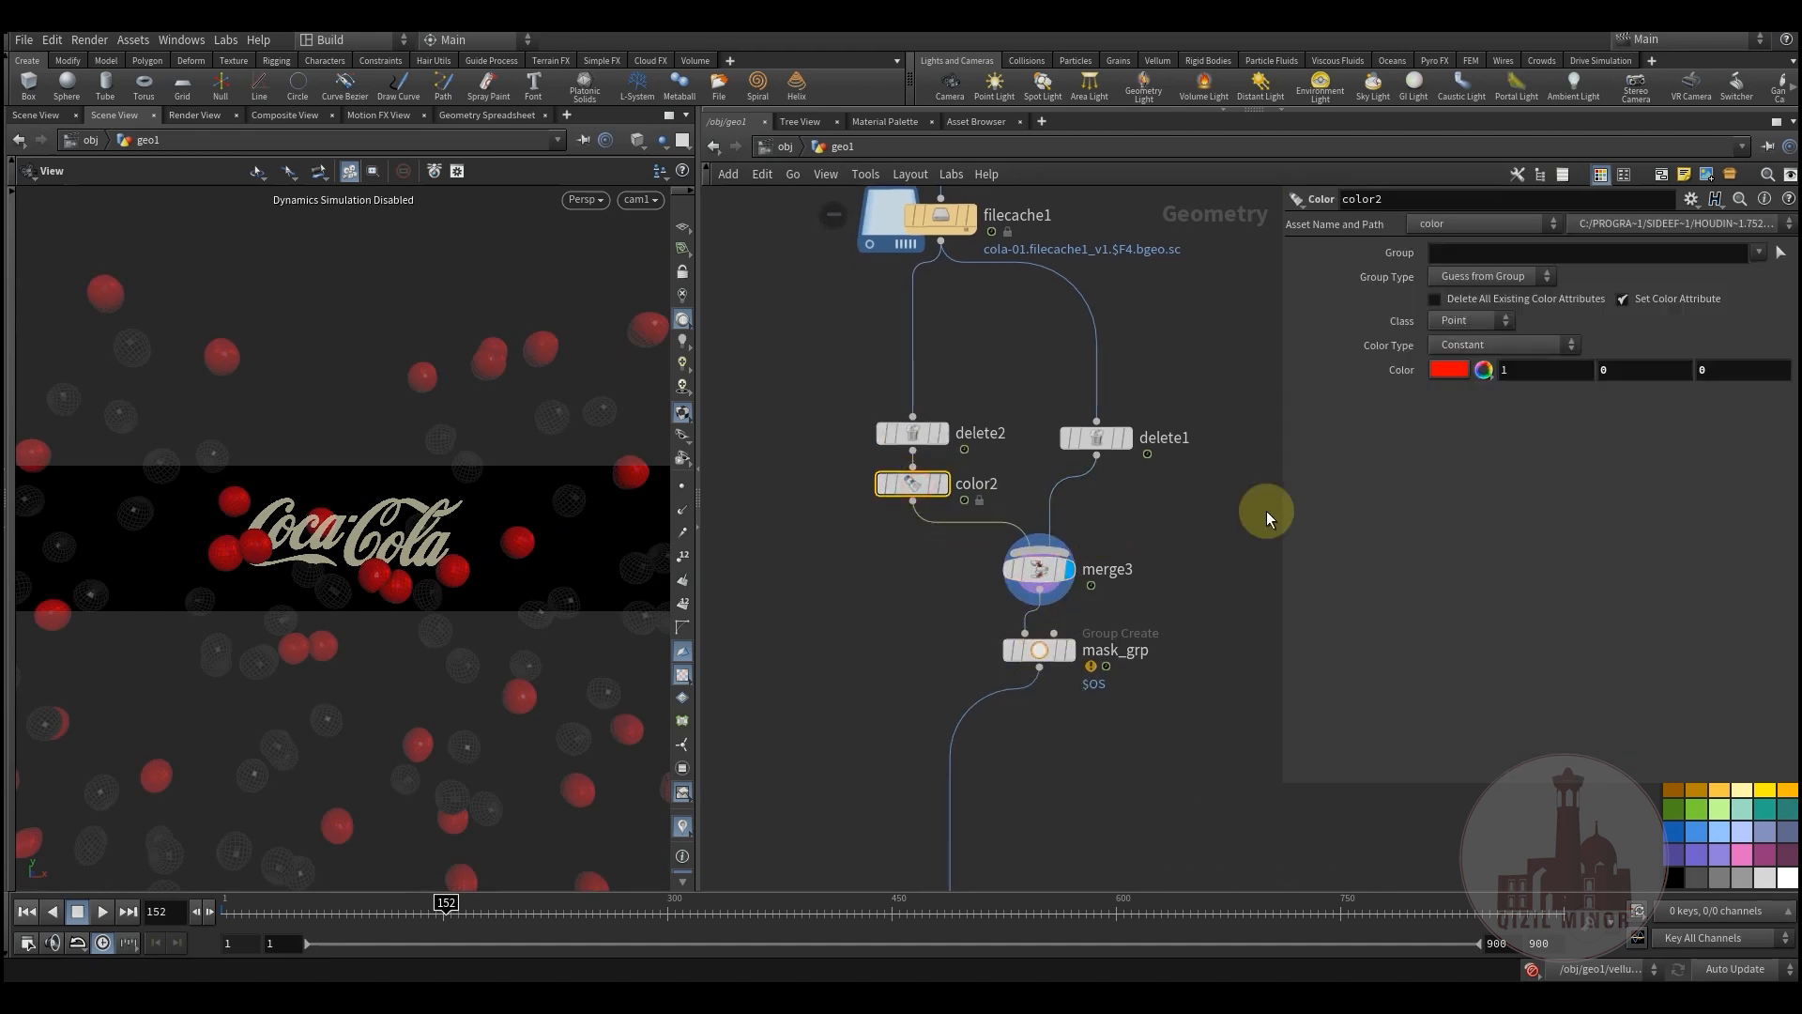
# - Display the mask_grp node and examine its primitive base group of spheres around the edges of the logo
pyautogui.click(1038, 654)
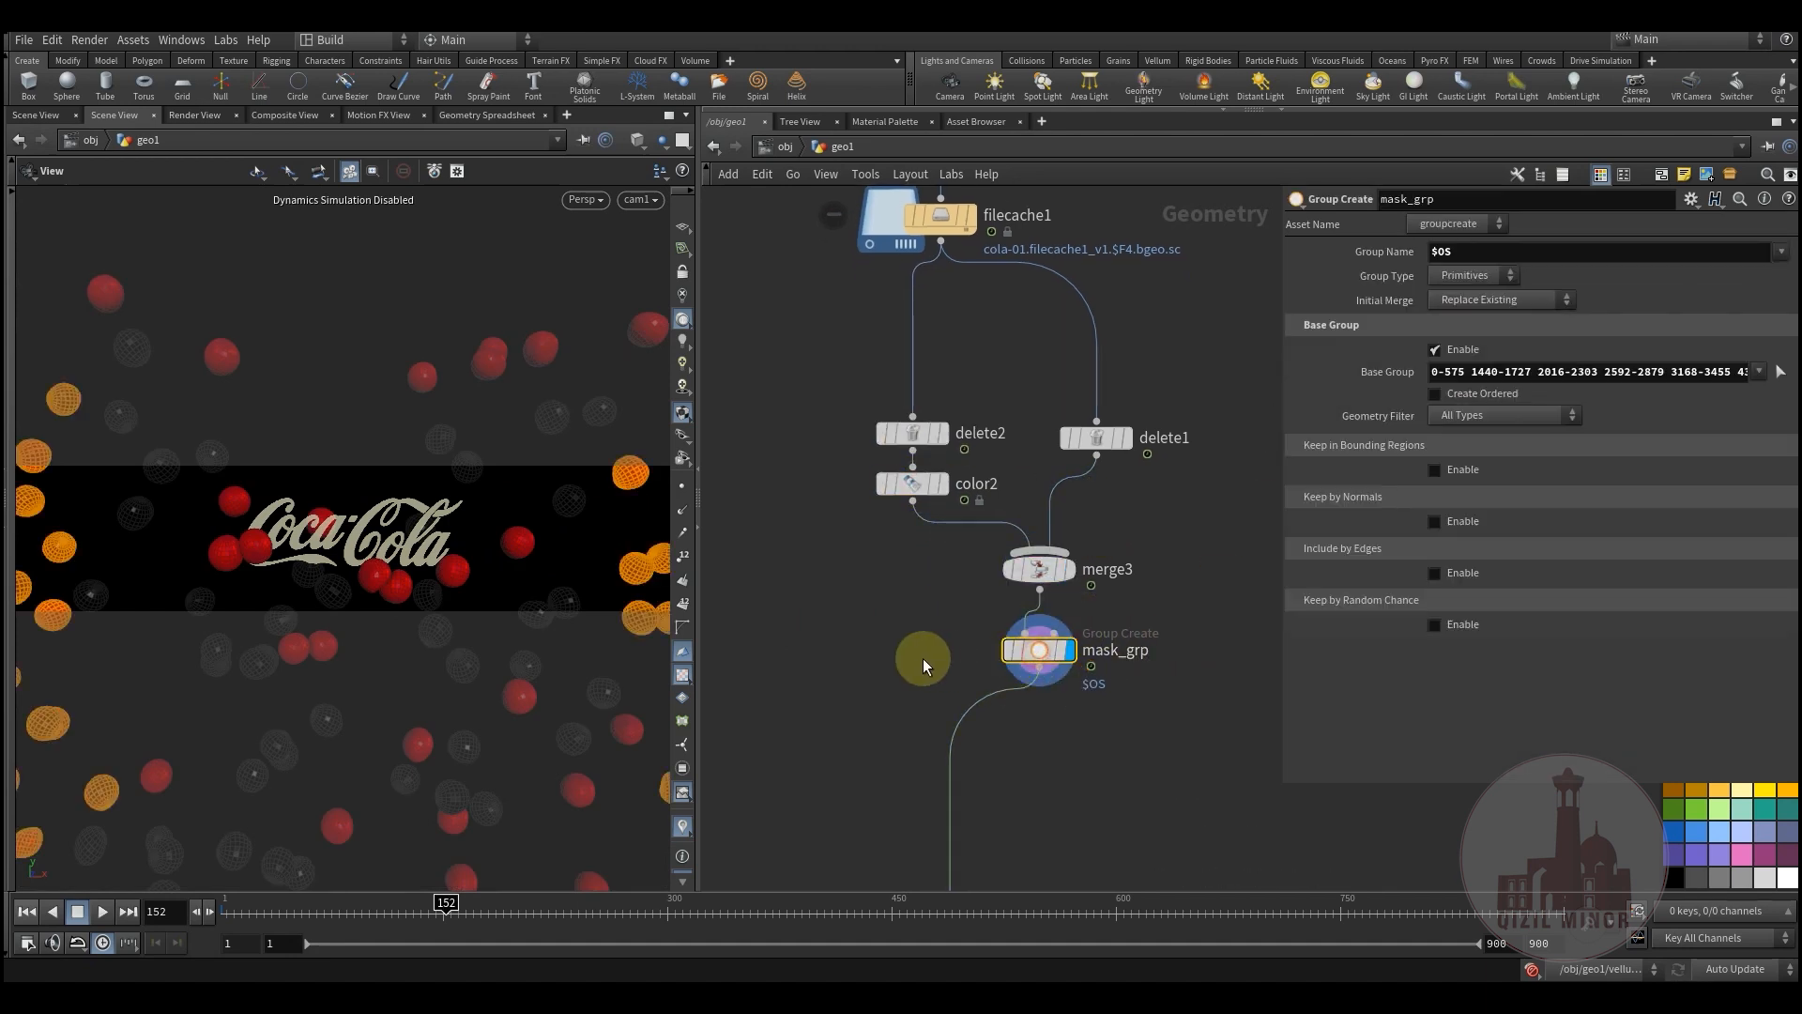
pyautogui.moveTo(922, 657); pyautogui.dragTo(911, 578, button='middle')
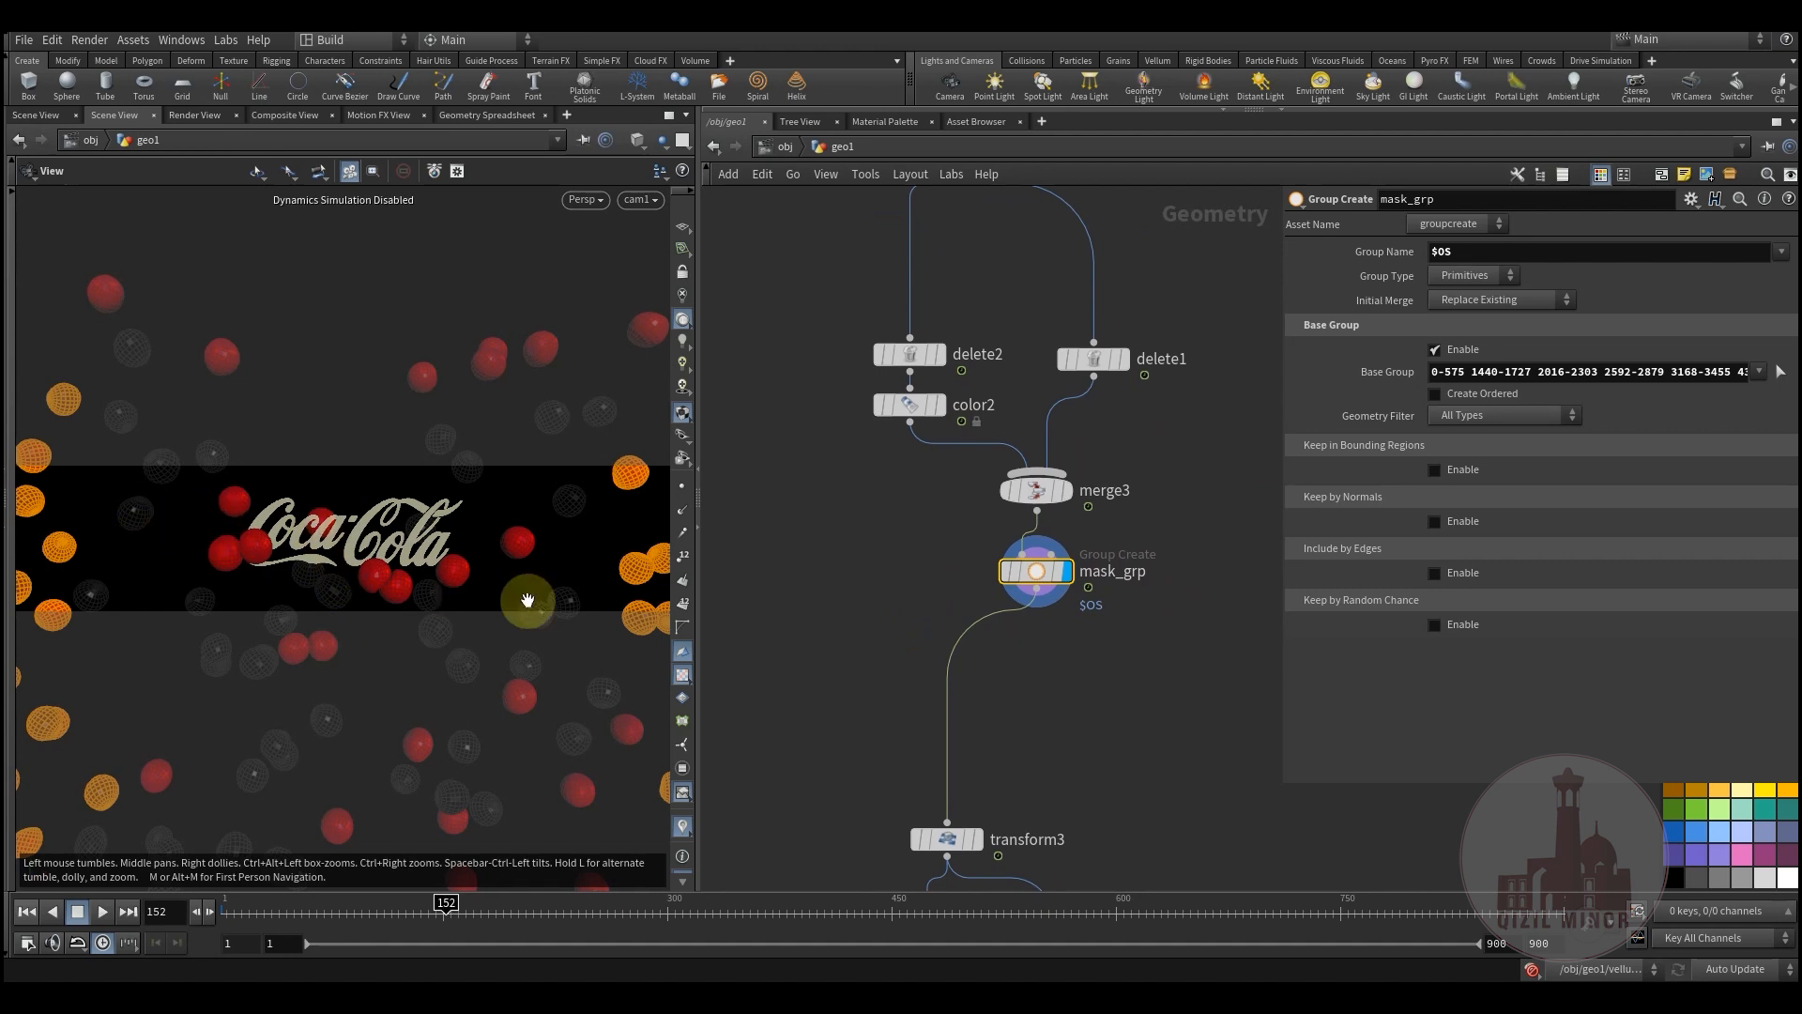
pyautogui.moveTo(957, 563); pyautogui.dragTo(932, 617, button='middle')
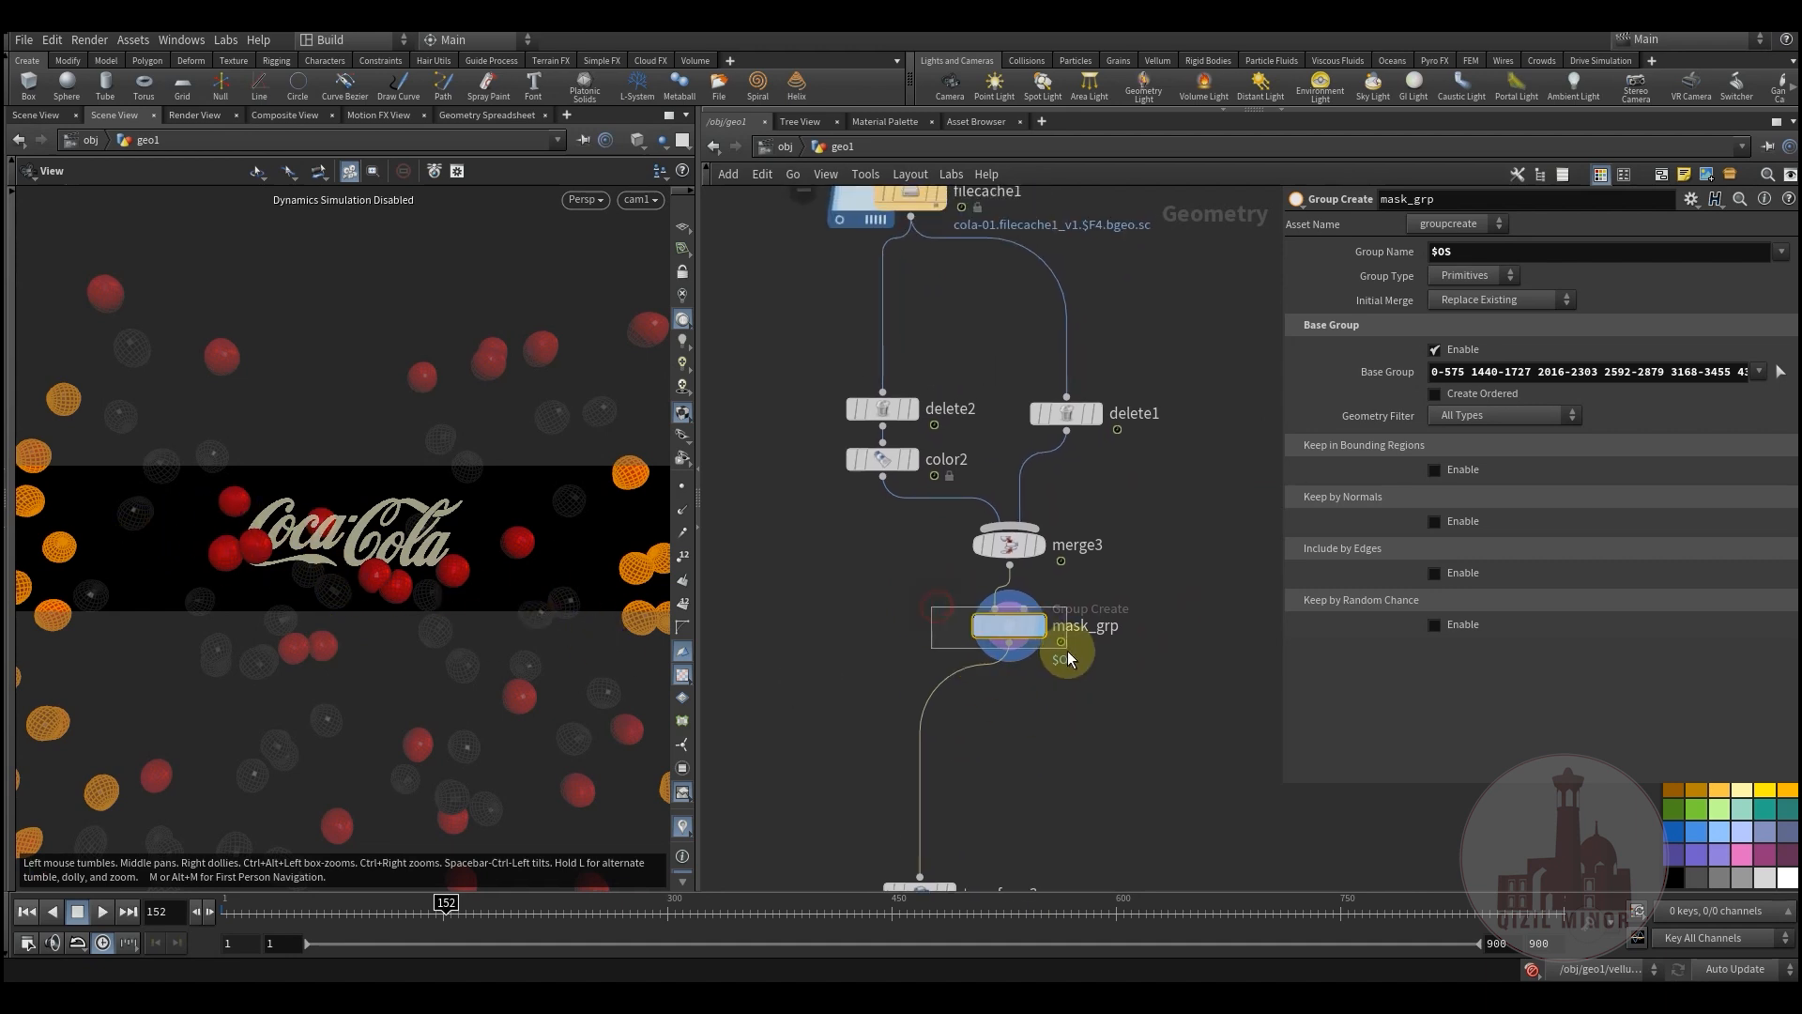
pyautogui.moveTo(1030, 732); pyautogui.dragTo(1018, 661, button='middle')
pyautogui.moveTo(1062, 599); pyautogui.dragTo(1057, 634, button='middle')
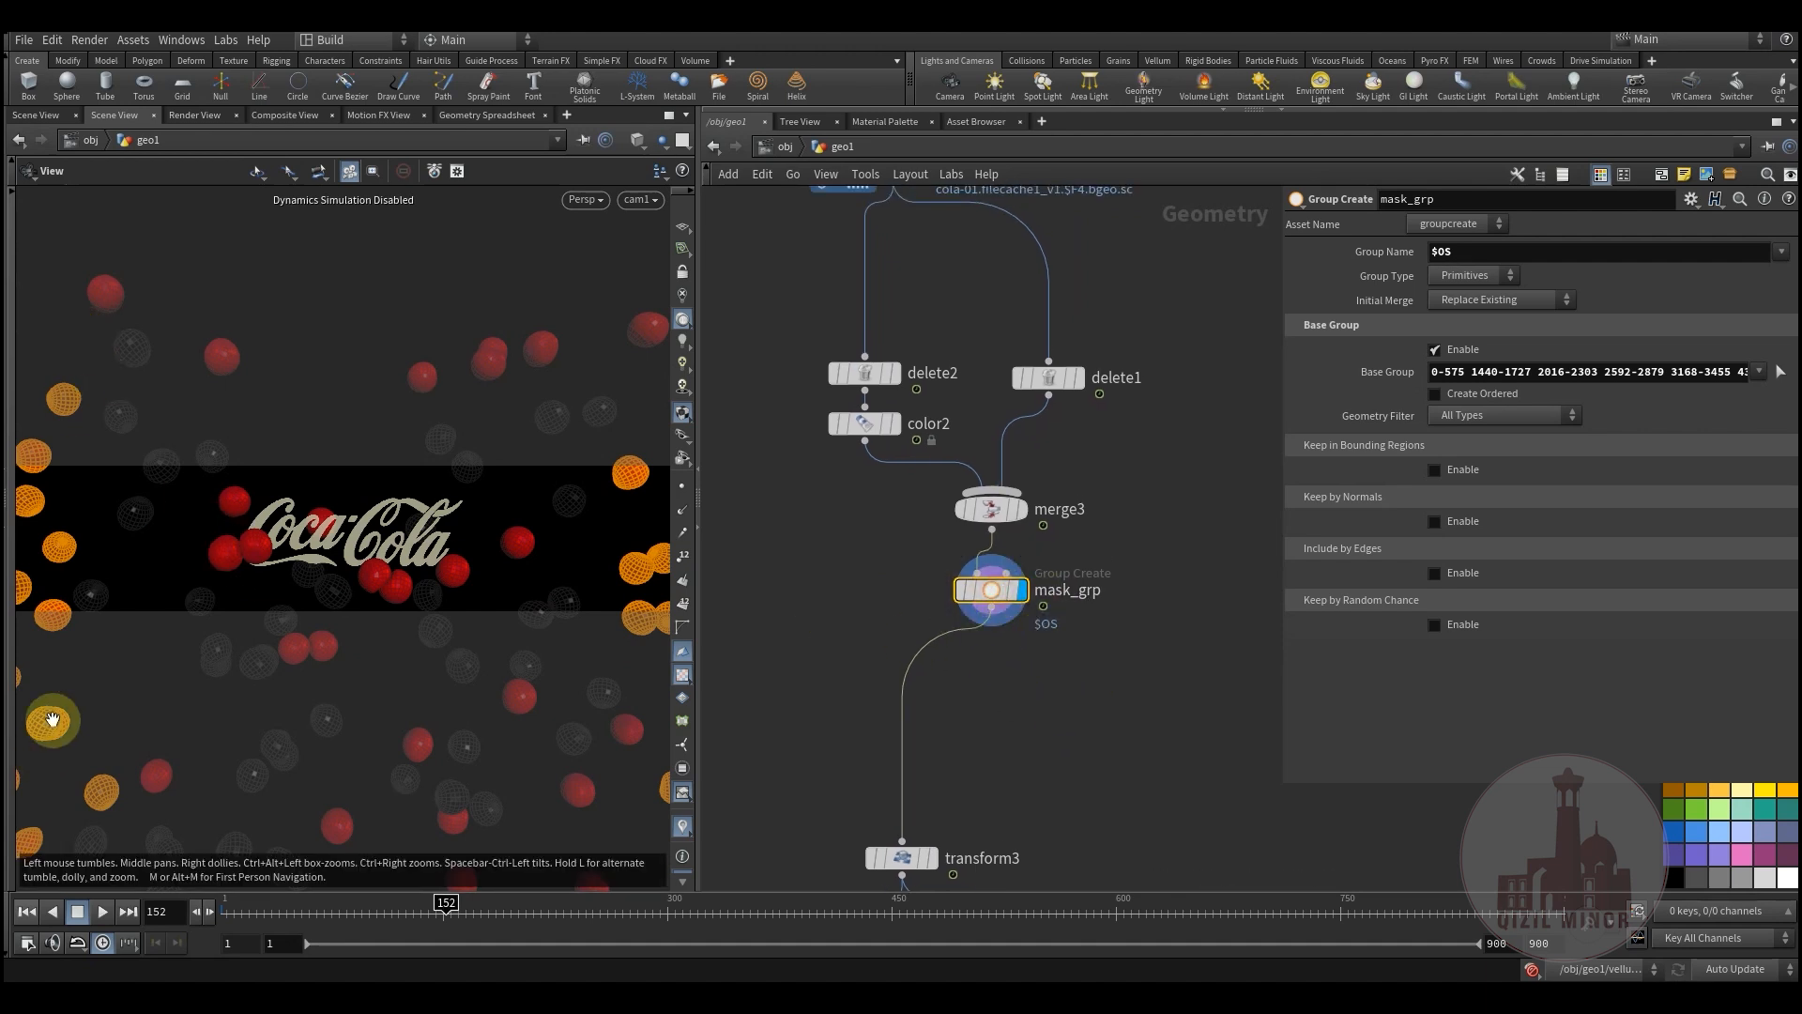
# - Display the transform3 node and scrub the timeline to frame 208 to check the spheres' motion
pyautogui.moveTo(1067, 708); pyautogui.dragTo(987, 657, button='middle')
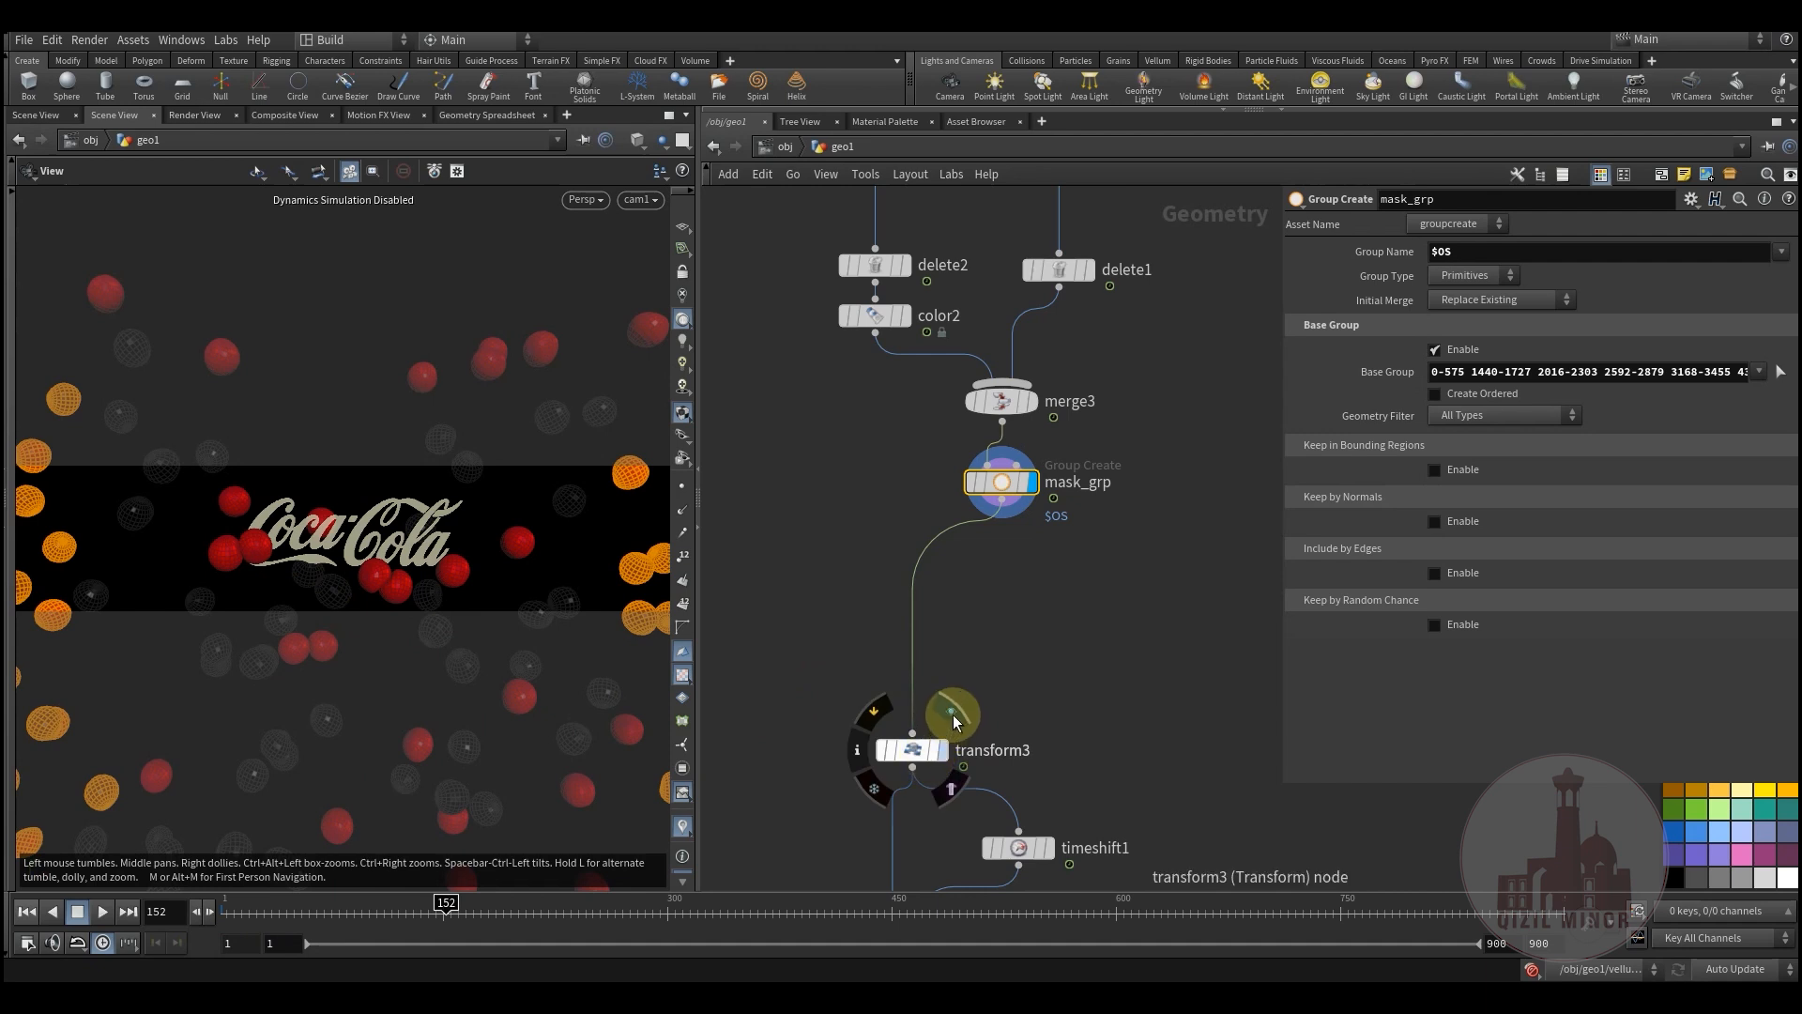
pyautogui.click(910, 750)
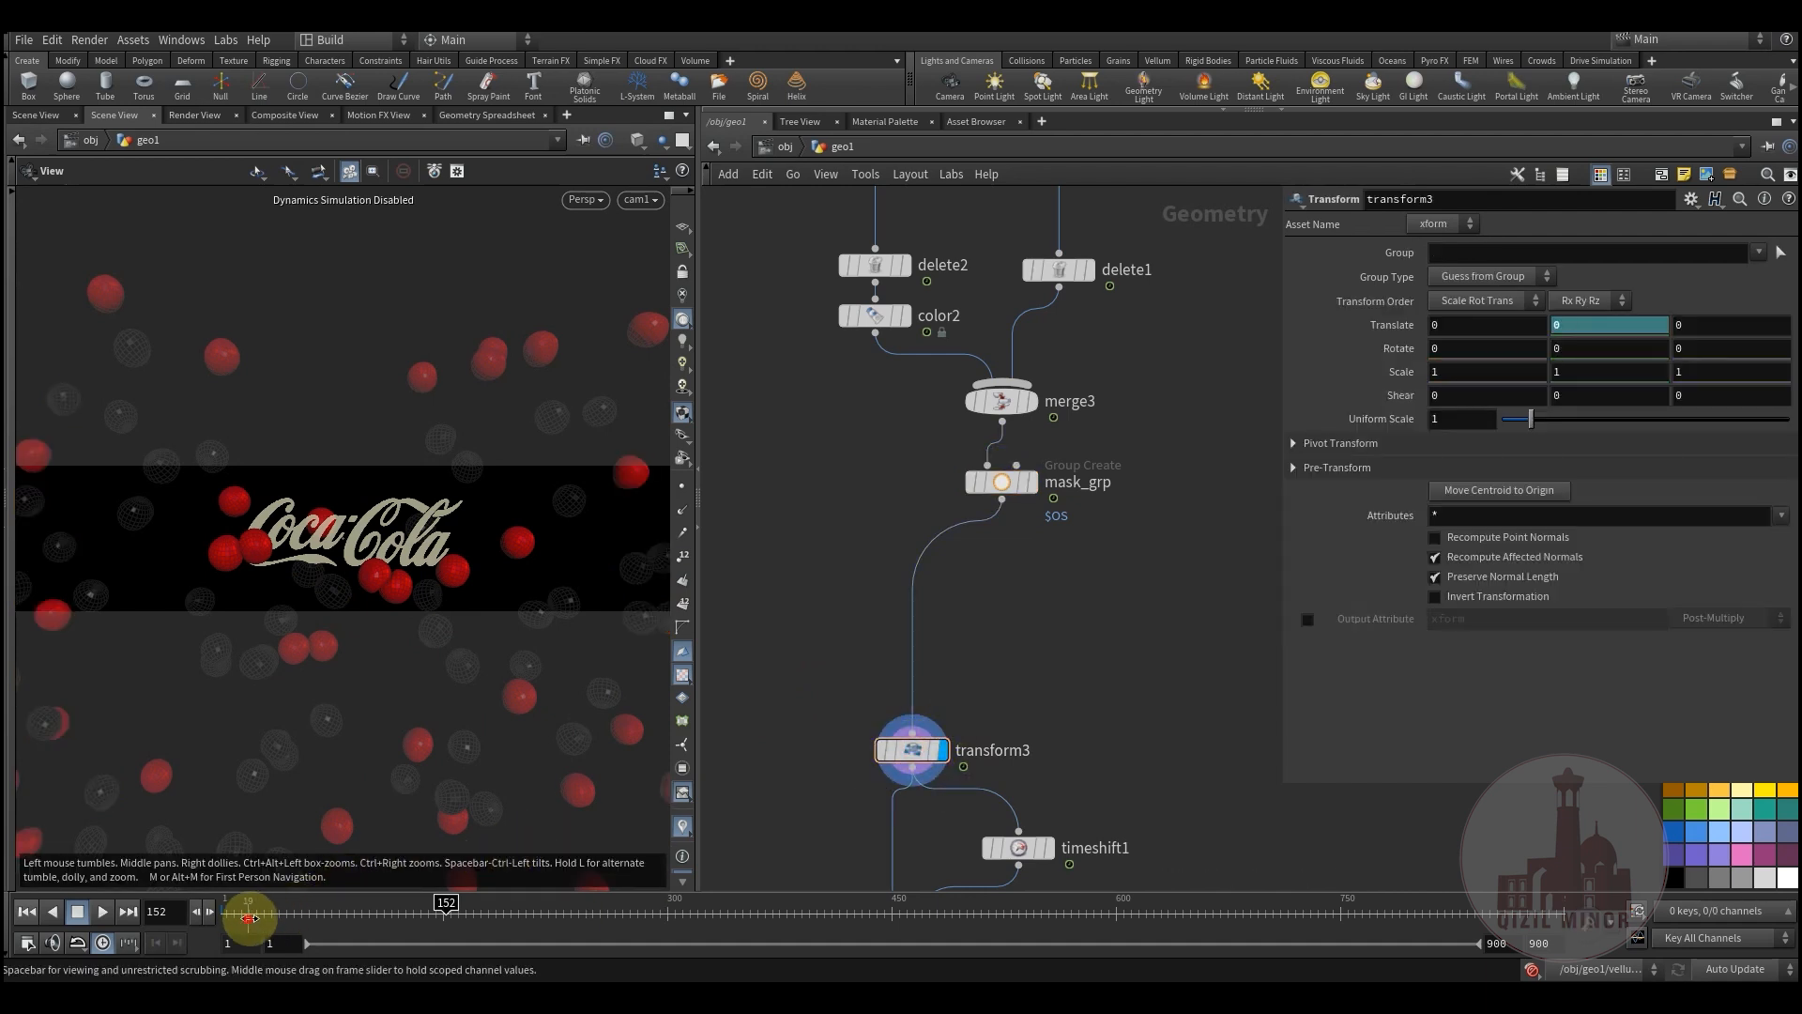
pyautogui.moveTo(282, 918); pyautogui.dragTo(521, 943)
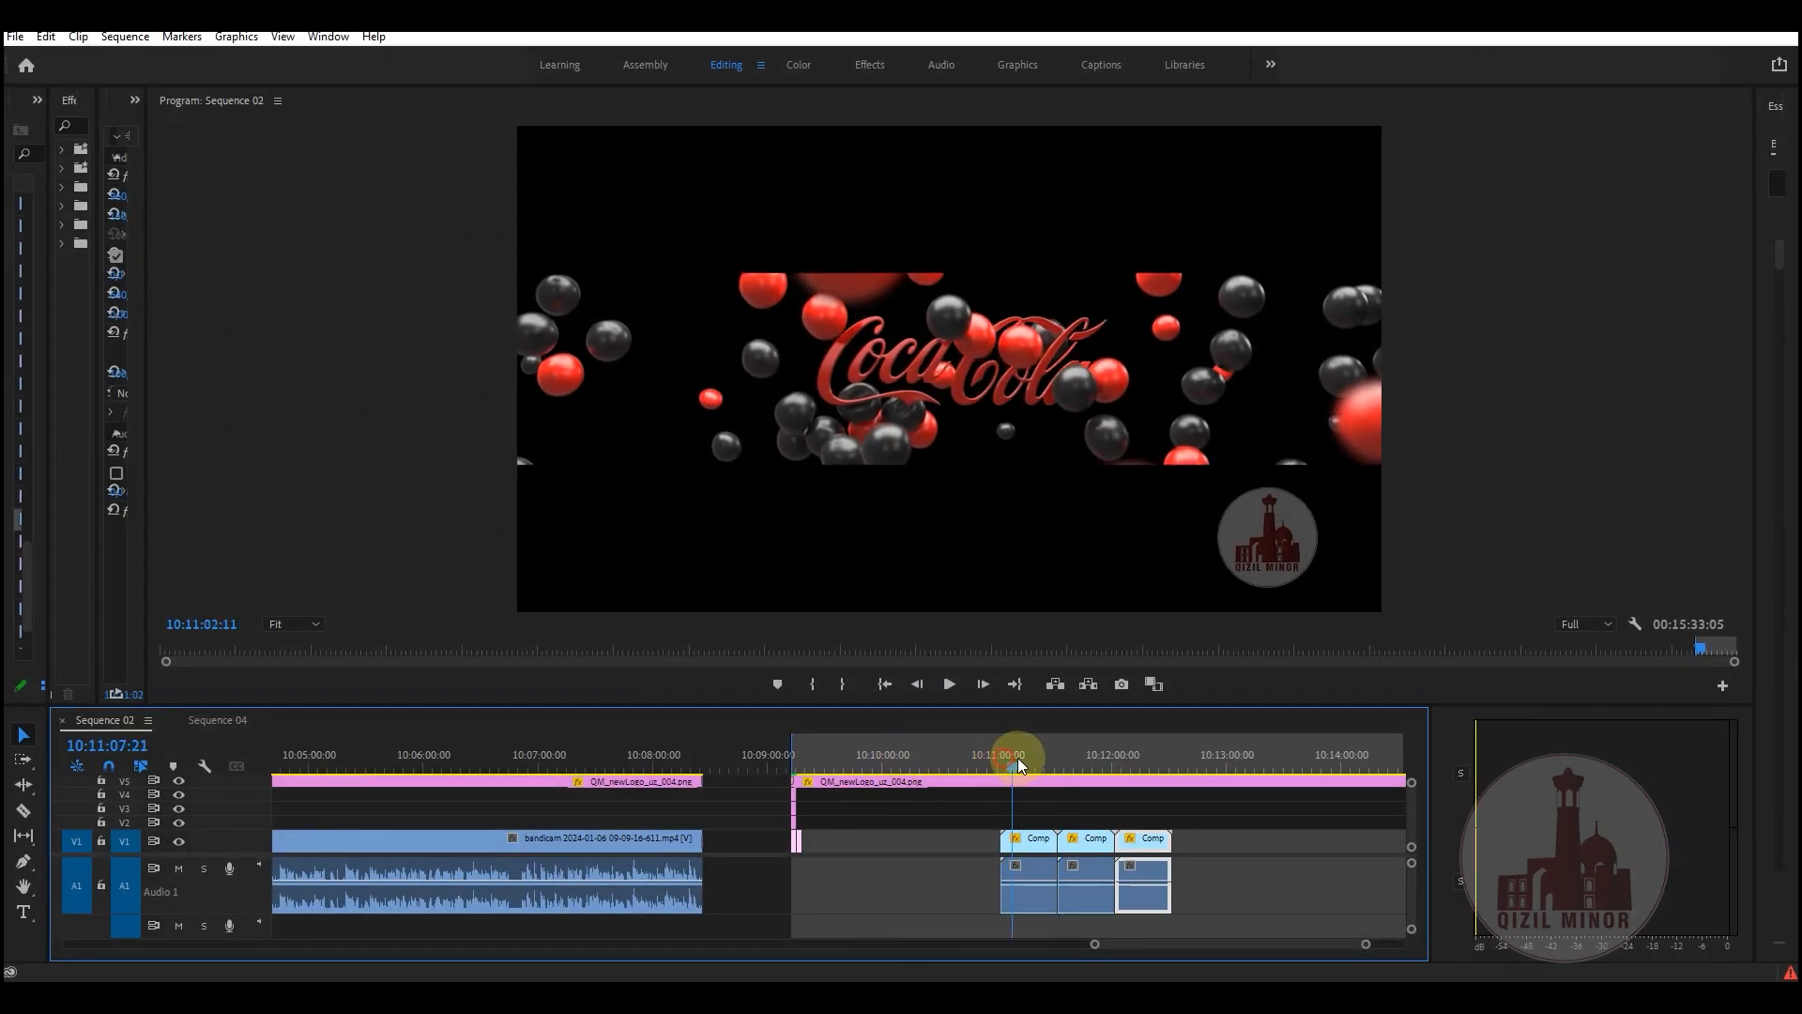
# - Switch to Premiere Pro and play back part of the rendered Coca-Cola spheres animation in Sequence 02
pyautogui.click(1022, 760)
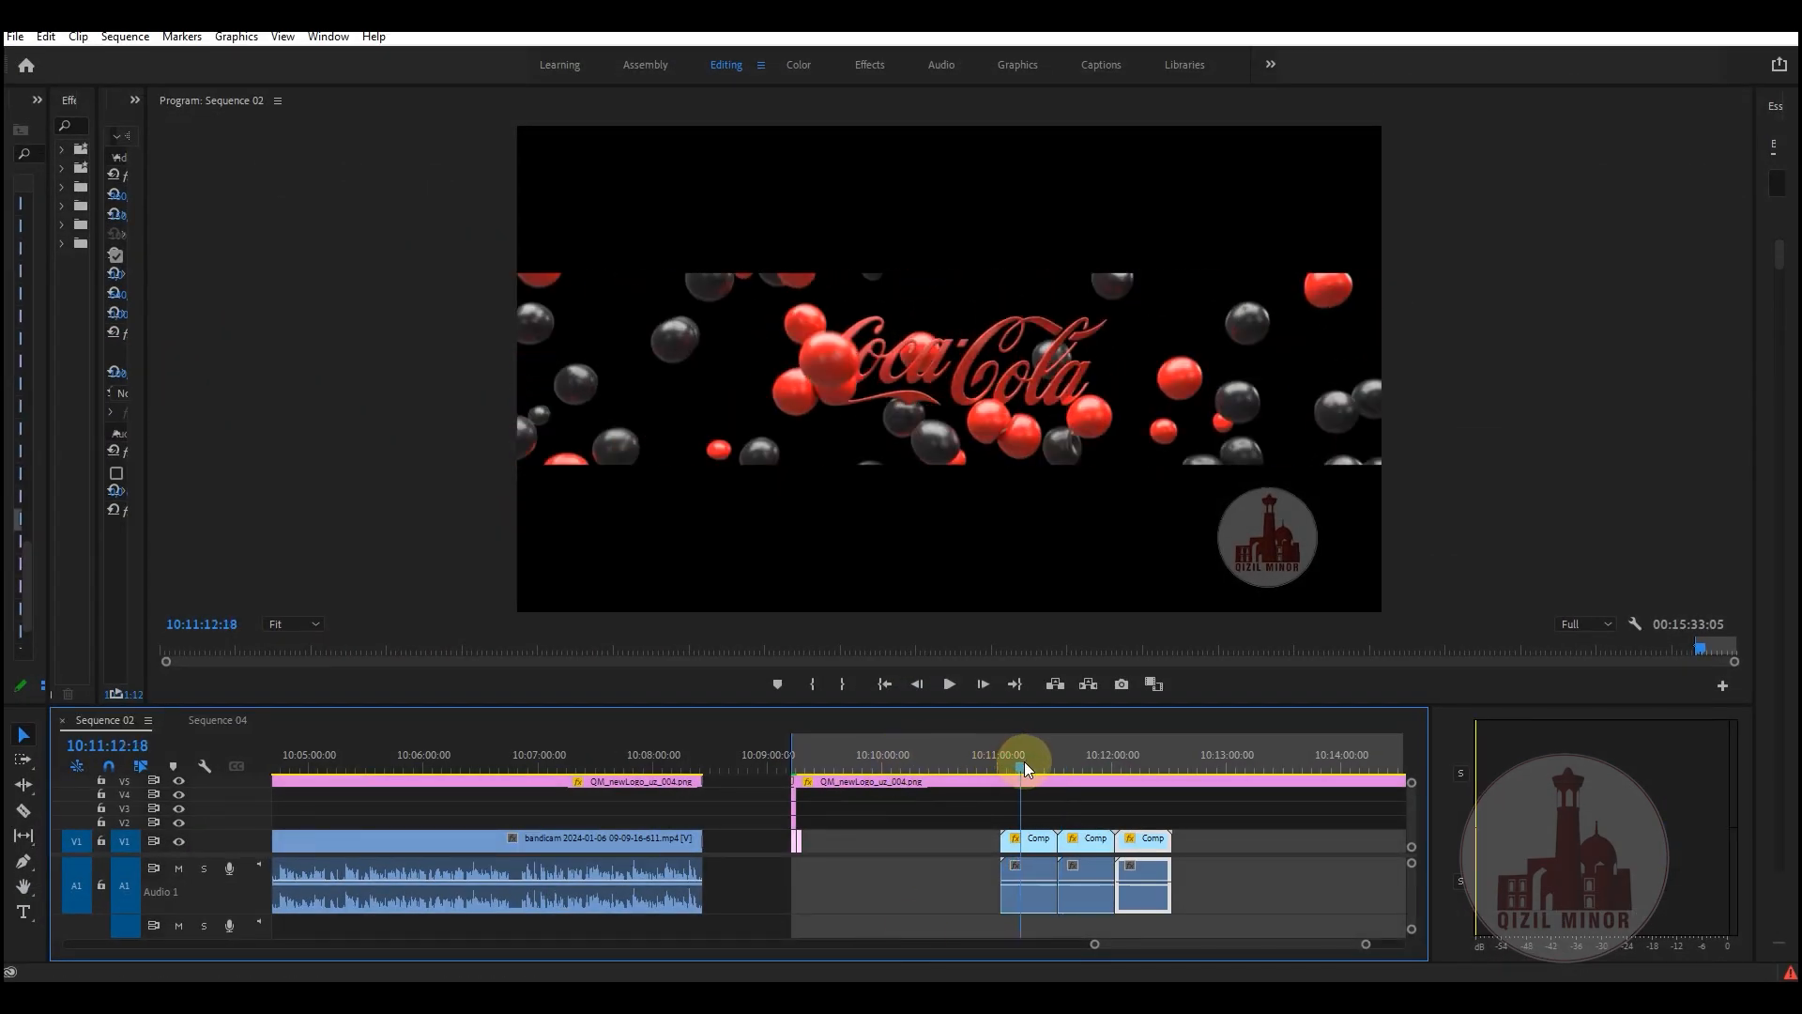
pyautogui.press('space')
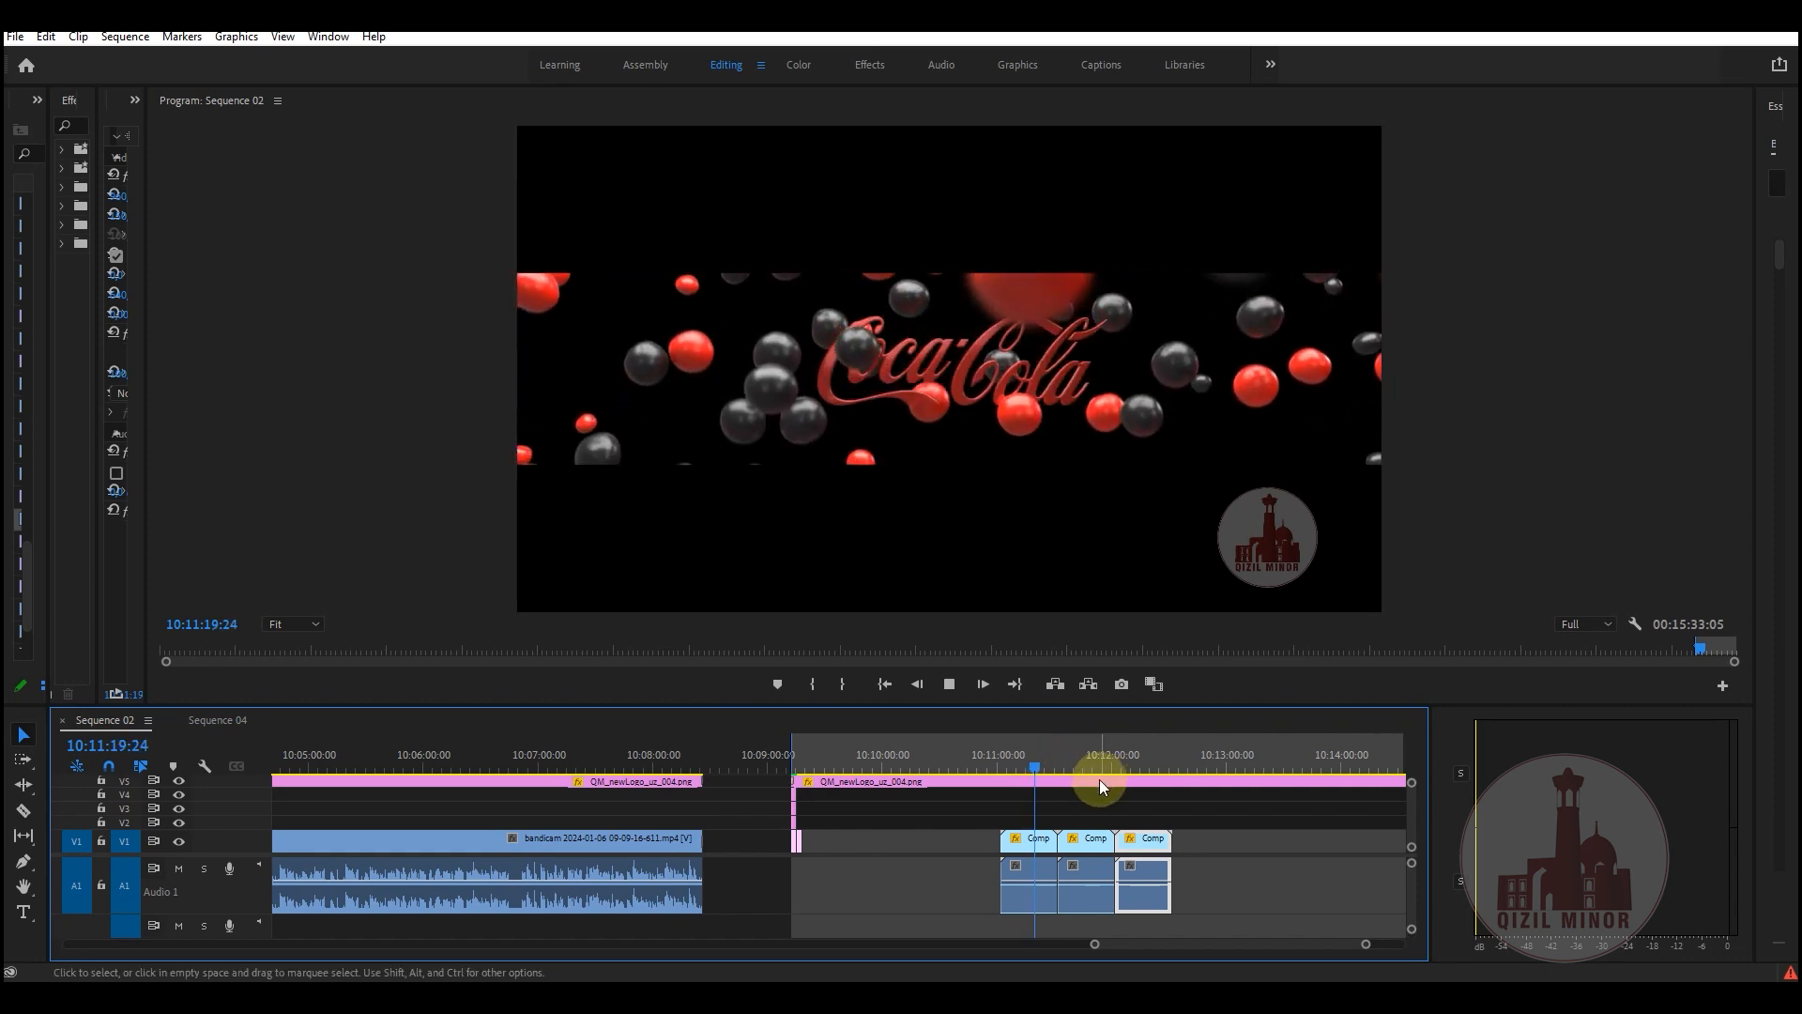
pyautogui.press('space')
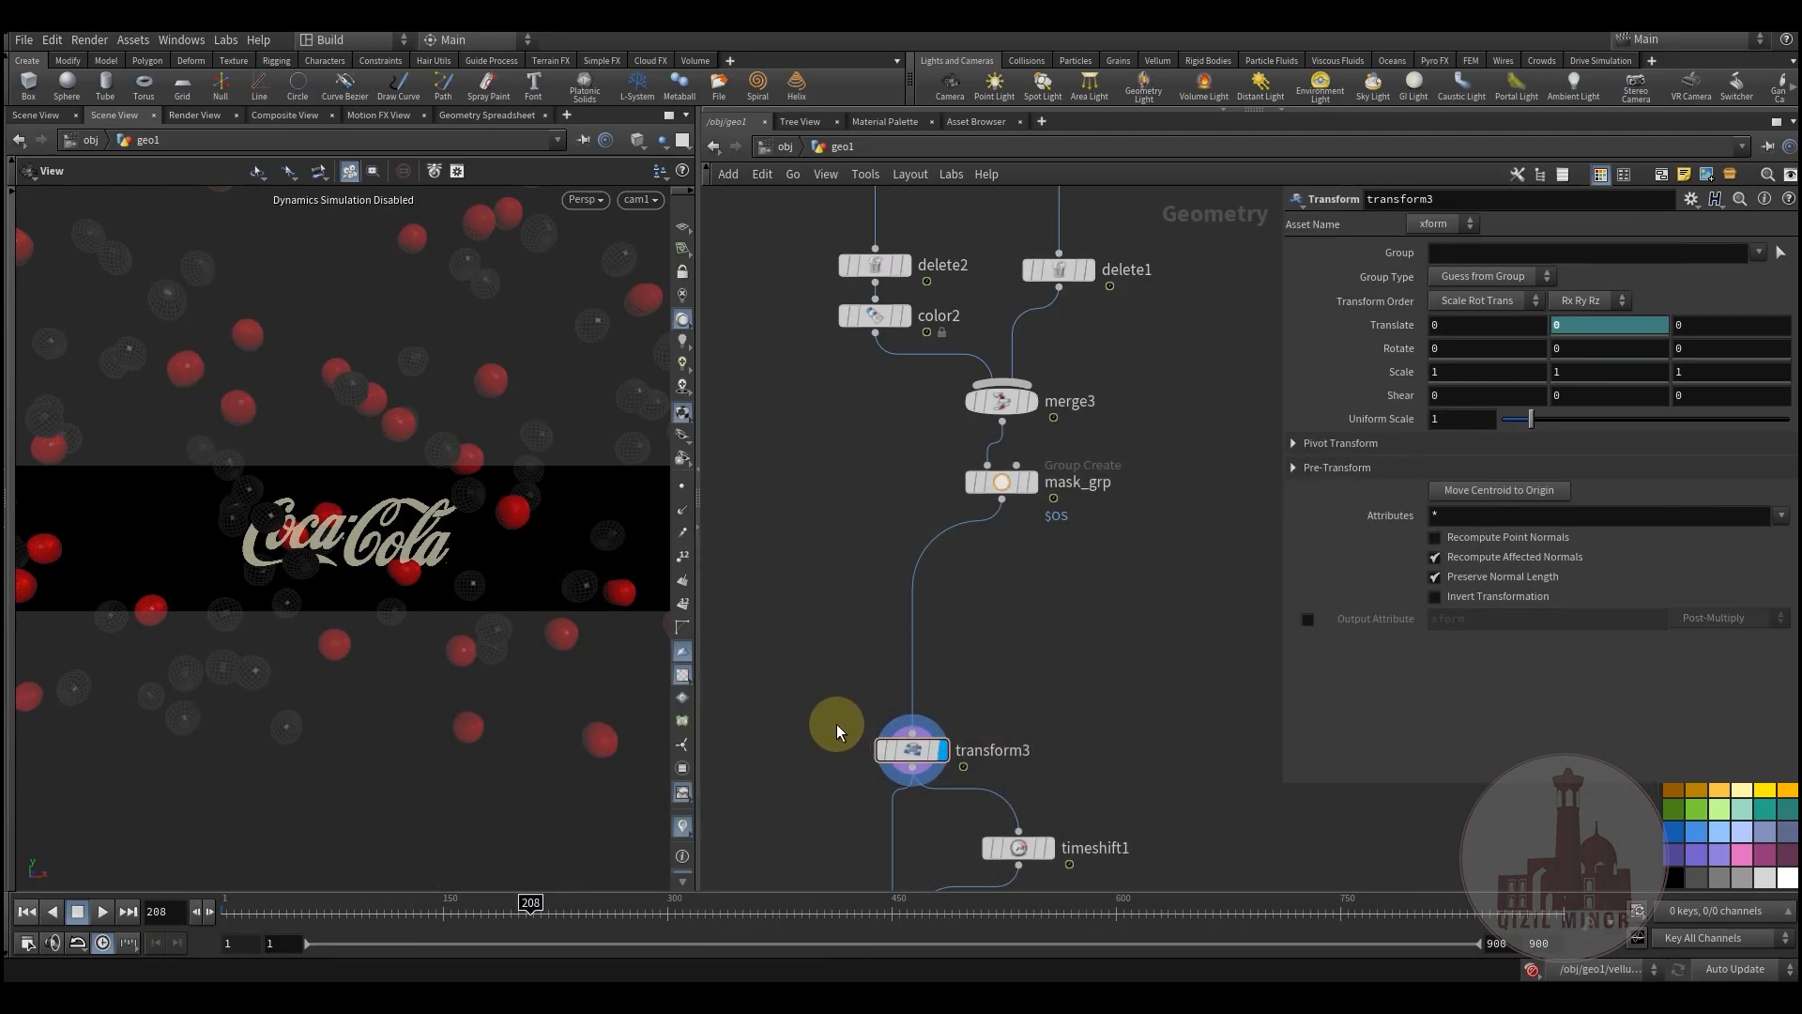
# - Return to Houdini and select transform3, timeshift1 and merge2 together to examine how the branch is wired
pyautogui.scroll(-2, 837, 725)
pyautogui.moveTo(837, 725); pyautogui.dragTo(865, 398, button='middle')
pyautogui.moveTo(1004, 531); pyautogui.dragTo(970, 595, button='middle')
pyautogui.scroll(2, 970, 593)
pyautogui.moveTo(1001, 700); pyautogui.dragTo(1054, 704, button='middle')
pyautogui.moveTo(802, 366); pyautogui.dragTo(1118, 695)
pyautogui.moveTo(1007, 716); pyautogui.dragTo(1062, 631, button='middle')
pyautogui.moveTo(843, 306); pyautogui.dragTo(1063, 557)
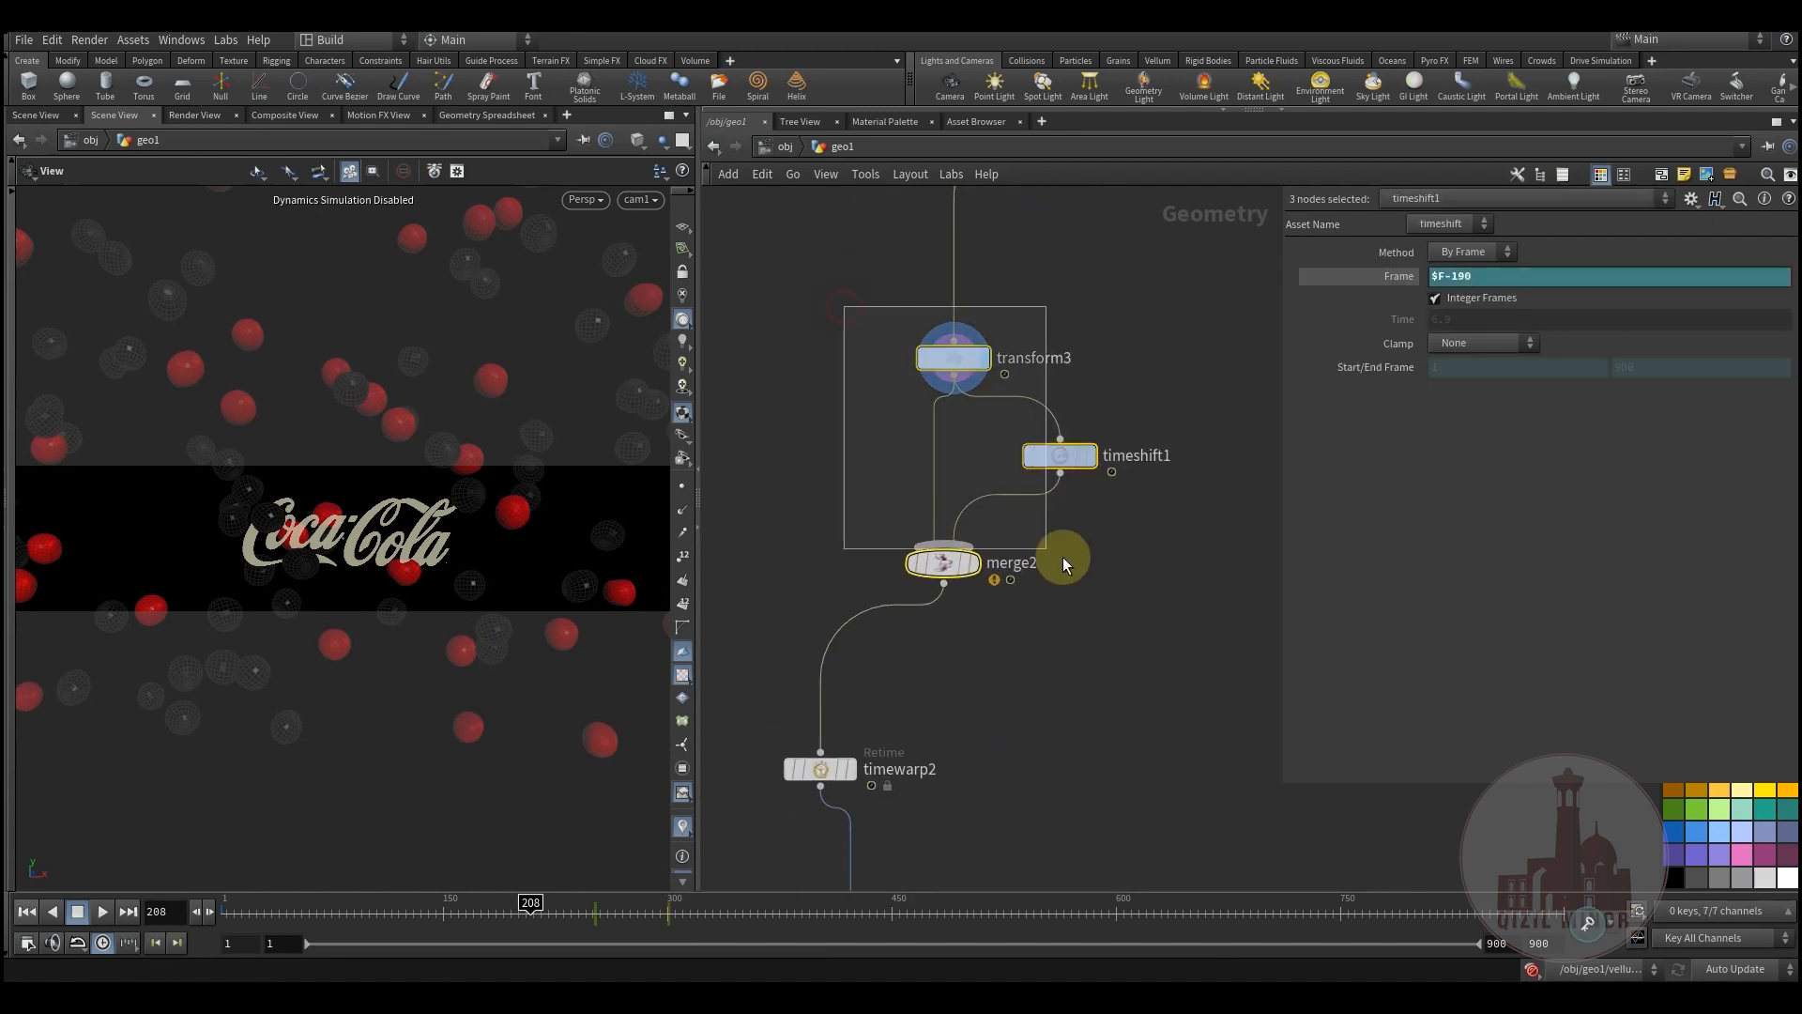
pyautogui.moveTo(1104, 620); pyautogui.dragTo(1104, 619)
pyautogui.moveTo(855, 272); pyautogui.dragTo(1117, 622)
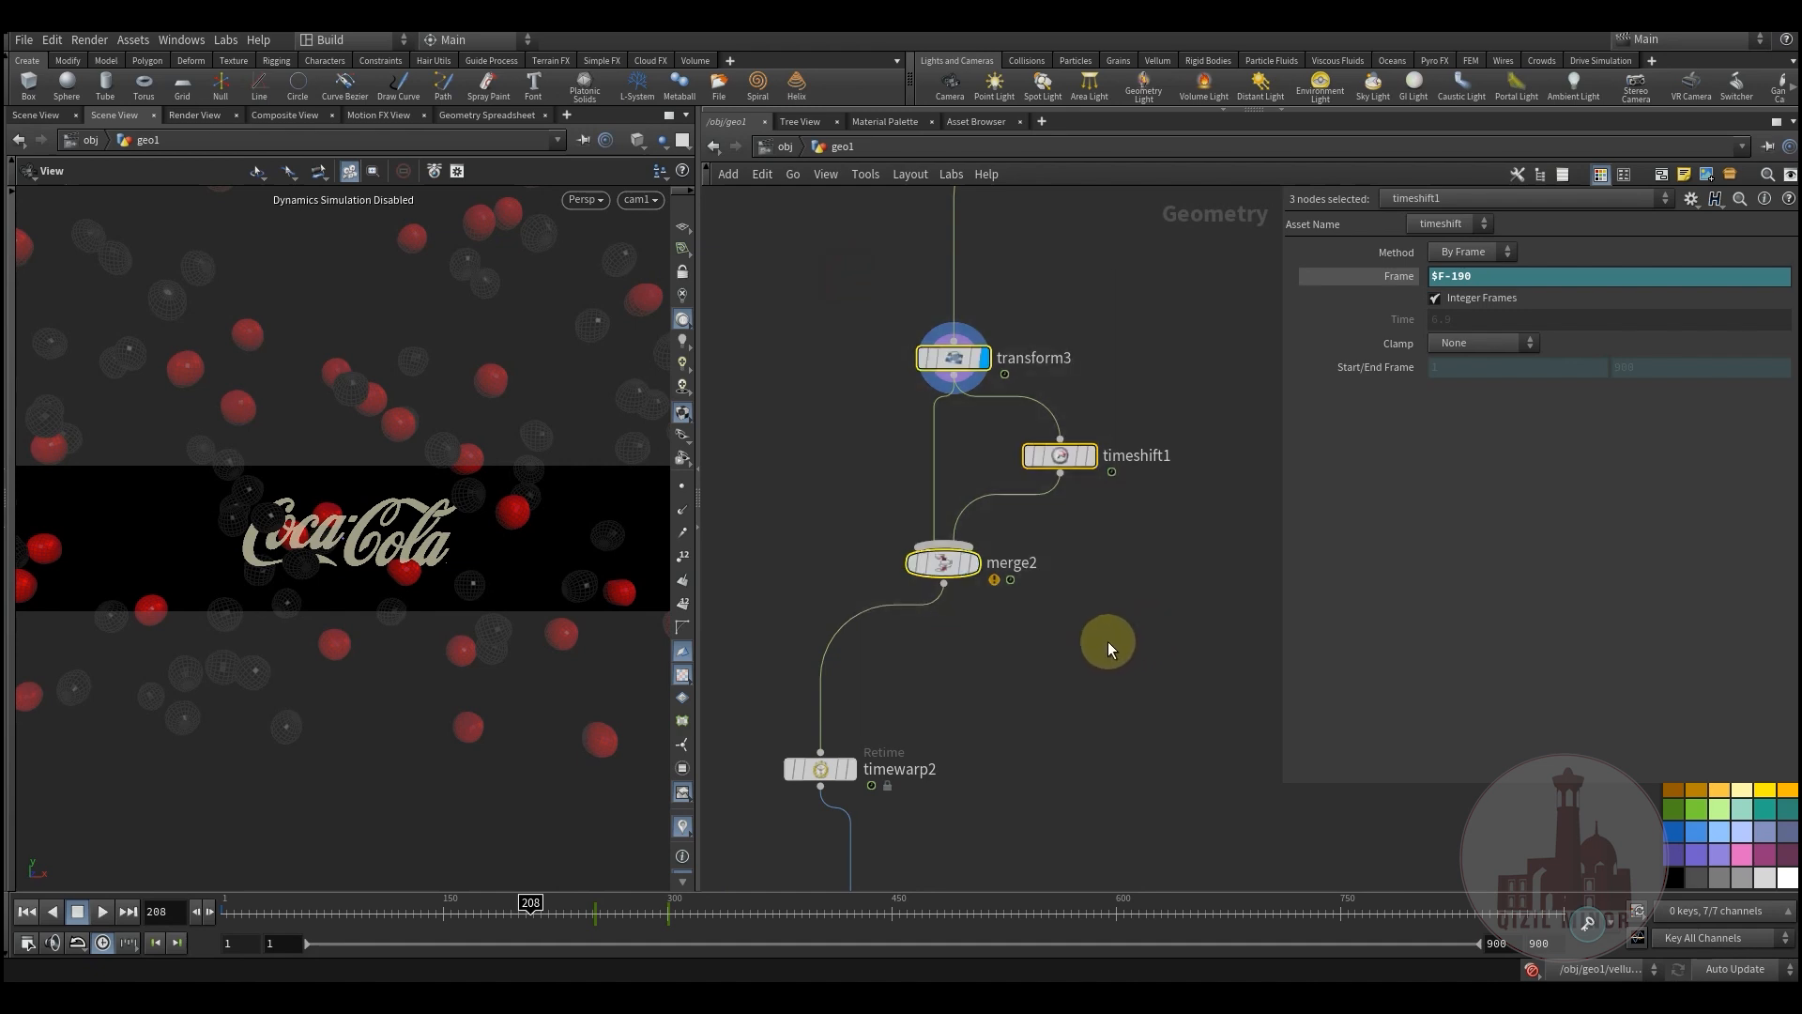
pyautogui.moveTo(1087, 668); pyautogui.dragTo(1067, 626, button='middle')
pyautogui.moveTo(821, 263); pyautogui.dragTo(1080, 594)
pyautogui.moveTo(1104, 580); pyautogui.dragTo(1089, 535, button='middle')
# - Display the merge2 node and review its two input operators
pyautogui.moveTo(960, 590); pyautogui.dragTo(890, 626, button='middle')
pyautogui.press('Tab')
pyautogui.click(888, 595)
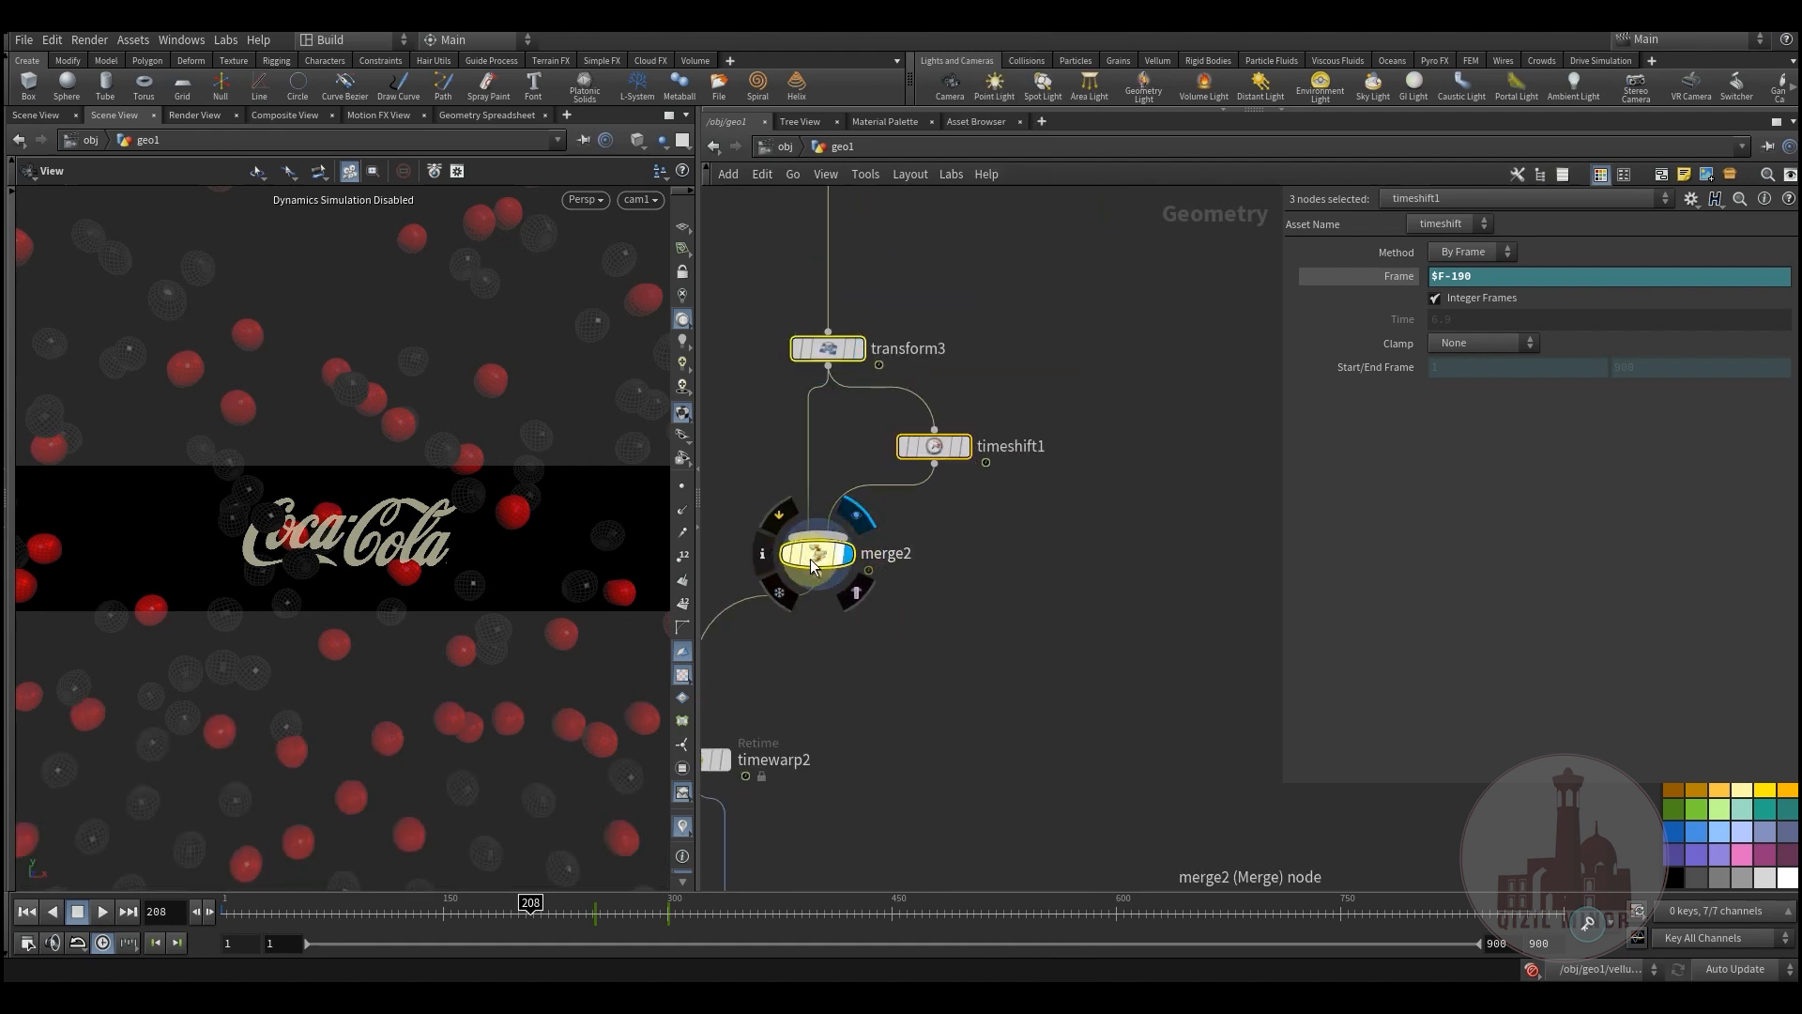
pyautogui.click(822, 560)
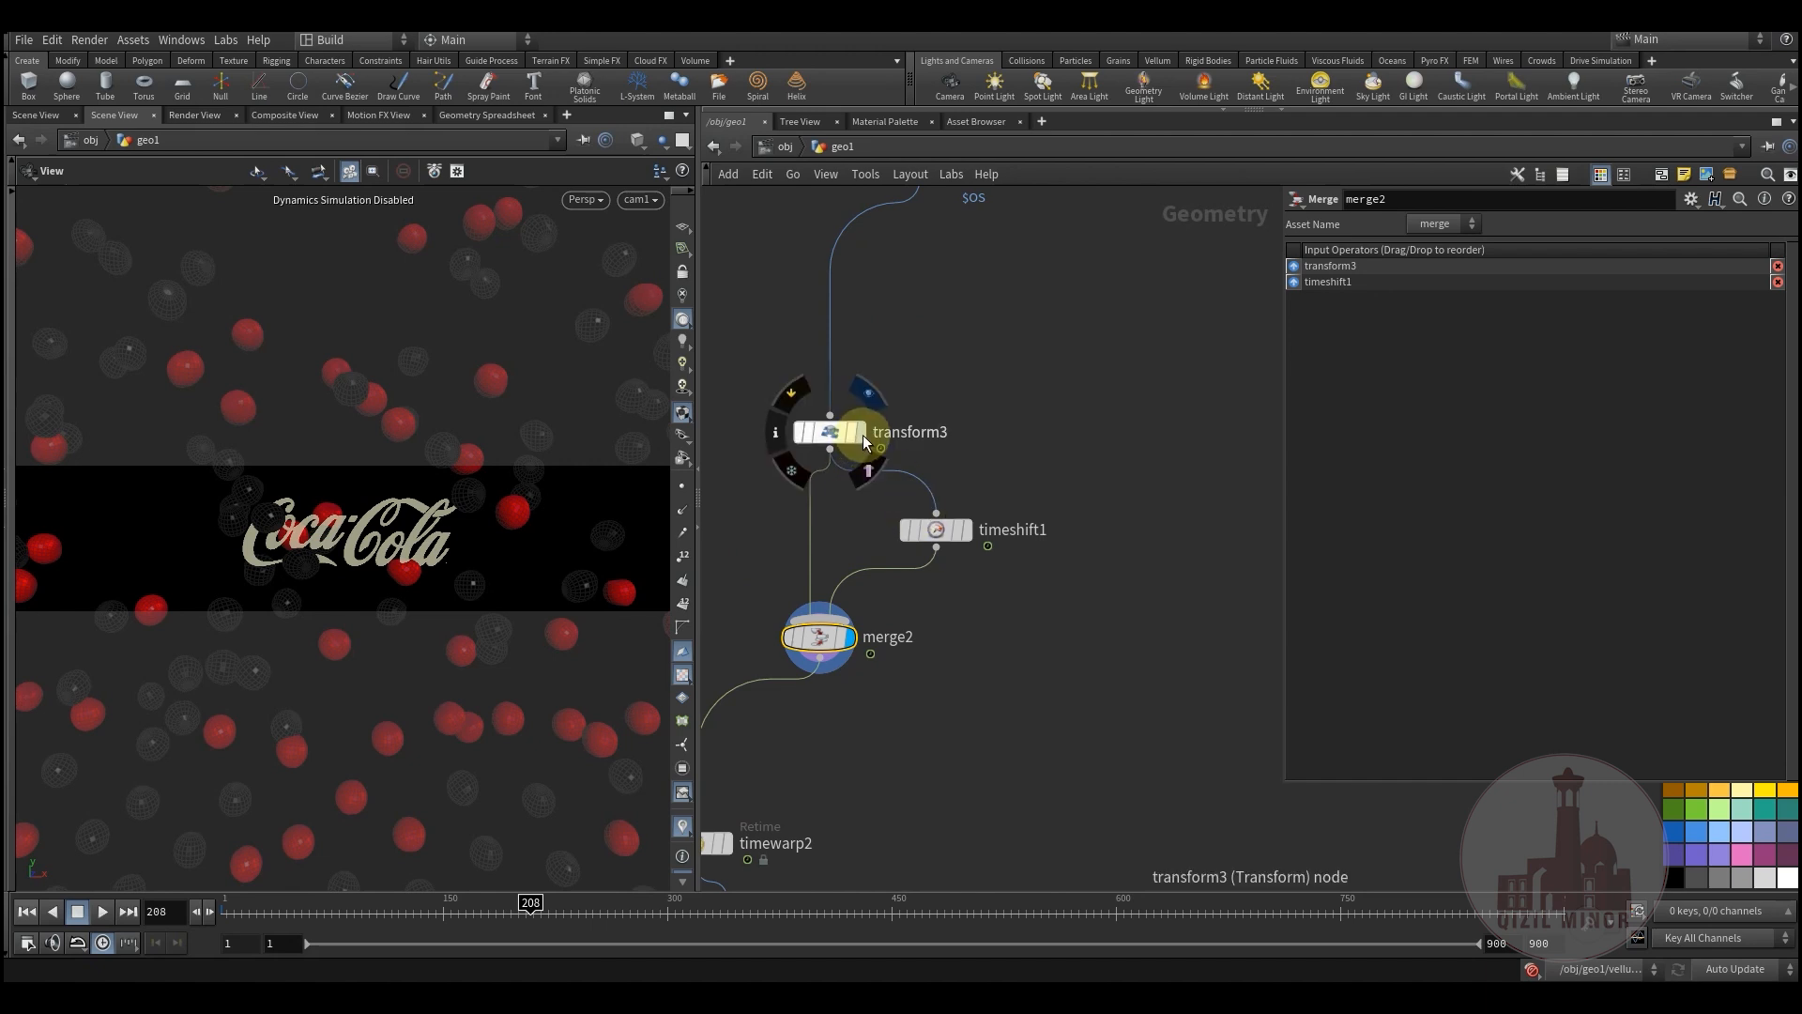
# - Display transform3 and scrub the timeline to frame 343 to check its animated Y translation
pyautogui.click(826, 434)
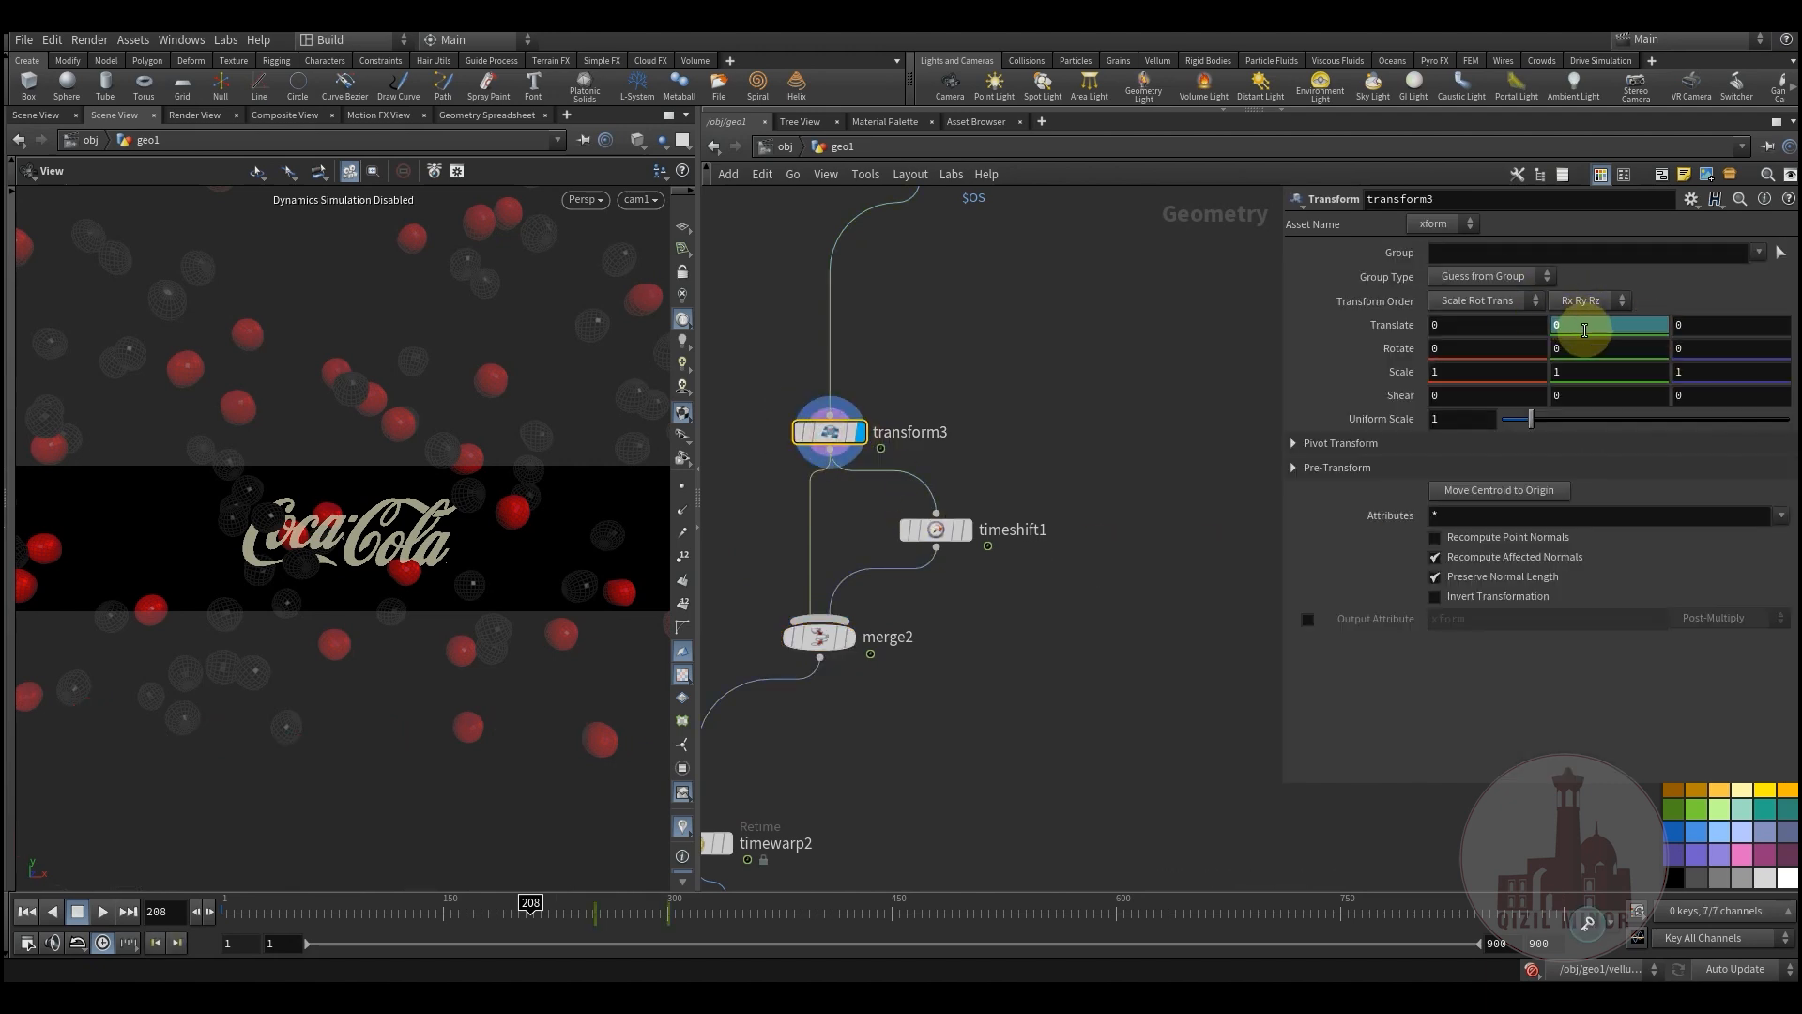
pyautogui.moveTo(504, 918); pyautogui.dragTo(677, 942)
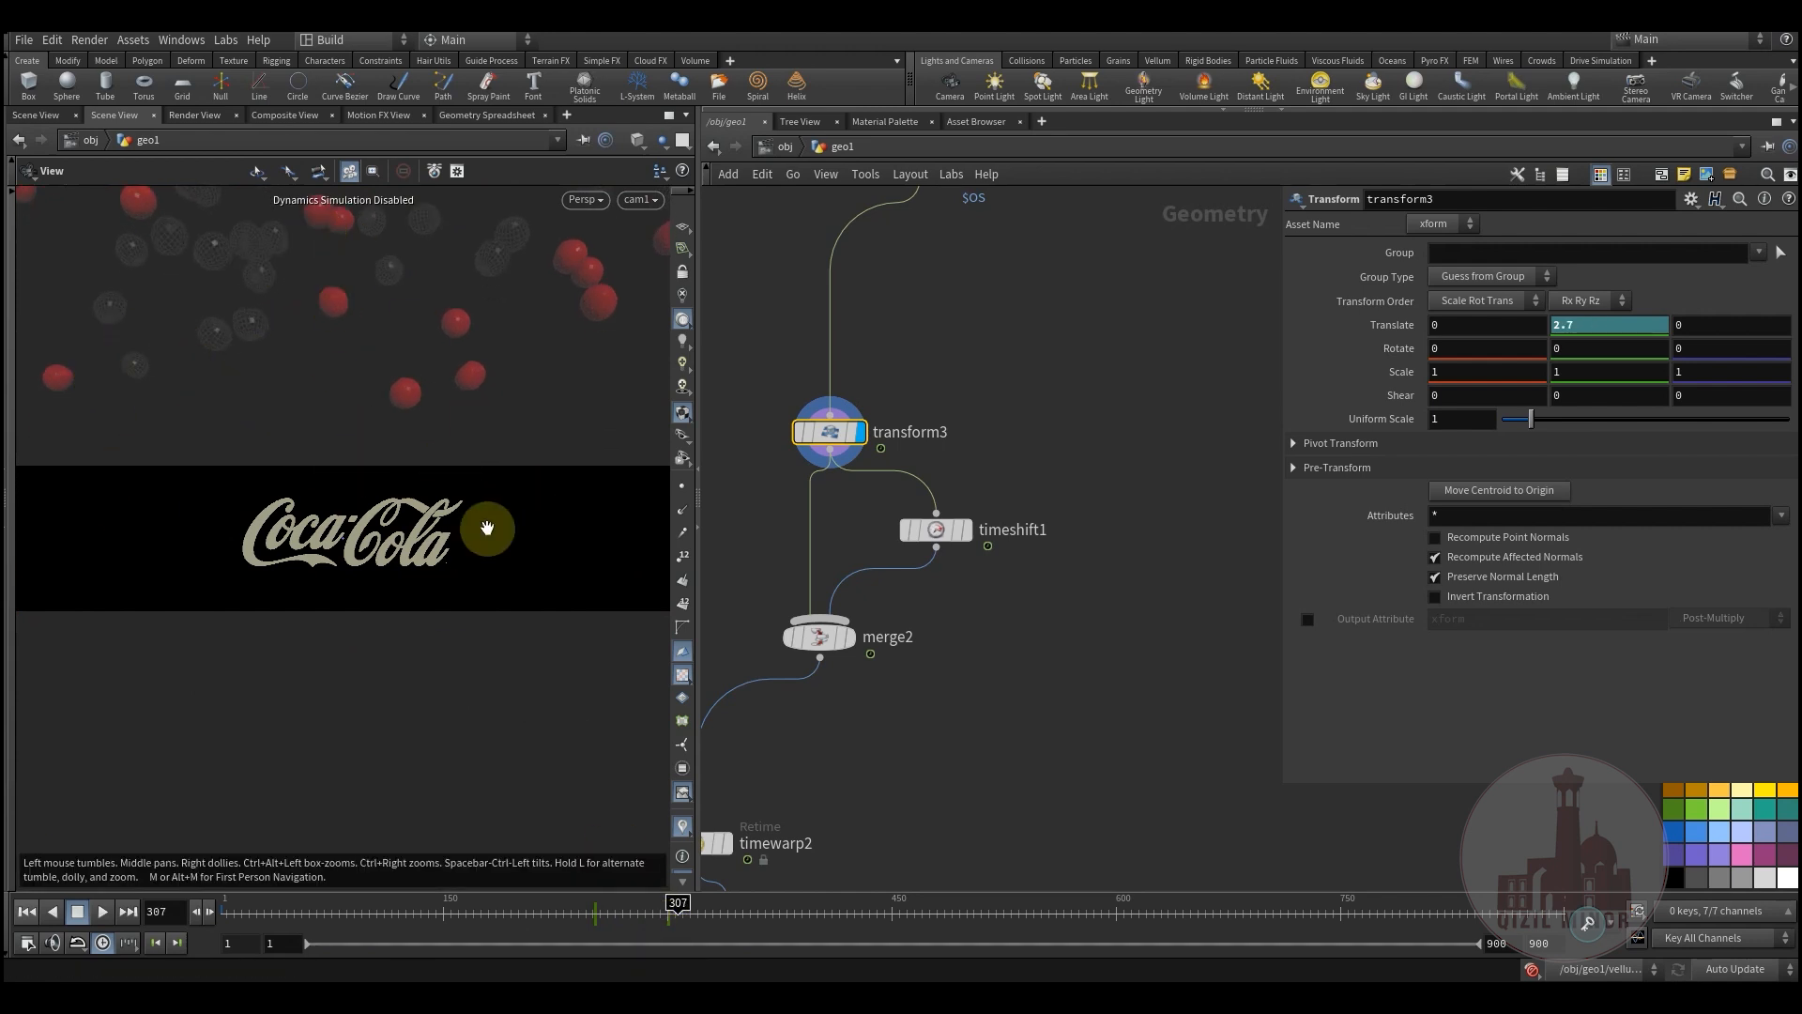
pyautogui.moveTo(593, 931); pyautogui.dragTo(732, 923)
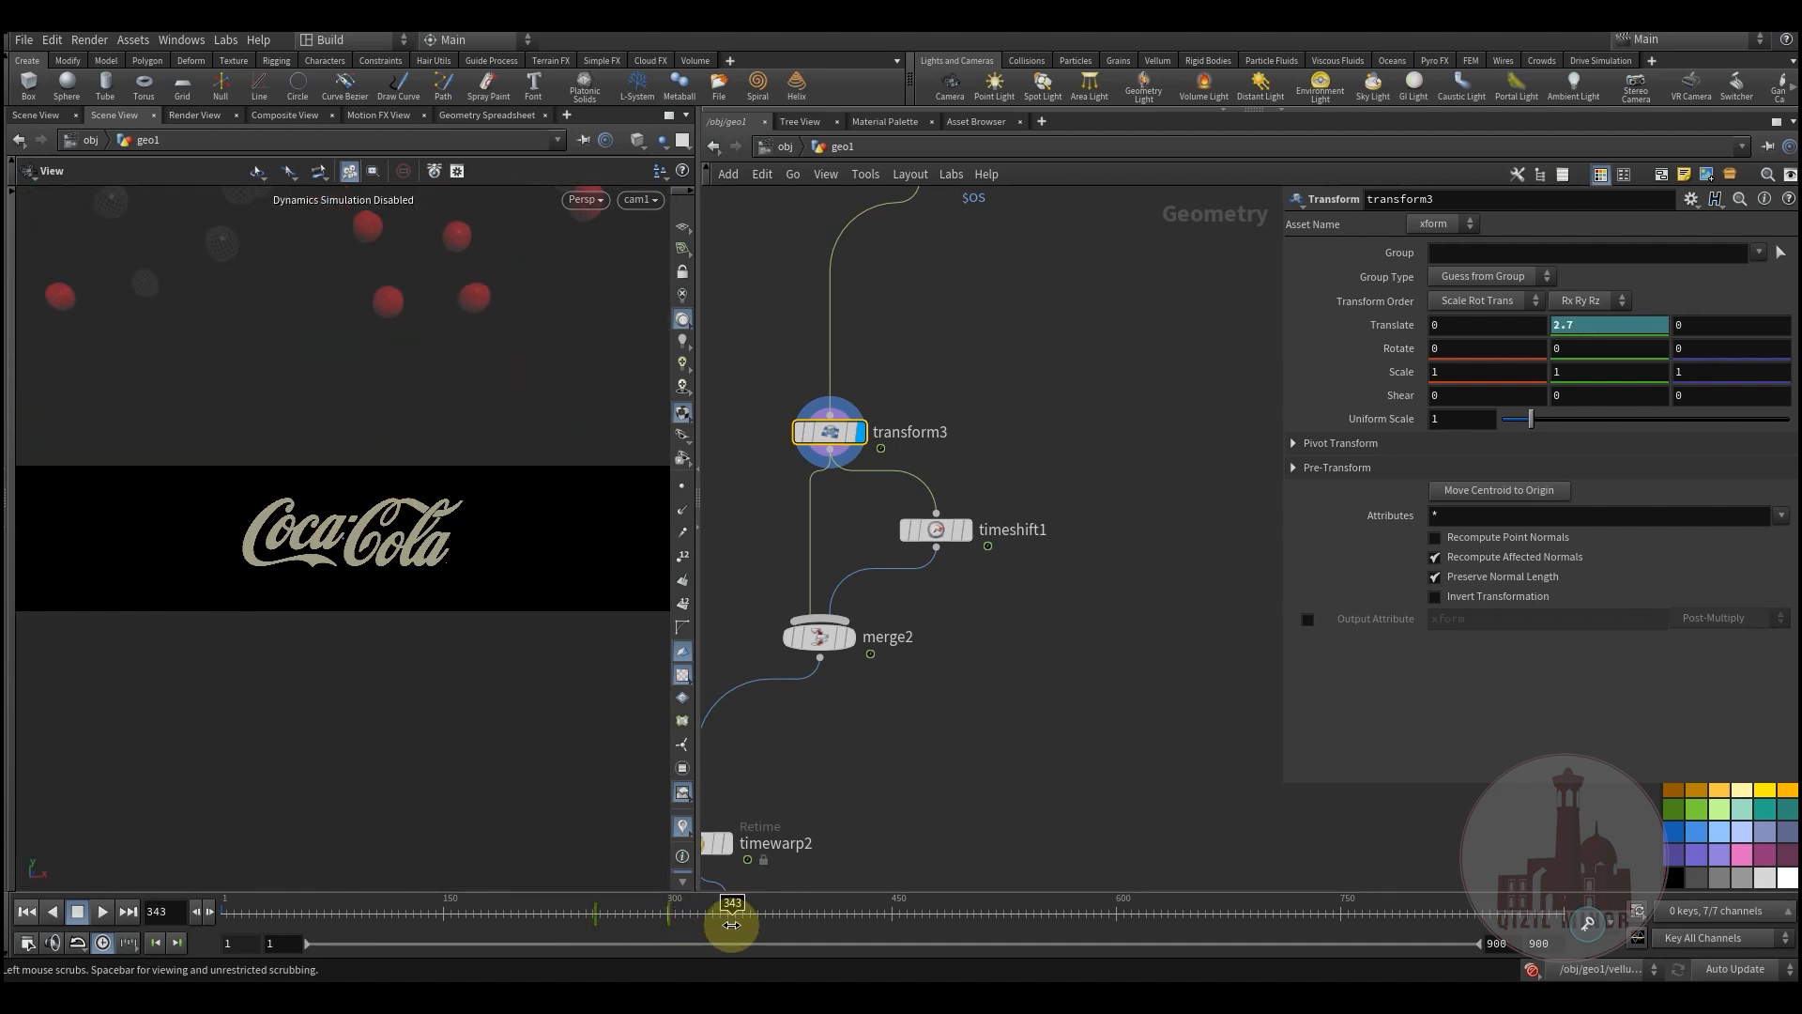
# - Review timeshift1's frame offset expression, display merge2 with timeshift1 templated, and scrub the timeline to frame 293
pyautogui.click(926, 532)
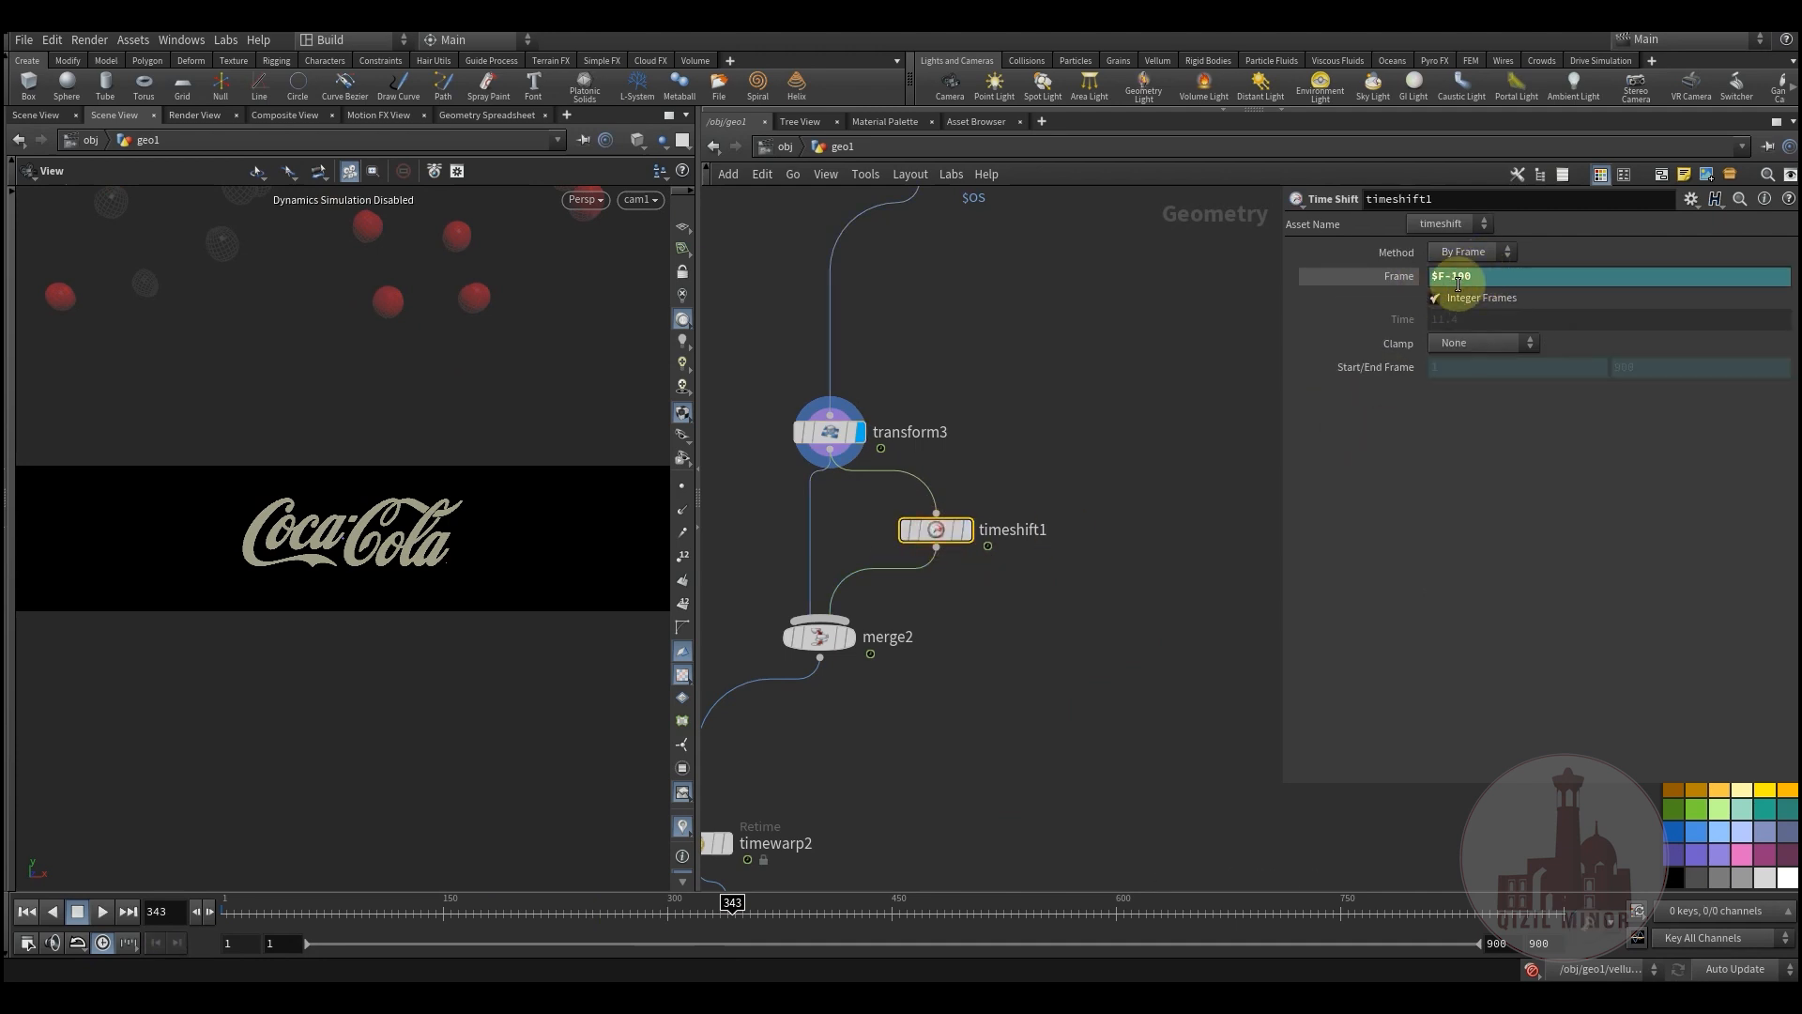
pyautogui.click(813, 643)
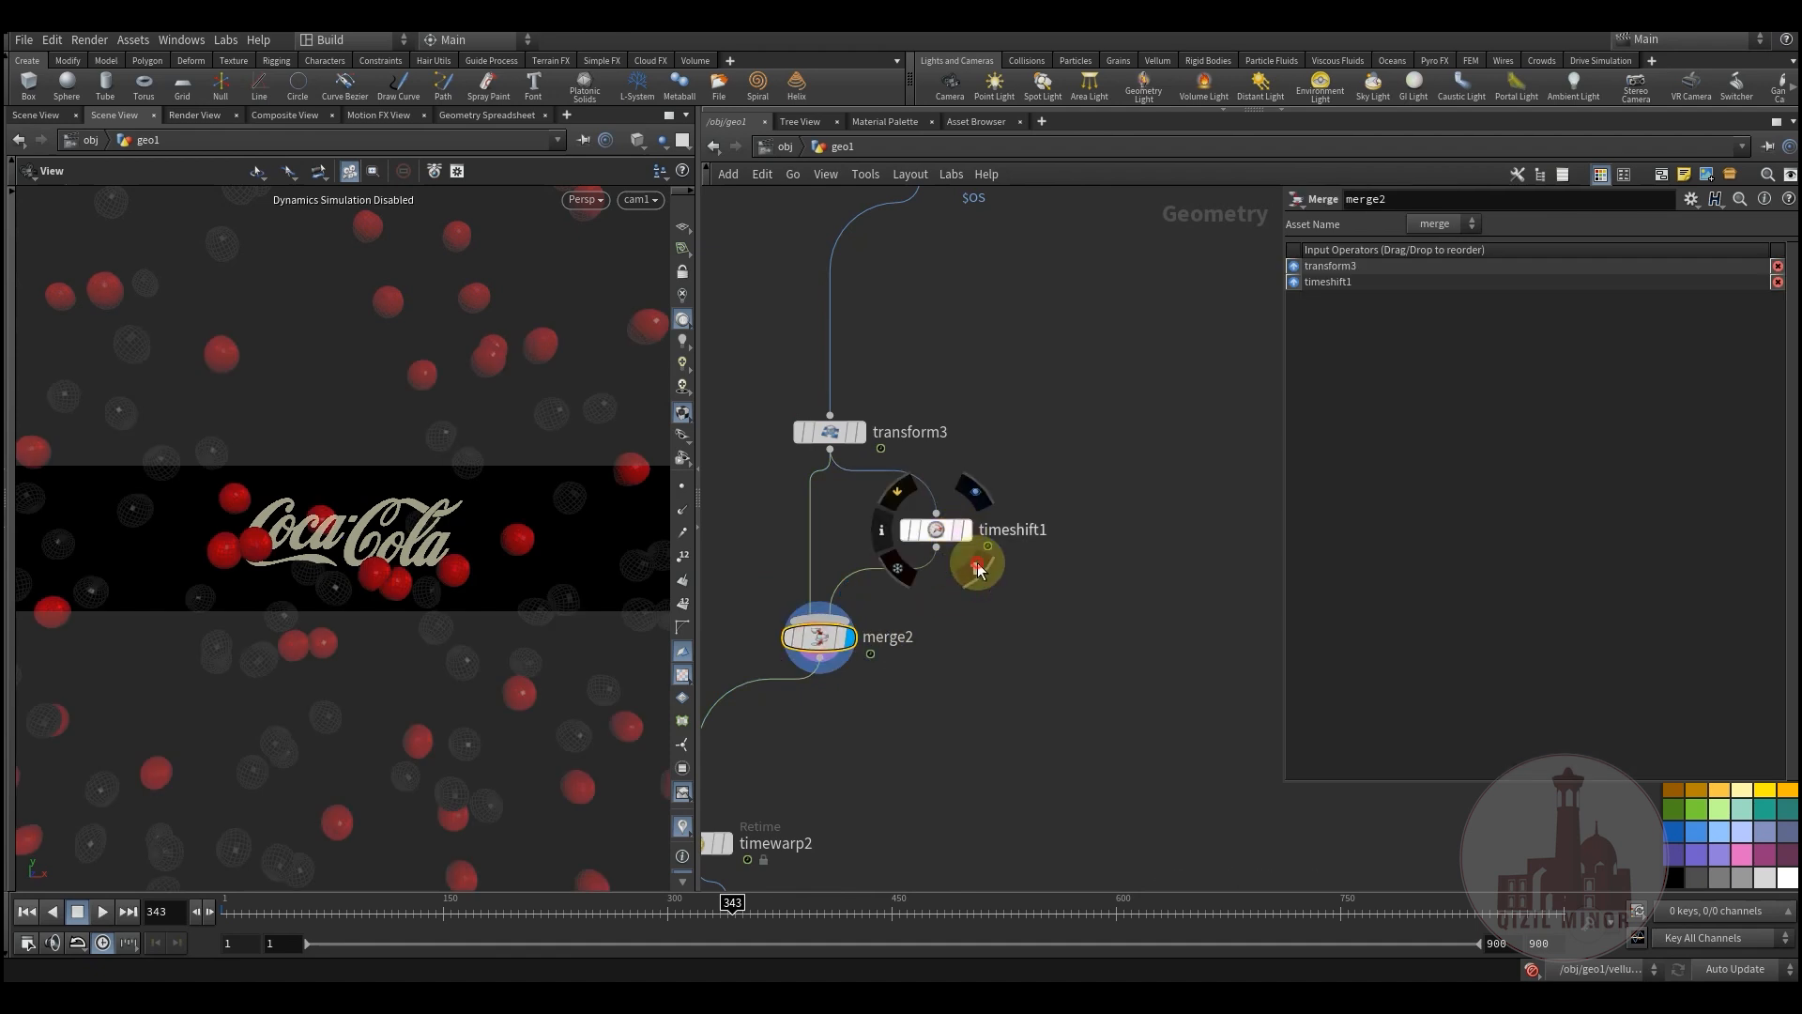
pyautogui.click(978, 568)
pyautogui.moveTo(463, 924); pyautogui.dragTo(659, 917)
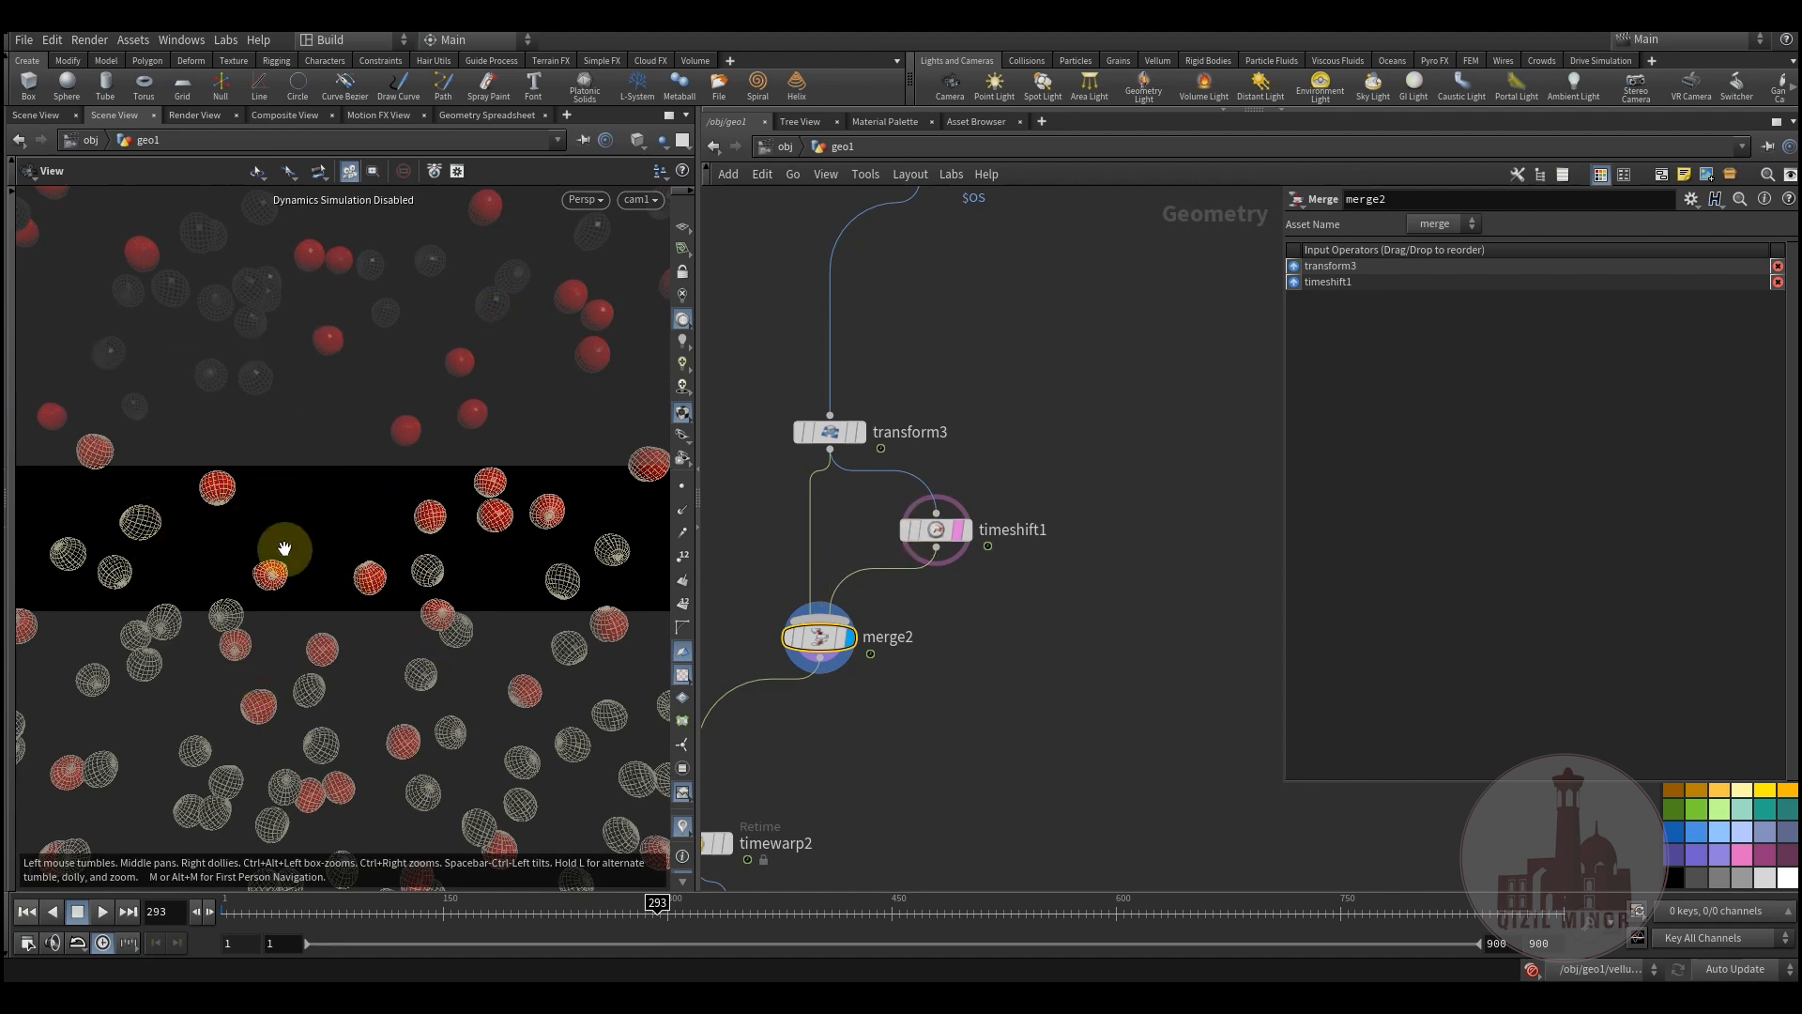
# - Scrub back to frame 230 to compare the templated timeshift1 spheres with the merged result
pyautogui.click(625, 911)
pyautogui.moveTo(647, 912); pyautogui.dragTo(556, 912)
pyautogui.moveTo(886, 715); pyautogui.dragTo(878, 625, button='middle')
pyautogui.press('Tab')
pyautogui.click(741, 658)
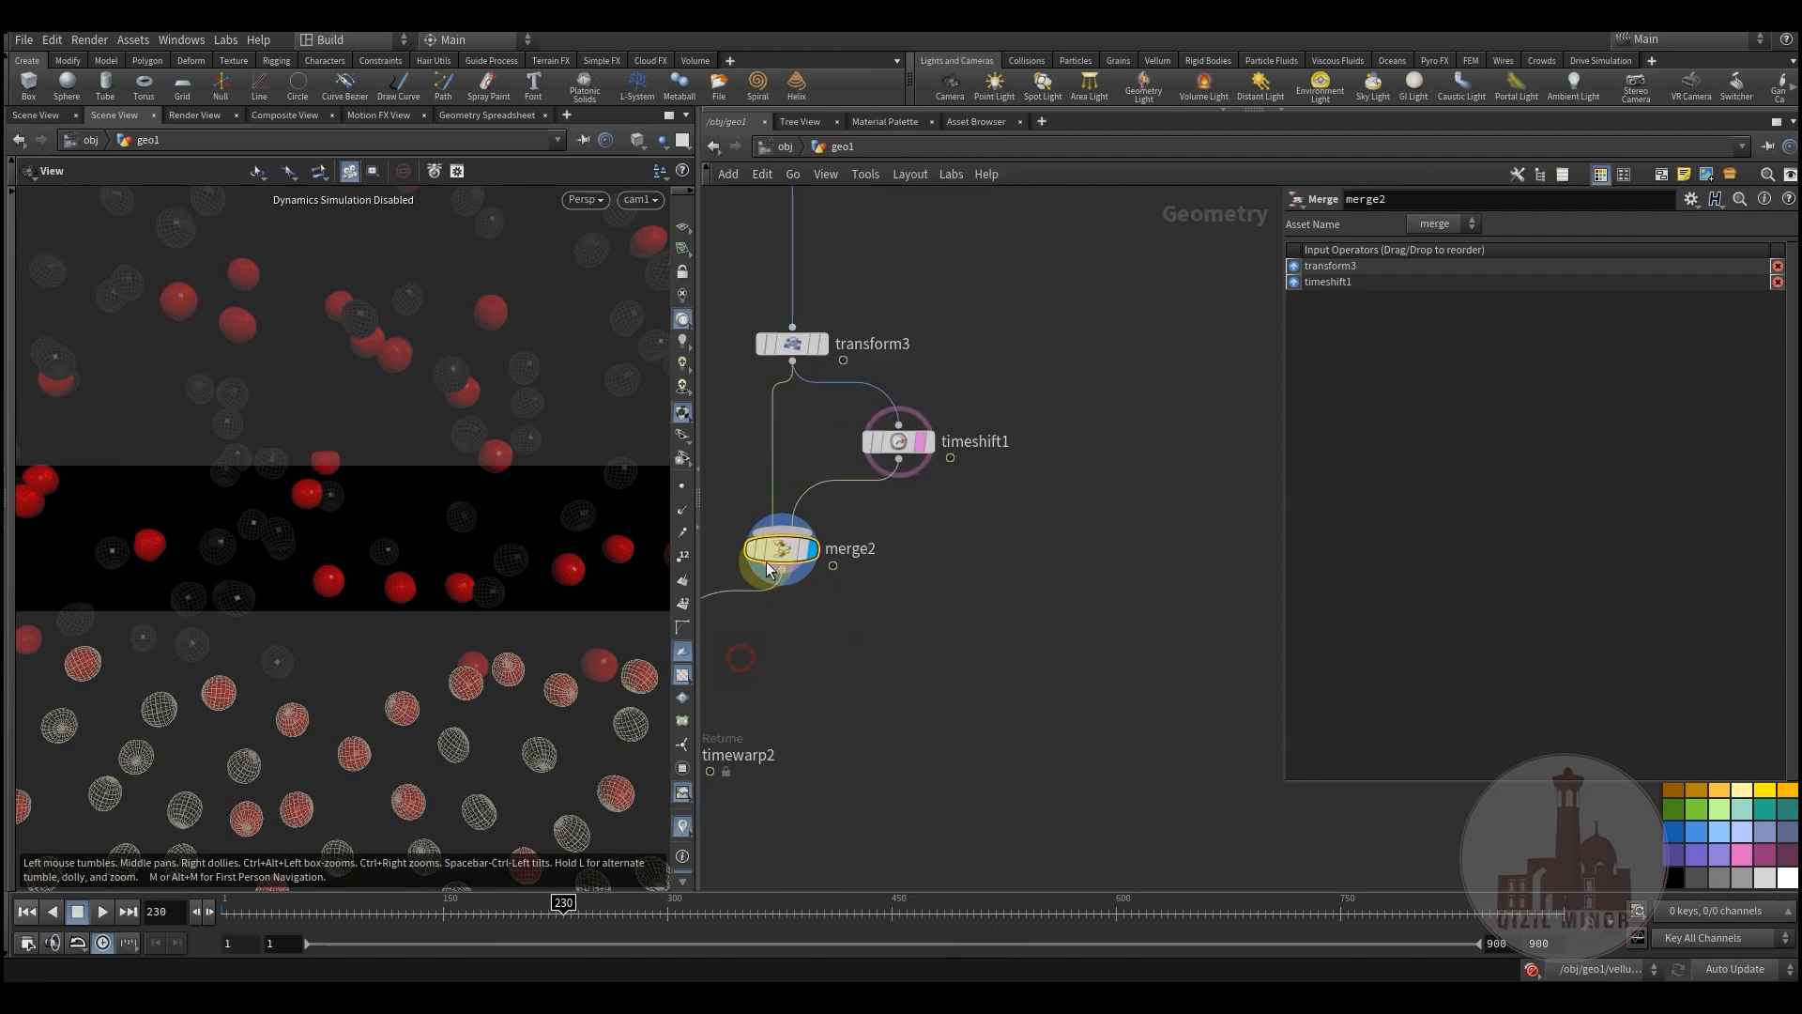
# - Move the timeline to frame 150 and add a Time Shift node connected to merge2's output
pyautogui.click(489, 643)
pyautogui.moveTo(270, 915); pyautogui.dragTo(445, 913)
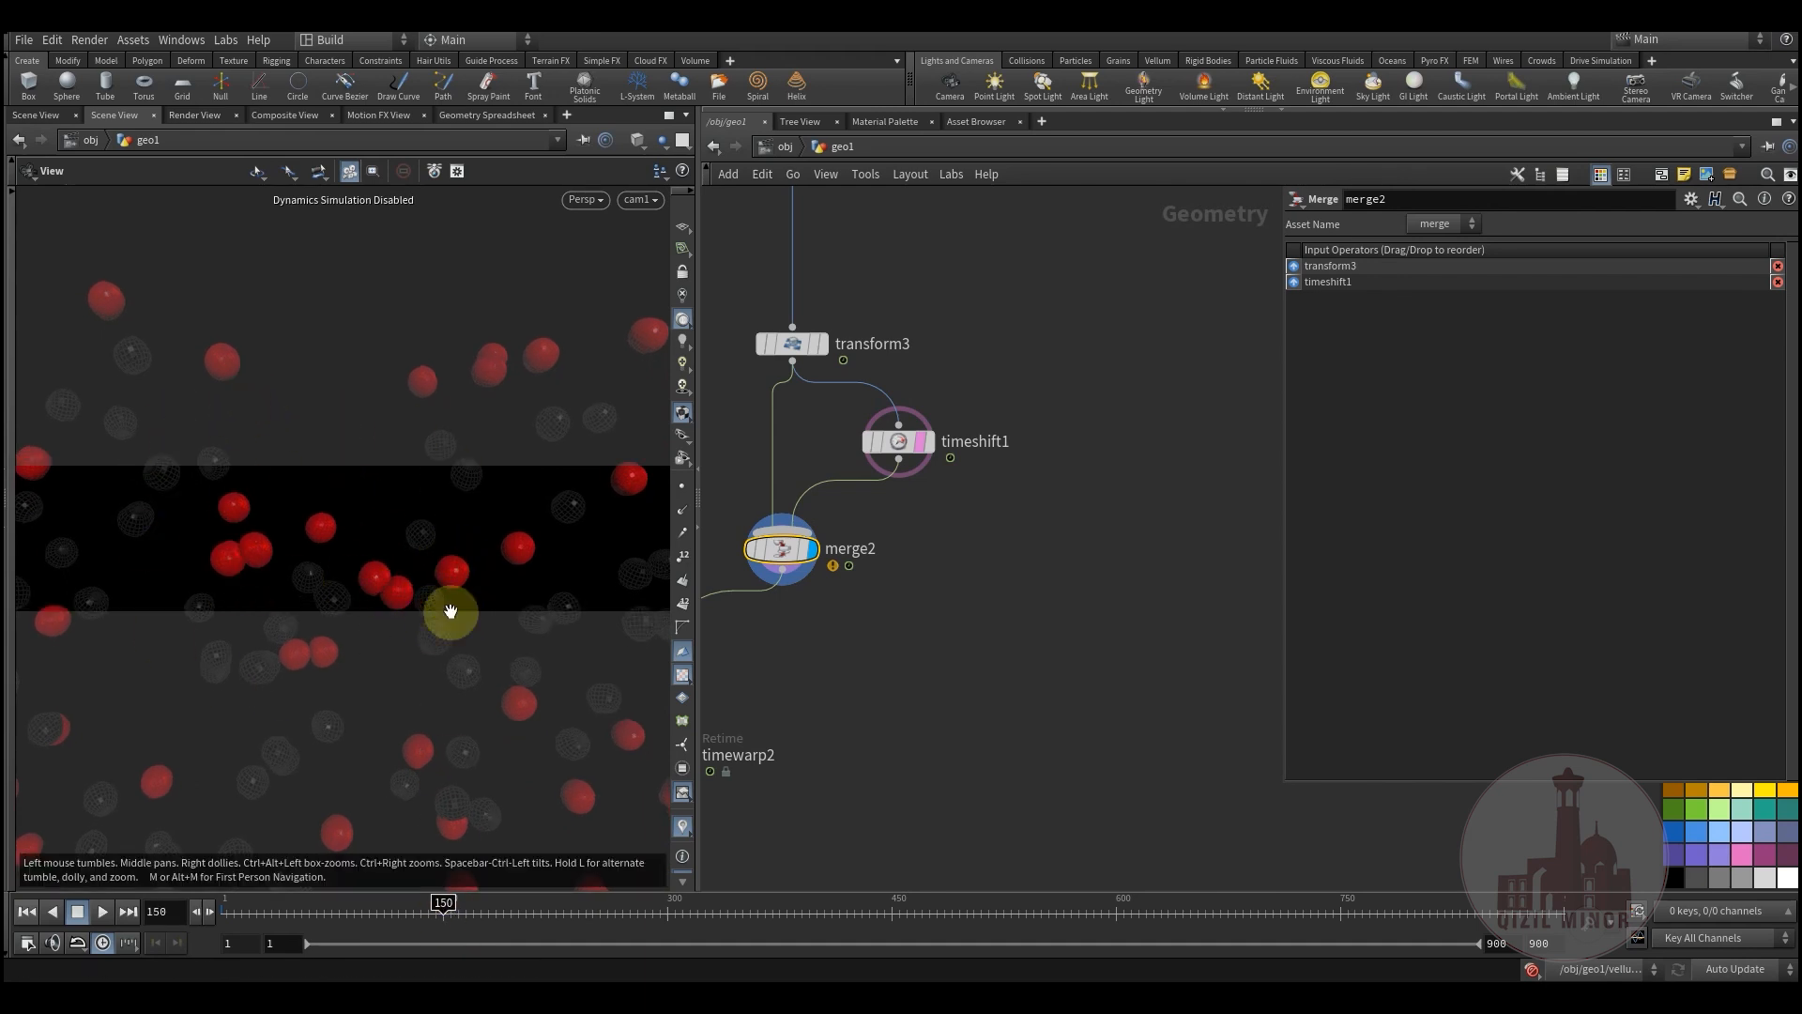
pyautogui.moveTo(925, 650); pyautogui.dragTo(921, 606, button='middle')
pyautogui.moveTo(921, 605); pyautogui.dragTo(909, 601, button='right')
pyautogui.press('Tab')
pyautogui.write('tim')
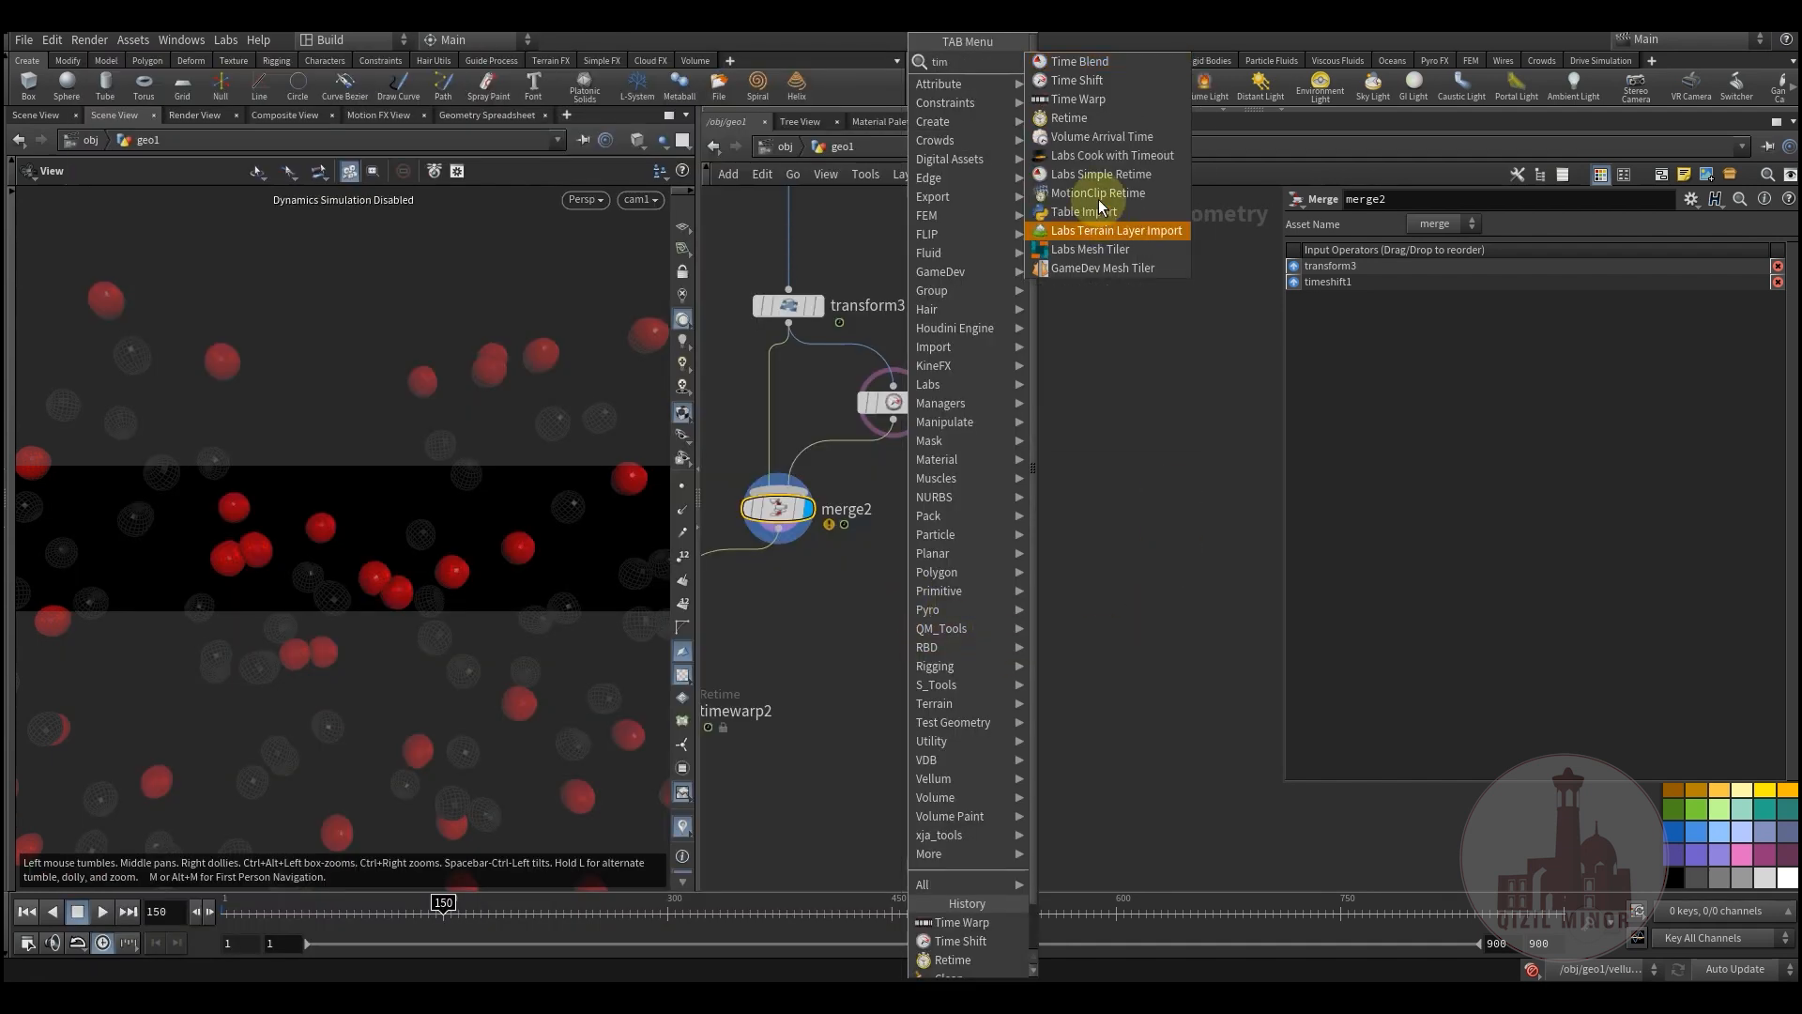
pyautogui.click(1076, 80)
pyautogui.click(903, 631)
pyautogui.moveTo(778, 532); pyautogui.dragTo(901, 620)
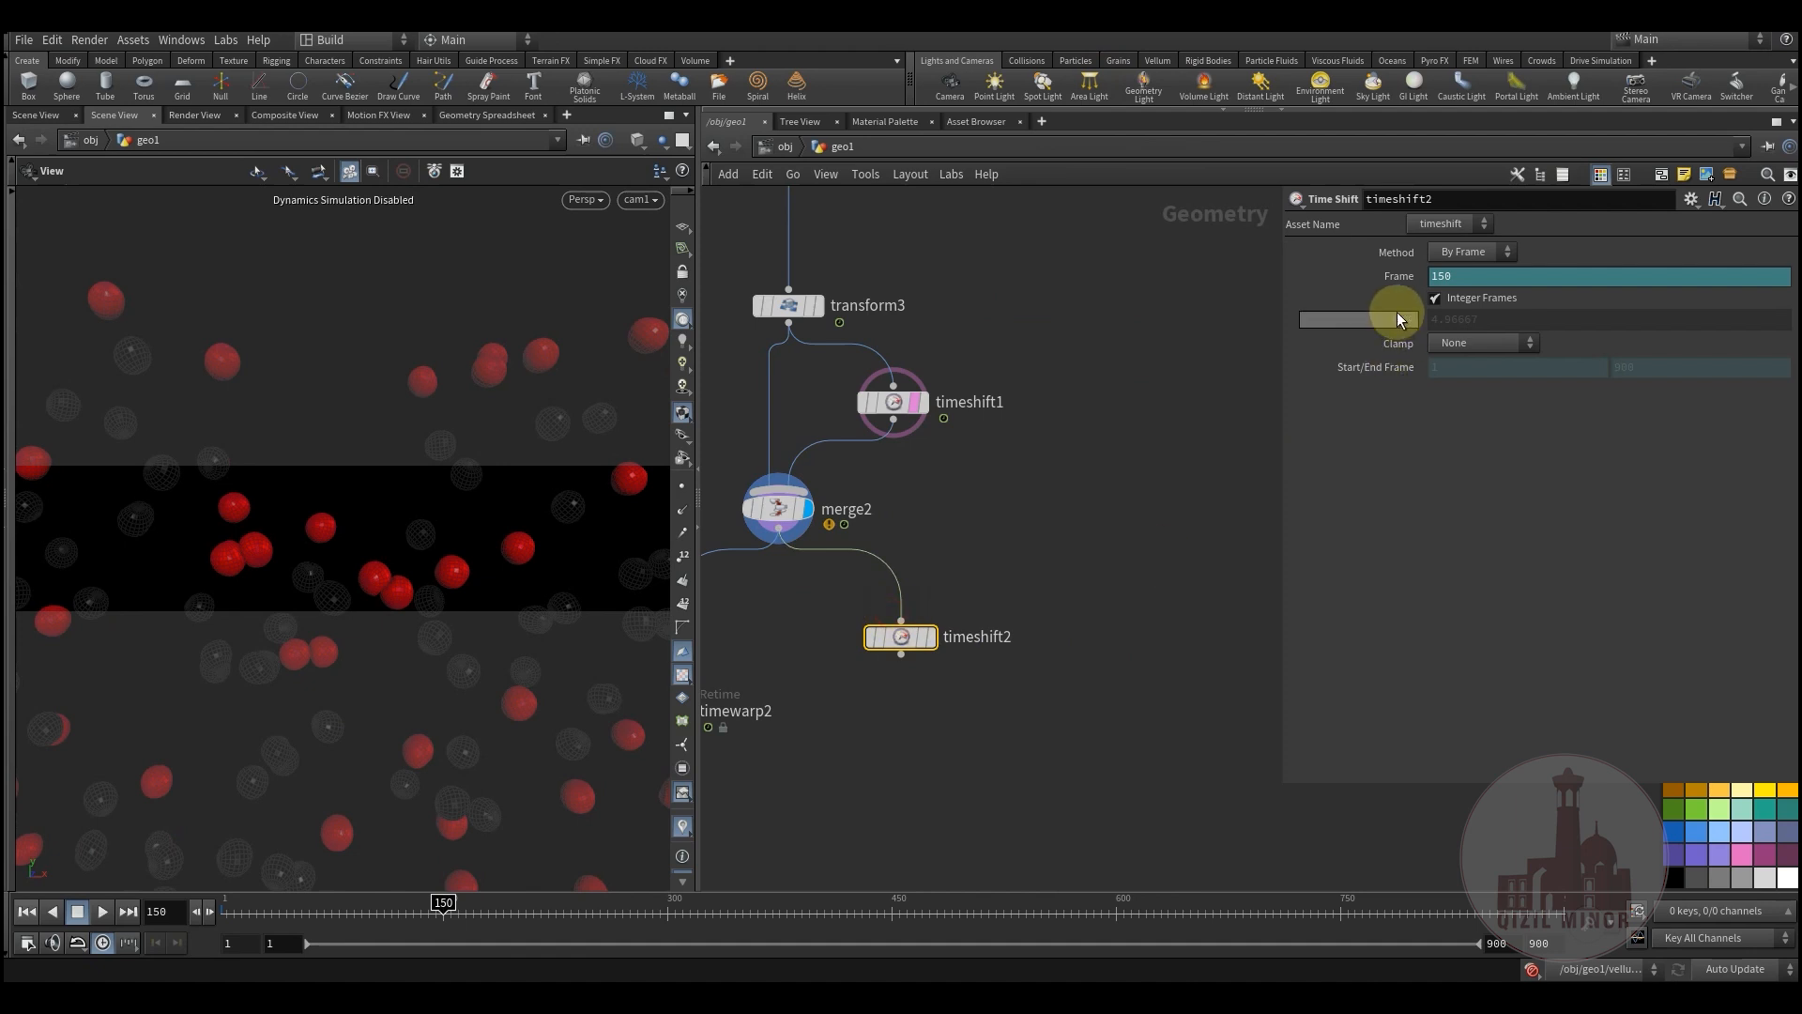
# - Remove the expression from timeshift2's Frame parameter, leaving it fixed at 150, and display the node
pyautogui.rightClick(1399, 277)
pyautogui.click(1444, 510)
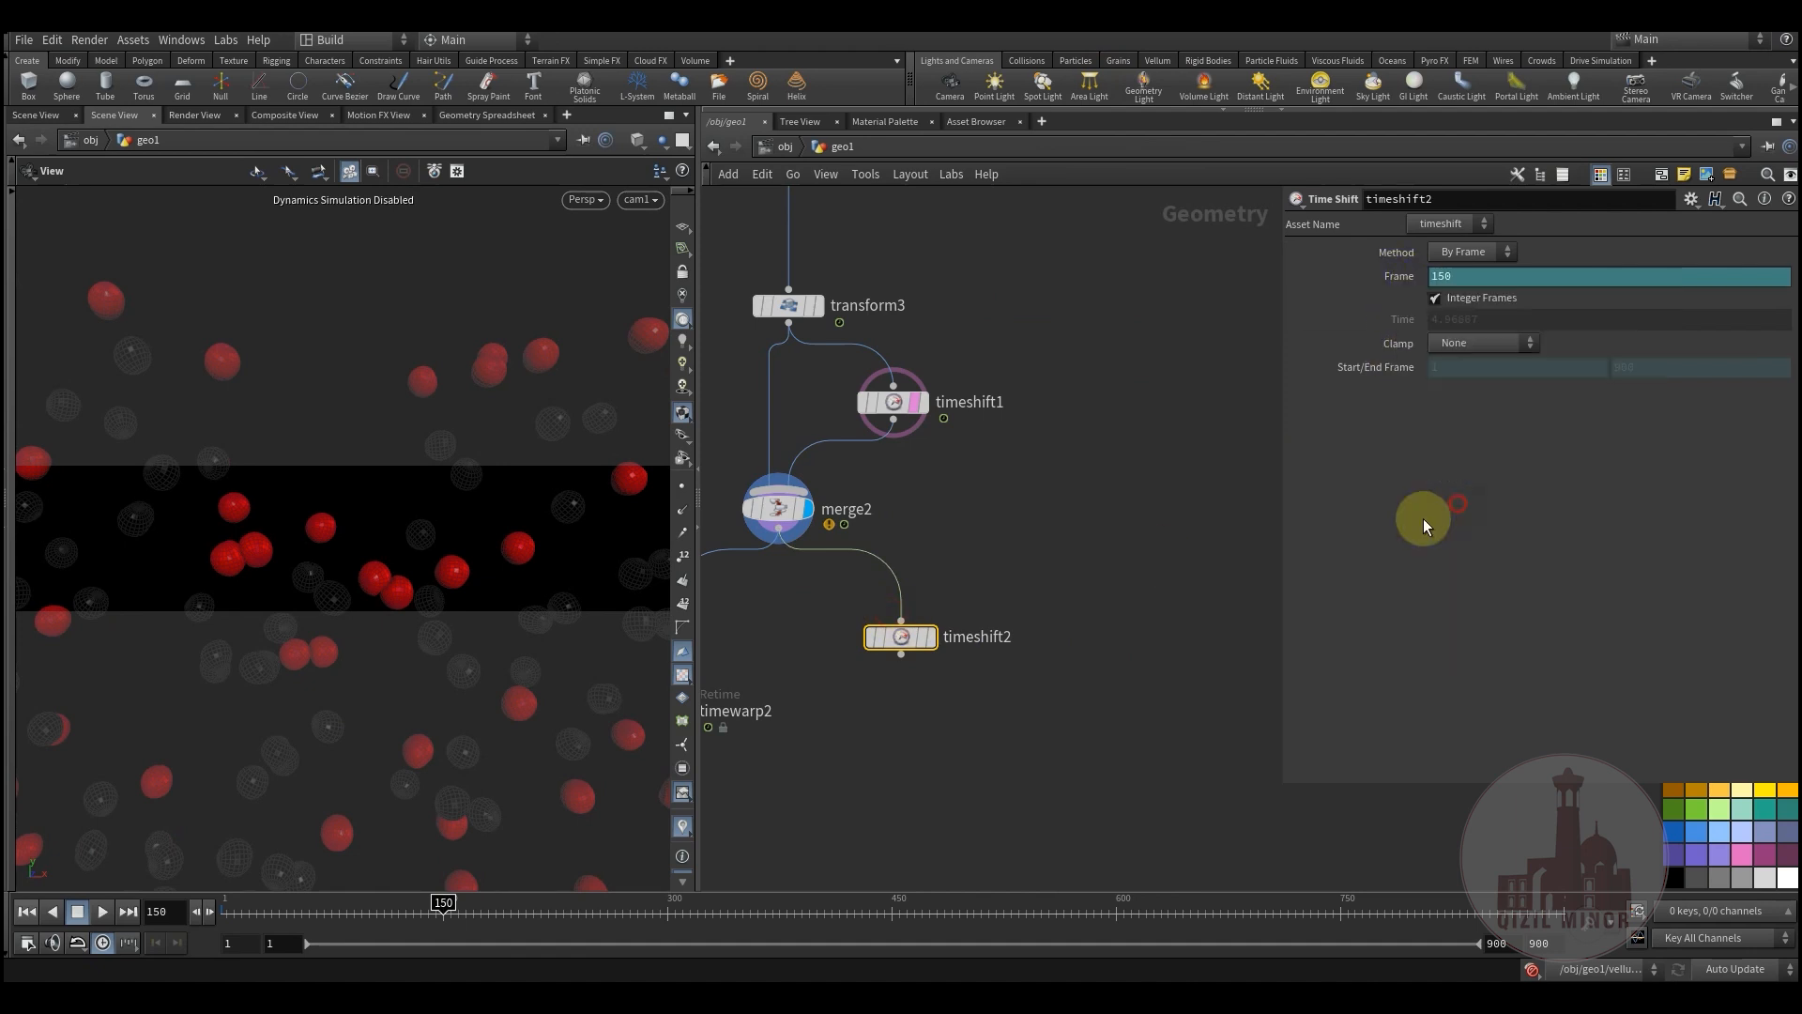
pyautogui.click(1096, 575)
pyautogui.click(938, 598)
pyautogui.moveTo(902, 636); pyautogui.dragTo(878, 618)
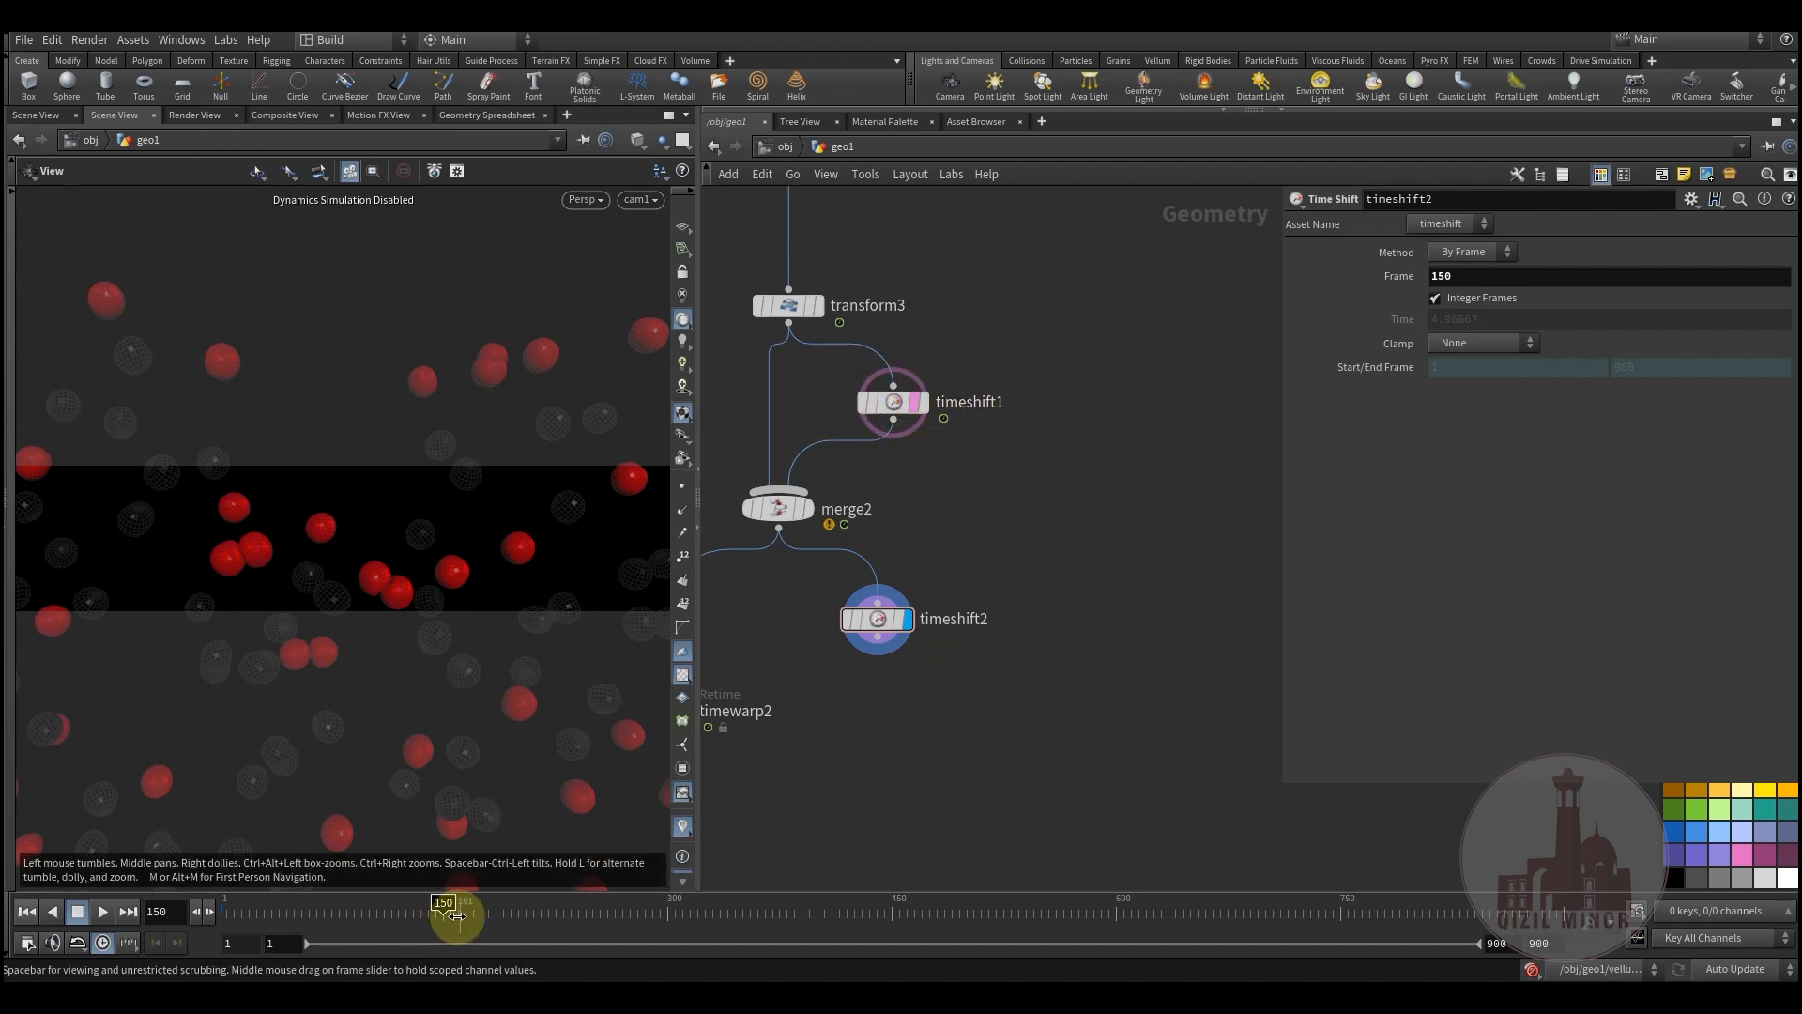
# - Scrub the timeline to frame 340 to compare frozen and shifted spheres, and move timeshift2 further aside from merge2
pyautogui.moveTo(447, 912); pyautogui.dragTo(733, 925)
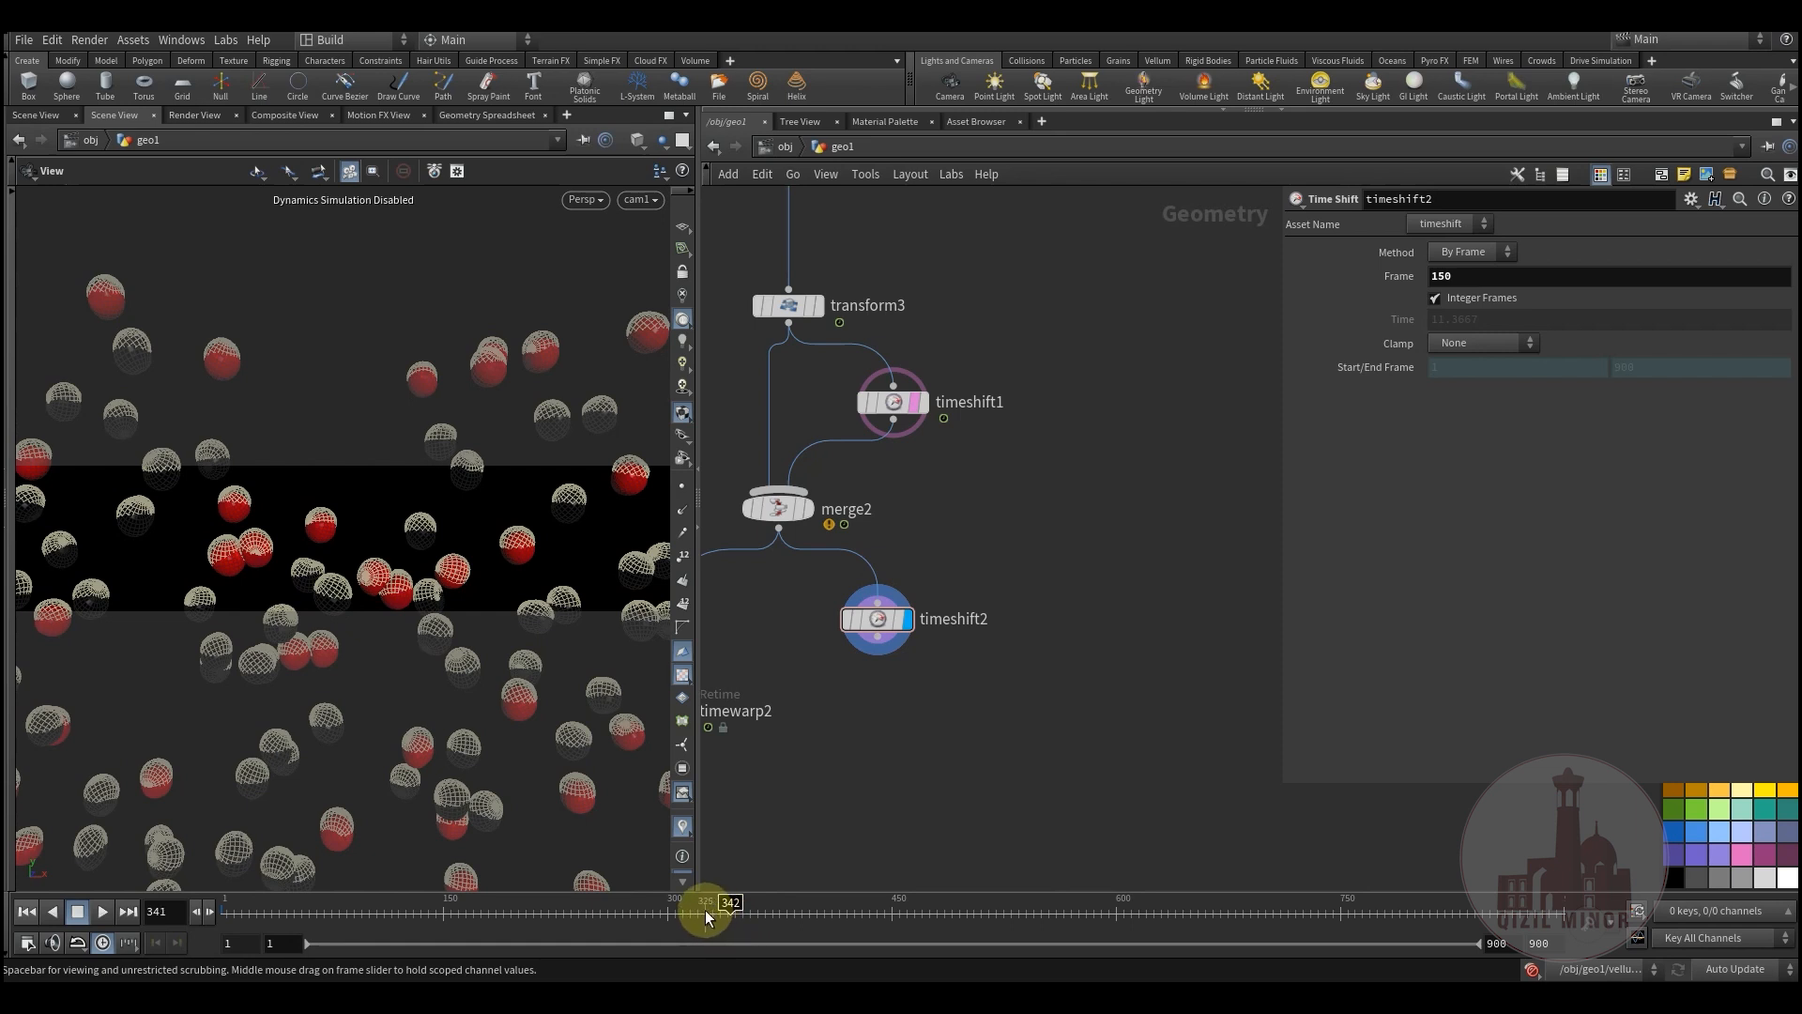
pyautogui.click(706, 917)
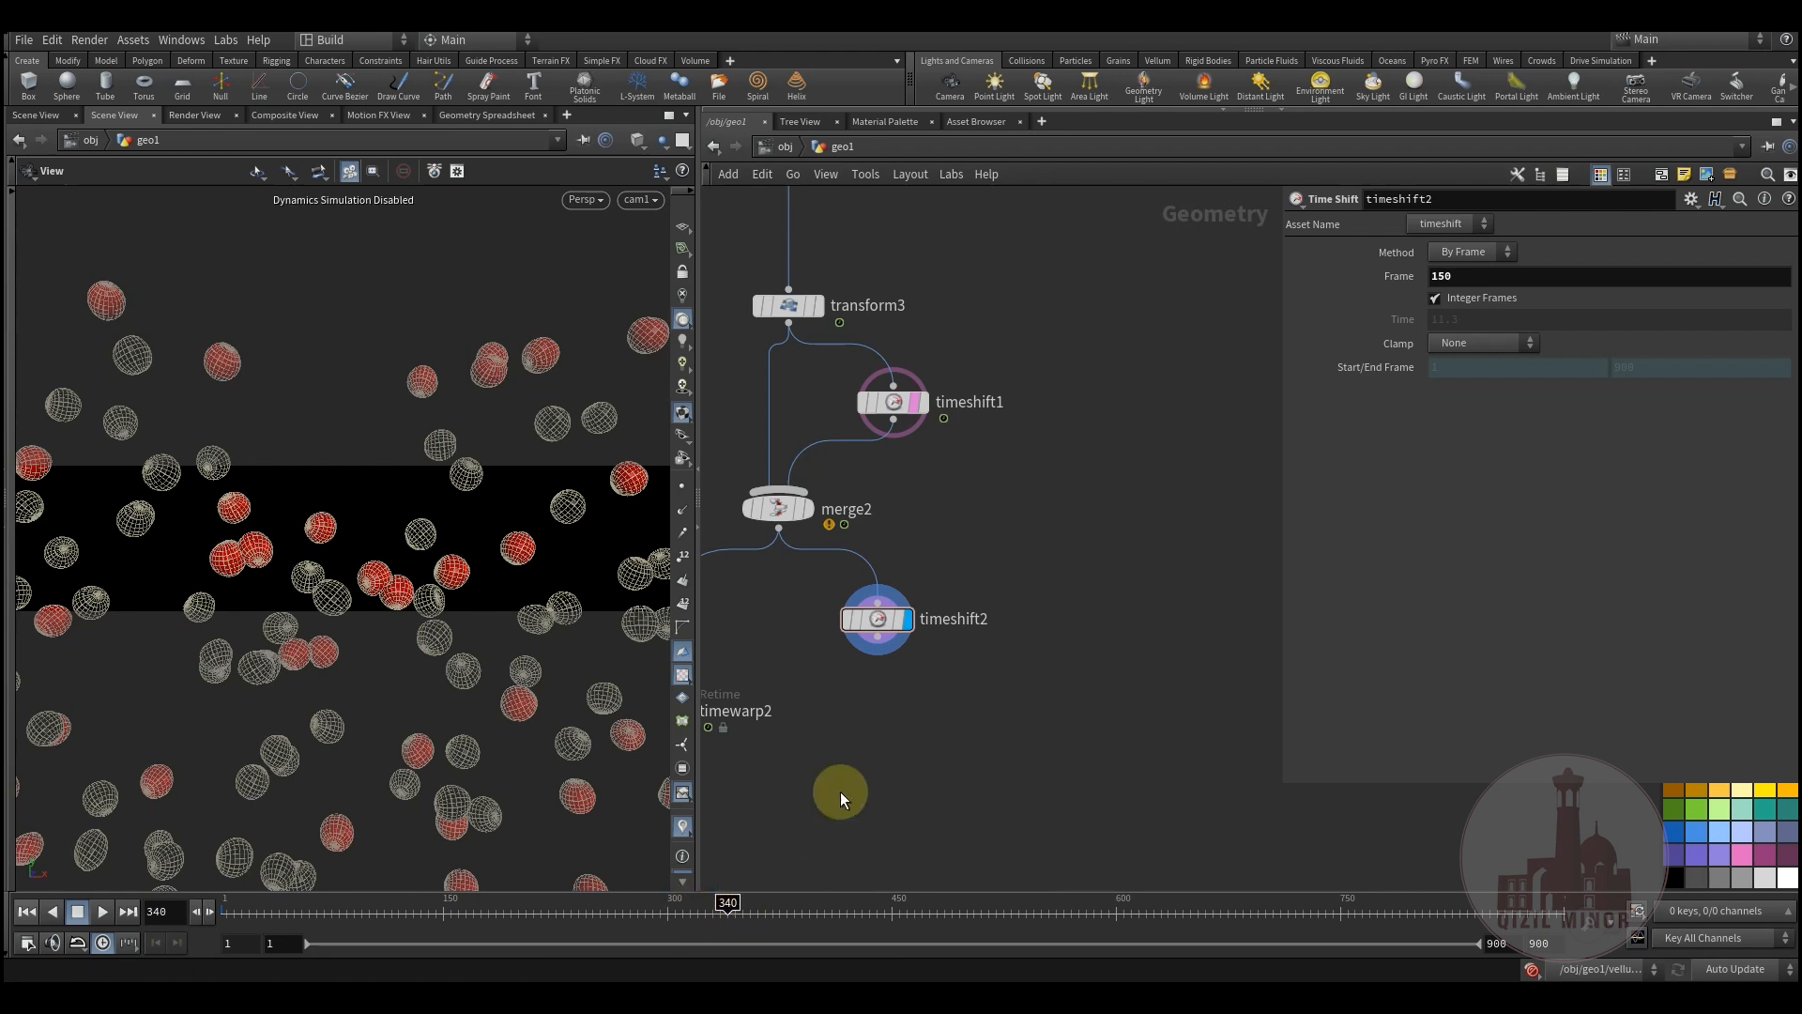
pyautogui.moveTo(889, 611); pyautogui.dragTo(954, 623)
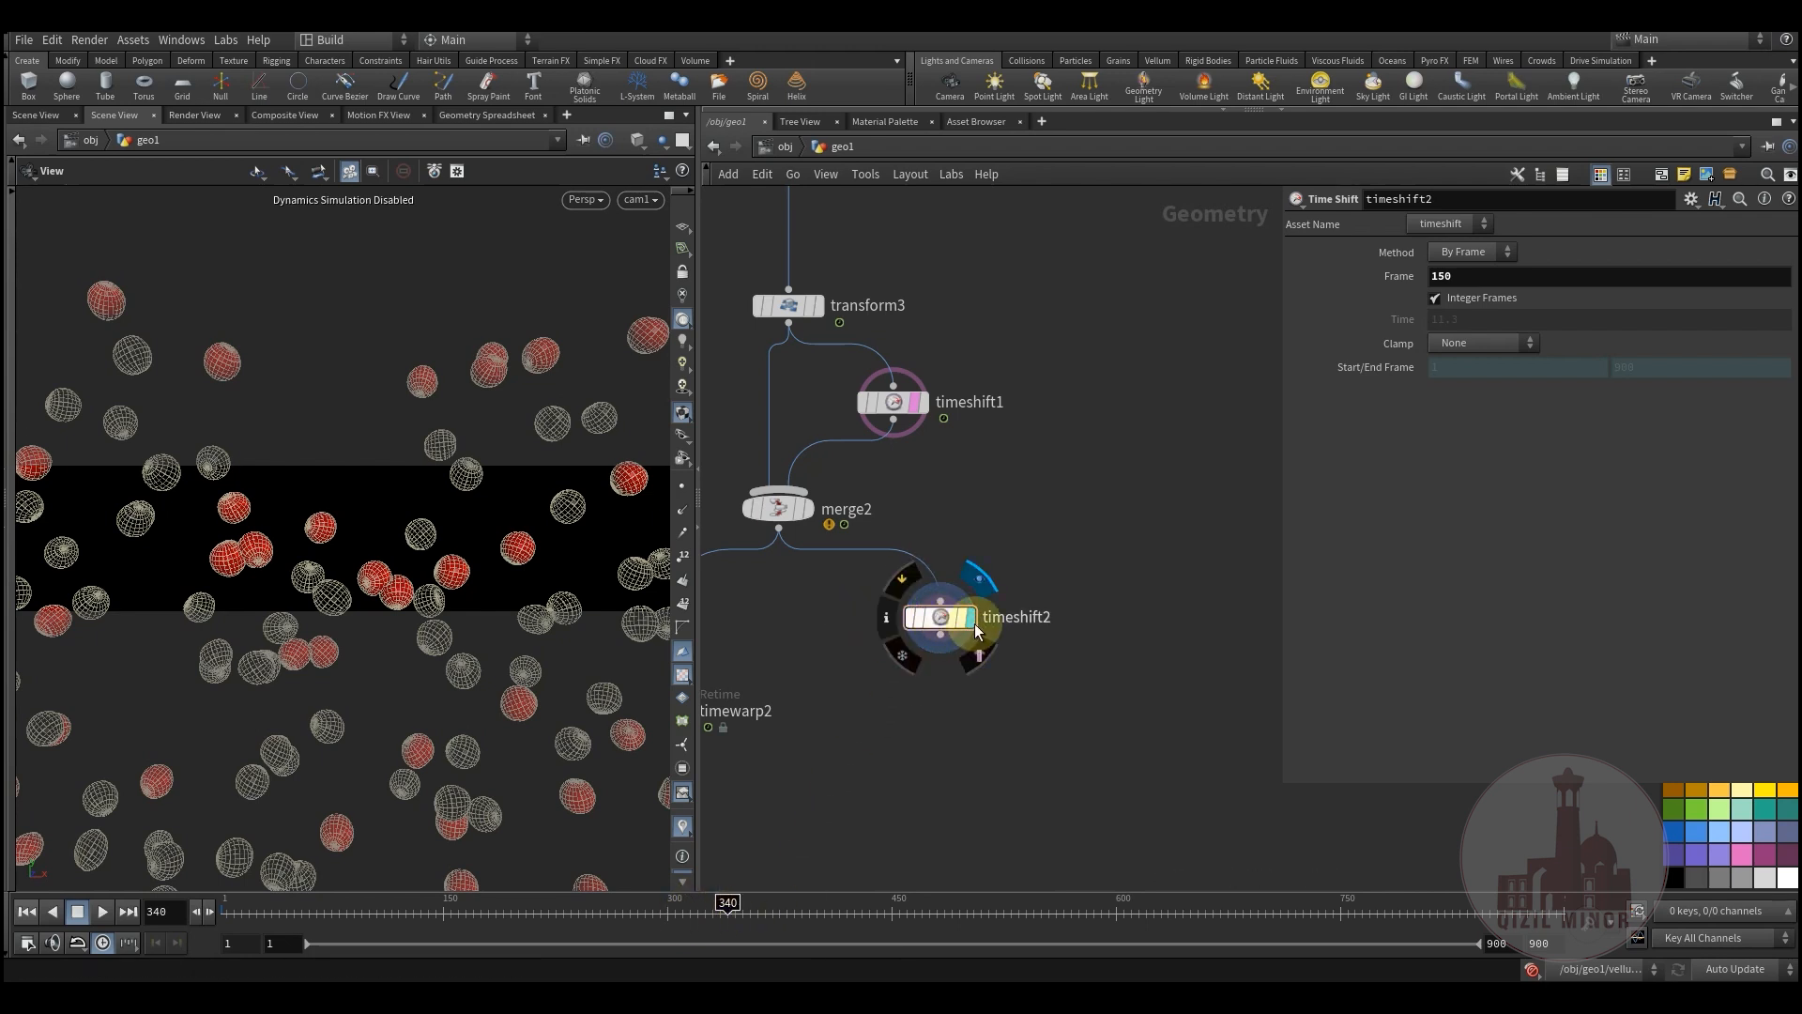
pyautogui.moveTo(904, 685); pyautogui.dragTo(882, 652, button='middle')
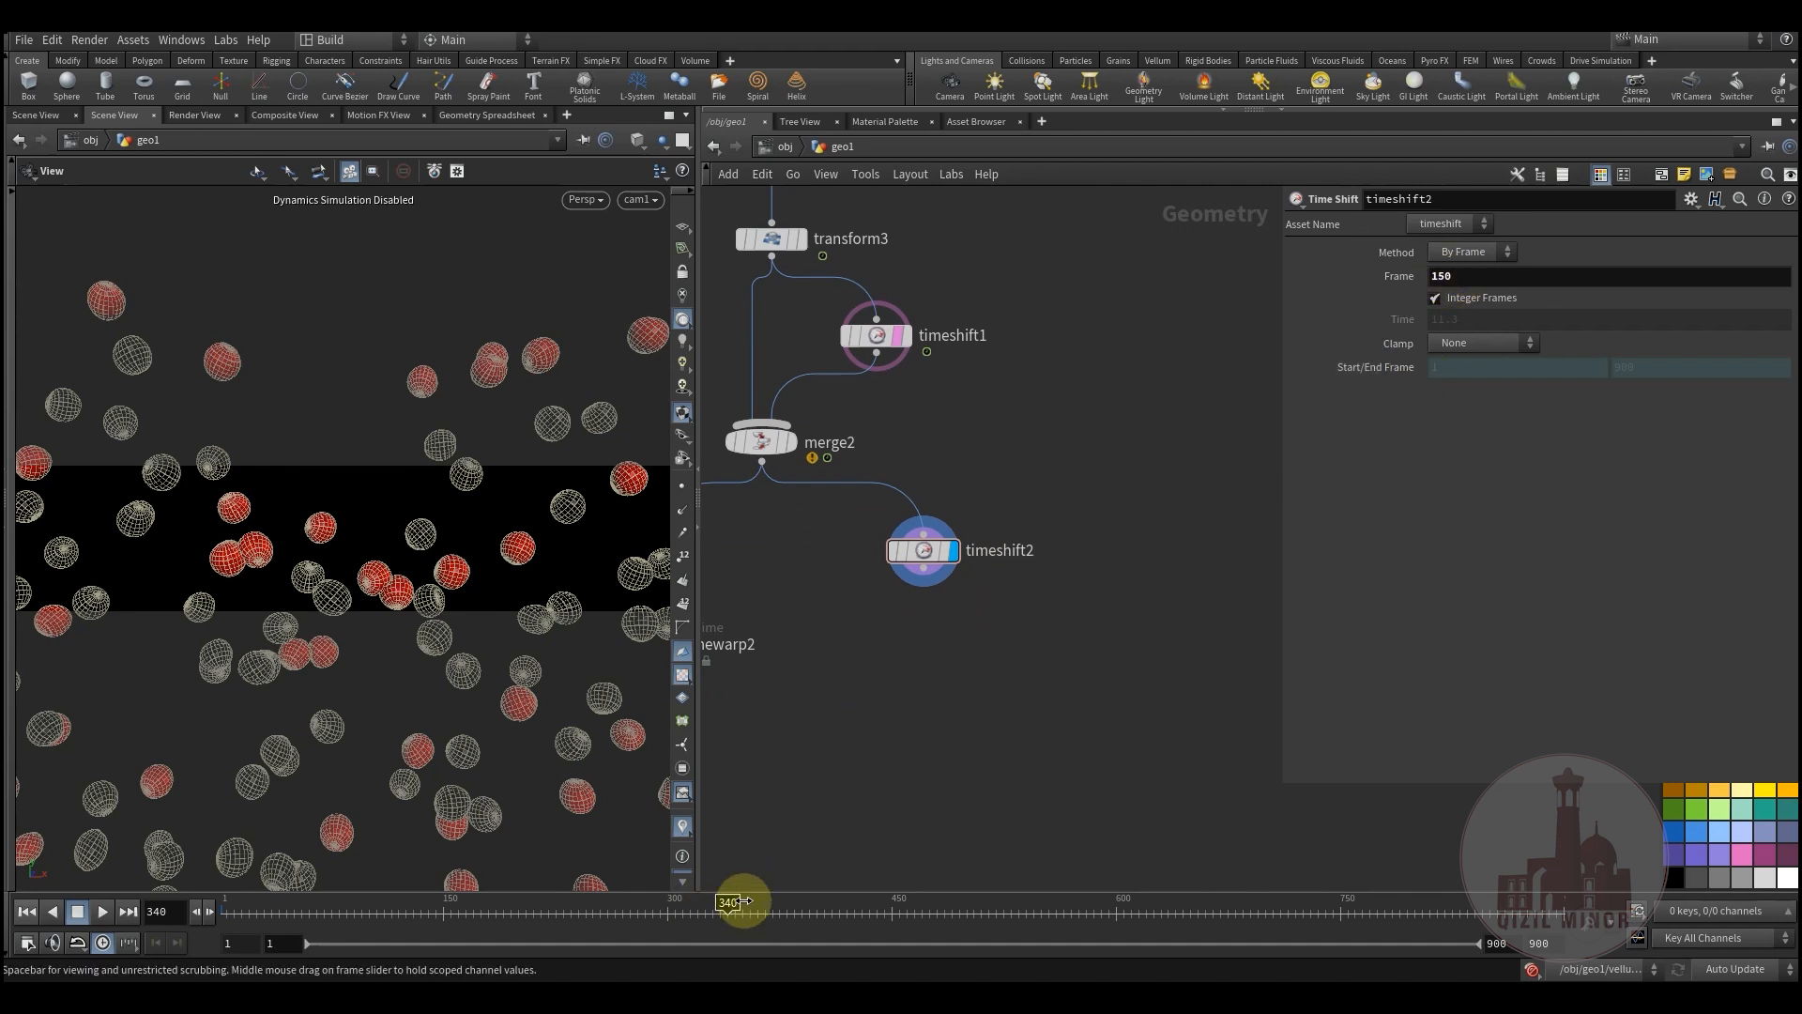
pyautogui.moveTo(914, 573); pyautogui.dragTo(918, 571)
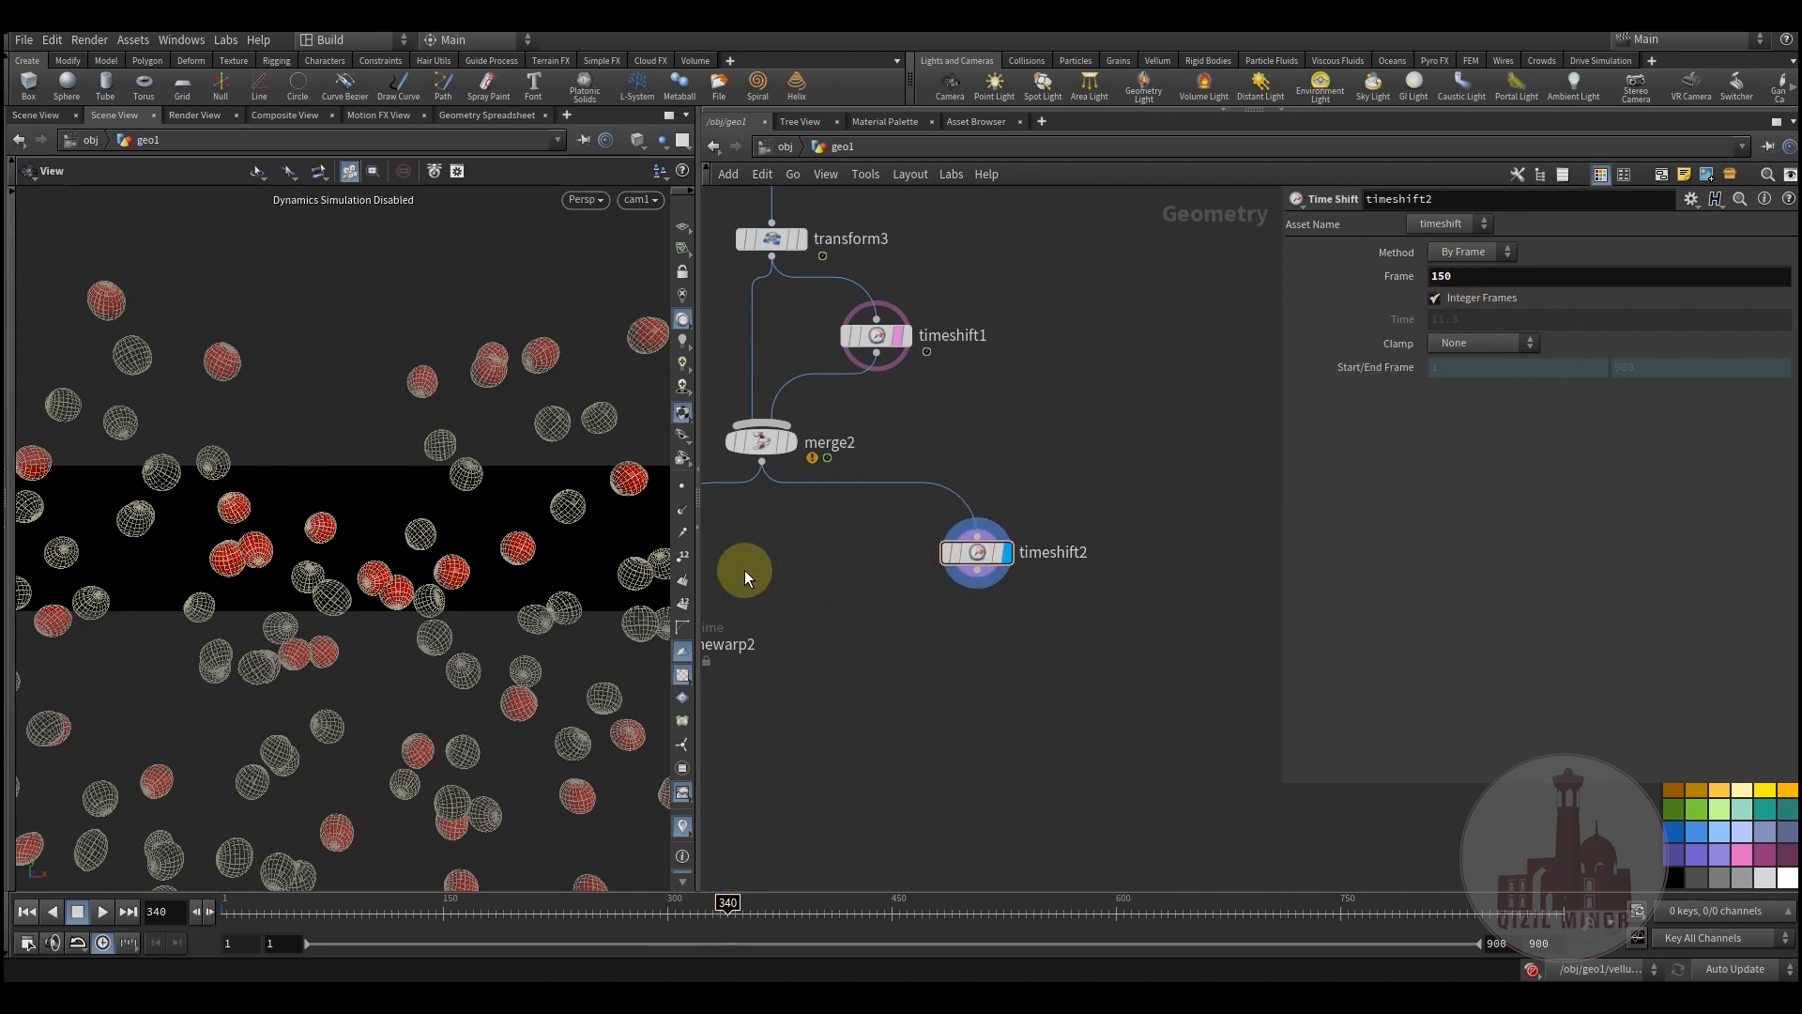
pyautogui.moveTo(852, 651); pyautogui.dragTo(841, 676, button='middle')
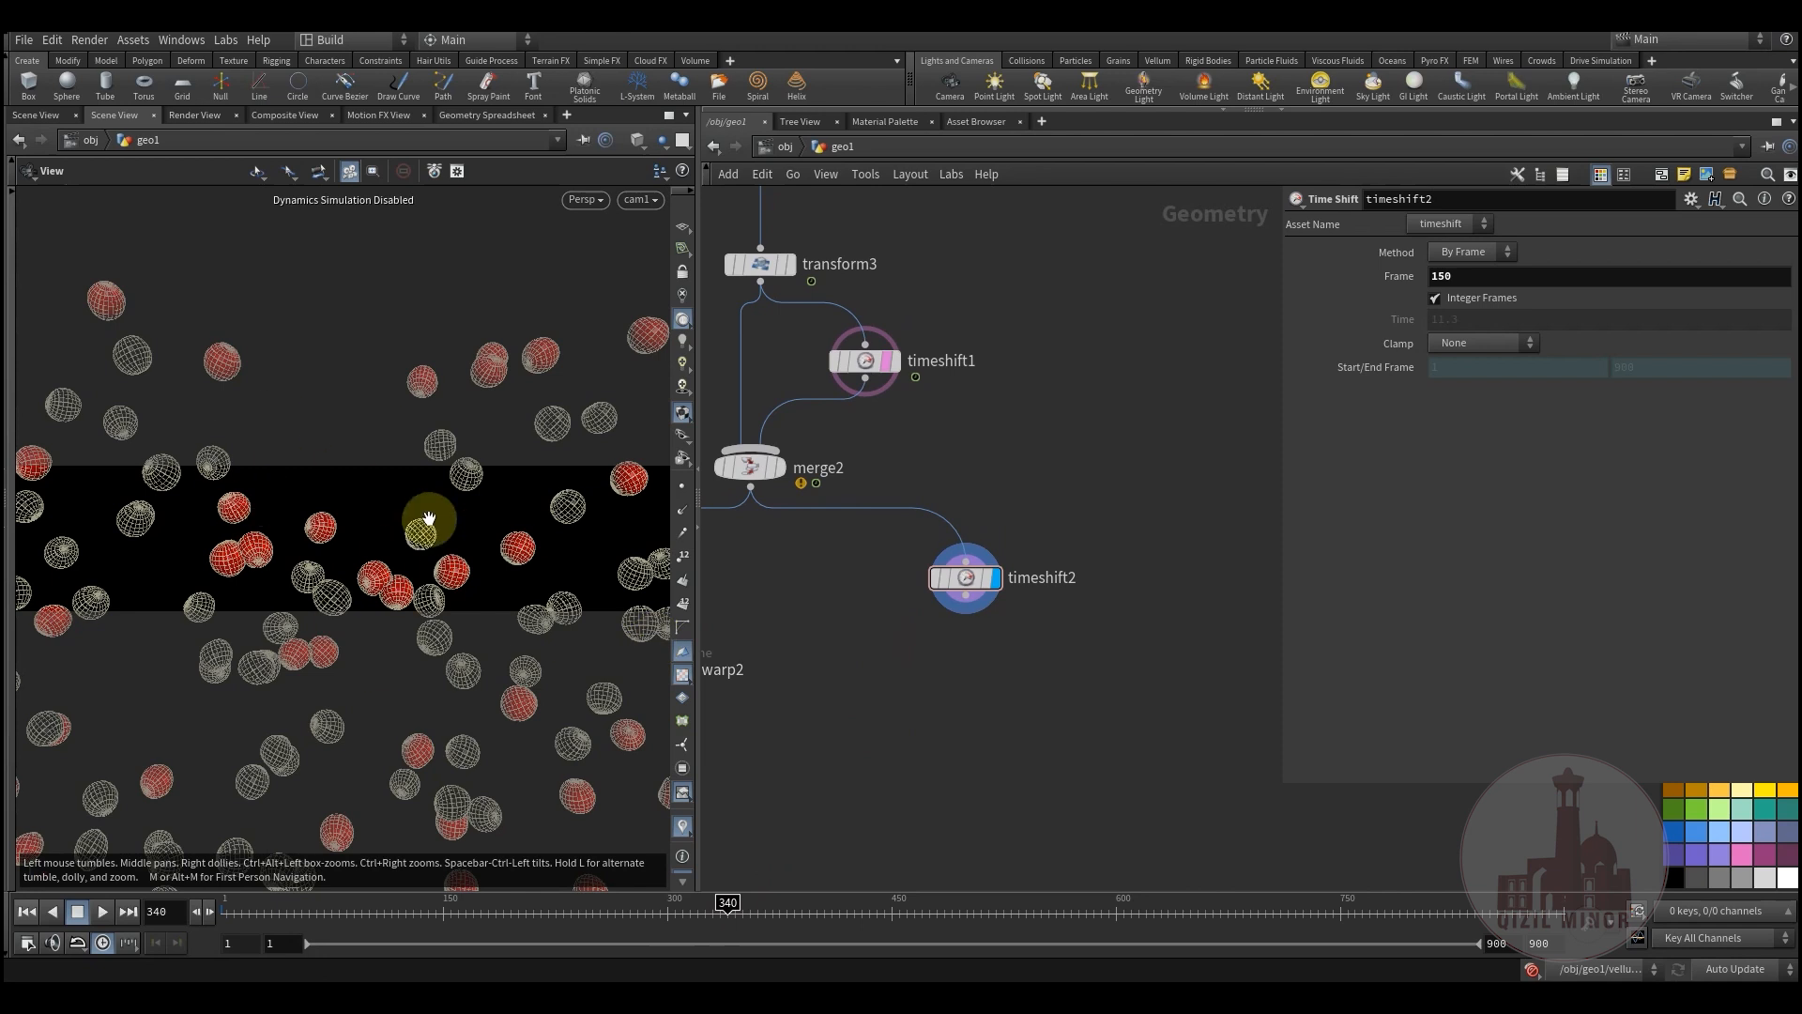
pyautogui.moveTo(908, 606); pyautogui.dragTo(854, 597, button='middle')
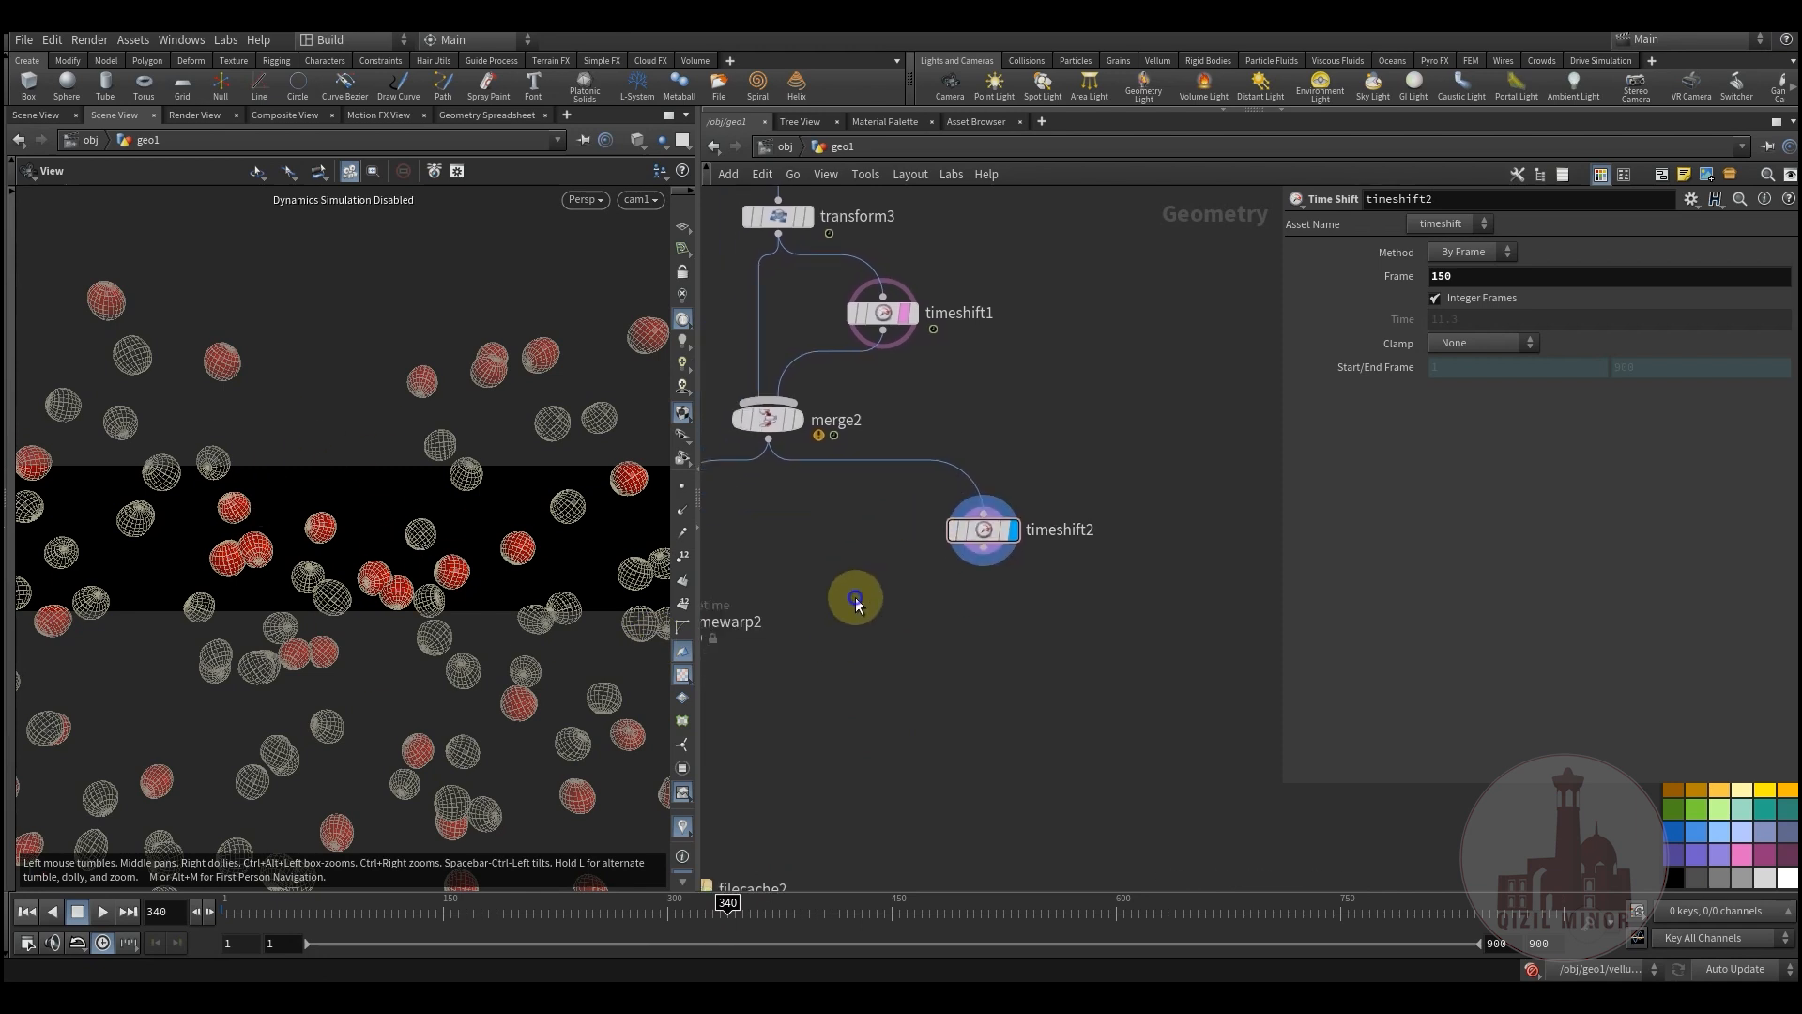
pyautogui.press('Tab')
pyautogui.write('tim')
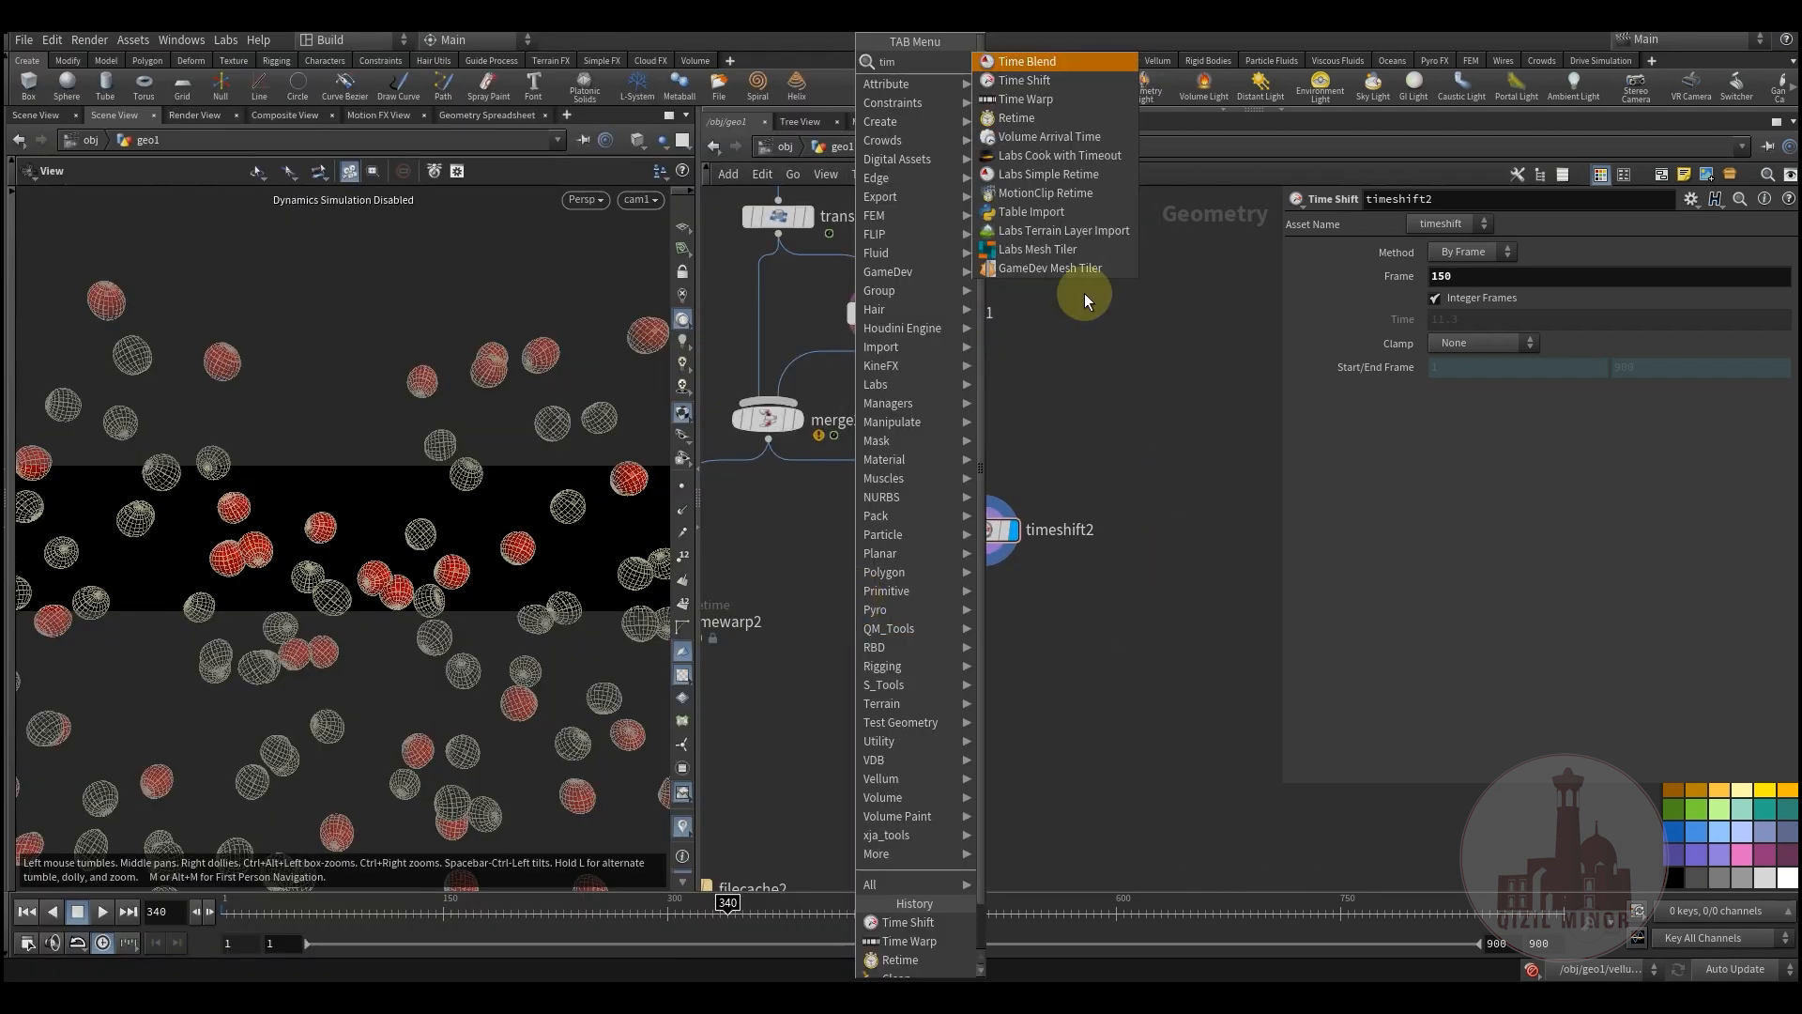
pyautogui.click(1027, 98)
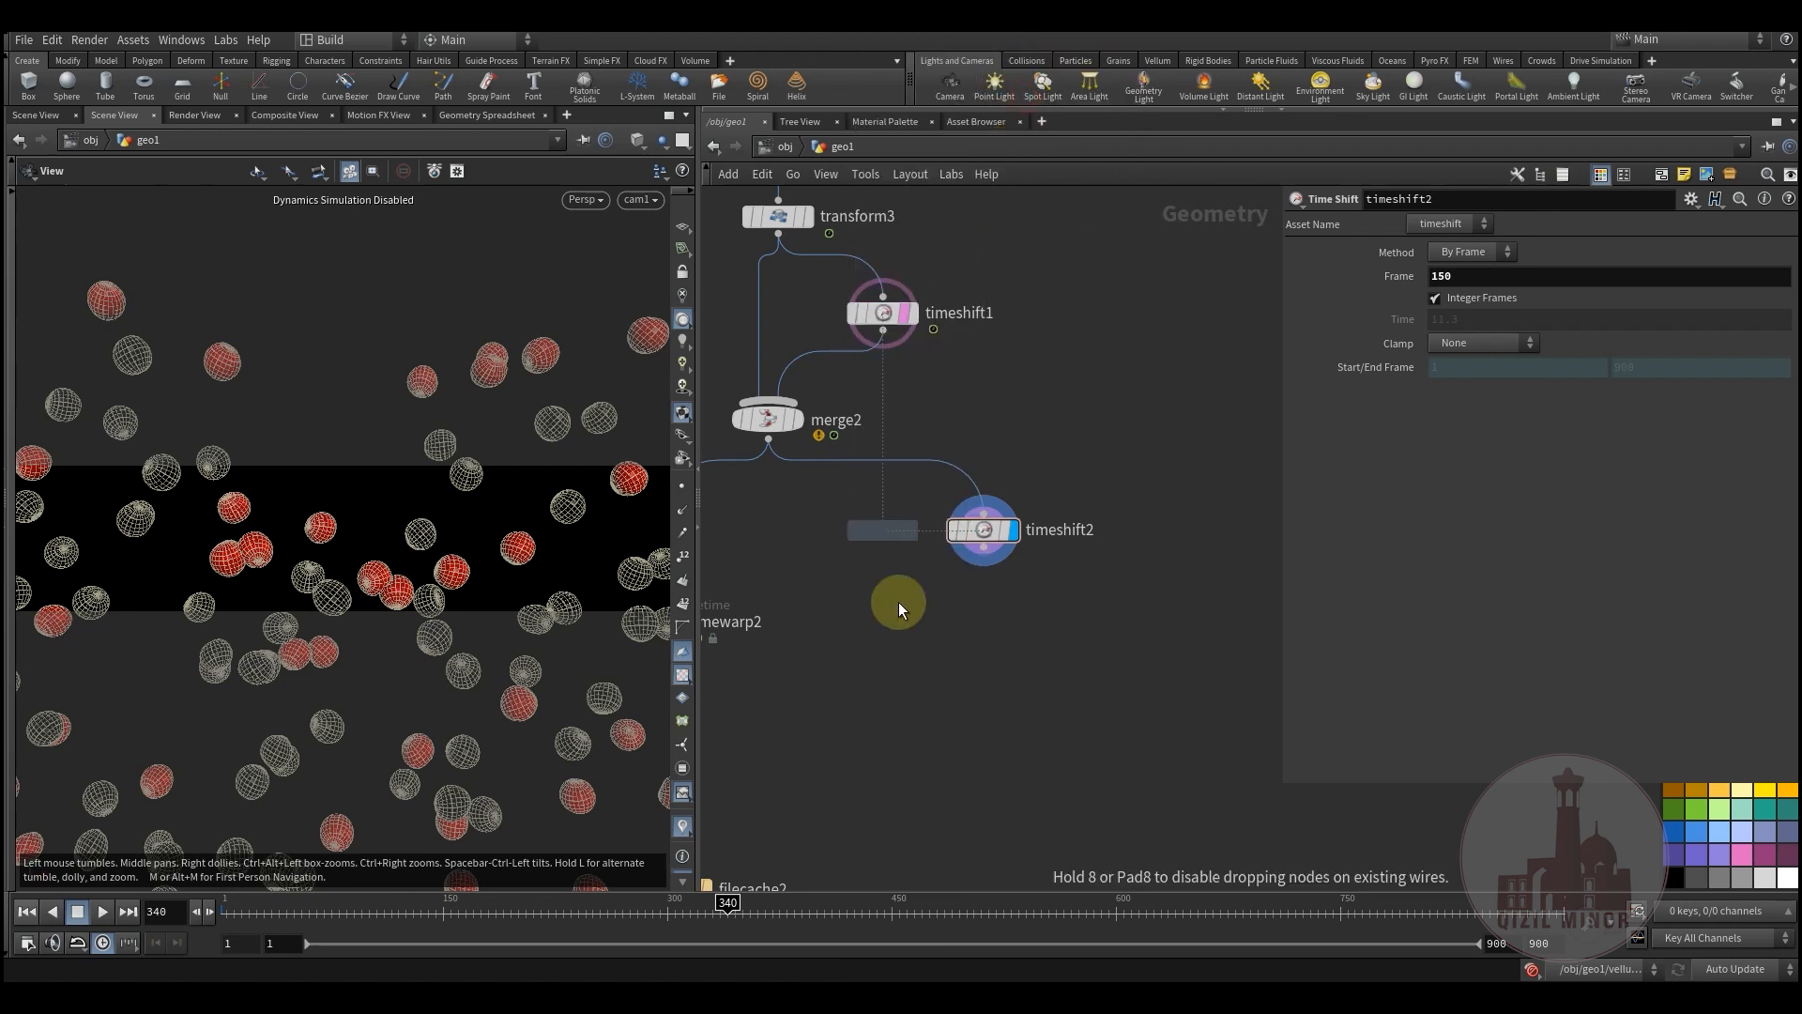
pyautogui.click(907, 614)
pyautogui.click(907, 626)
pyautogui.press('Delete')
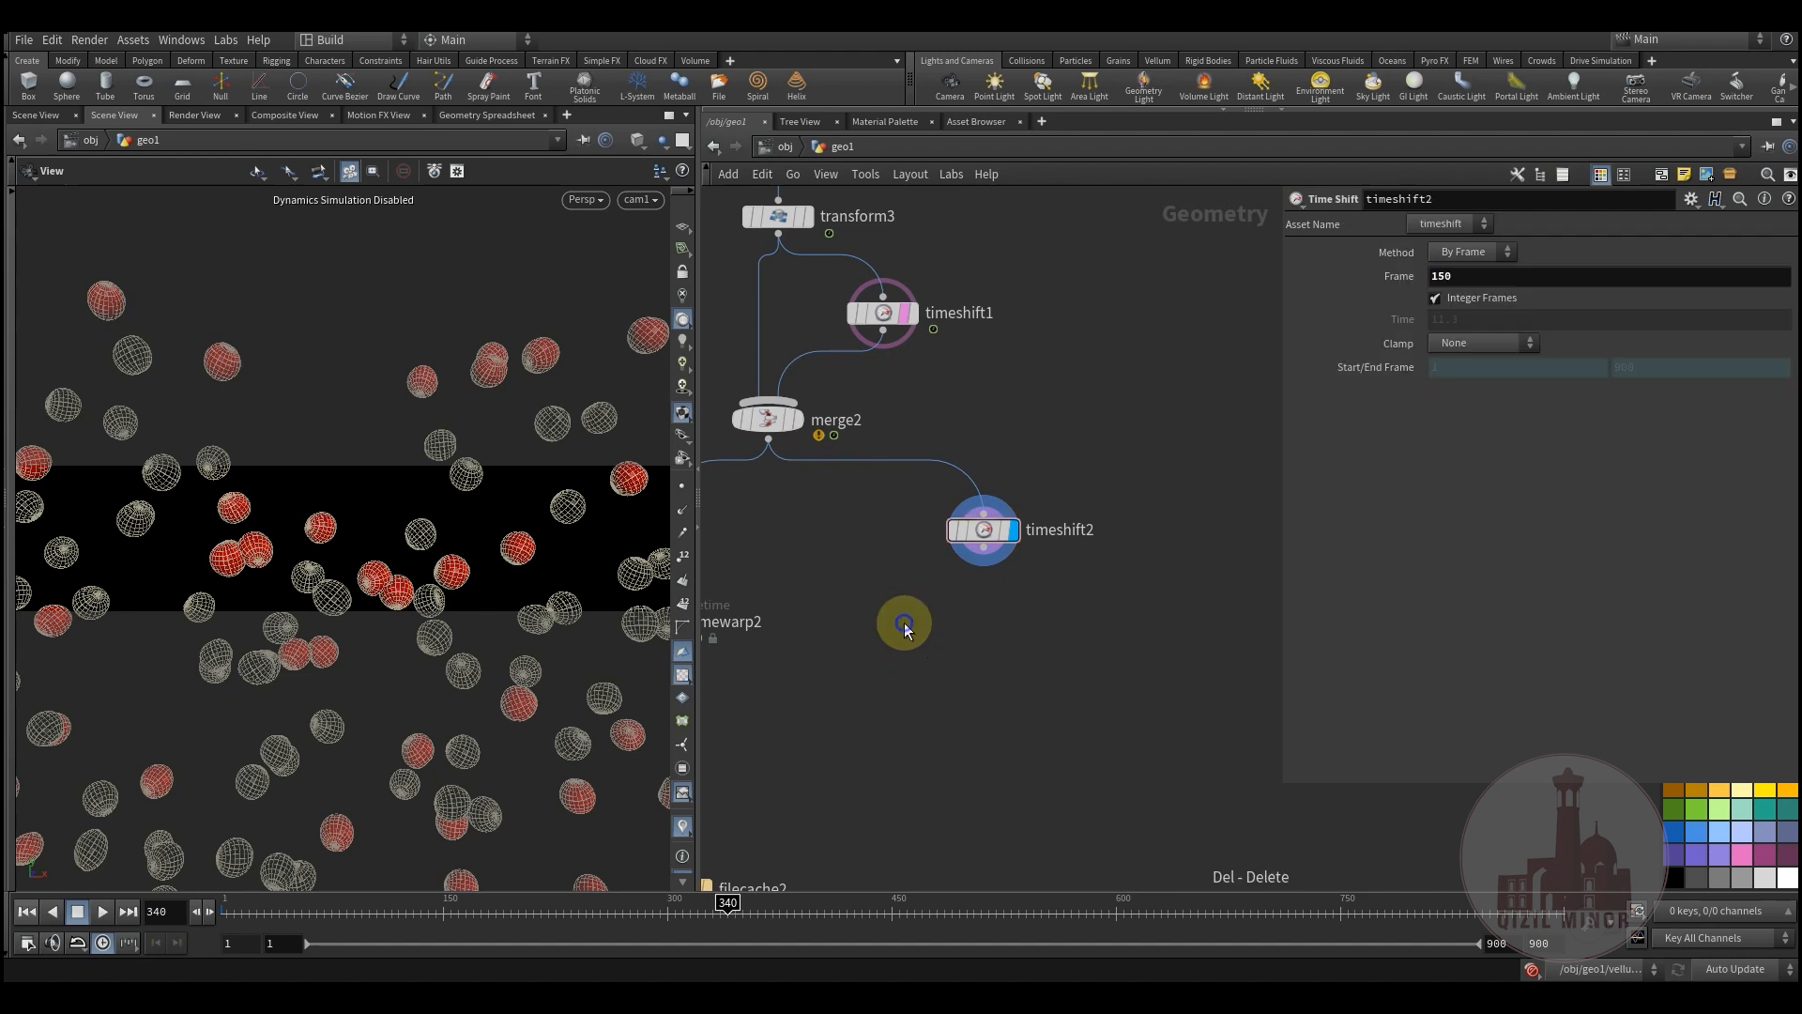
# - Add a Time Warp node in the empty network area just below timeshift2
pyautogui.press('Tab')
pyautogui.write('tim')
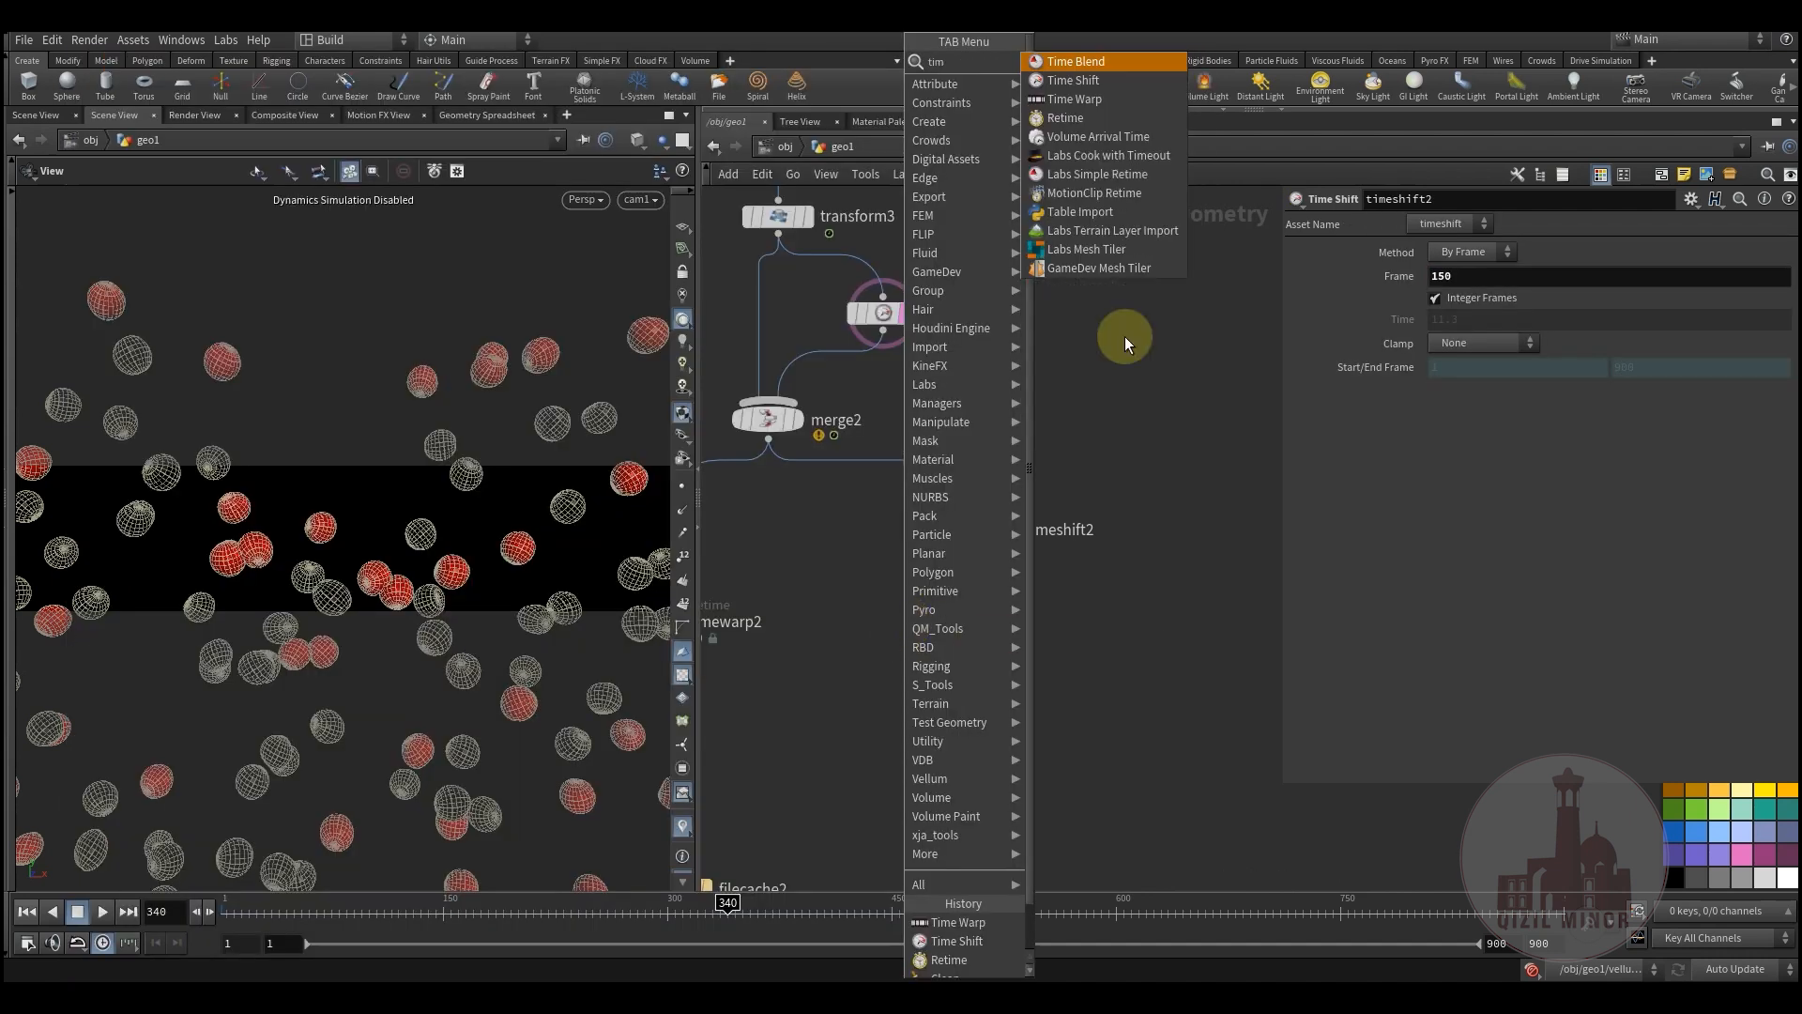
pyautogui.click(1077, 99)
pyautogui.click(946, 588)
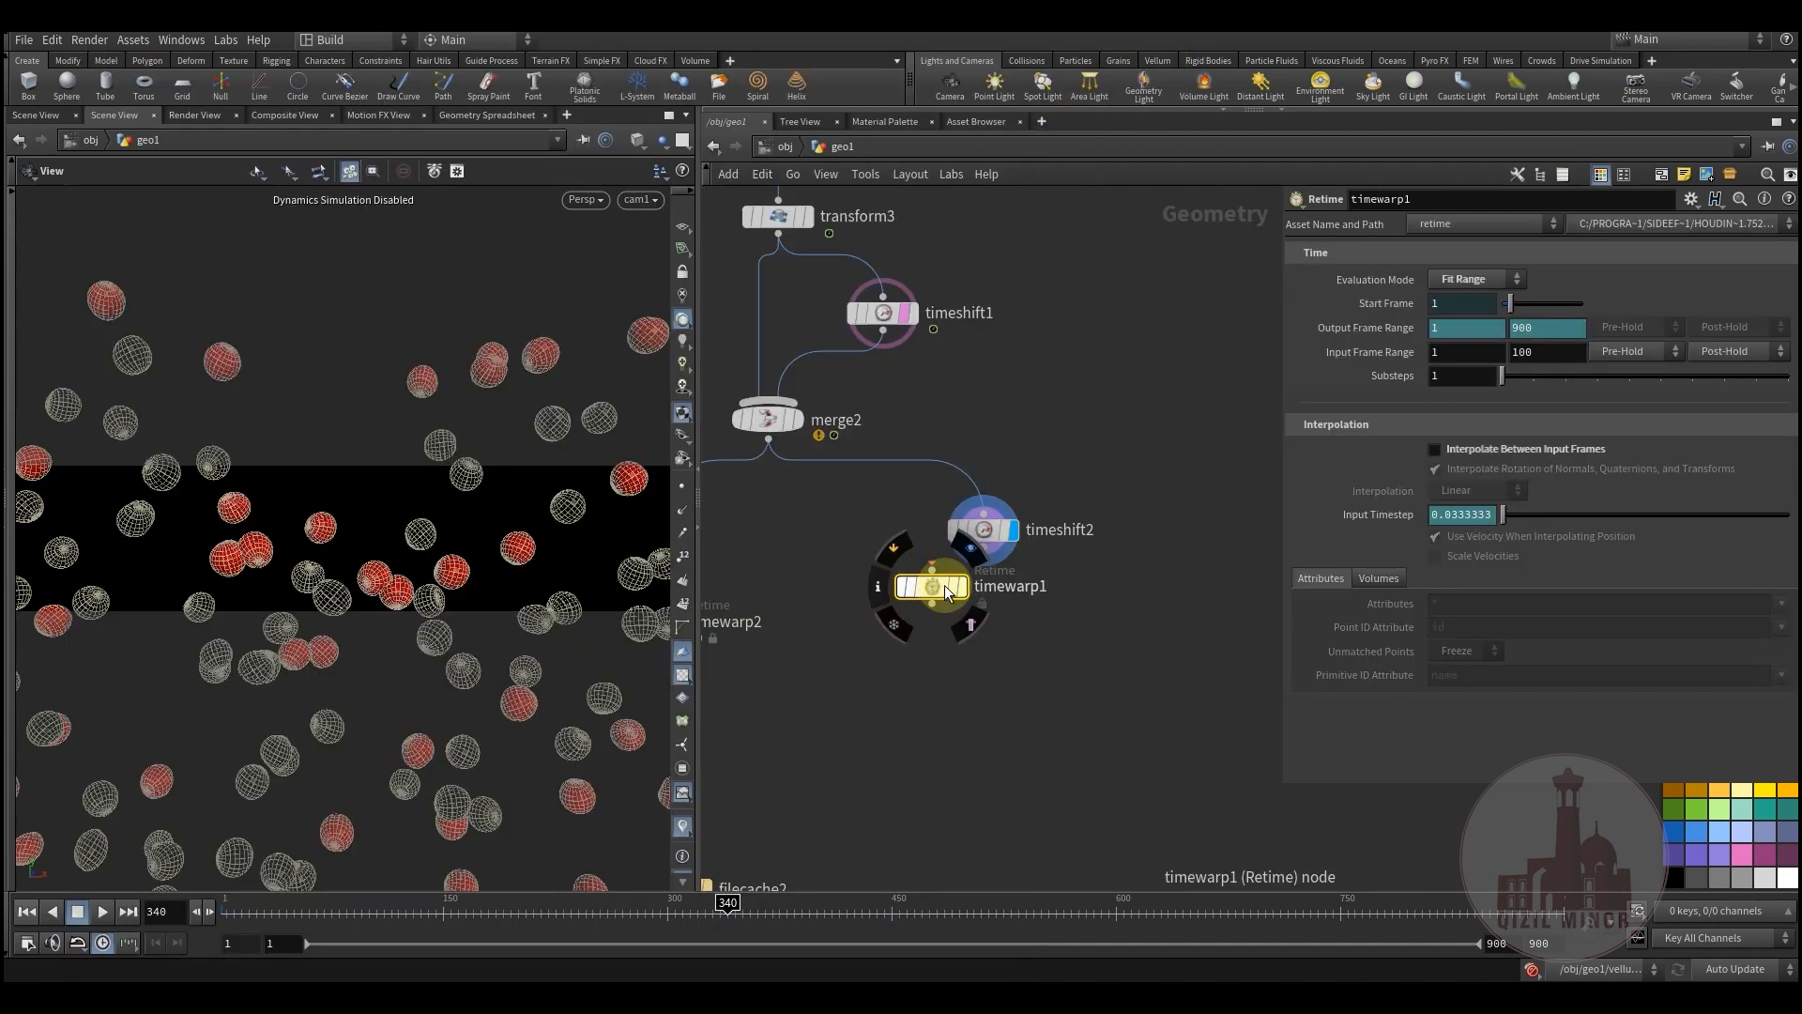
pyautogui.moveTo(941, 594); pyautogui.dragTo(912, 607)
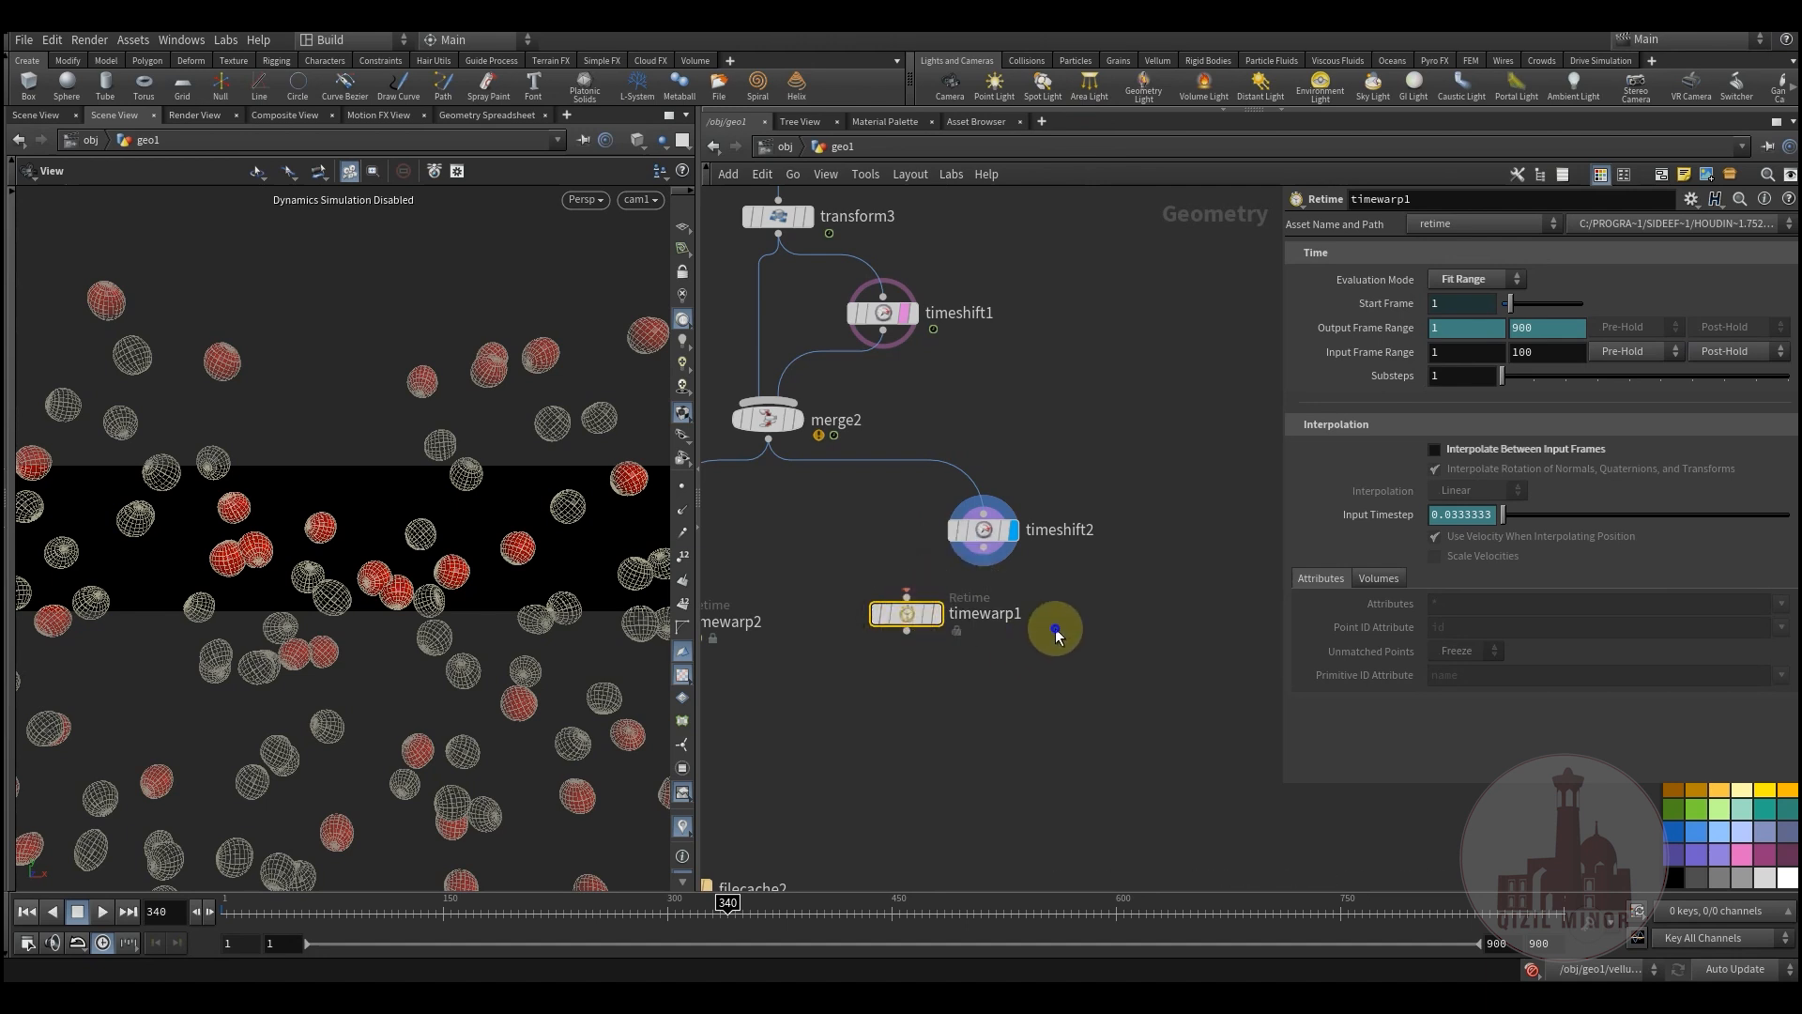
# - Try adding a Retime node beside timewarp1 for comparison, and delete it
pyautogui.press('Tab')
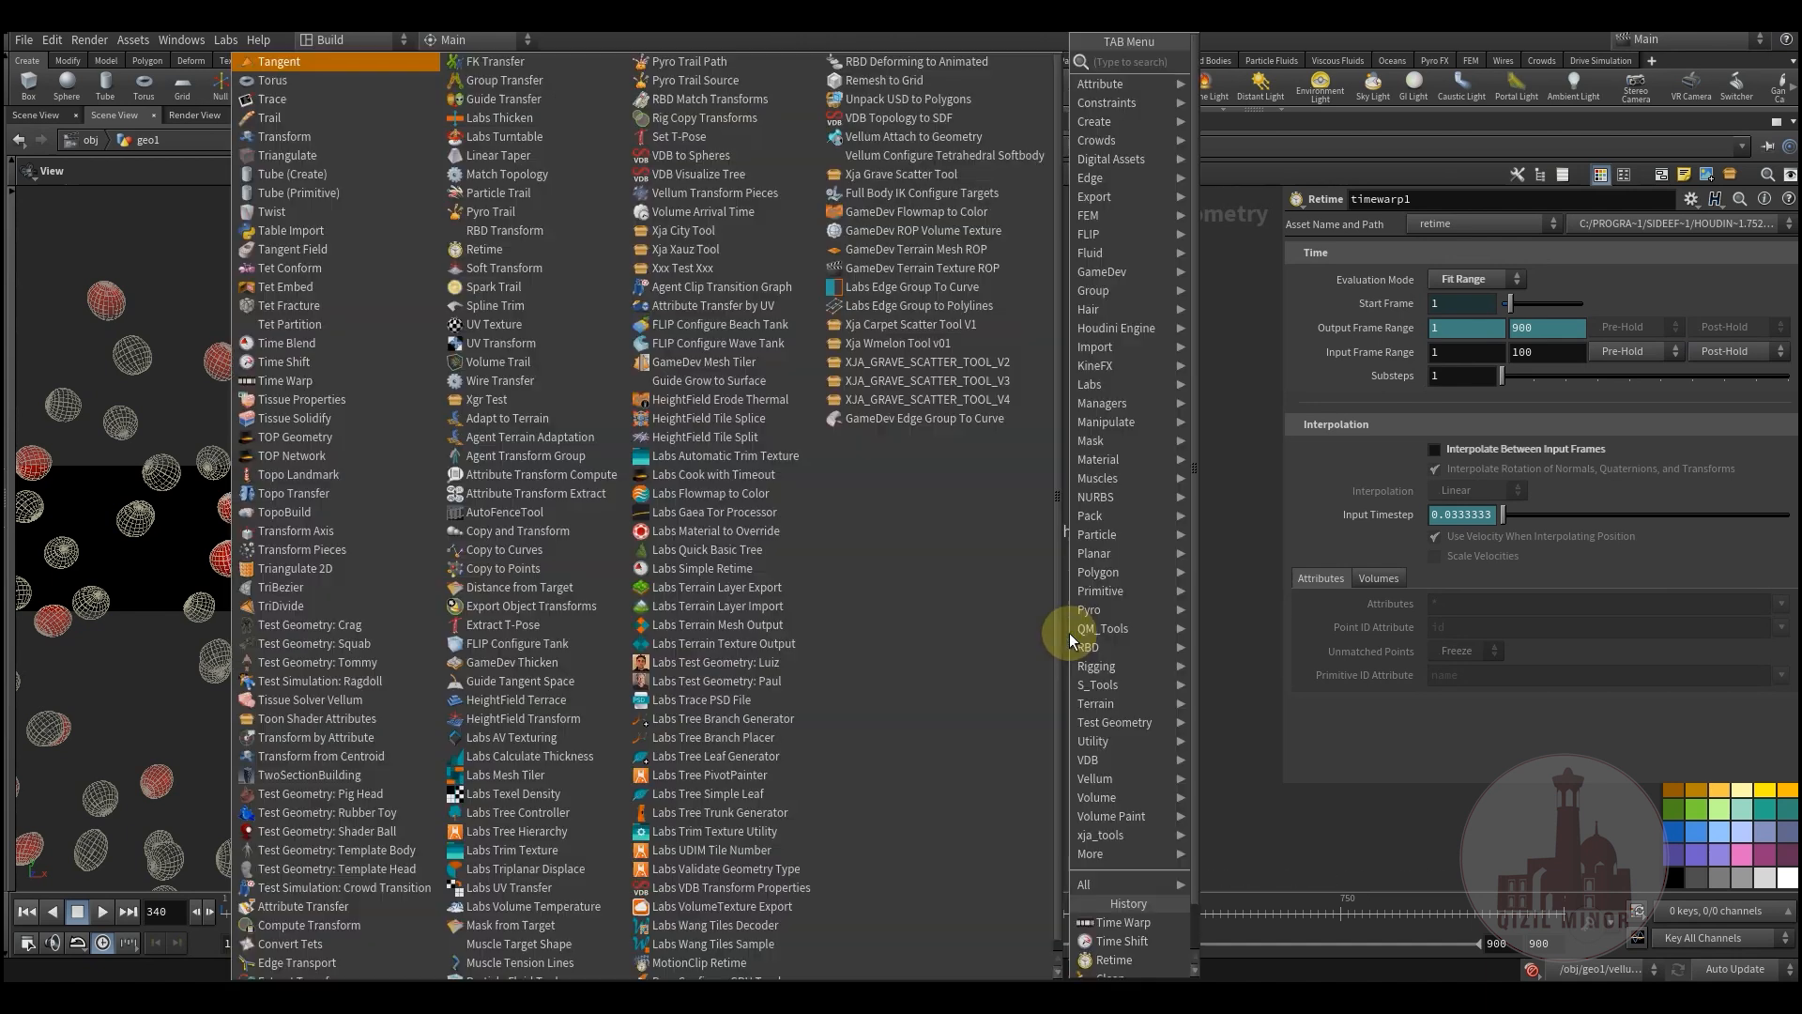
pyautogui.write('tim')
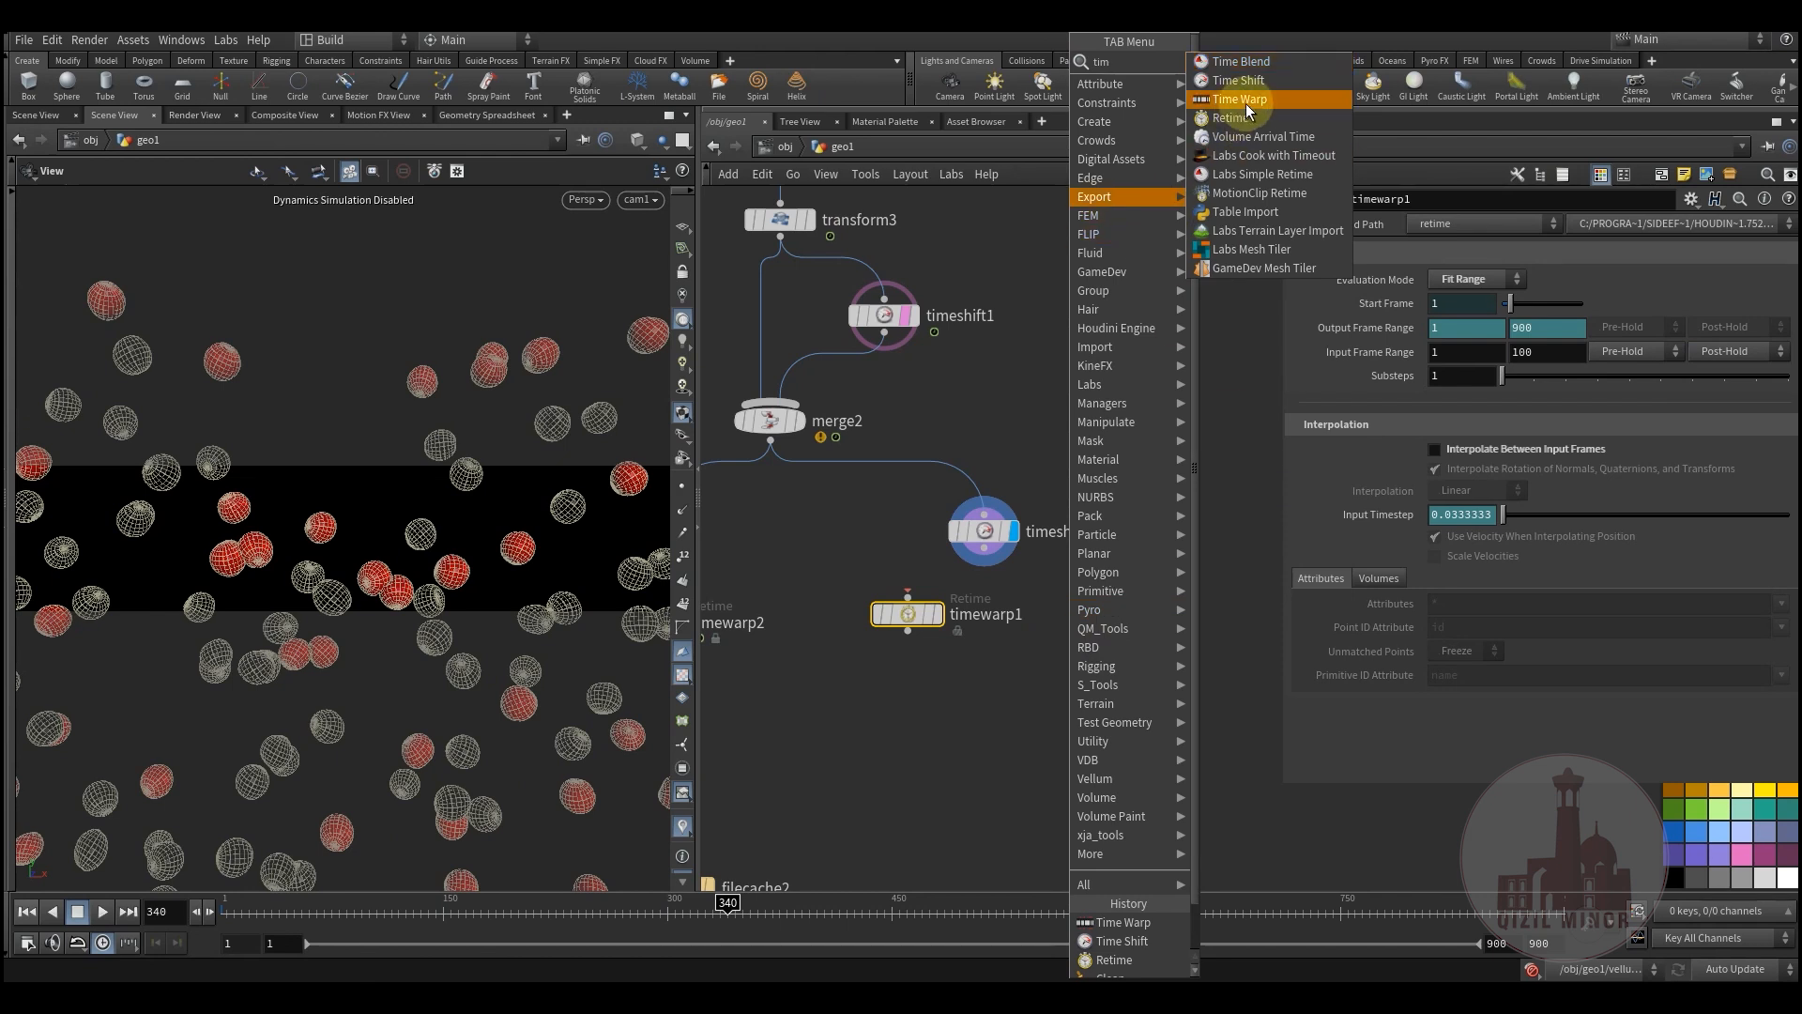
pyautogui.click(1248, 117)
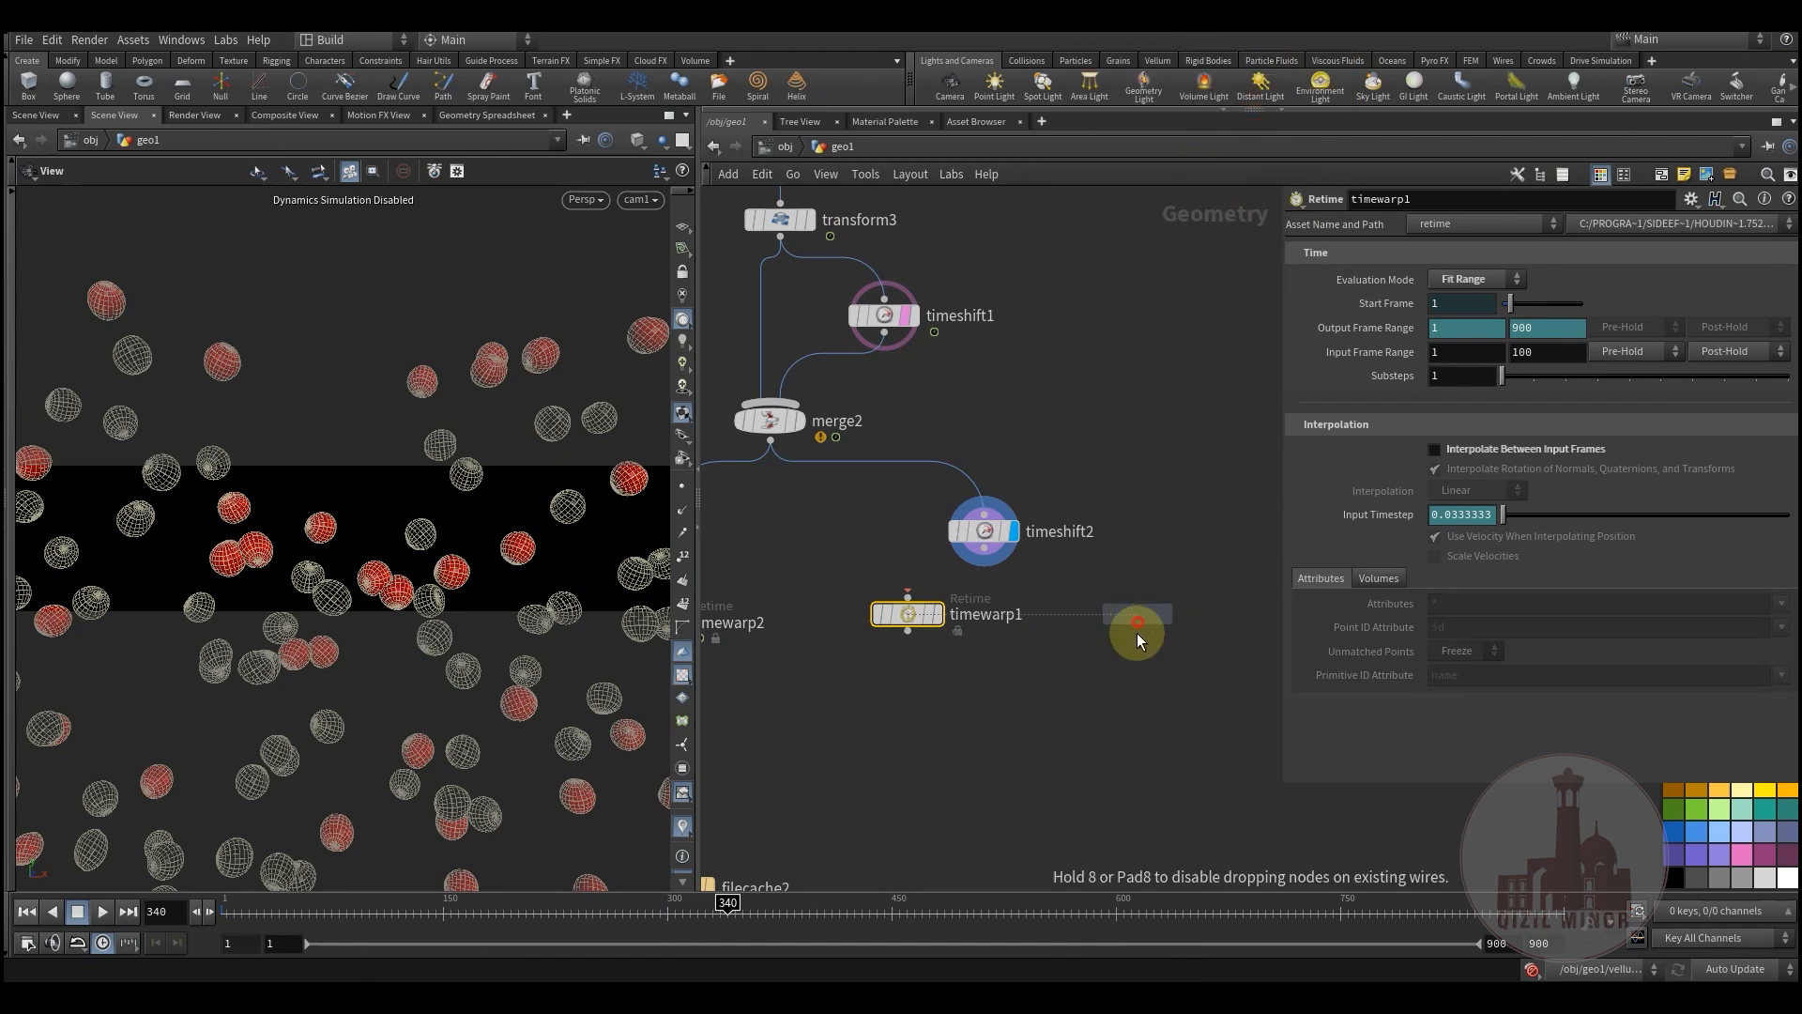
pyautogui.click(1136, 632)
pyautogui.moveTo(906, 628); pyautogui.dragTo(924, 648)
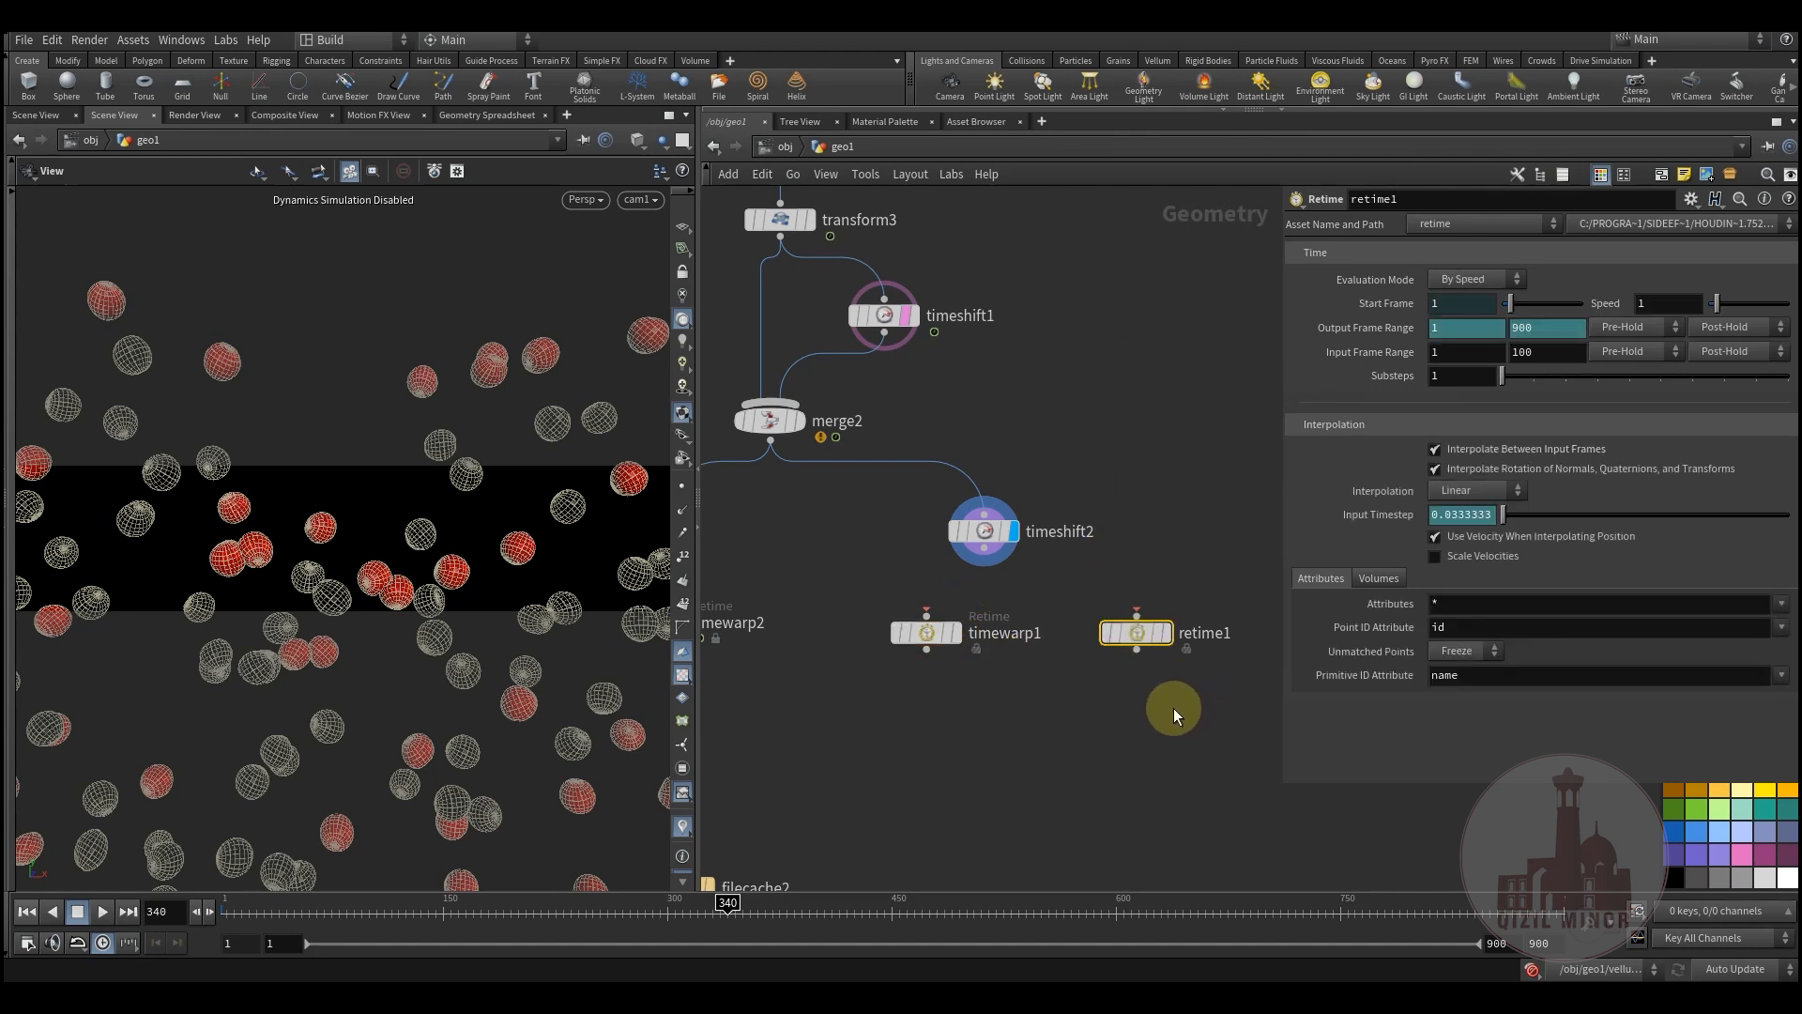
pyautogui.press('Delete')
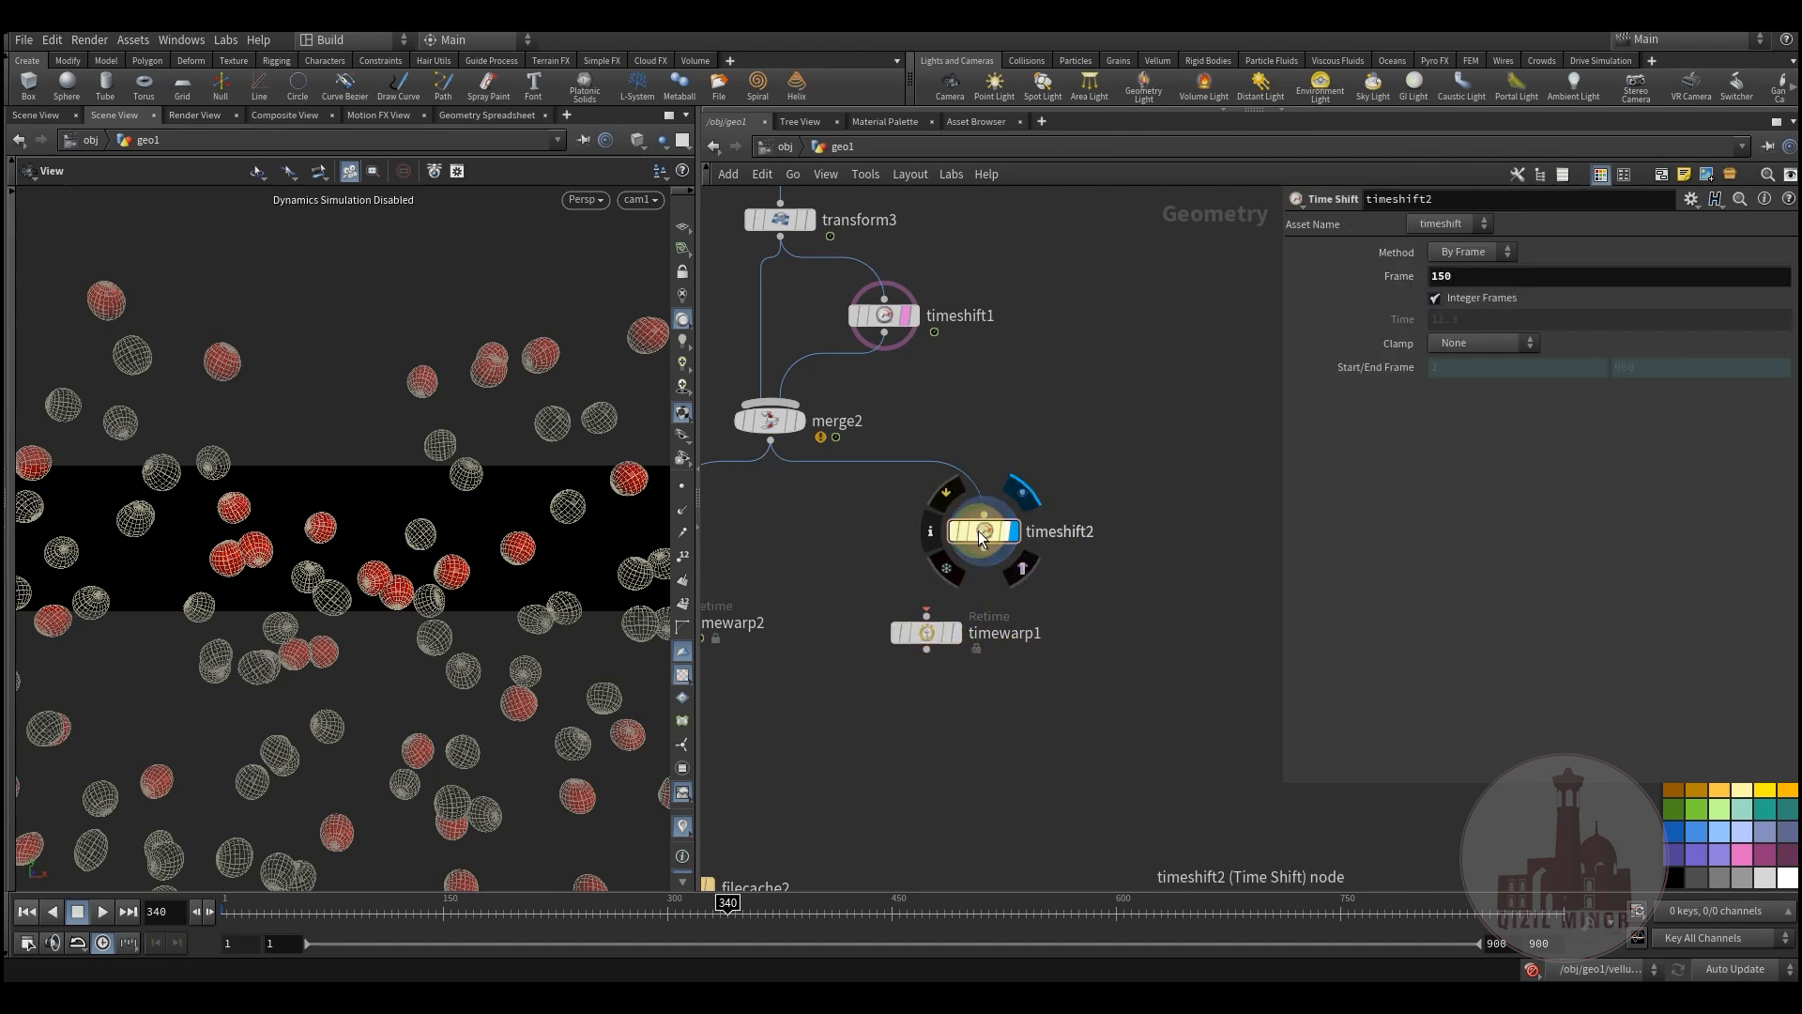
# - Move timeshift2 further aside, connect merge2's output to timewarp1 and display timewarp1
pyautogui.moveTo(981, 529); pyautogui.dragTo(1057, 532)
pyautogui.moveTo(885, 585); pyautogui.dragTo(901, 551, button='middle')
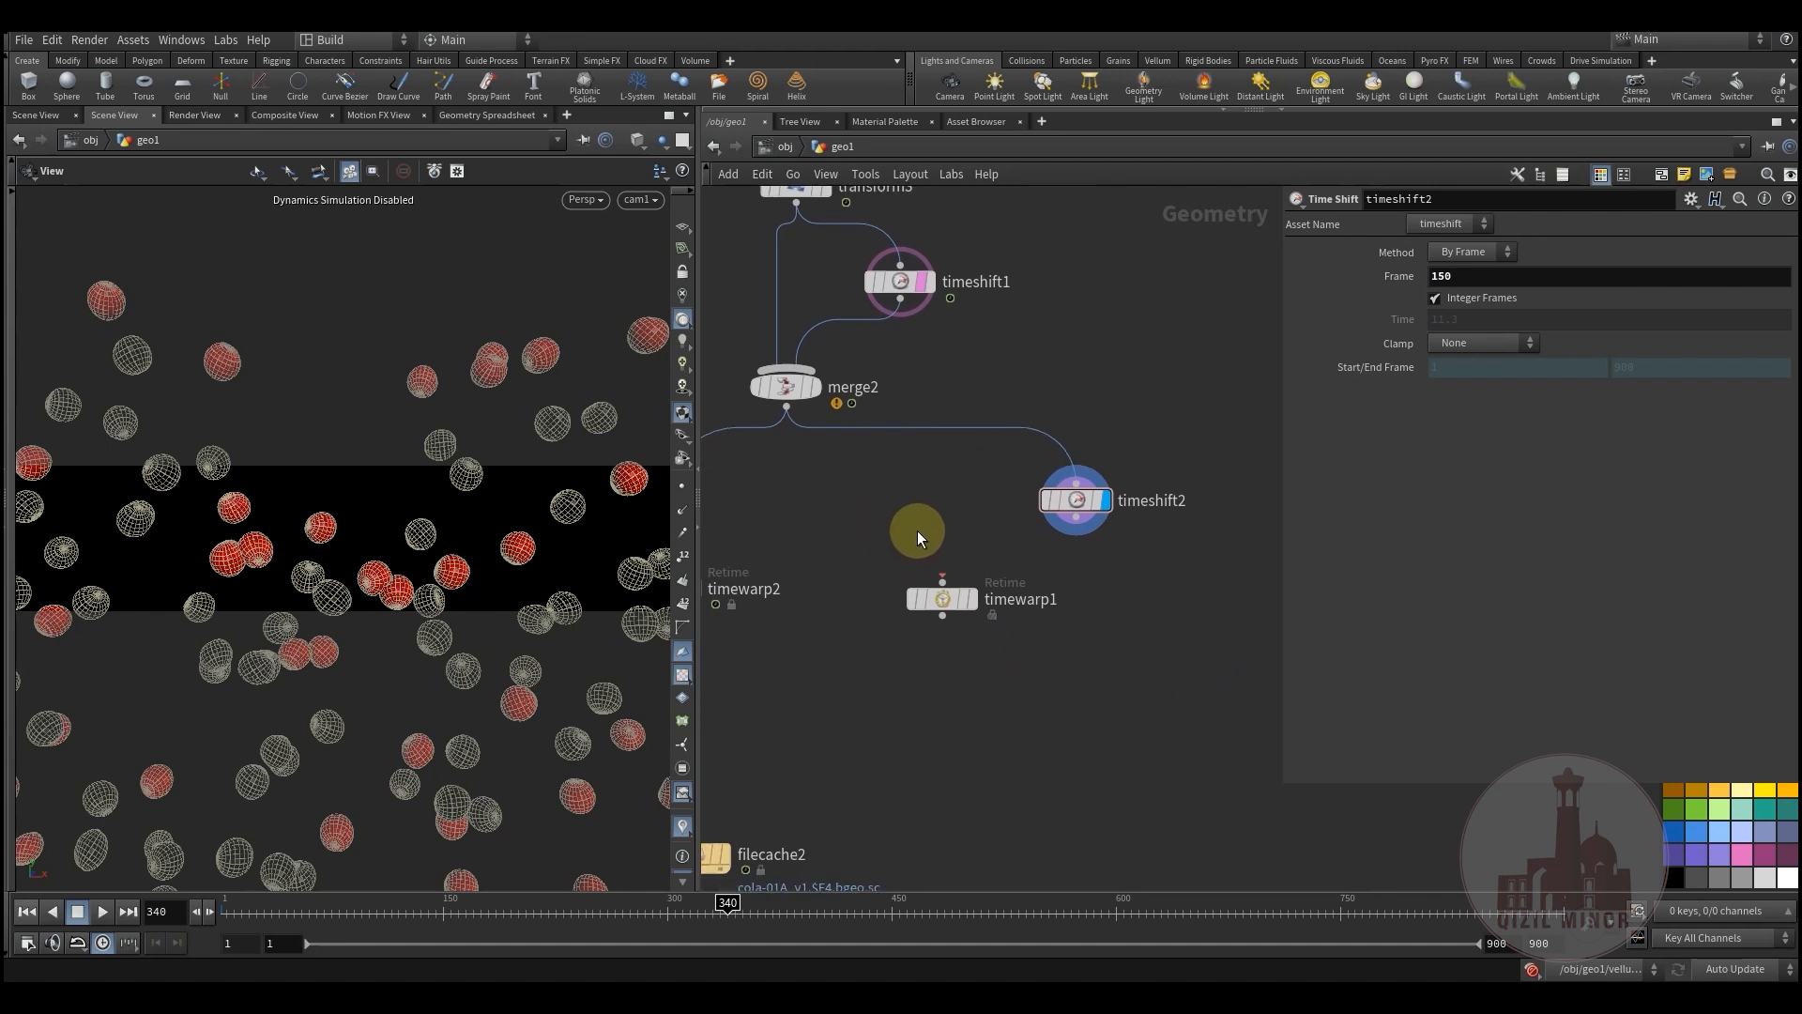
pyautogui.moveTo(943, 595)
pyautogui.mouseDown()
pyautogui.moveTo(949, 548)
pyautogui.moveTo(920, 607)
pyautogui.mouseUp()
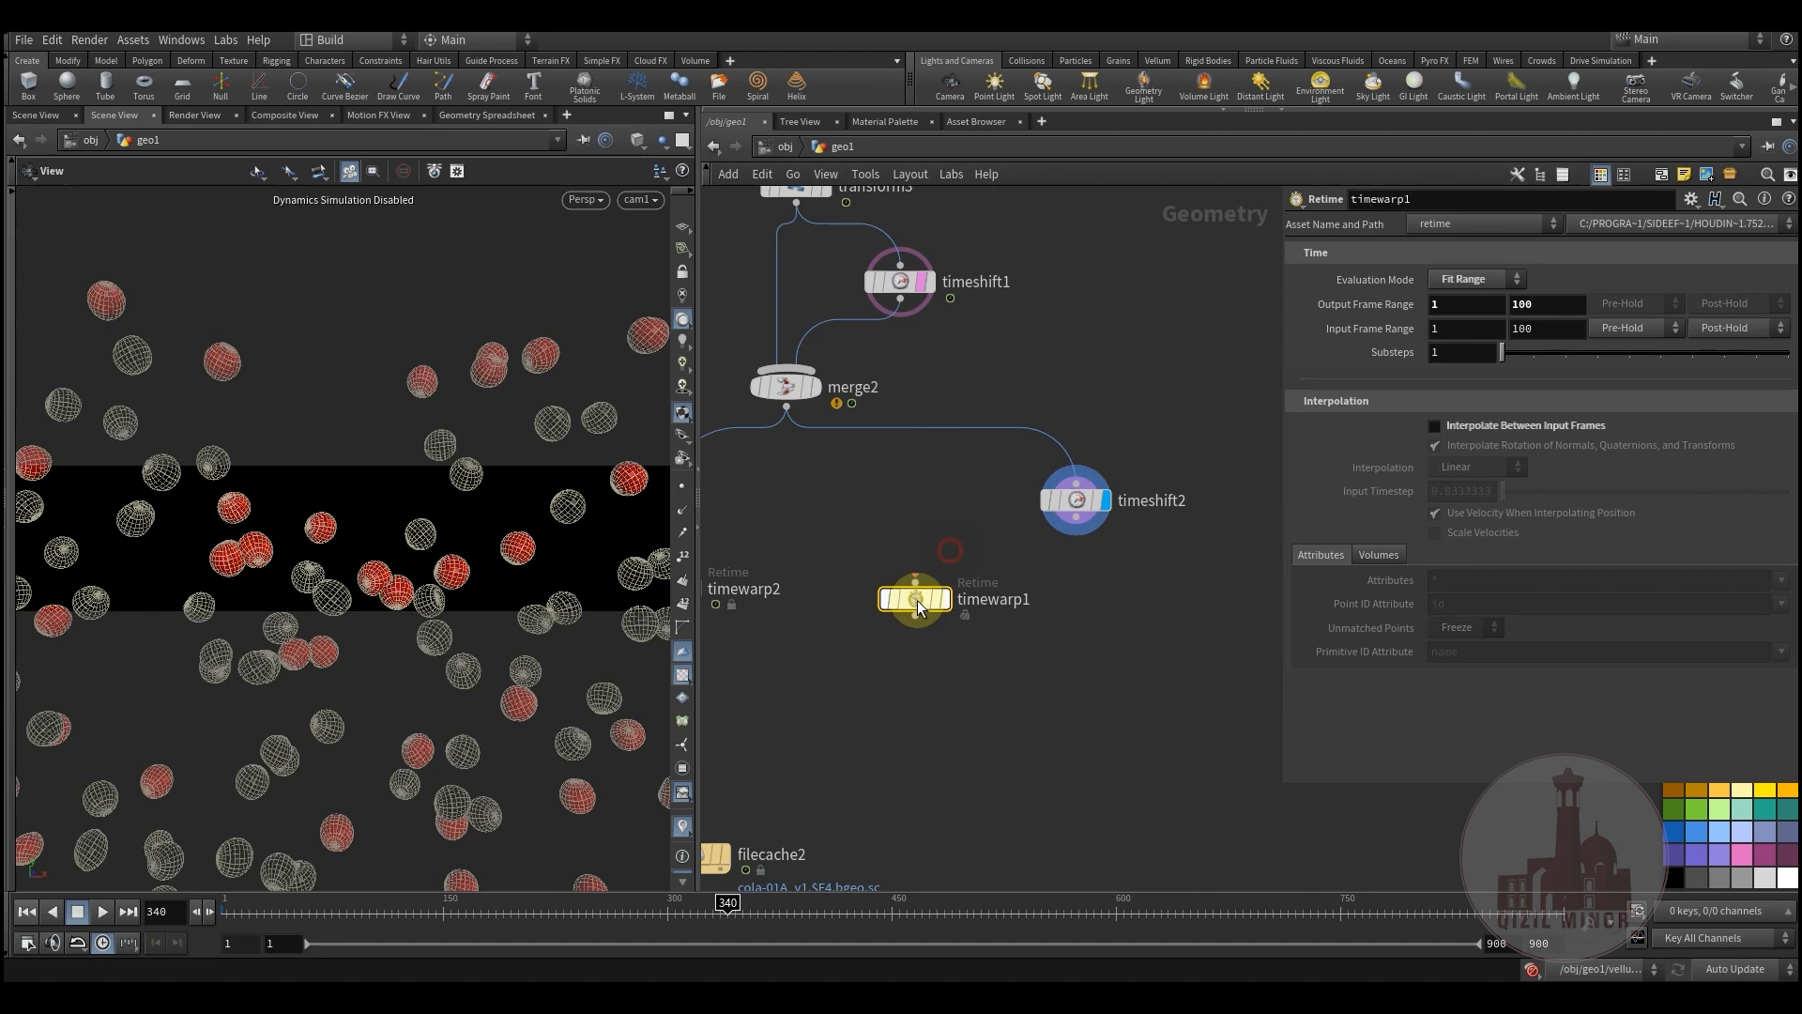
pyautogui.moveTo(808, 504); pyautogui.dragTo(912, 573)
pyautogui.click(955, 550)
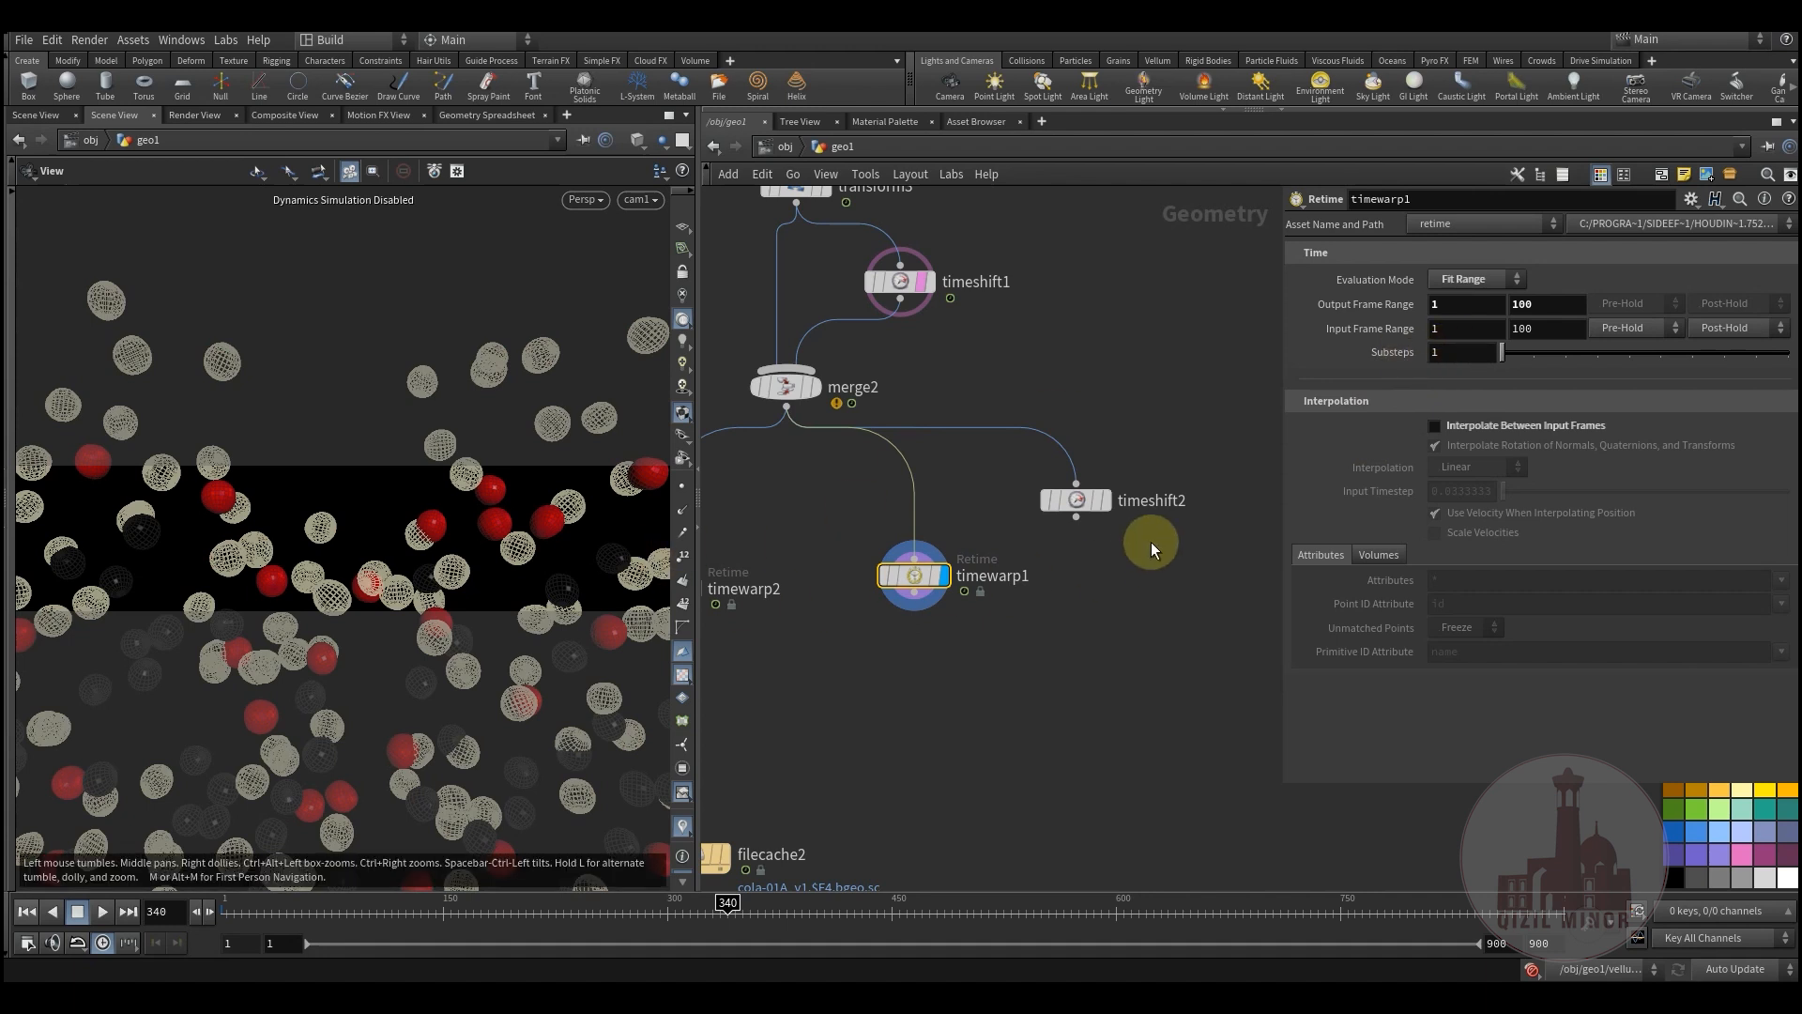
# - Set timewarp1's Input Frame Range to 150–340
pyautogui.click(1080, 499)
pyautogui.click(916, 574)
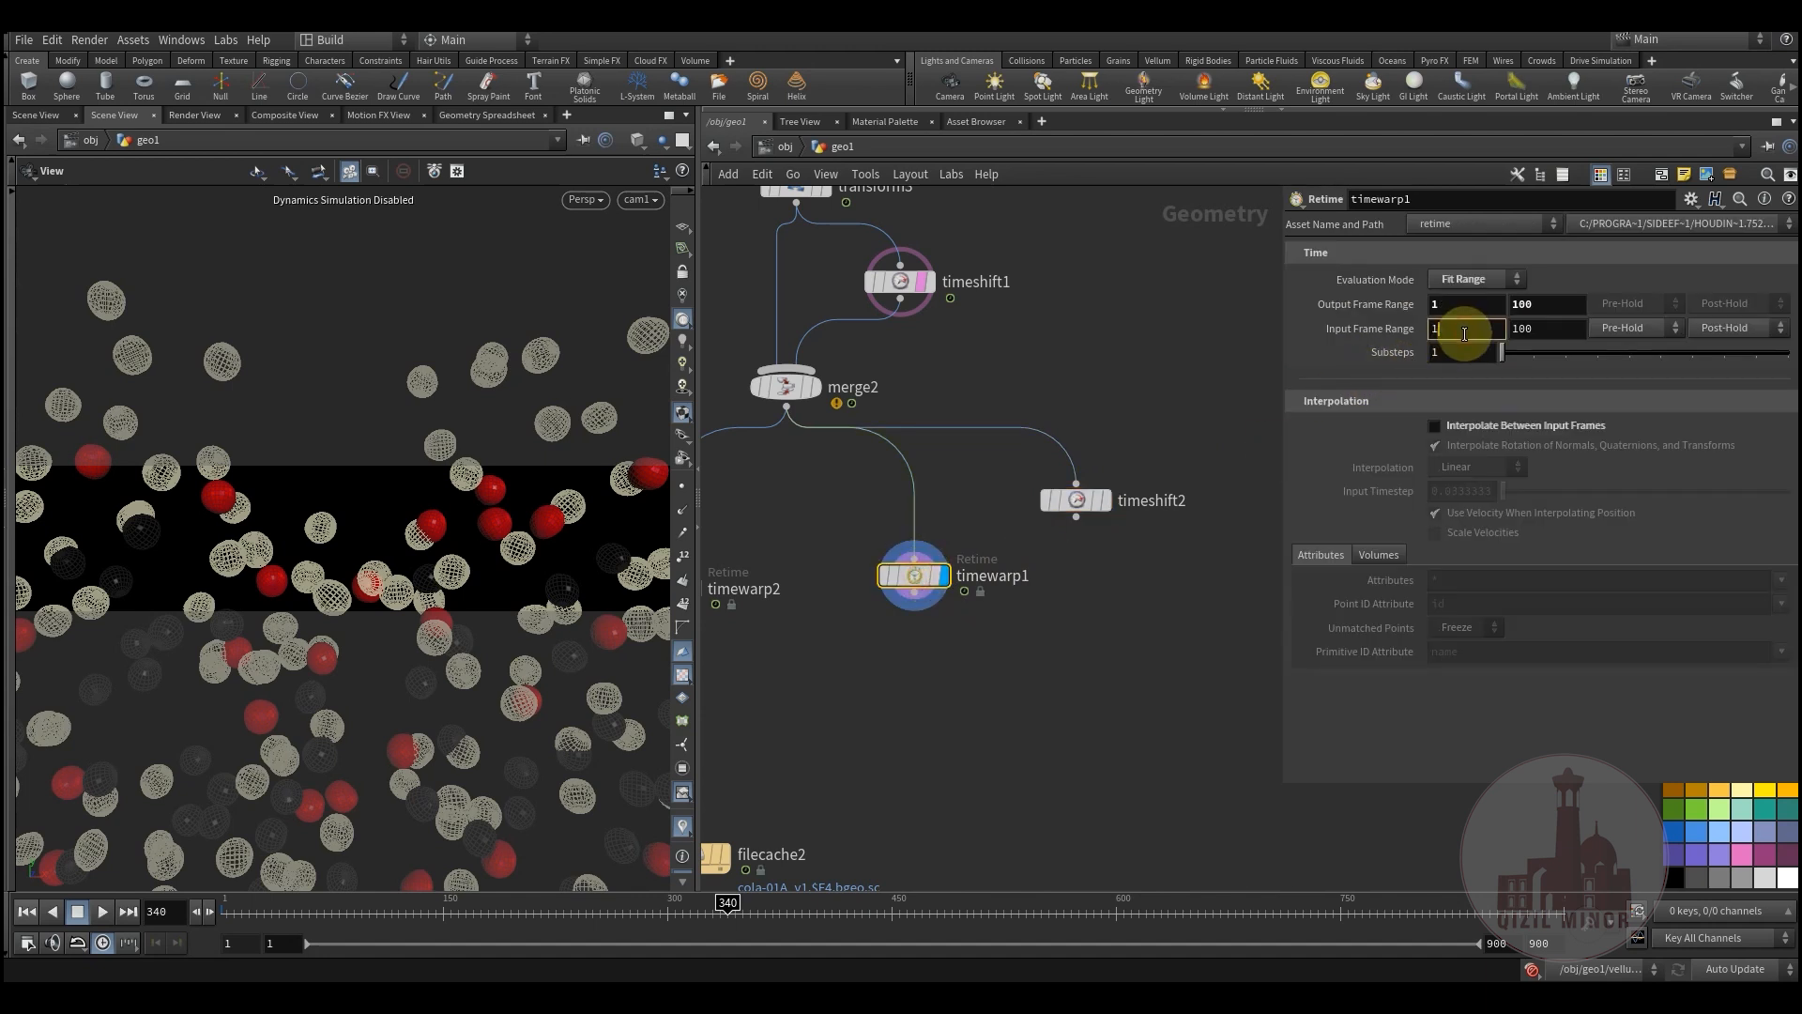
pyautogui.click(1465, 335)
pyautogui.write('150')
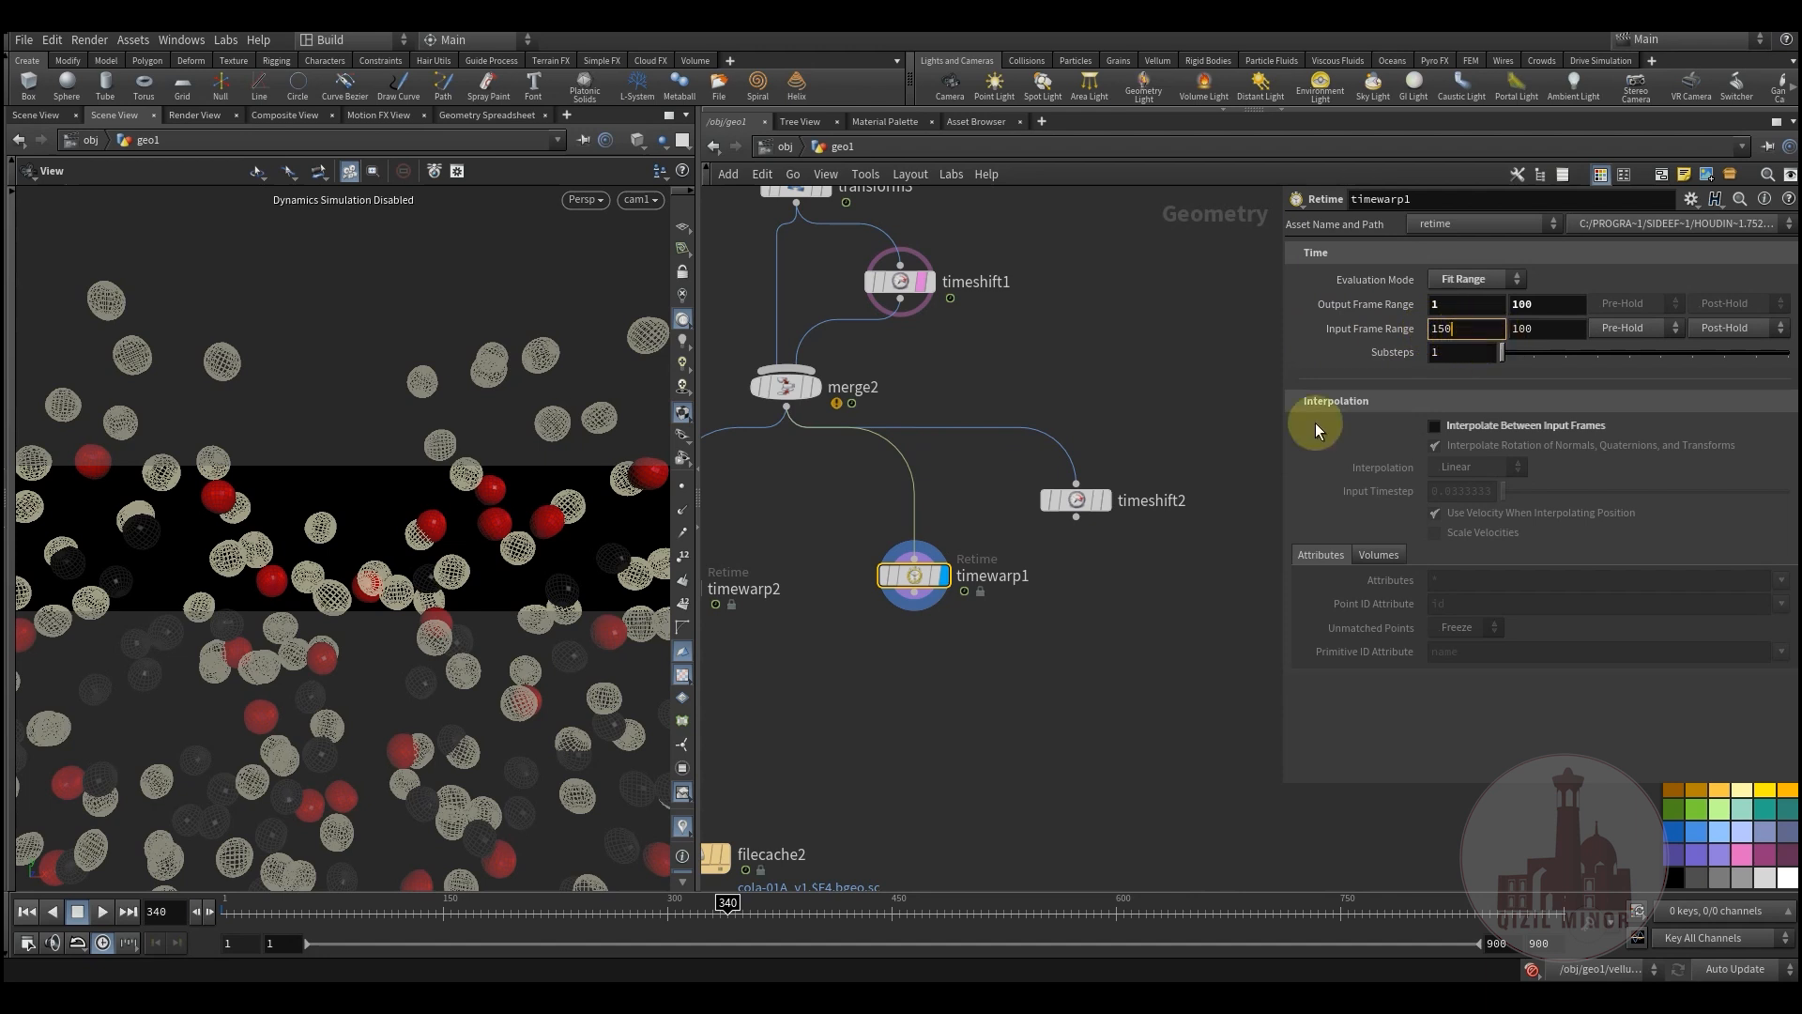
pyautogui.click(1549, 326)
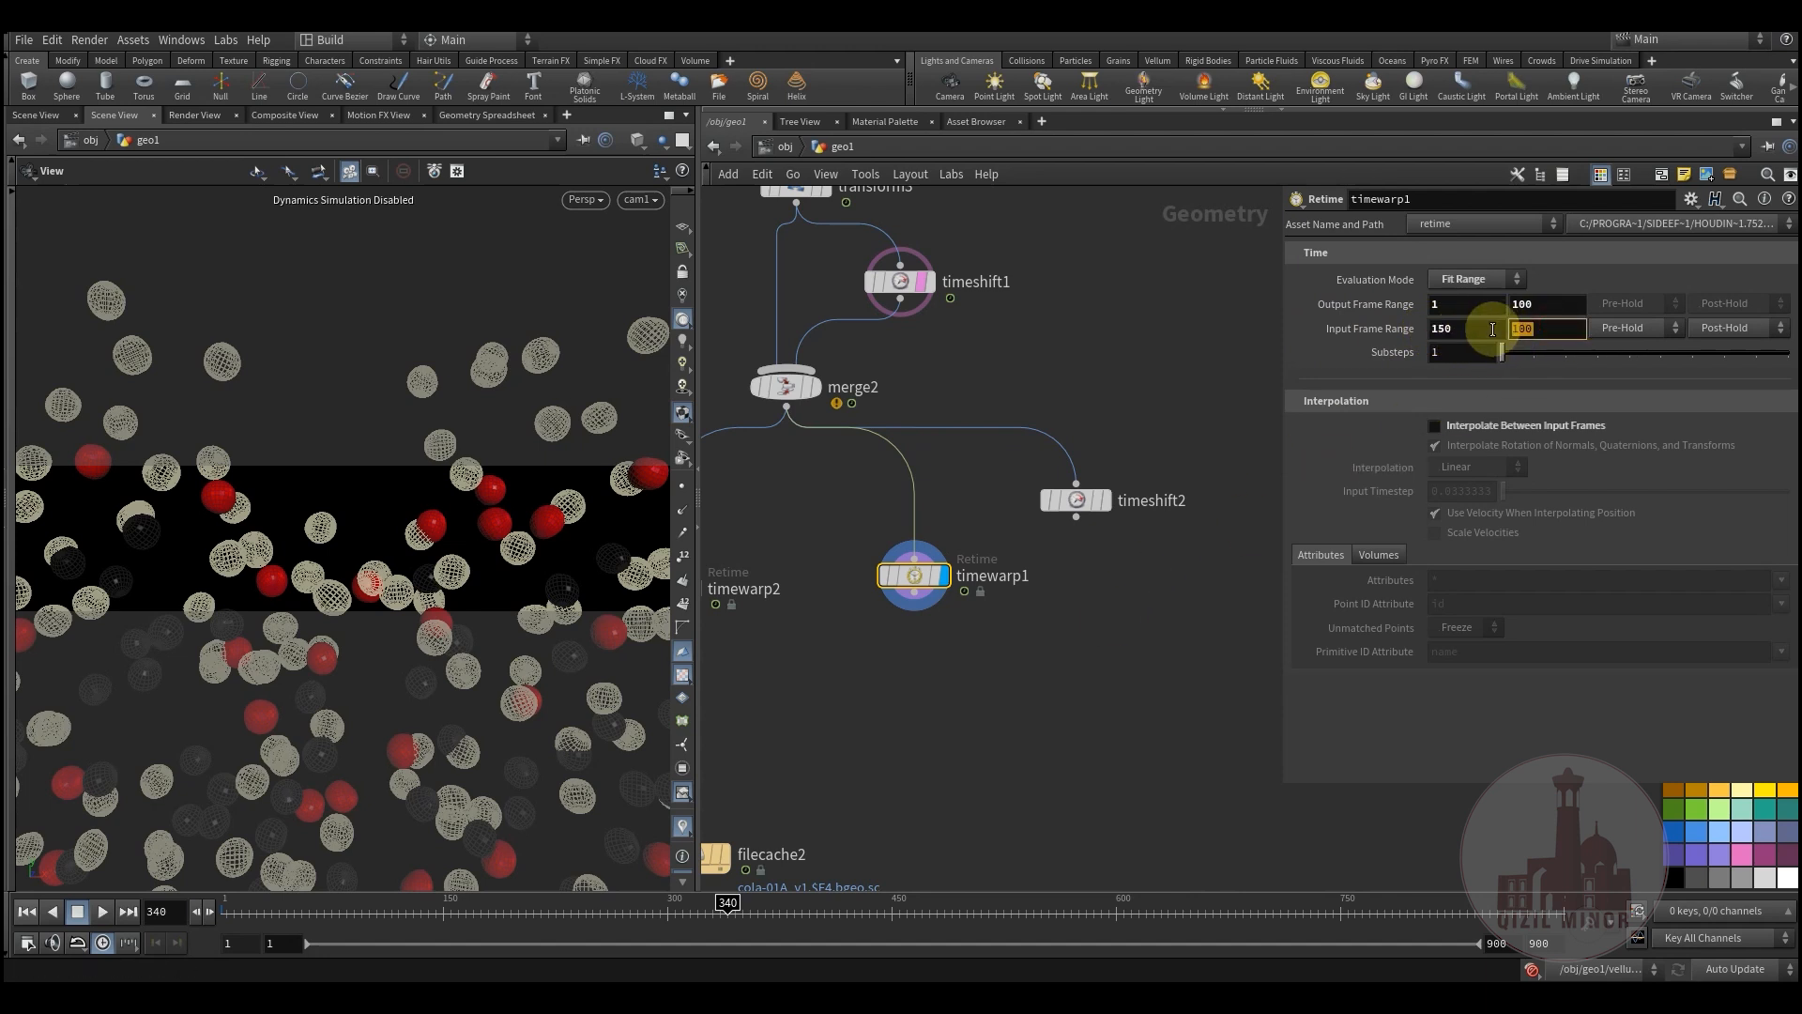
pyautogui.write('340')
pyautogui.click(1117, 648)
pyautogui.moveTo(1055, 667); pyautogui.dragTo(1083, 630, button='middle')
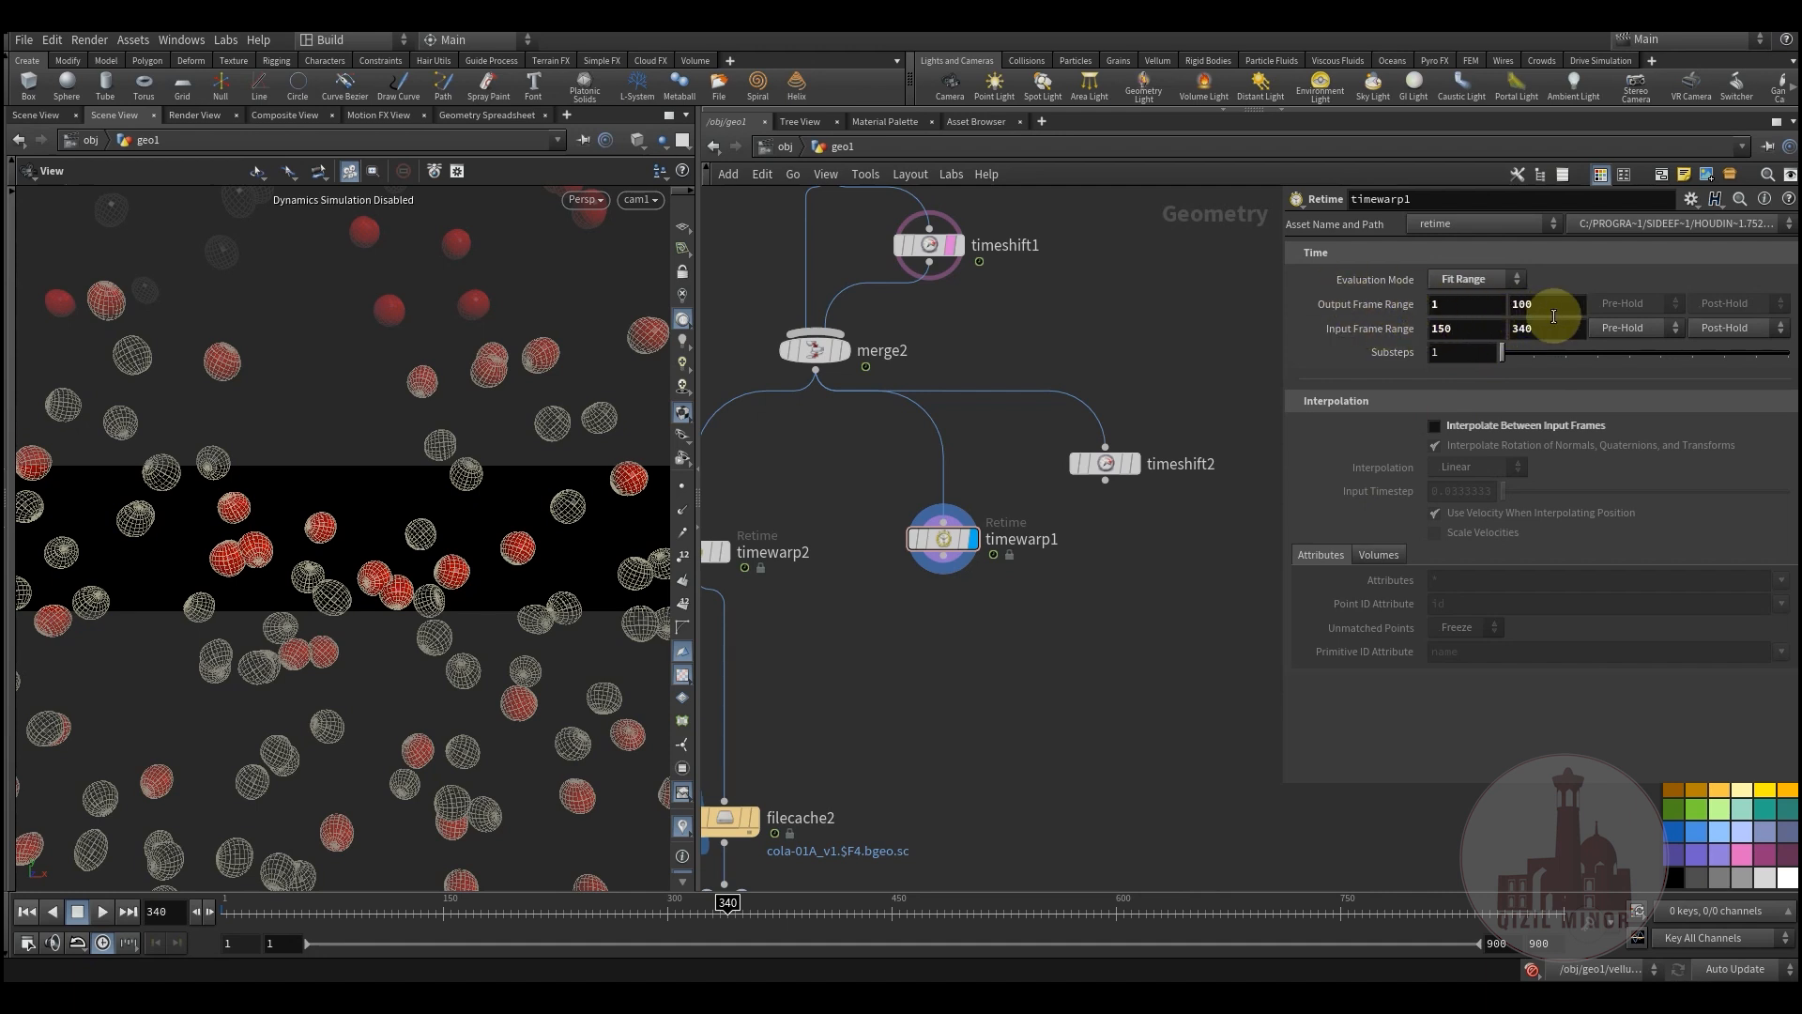
# - Make timewarp1 the only templated node and scrub the timeline to frame 102 to review the retimed spheres
pyautogui.moveTo(957, 549)
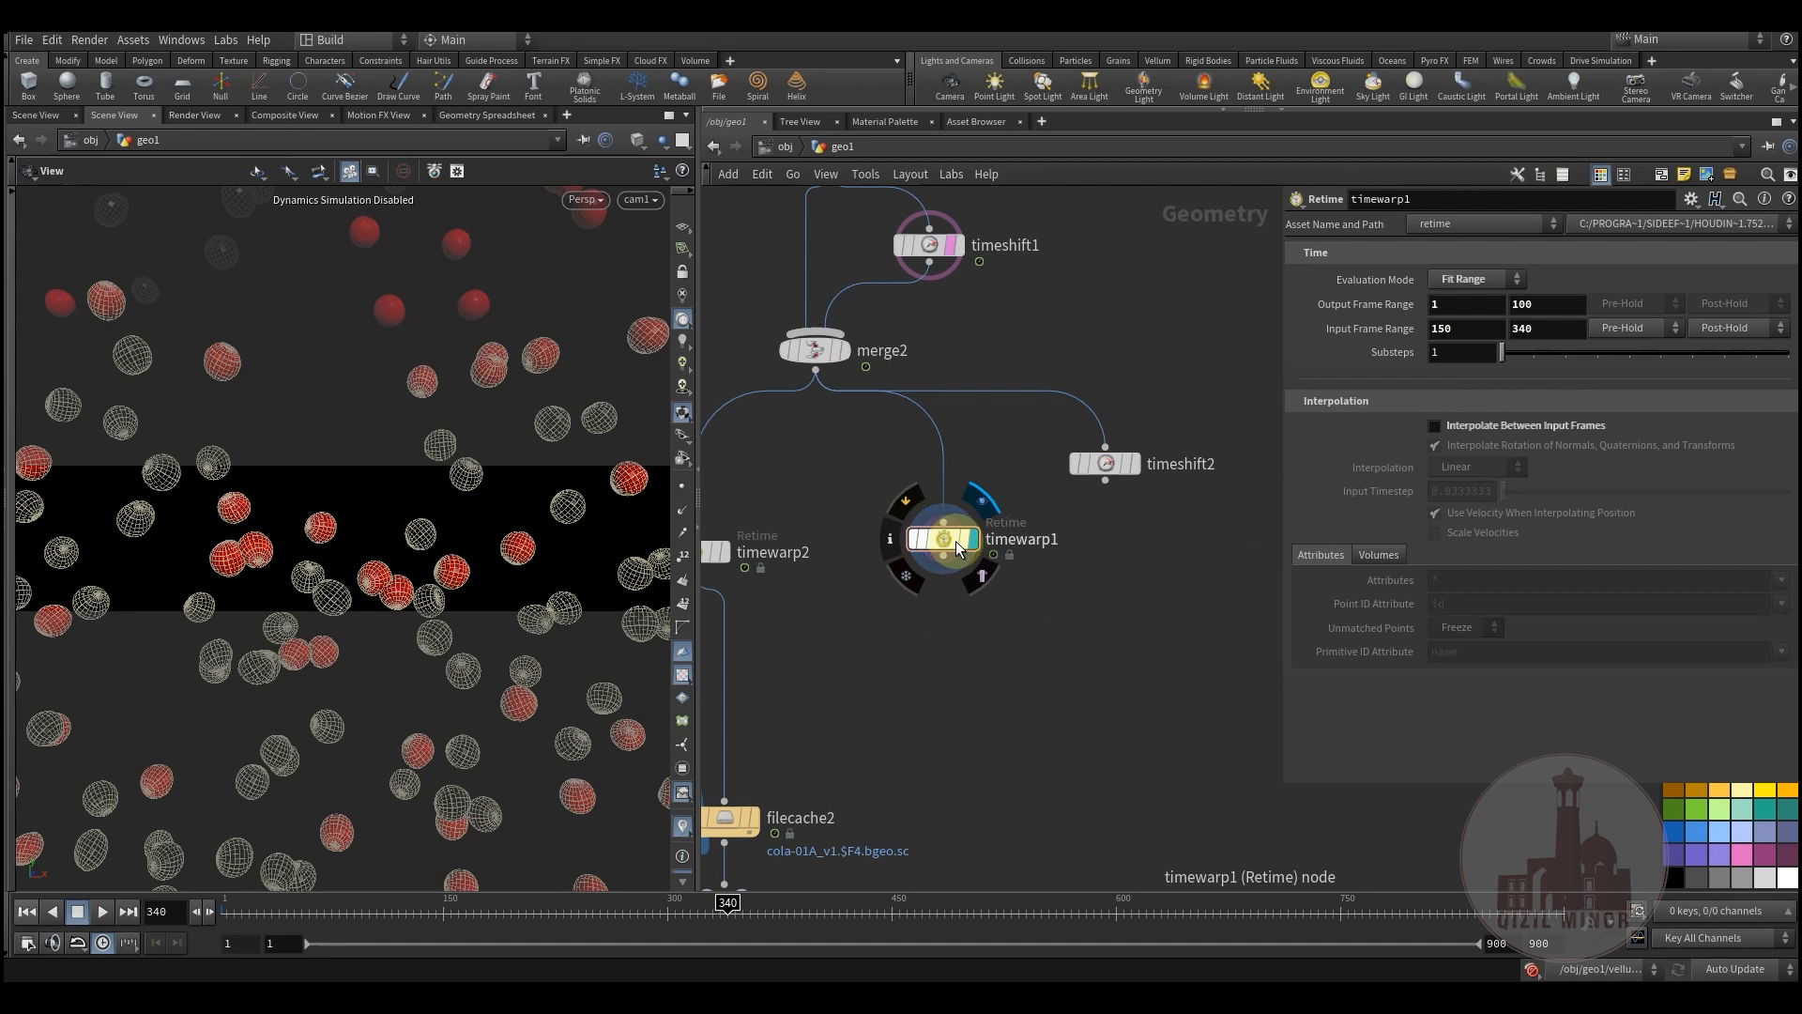
pyautogui.click(984, 583)
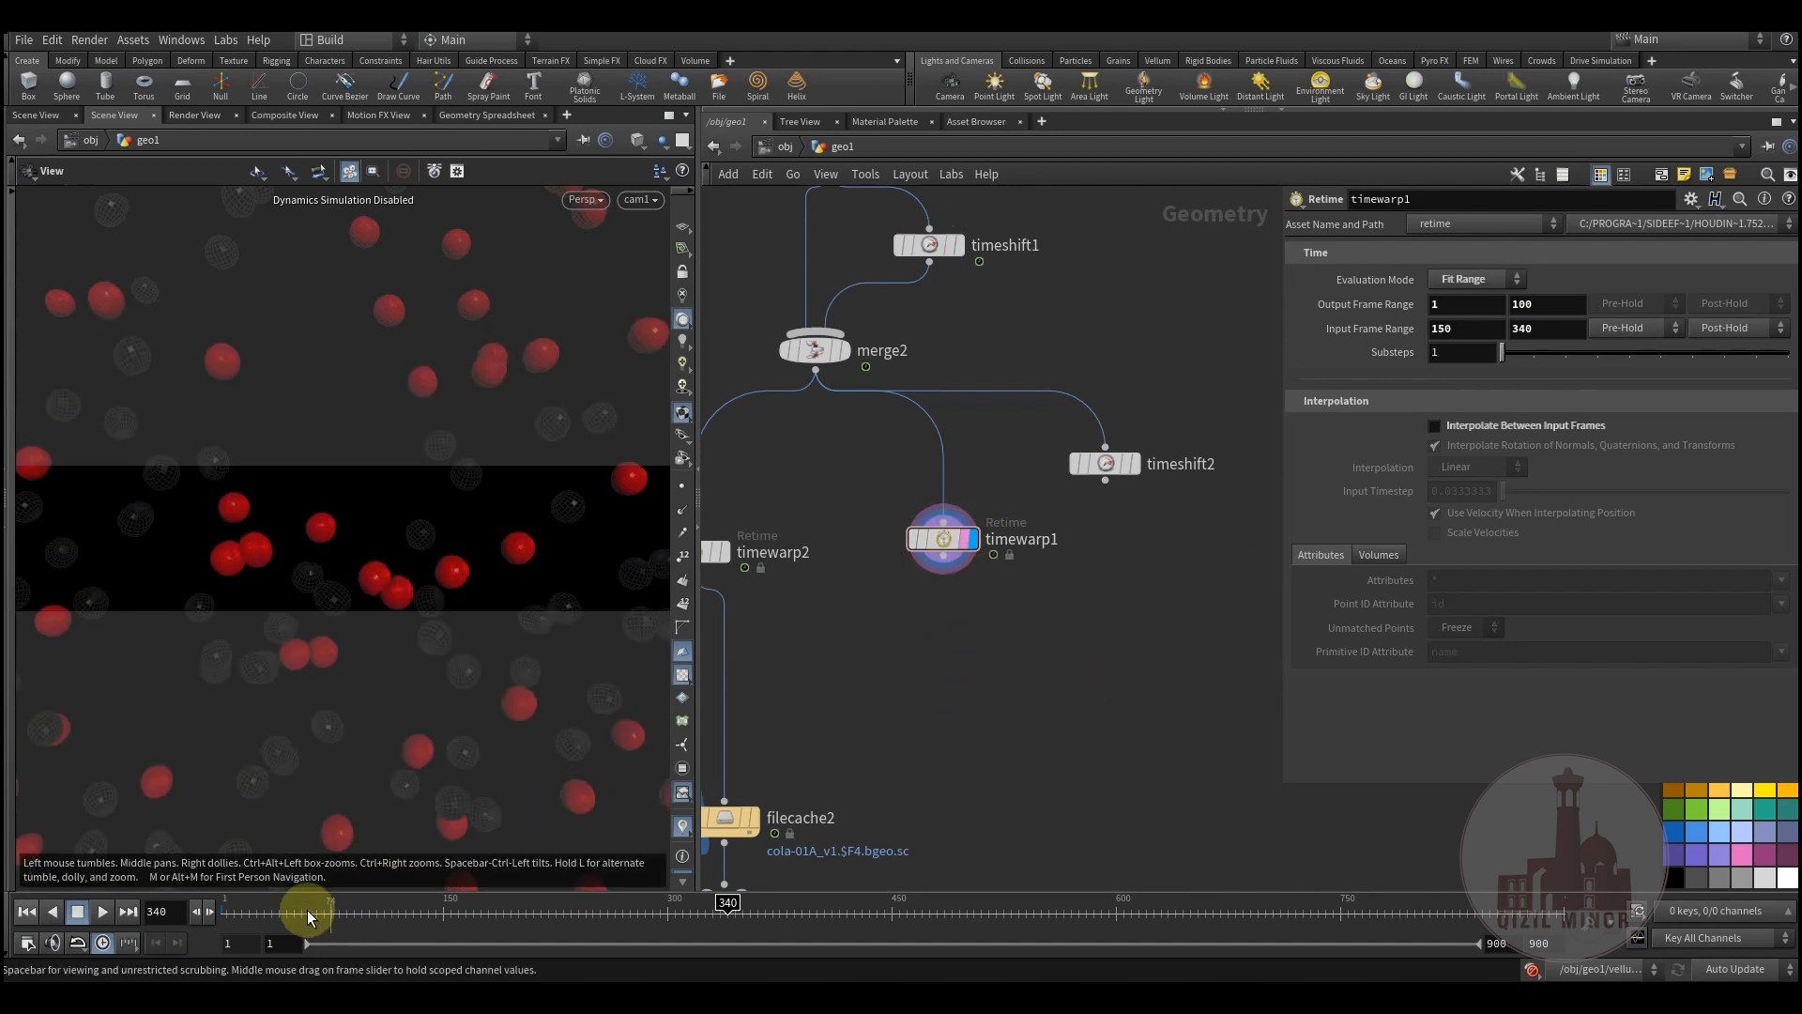
pyautogui.moveTo(208, 911)
pyautogui.mouseDown()
pyautogui.moveTo(405, 912)
pyautogui.moveTo(372, 911)
pyautogui.mouseUp()
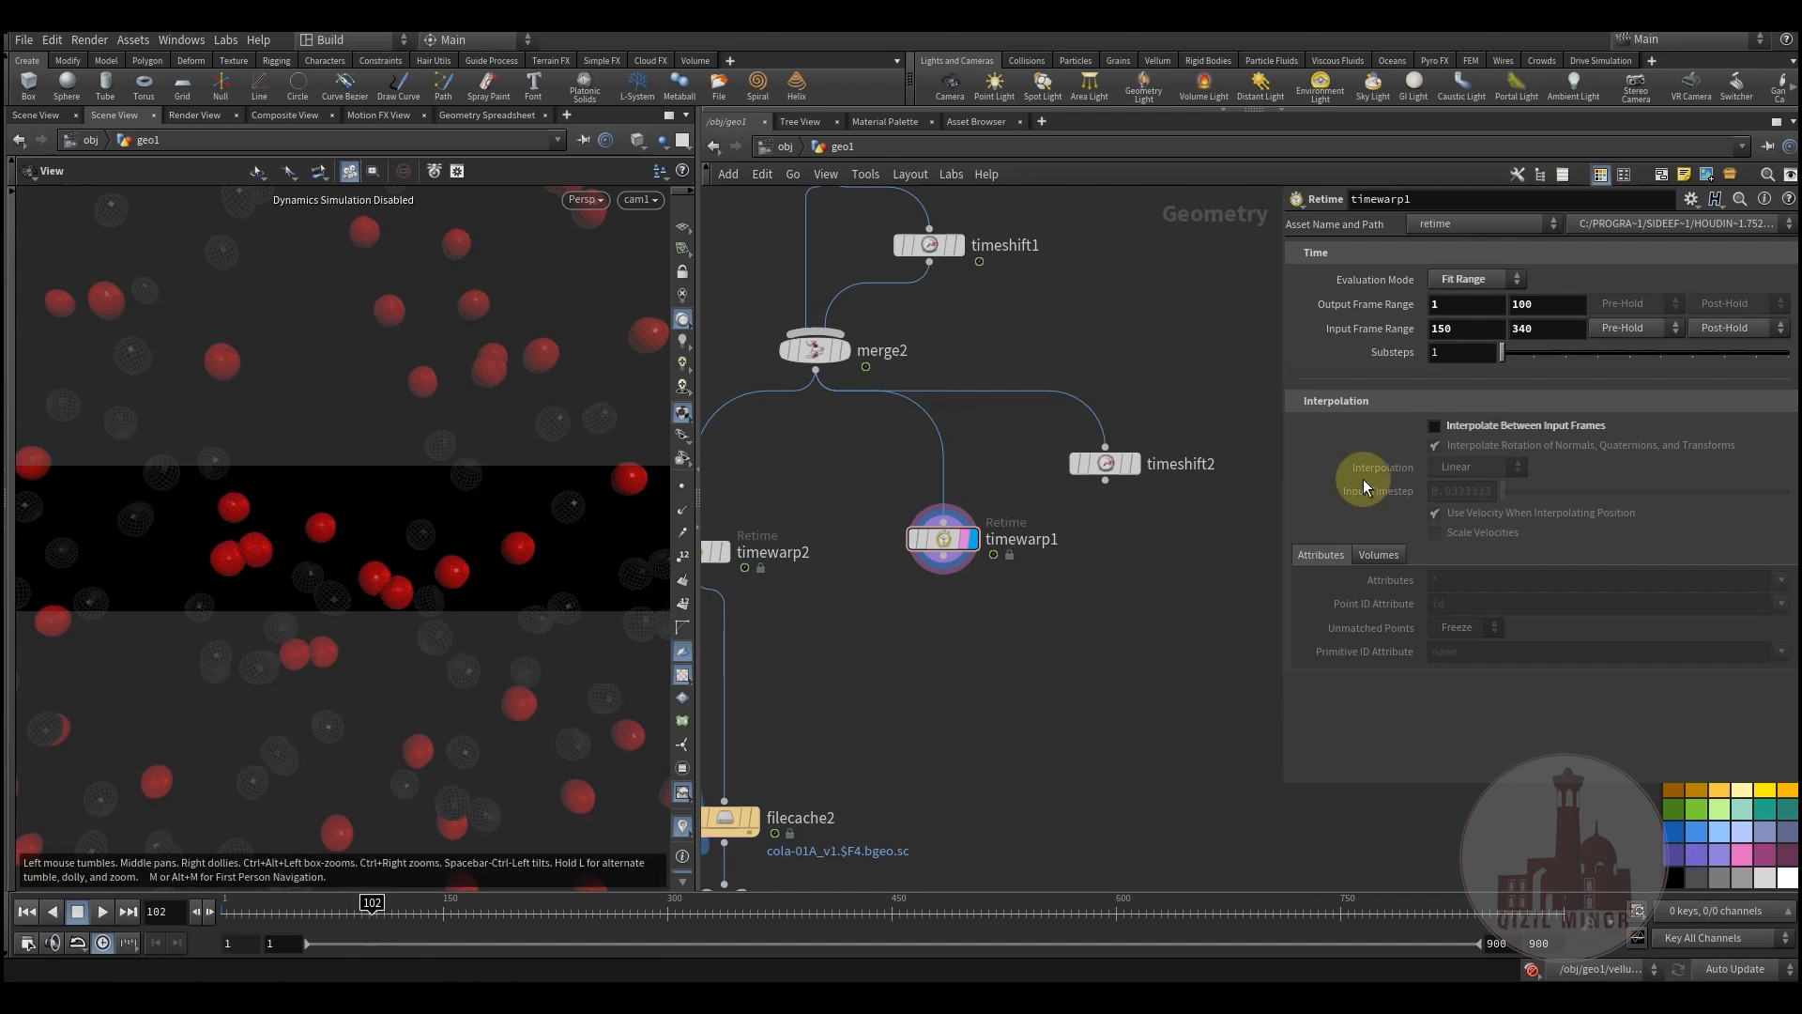
# - Set timewarp1's input range behaviour to Pre-Cycle and Post-Cycle, and scrub to frame 106 to check the loop
pyautogui.click(1624, 328)
pyautogui.click(1622, 384)
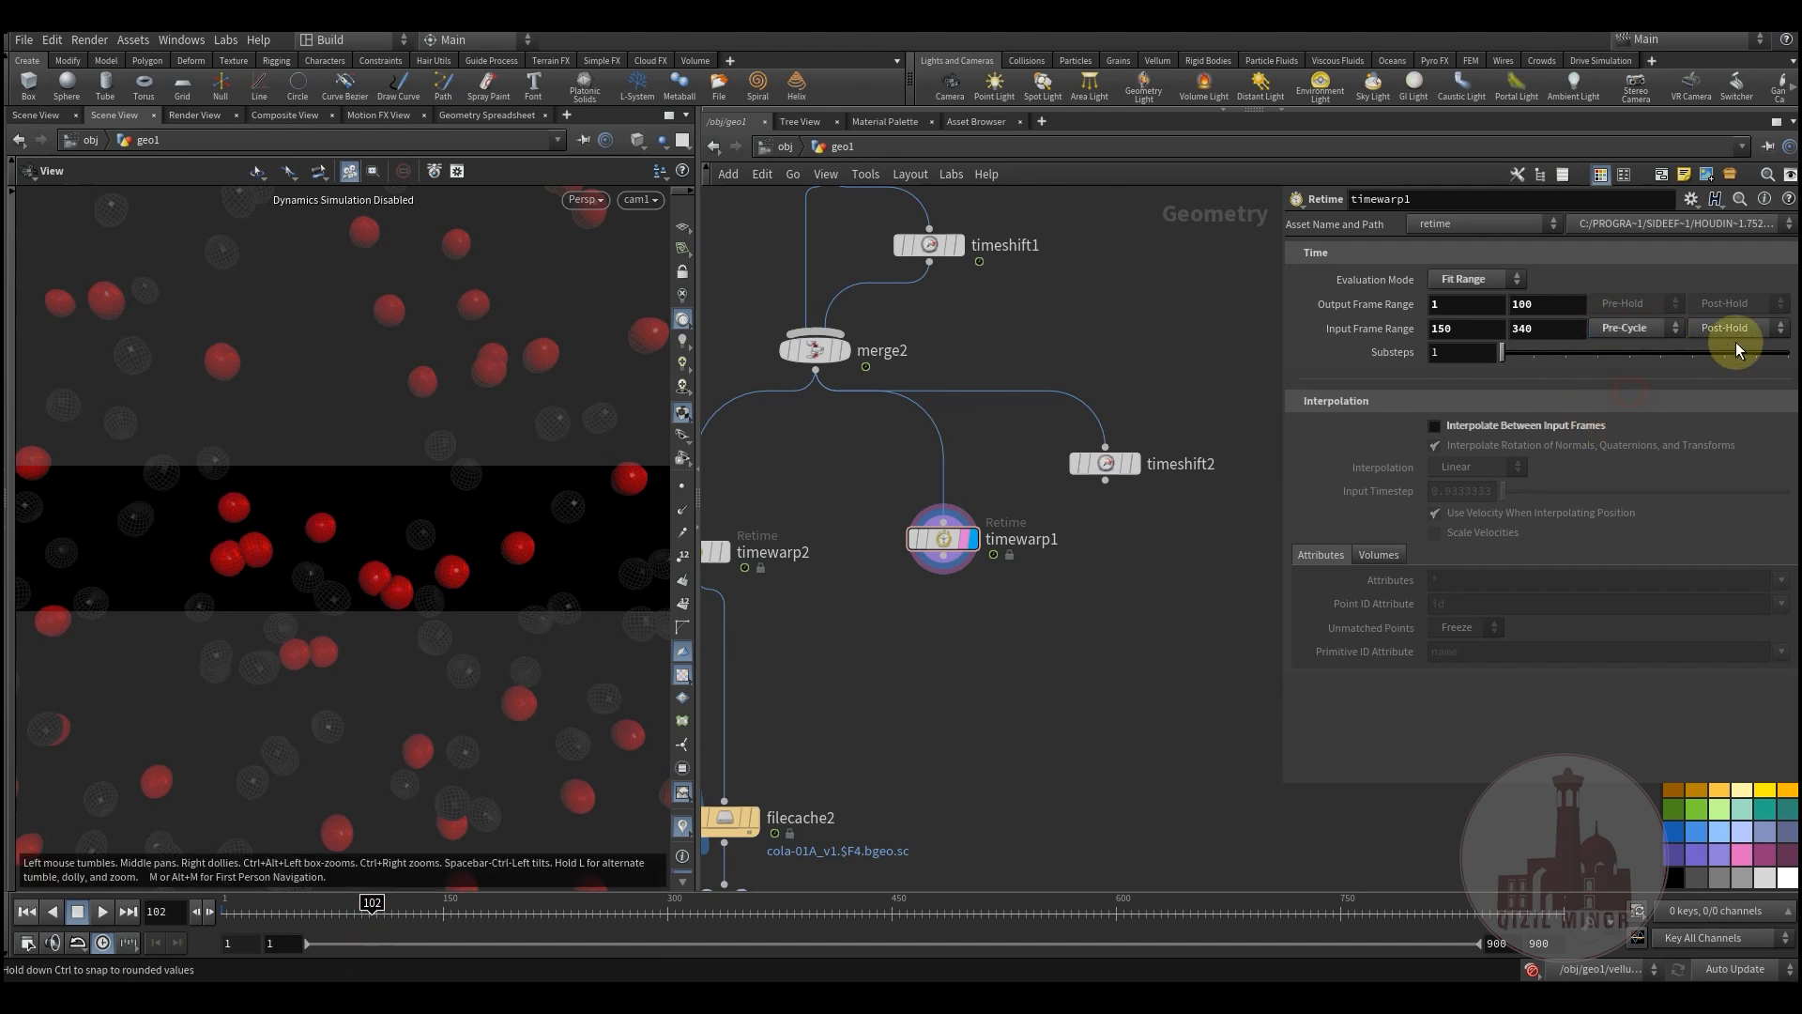
pyautogui.click(1732, 328)
pyautogui.click(1727, 384)
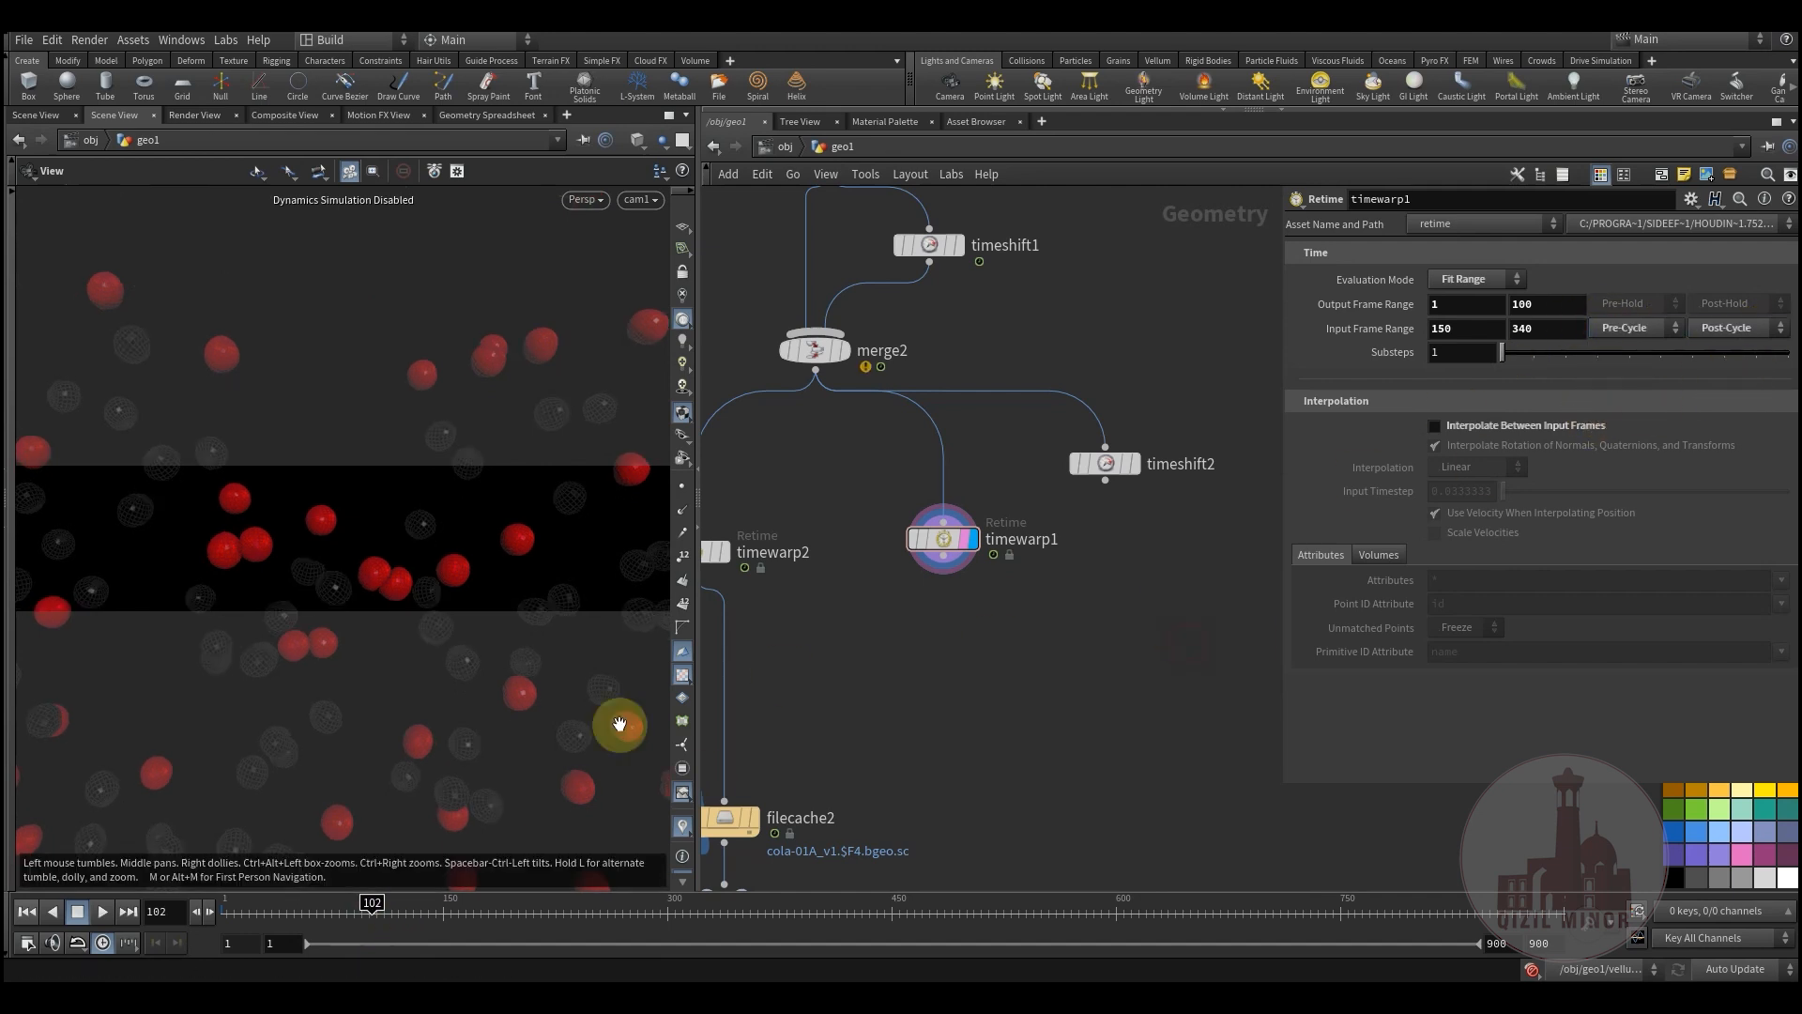
pyautogui.moveTo(290, 913)
pyautogui.mouseDown()
pyautogui.moveTo(234, 913)
pyautogui.moveTo(539, 932)
pyautogui.moveTo(378, 915)
pyautogui.mouseUp()
# - Review timeshift2's frame setting and template the node to compare its frozen spheres with timewarp1's result
pyautogui.moveTo(908, 647); pyautogui.dragTo(873, 677, button='middle')
pyautogui.moveTo(803, 668); pyautogui.dragTo(1164, 455)
pyautogui.moveTo(838, 695); pyautogui.dragTo(1087, 480)
pyautogui.moveTo(856, 661); pyautogui.dragTo(890, 704, button='middle')
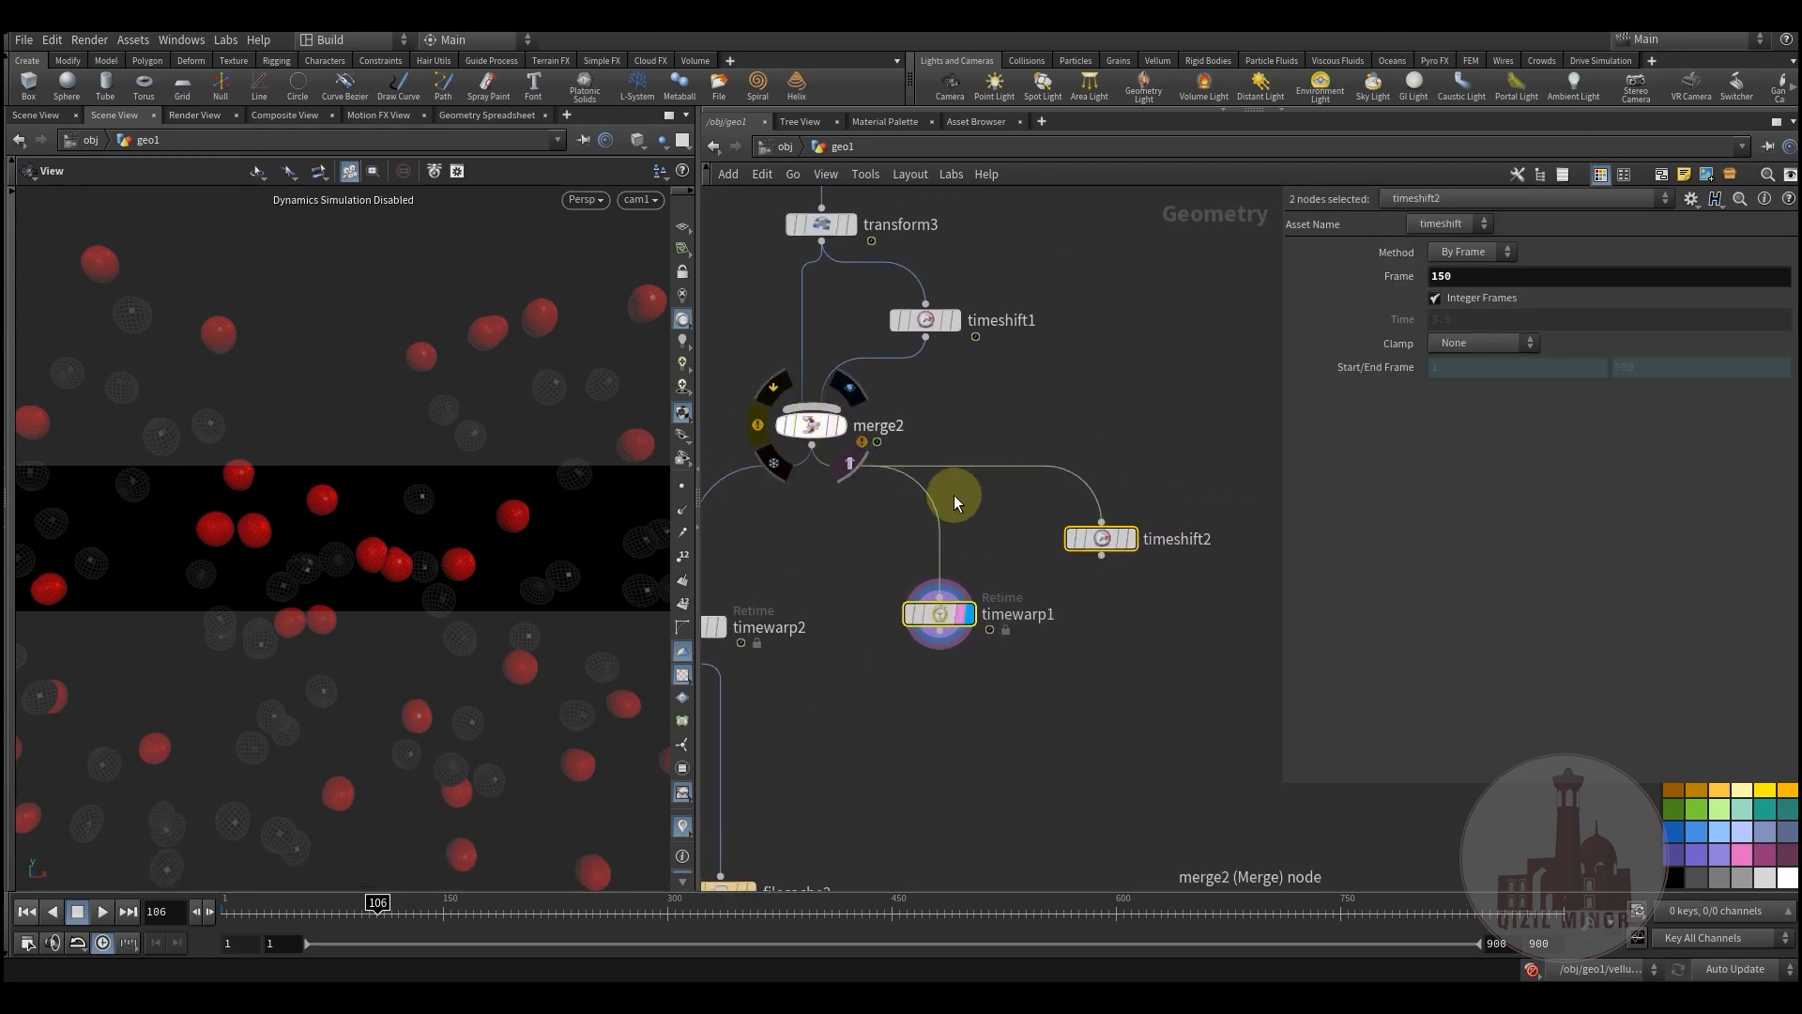
pyautogui.click(1089, 535)
pyautogui.click(1413, 281)
pyautogui.moveTo(1111, 405); pyautogui.dragTo(1056, 466, button='middle')
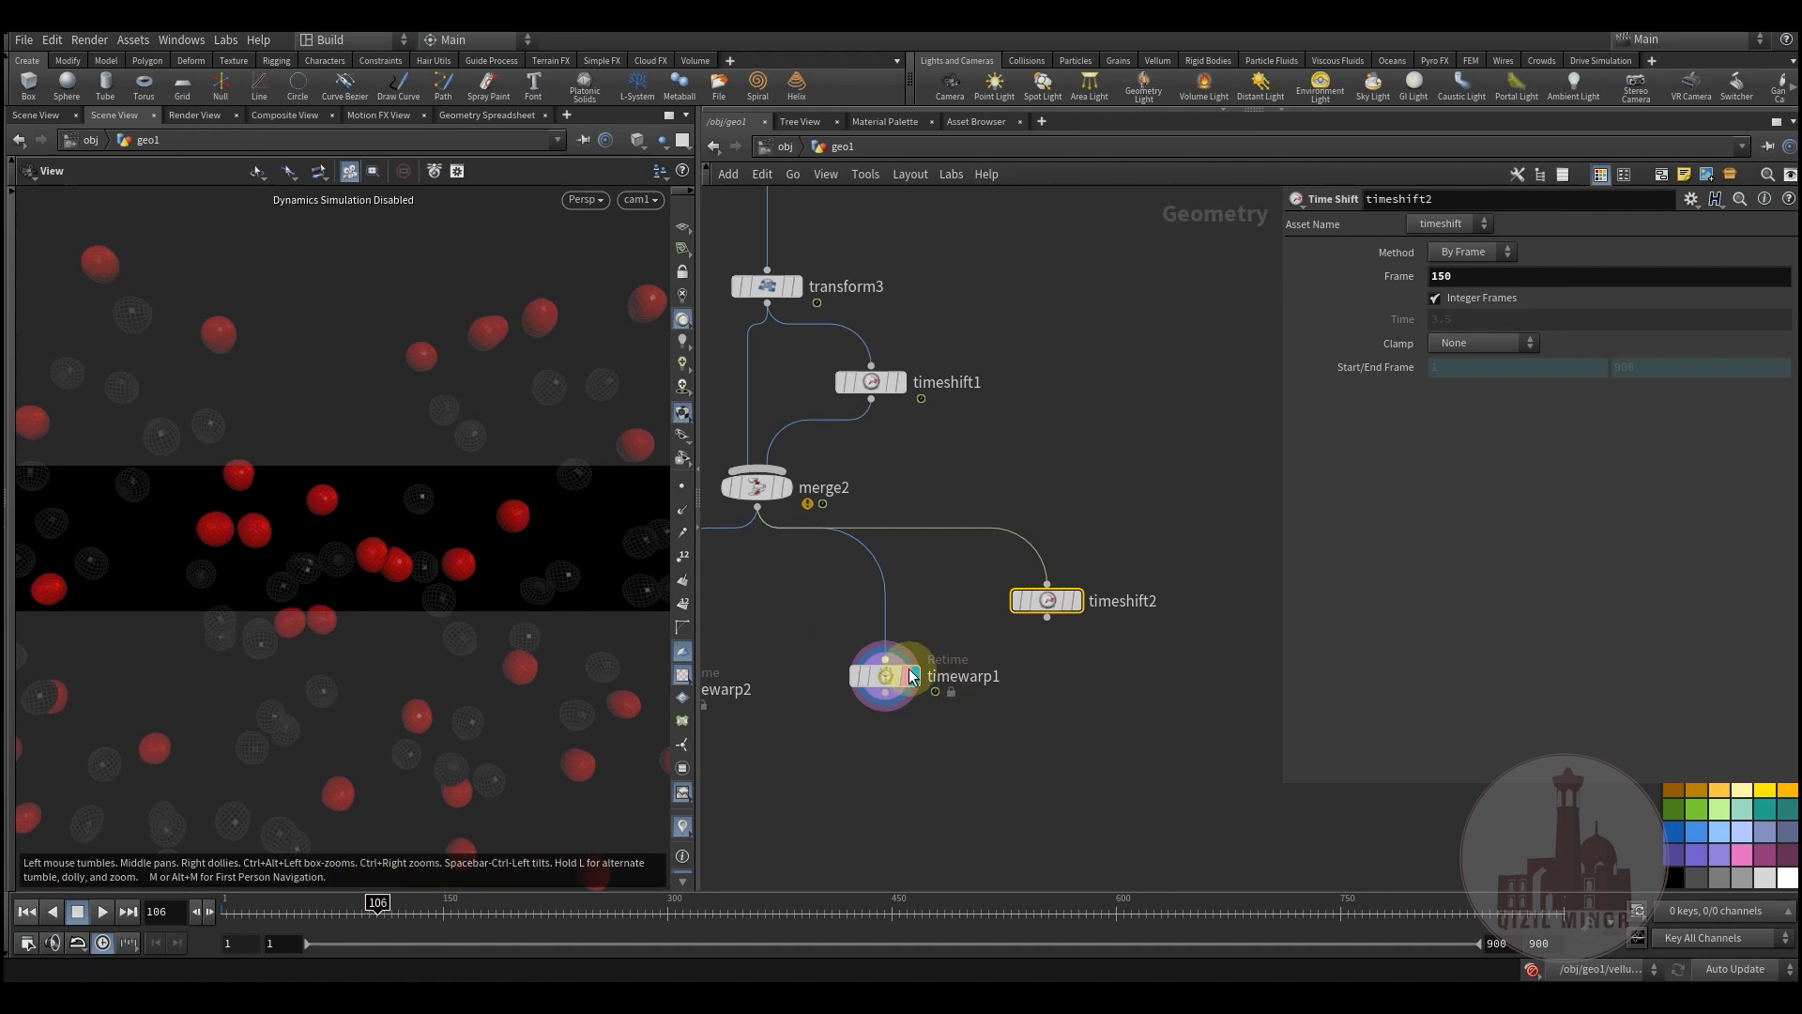
pyautogui.moveTo(1095, 616)
pyautogui.click(1092, 652)
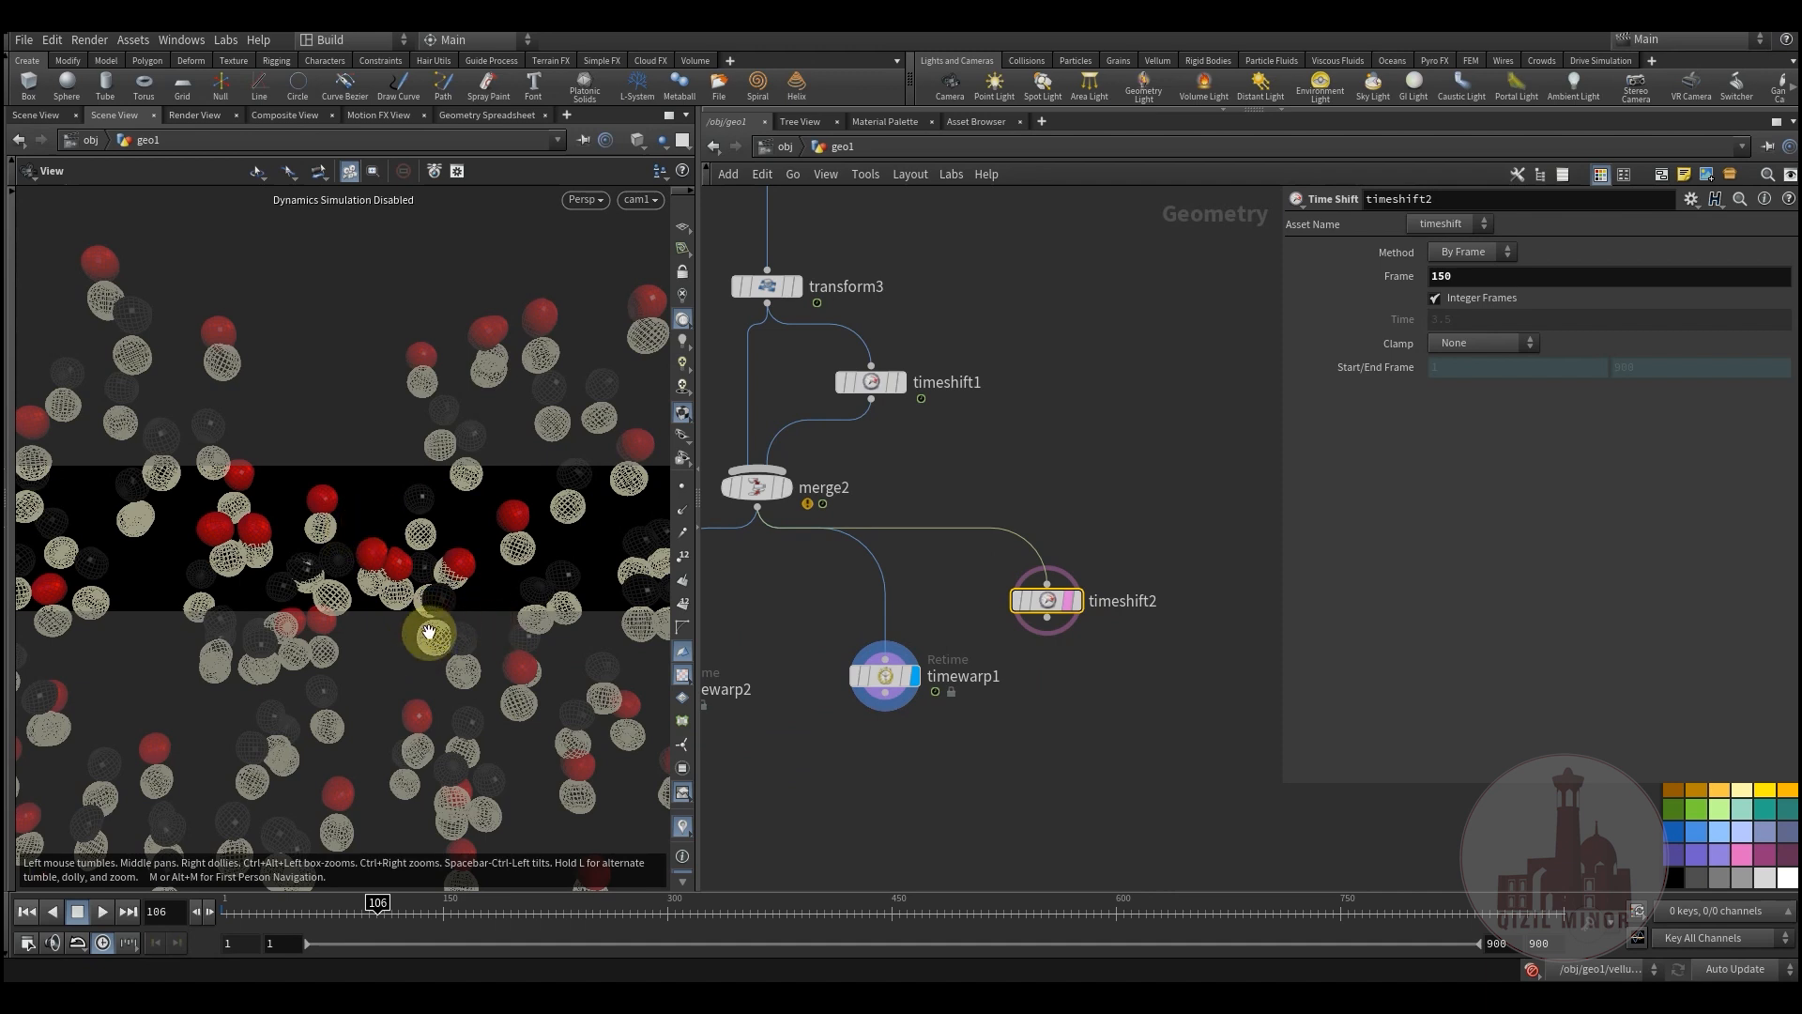
# - Compare the Input Frame Range settings of timewarp1 and timewarp2
pyautogui.click(881, 672)
pyautogui.moveTo(882, 674); pyautogui.dragTo(885, 654)
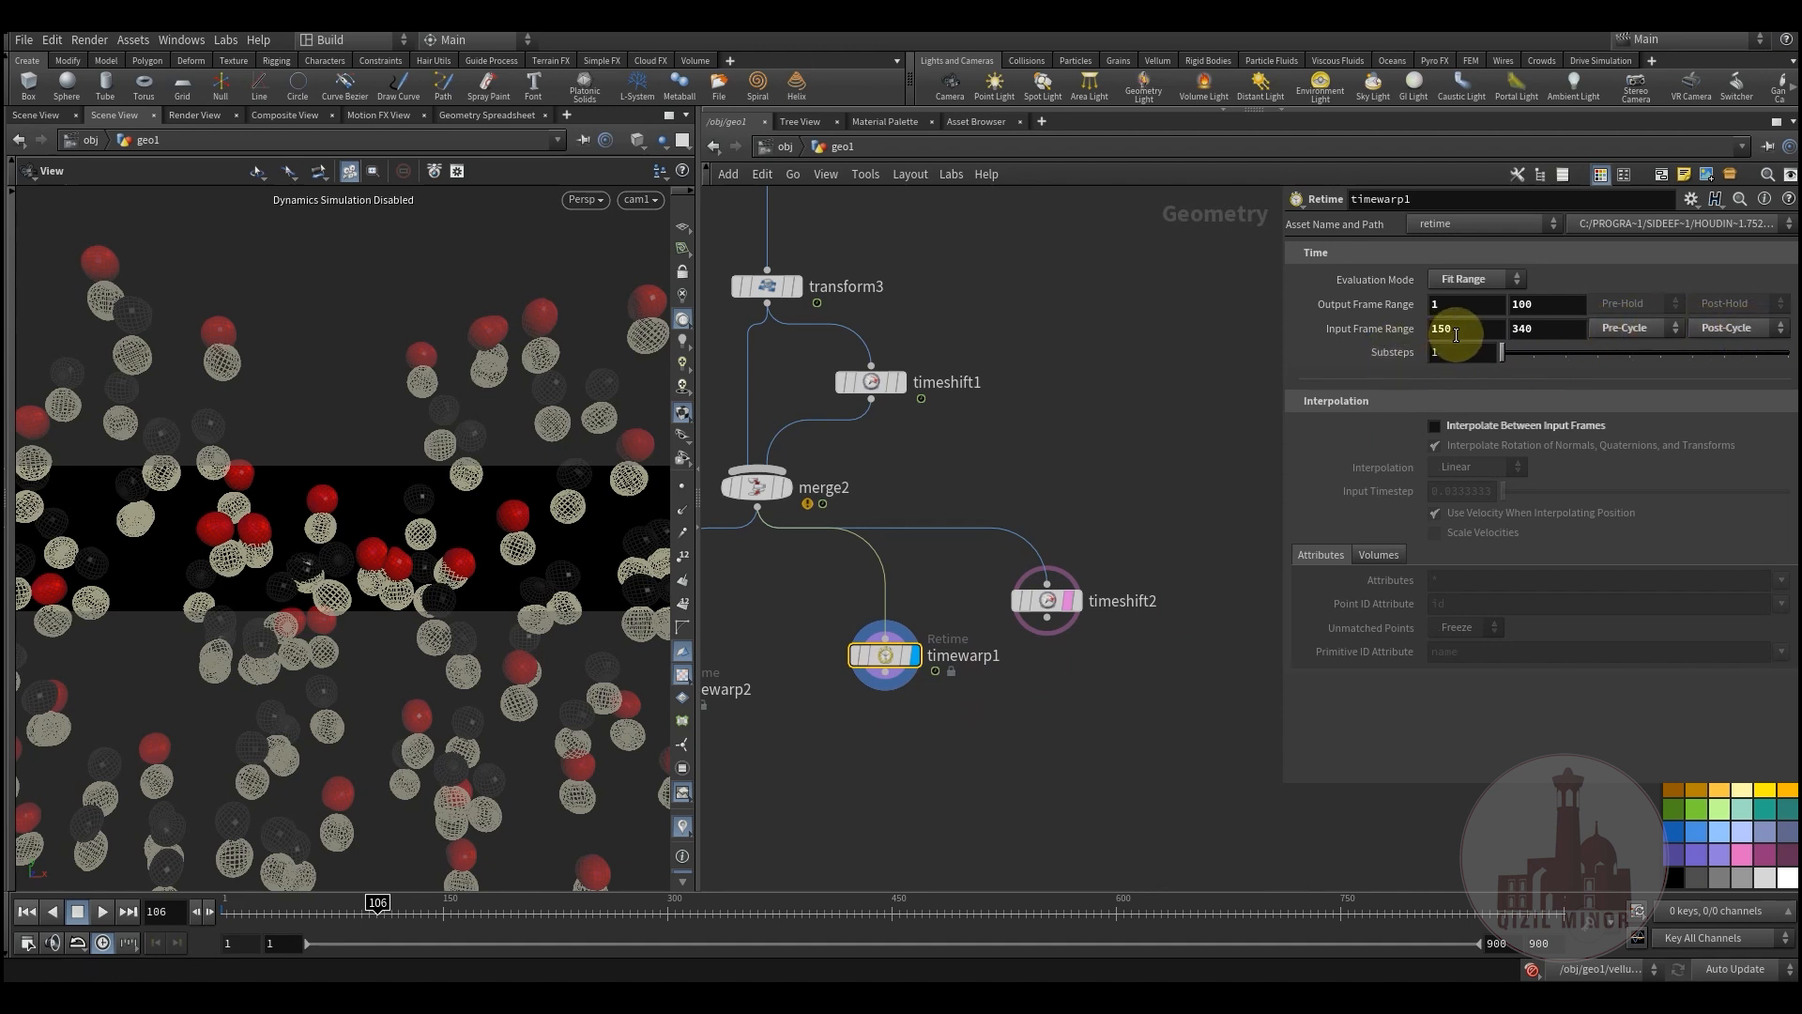
pyautogui.doubleClick(1530, 330)
pyautogui.moveTo(764, 789); pyautogui.dragTo(1002, 638, button='middle')
pyautogui.click(863, 510)
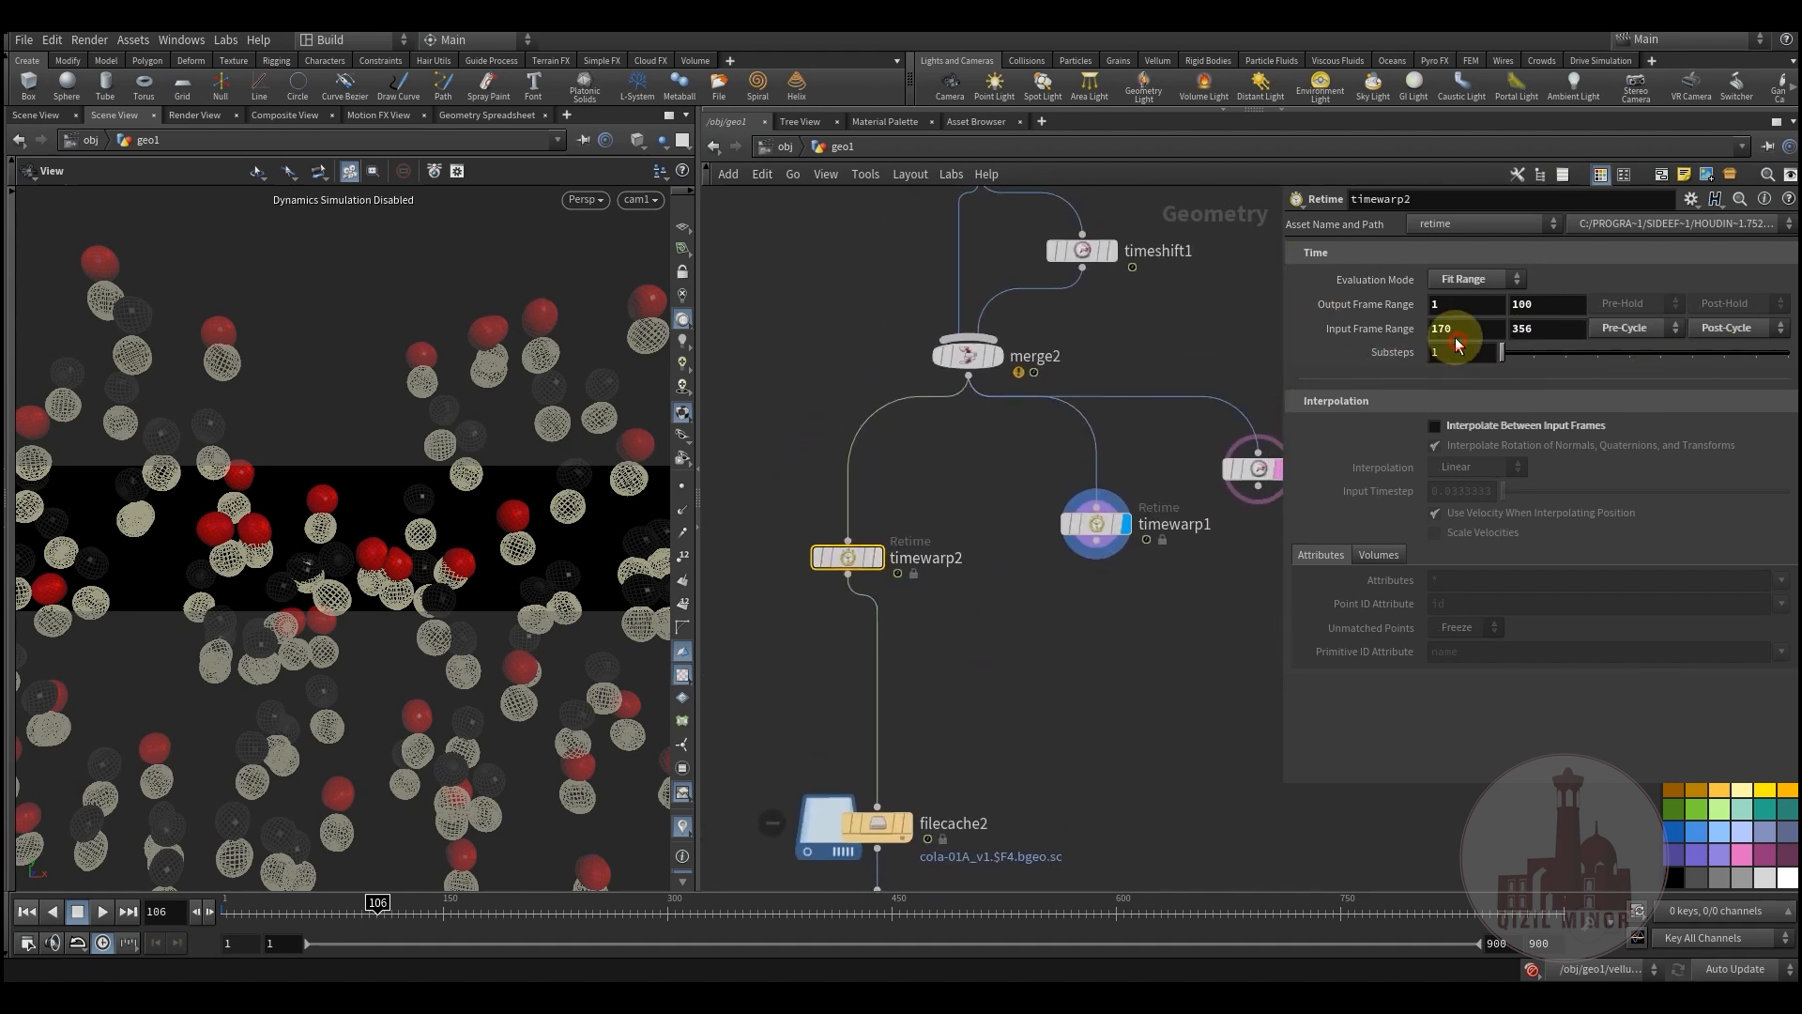
pyautogui.moveTo(1549, 328); pyautogui.dragTo(1504, 329)
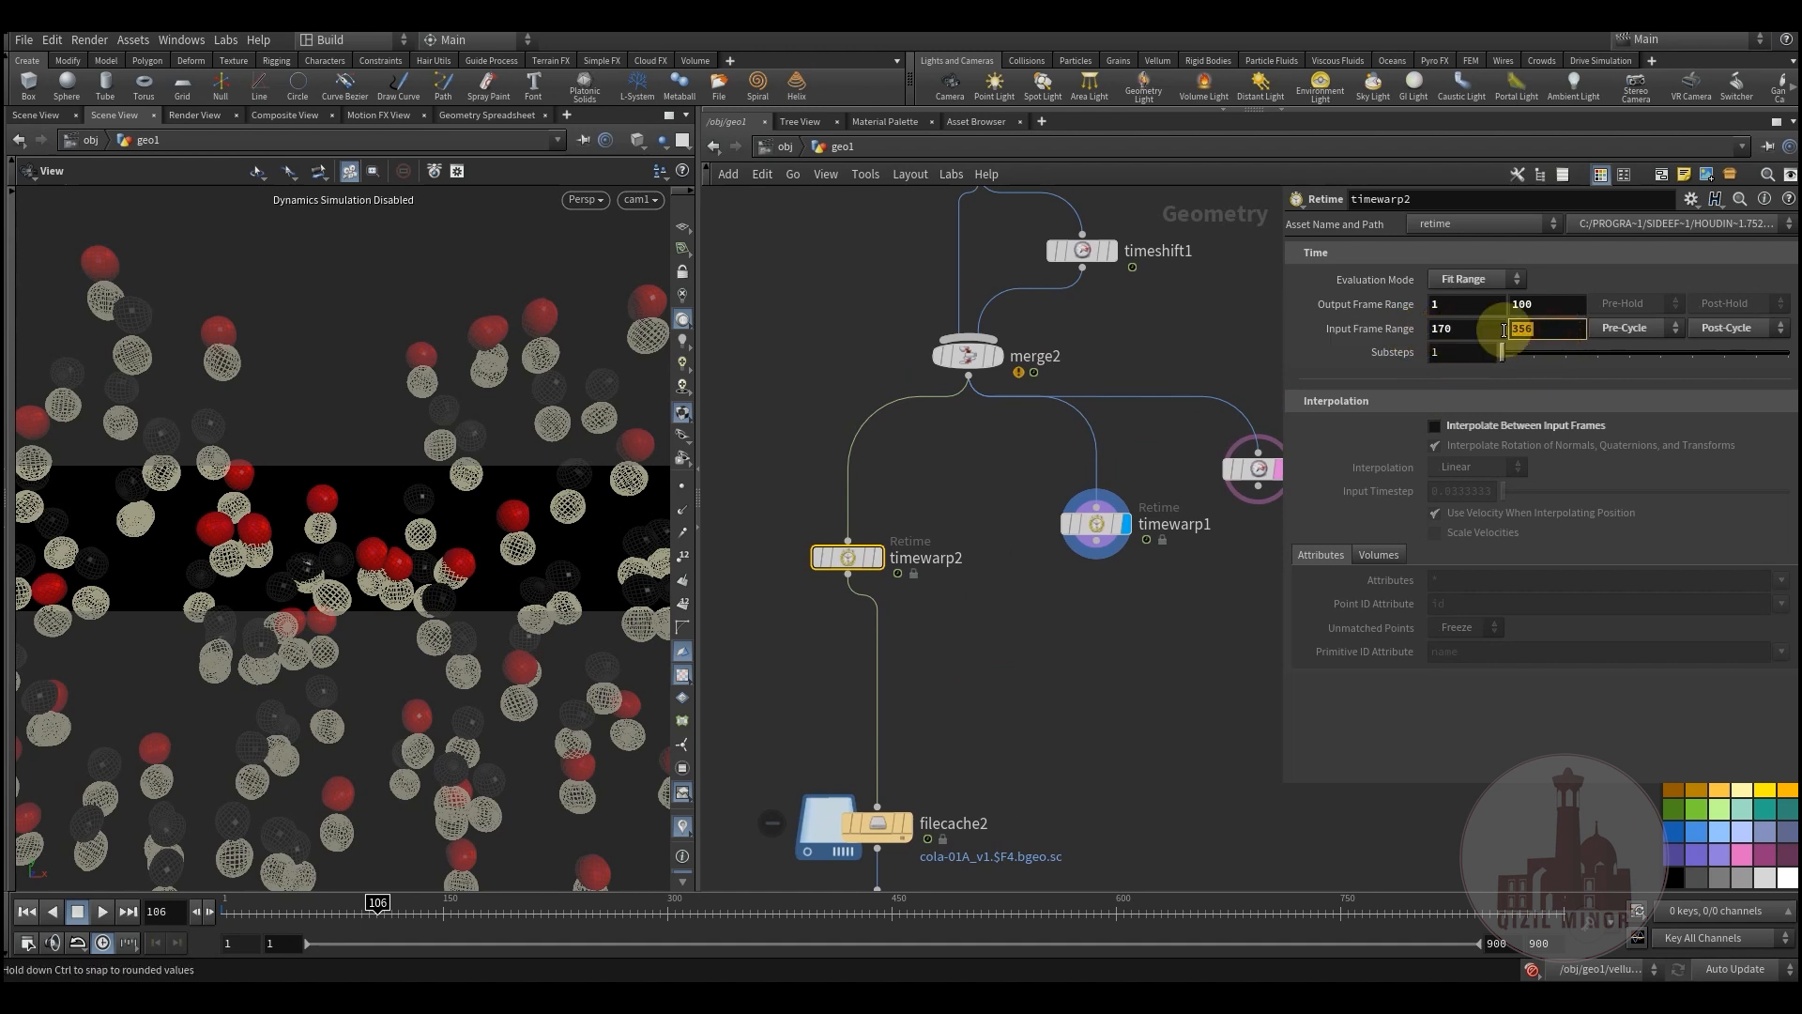
# - Align timewarp2 above filecache2, display and template it, and scrub to frame 220 to review its loop
pyautogui.moveTo(974, 642); pyautogui.dragTo(1006, 619, button='middle')
pyautogui.moveTo(895, 533); pyautogui.dragTo(924, 535)
pyautogui.click(947, 512)
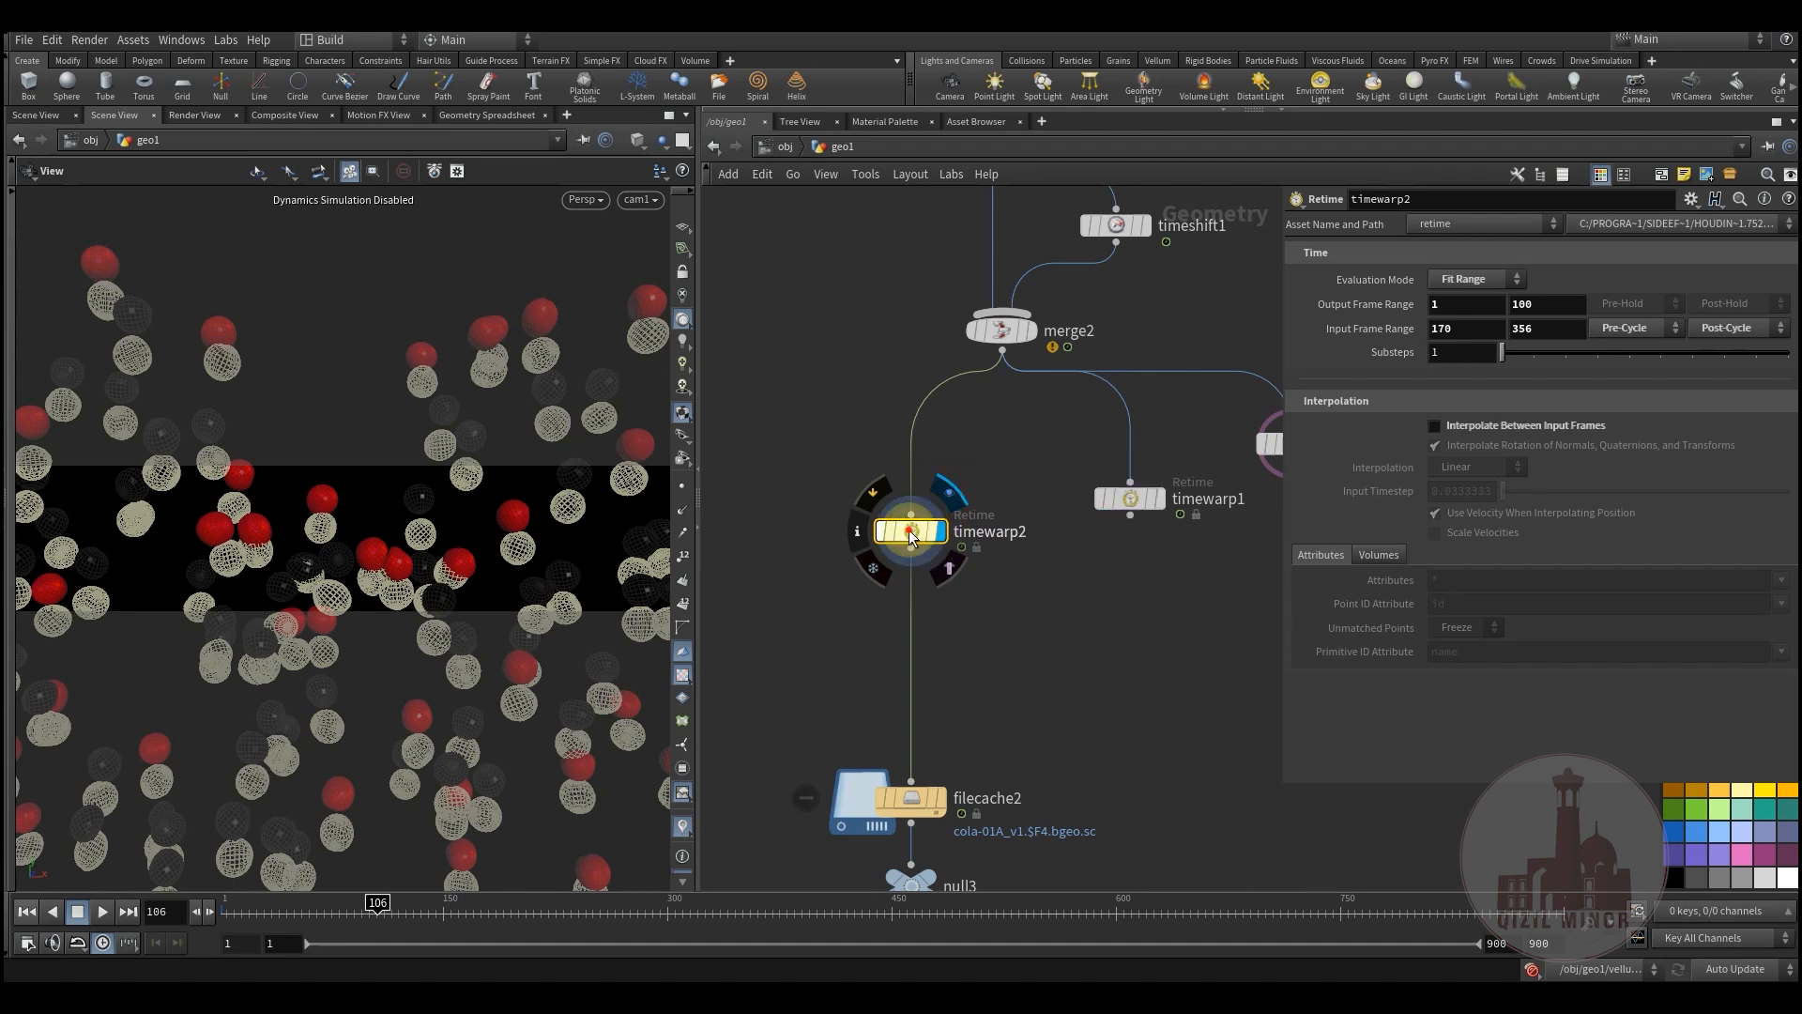
pyautogui.click(954, 571)
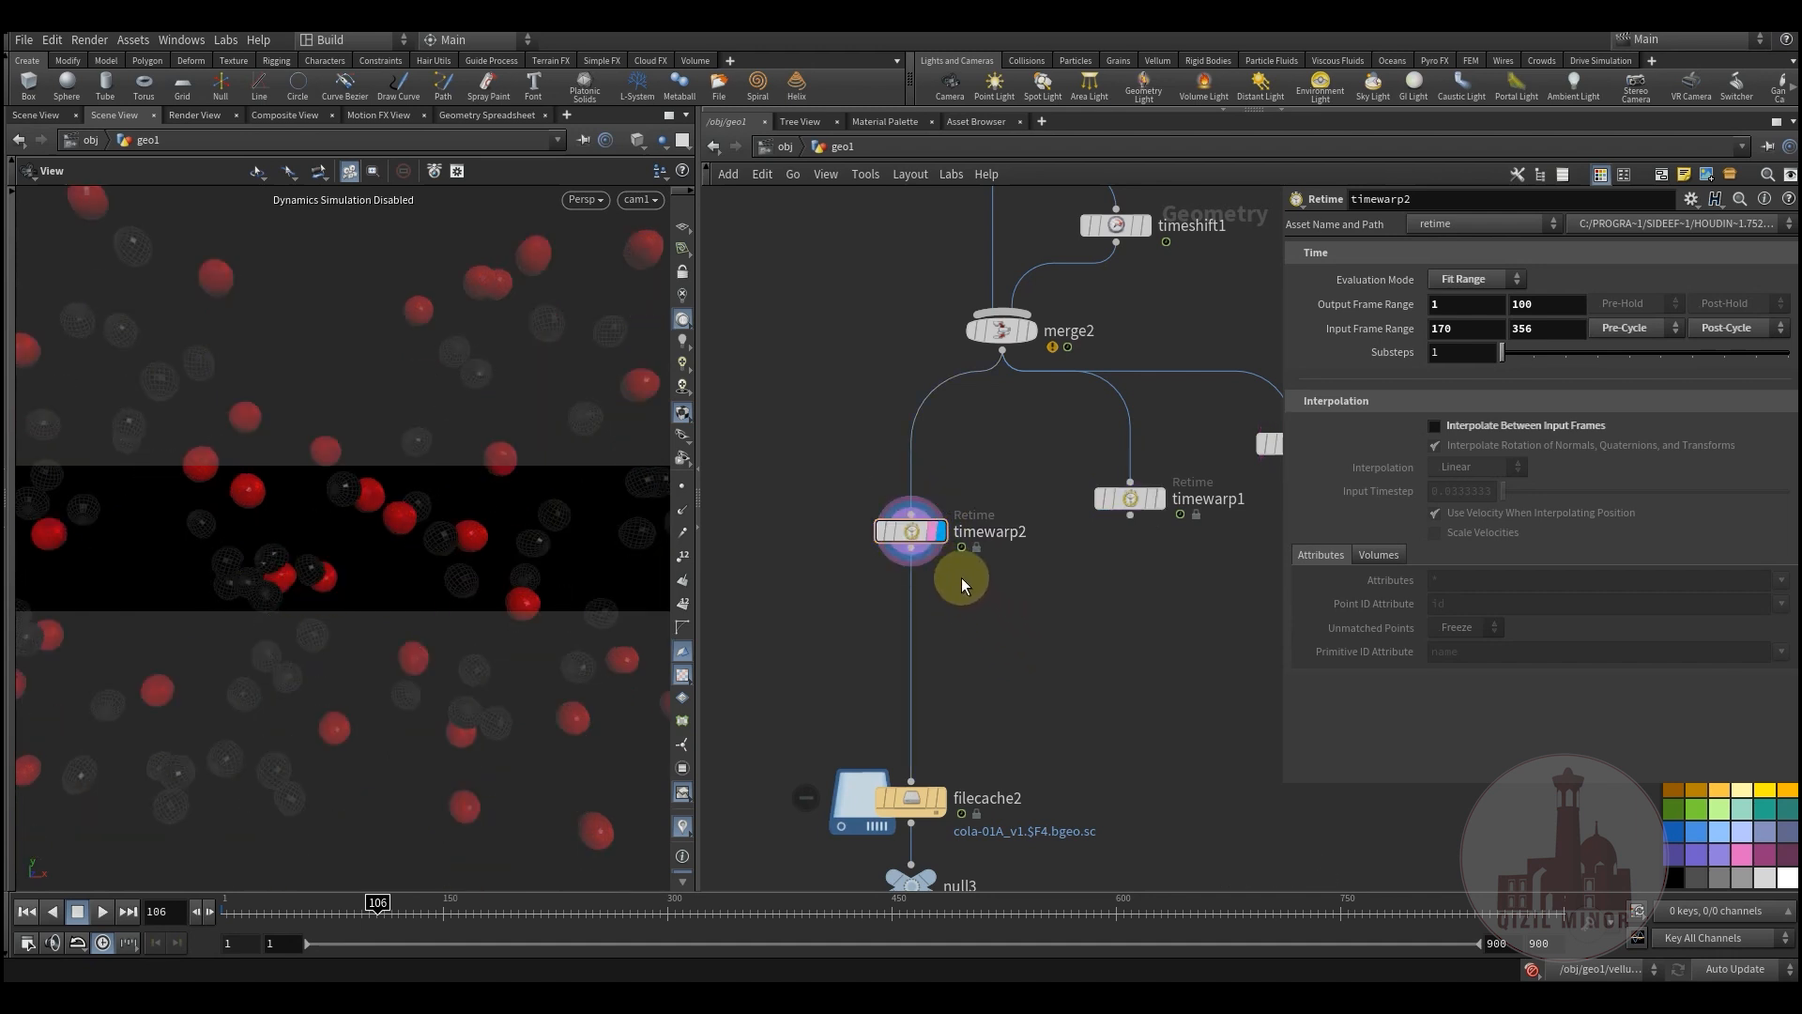
pyautogui.click(289, 913)
pyautogui.moveTo(338, 915); pyautogui.dragTo(550, 922)
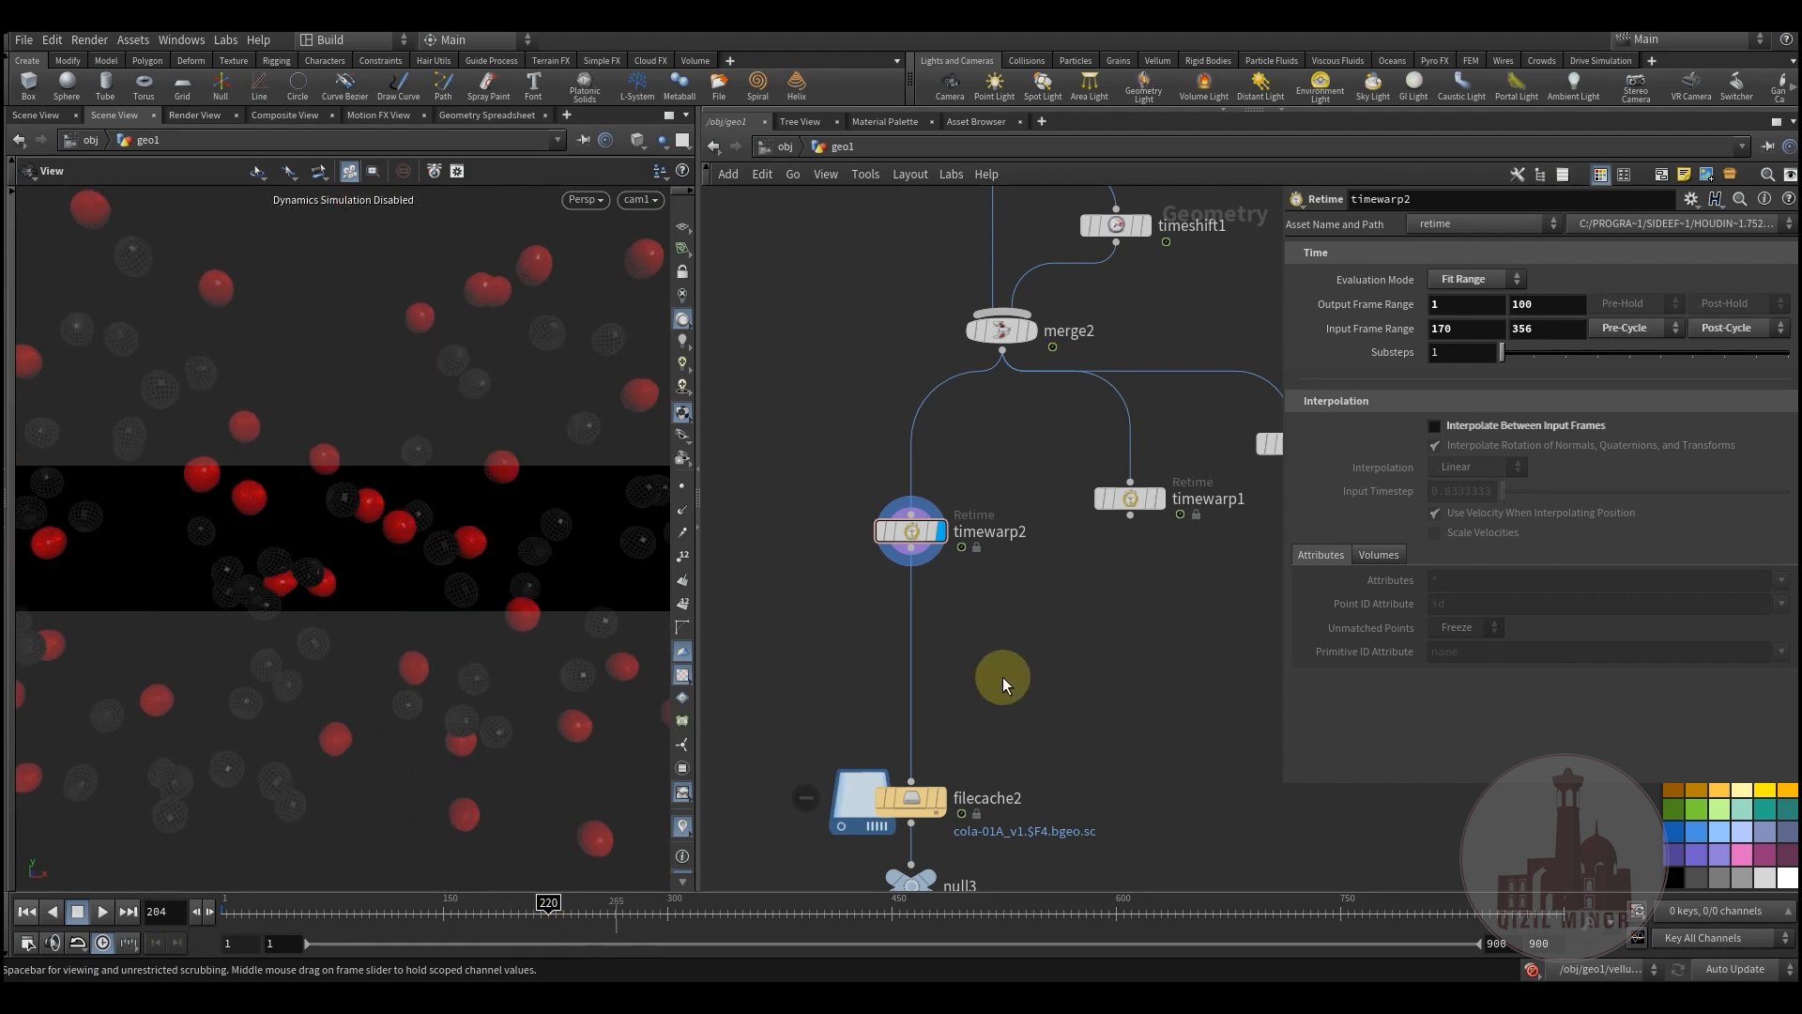
# - Display filecache2 and scrub the timeline to frame 96 to review the cached spheres
pyautogui.moveTo(1002, 678); pyautogui.dragTo(1019, 577, button='middle')
pyautogui.moveTo(965, 677)
pyautogui.moveTo(1056, 674); pyautogui.dragTo(997, 567, button='middle')
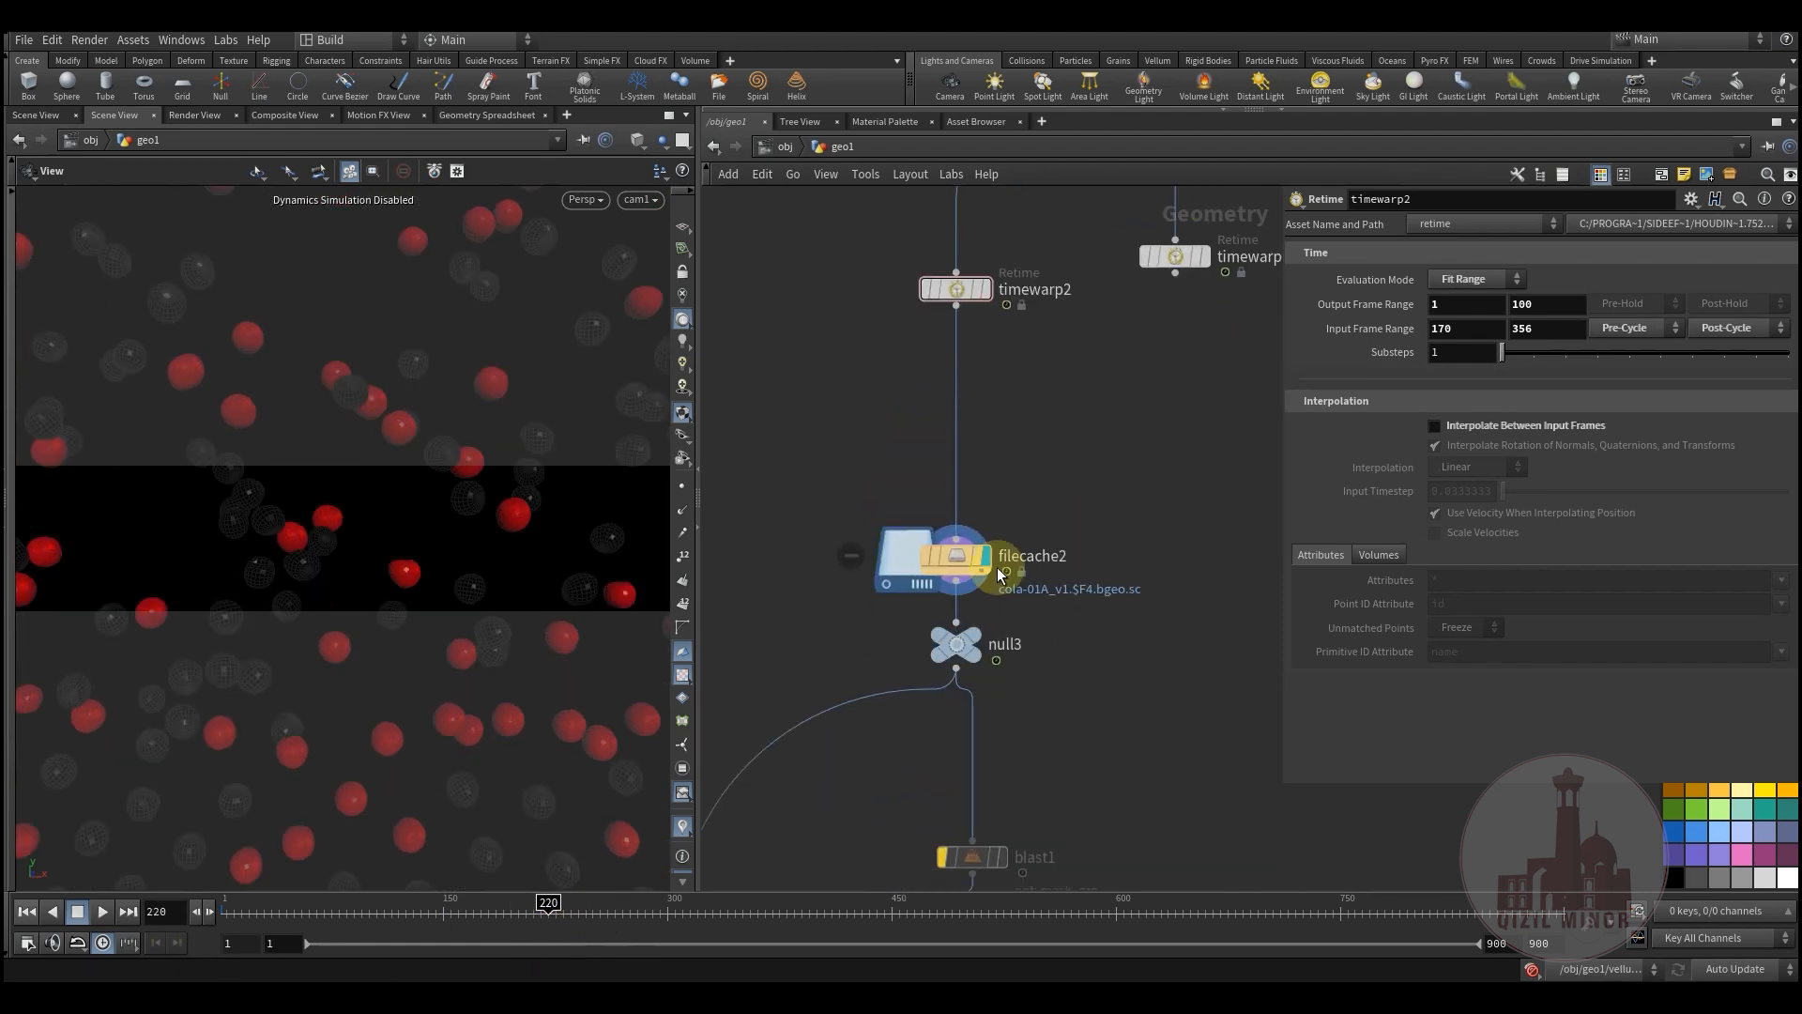
pyautogui.click(959, 558)
pyautogui.moveTo(334, 909)
pyautogui.mouseDown()
pyautogui.moveTo(282, 913)
pyautogui.moveTo(516, 938)
pyautogui.moveTo(362, 929)
pyautogui.mouseUp()
# - Examine the delete4–RED and delete3–BLACK branches below subdivide2 that separate the spheres by color
pyautogui.moveTo(1026, 744); pyautogui.dragTo(1133, 490, button='middle')
pyautogui.scroll(-3, 1132, 490)
pyautogui.moveTo(989, 637); pyautogui.dragTo(963, 413, button='middle')
pyautogui.scroll(2, 961, 431)
pyautogui.moveTo(952, 717); pyautogui.dragTo(1040, 503)
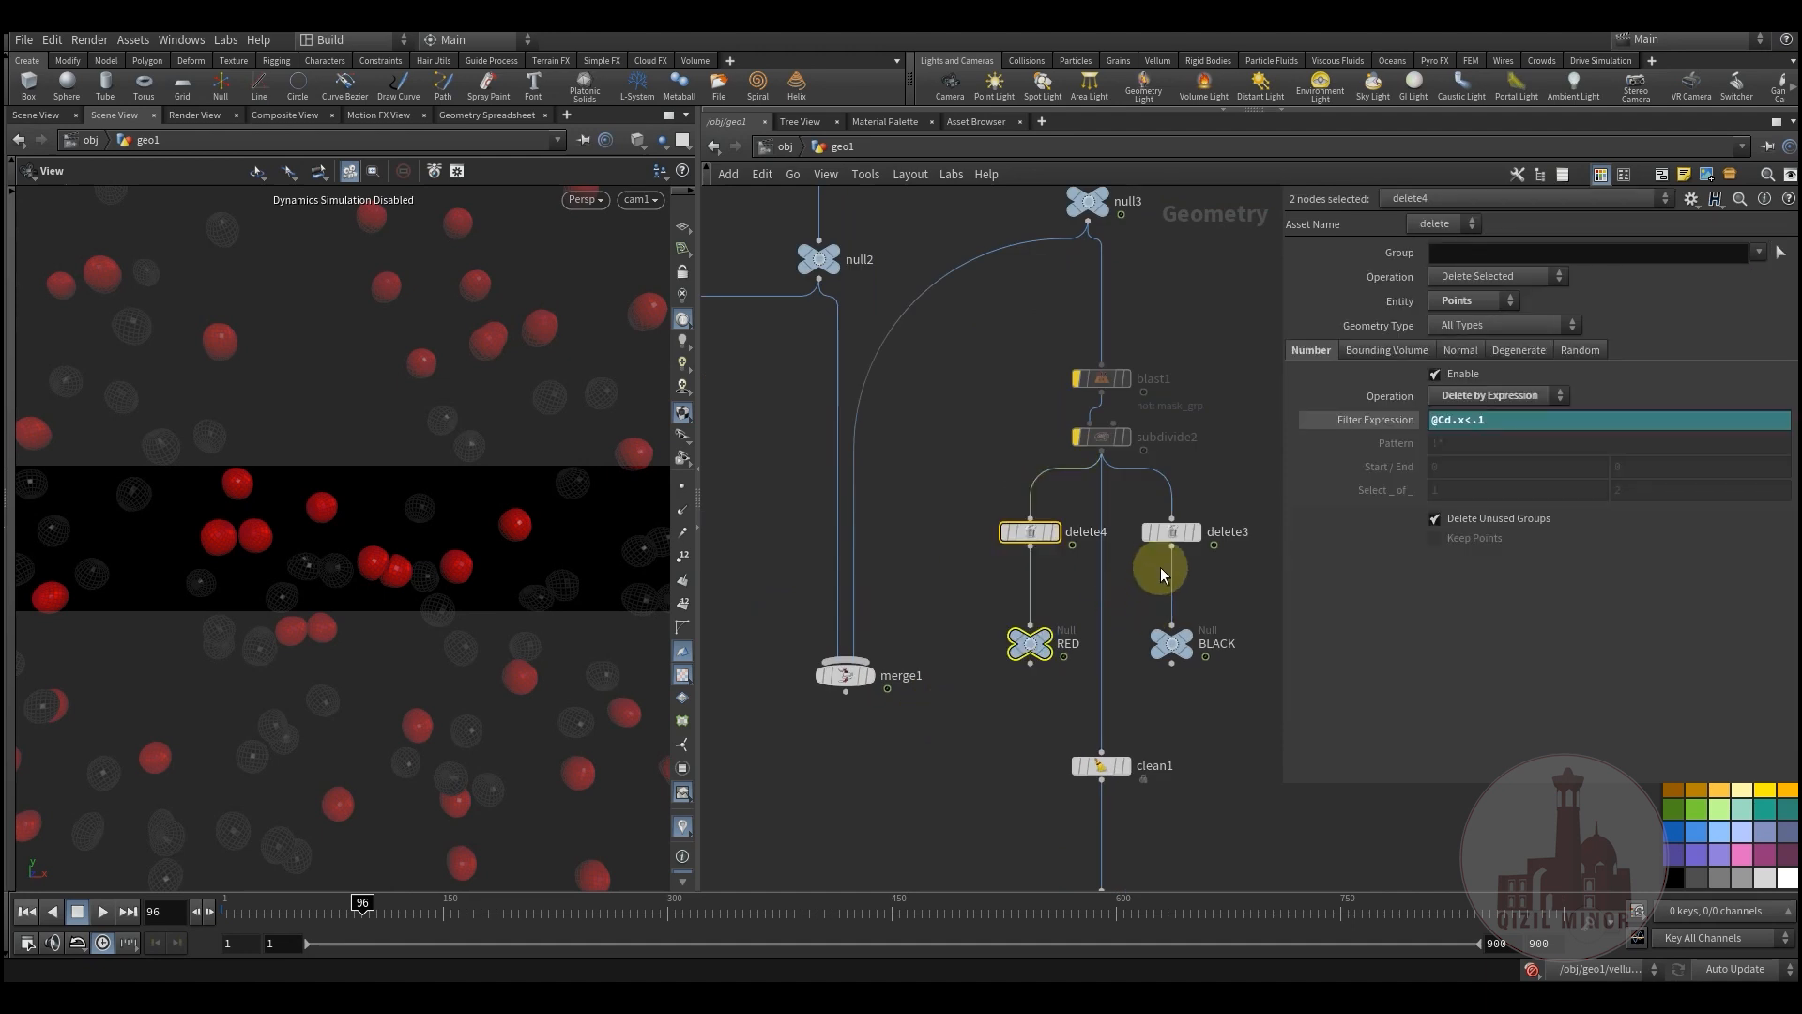
pyautogui.moveTo(1181, 715); pyautogui.dragTo(1123, 491)
# - Look over the network down to clean1 and rop_alembic1, and reselect the RED and BLACK branches in turn
pyautogui.moveTo(929, 713); pyautogui.dragTo(856, 595, button='middle')
pyautogui.scroll(-1, 890, 779)
pyautogui.moveTo(1095, 605); pyautogui.dragTo(886, 765, button='middle')
pyautogui.moveTo(1104, 649); pyautogui.dragTo(994, 684, button='middle')
pyautogui.moveTo(1110, 596); pyautogui.dragTo(1094, 688, button='middle')
pyautogui.moveTo(798, 507); pyautogui.dragTo(900, 687)
pyautogui.moveTo(969, 522); pyautogui.dragTo(968, 518)
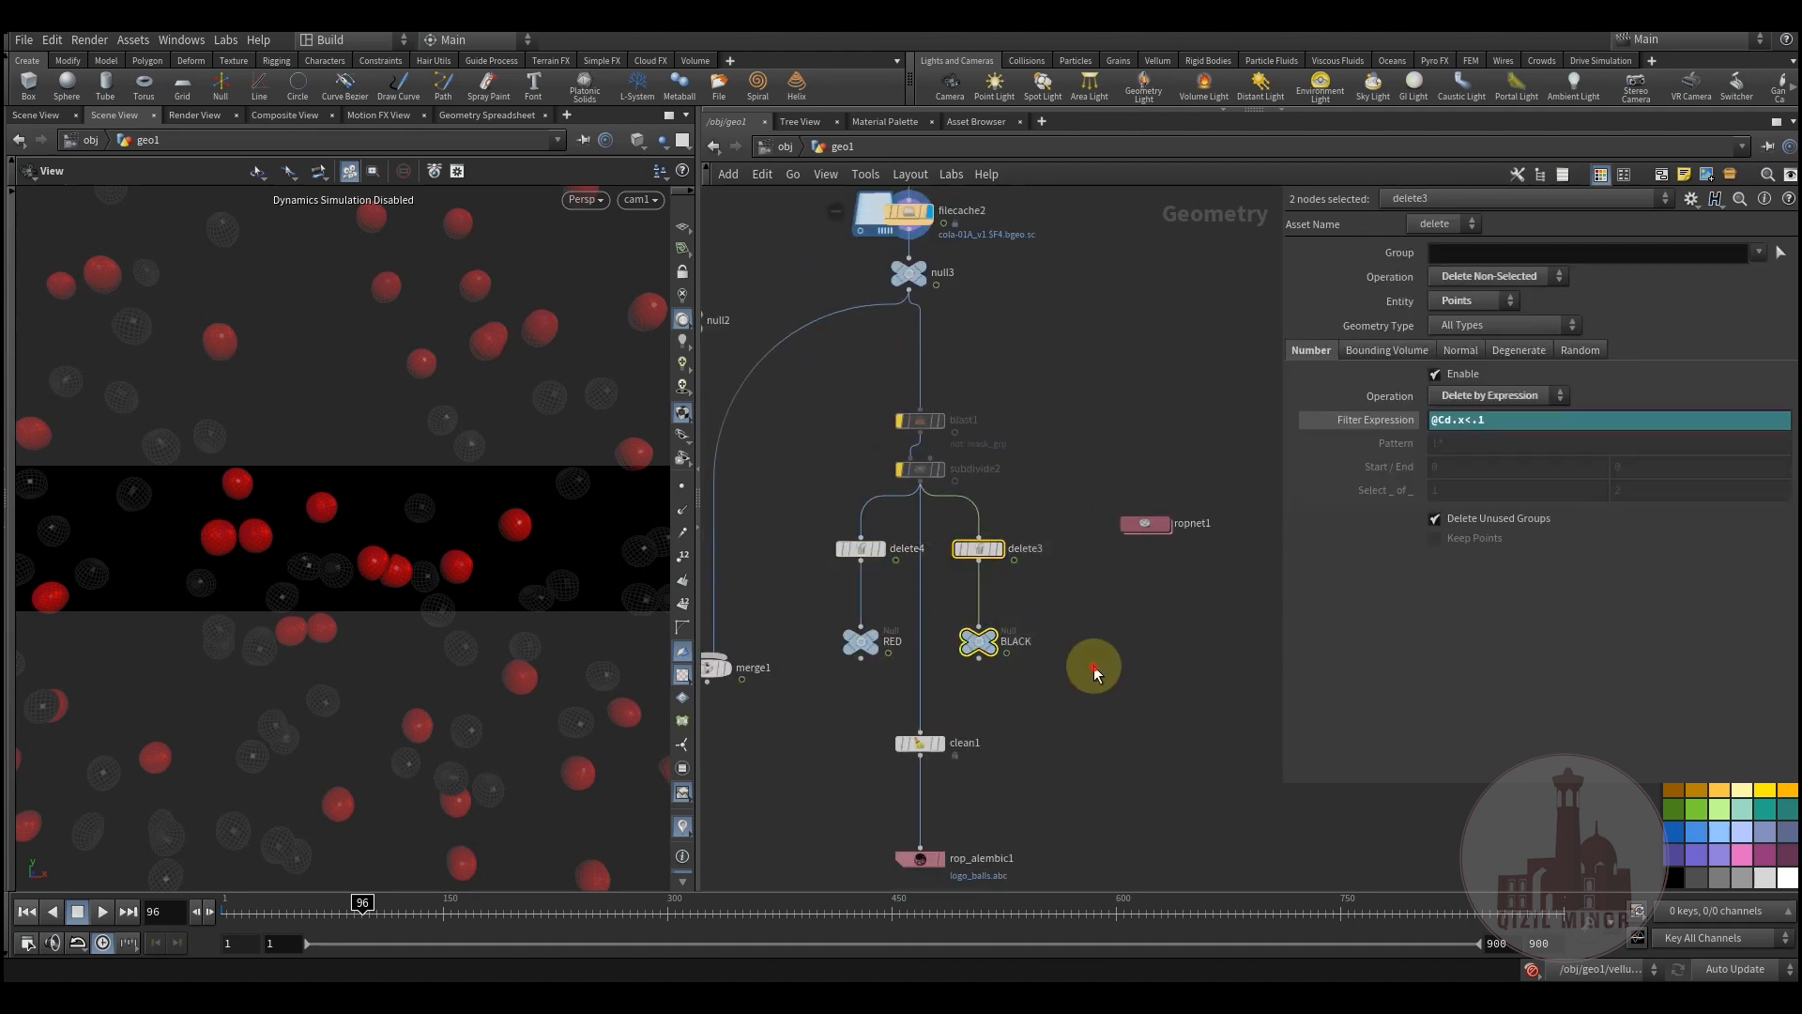
# - Look over the export end of the geo1 network, from the color branches down to clean1 and rop_alembic1
pyautogui.scroll(-3, 1066, 593)
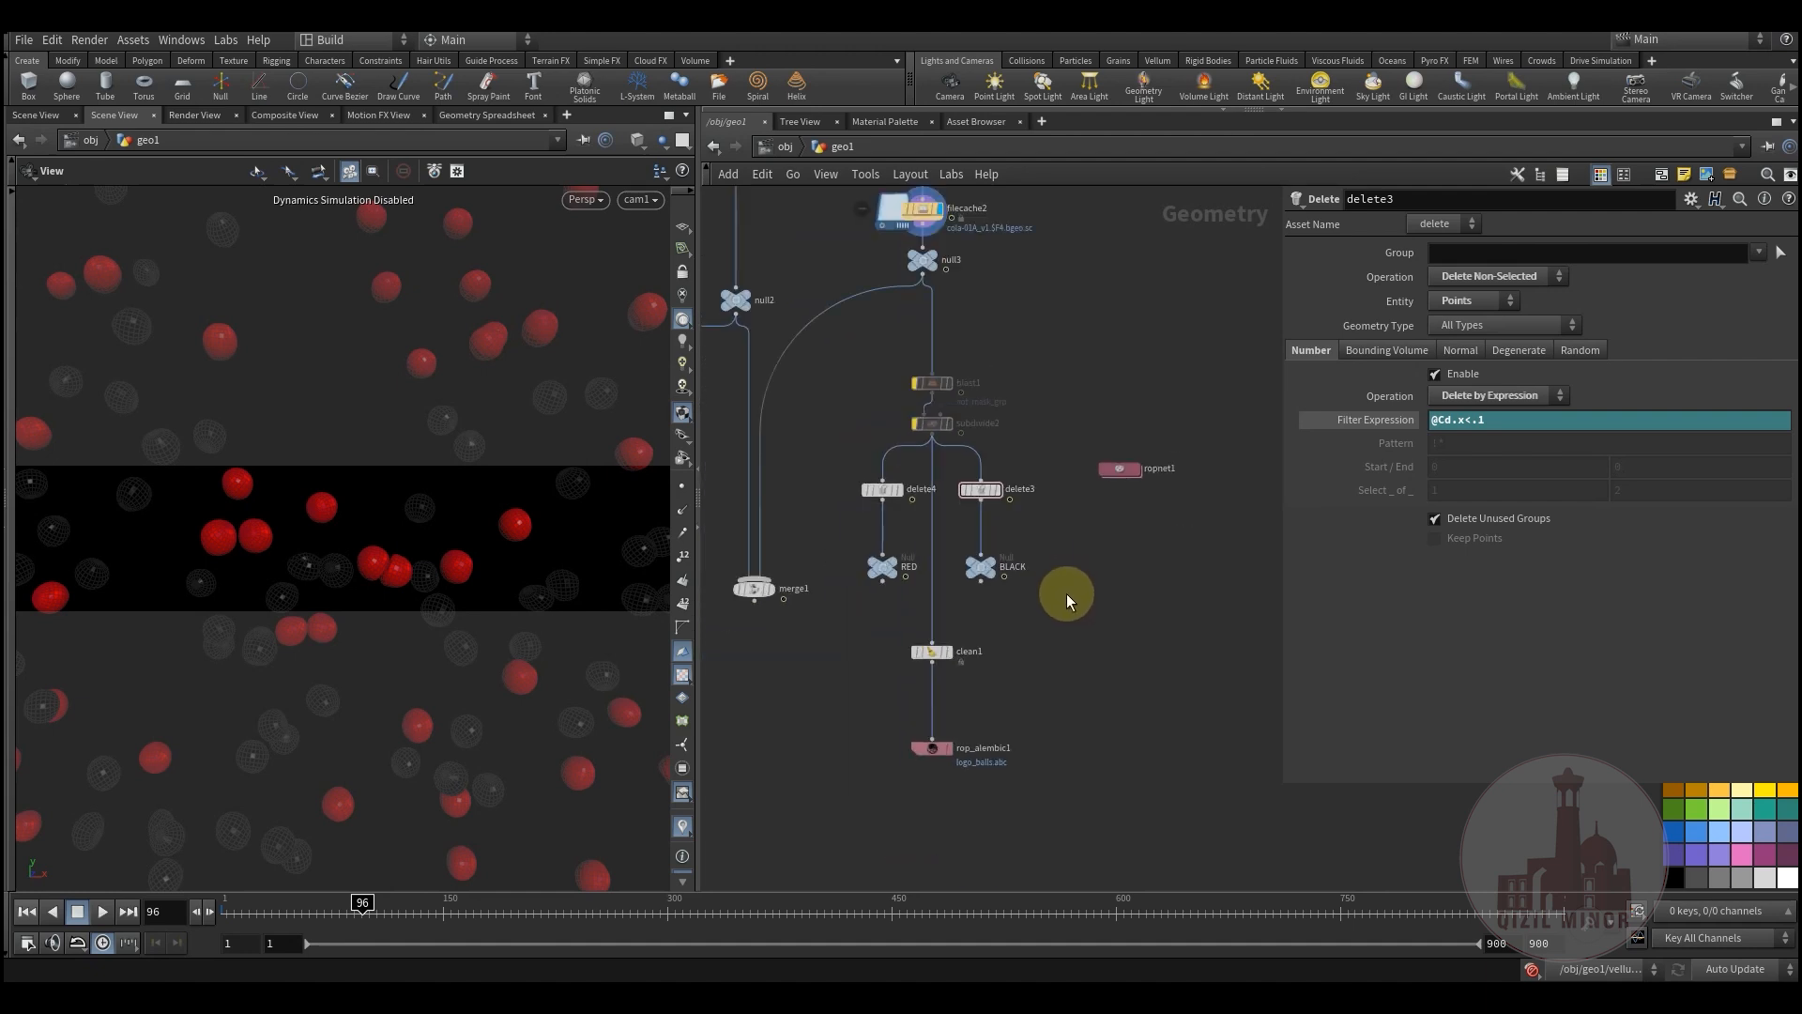
pyautogui.scroll(4, 953, 691)
pyautogui.moveTo(829, 700); pyautogui.dragTo(1025, 785)
pyautogui.moveTo(1085, 687); pyautogui.dragTo(1027, 707, button='middle')
# - Go up to the object level and look over the geometry, RED, BLACK and LOGO objects in the scene
pyautogui.click(786, 148)
pyautogui.moveTo(972, 598); pyautogui.dragTo(1052, 474, button='middle')
pyautogui.moveTo(917, 285); pyautogui.dragTo(1059, 490)
pyautogui.moveTo(1087, 576); pyautogui.dragTo(1097, 549, button='middle')
pyautogui.moveTo(1042, 541); pyautogui.dragTo(794, 758)
pyautogui.moveTo(986, 650); pyautogui.dragTo(929, 750, button='middle')
pyautogui.click(1012, 648)
pyautogui.moveTo(1008, 696); pyautogui.dragTo(1009, 635, button='middle')
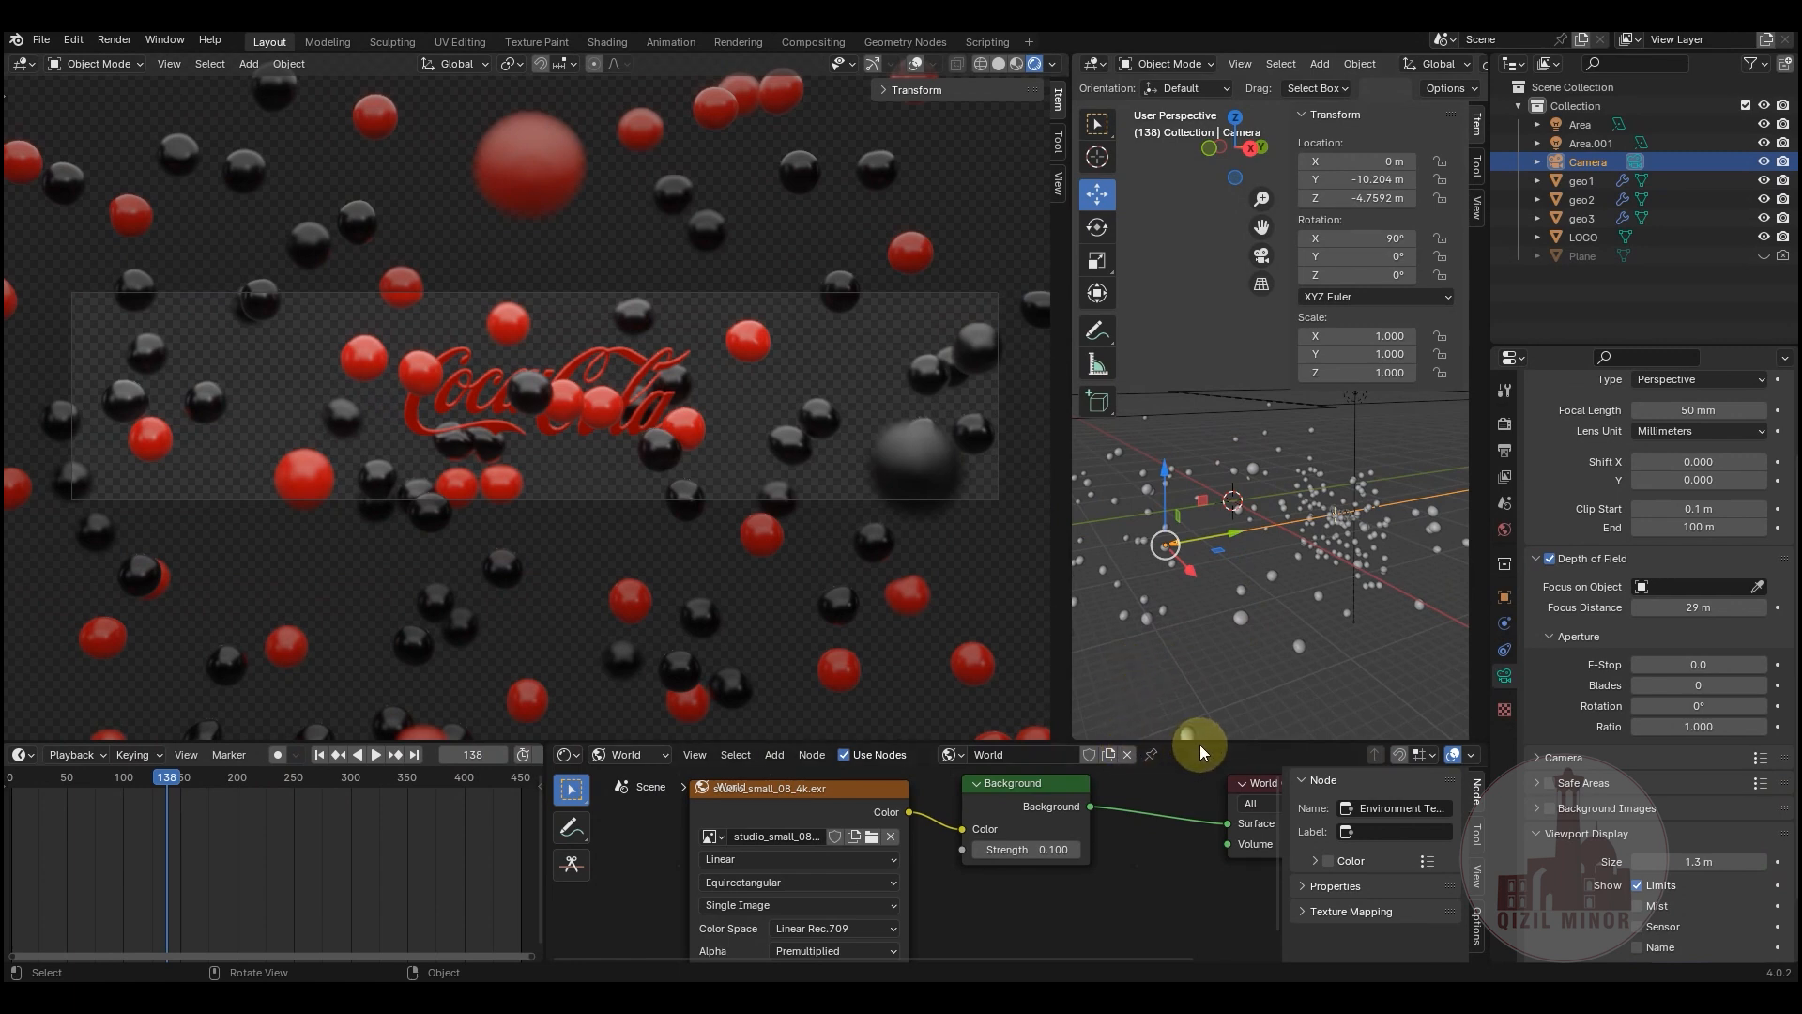
# - In Blender, enlarge the node editor and examine the World nodes that light the scene with studio_small_08_4k.exr
pyautogui.moveTo(1197, 744); pyautogui.dragTo(1186, 591)
pyautogui.moveTo(664, 739); pyautogui.dragTo(598, 805, button='middle')
pyautogui.moveTo(1037, 839); pyautogui.dragTo(961, 807, button='middle')
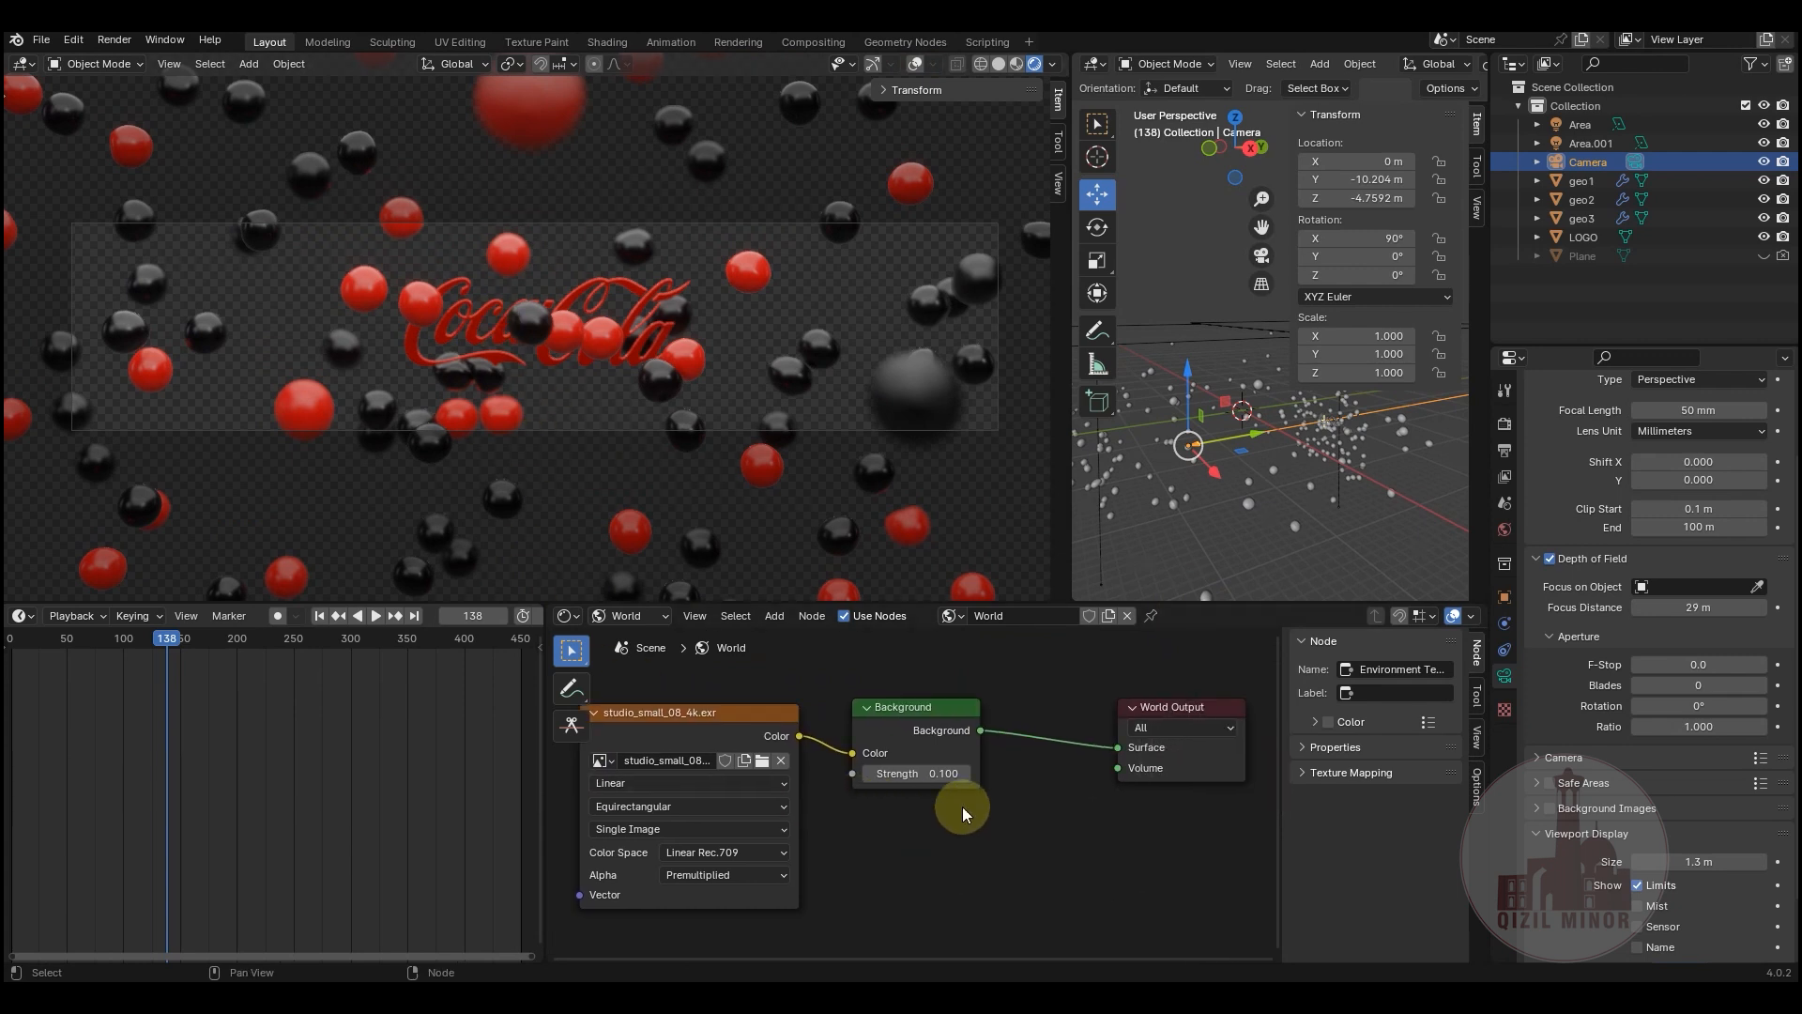
pyautogui.click(1181, 710)
pyautogui.moveTo(587, 723); pyautogui.dragTo(706, 710, button='middle')
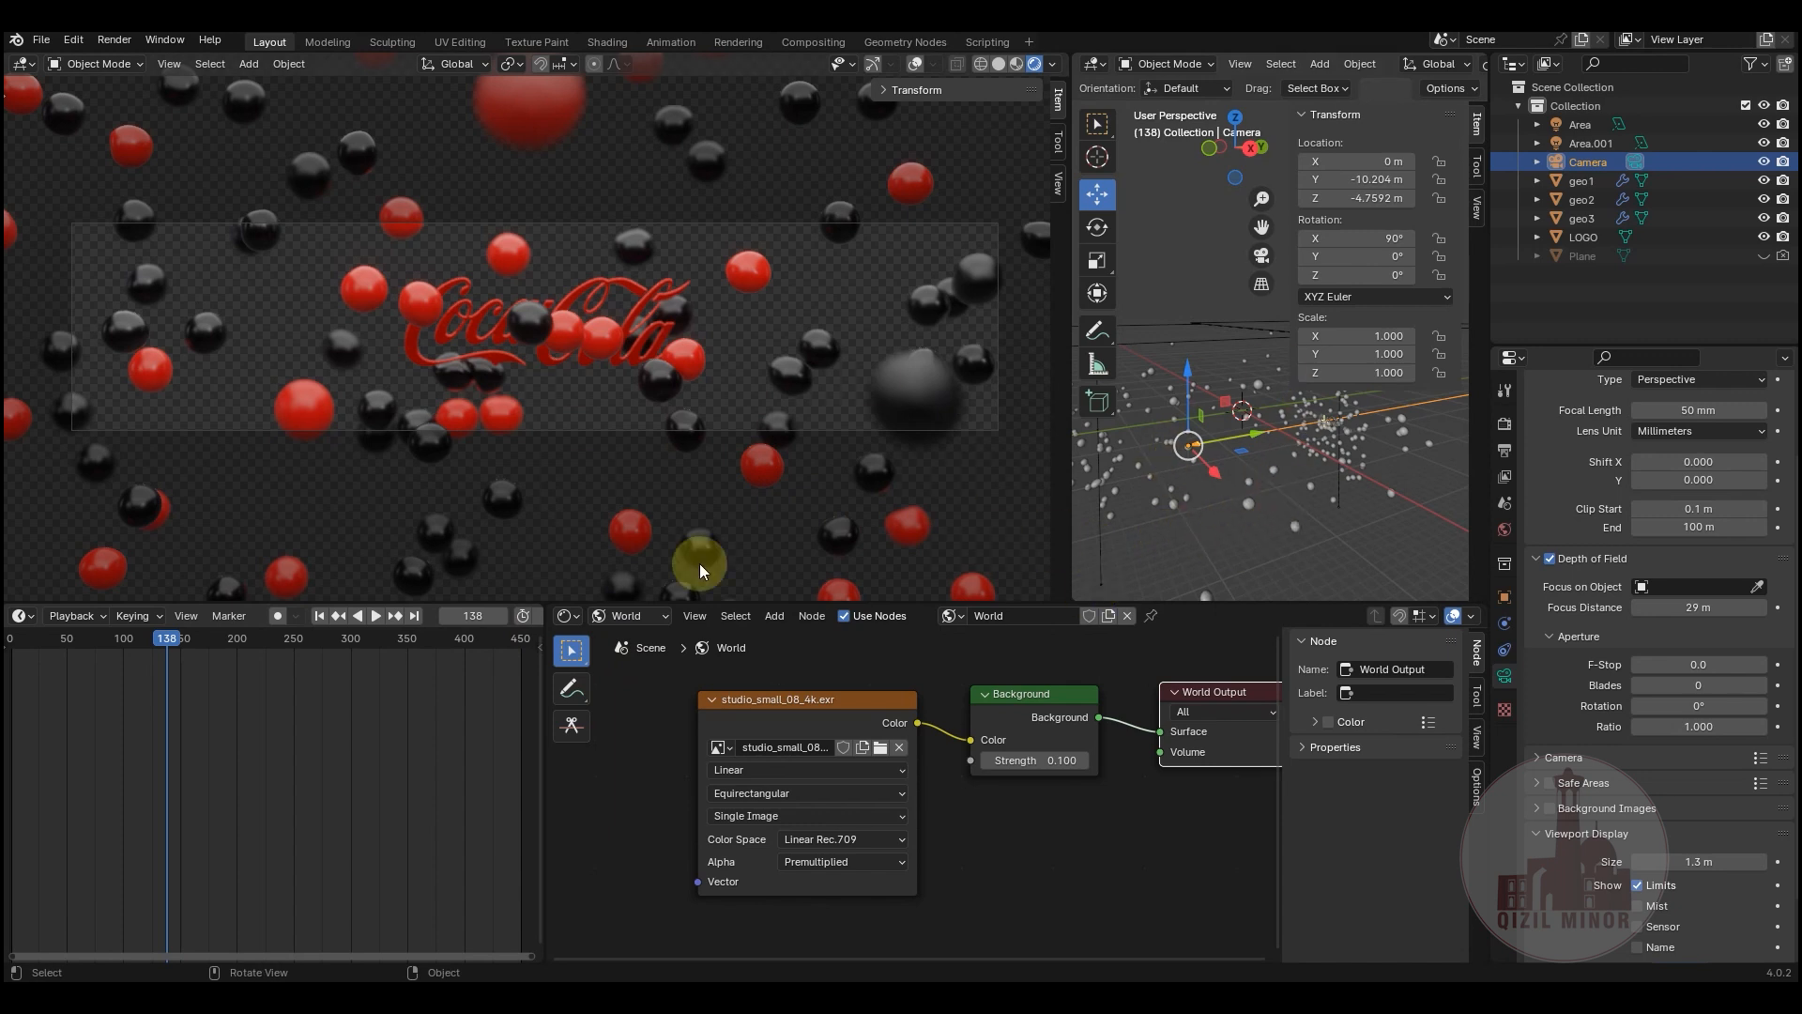
# - Show the object material nodes for geo2 and examine the Cd Attribute node feeding the Principled BSDF base color
pyautogui.click(635, 619)
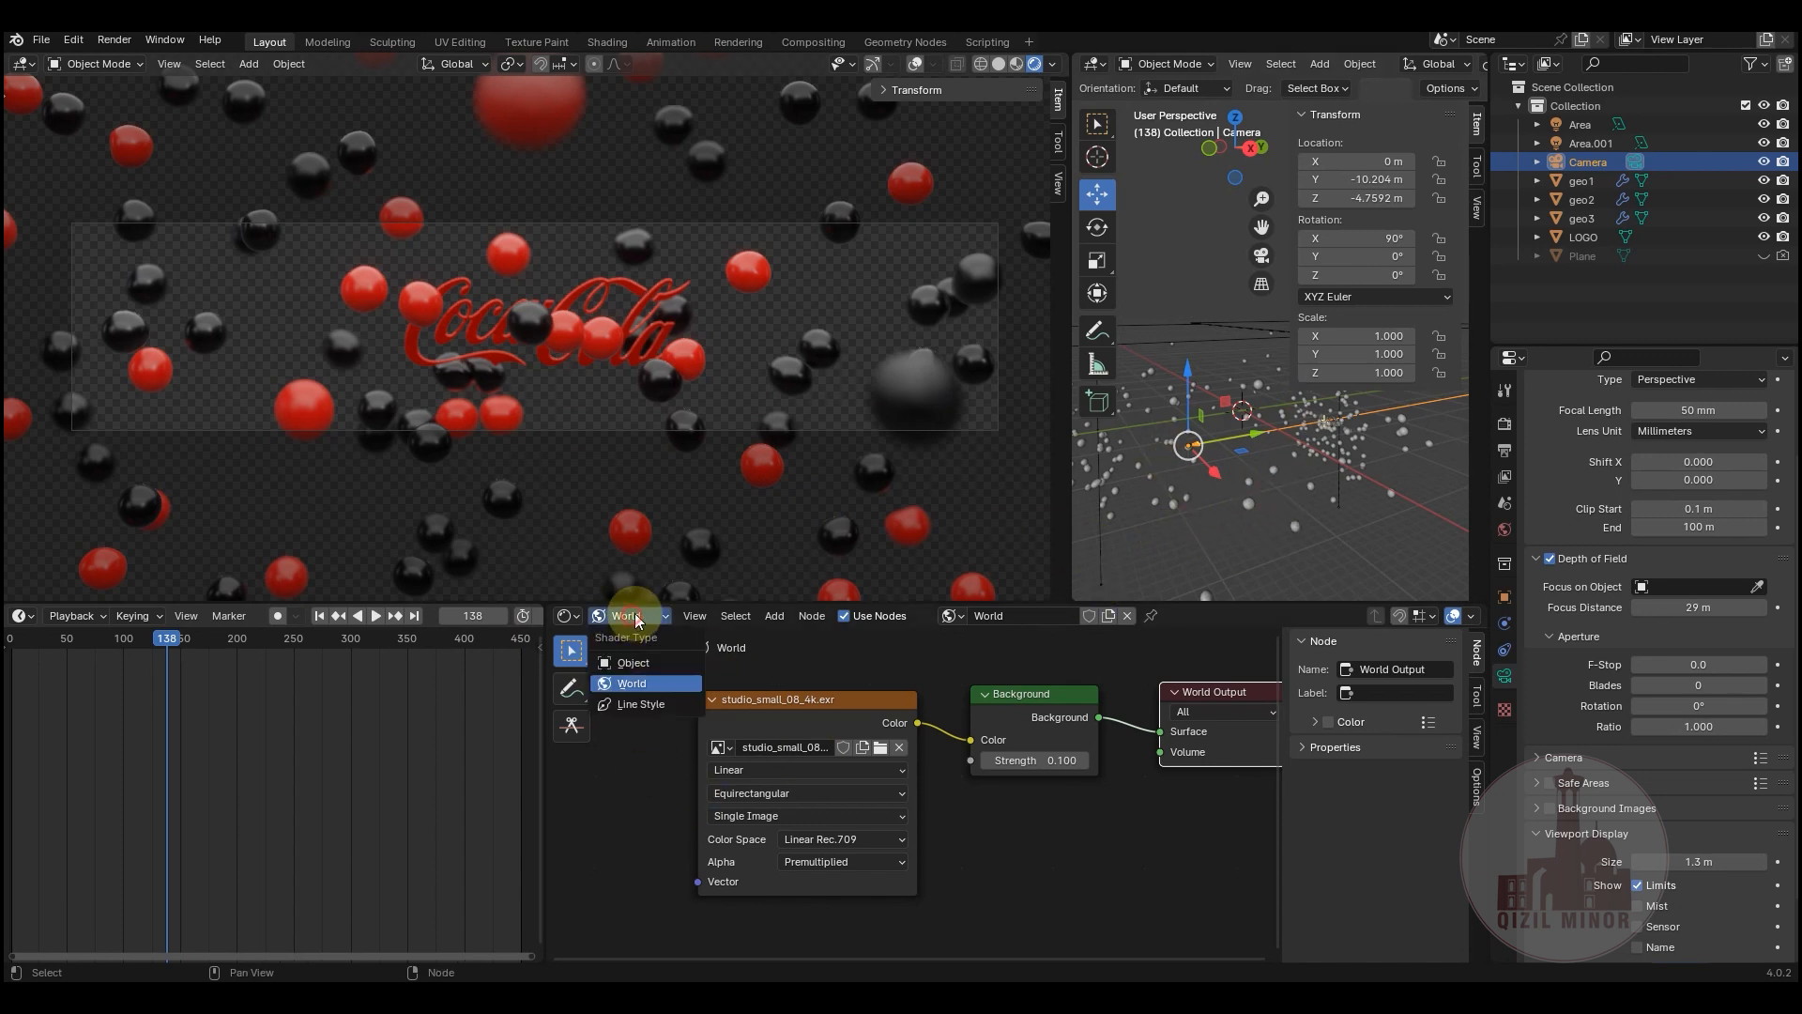
pyautogui.click(639, 661)
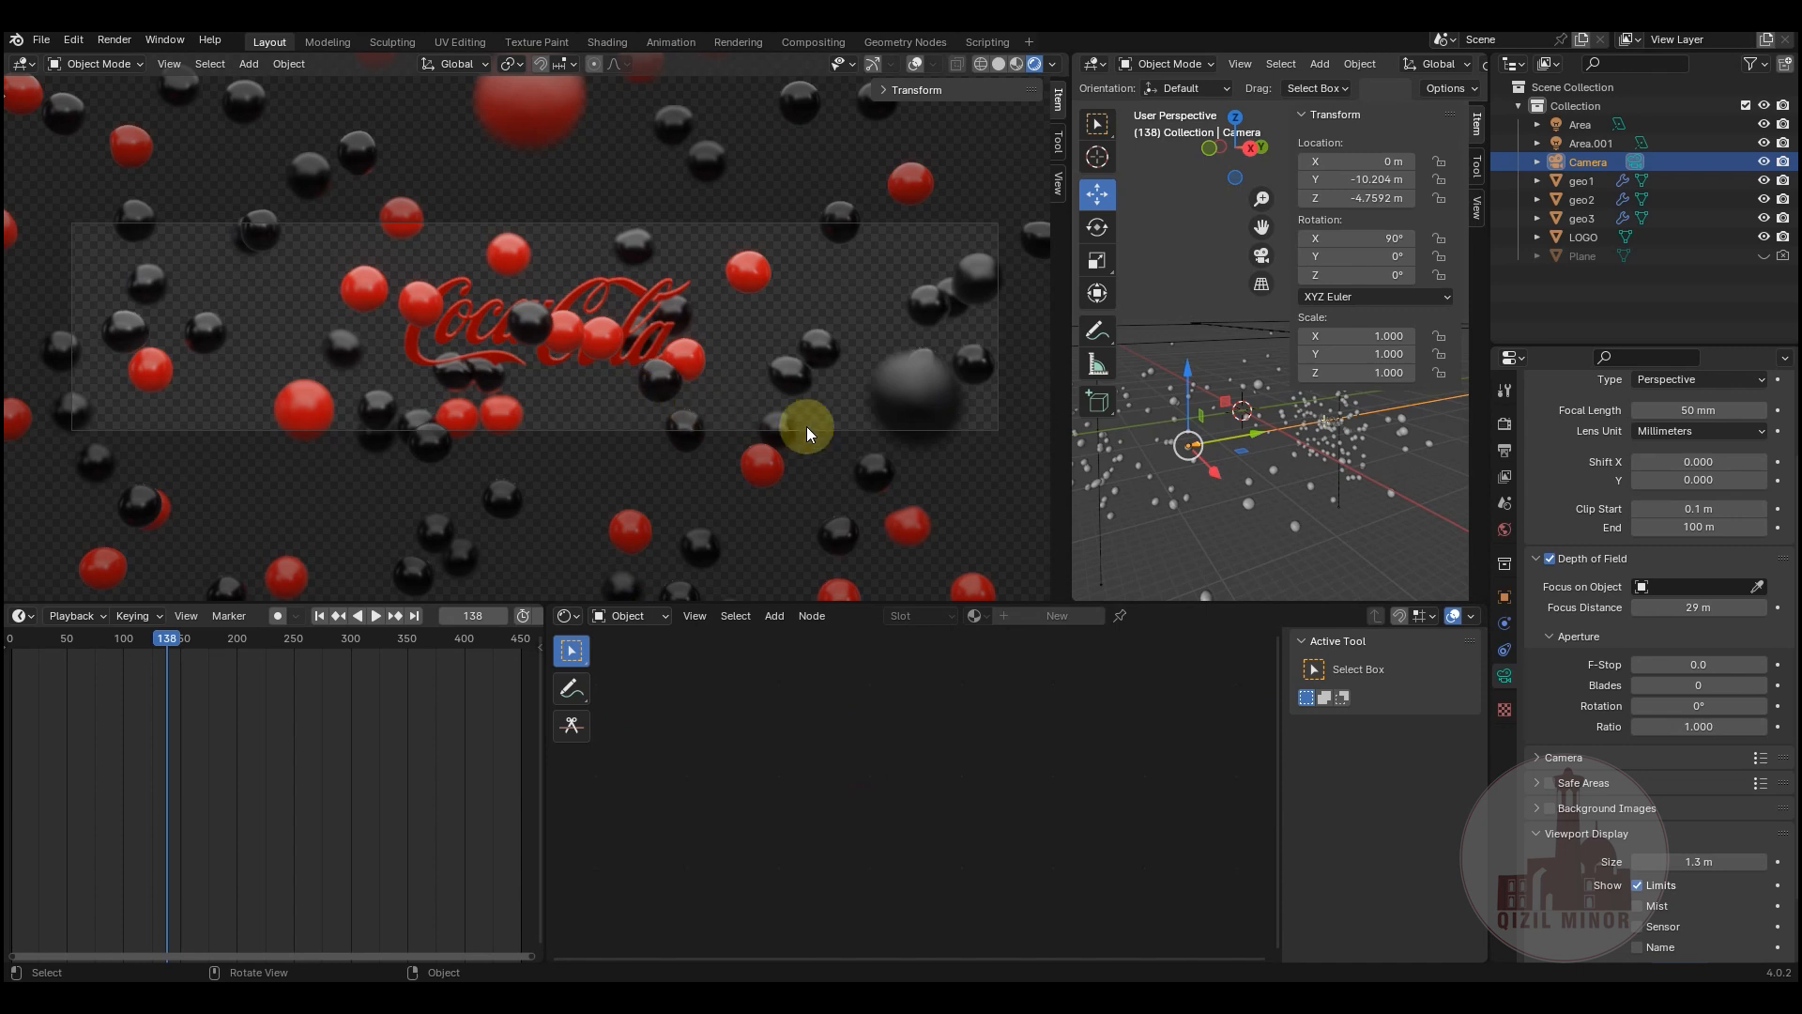
pyautogui.click(900, 392)
pyautogui.moveTo(669, 752); pyautogui.dragTo(656, 762, button='middle')
pyautogui.moveTo(743, 723); pyautogui.dragTo(714, 727)
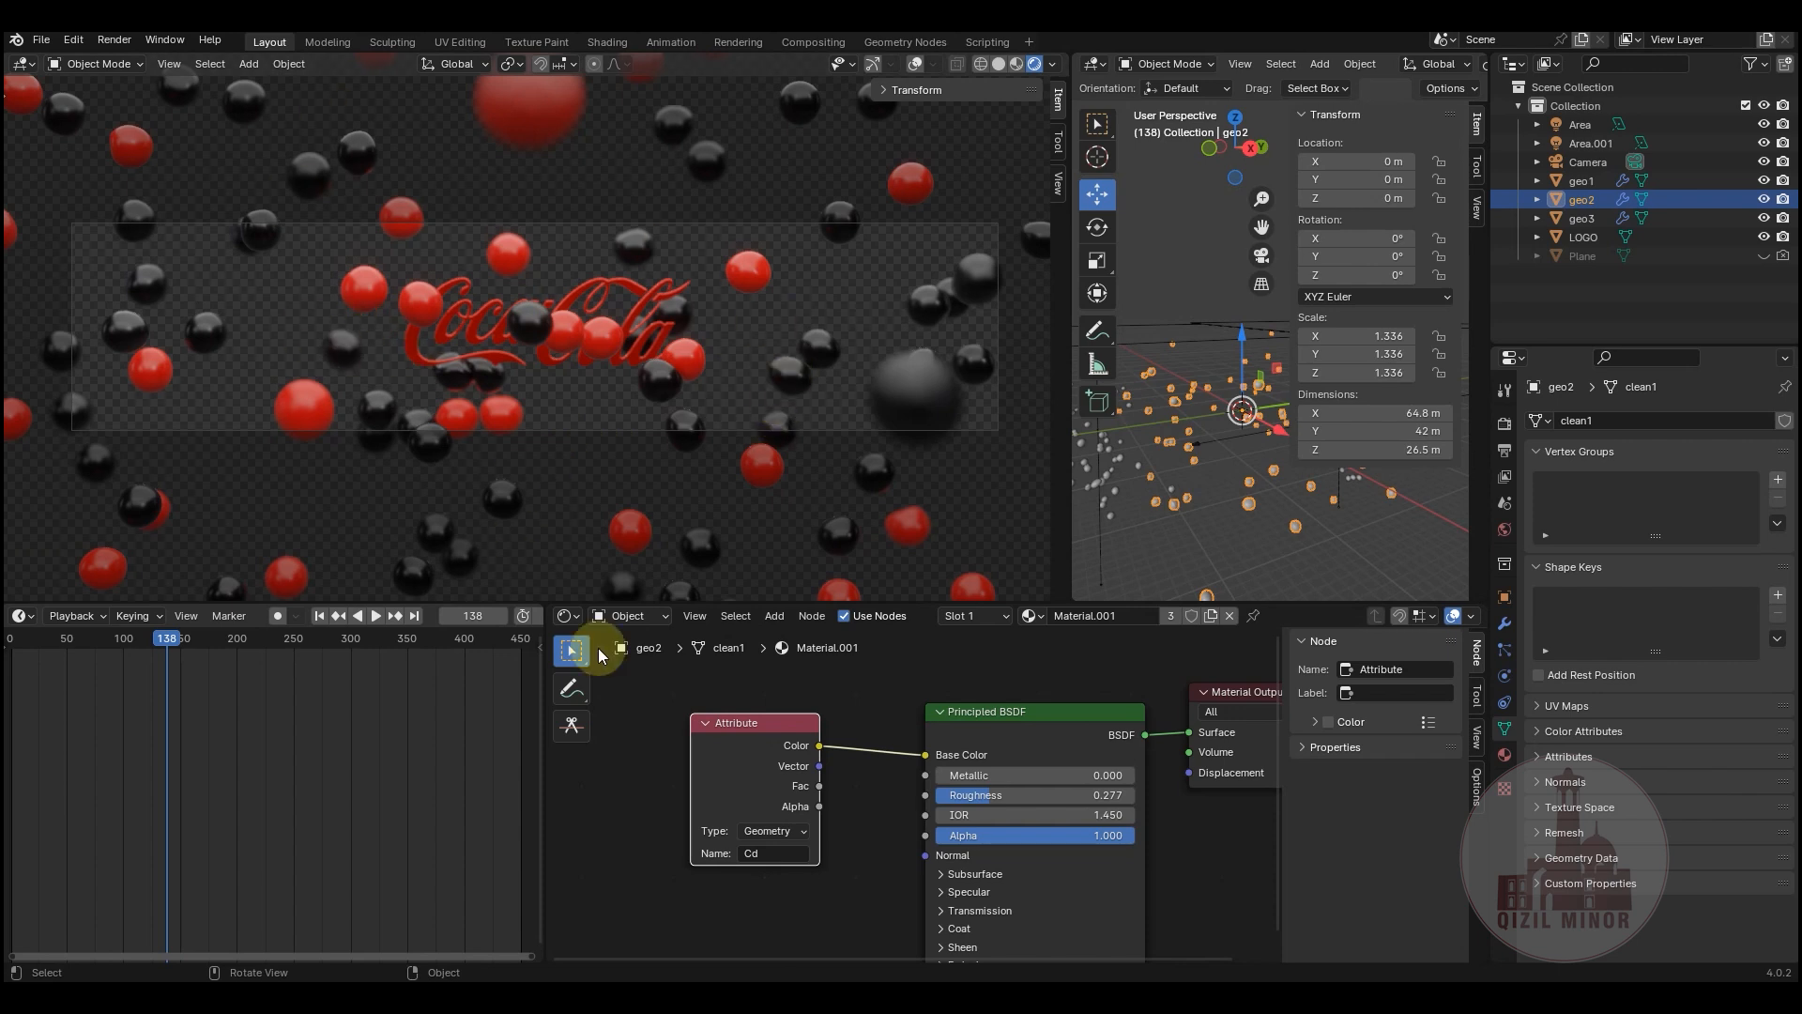
pyautogui.moveTo(758, 725); pyautogui.dragTo(781, 712)
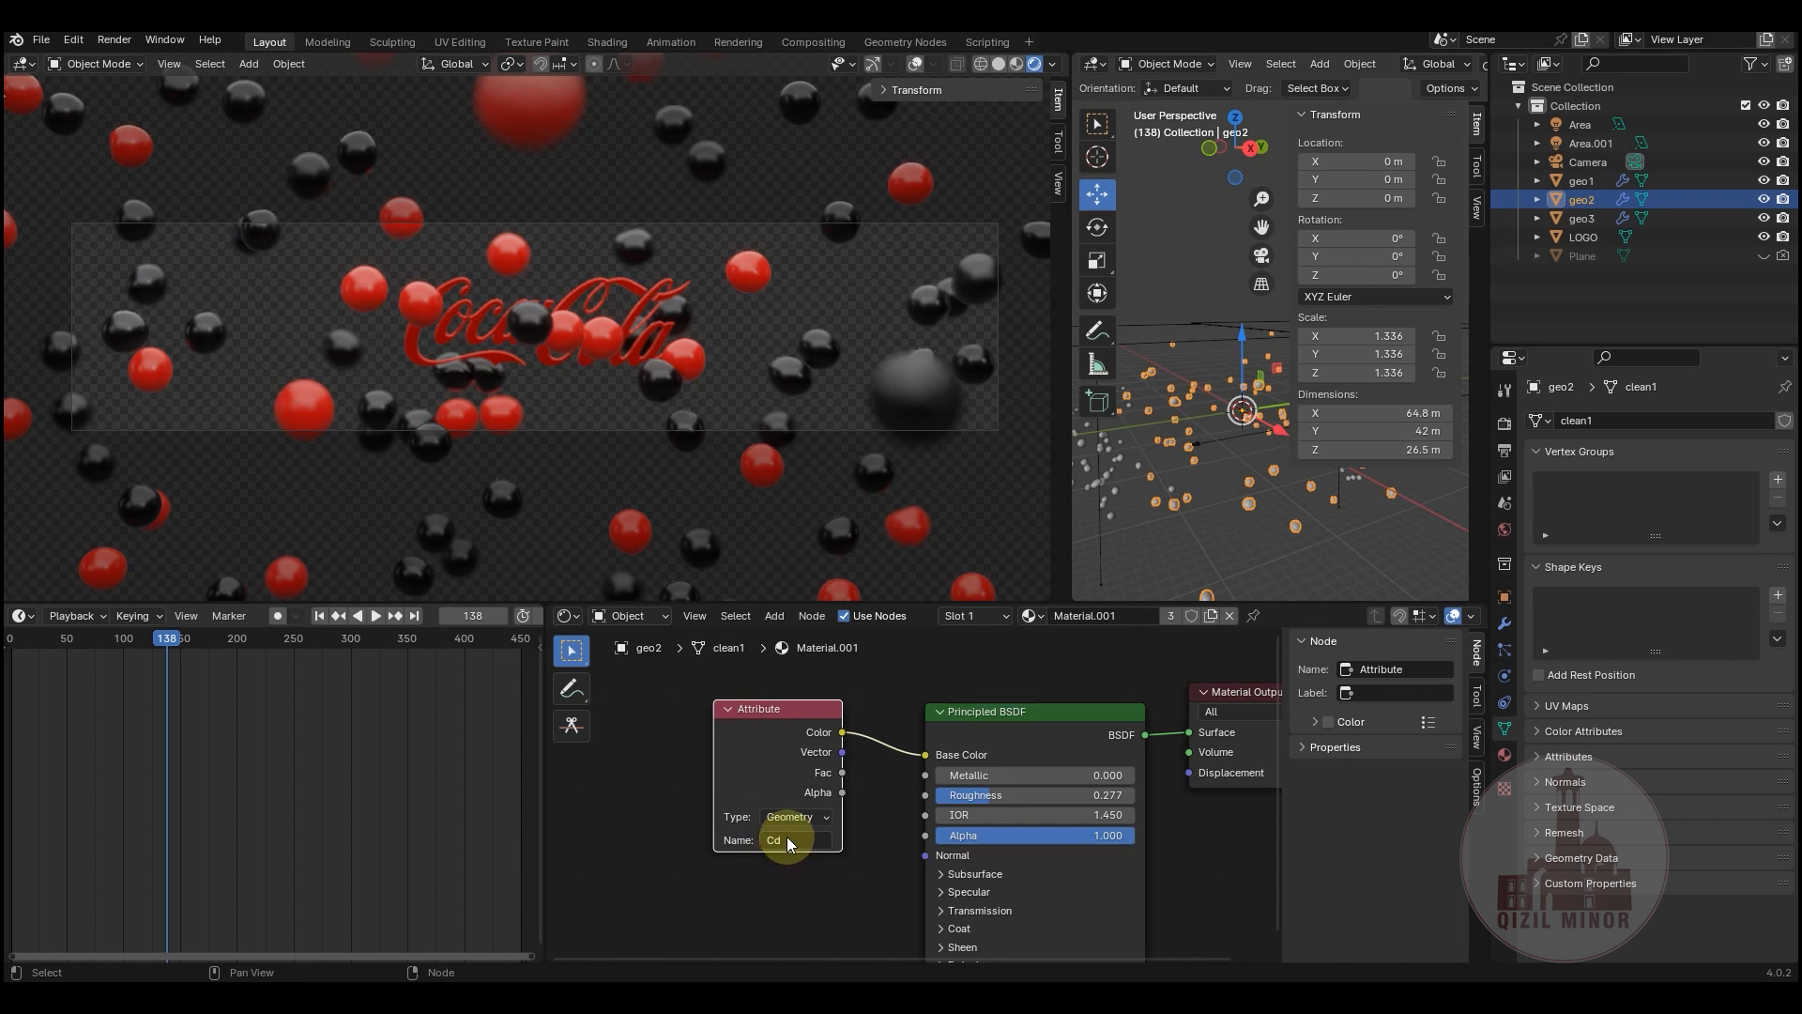
pyautogui.moveTo(1004, 718); pyautogui.dragTo(998, 709)
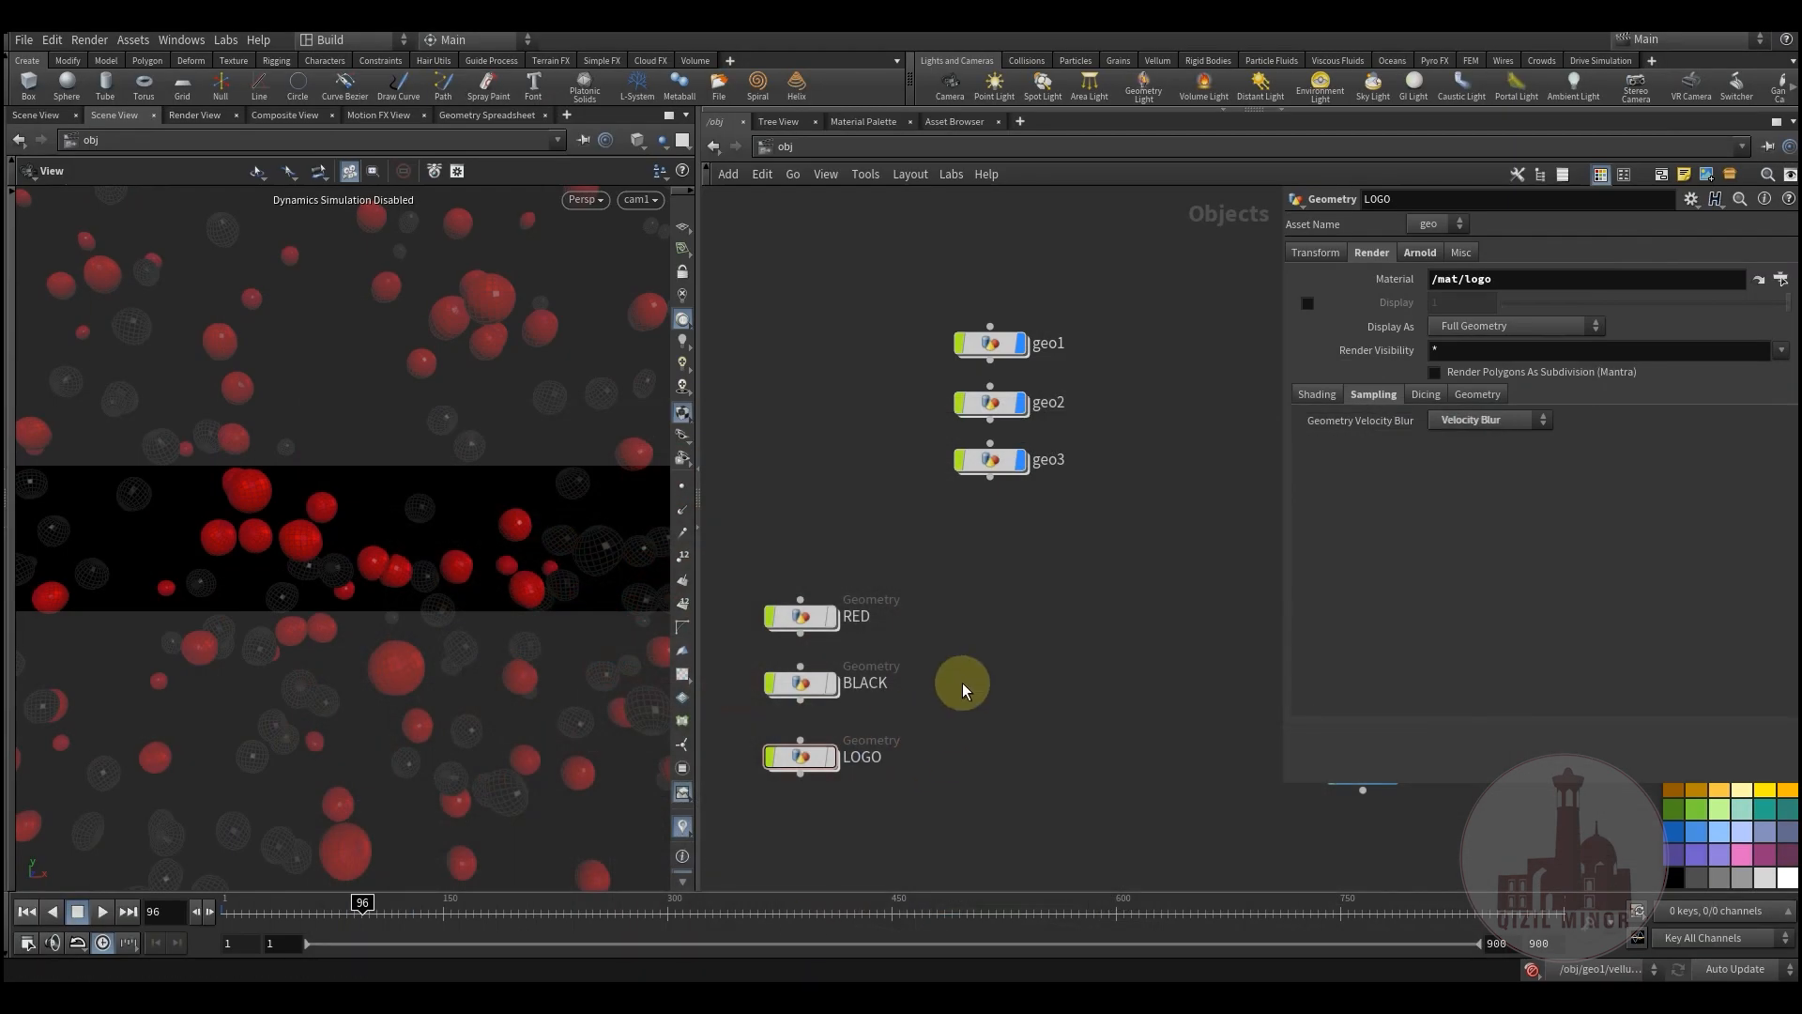
# - Back in Houdini's object network, turn off the display of geo1, geo2 and geo3
pyautogui.moveTo(959, 695); pyautogui.dragTo(986, 738, button='middle')
pyautogui.scroll(-2, 1009, 659)
pyautogui.moveTo(898, 346); pyautogui.dragTo(1032, 535)
pyautogui.click(1084, 552)
pyautogui.moveTo(1079, 639); pyautogui.dragTo(1115, 511, button='middle')
pyautogui.moveTo(1056, 441); pyautogui.dragTo(1058, 443)
pyautogui.click(1082, 583)
# - Turn on the display of the RED, BLACK and LOGO objects and select LOGO alone
pyautogui.moveTo(936, 444); pyautogui.dragTo(890, 725)
pyautogui.click(928, 506)
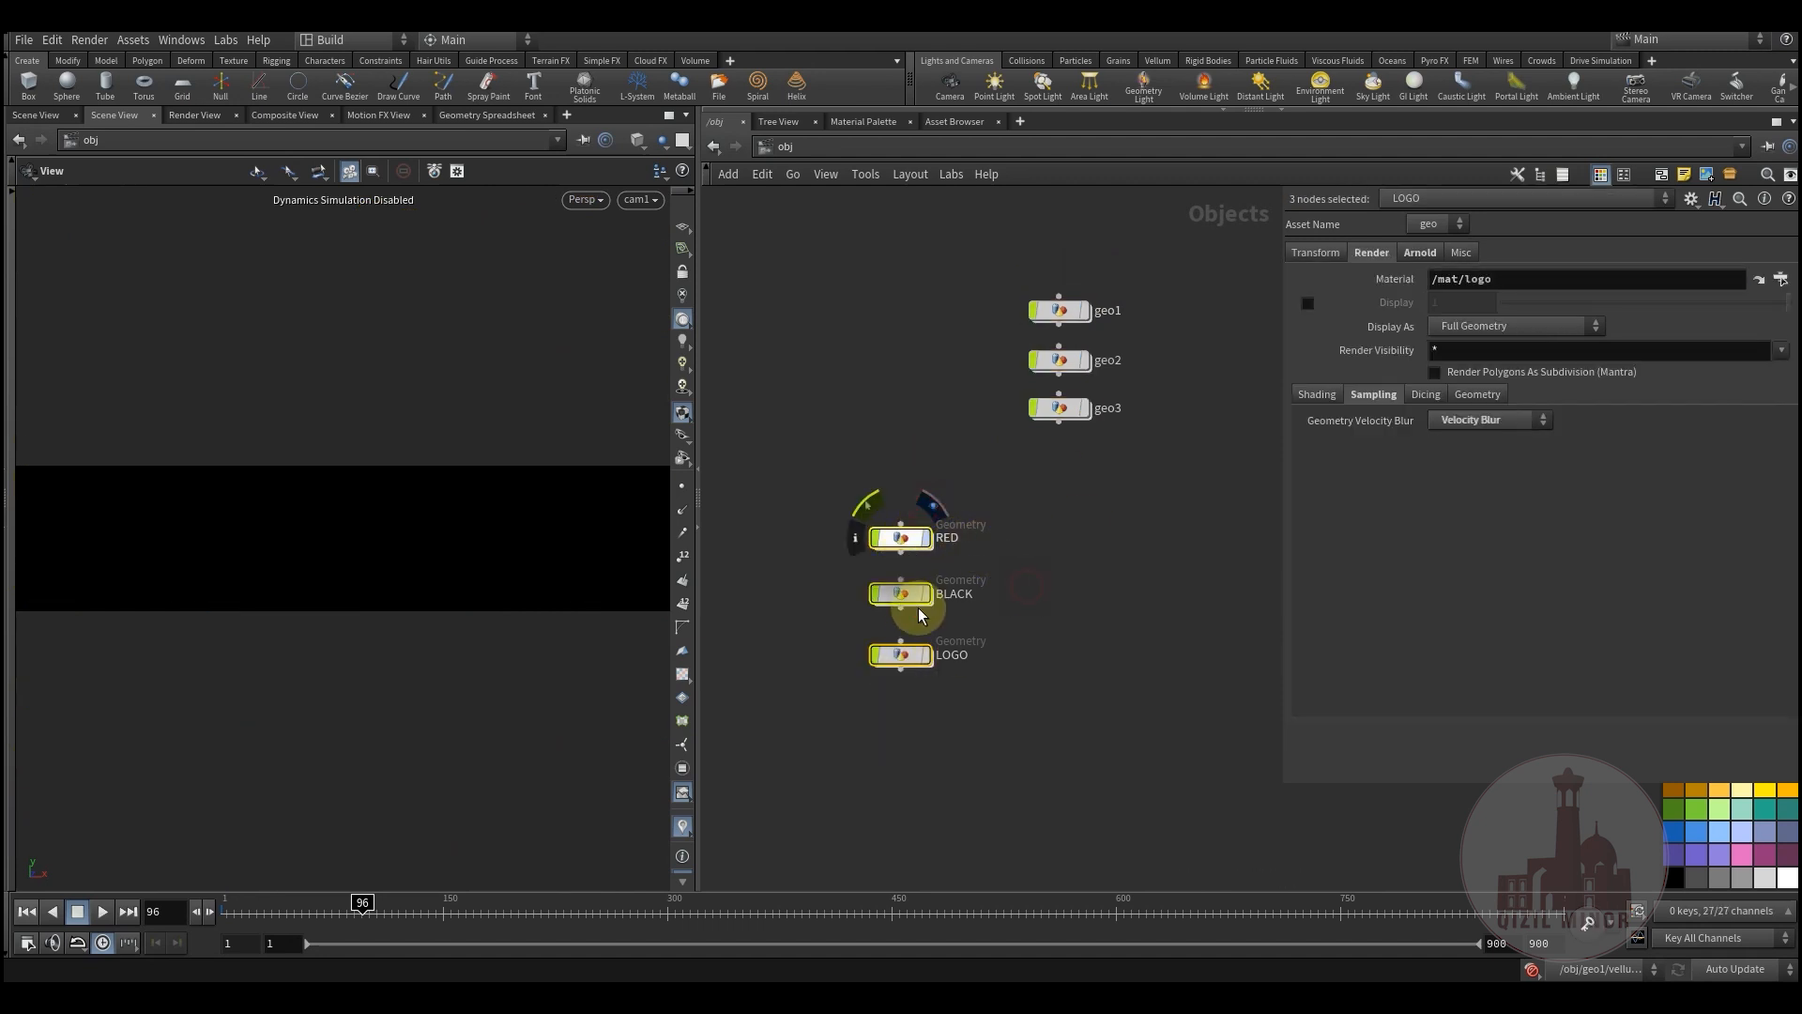
pyautogui.click(1069, 654)
pyautogui.click(899, 653)
pyautogui.click(955, 708)
# - Select cam1 in the object network and examine its resolution, focus distance and F-Stop settings
pyautogui.moveTo(1068, 768); pyautogui.dragTo(994, 729, button='middle')
pyautogui.scroll(-2, 995, 730)
pyautogui.scroll(-1, 993, 728)
pyautogui.moveTo(1057, 664); pyautogui.dragTo(1017, 671, button='middle')
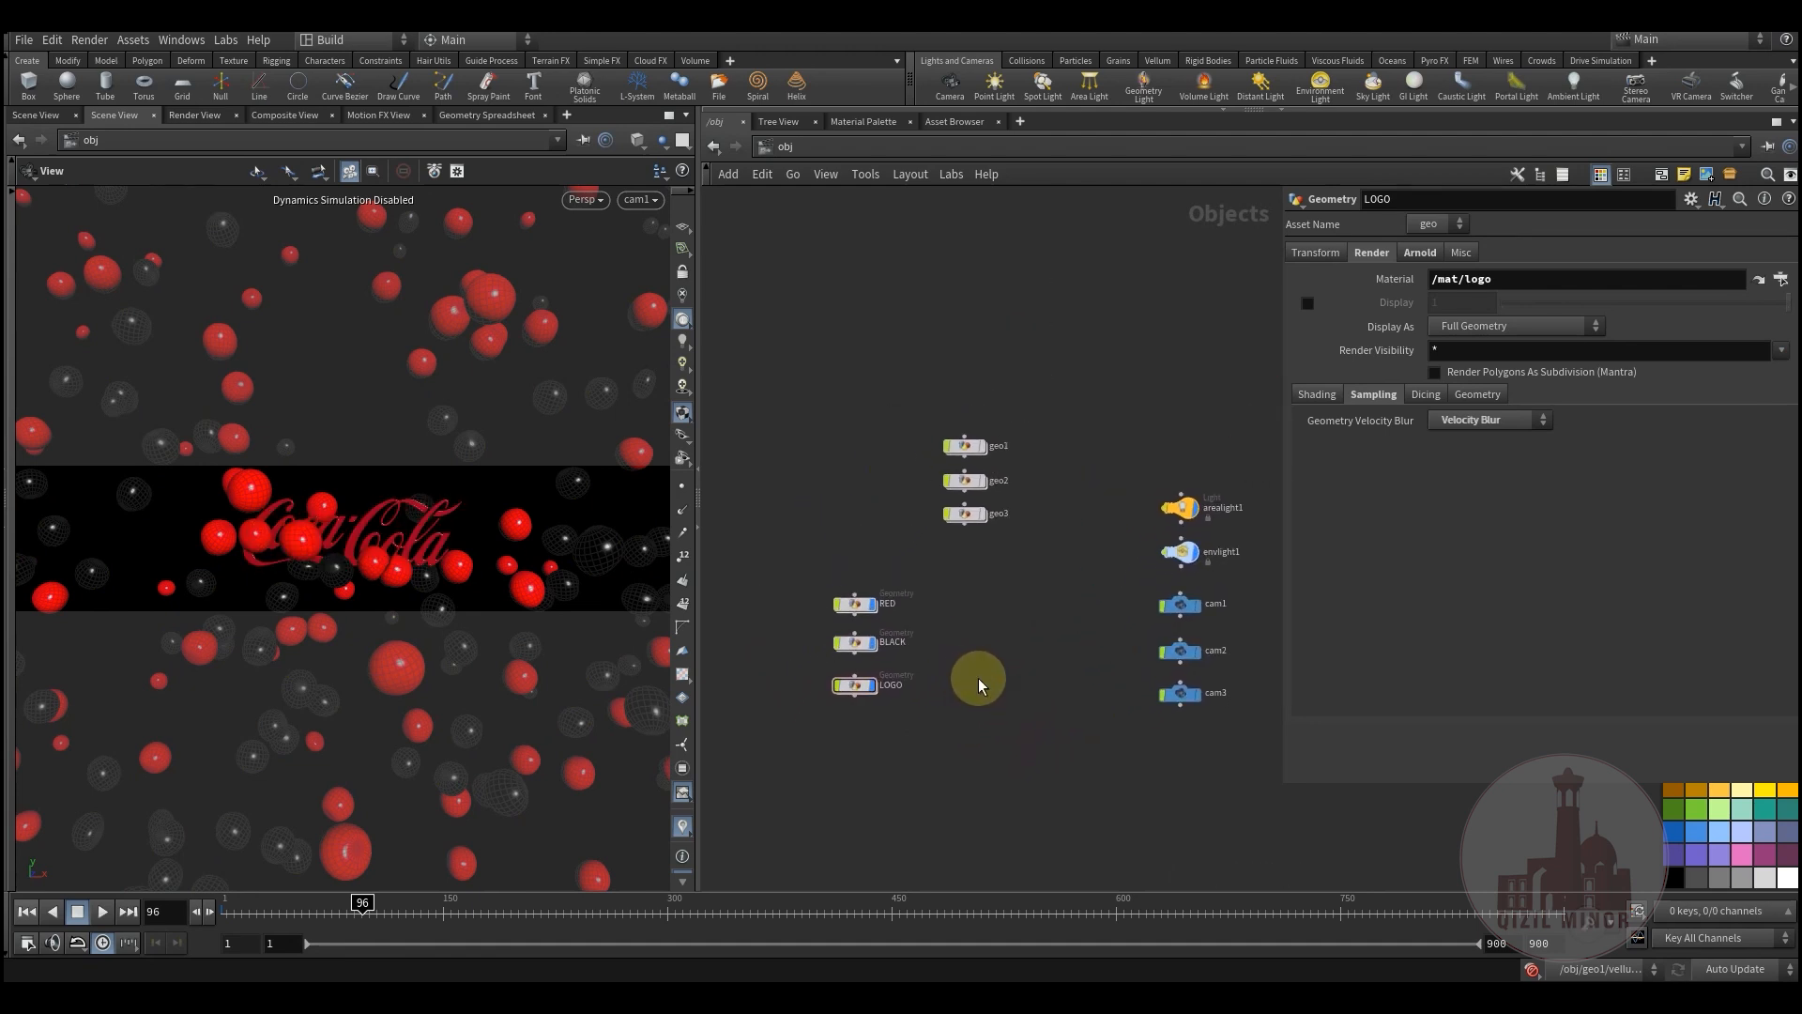
pyautogui.click(809, 147)
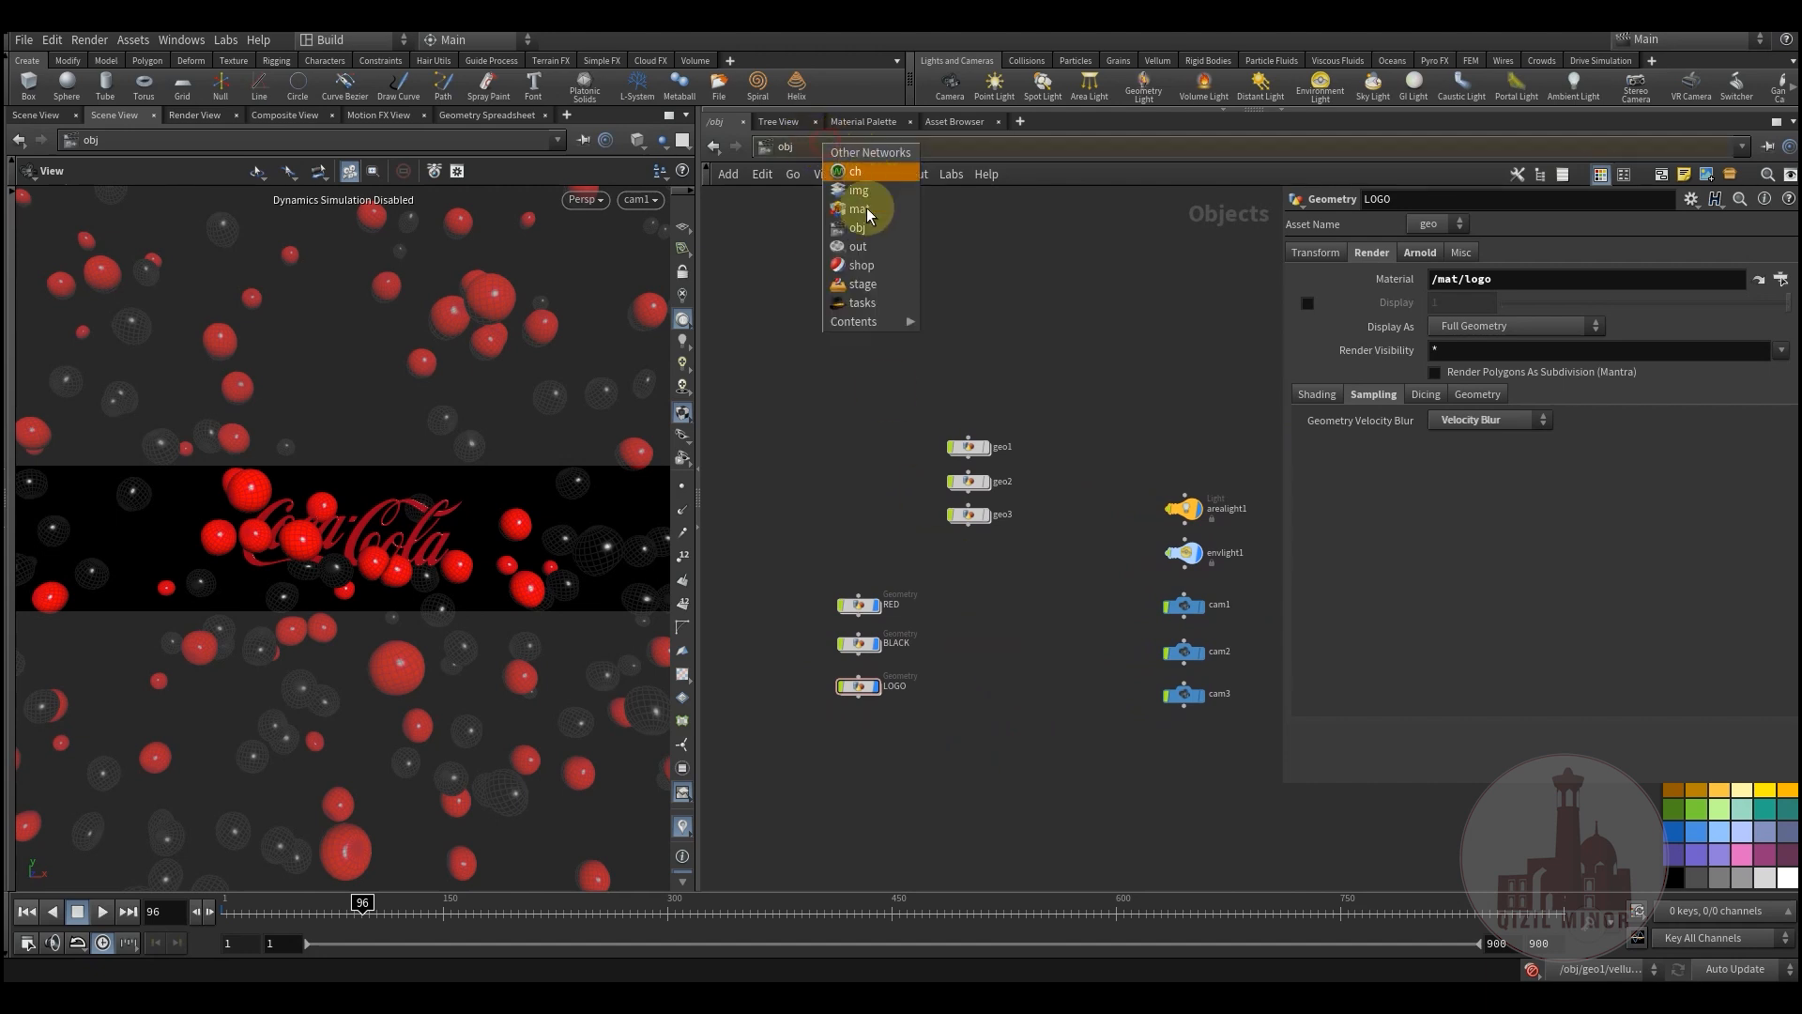
pyautogui.click(858, 227)
pyautogui.click(1056, 526)
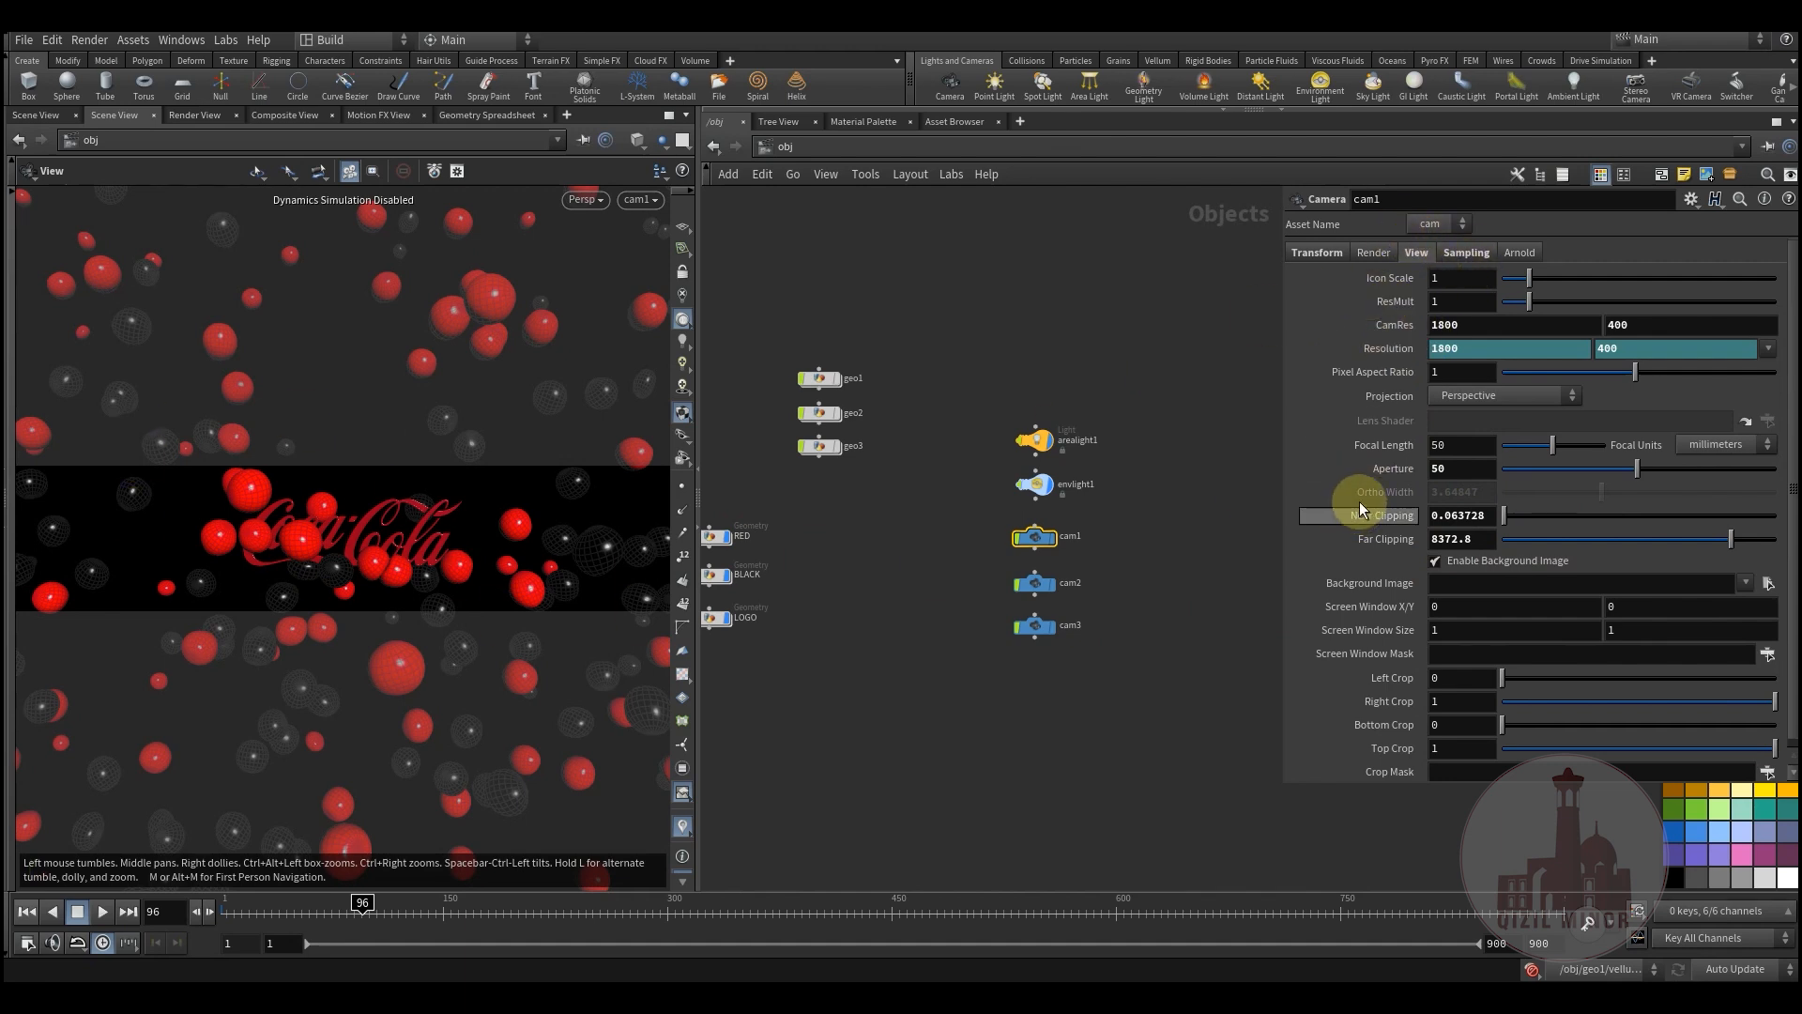
pyautogui.click(1465, 252)
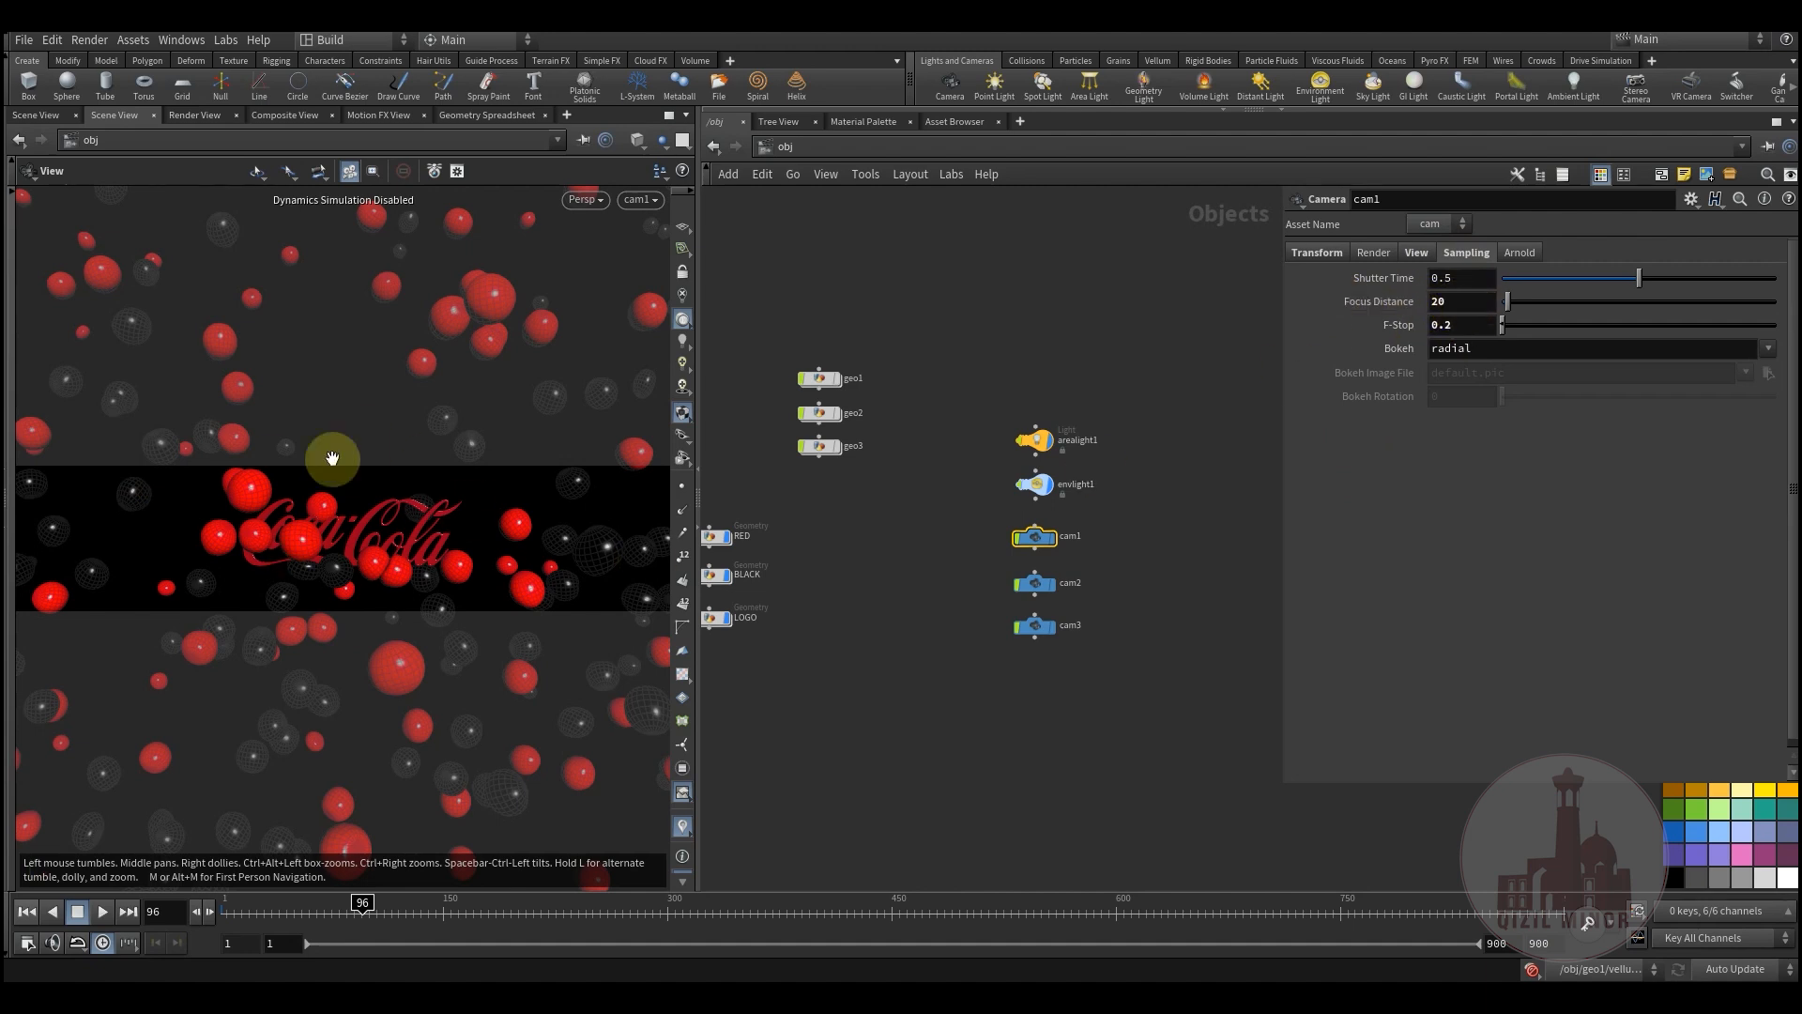
pyautogui.doubleClick(1456, 301)
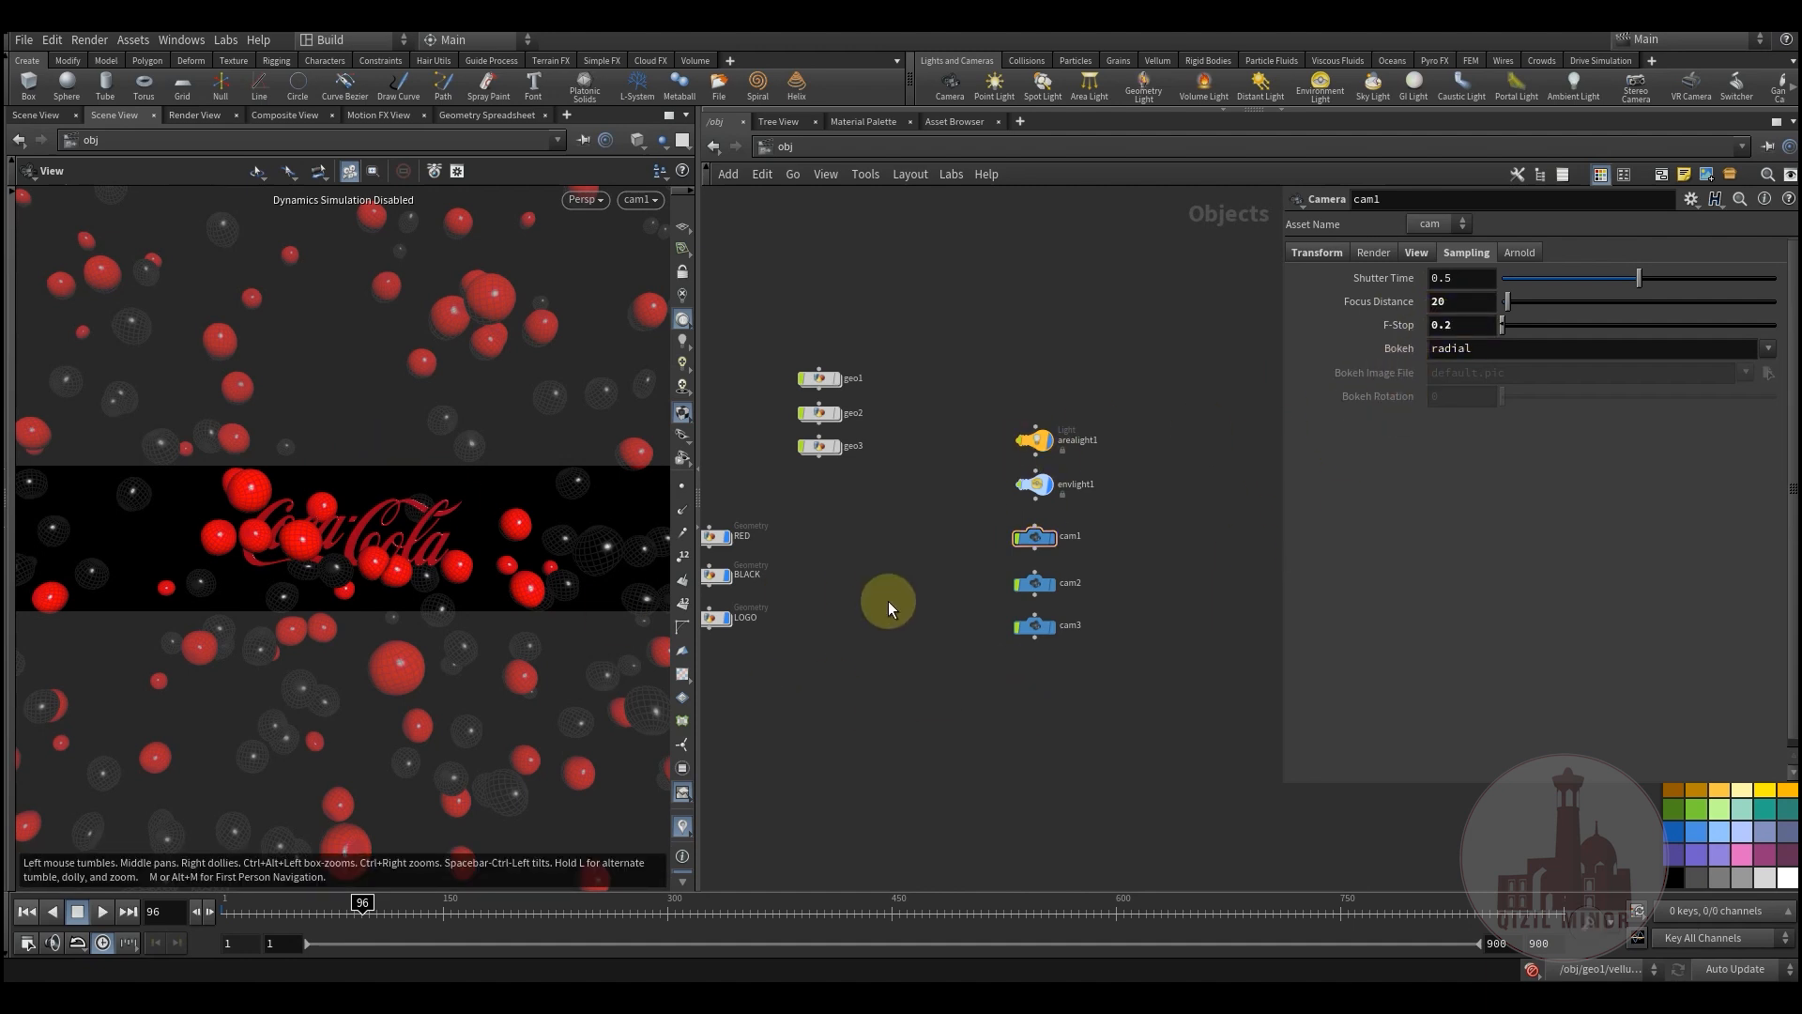
pyautogui.moveTo(935, 600); pyautogui.dragTo(961, 648, button='middle')
# - Go to the out network and examine karma1's denoiser filter, depth of field and motion blur settings
pyautogui.click(848, 147)
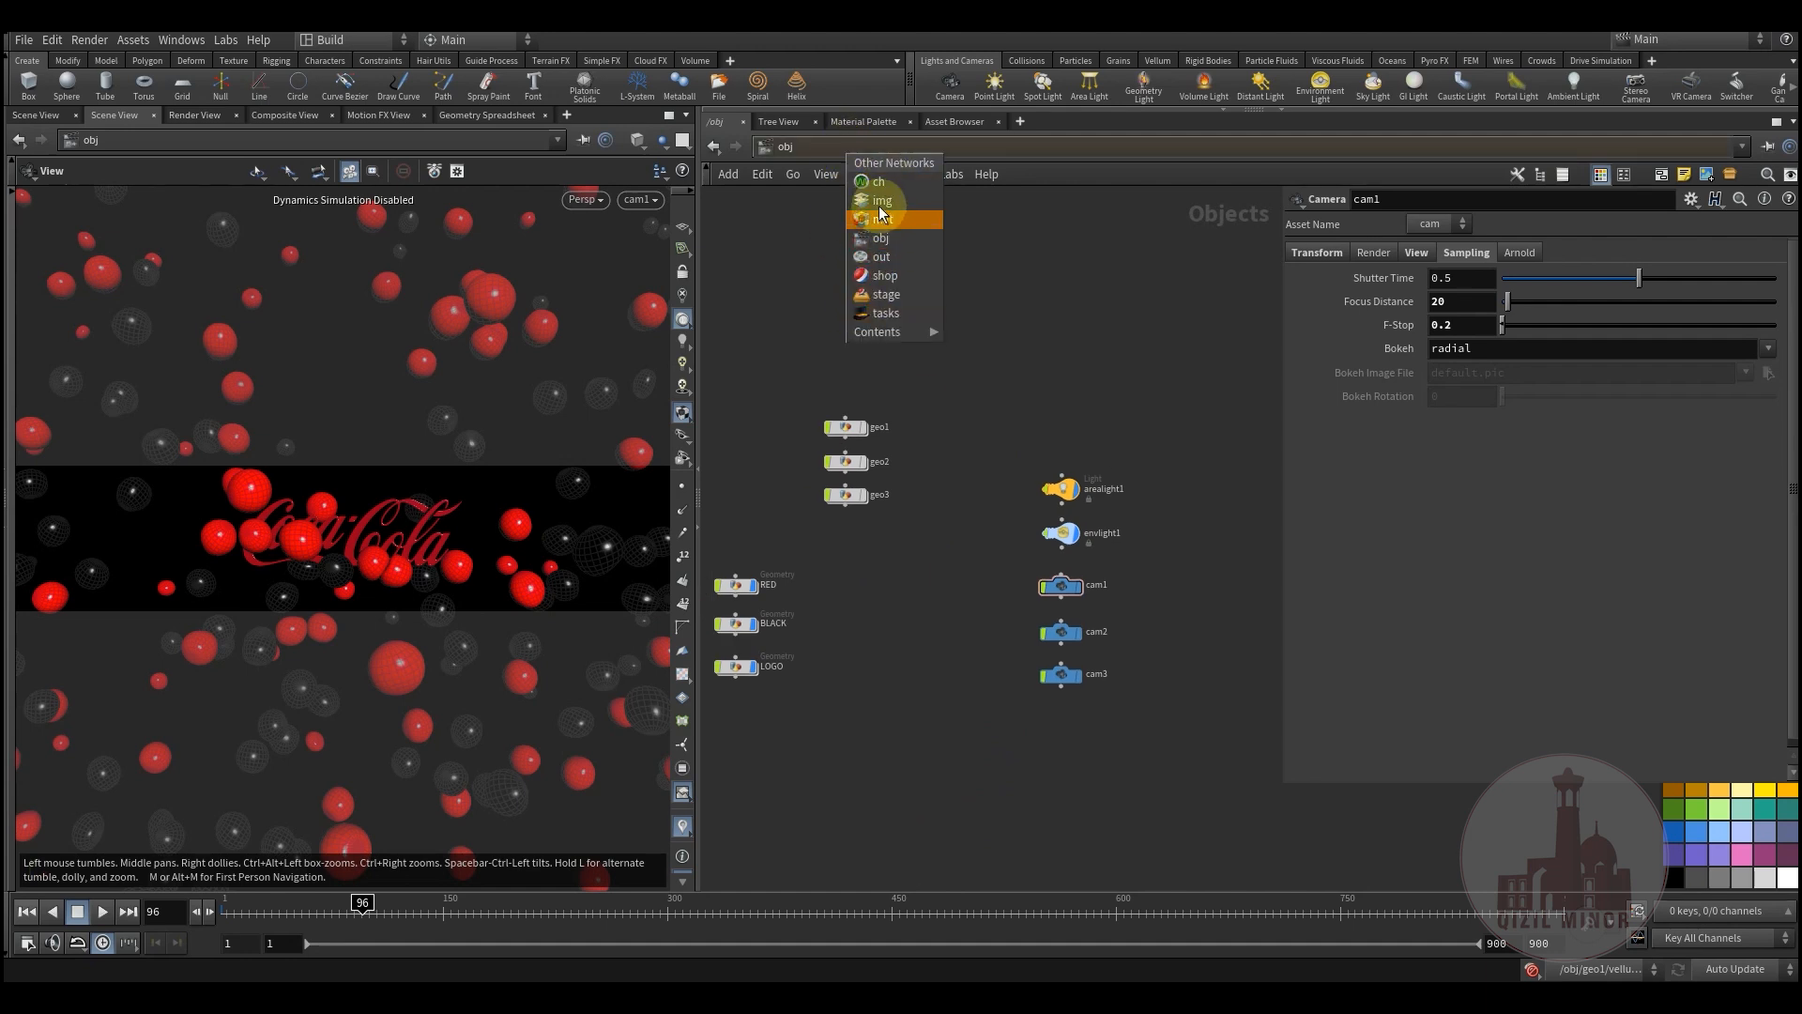
pyautogui.click(886, 256)
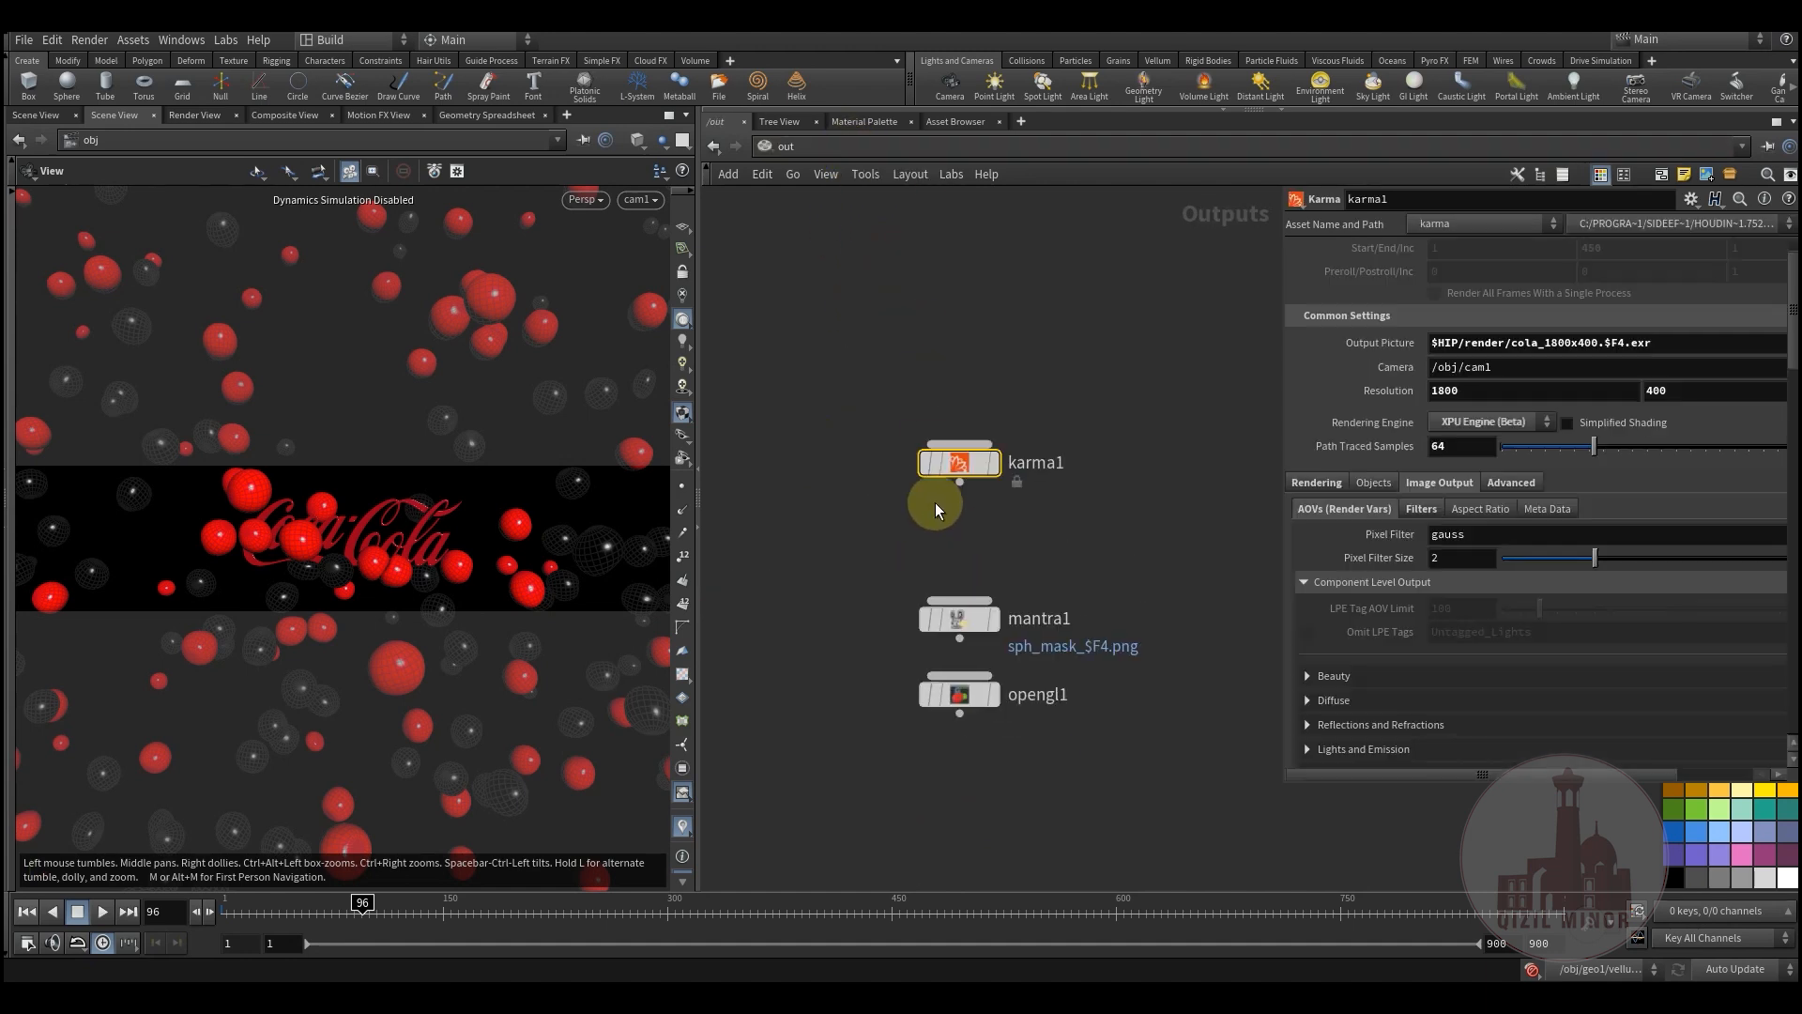
pyautogui.moveTo(865, 451); pyautogui.dragTo(901, 419, button='middle')
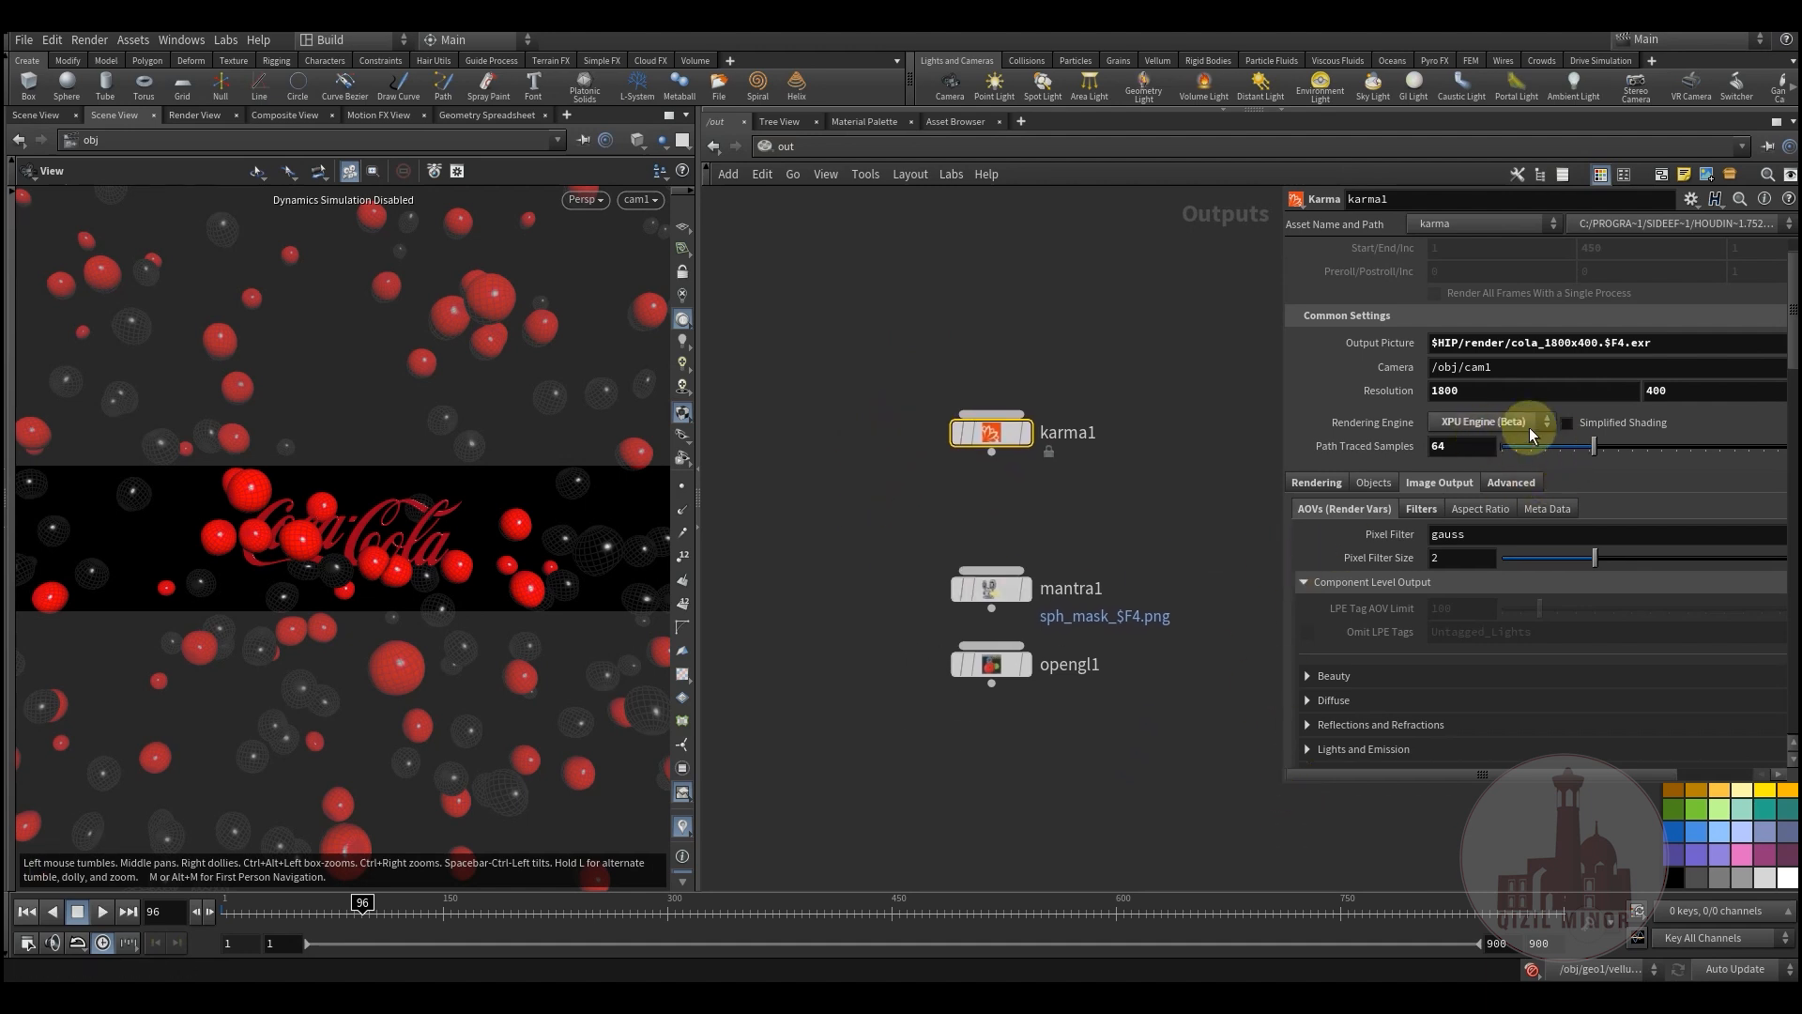
pyautogui.click(1420, 510)
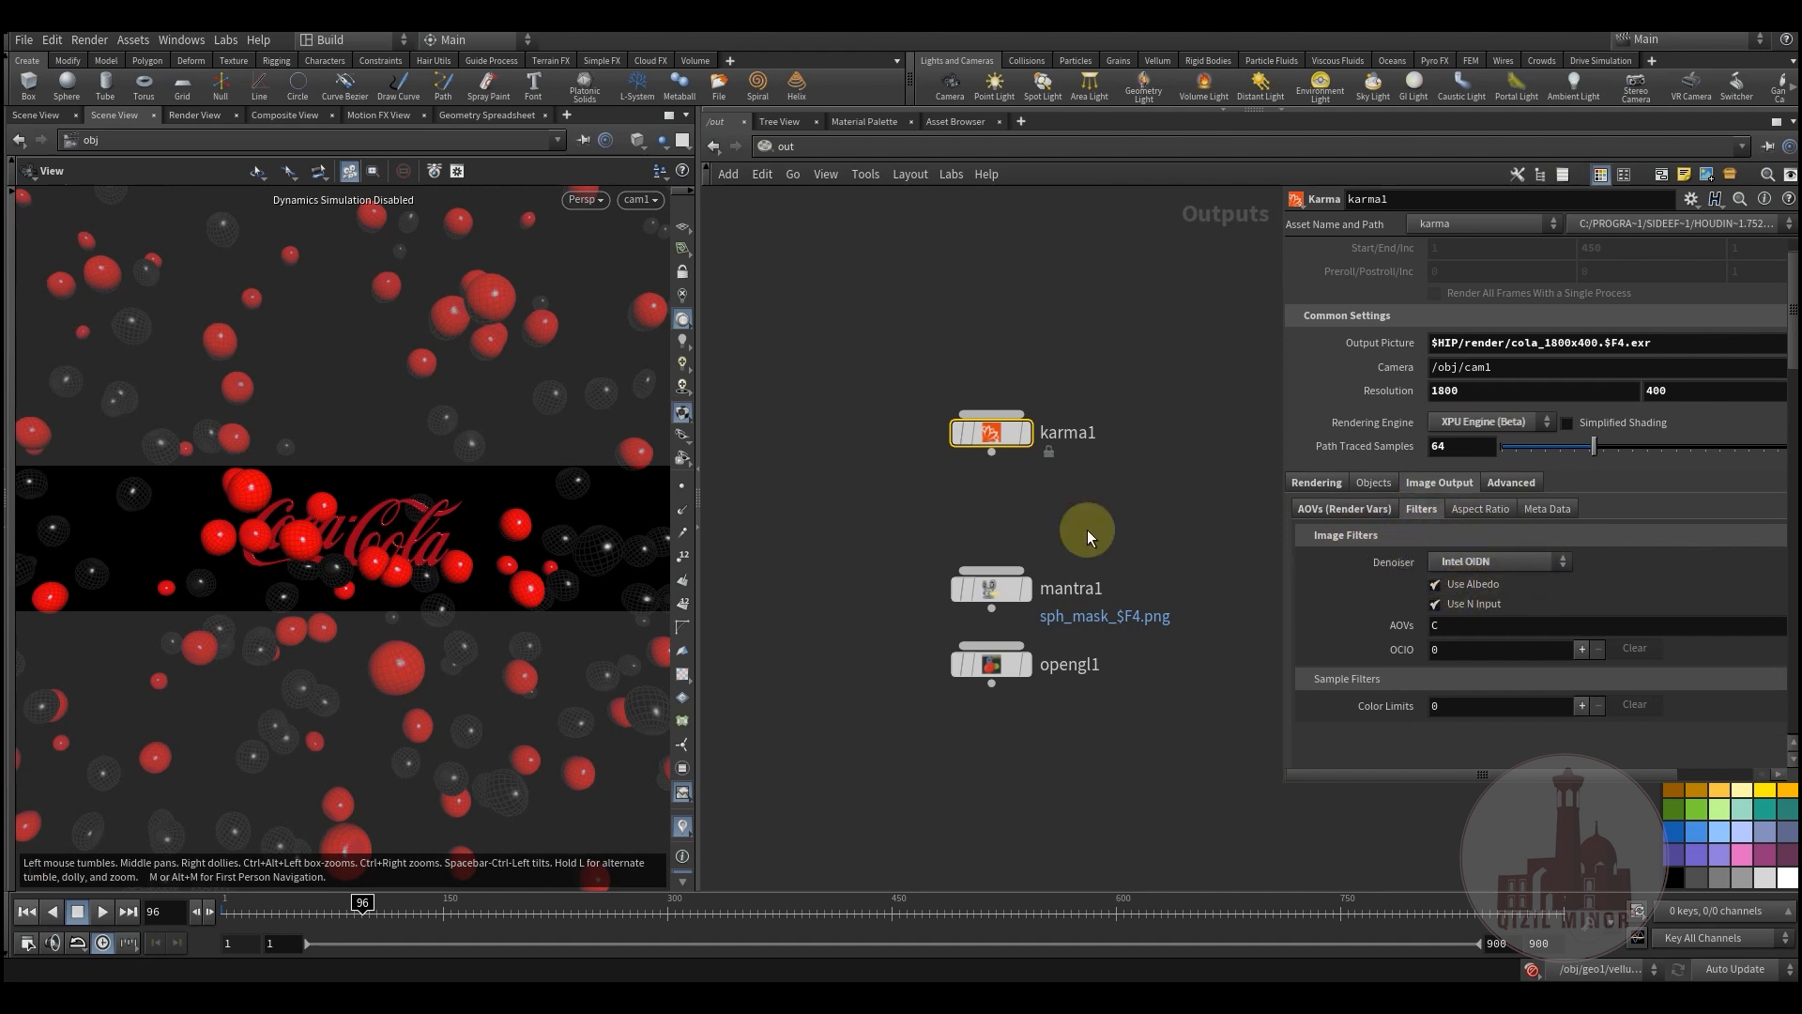
pyautogui.click(1316, 480)
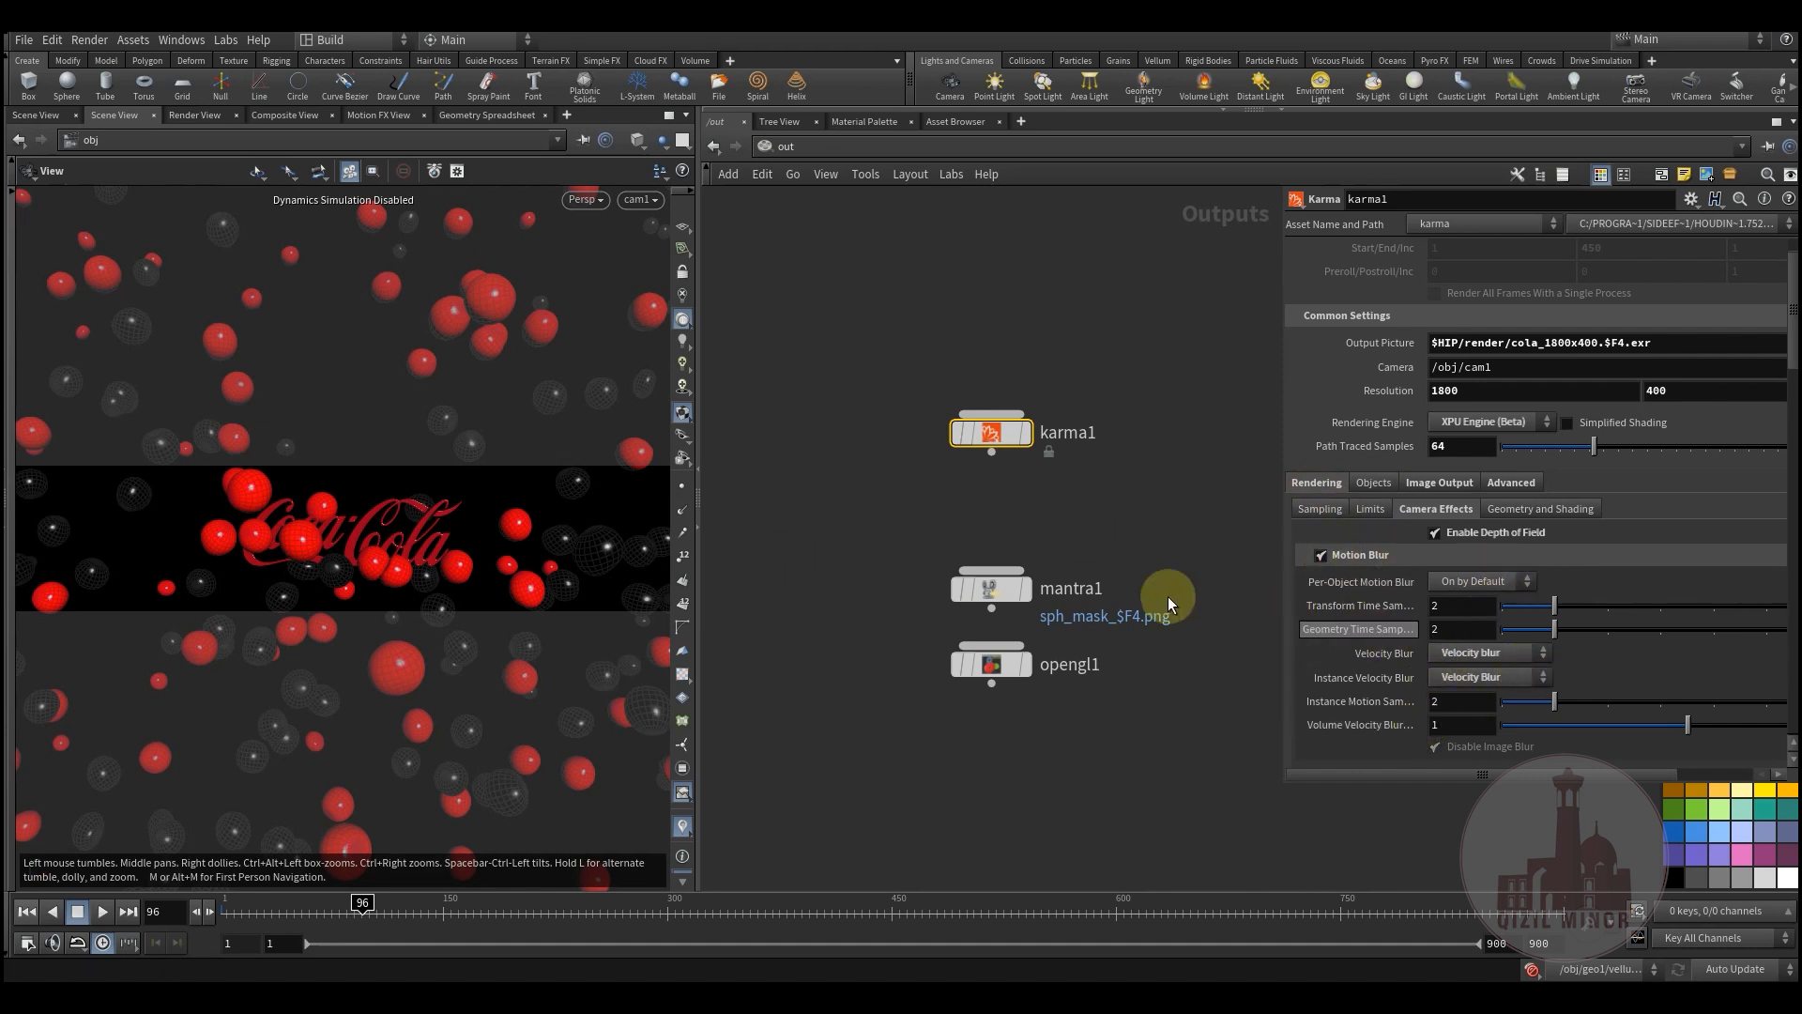
pyautogui.moveTo(852, 538); pyautogui.dragTo(889, 574, button='middle')
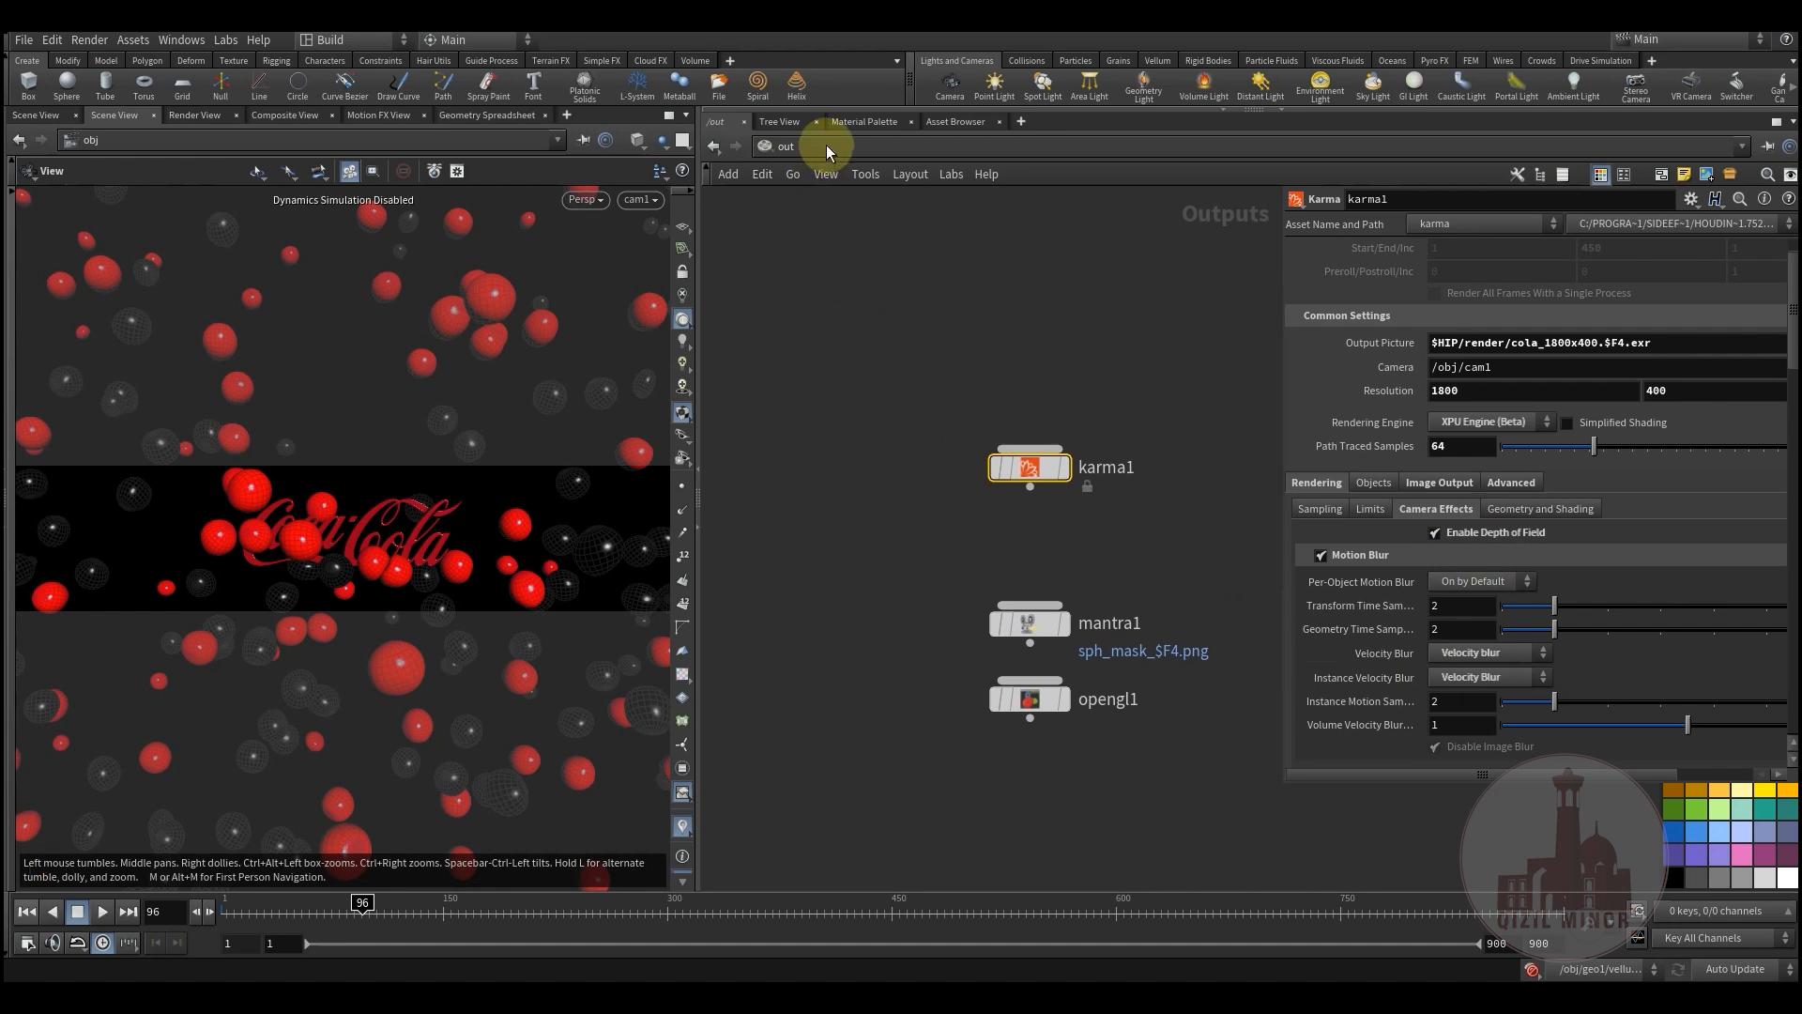
# - Return to the object network and check the Geometry Velocity Blur setting shared by RED, BLACK and LOGO
pyautogui.click(826, 145)
pyautogui.click(871, 235)
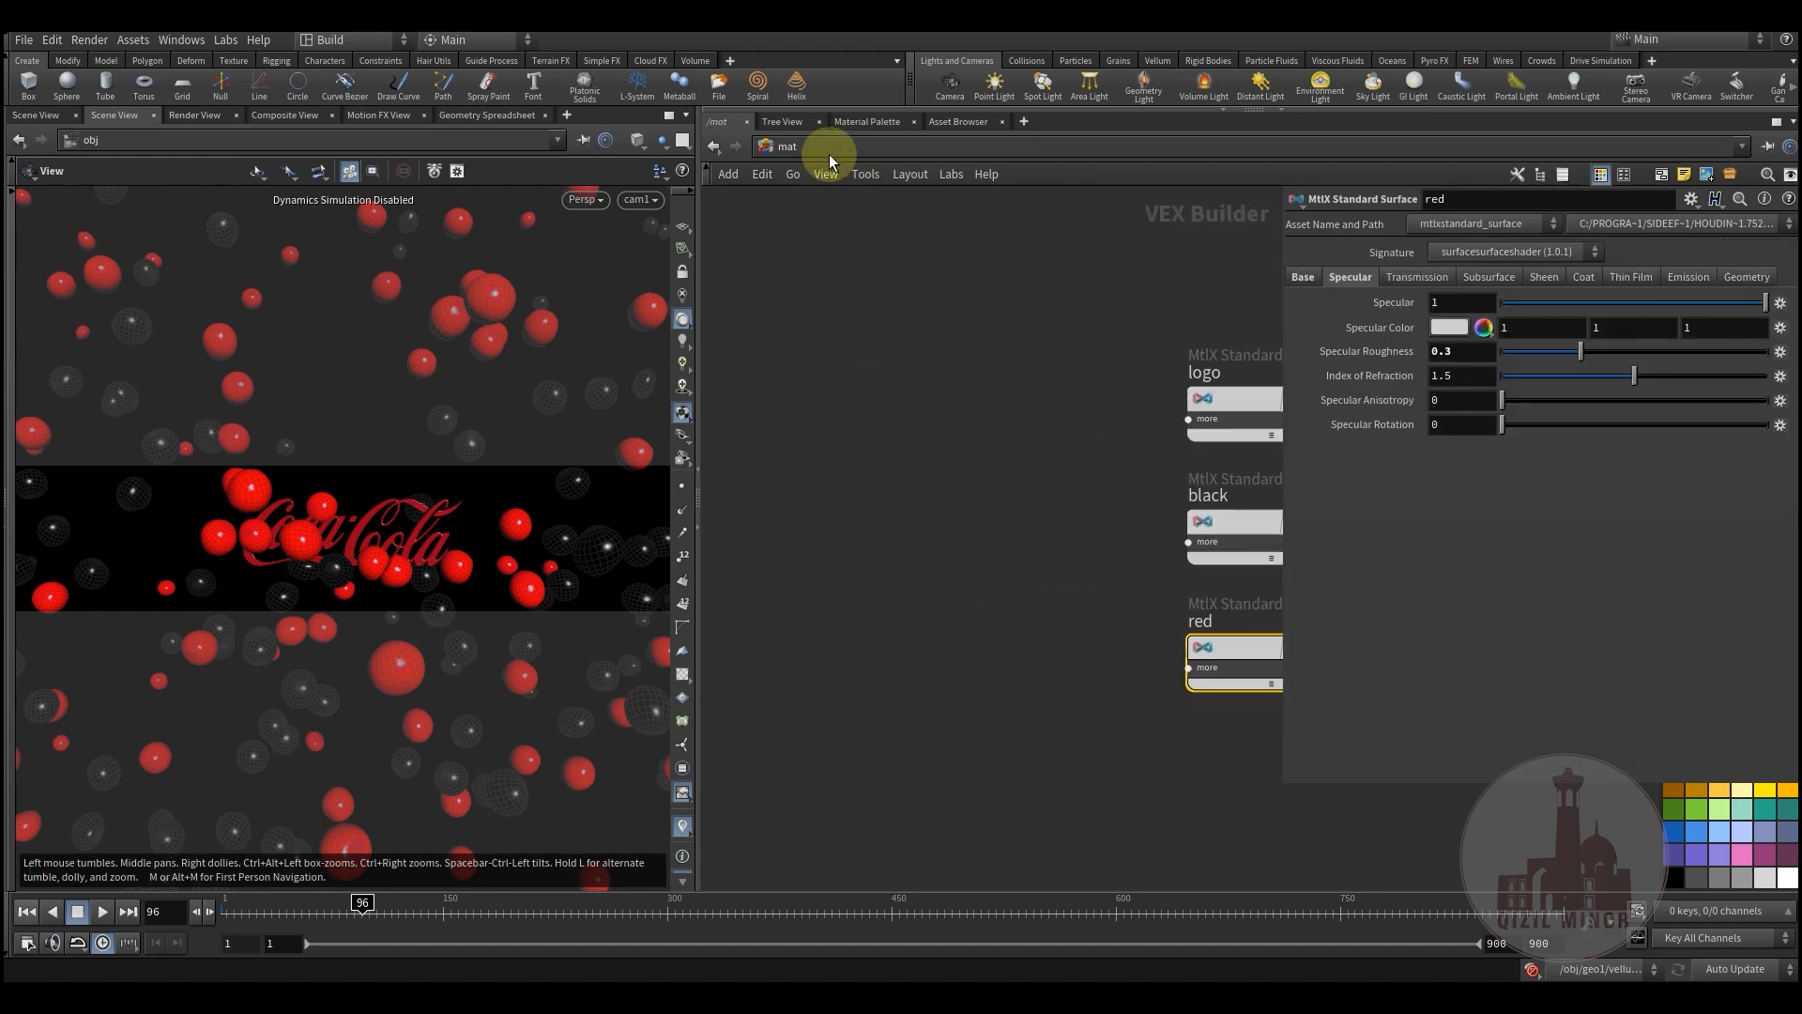
pyautogui.click(830, 150)
pyautogui.click(852, 247)
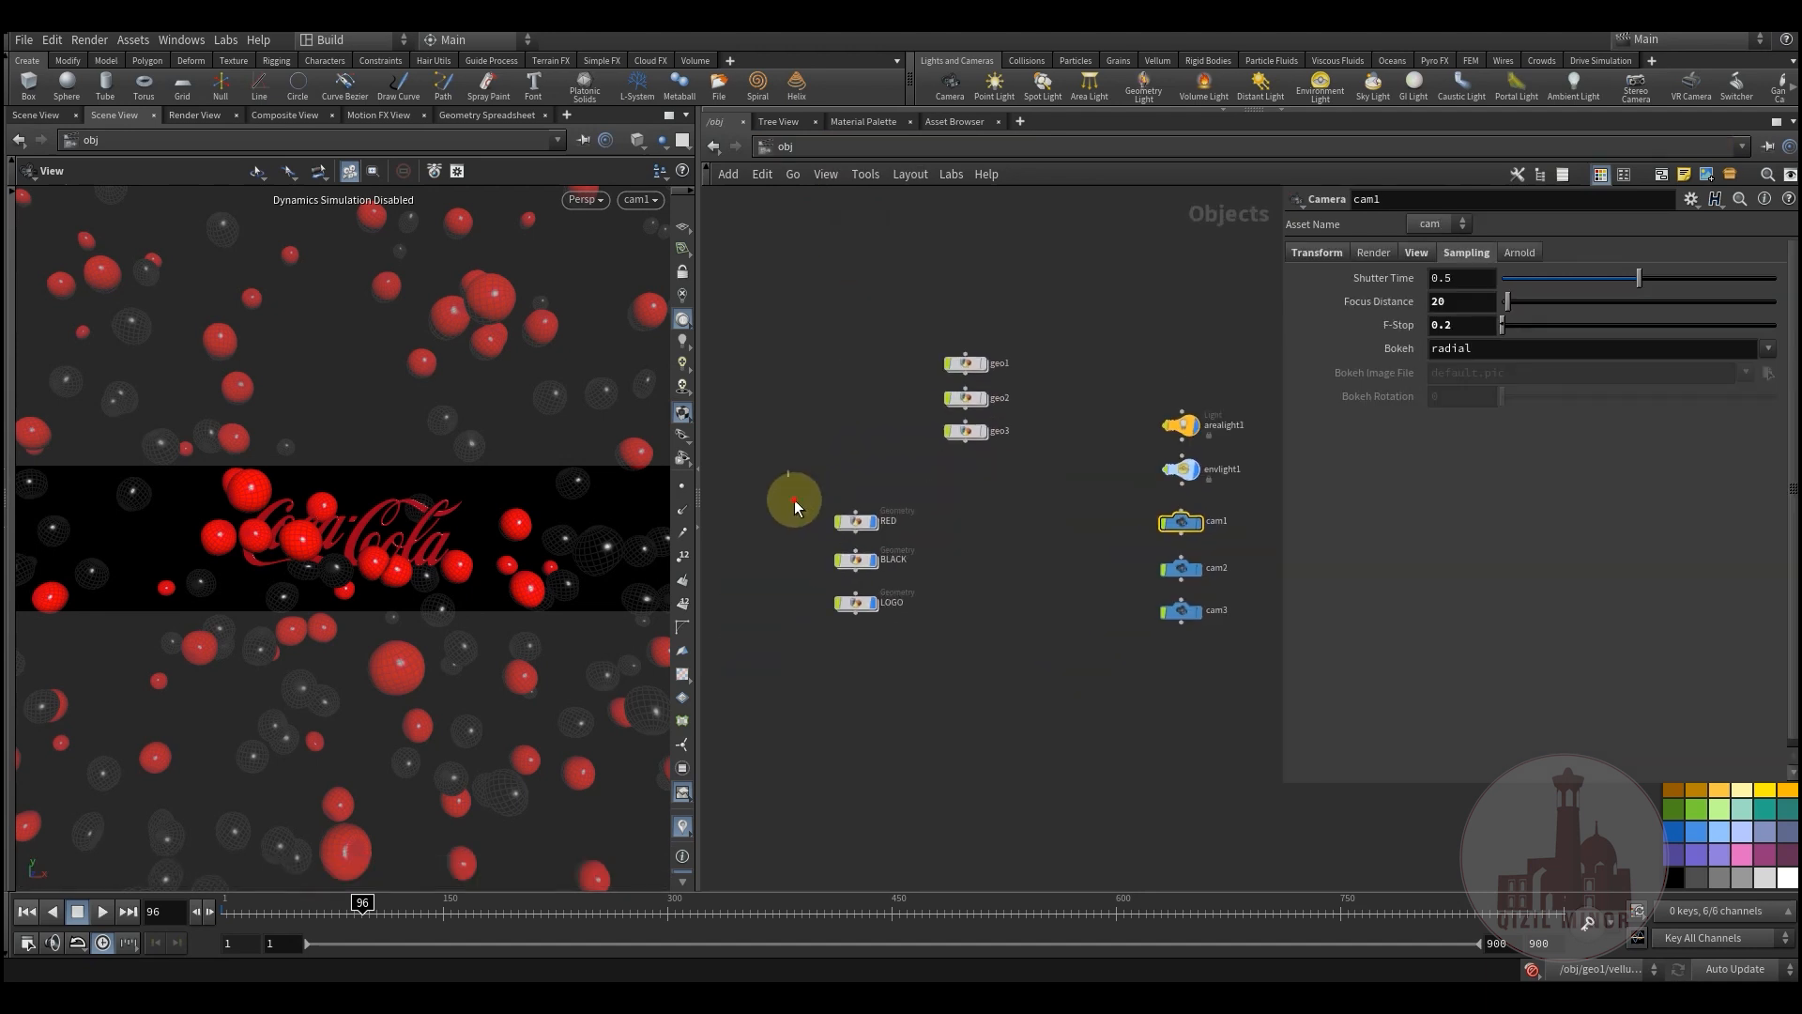
pyautogui.moveTo(795, 507); pyautogui.dragTo(916, 619)
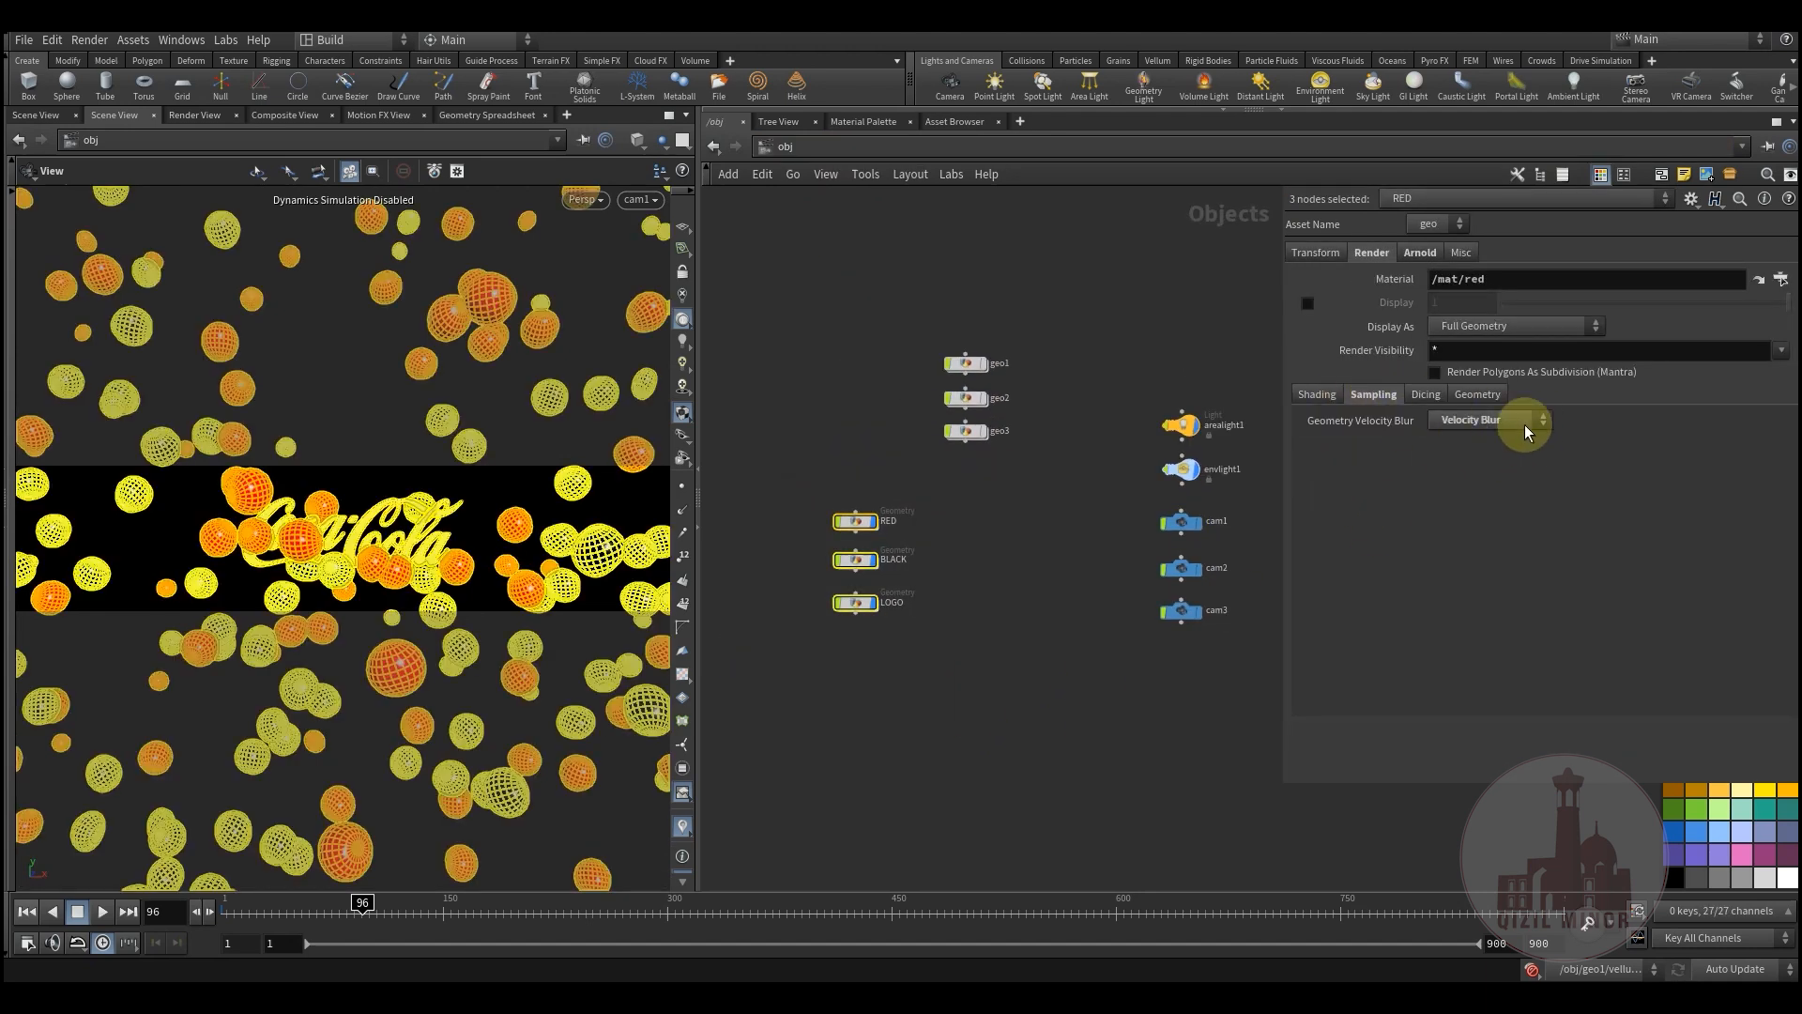
pyautogui.moveTo(959, 543); pyautogui.dragTo(953, 618, button='middle')
pyautogui.click(939, 567)
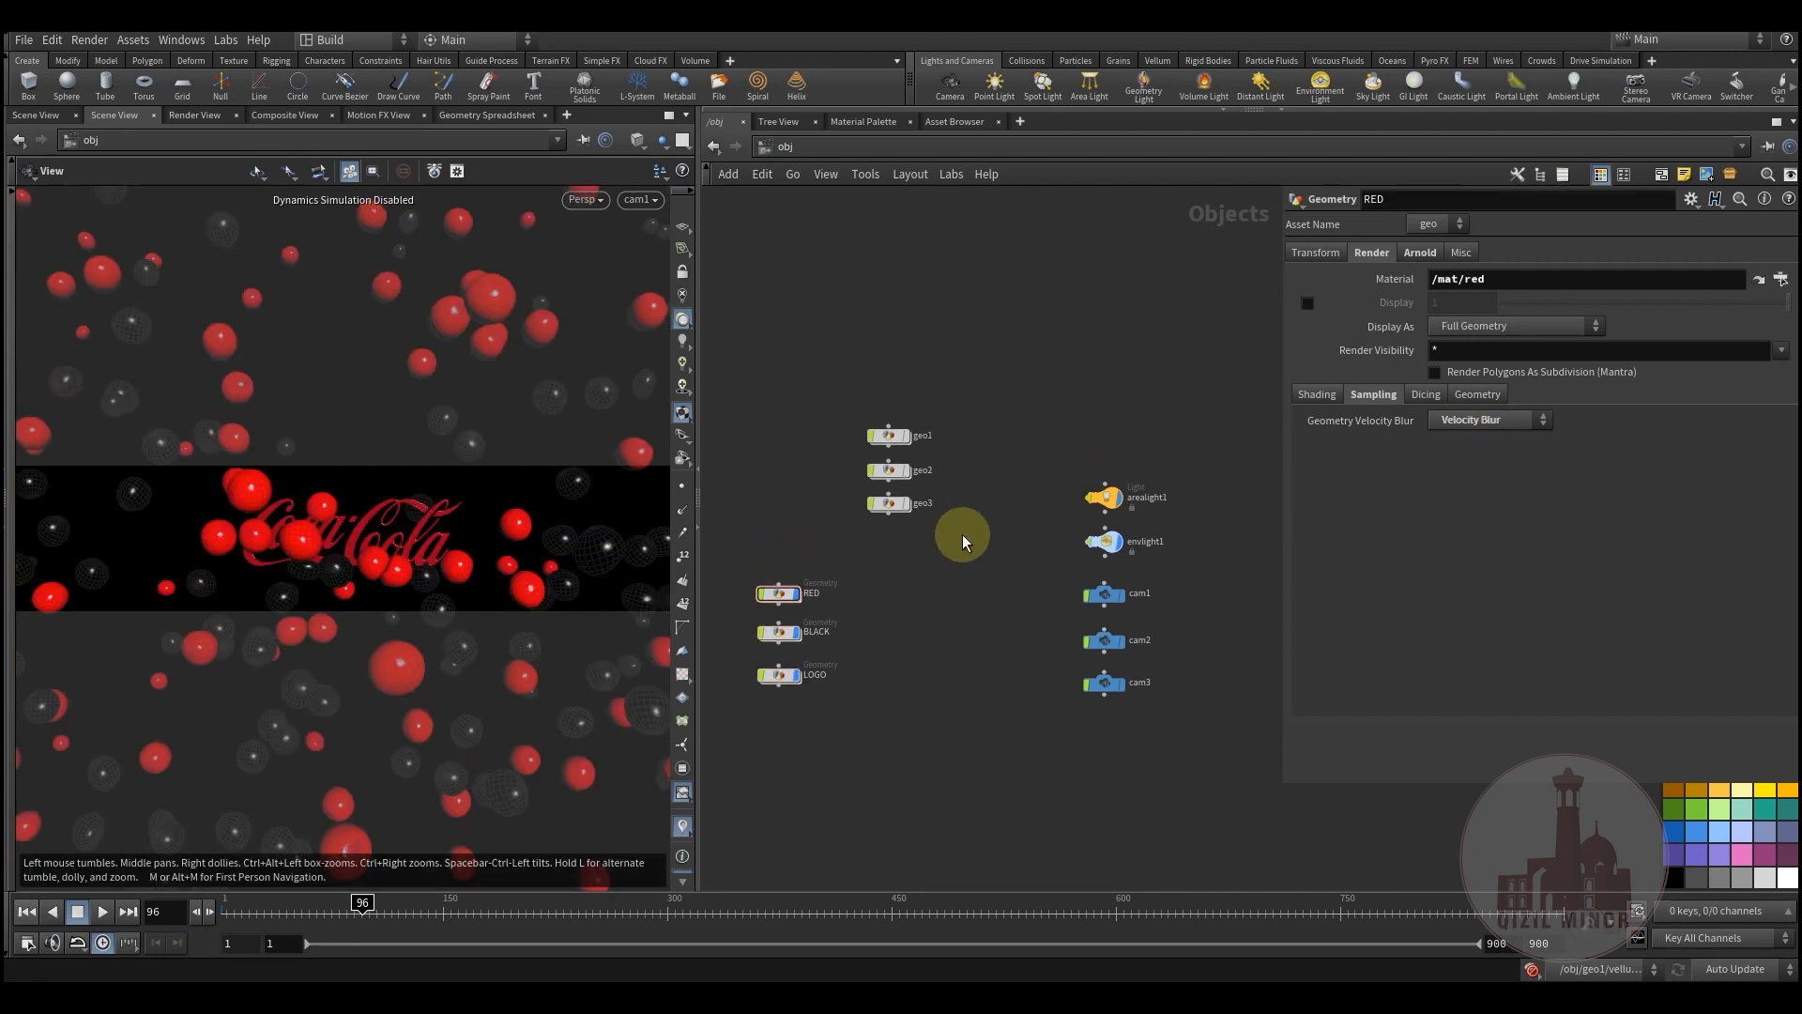
pyautogui.moveTo(962, 541); pyautogui.dragTo(957, 553, button='middle')
pyautogui.moveTo(1012, 433); pyautogui.dragTo(982, 336, button='middle')
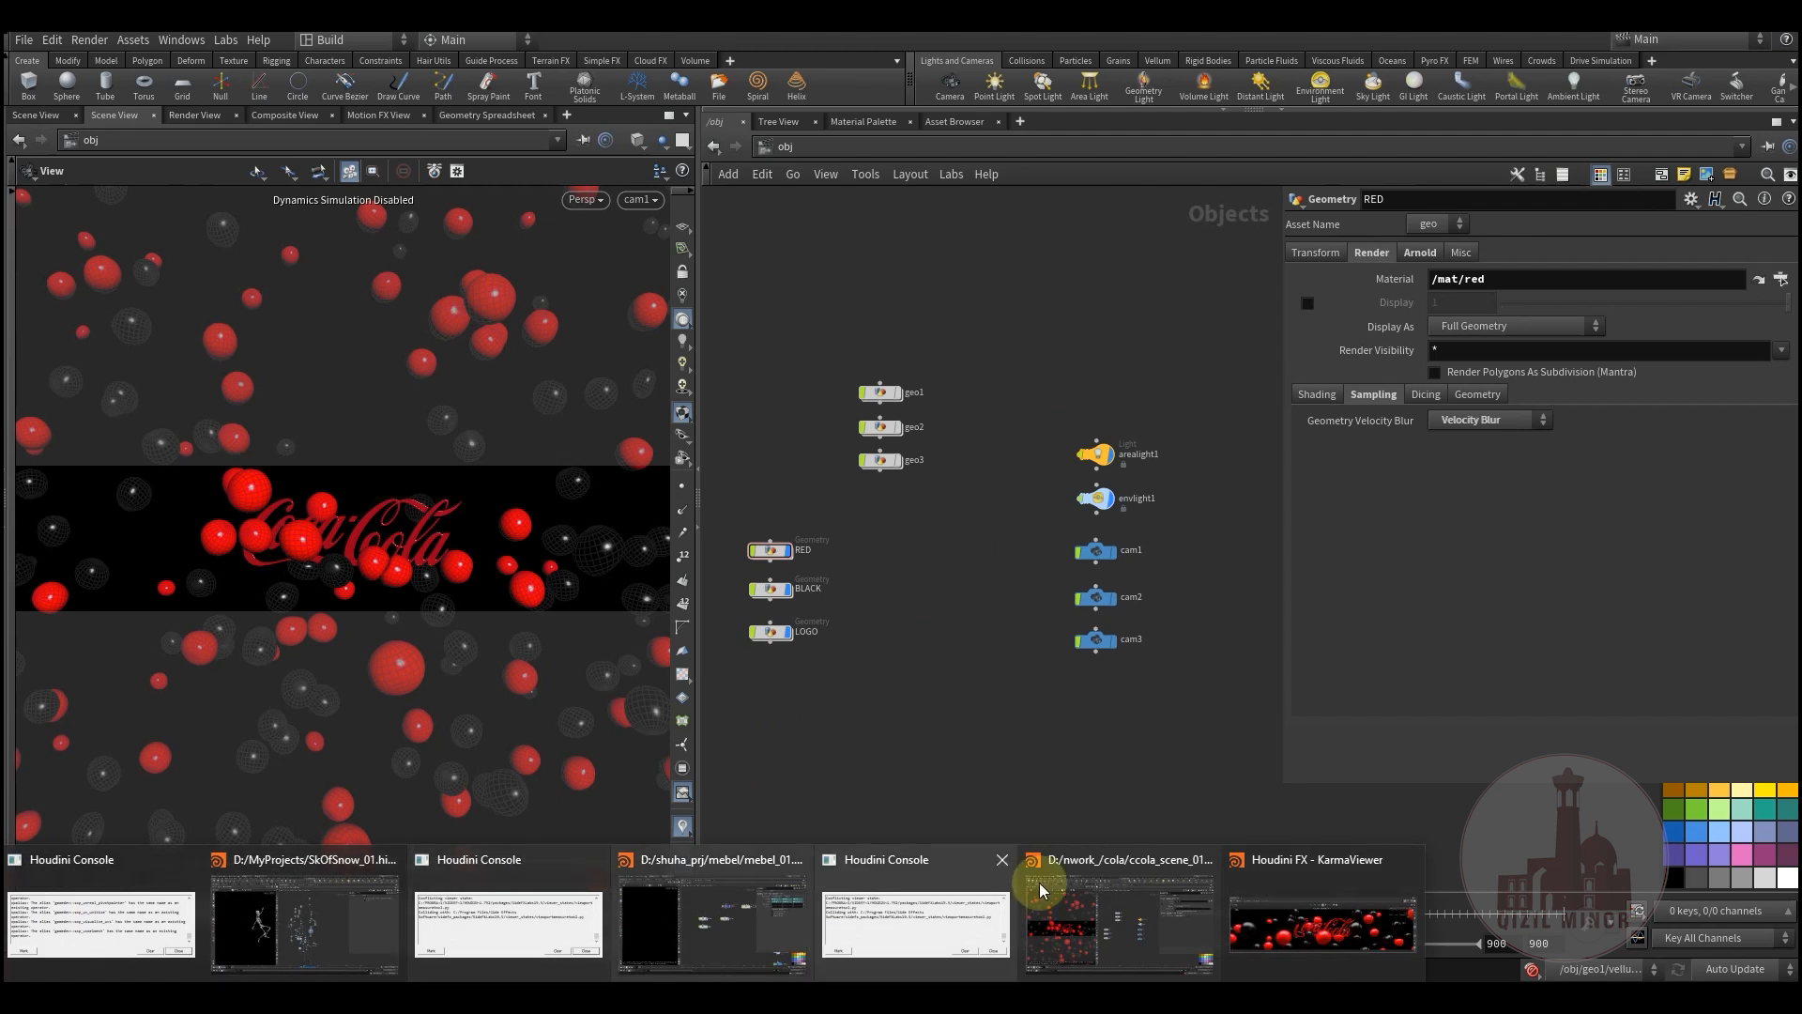
# - Bring up the KarmaViewer window and place it above the object network to view the render
pyautogui.moveTo(526, 997)
pyautogui.click(1263, 903)
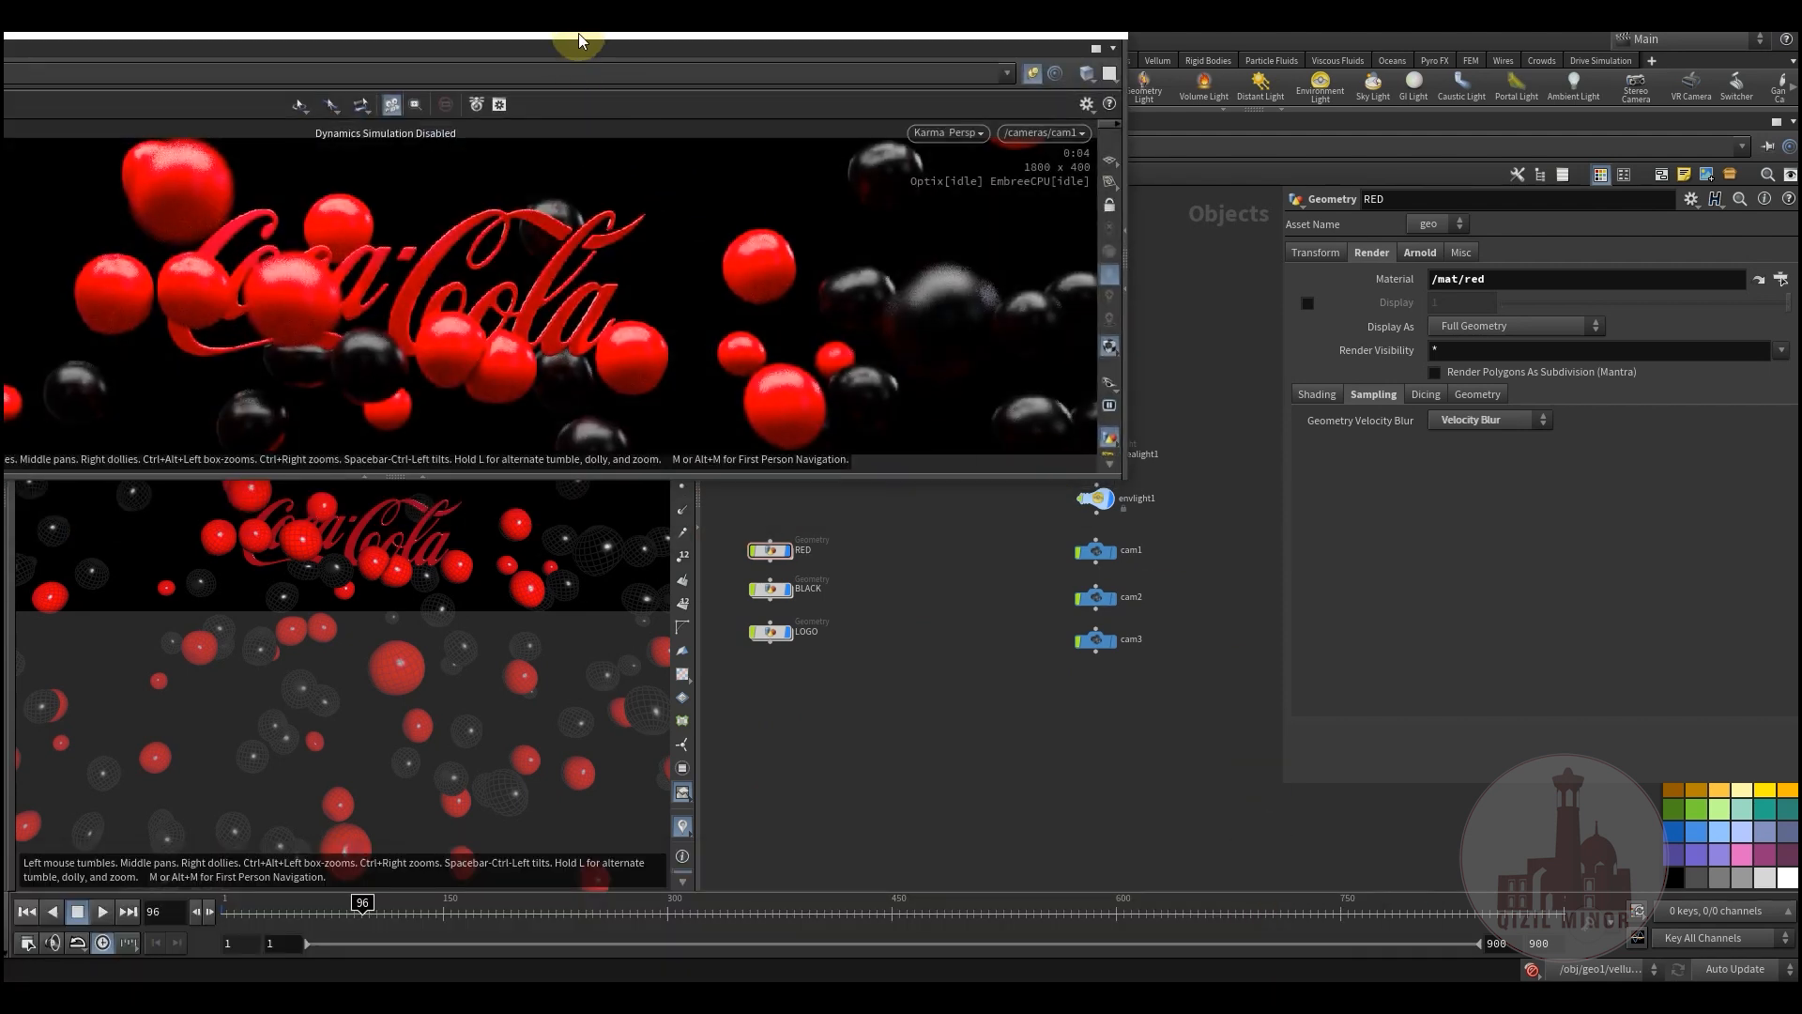
pyautogui.moveTo(579, 35); pyautogui.dragTo(1090, 97)
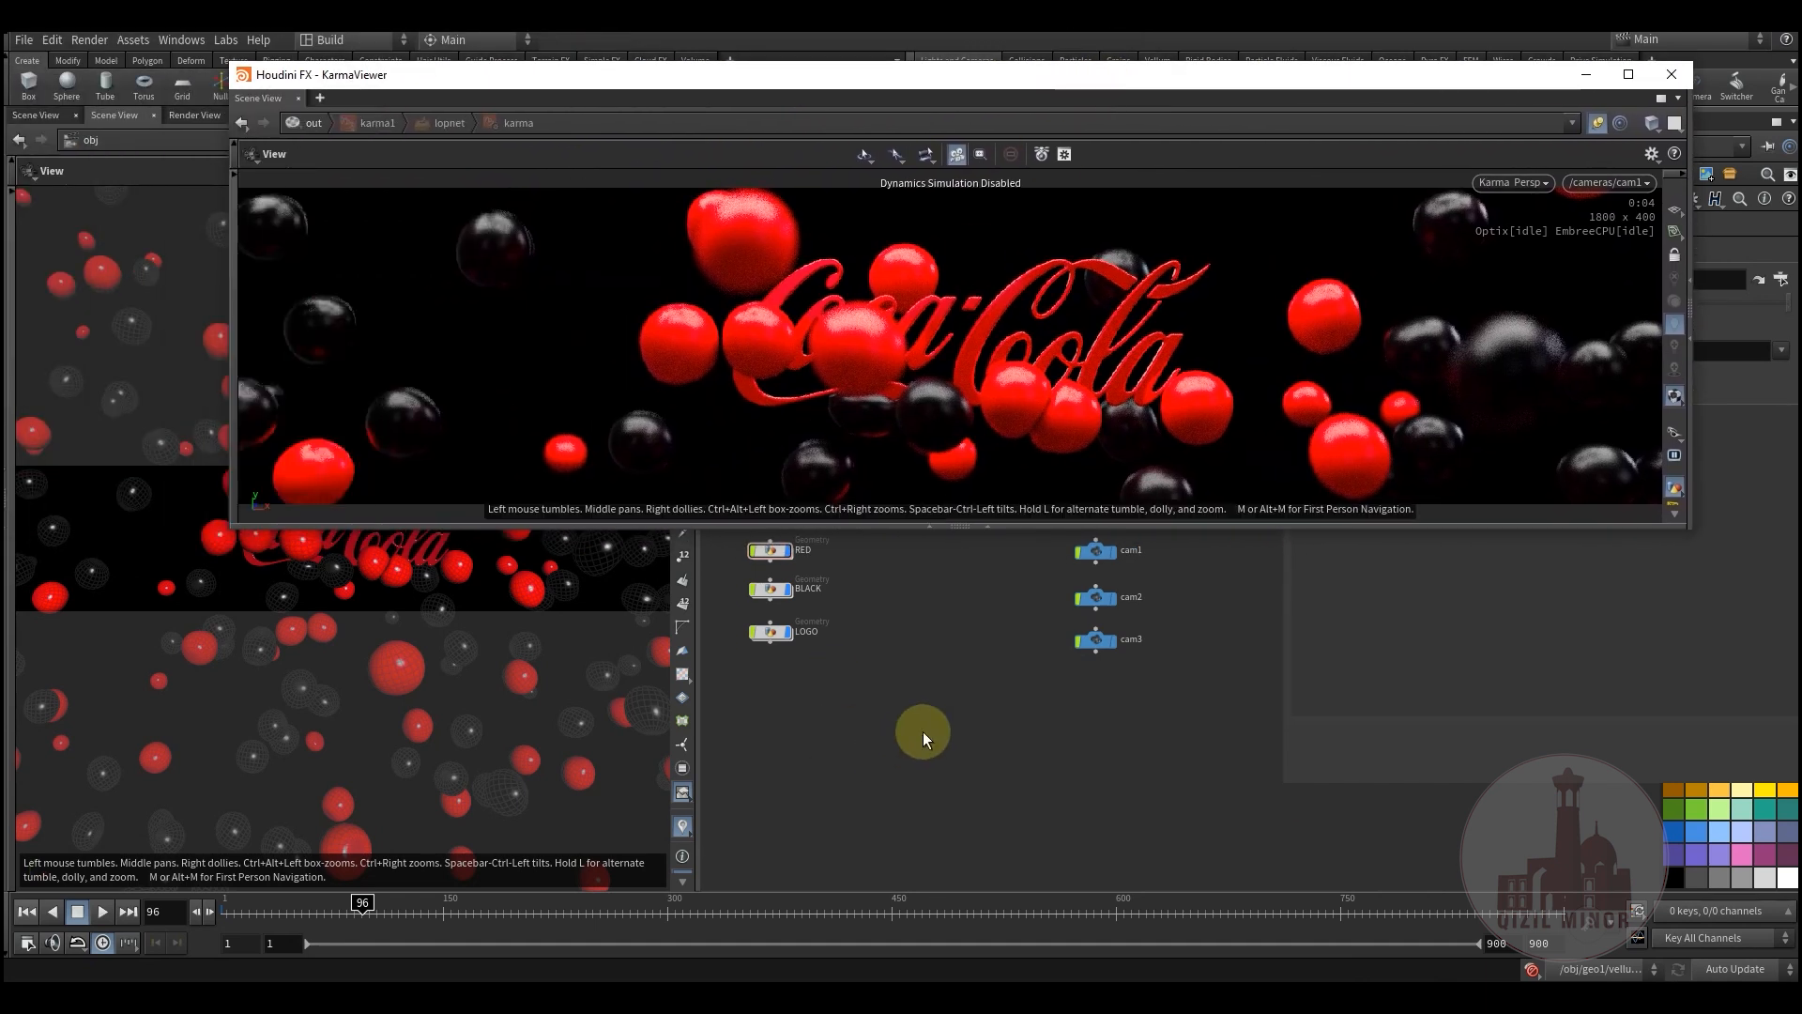
pyautogui.moveTo(948, 656); pyautogui.dragTo(999, 783, button='middle')
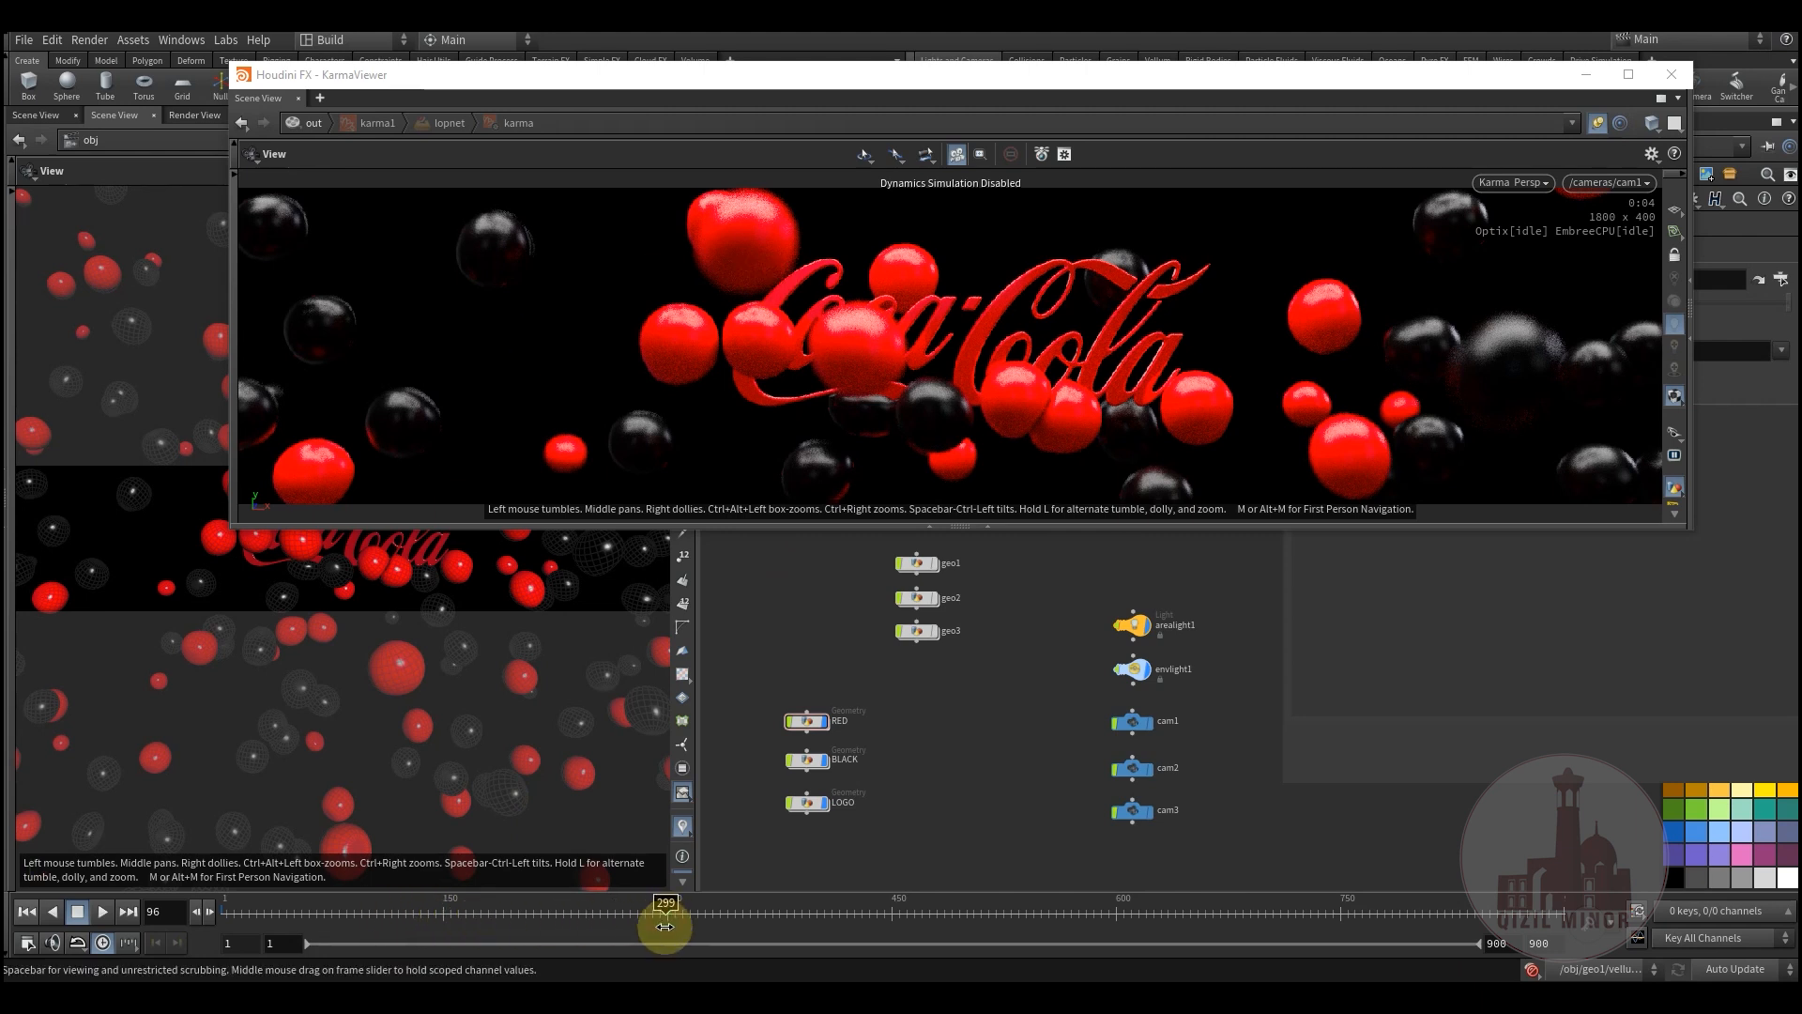
# - Move the timeline to frame 299 and on to frame 305 to preview both renders in the Karma viewer
pyautogui.click(663, 924)
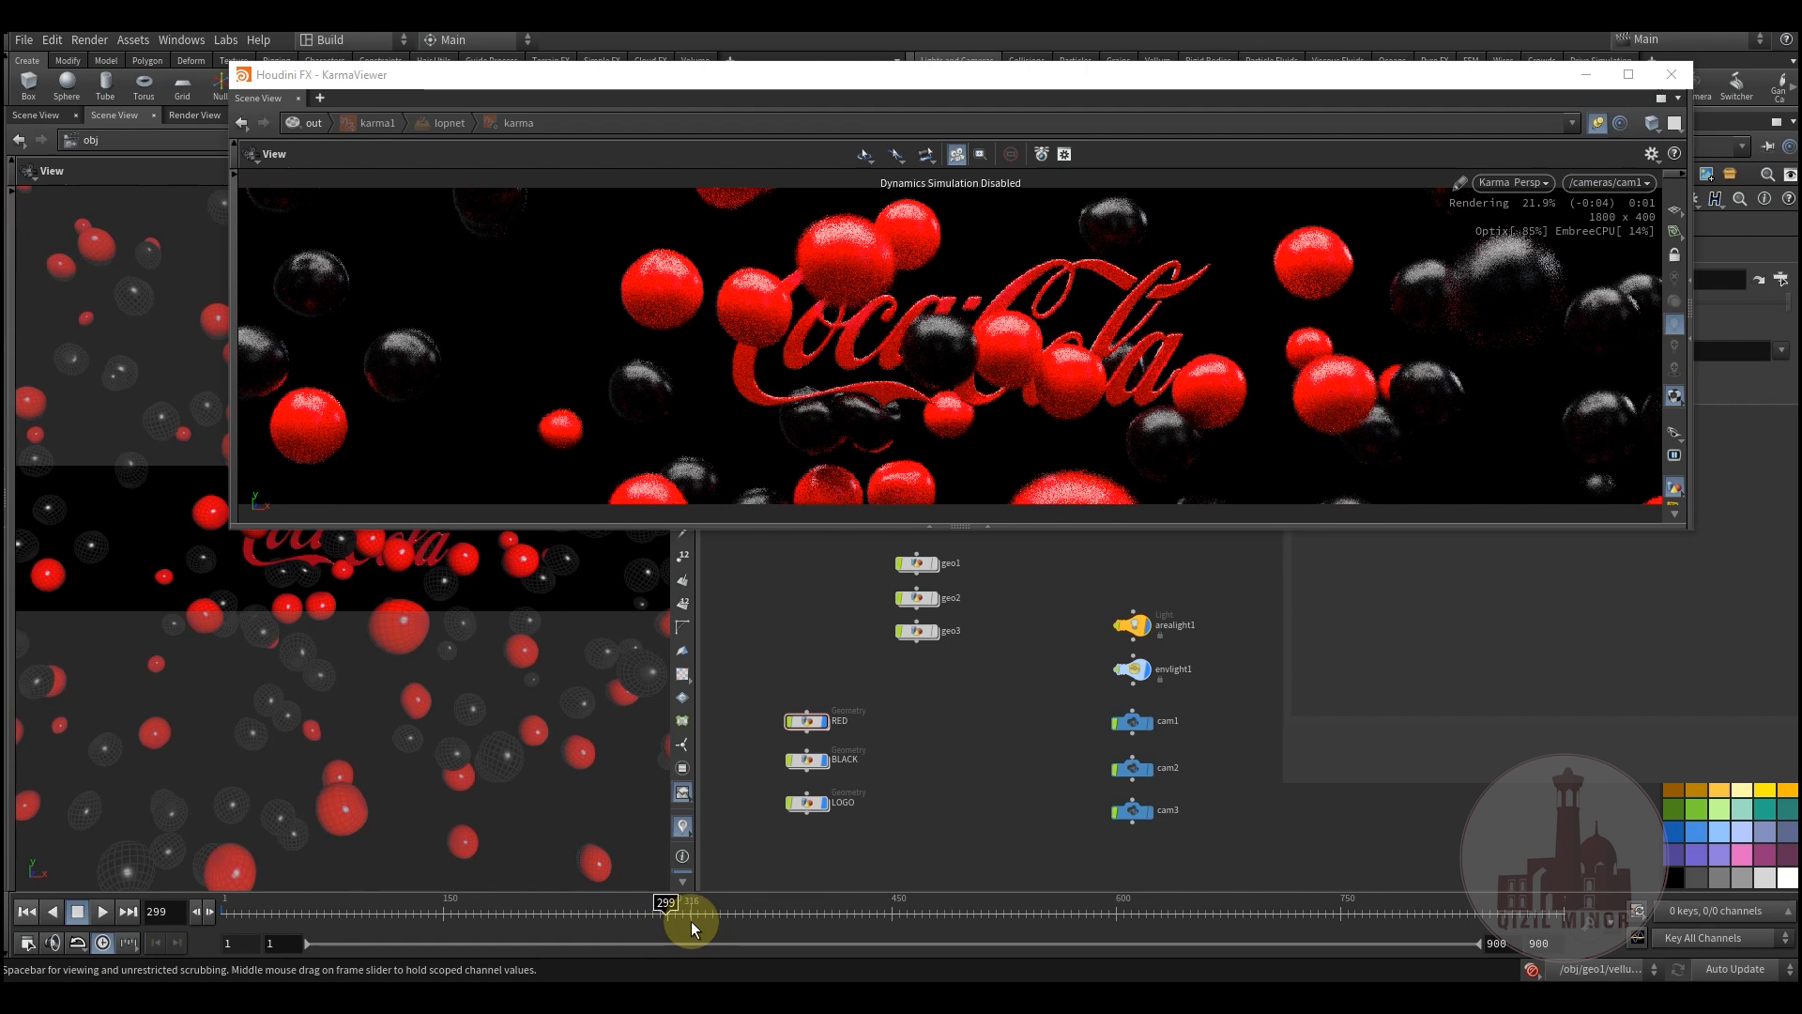
pyautogui.click(687, 923)
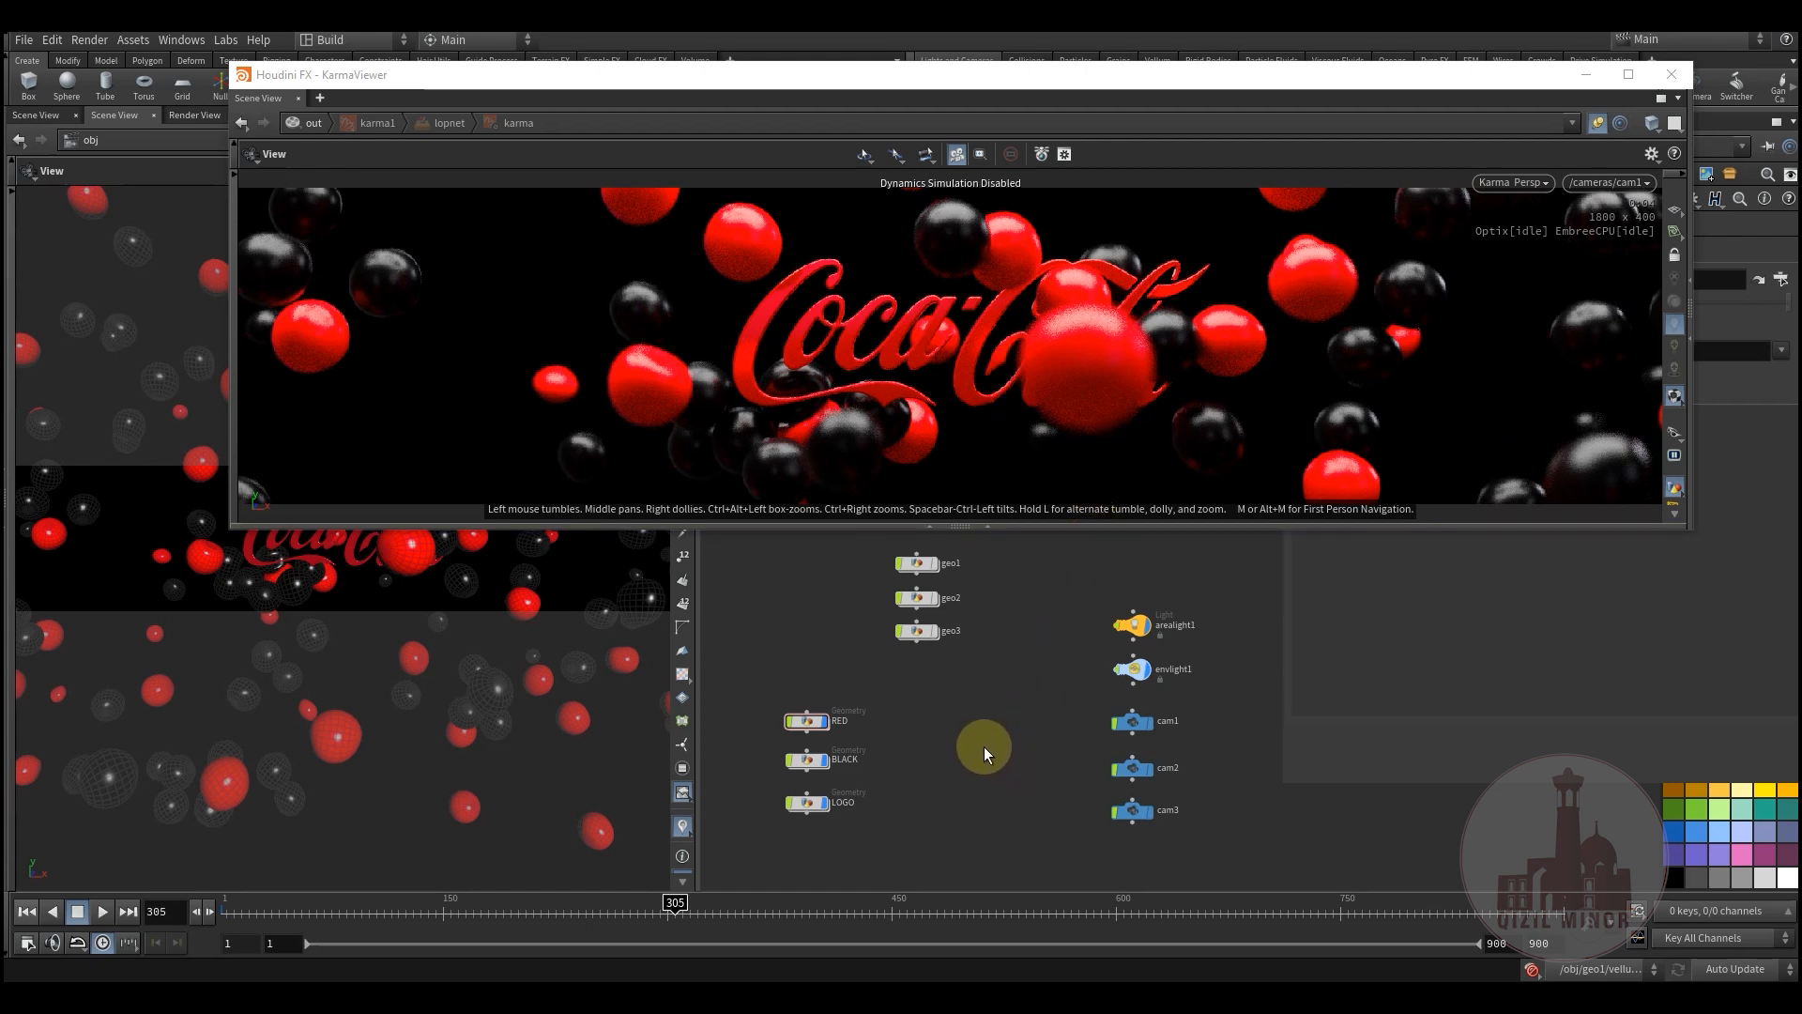
pyautogui.moveTo(1016, 730)
pyautogui.mouseDown(button='middle')
pyautogui.moveTo(1002, 700)
pyautogui.moveTo(1017, 807)
pyautogui.moveTo(1029, 735)
pyautogui.moveTo(1012, 751)
pyautogui.mouseUp(button='middle')
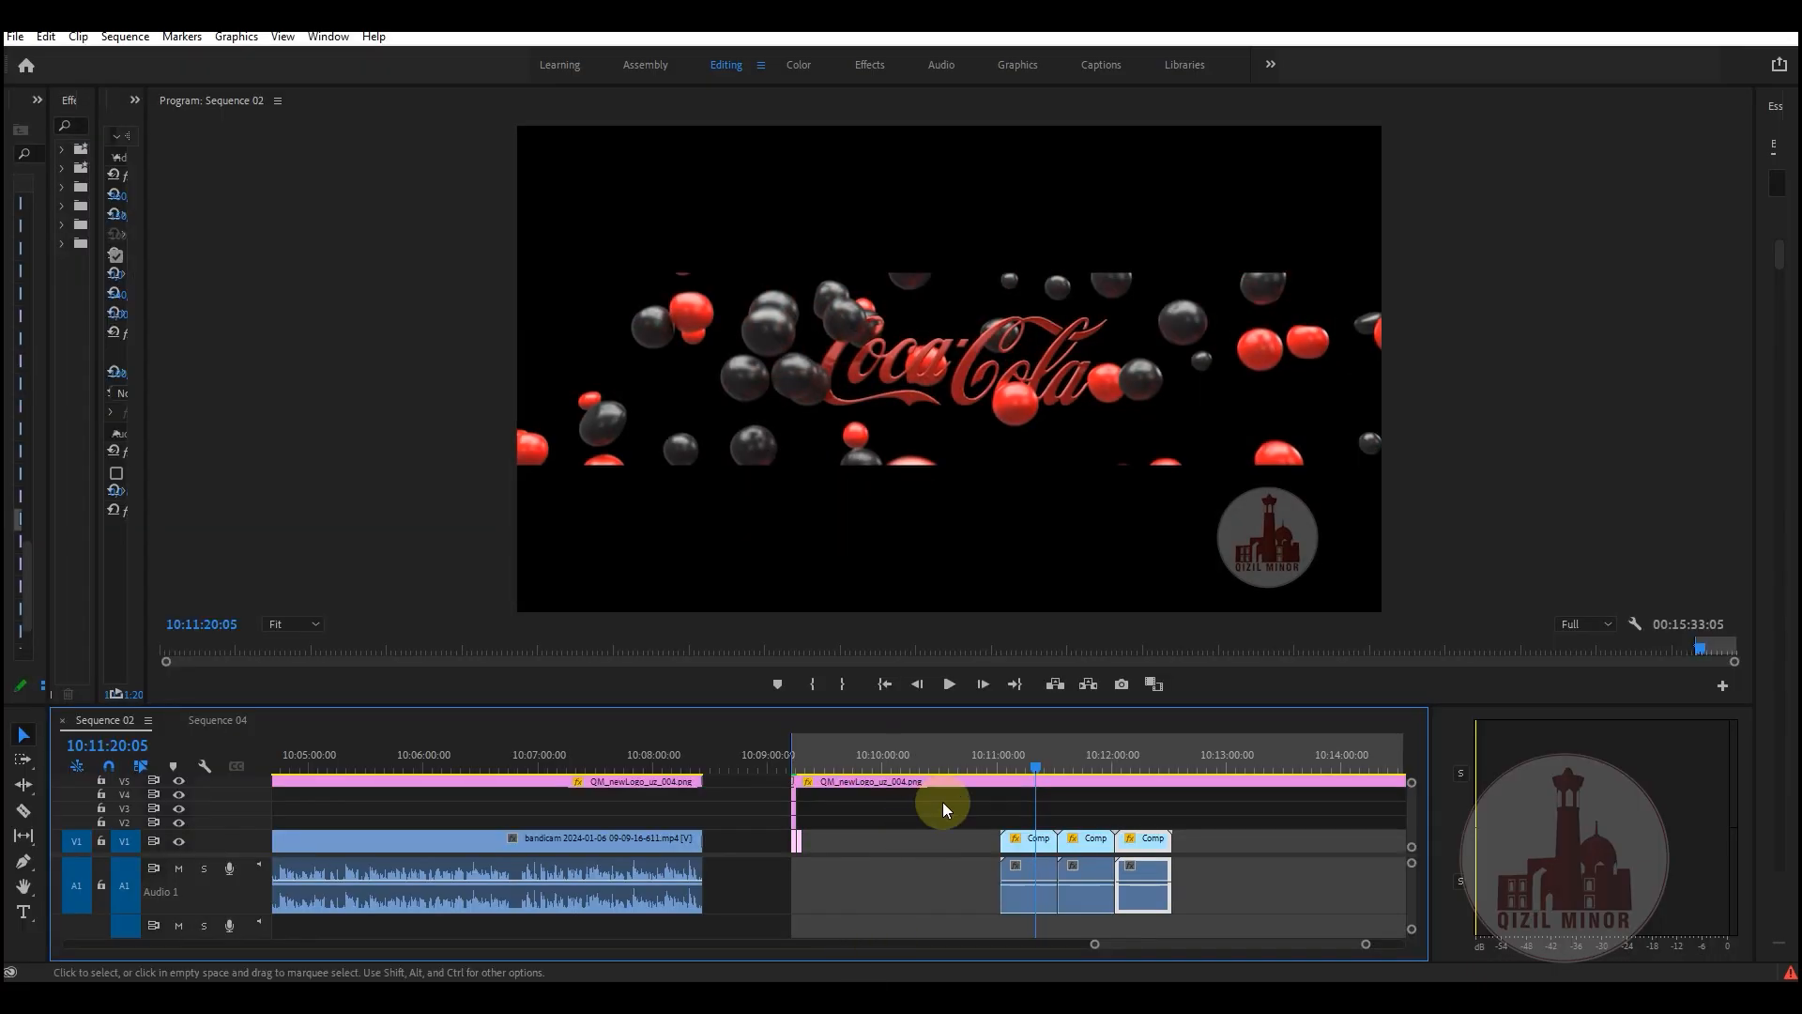
# - Switch to Premiere Pro and play the finished Coca-Cola animation in Sequence 02
pyautogui.press('space')
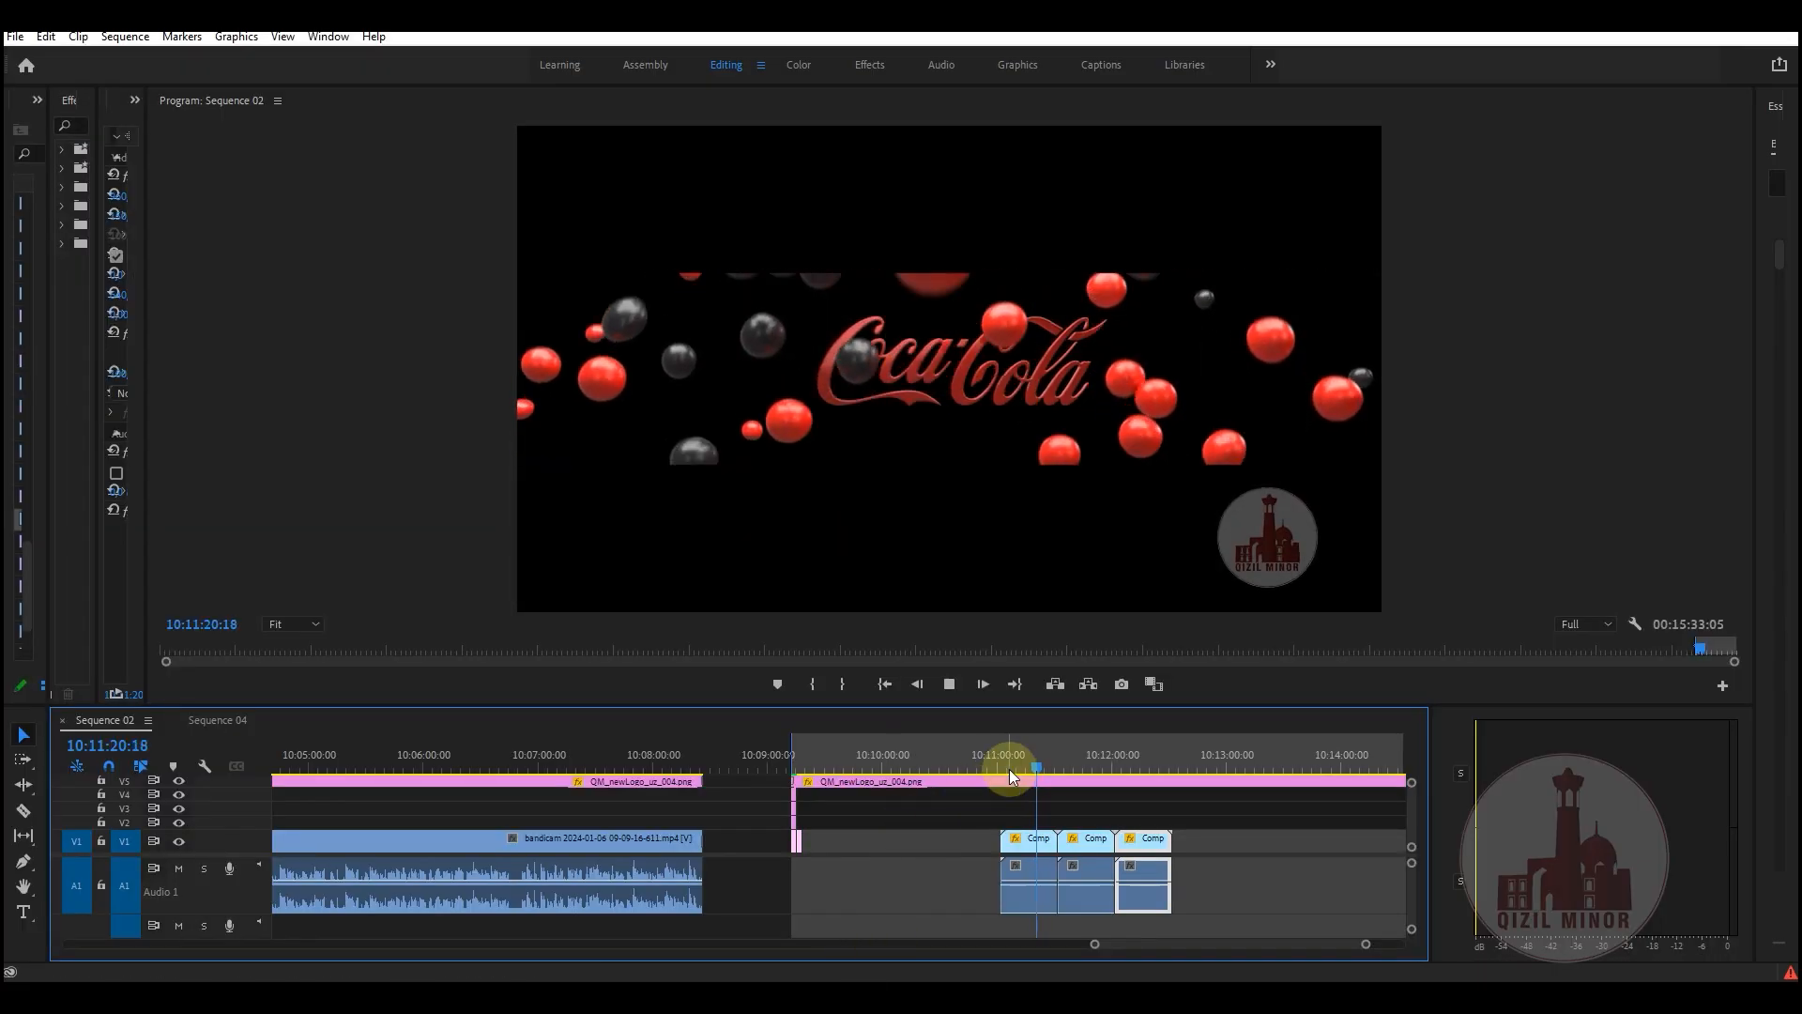